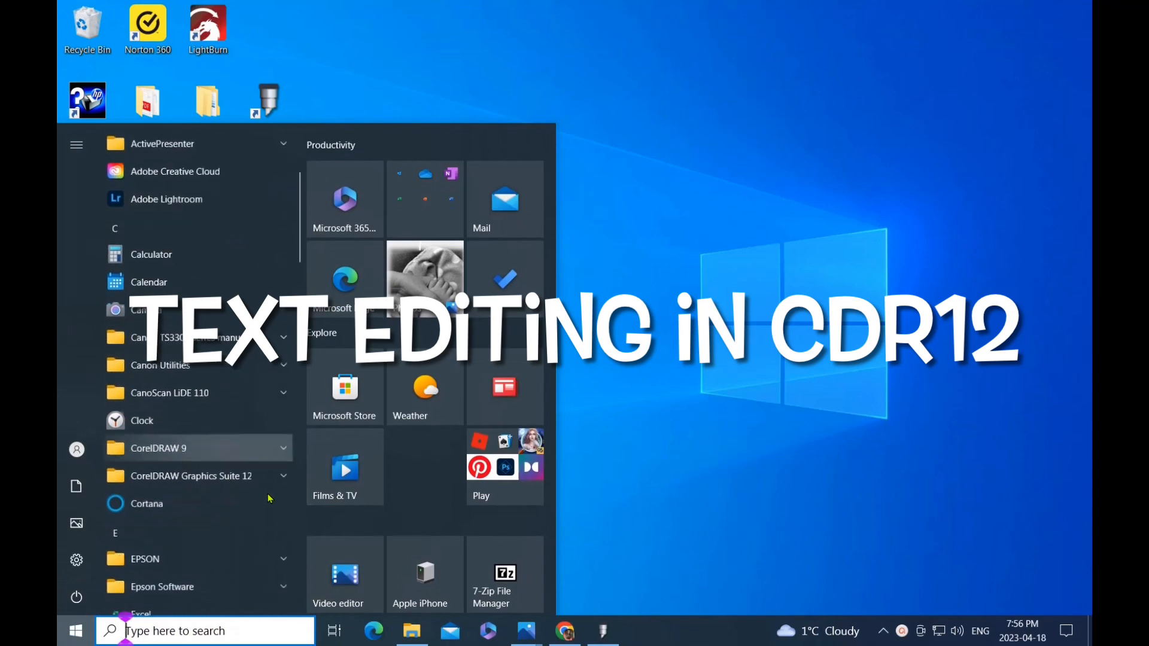
# Launch CorelDRAW 12 from the CorelDRAW Graphics Suite 12 folder and create a new blank document
pyautogui.click(267, 477)
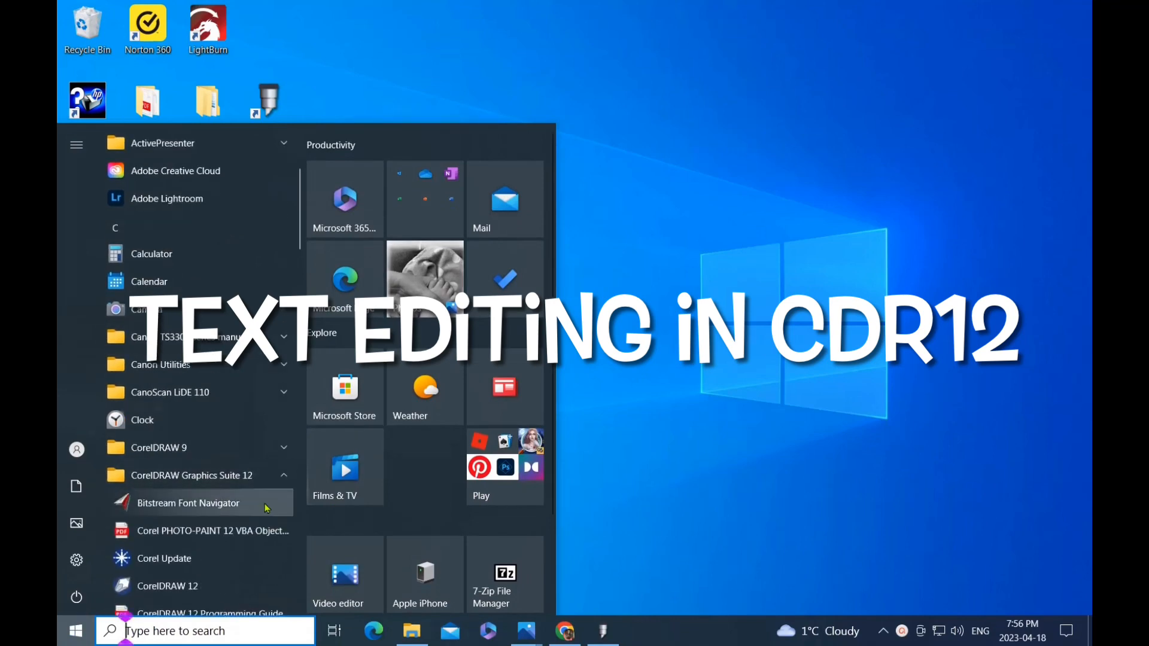
pyautogui.click(181, 589)
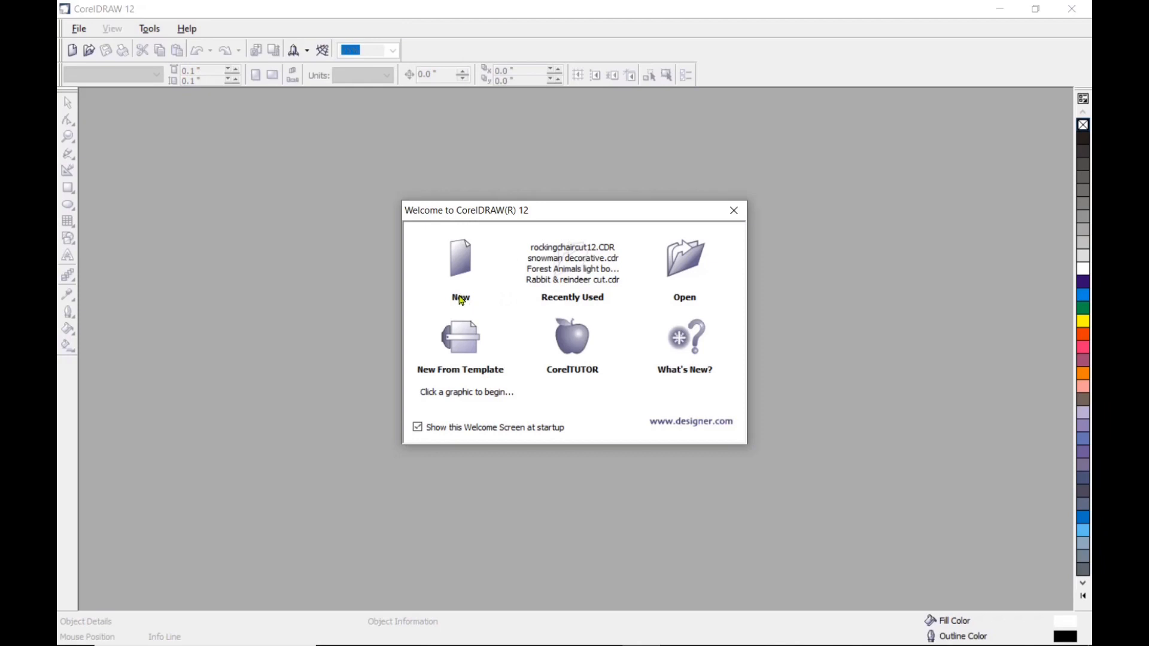
pyautogui.click(460, 276)
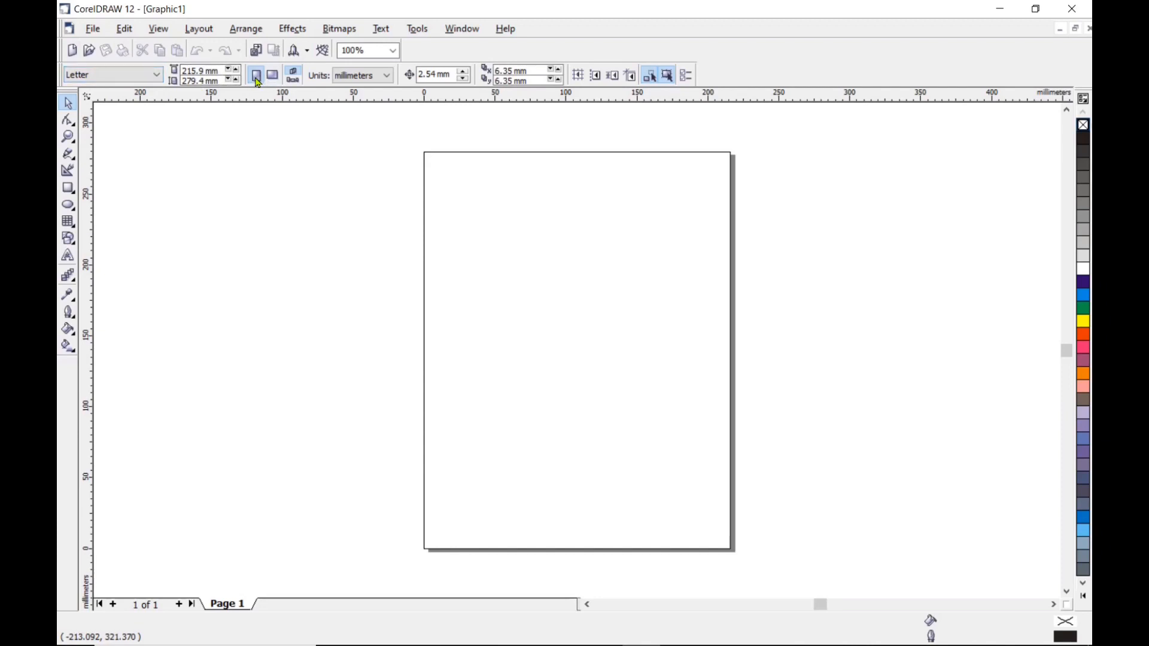
# Switch the page to landscape orientation and set the drawing units to inches
pyautogui.click(273, 77)
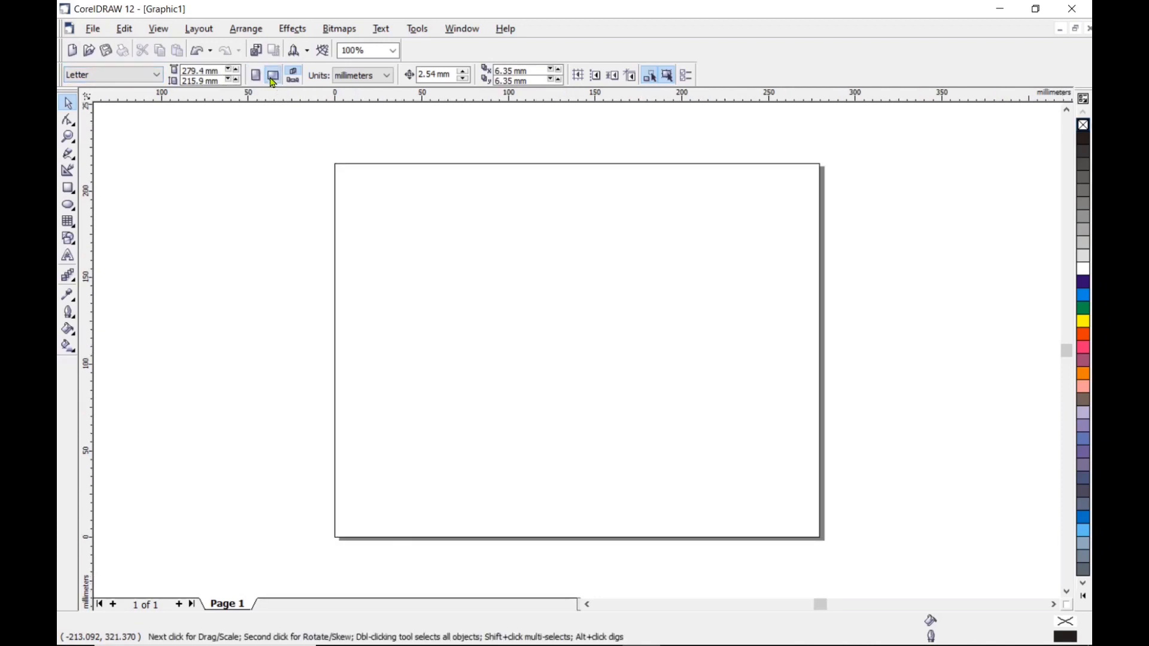
pyautogui.click(389, 79)
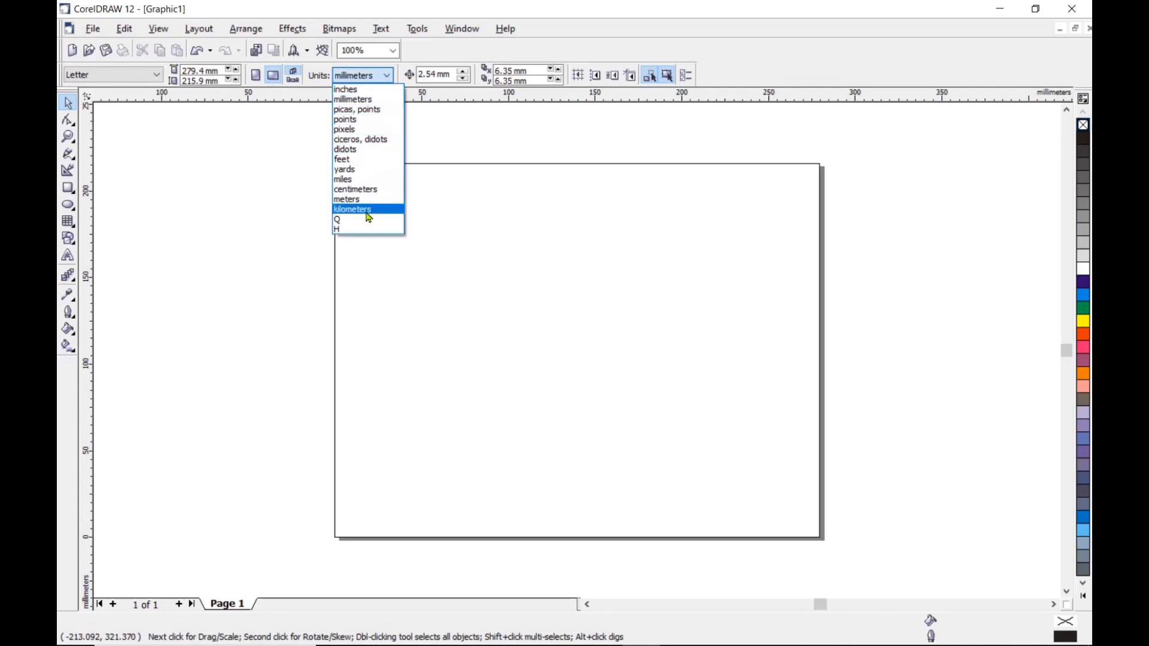
pyautogui.click(364, 90)
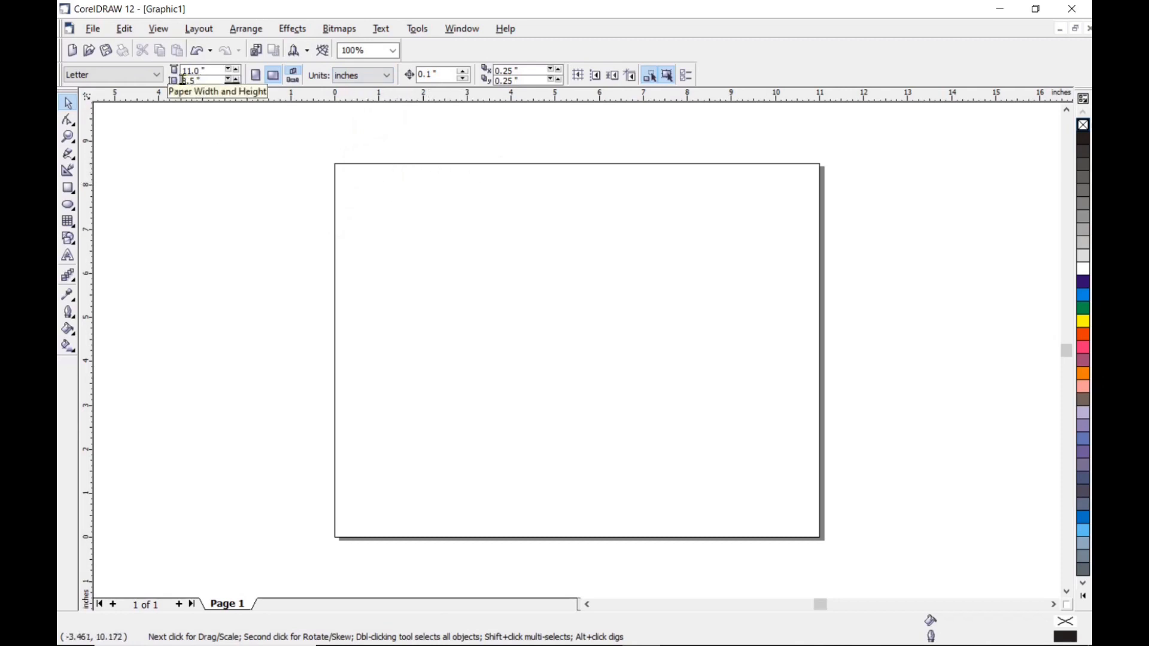
# Set the page size to 12 inches wide by 8 inches high and add a page-frame rectangle around it
pyautogui.moveTo(183, 78); pyautogui.dragTo(234, 88)
pyautogui.write('8')
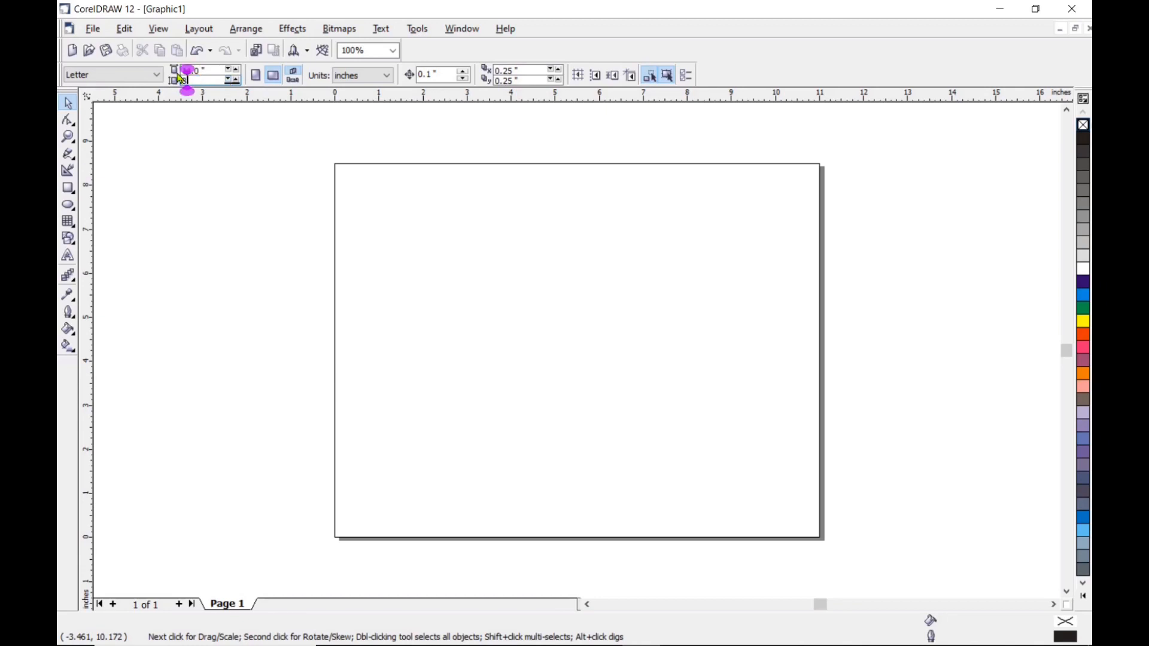
pyautogui.moveTo(183, 70); pyautogui.dragTo(241, 73)
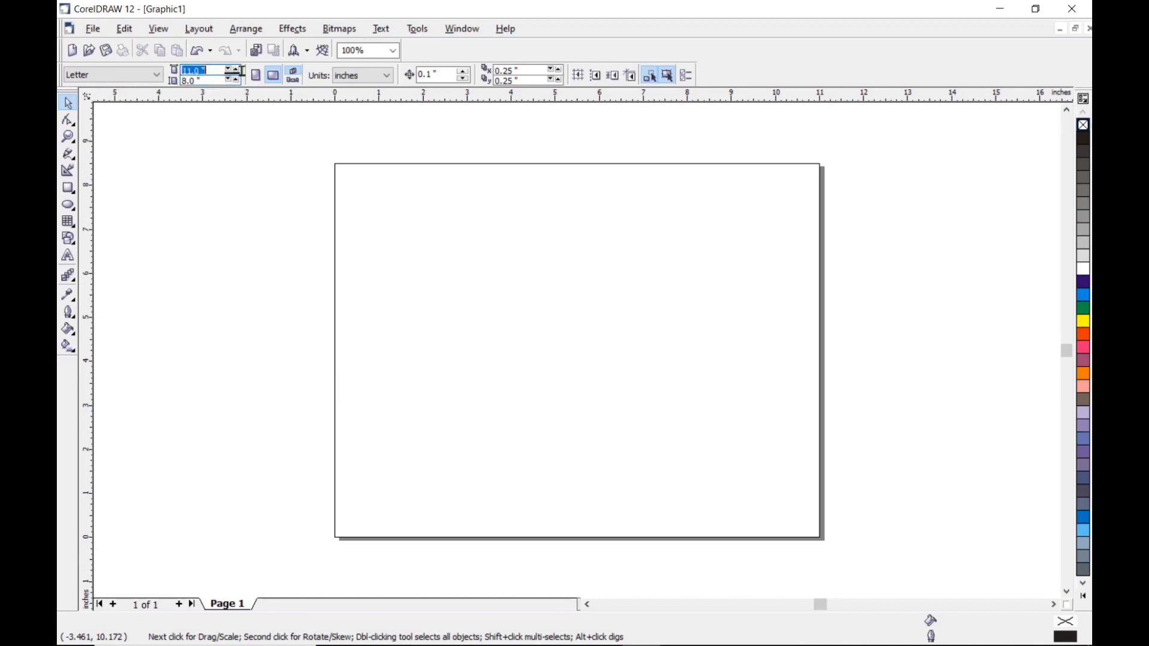
pyautogui.write('12')
pyautogui.press('Return')
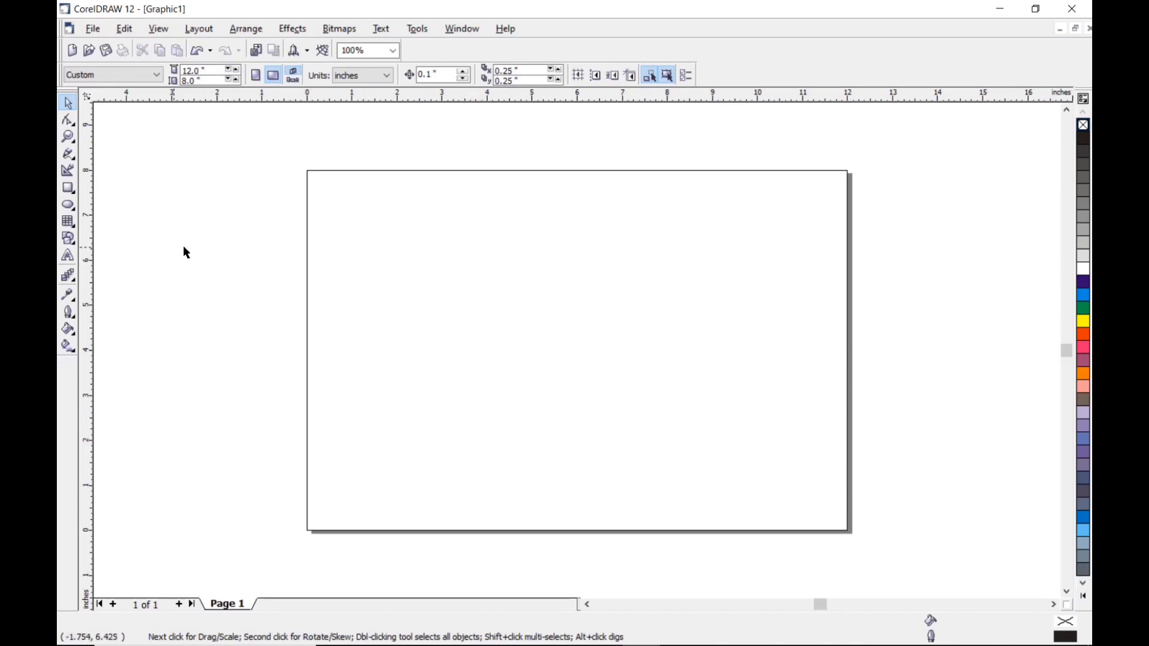
pyautogui.doubleClick(69, 189)
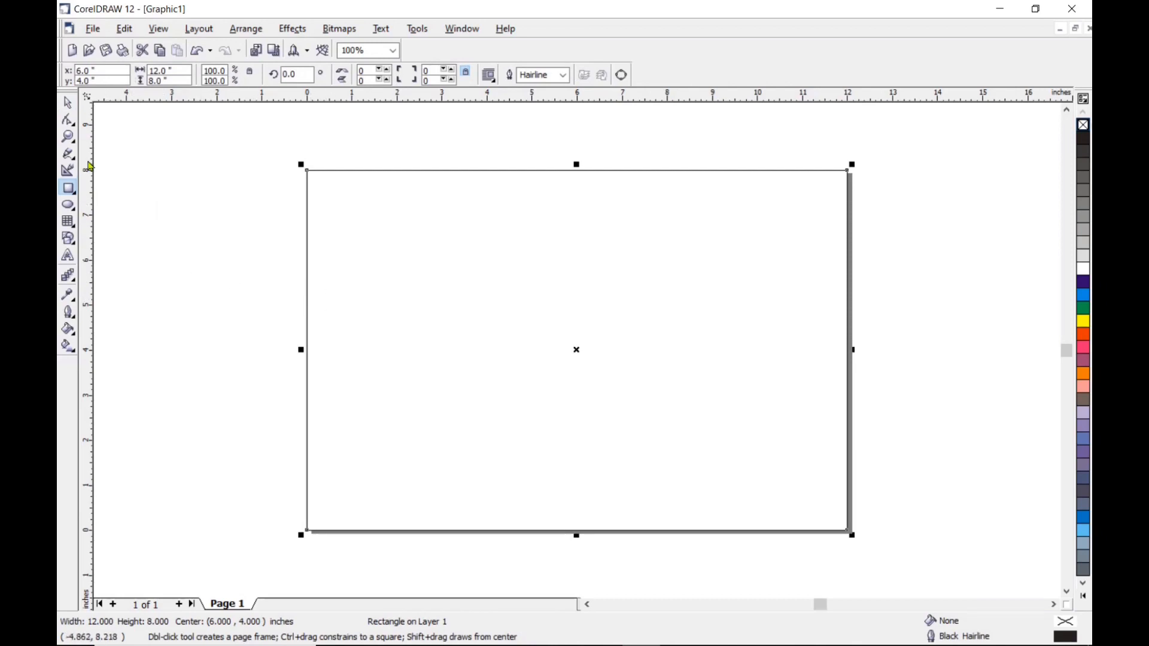
# Place a horizontal guideline at about 4 inches and a vertical one at about 6 inches, crossing at the page centre
pyautogui.click(159, 30)
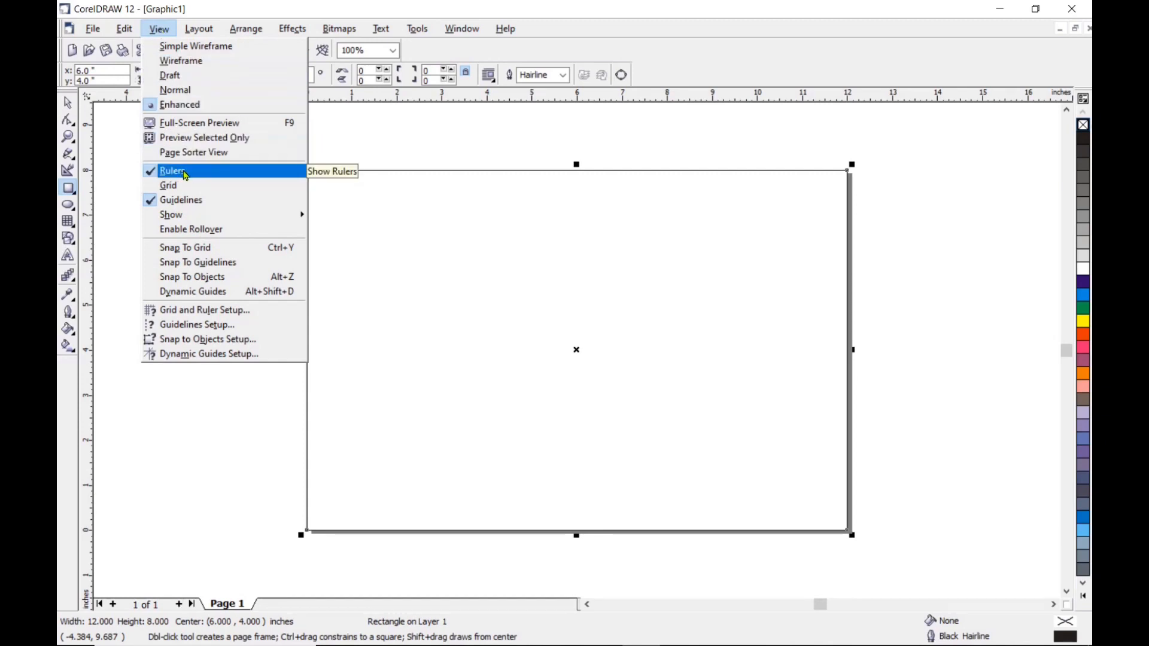
pyautogui.click(368, 133)
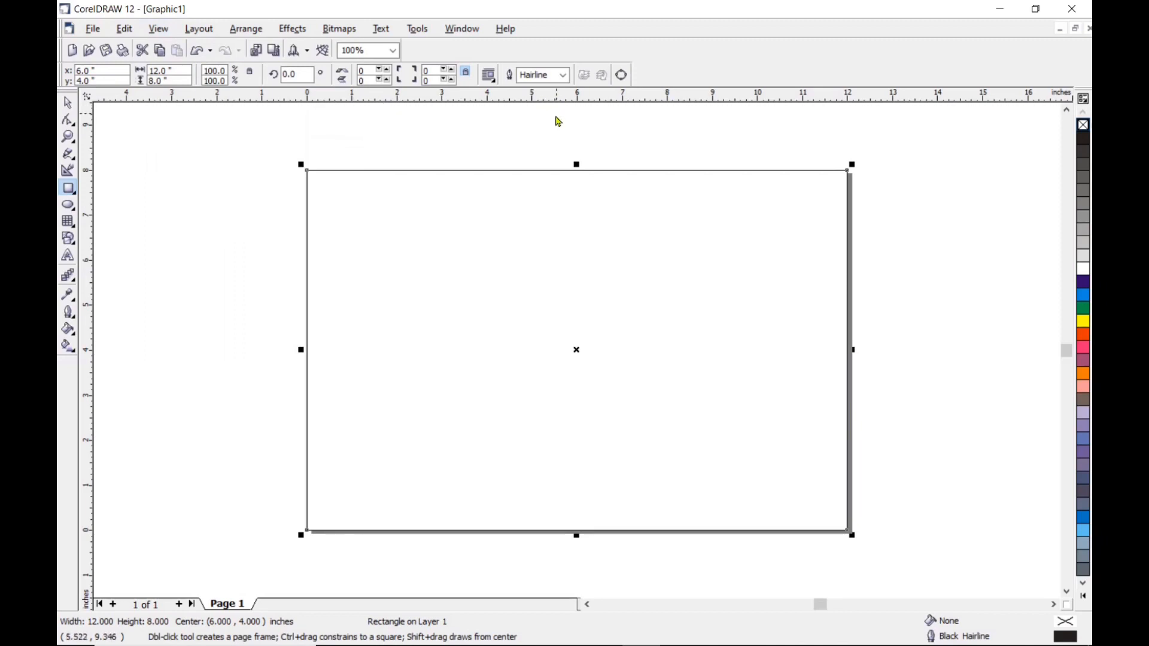
pyautogui.moveTo(594, 333); pyautogui.dragTo(595, 354)
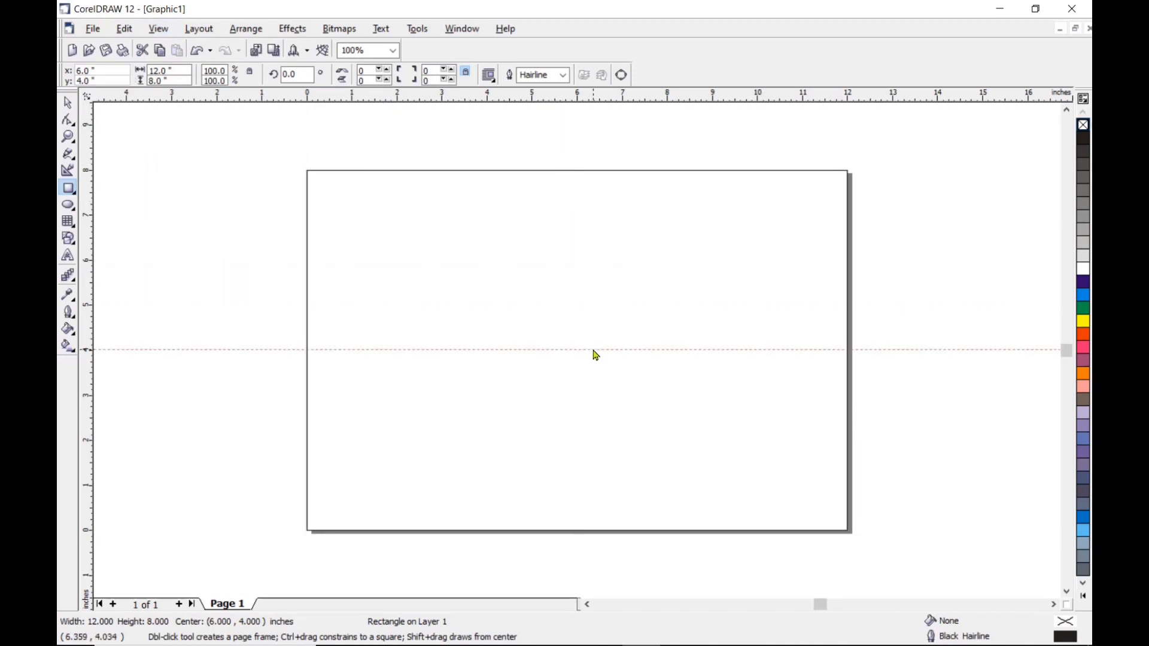
pyautogui.click(67, 104)
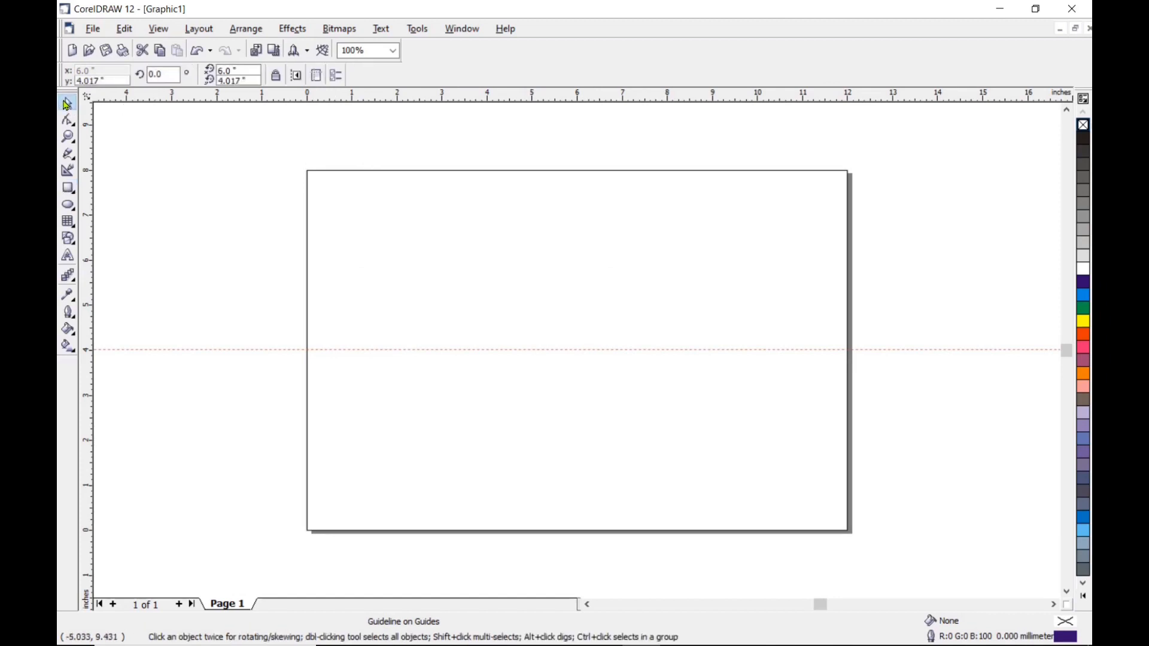
pyautogui.click(309, 172)
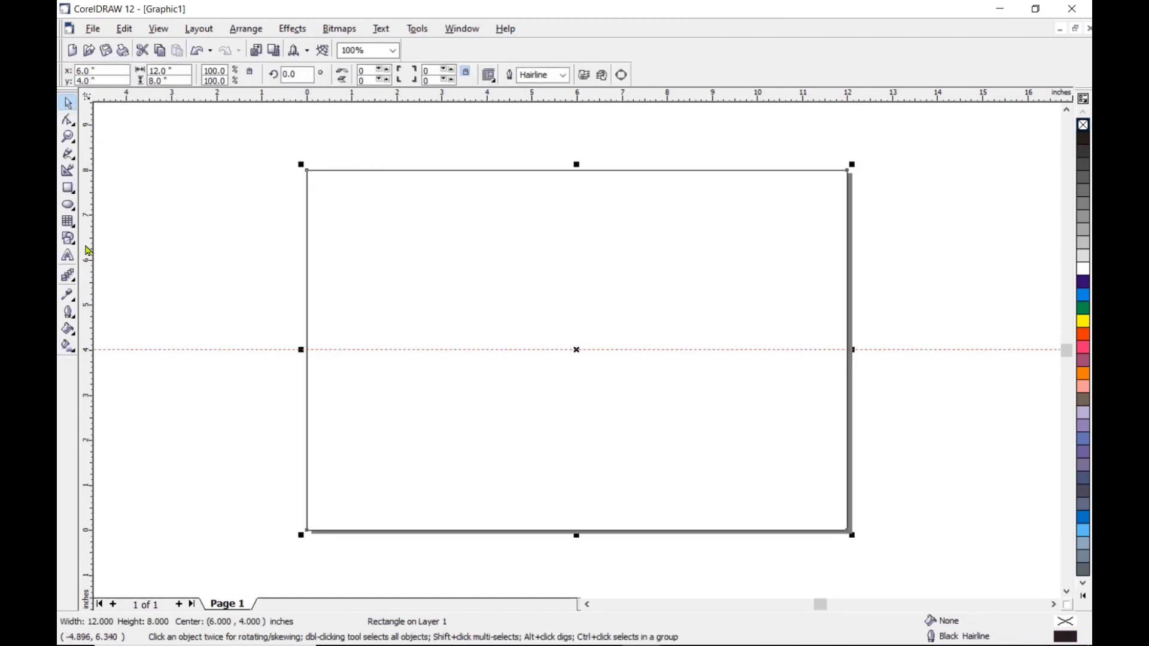
pyautogui.moveTo(86, 258); pyautogui.dragTo(578, 312)
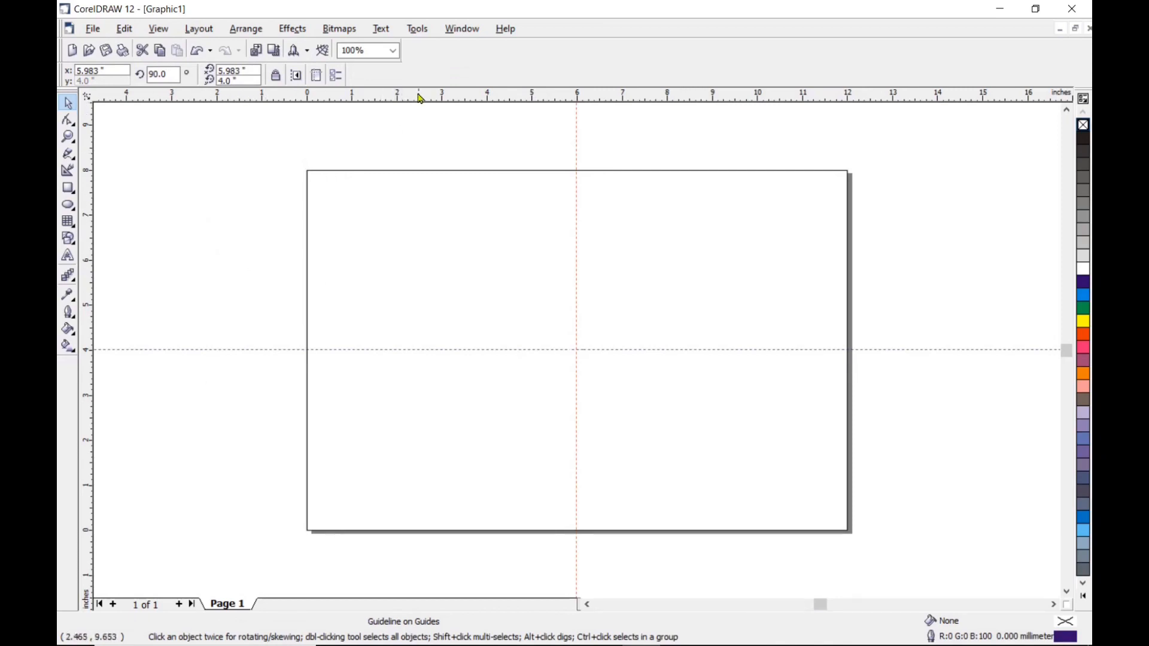
# Add an extra horizontal guideline at about 7.35 inches near the page's upper edge and delete it
pyautogui.moveTo(421, 98); pyautogui.dragTo(424, 198)
pyautogui.click(425, 198)
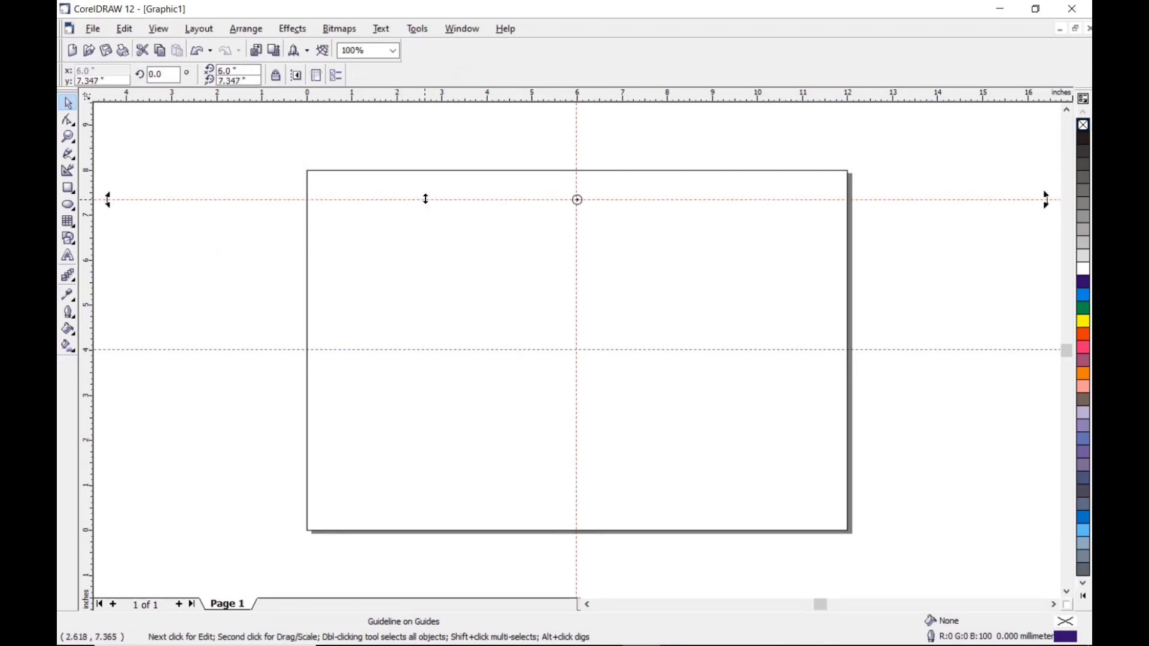
pyautogui.press('Delete')
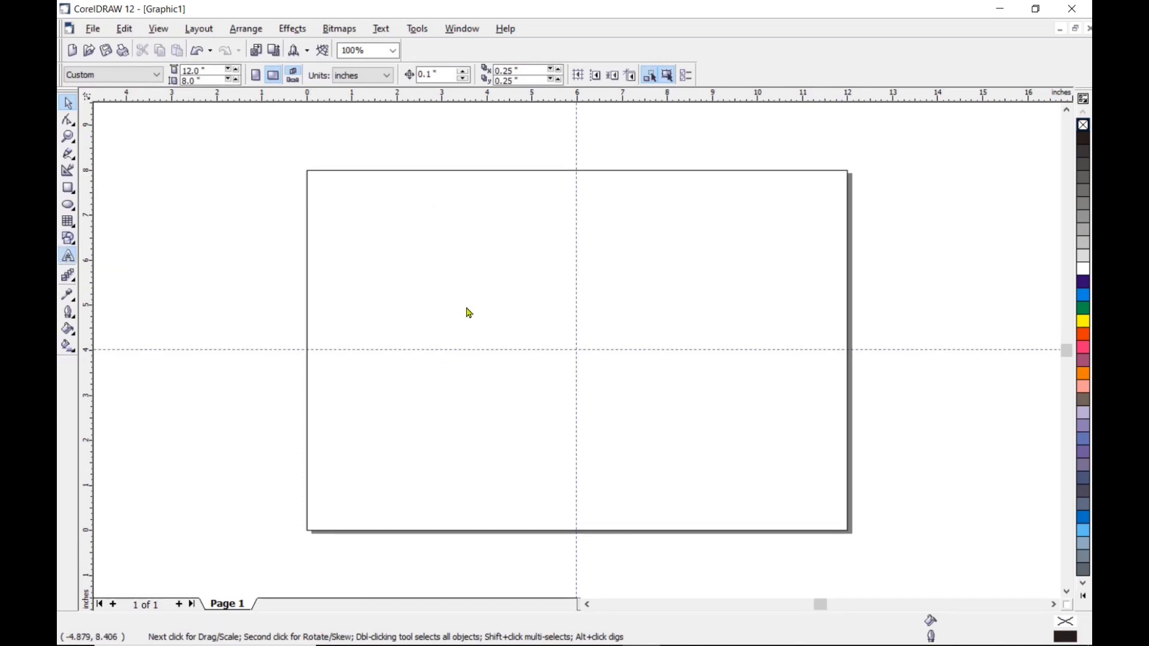
# Add artistic text with the first name to the left of the page centre and correct its spelling
pyautogui.press('F8')
pyautogui.click(445, 304)
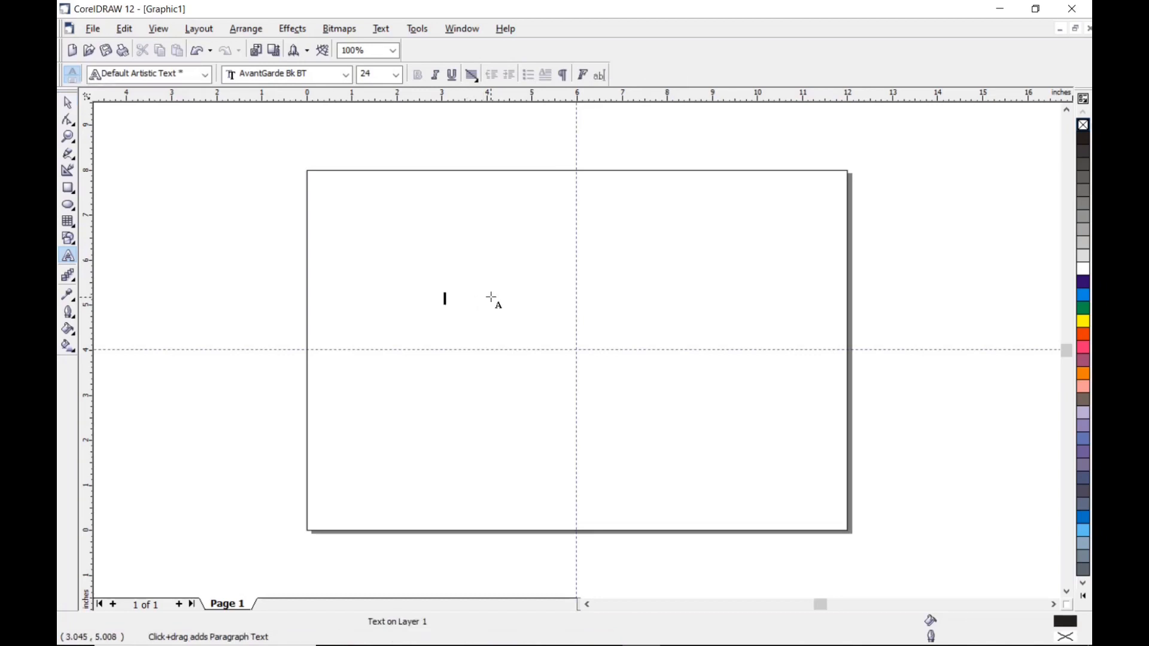
pyautogui.write('Daine')
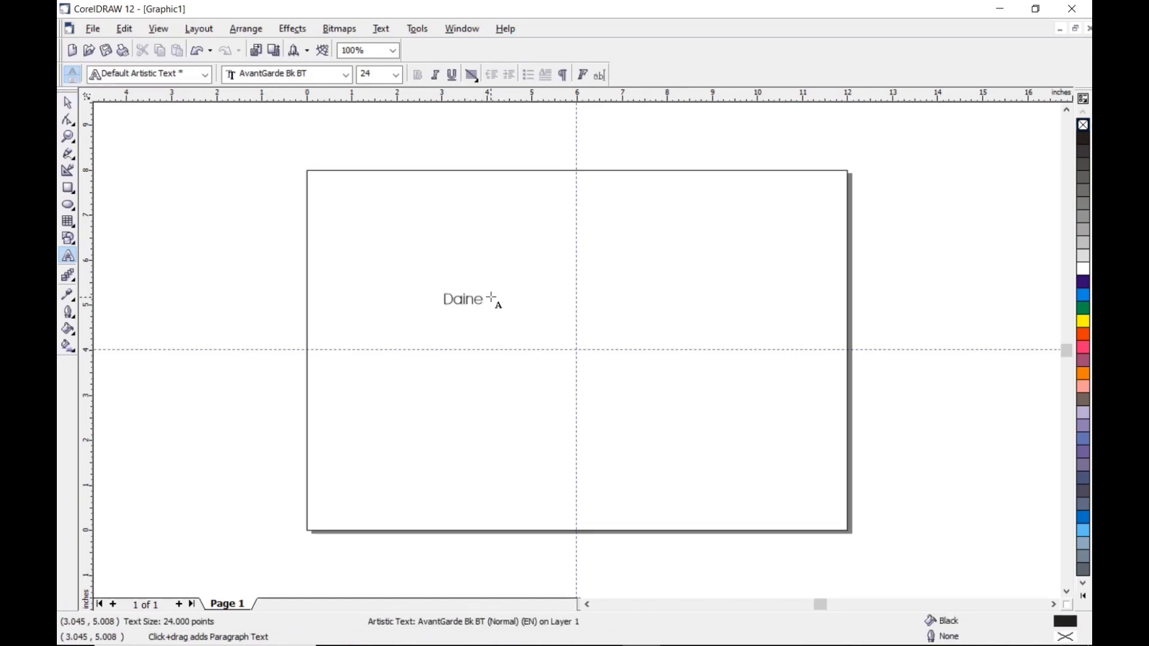
pyautogui.press('BackSpace')
pyautogui.write('ane')
pyautogui.click(463, 299)
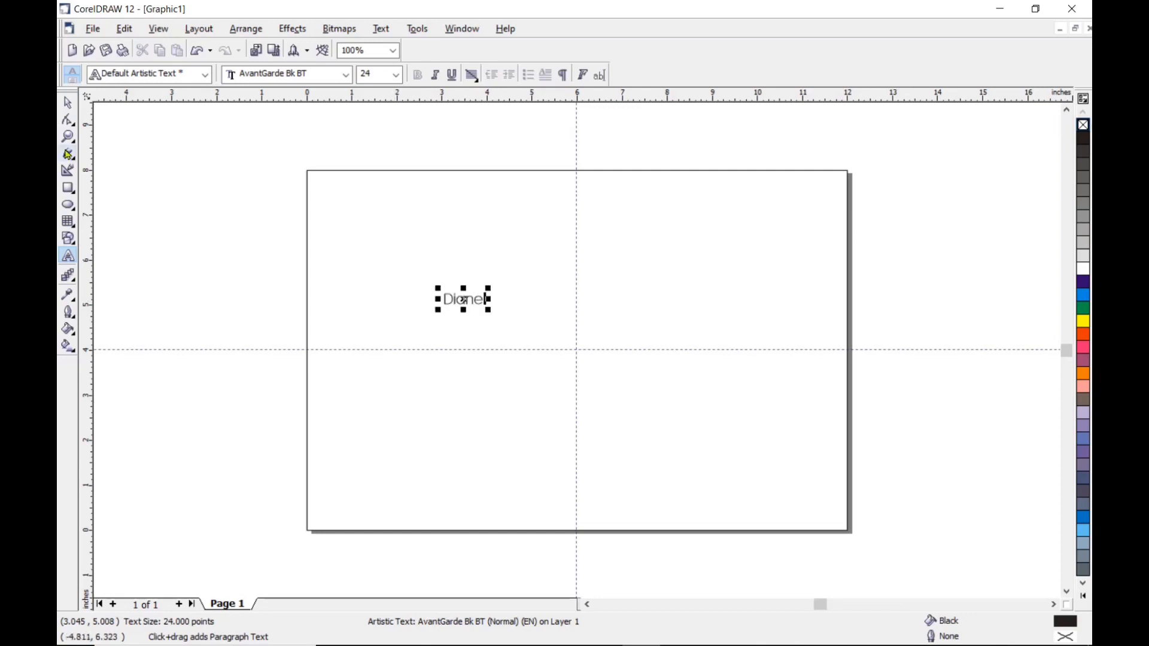
# Enlarge the name text to about 168 points and centre it on the crossing of the guidelines
pyautogui.click(67, 105)
pyautogui.moveTo(488, 288); pyautogui.dragTo(667, 239)
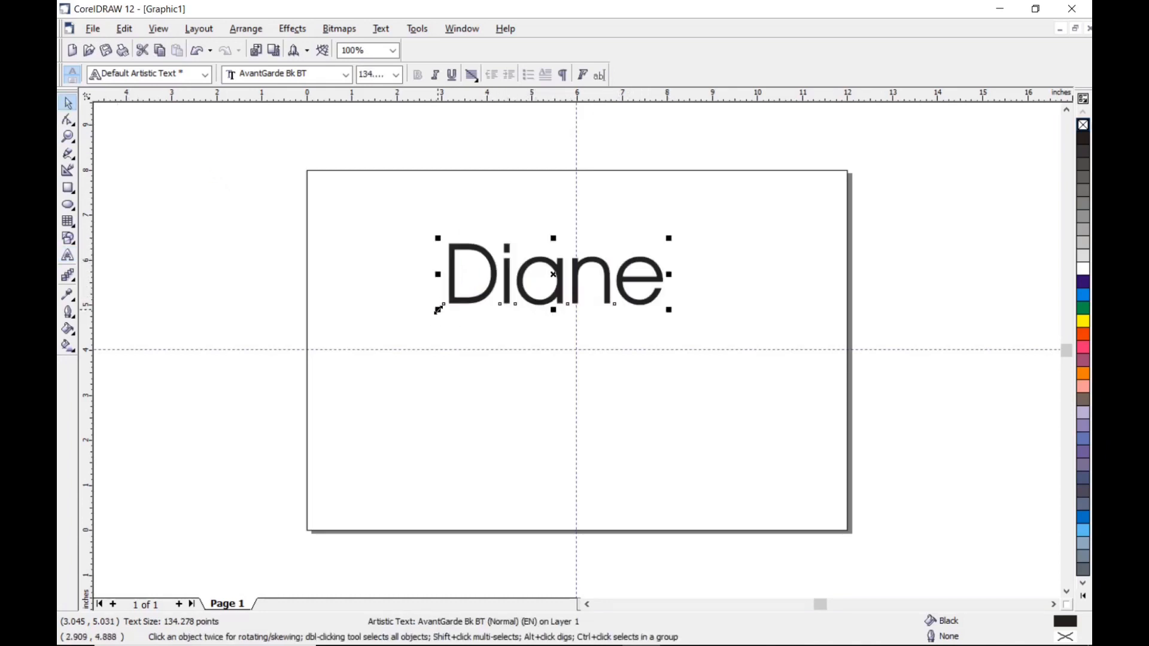
pyautogui.moveTo(437, 316); pyautogui.dragTo(361, 325)
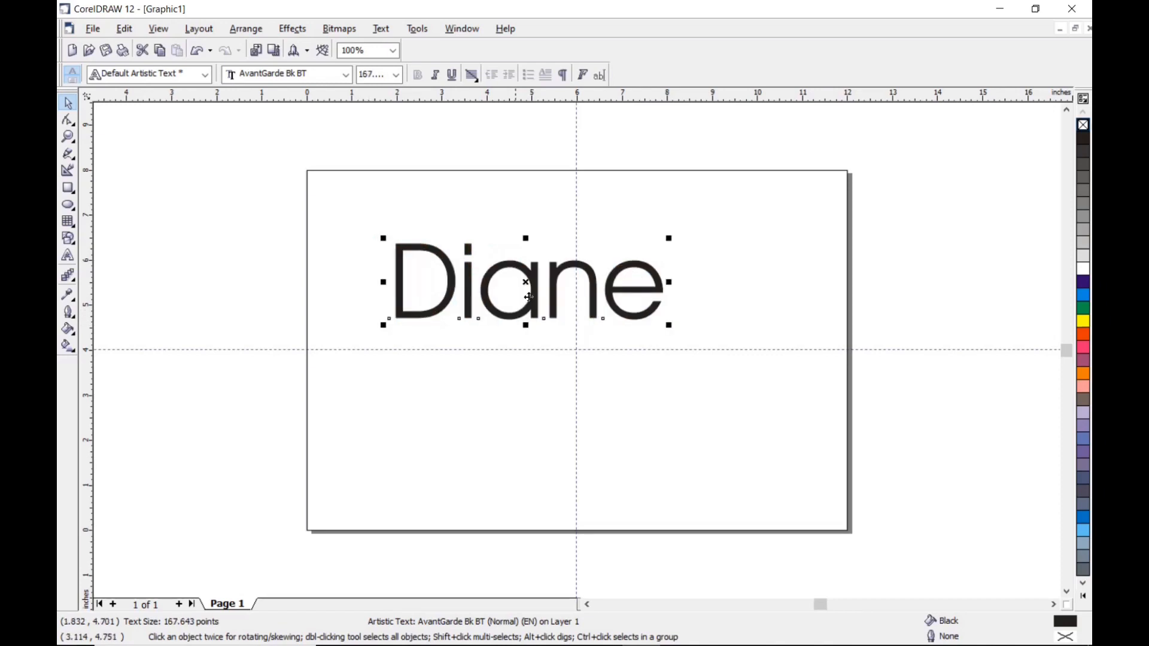
pyautogui.moveTo(527, 283); pyautogui.dragTo(575, 349)
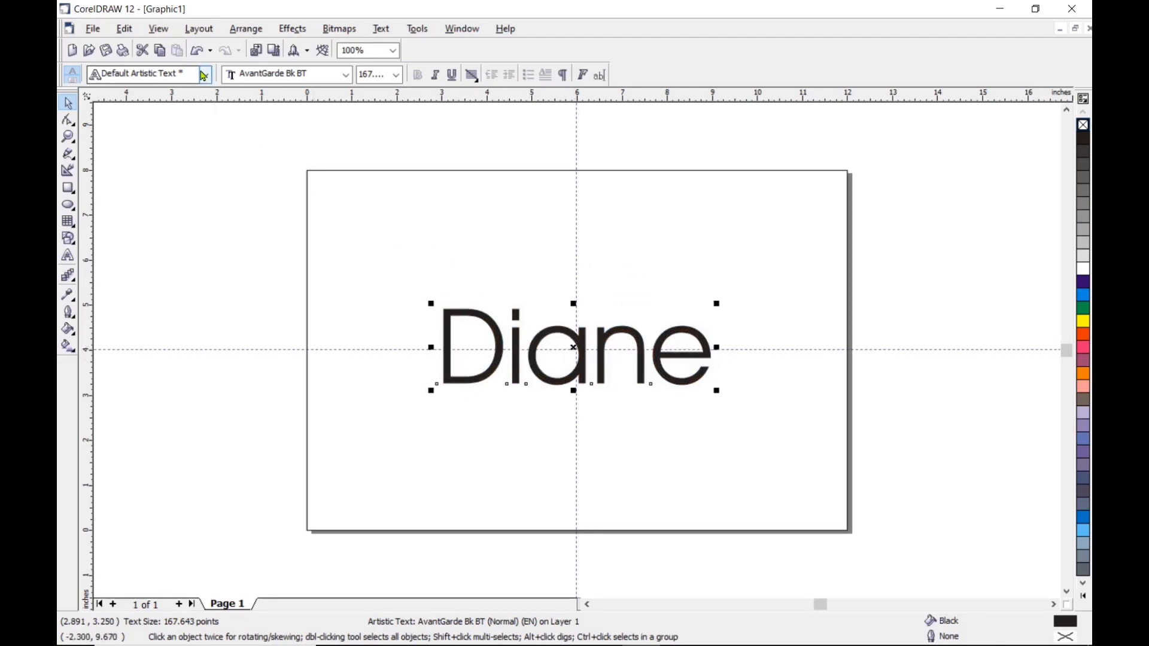
# Change the name's font to Baby Aletha and scale the text up to about 309 points
pyautogui.click(346, 75)
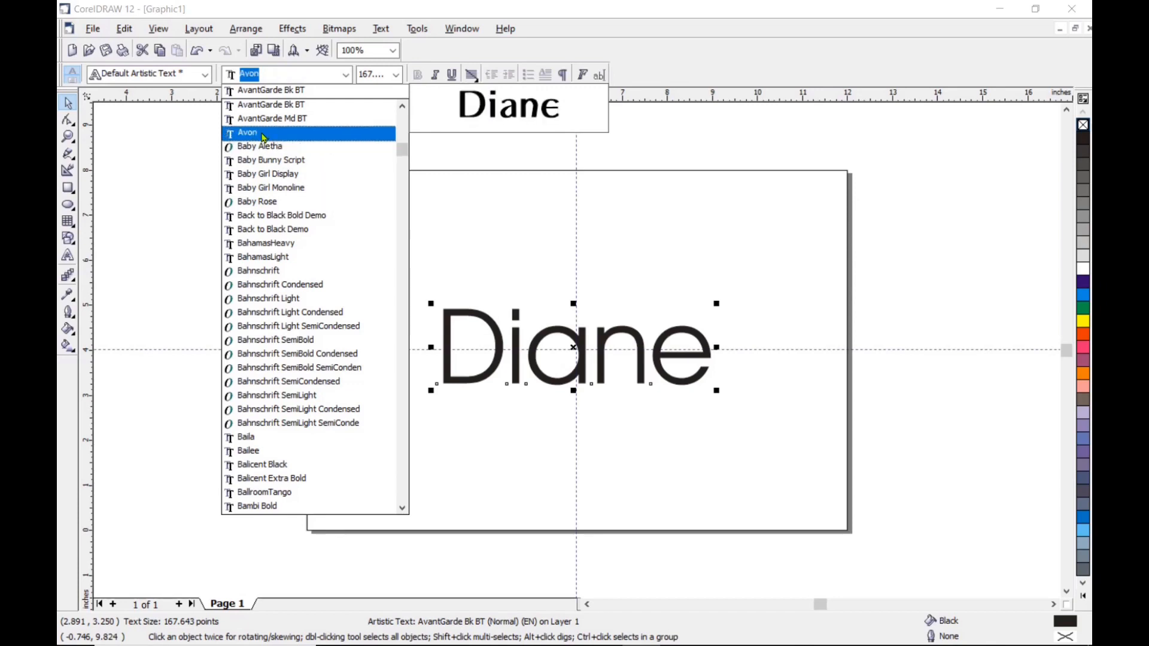
pyautogui.click(269, 150)
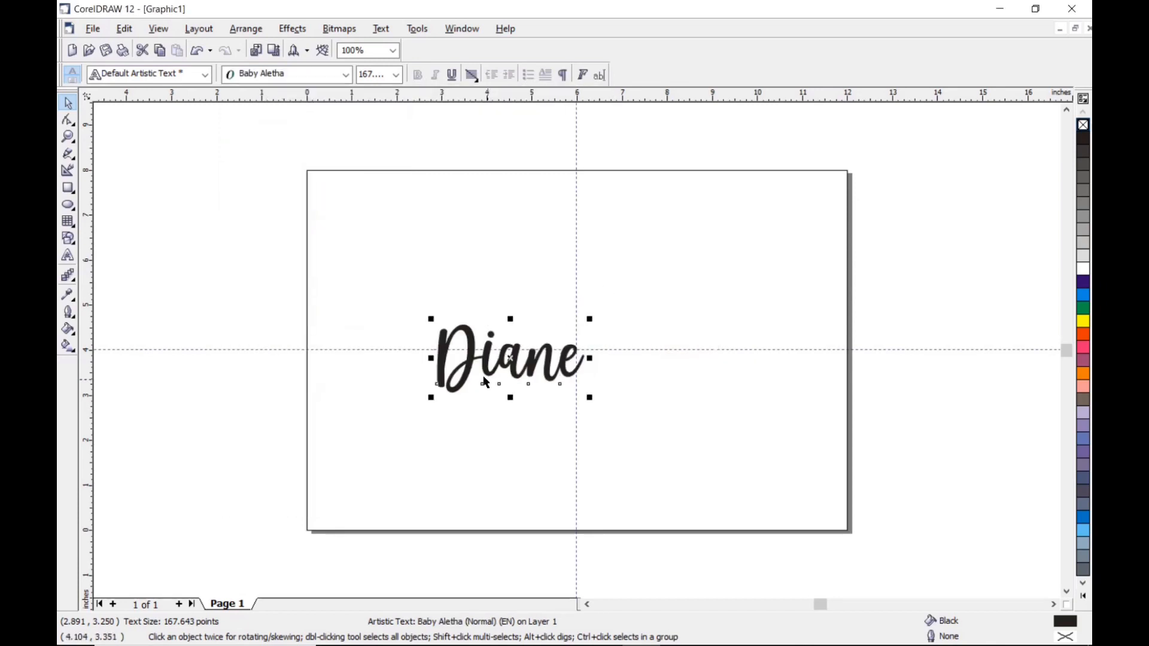
pyautogui.moveTo(591, 320); pyautogui.dragTo(694, 272)
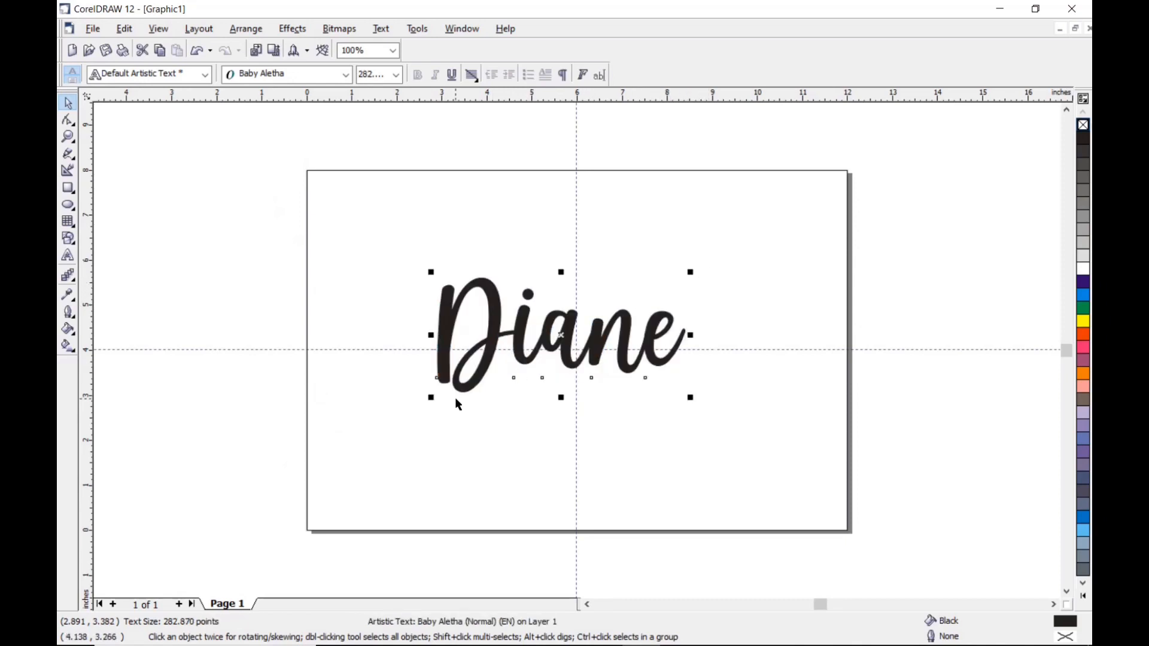
pyautogui.moveTo(431, 398); pyautogui.dragTo(388, 408)
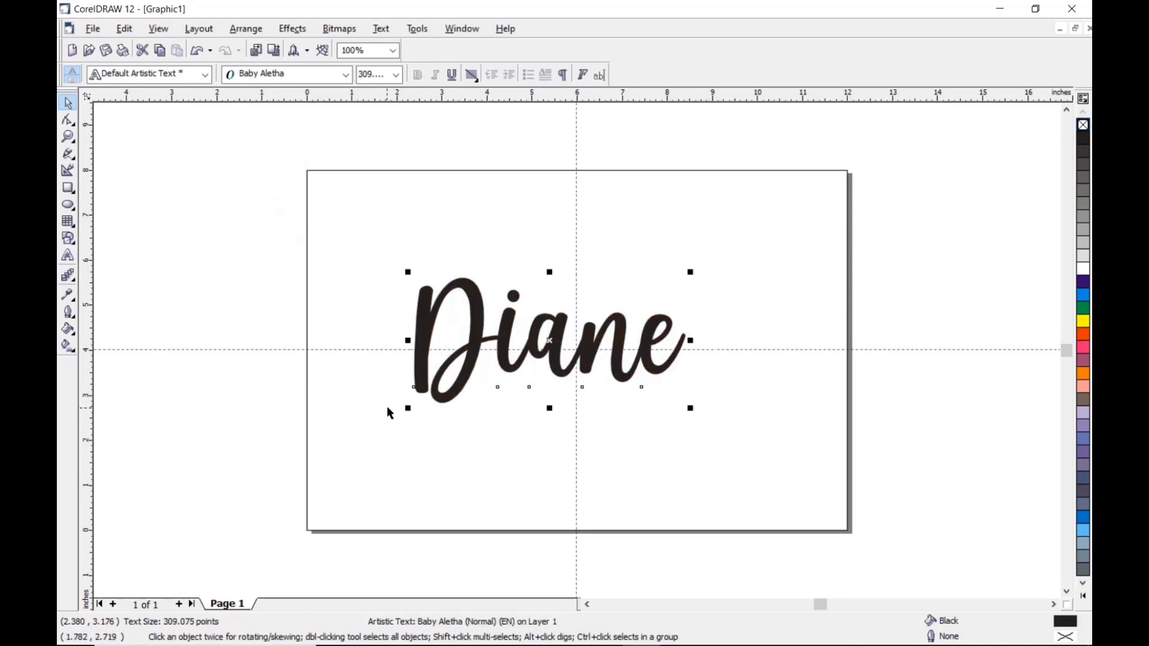
# Try rotating the name text clockwise, then undo the rotation
pyautogui.click(450, 396)
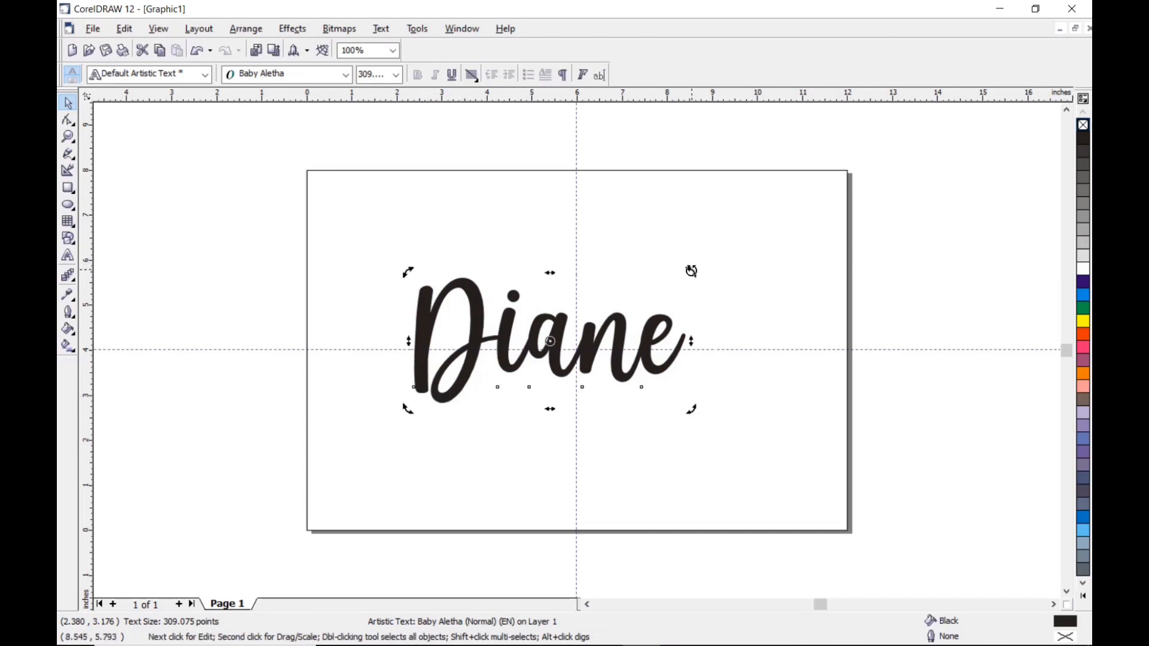
pyautogui.moveTo(692, 273); pyautogui.dragTo(709, 327)
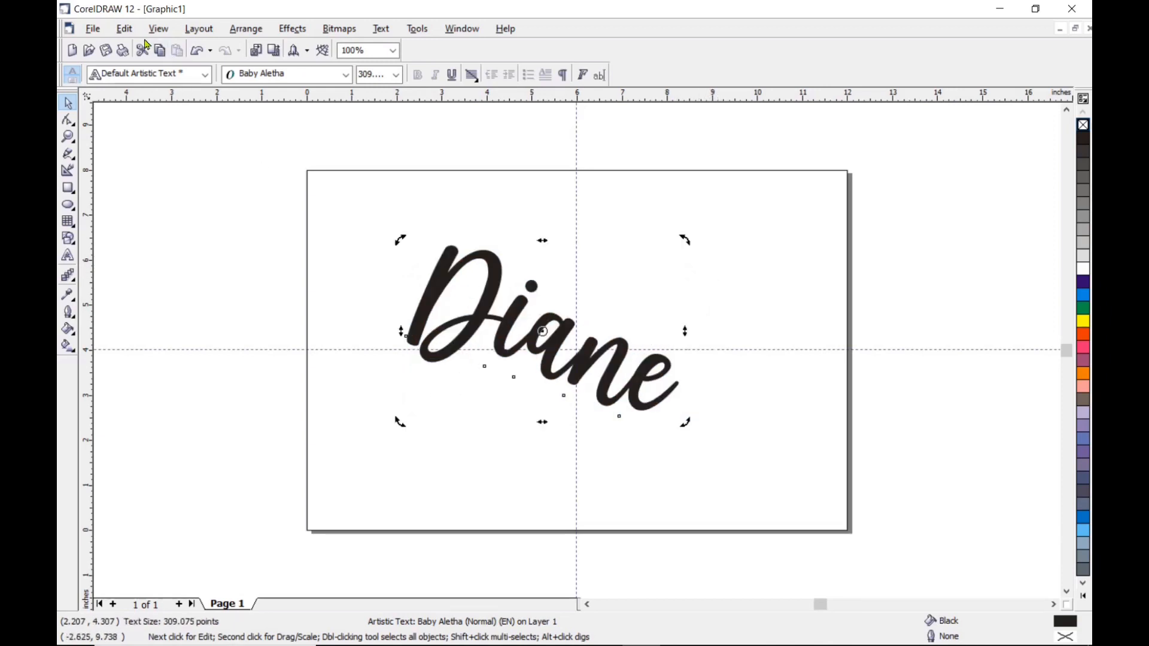
pyautogui.click(124, 28)
pyautogui.click(138, 46)
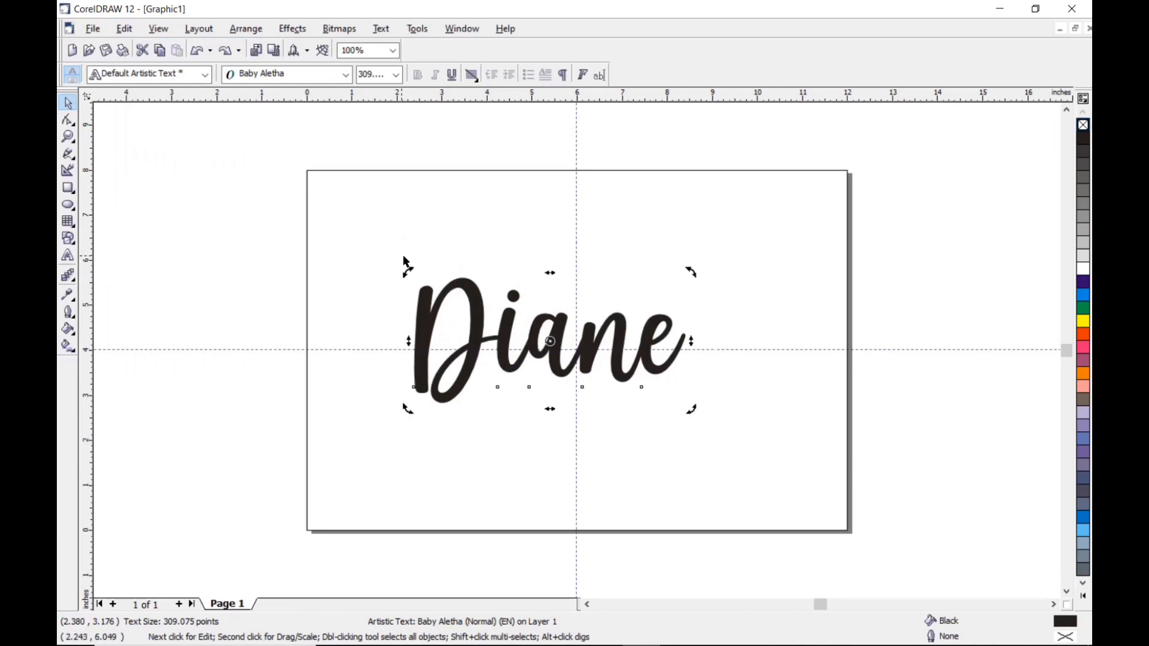
pyautogui.click(367, 290)
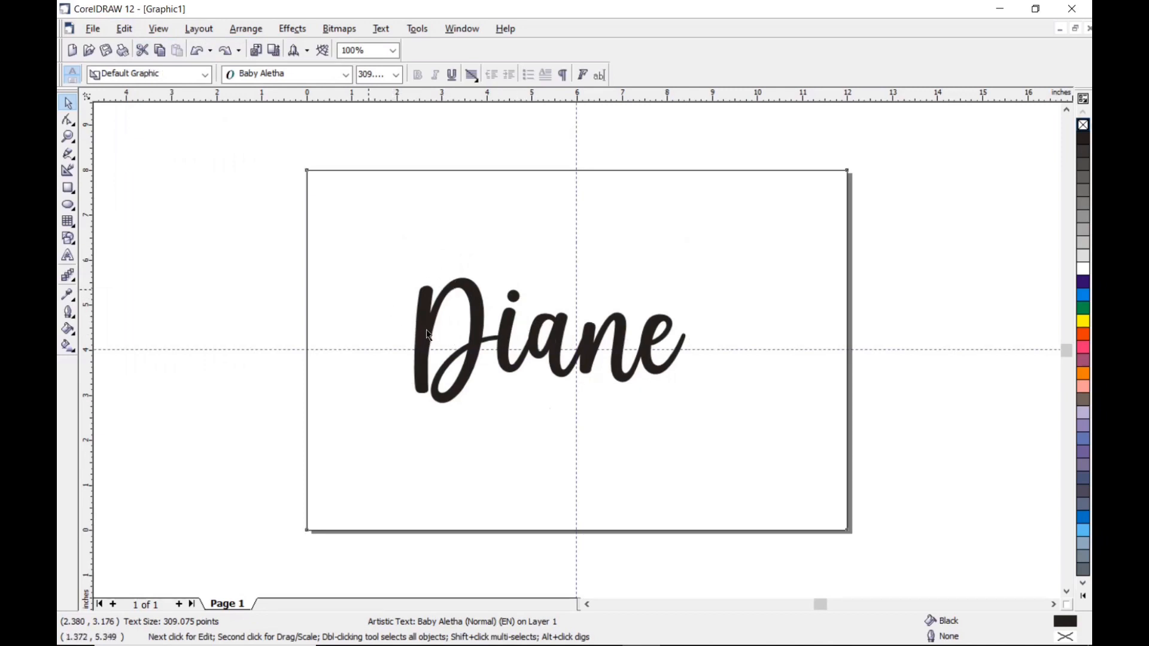
# Try shifting the name's first and second letters individually with the Shape tool, then undo both shifts
pyautogui.click(429, 334)
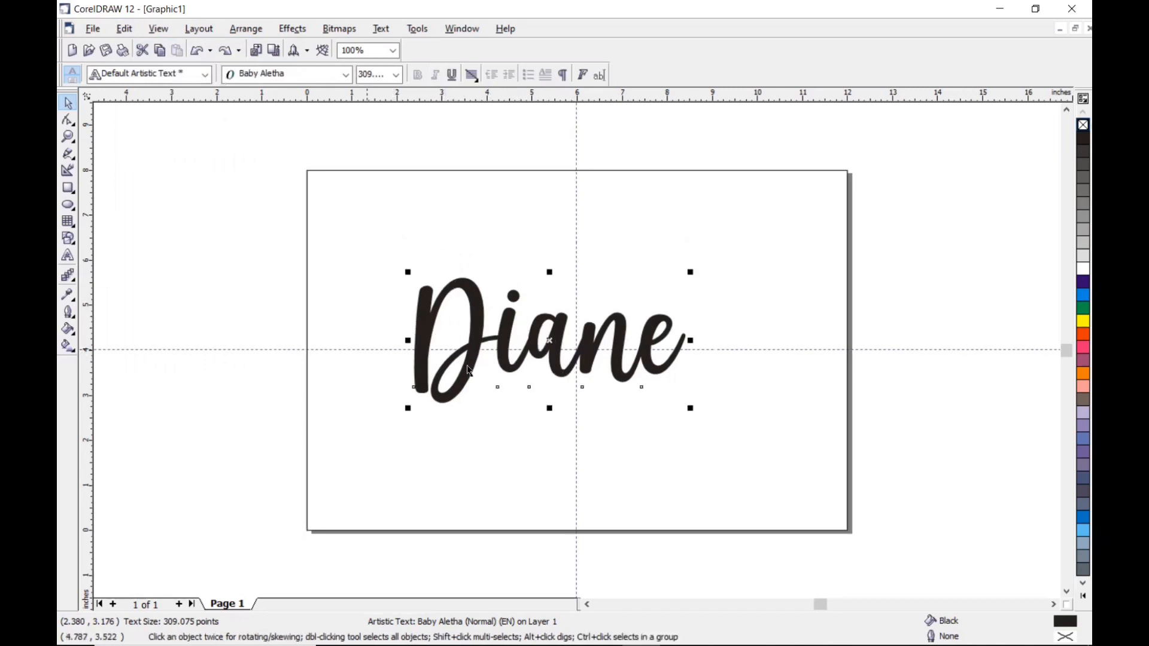
pyautogui.click(70, 122)
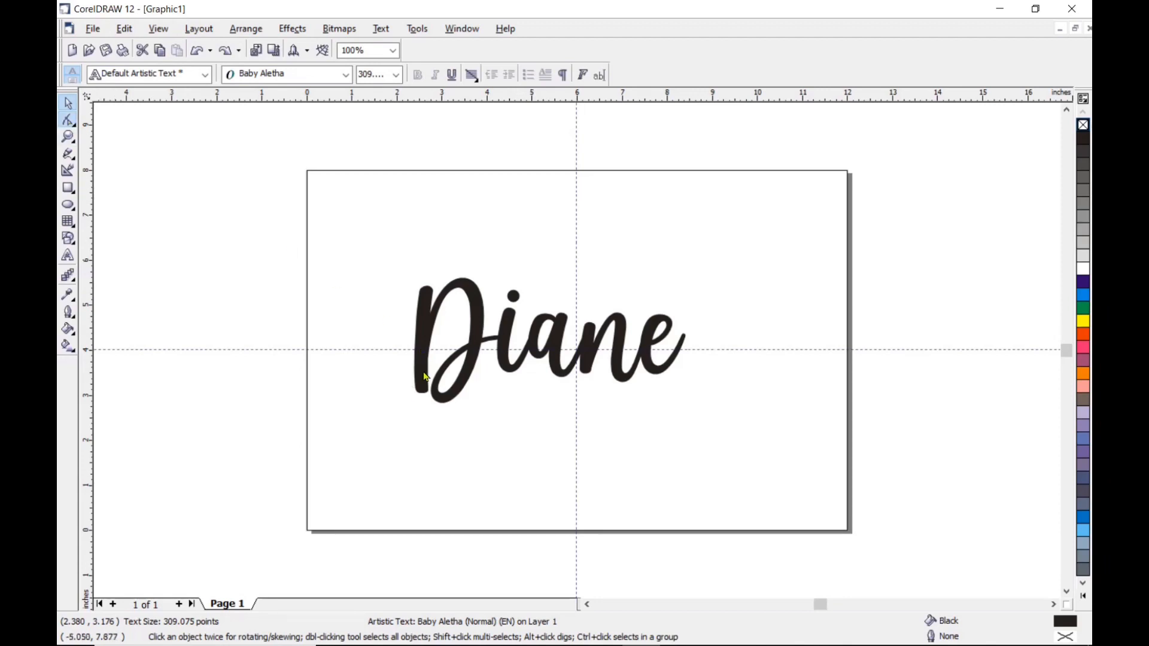
pyautogui.click(421, 395)
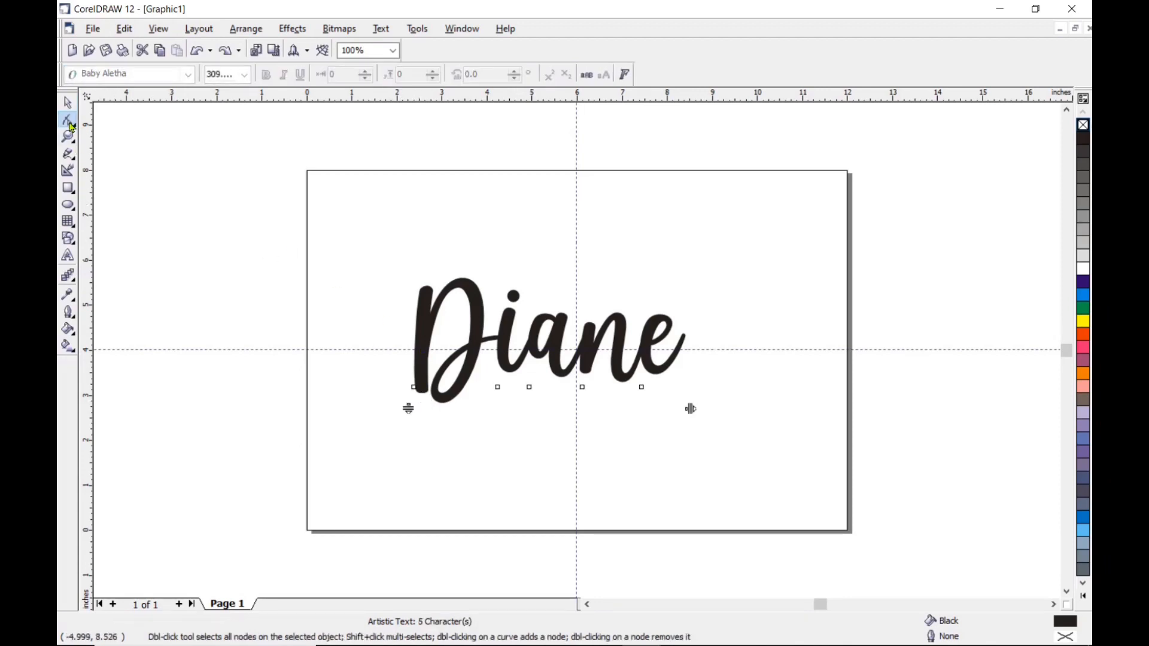
pyautogui.click(411, 388)
pyautogui.moveTo(411, 388); pyautogui.dragTo(394, 386)
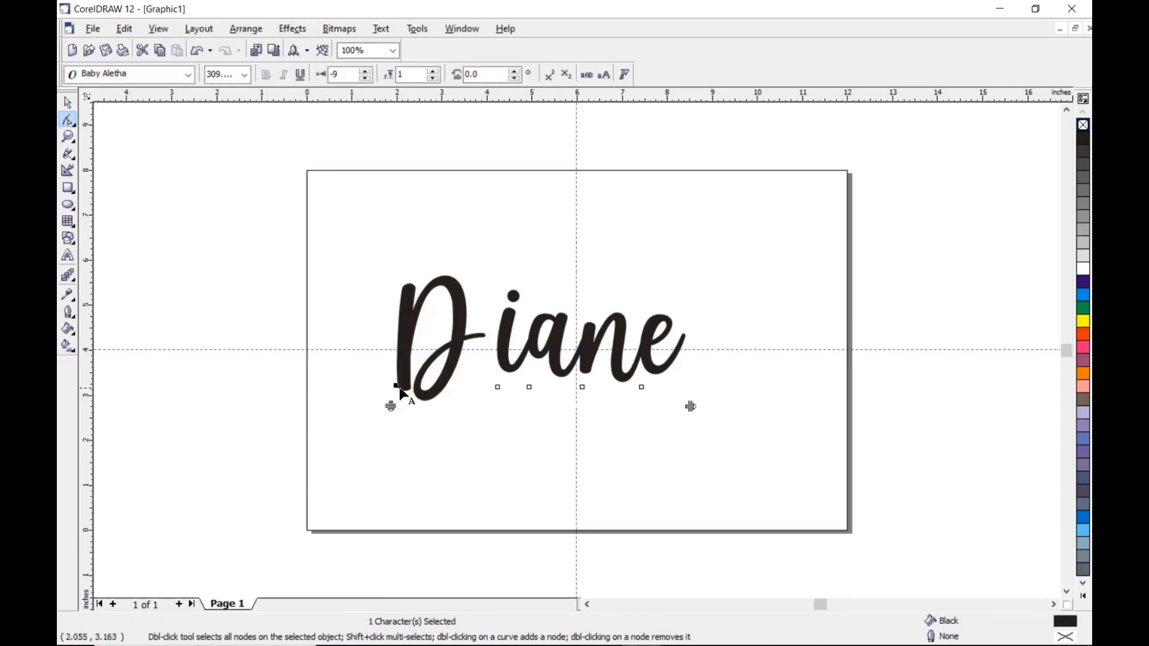
pyautogui.moveTo(499, 389); pyautogui.dragTo(497, 388)
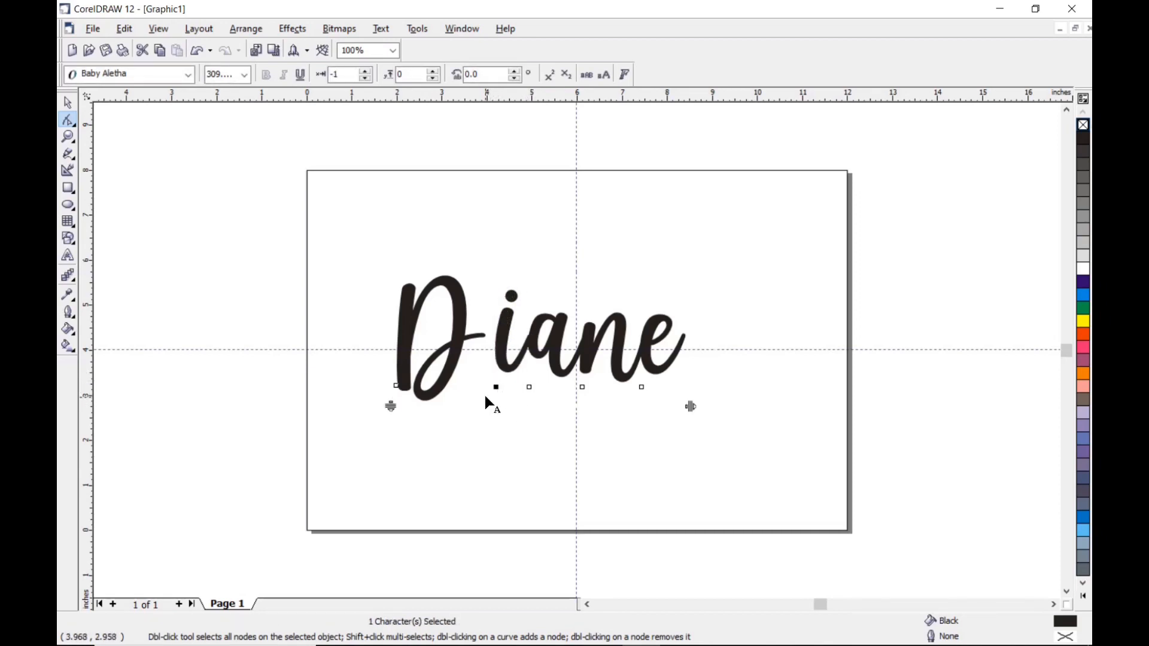
pyautogui.click(125, 28)
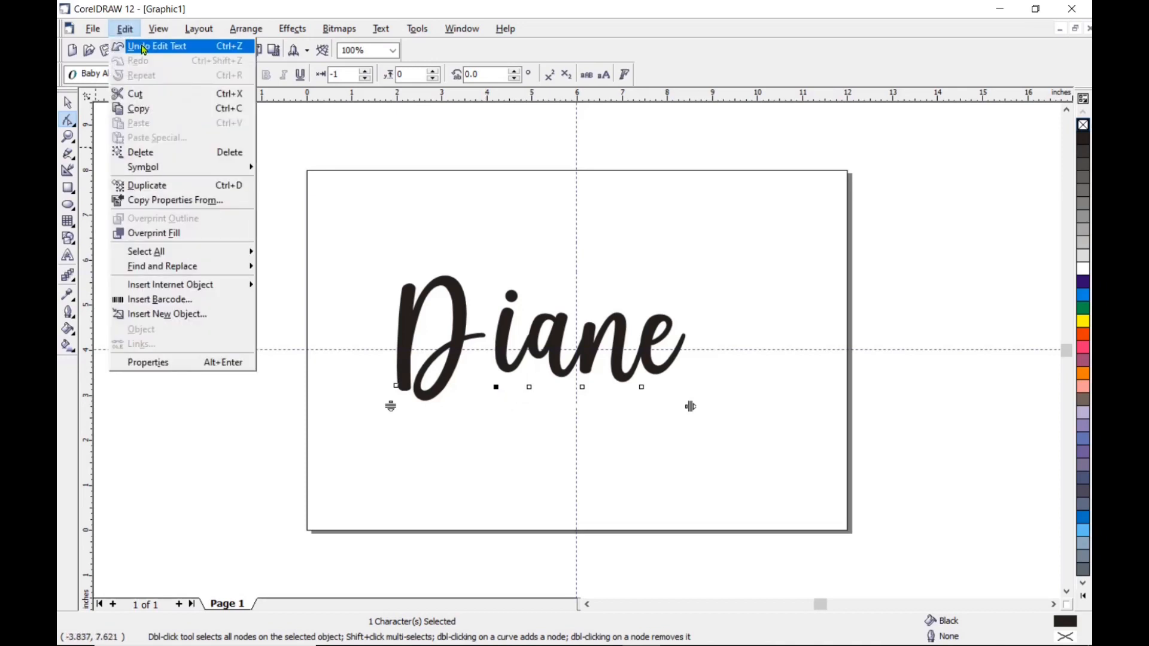
pyautogui.click(126, 46)
pyautogui.click(131, 31)
pyautogui.click(139, 46)
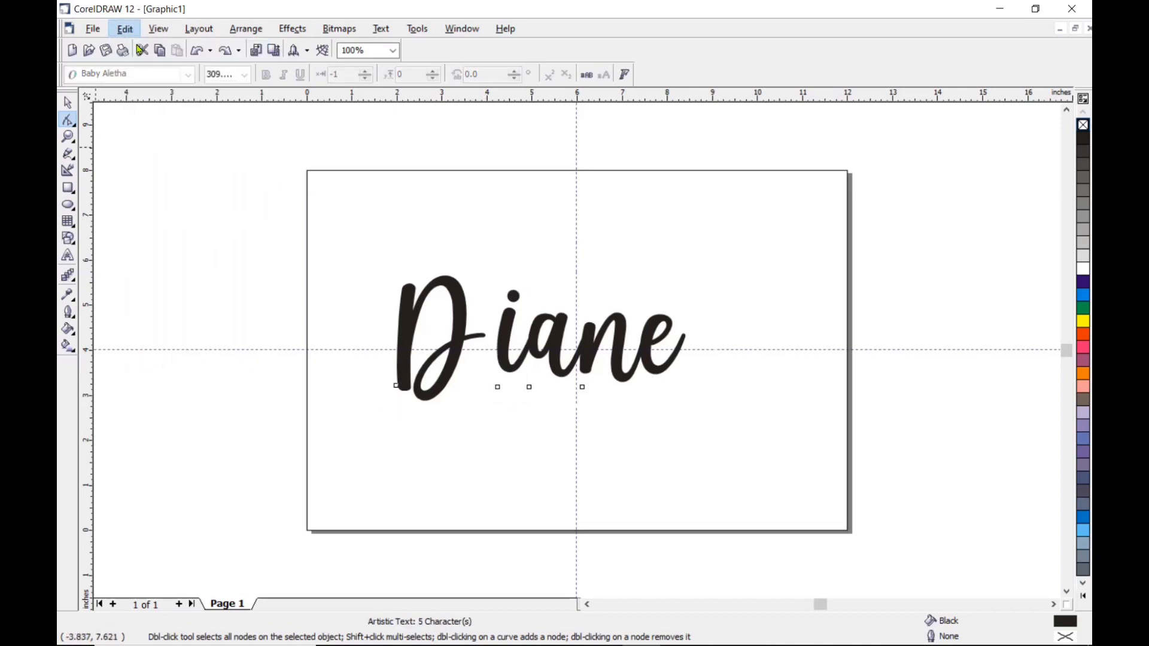
pyautogui.click(127, 30)
pyautogui.click(137, 47)
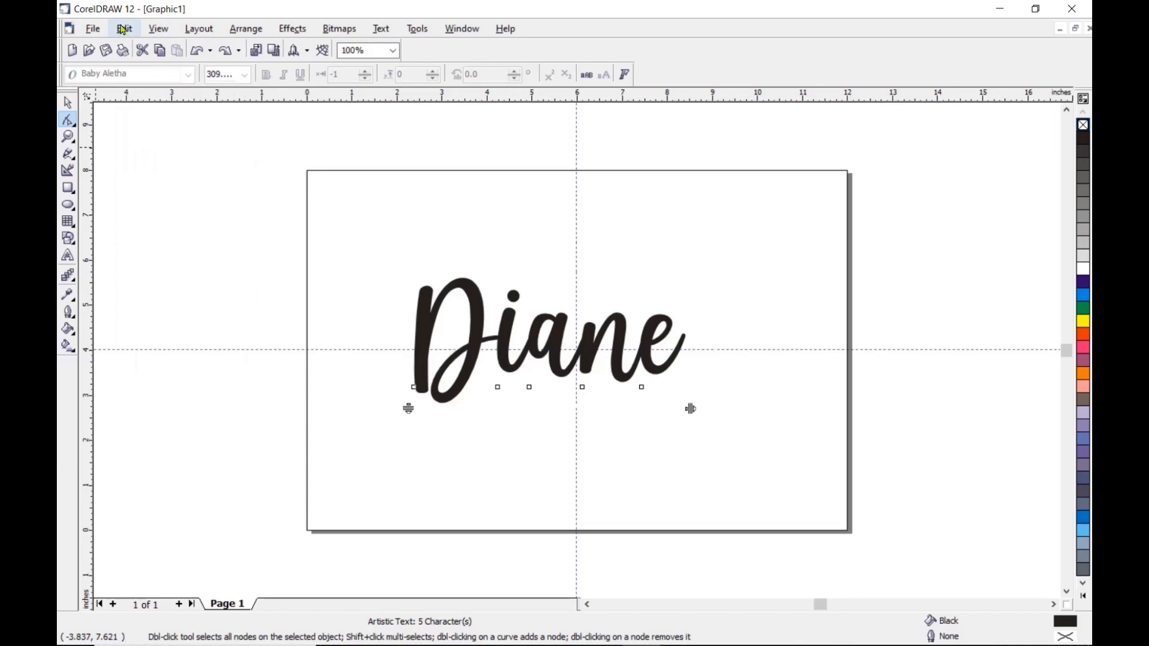
# Undo the name's last enlargement and set only its capital first letter to 295 points
pyautogui.click(126, 29)
pyautogui.click(137, 47)
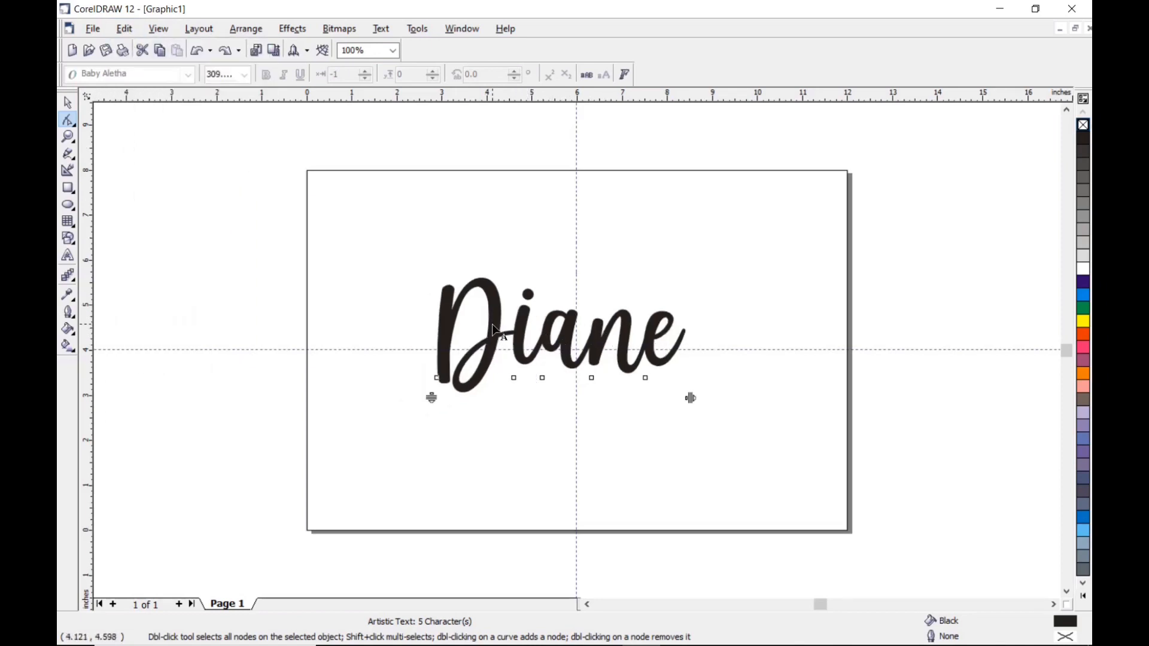
pyautogui.click(67, 256)
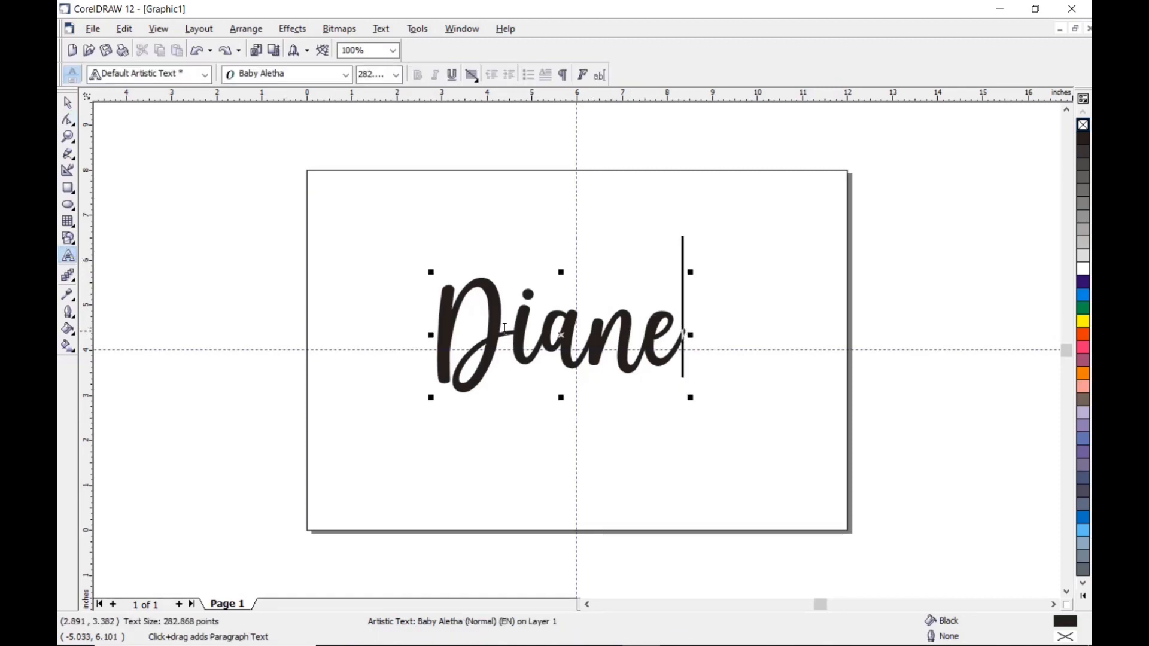
pyautogui.moveTo(510, 330); pyautogui.dragTo(434, 328)
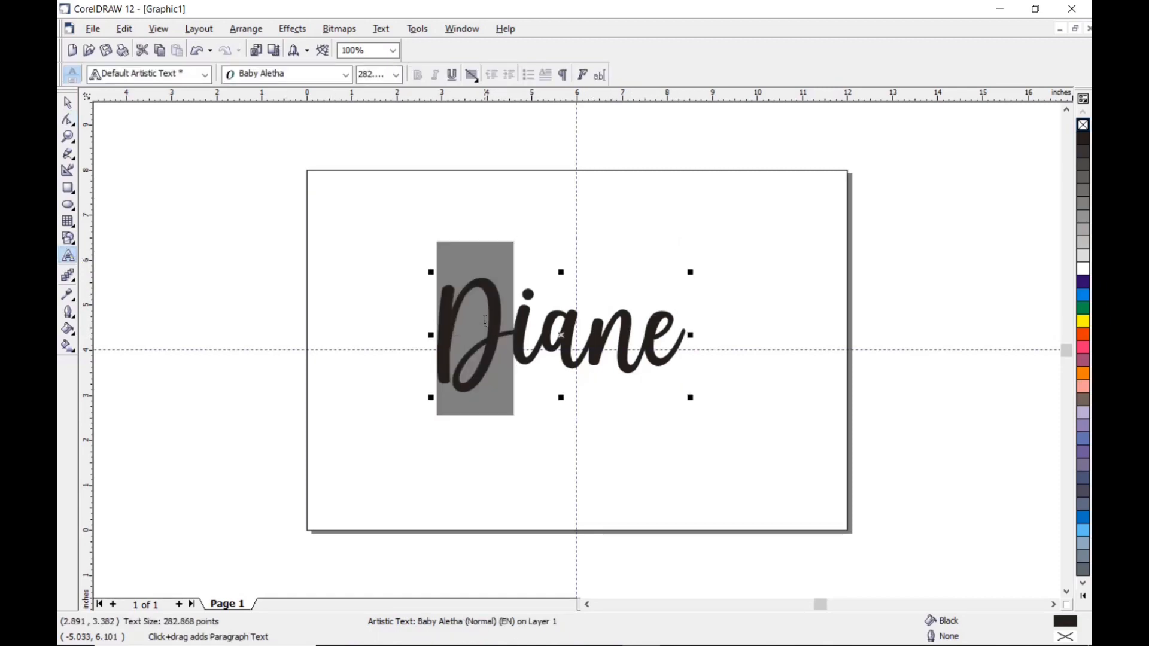
pyautogui.click(396, 75)
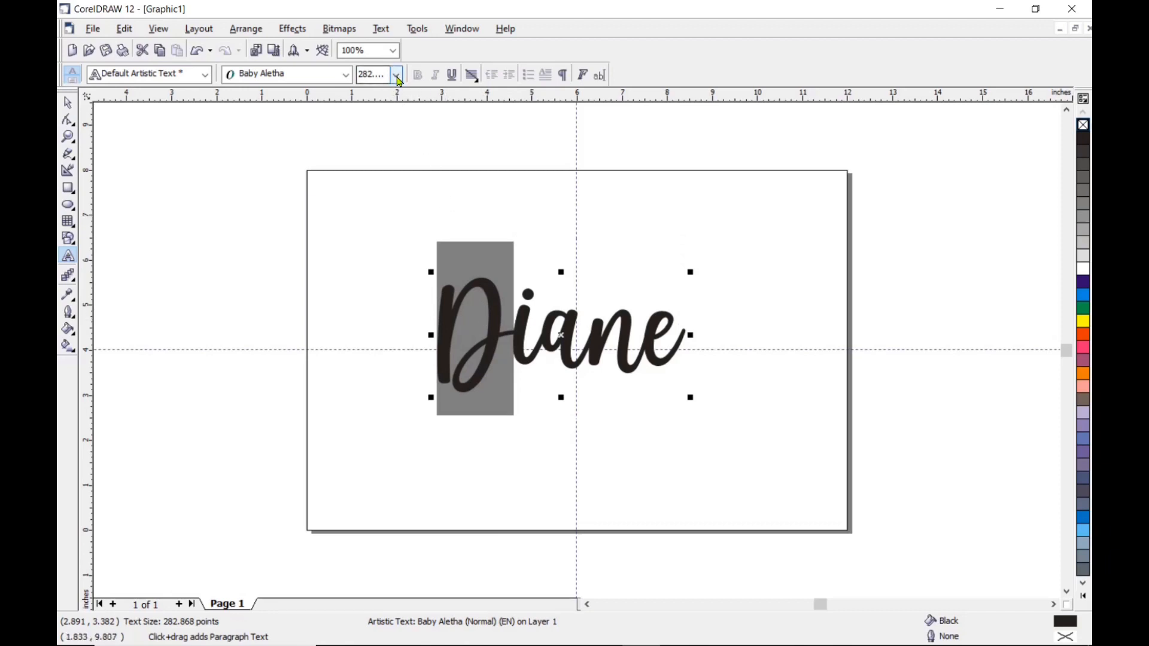
pyautogui.click(387, 75)
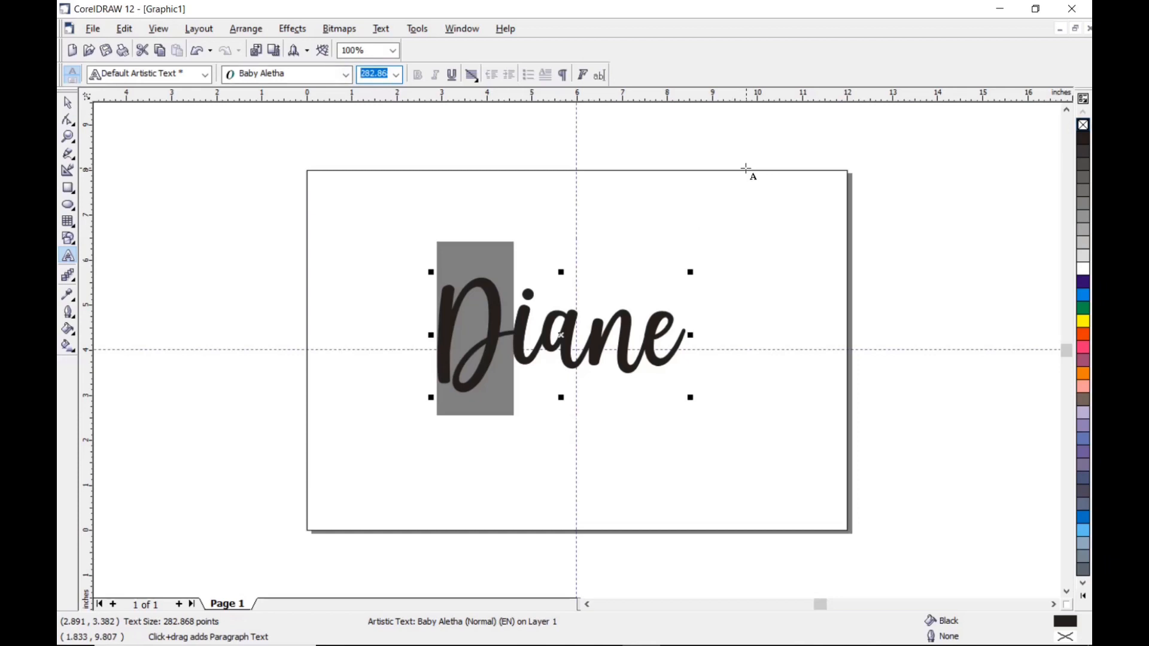
pyautogui.write('295')
pyautogui.press('Return')
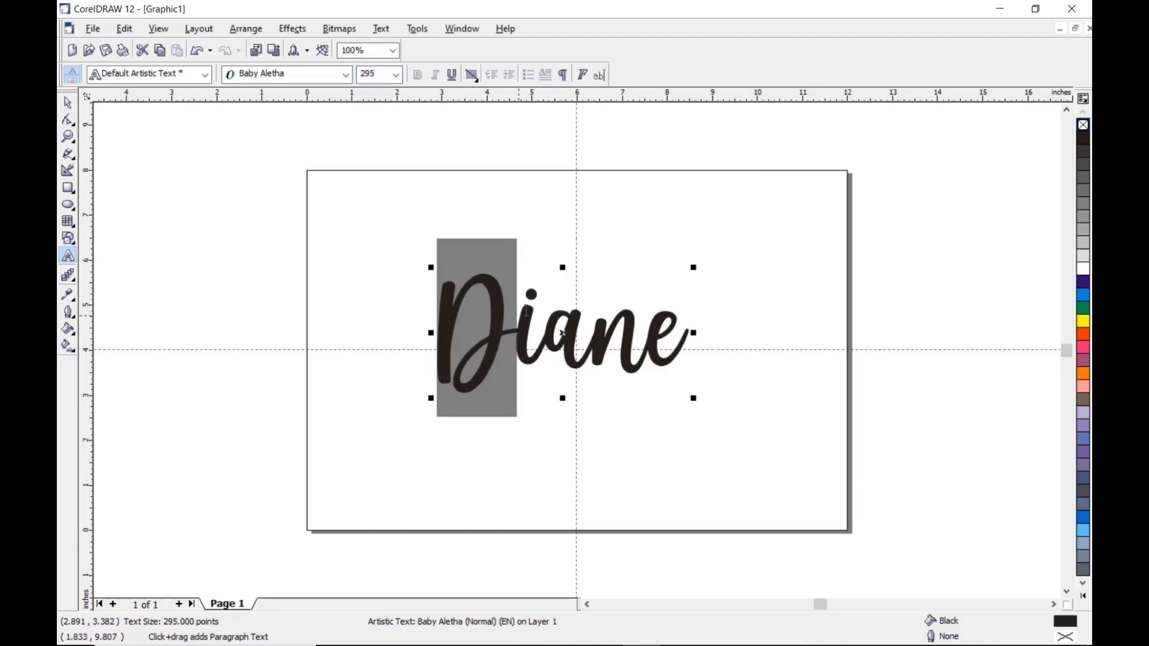
pyautogui.hotkey('ctrl', 'space')
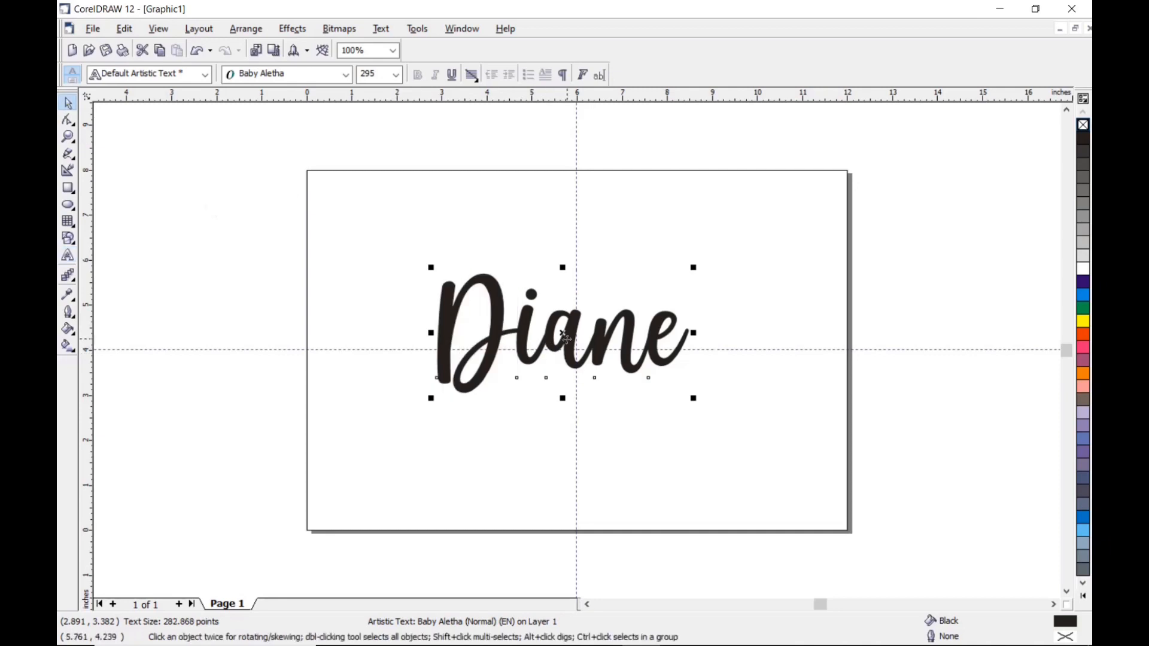
# Give the name text a black outline, trying 0.176 mm and settling on 0.353 mm
pyautogui.scroll(1, 560, 362)
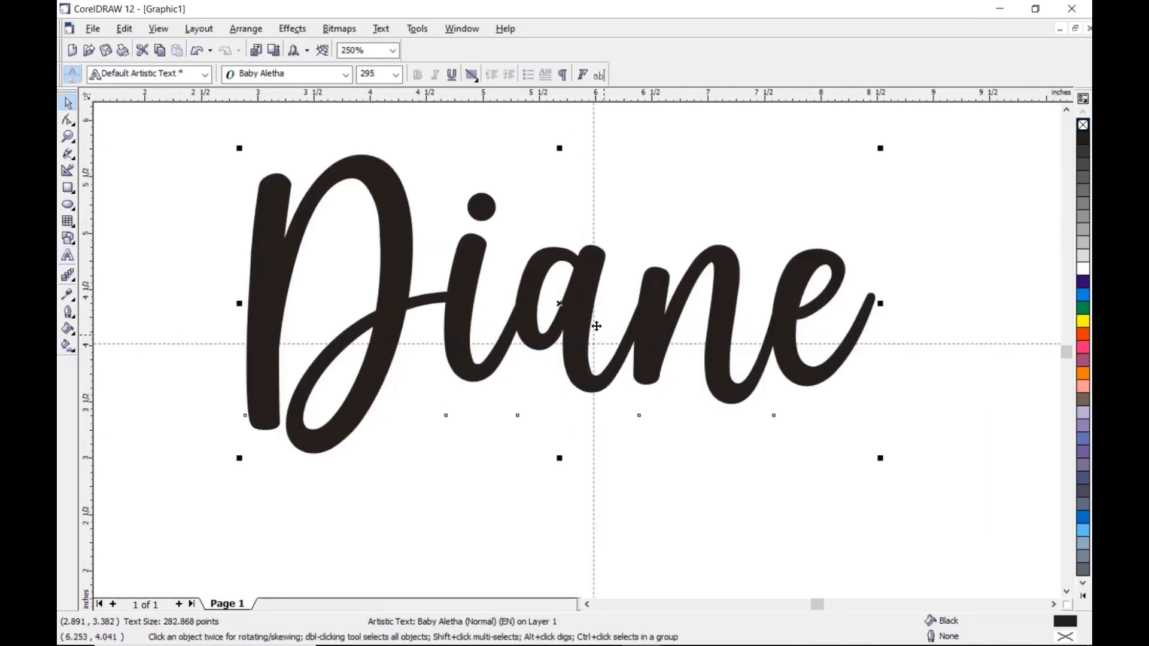
pyautogui.click(74, 316)
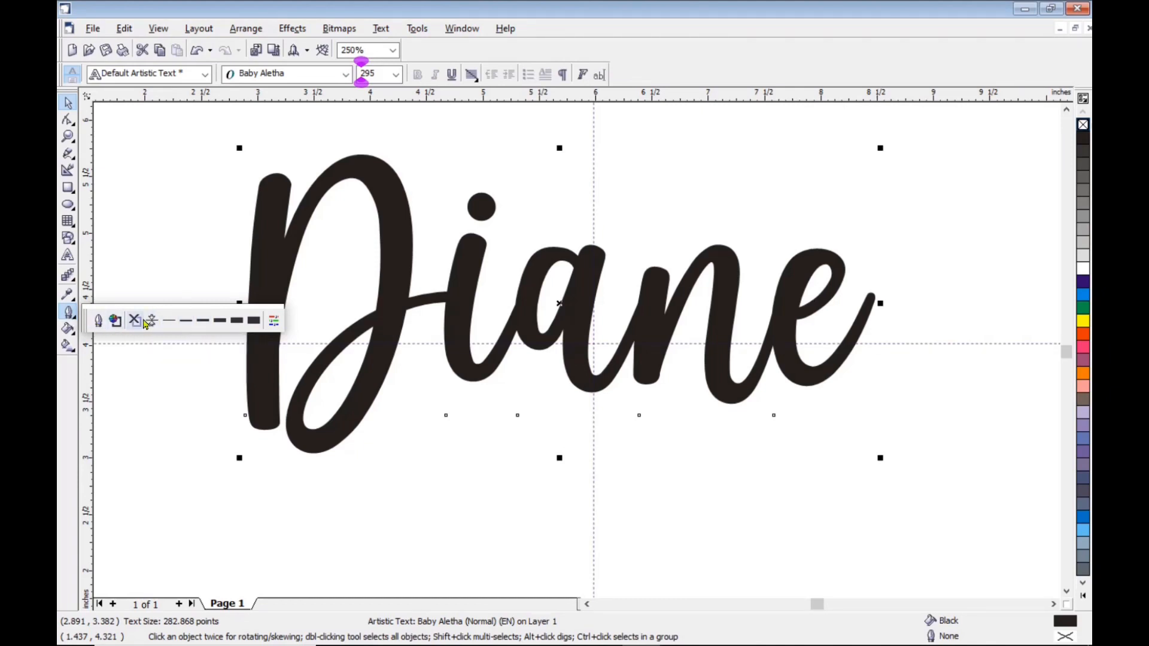
pyautogui.click(172, 324)
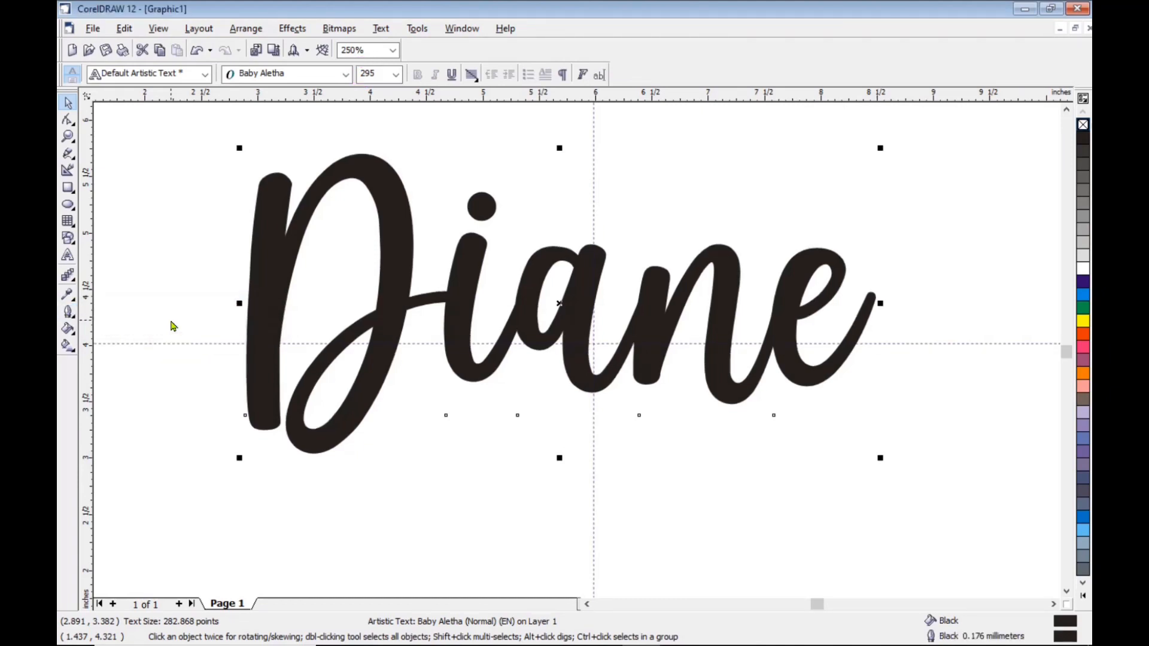
pyautogui.click(68, 311)
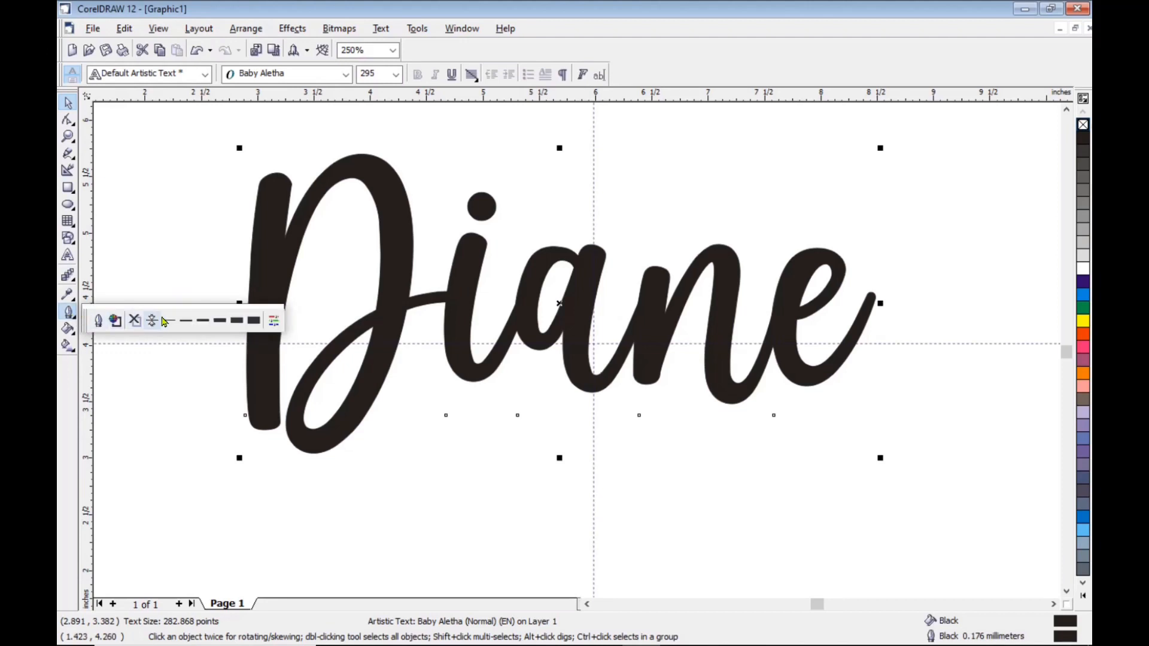
pyautogui.click(188, 323)
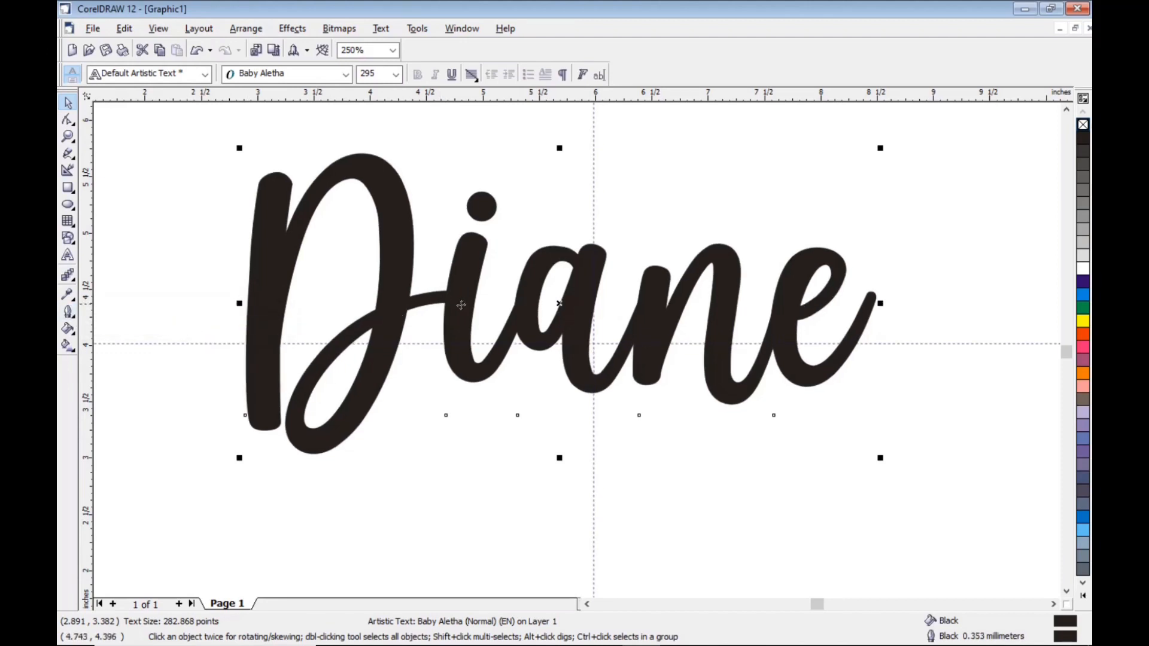
# Try a 2.822 mm outline on the name text, then undo it
pyautogui.click(69, 312)
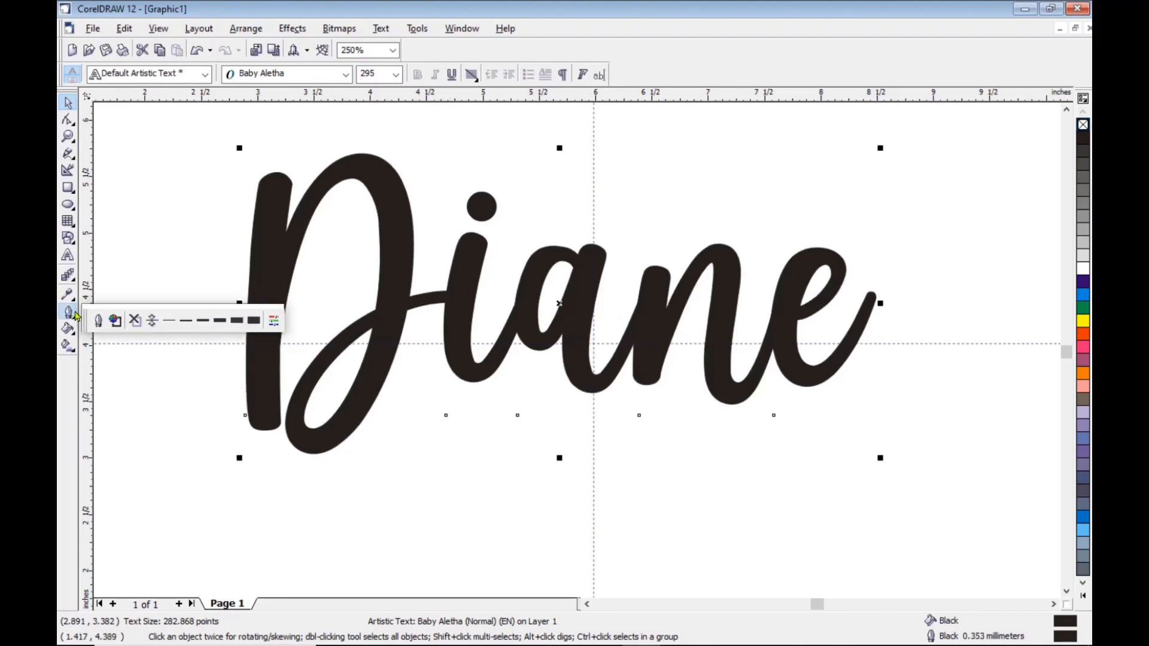
pyautogui.click(219, 321)
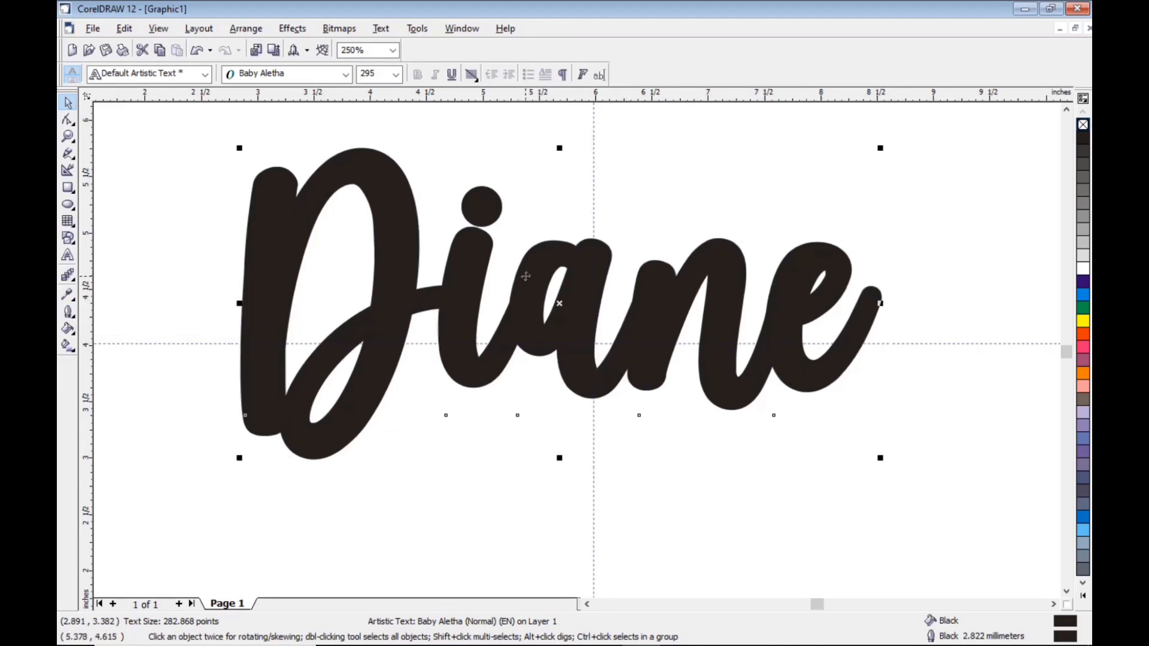
pyautogui.click(124, 29)
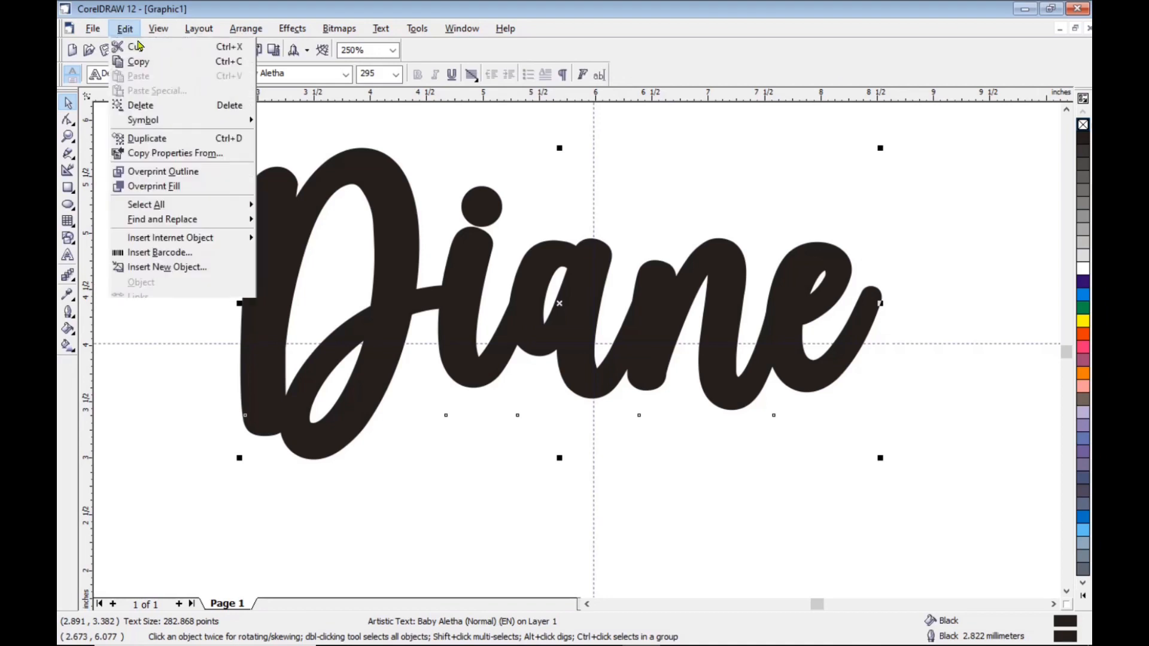
pyautogui.click(144, 47)
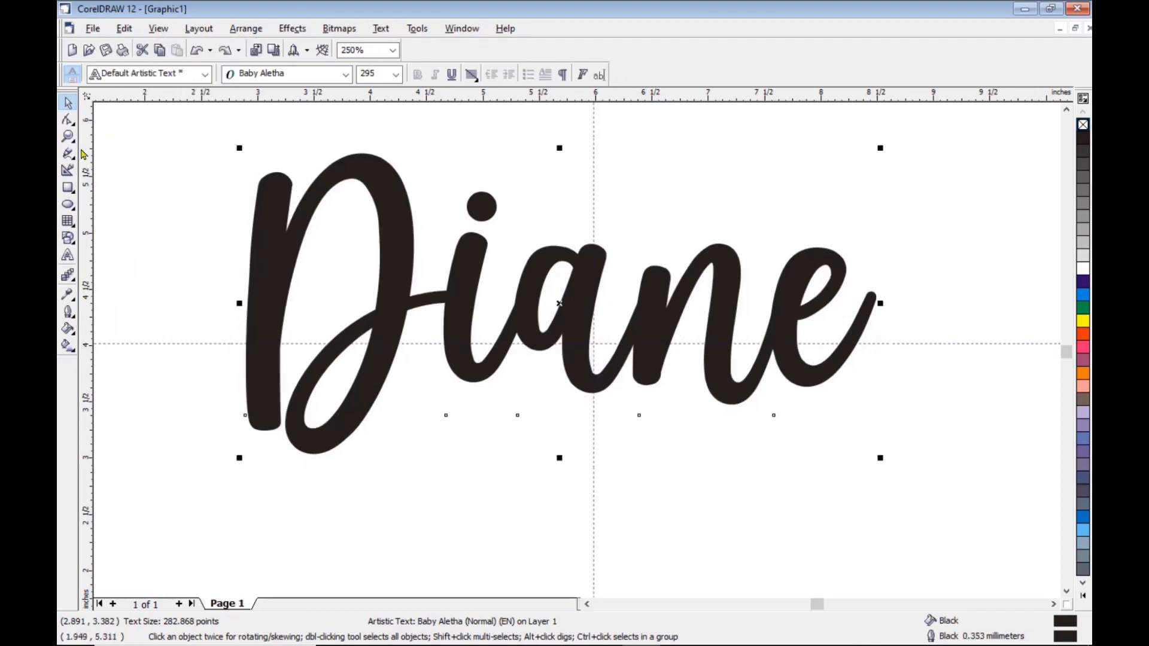
# Move the name text onto the crossing of the guidelines and scale it up to about 301 points
pyautogui.click(69, 137)
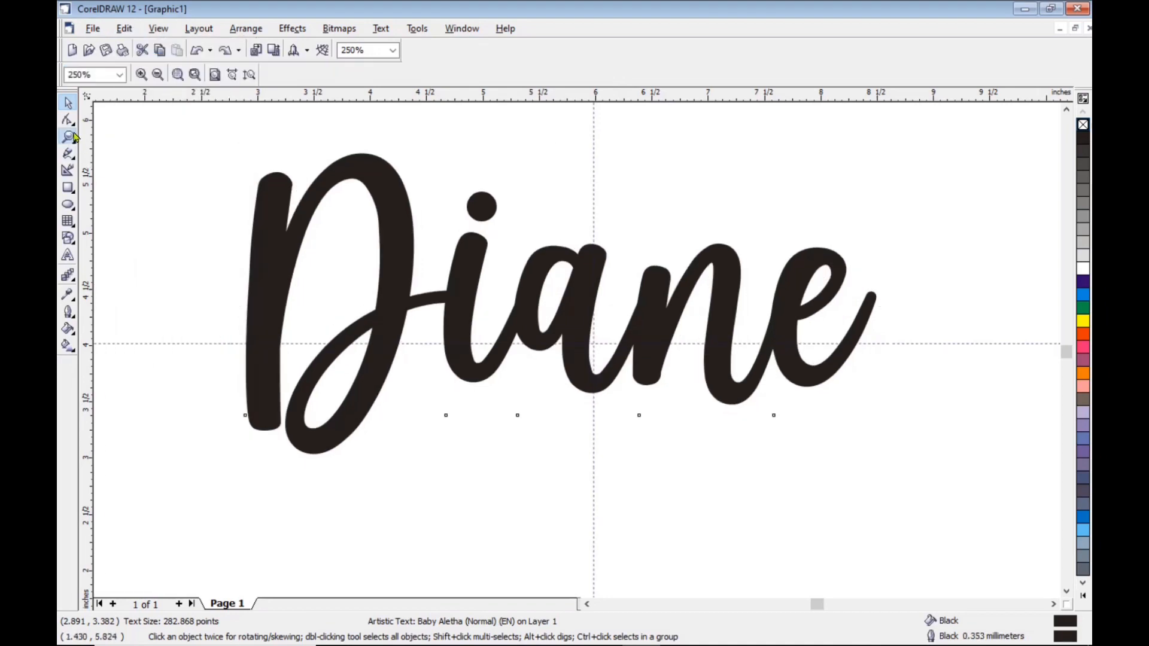
pyautogui.click(156, 75)
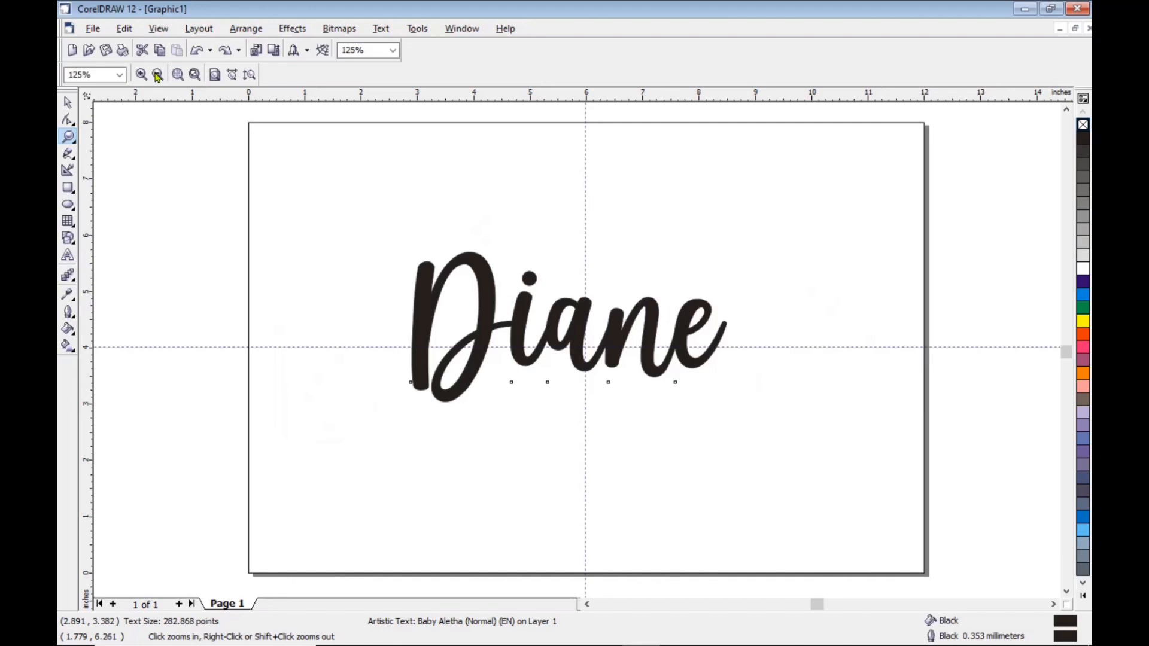
pyautogui.click(395, 319)
pyautogui.rightClick(395, 309)
pyautogui.rightClick(395, 308)
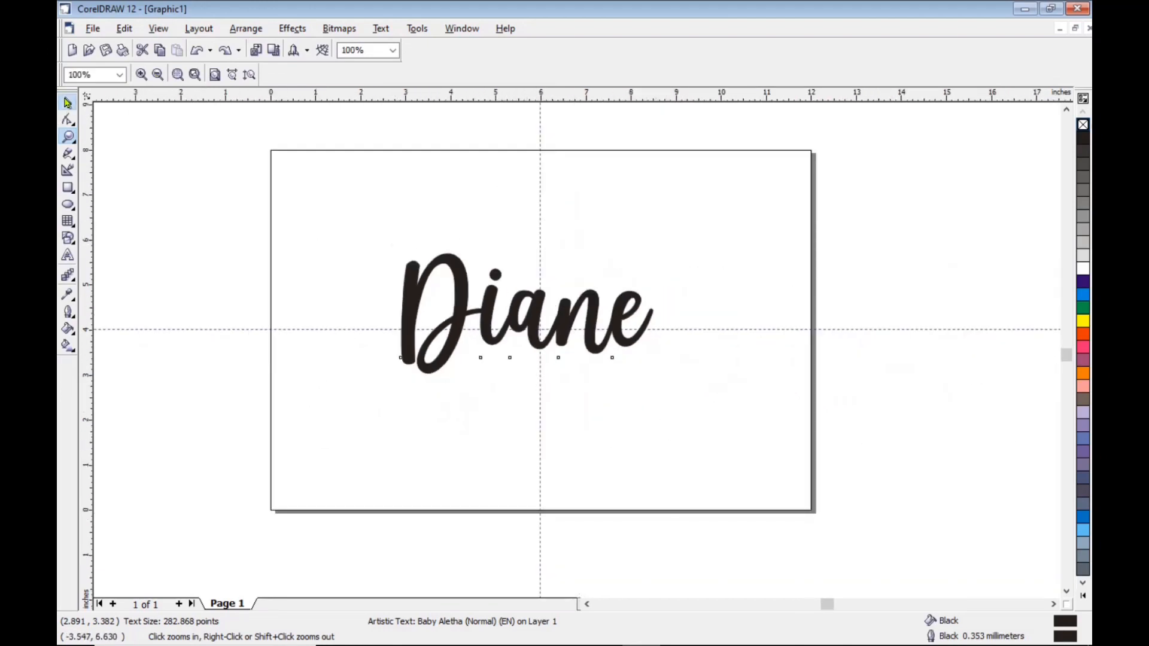
pyautogui.click(67, 103)
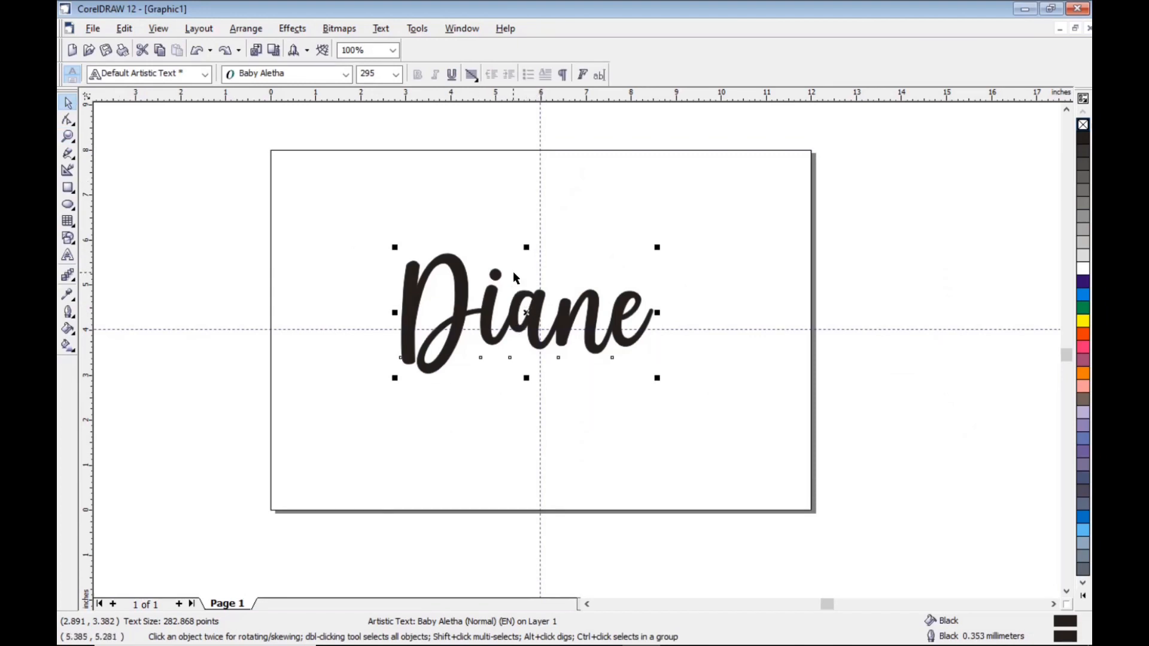
pyautogui.moveTo(526, 317); pyautogui.dragTo(544, 325)
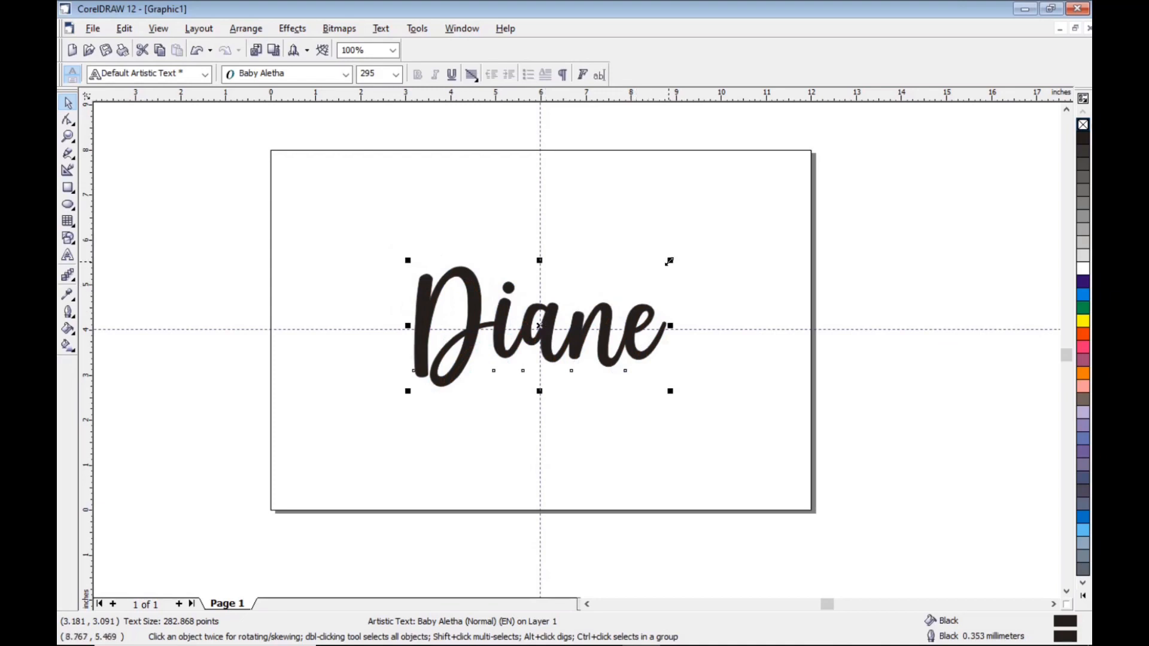
pyautogui.moveTo(669, 261); pyautogui.dragTo(688, 252)
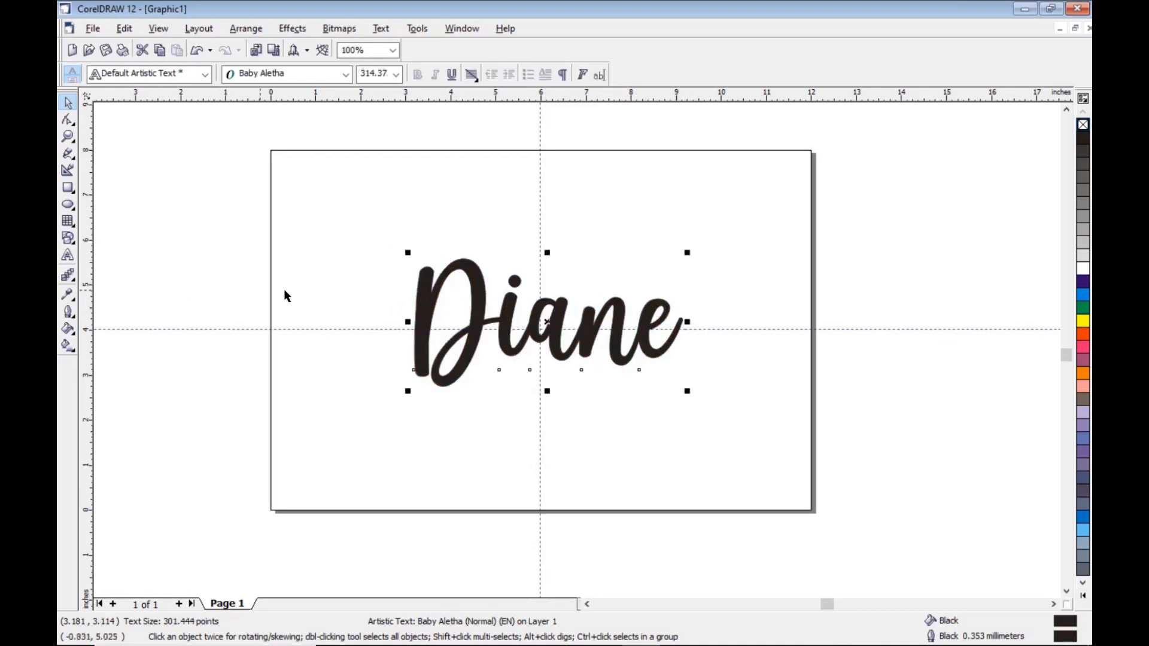
# Add the artistic text "More text" below the name and enlarge it to about 92 points
pyautogui.click(130, 268)
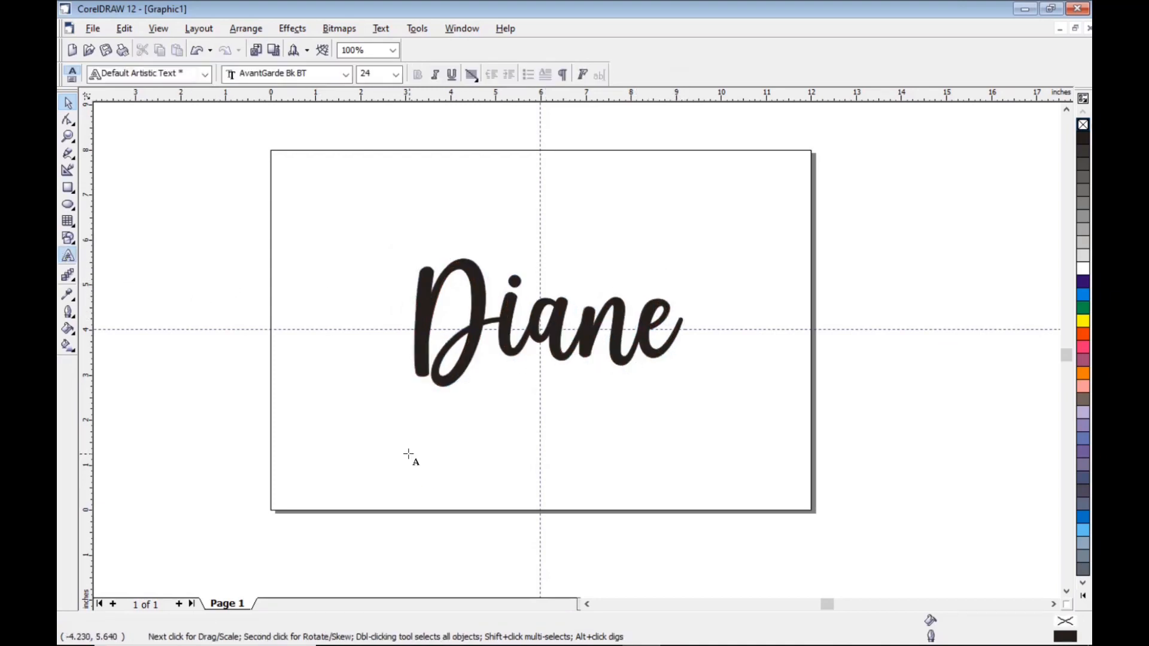
pyautogui.click(467, 457)
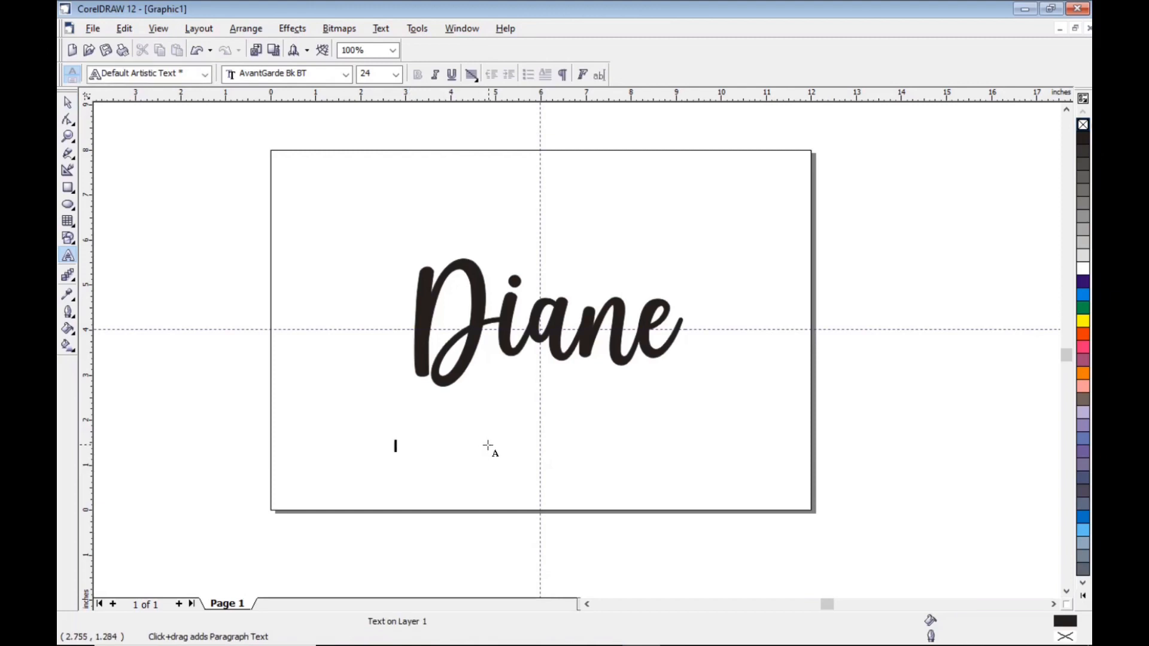
pyautogui.write('More tex')
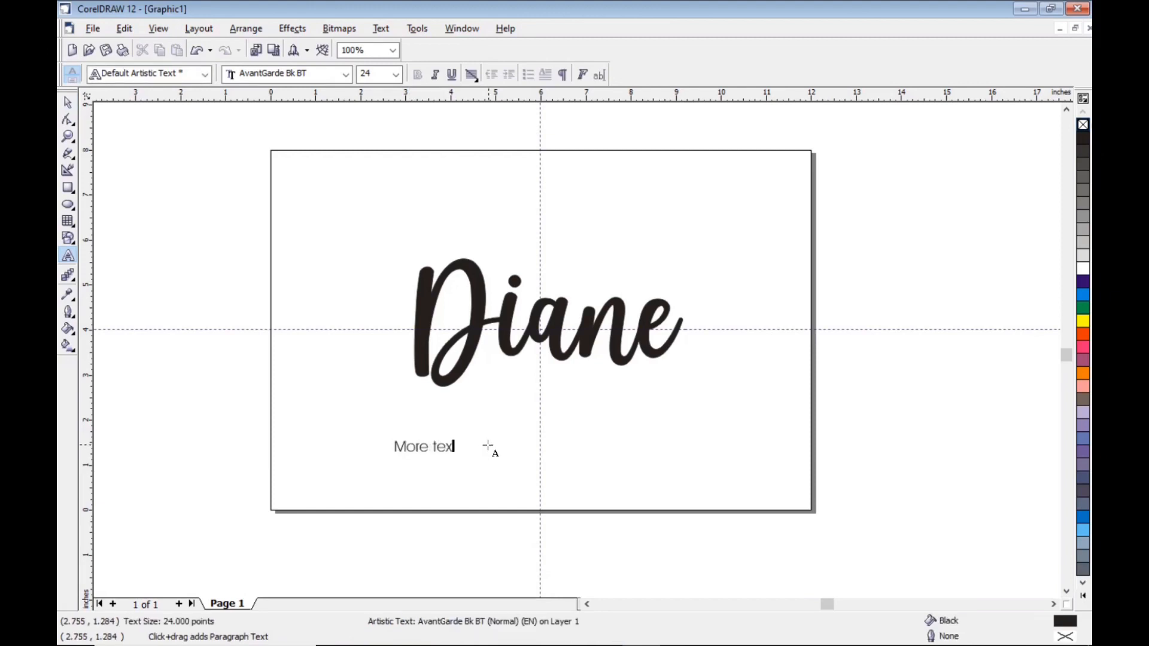
pyautogui.write('t')
pyautogui.click(67, 103)
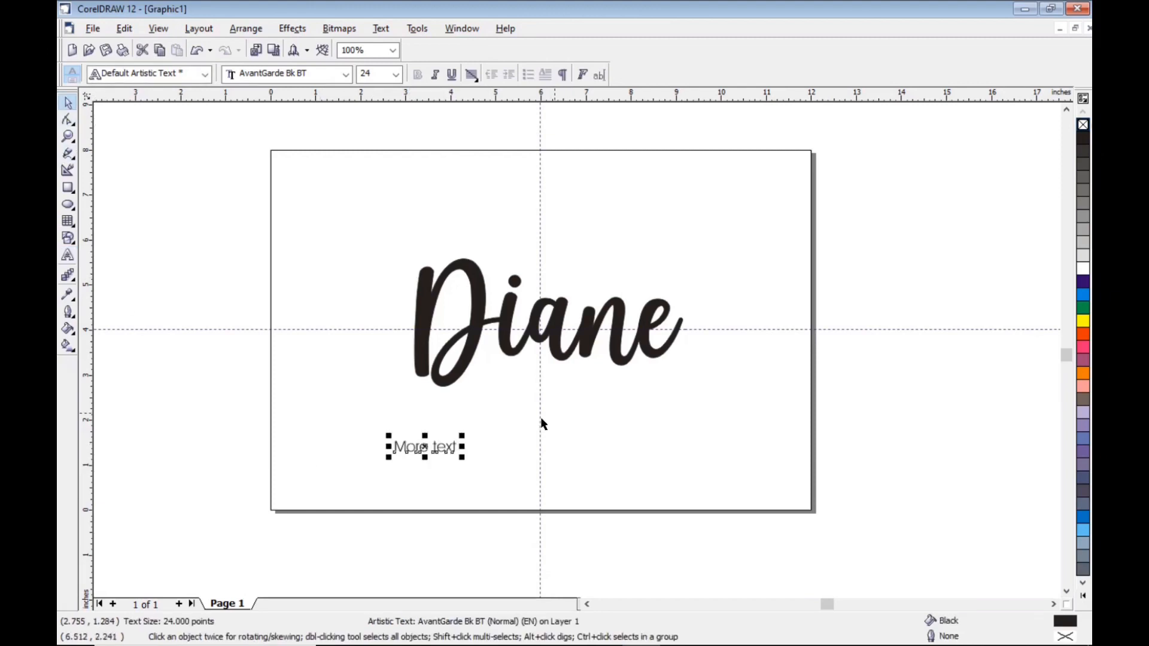
pyautogui.moveTo(467, 431); pyautogui.dragTo(625, 400)
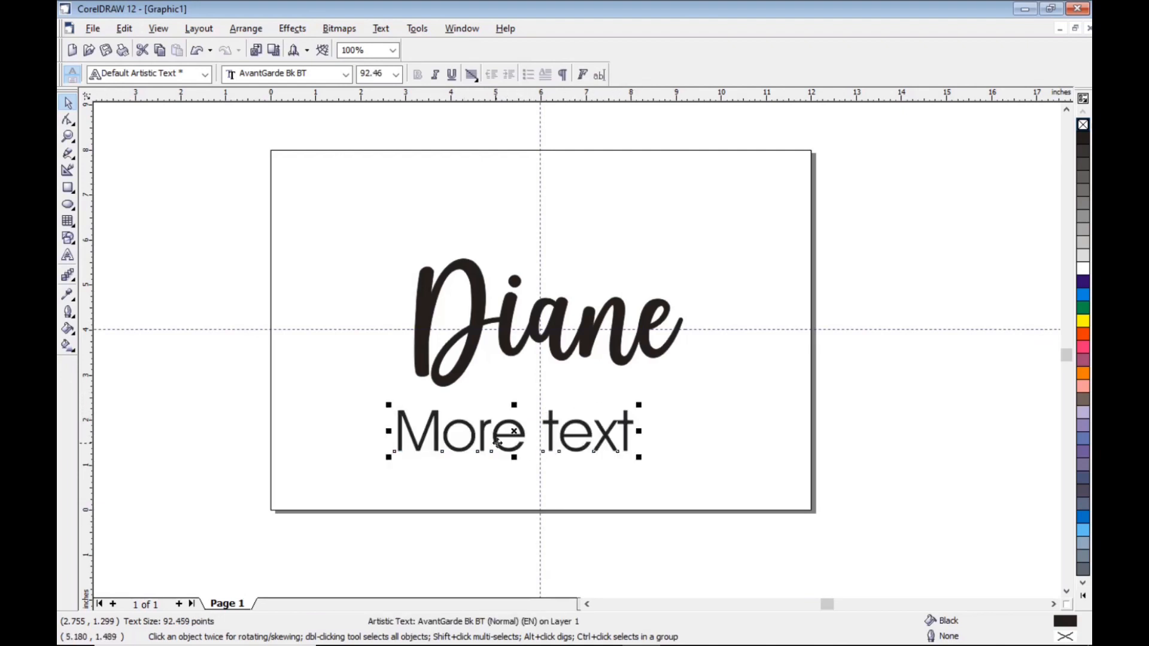
# Delete the separate "More text" object and add "more text here" as a second line within the name text
pyautogui.moveTo(514, 431); pyautogui.dragTo(544, 429)
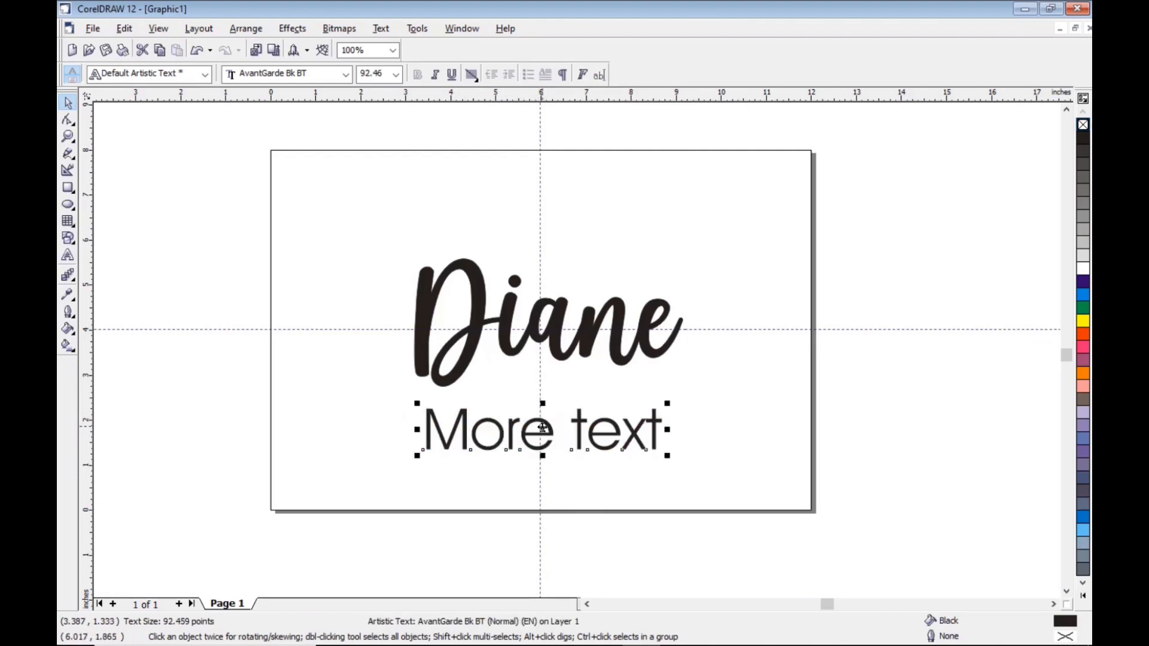
pyautogui.press('Delete')
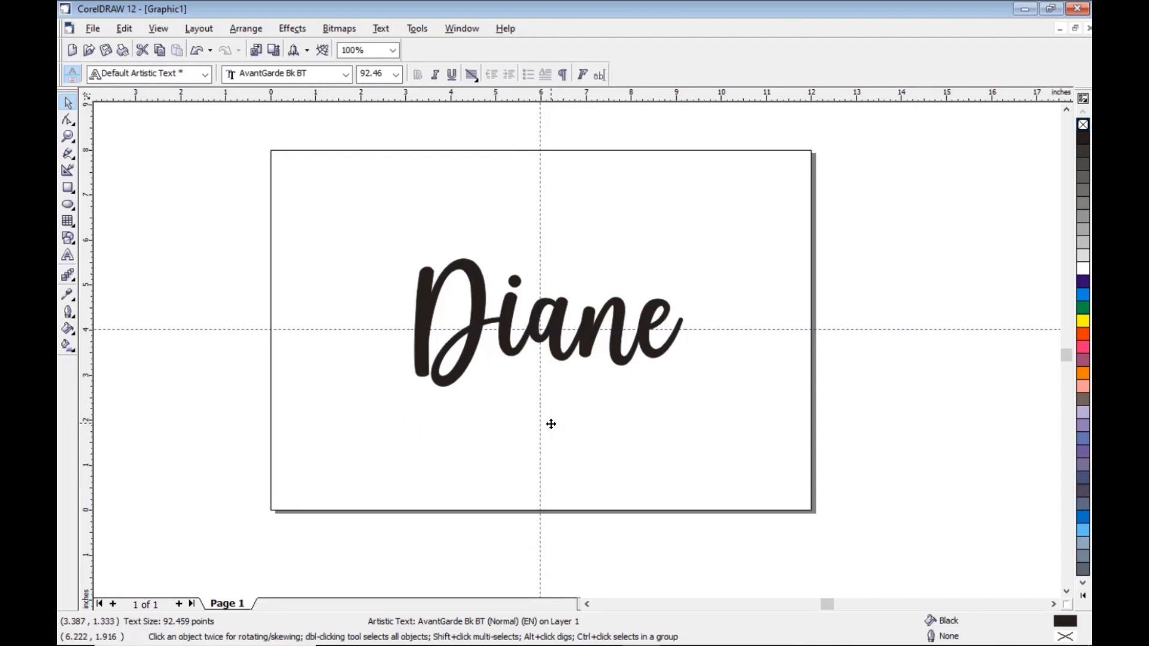
pyautogui.click(466, 378)
pyautogui.click(67, 255)
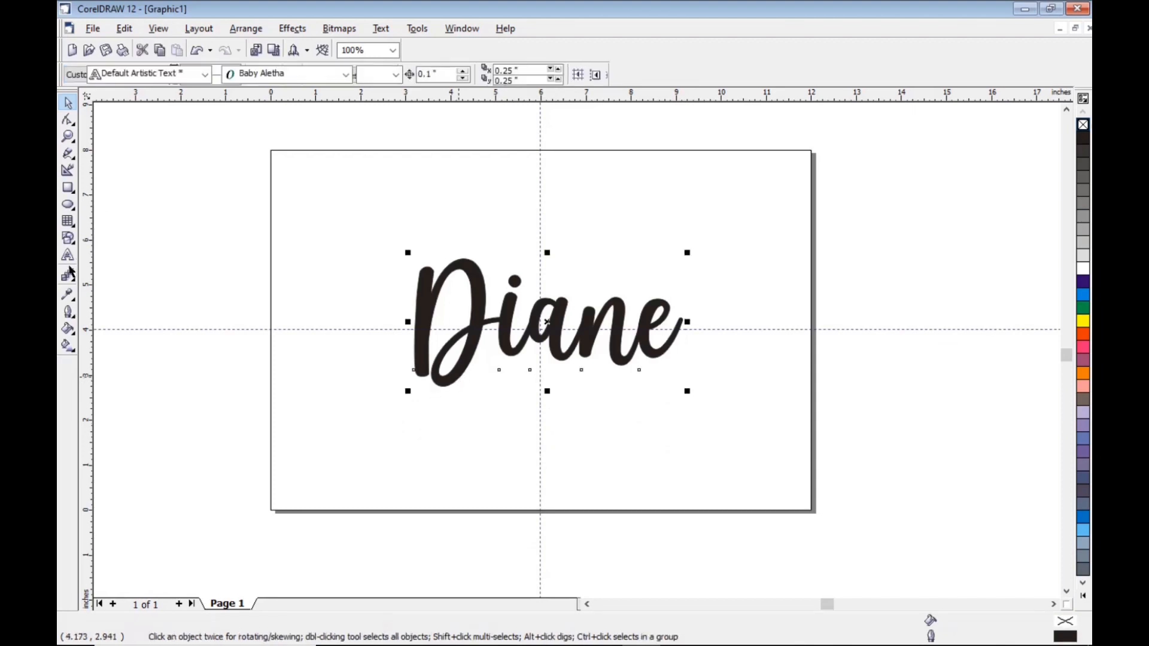
pyautogui.click(736, 292)
pyautogui.press('Return')
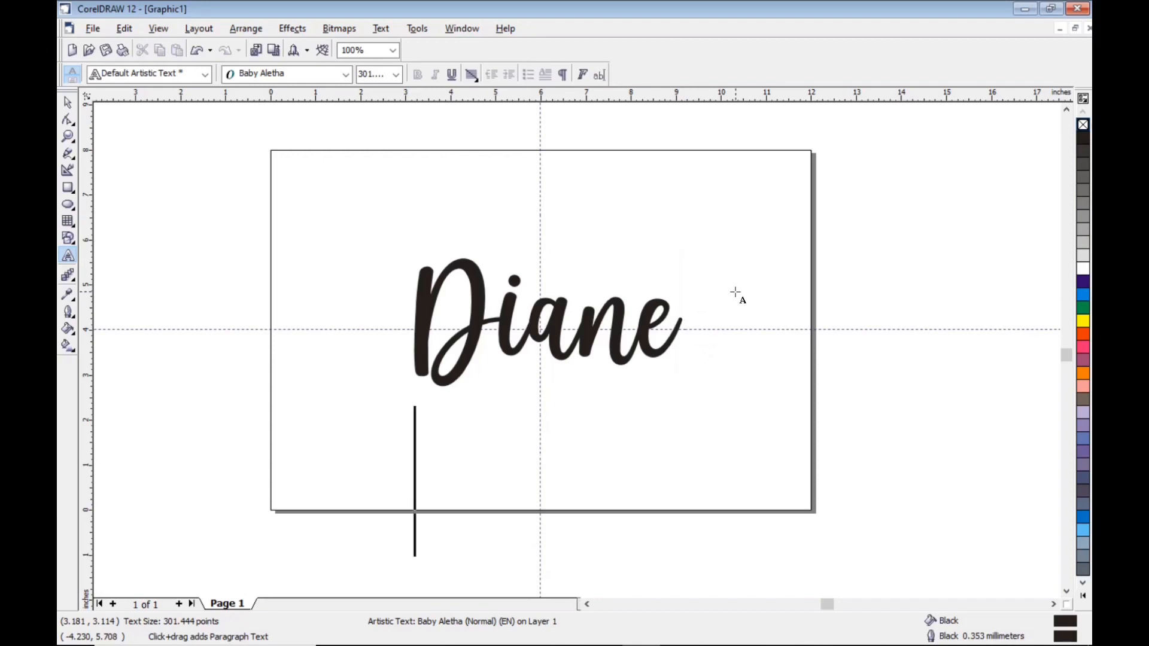
pyautogui.write('more text here')
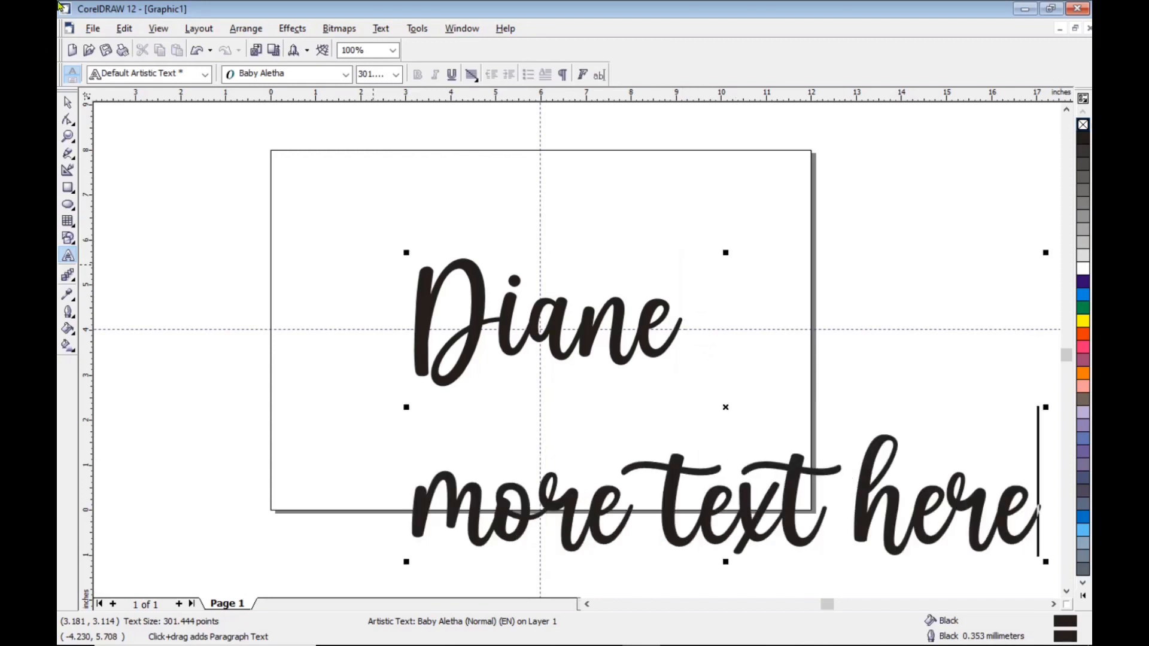
pyautogui.hotkey('ctrl', 'space')
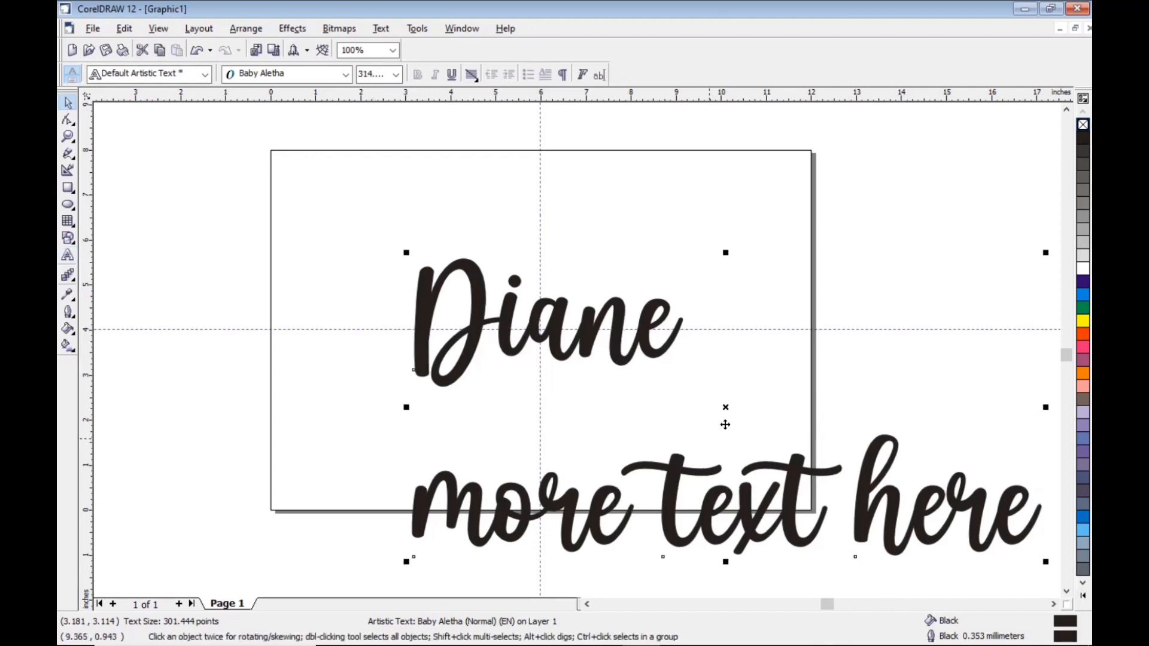
# Set the size of the second line, "more text here", to 200 points
pyautogui.scroll(-1, 641, 413)
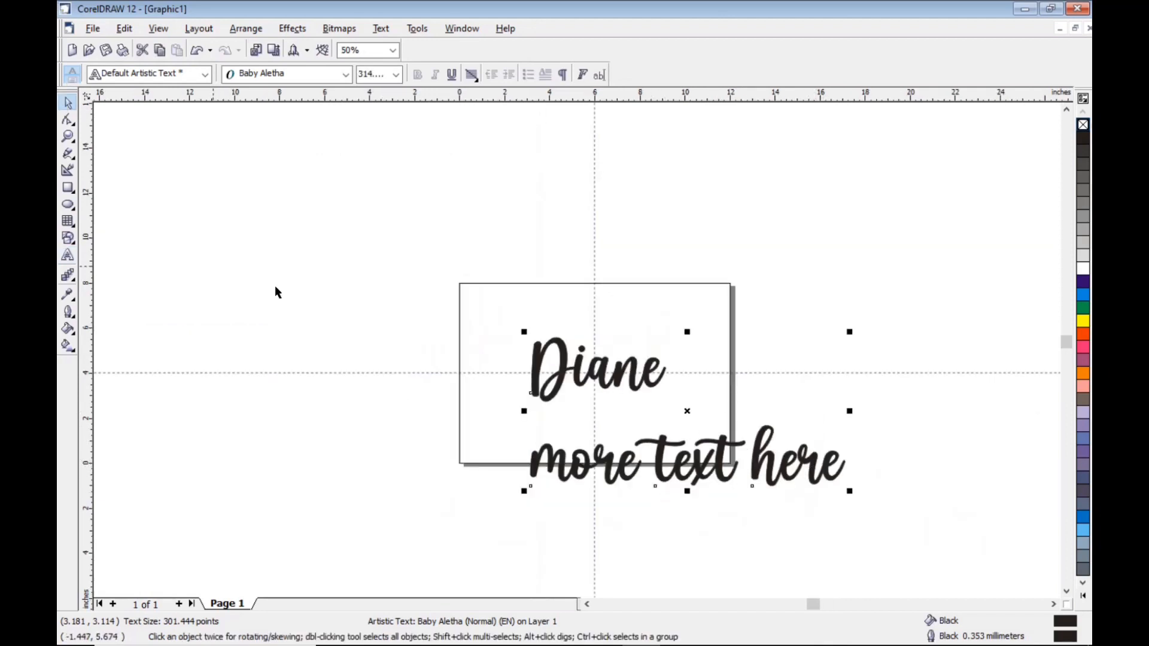
pyautogui.click(68, 256)
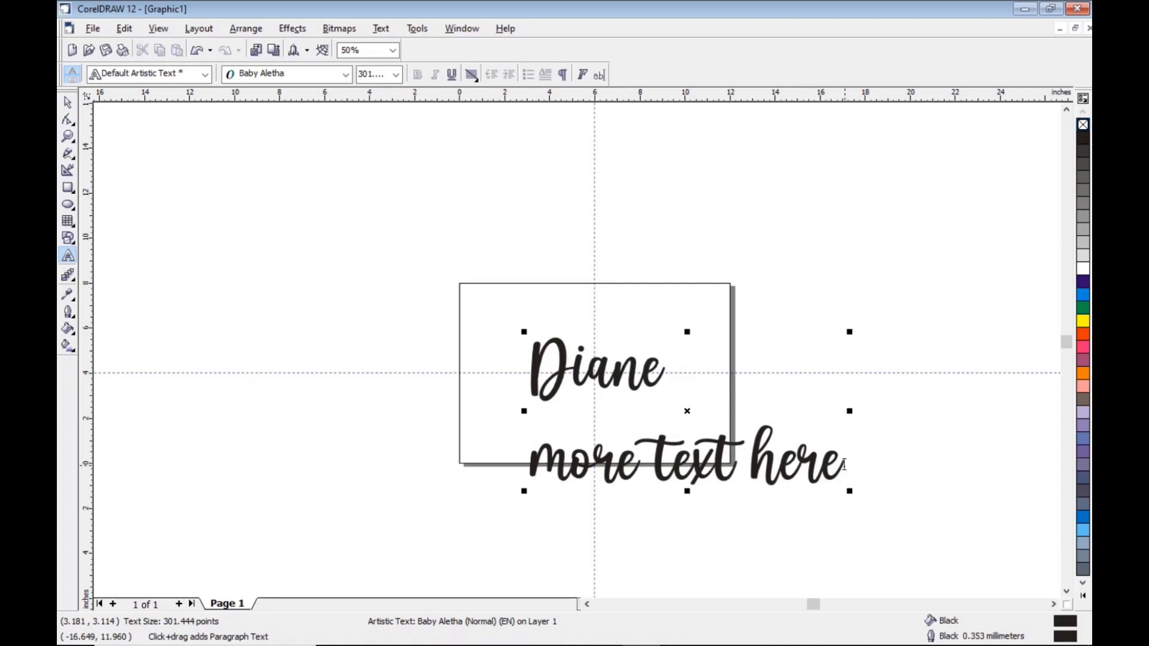
pyautogui.moveTo(844, 467); pyautogui.dragTo(523, 466)
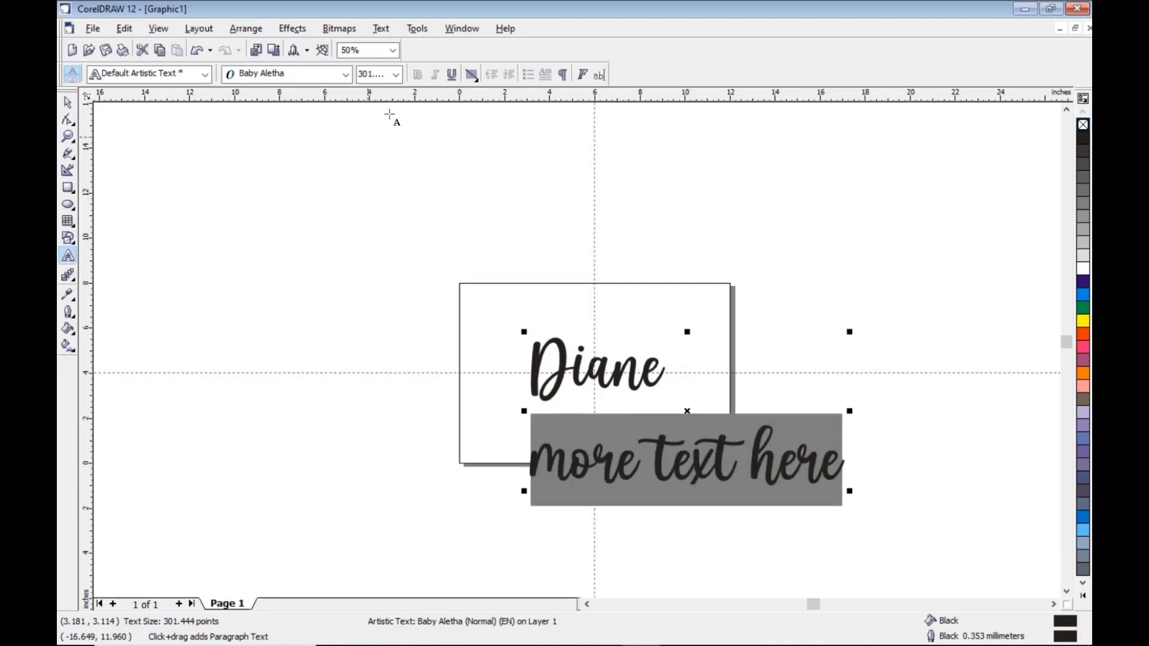
pyautogui.click(386, 74)
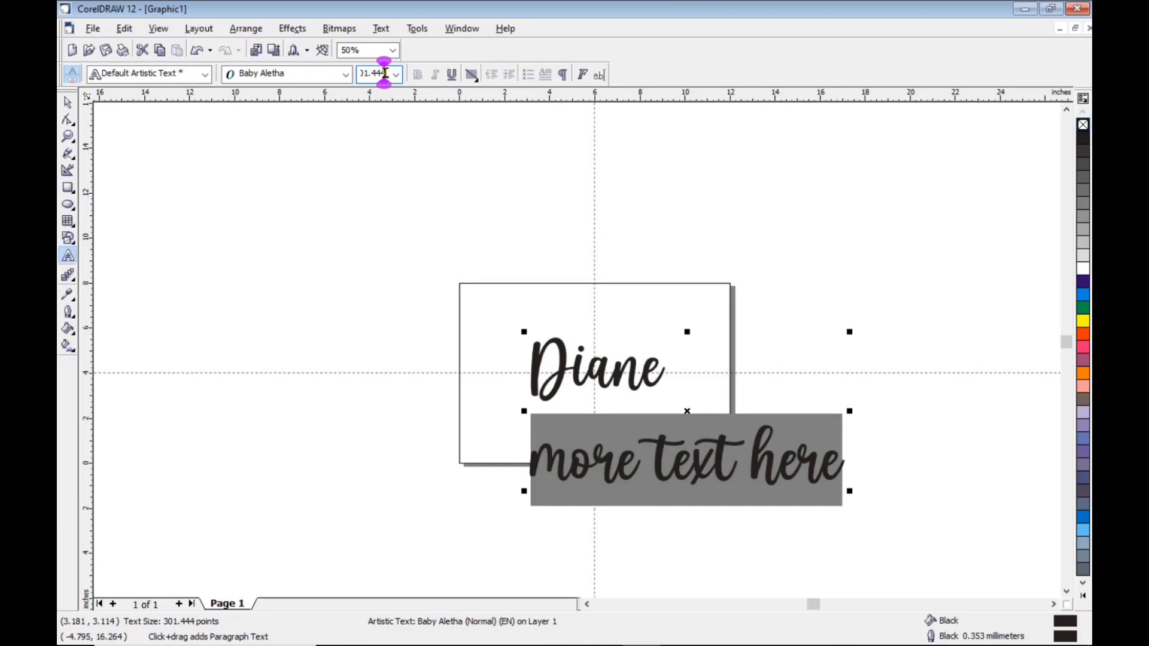
pyautogui.doubleClick(385, 73)
pyautogui.write('200')
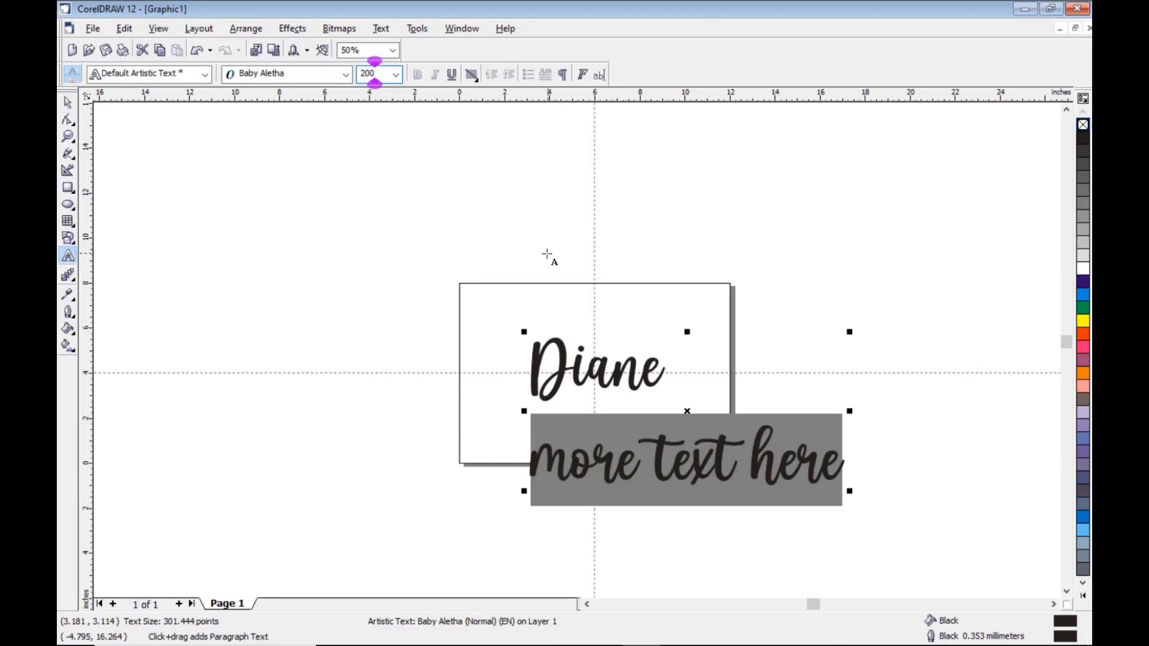
pyautogui.press('Return')
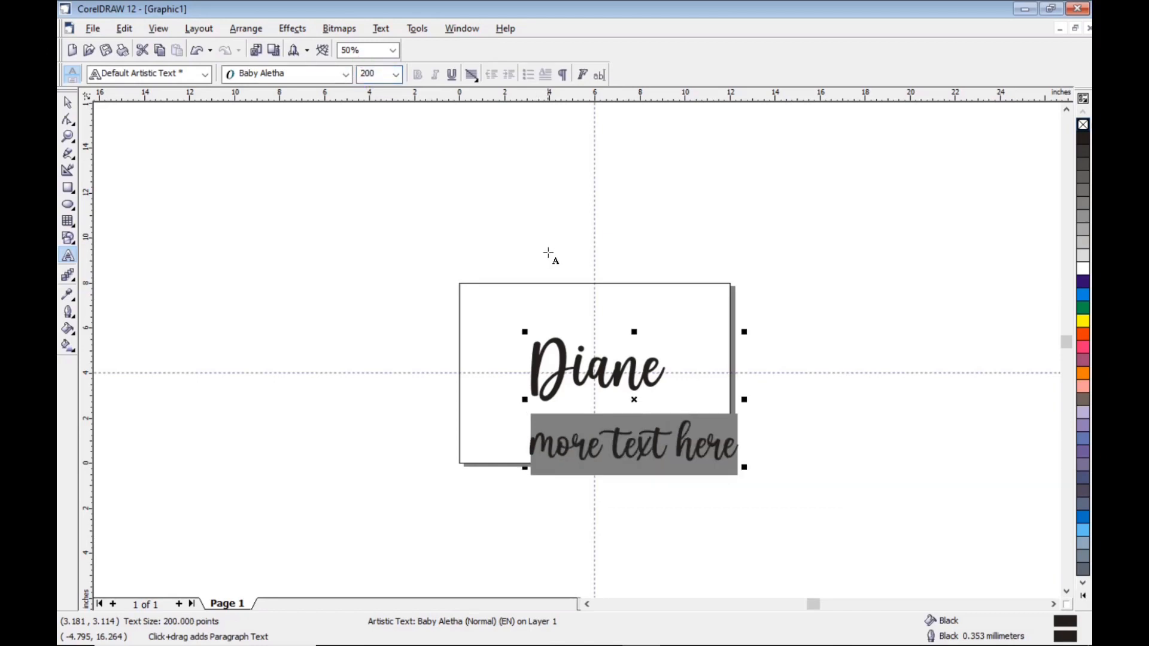
# Center-align the two-line text and move it so its middle sits at the crossing of the guidelines
pyautogui.click(68, 101)
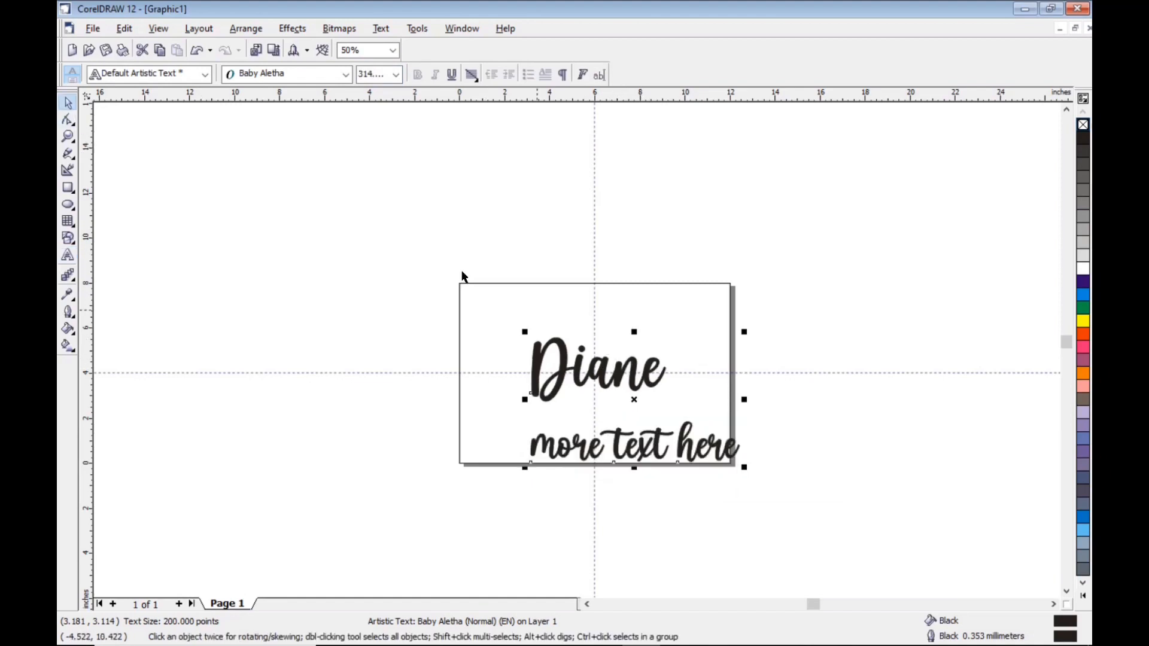
pyautogui.click(474, 78)
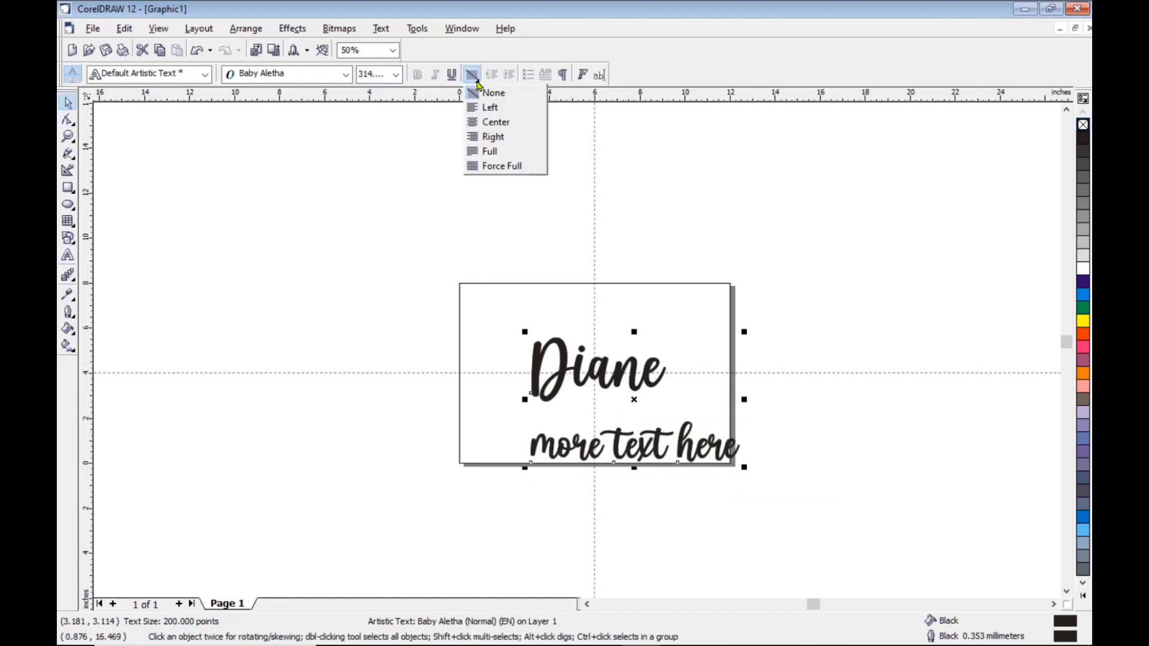
pyautogui.click(498, 122)
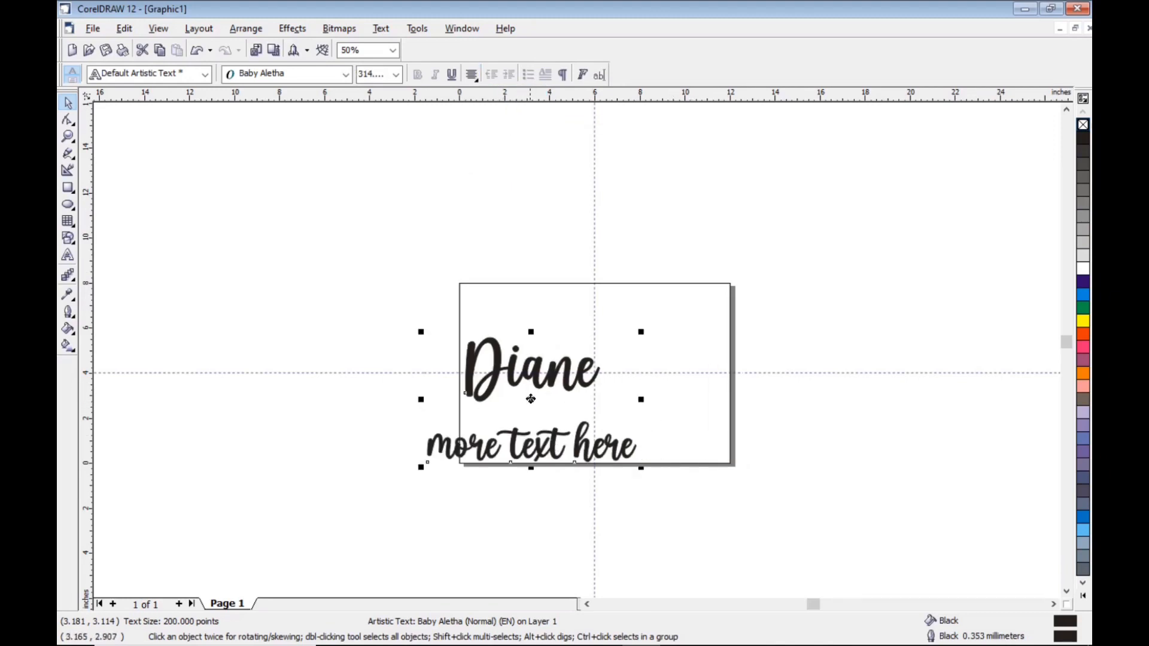
pyautogui.moveTo(531, 402); pyautogui.dragTo(596, 375)
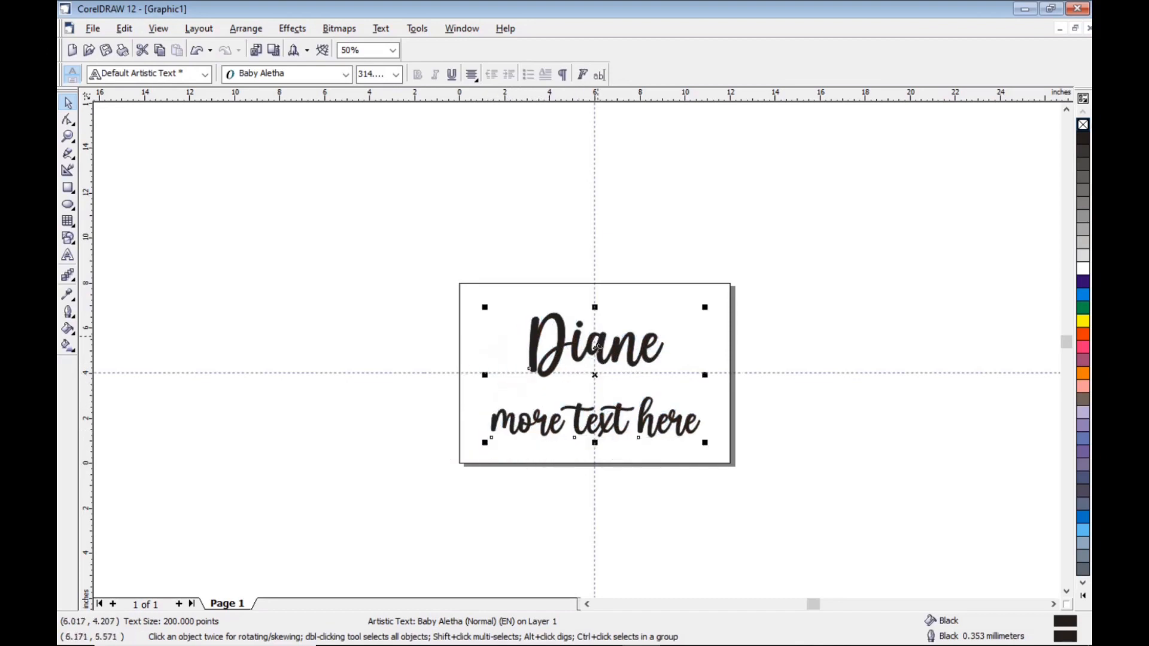
# Reduce the line spacing of the two-line text to 60% of character height in the paragraph formatting
pyautogui.click(383, 29)
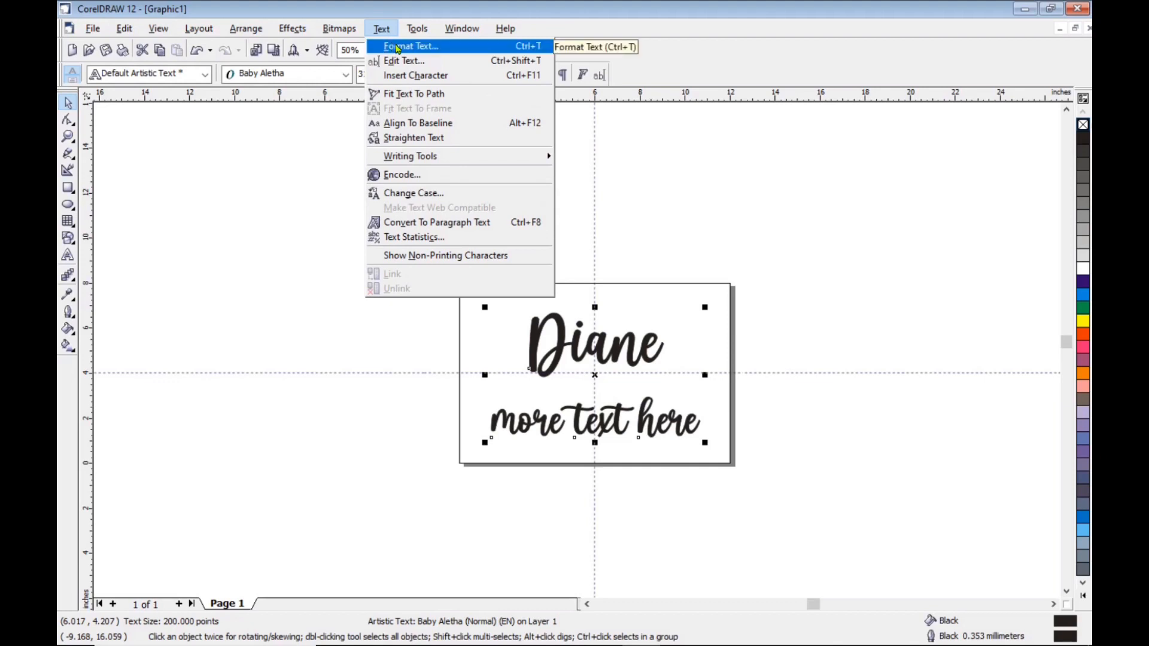
pyautogui.click(398, 46)
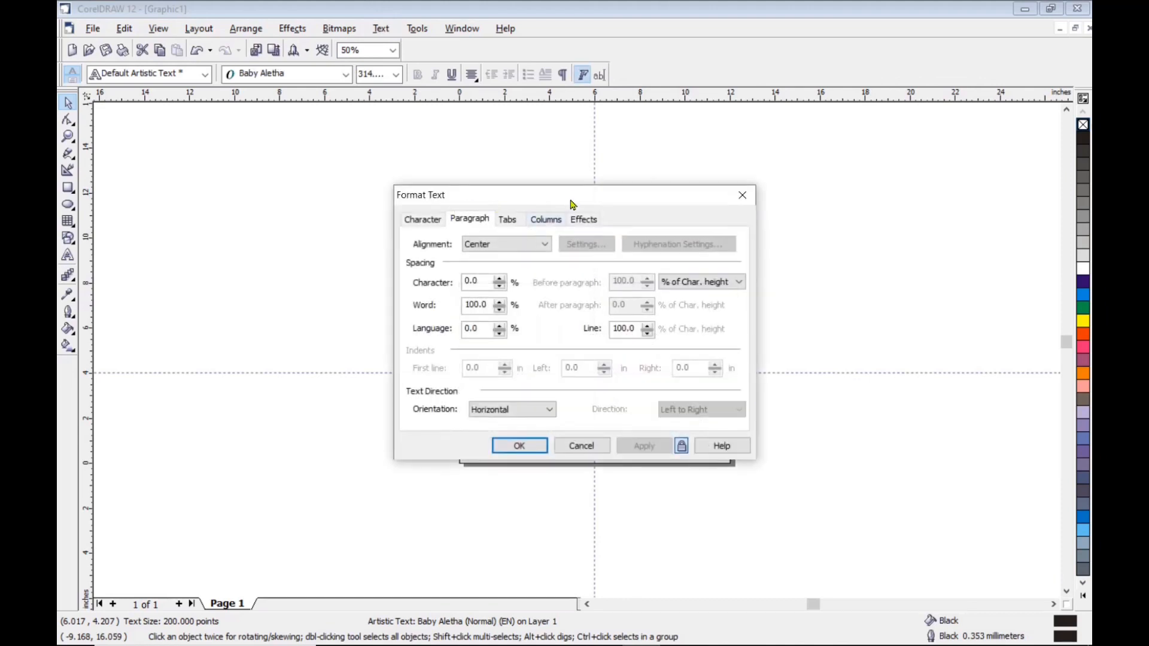
pyautogui.moveTo(571, 204); pyautogui.dragTo(853, 140)
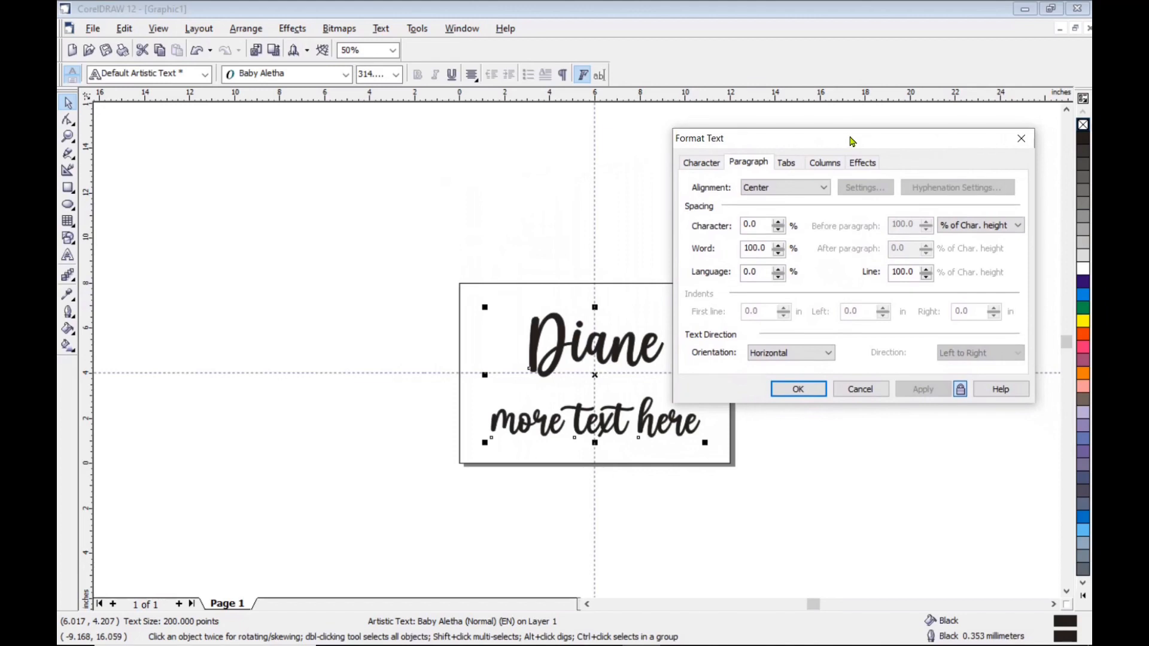
pyautogui.click(700, 164)
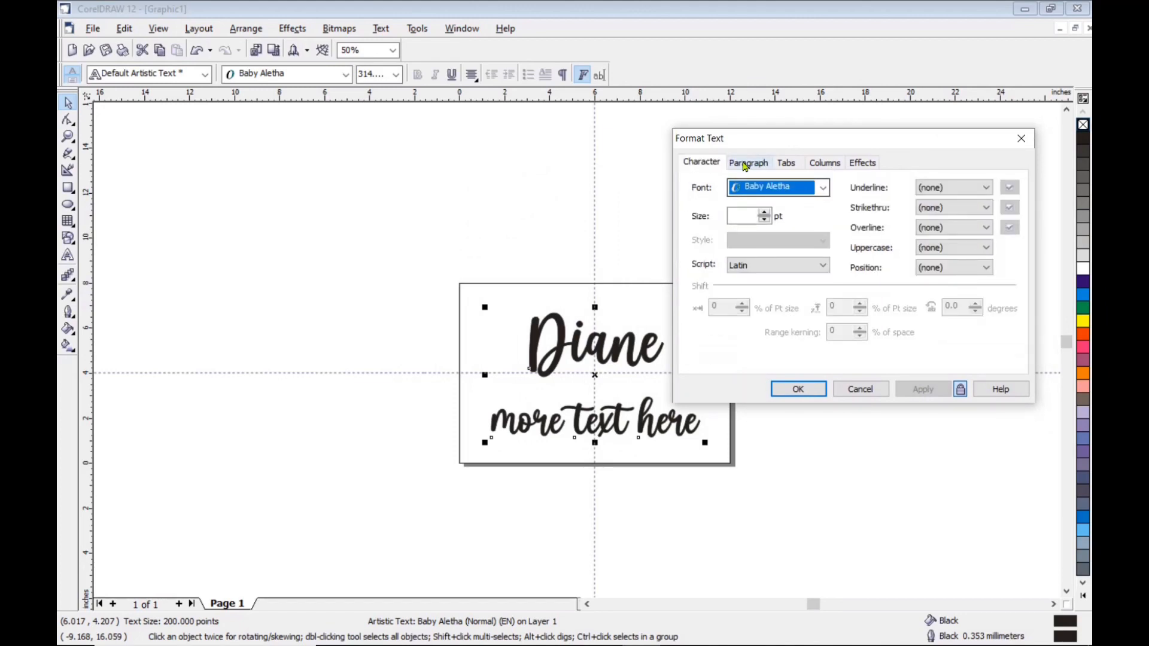
pyautogui.click(749, 165)
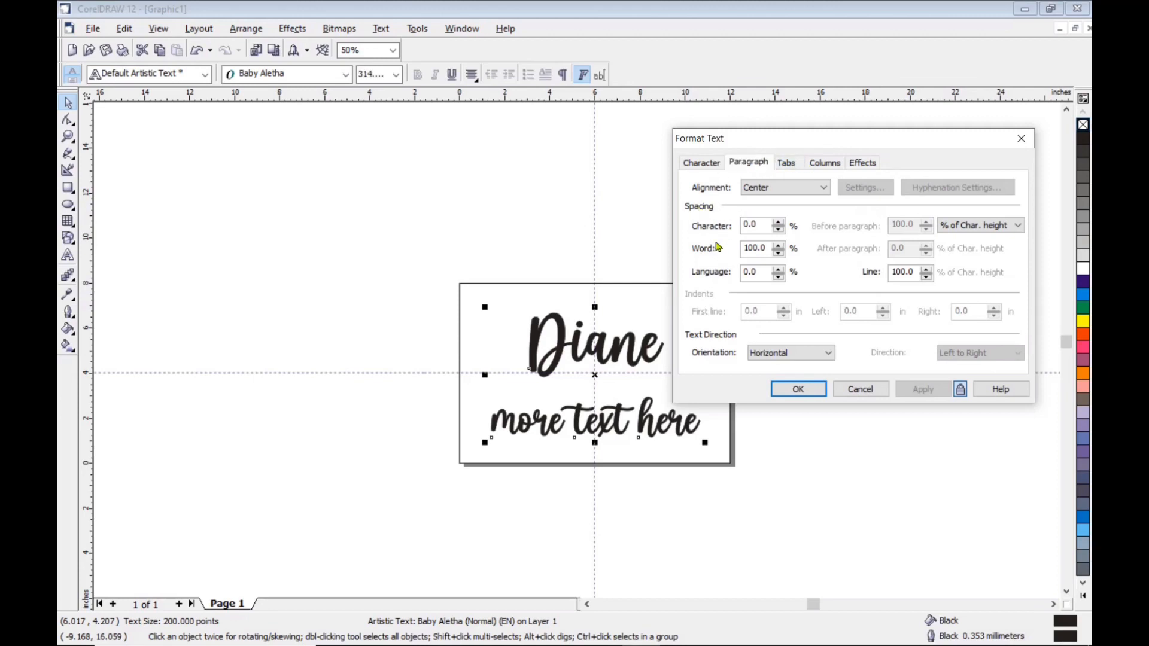
pyautogui.click(927, 276)
pyautogui.click(927, 278)
pyautogui.click(927, 278)
pyautogui.click(927, 279)
pyautogui.click(926, 278)
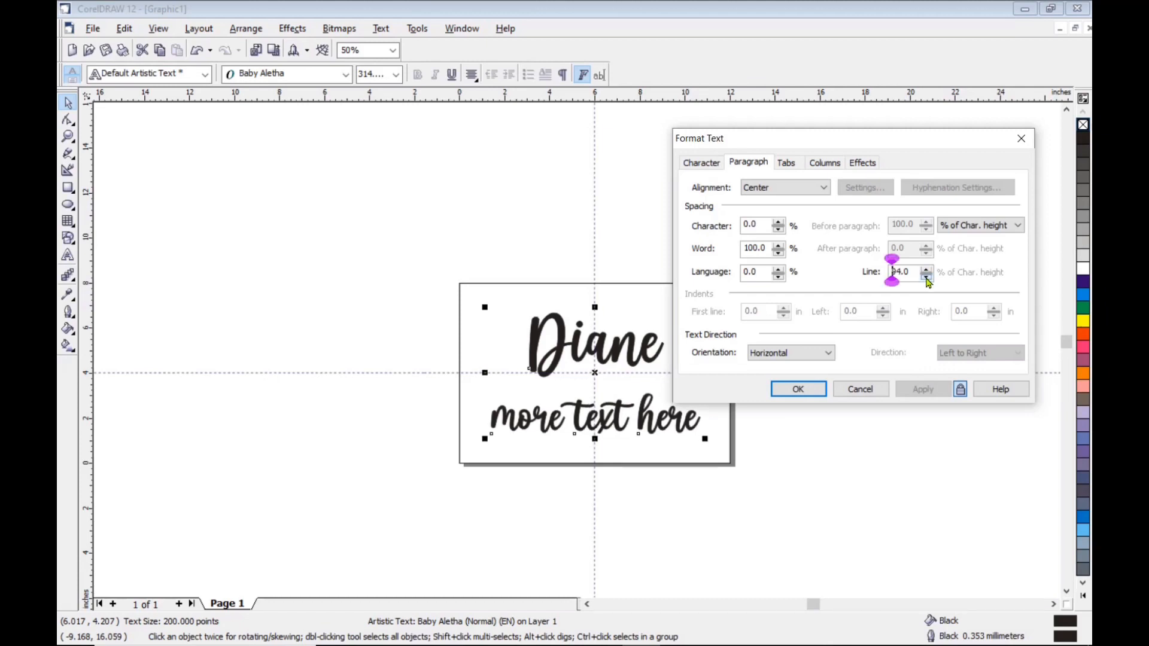
pyautogui.click(927, 278)
pyautogui.click(927, 278)
pyautogui.click(927, 278)
pyautogui.click(927, 278)
pyautogui.click(927, 278)
pyautogui.click(926, 279)
pyautogui.click(926, 279)
pyautogui.click(927, 278)
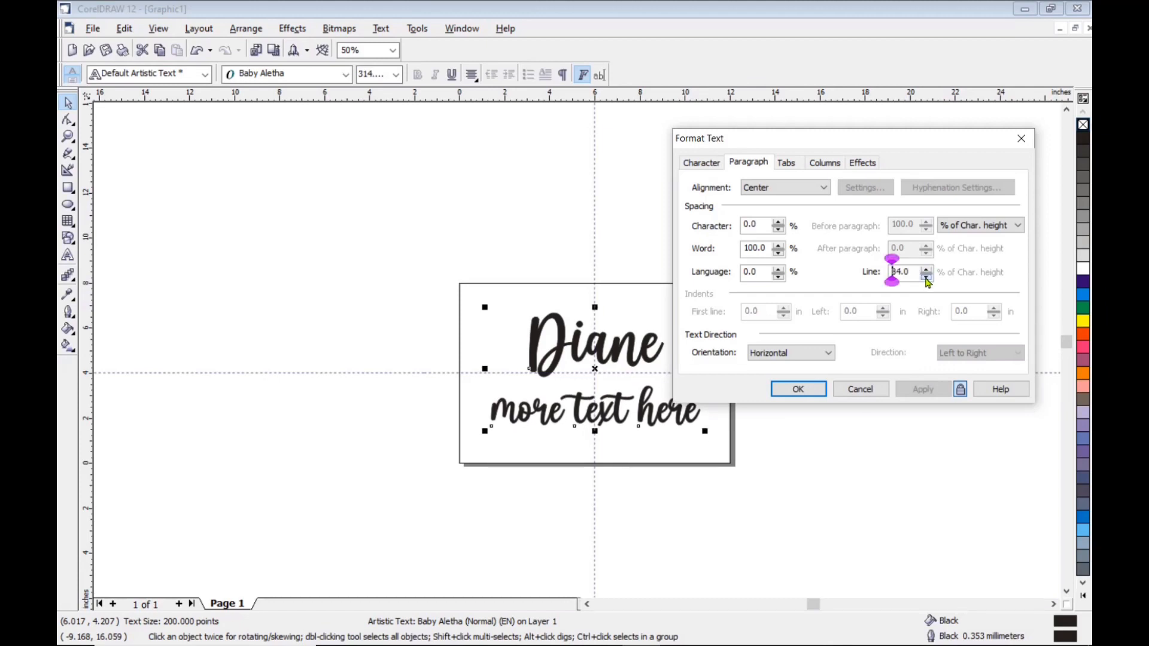
pyautogui.click(927, 278)
pyautogui.click(927, 278)
pyautogui.click(927, 278)
pyautogui.click(927, 279)
pyautogui.click(927, 278)
pyautogui.click(926, 278)
pyautogui.click(927, 278)
pyautogui.click(927, 278)
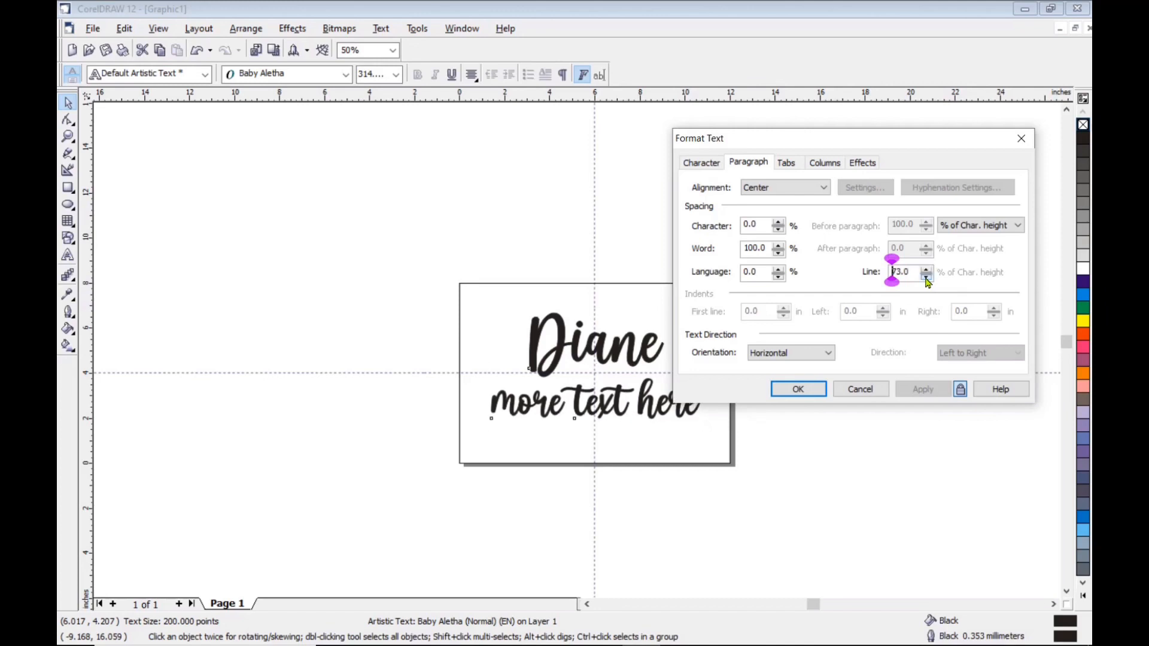
pyautogui.click(927, 278)
pyautogui.click(927, 278)
pyautogui.click(926, 278)
pyautogui.click(927, 279)
pyautogui.click(927, 278)
pyautogui.click(927, 279)
pyautogui.click(926, 278)
pyautogui.click(927, 279)
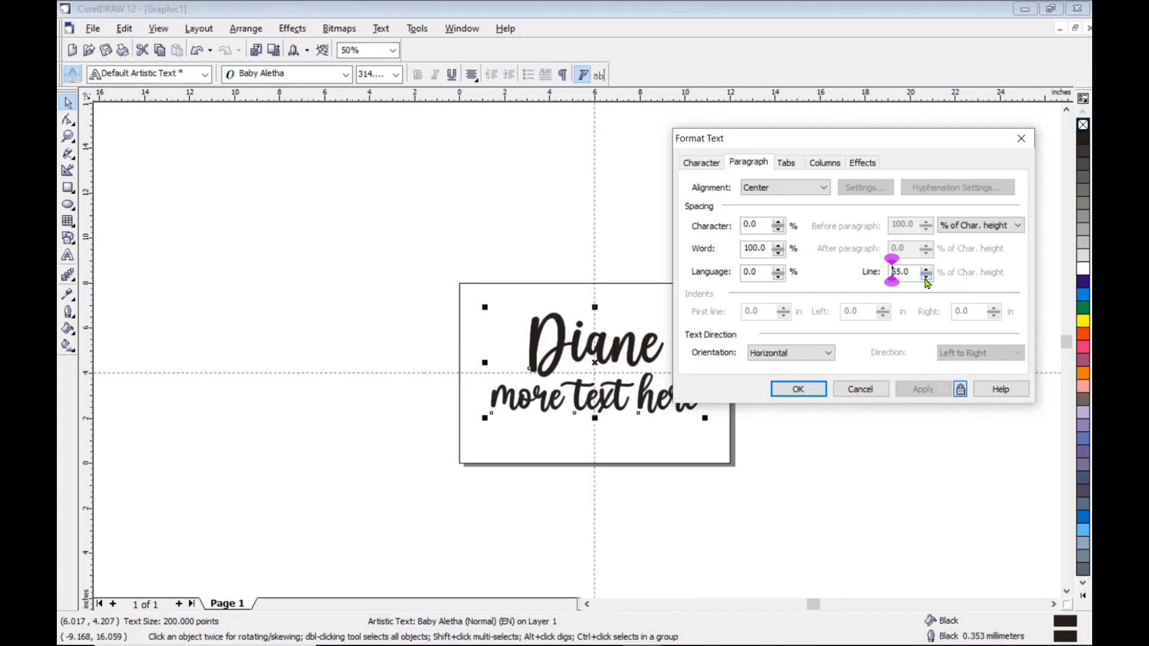
pyautogui.click(927, 278)
pyautogui.click(927, 278)
pyautogui.click(926, 278)
pyautogui.click(926, 278)
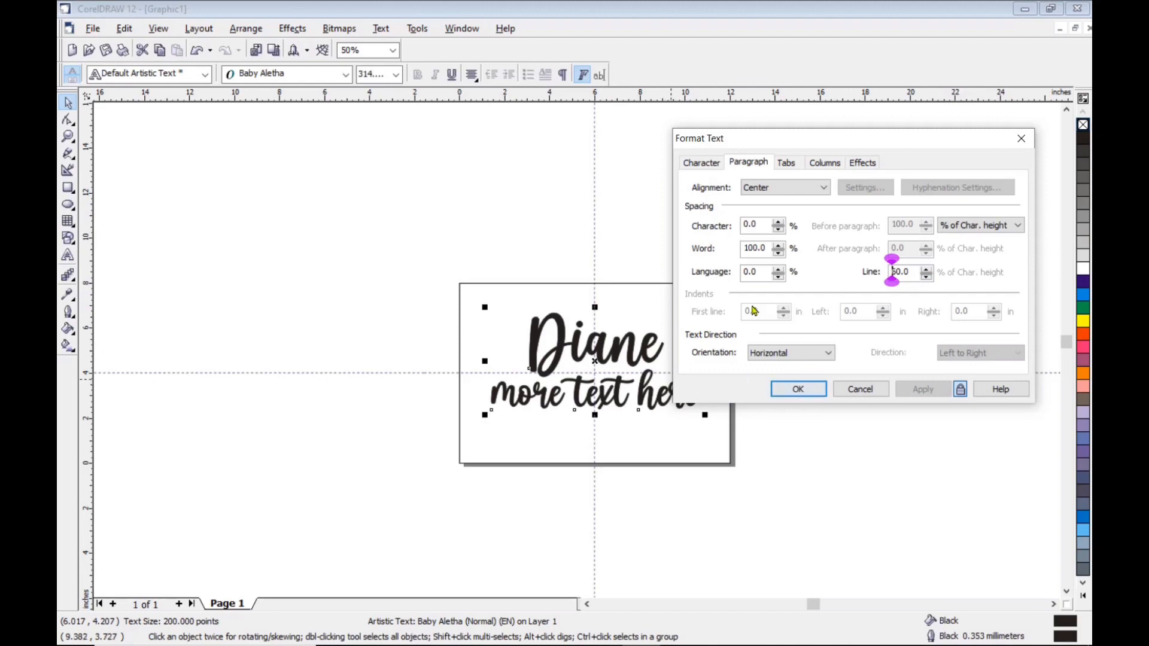
# Try a wider character spacing on the two-line text, then return it to 0%
pyautogui.click(778, 222)
pyautogui.click(778, 223)
pyautogui.click(778, 222)
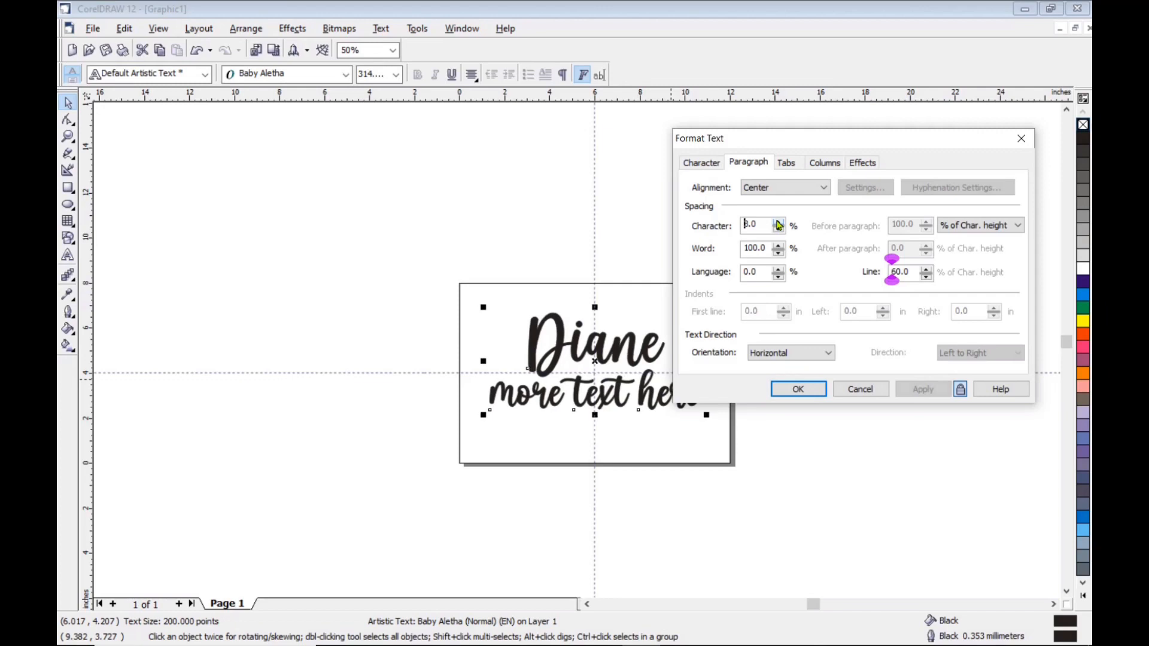
pyautogui.click(778, 222)
pyautogui.click(778, 230)
pyautogui.click(778, 230)
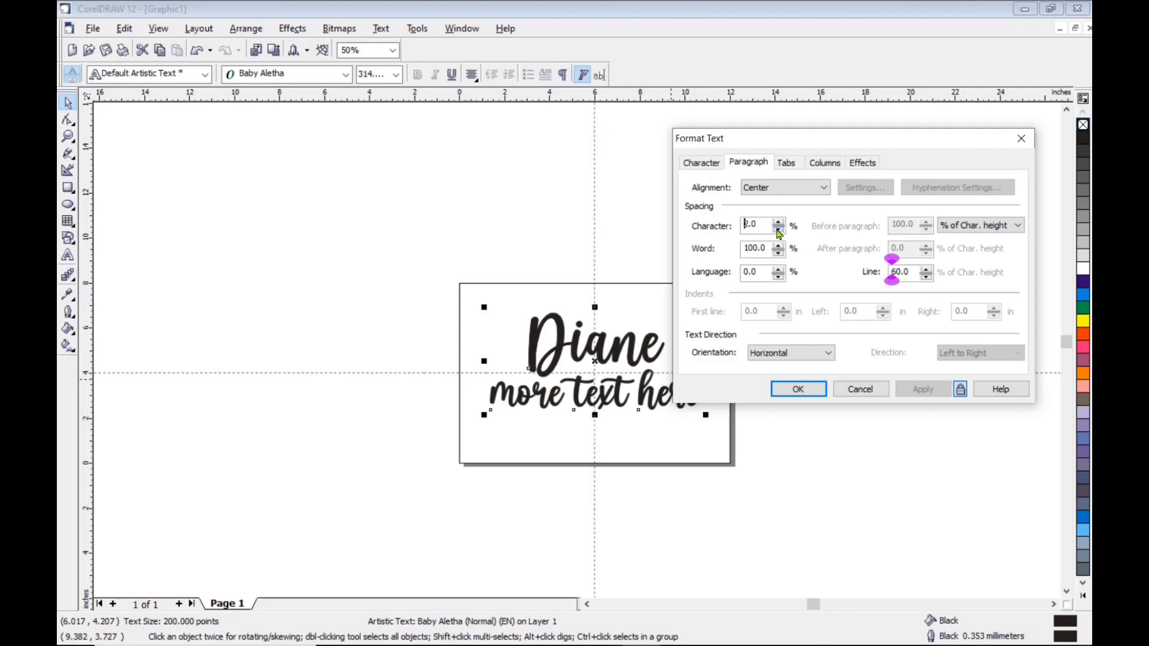
pyautogui.click(778, 230)
pyautogui.click(778, 230)
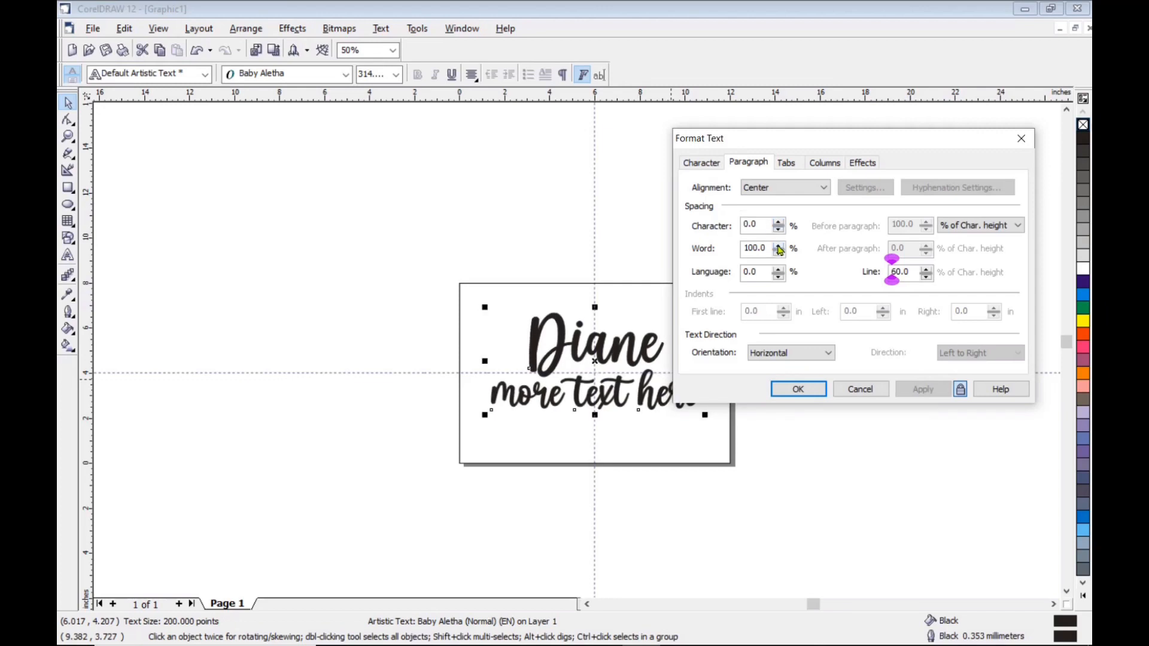
# Increase the word spacing of the two-line text to 119% and accept the text formatting
pyautogui.click(778, 245)
pyautogui.click(778, 246)
pyautogui.click(778, 246)
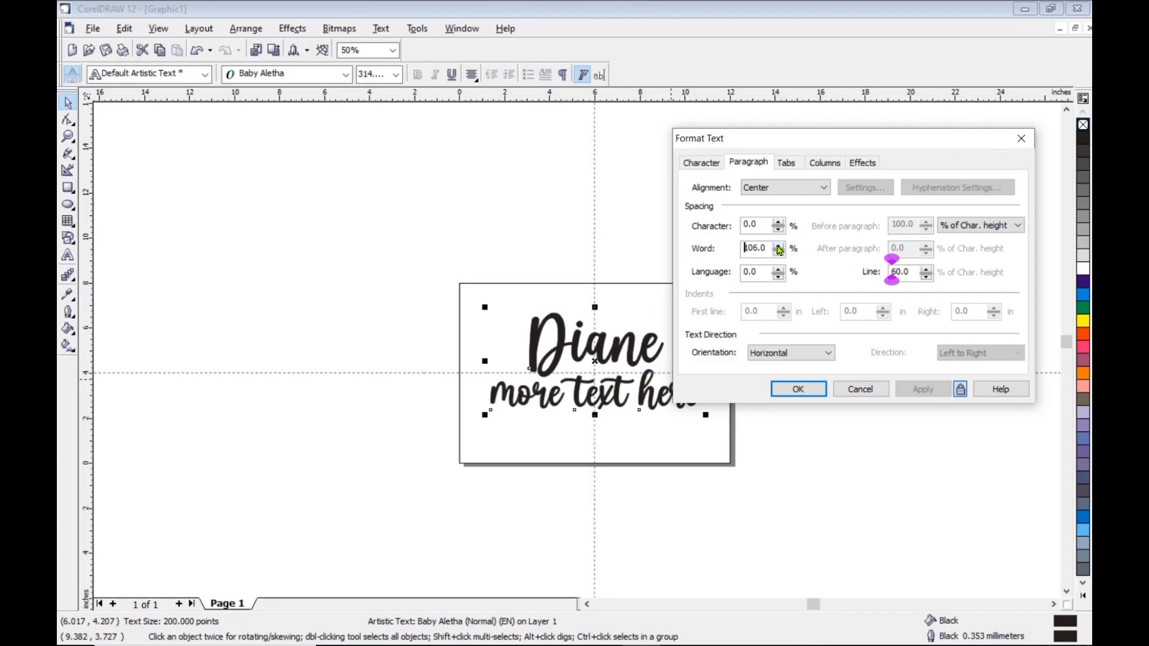
pyautogui.click(778, 245)
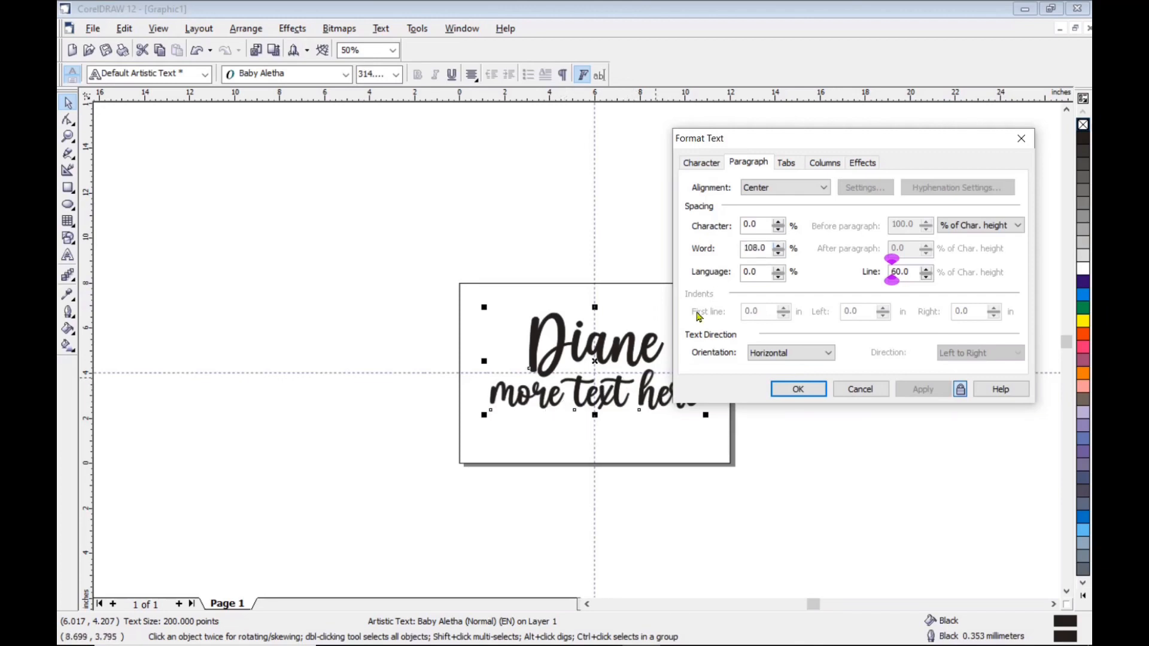
pyautogui.click(779, 246)
pyautogui.click(779, 246)
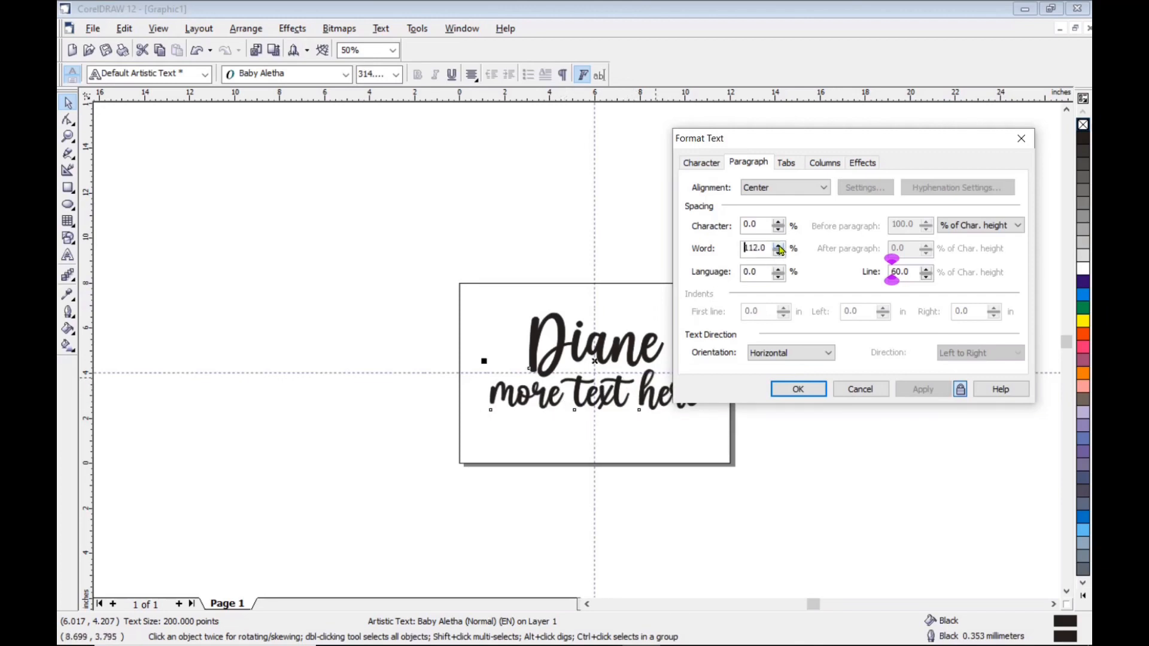
pyautogui.click(779, 246)
pyautogui.click(779, 246)
pyautogui.click(778, 246)
pyautogui.click(779, 246)
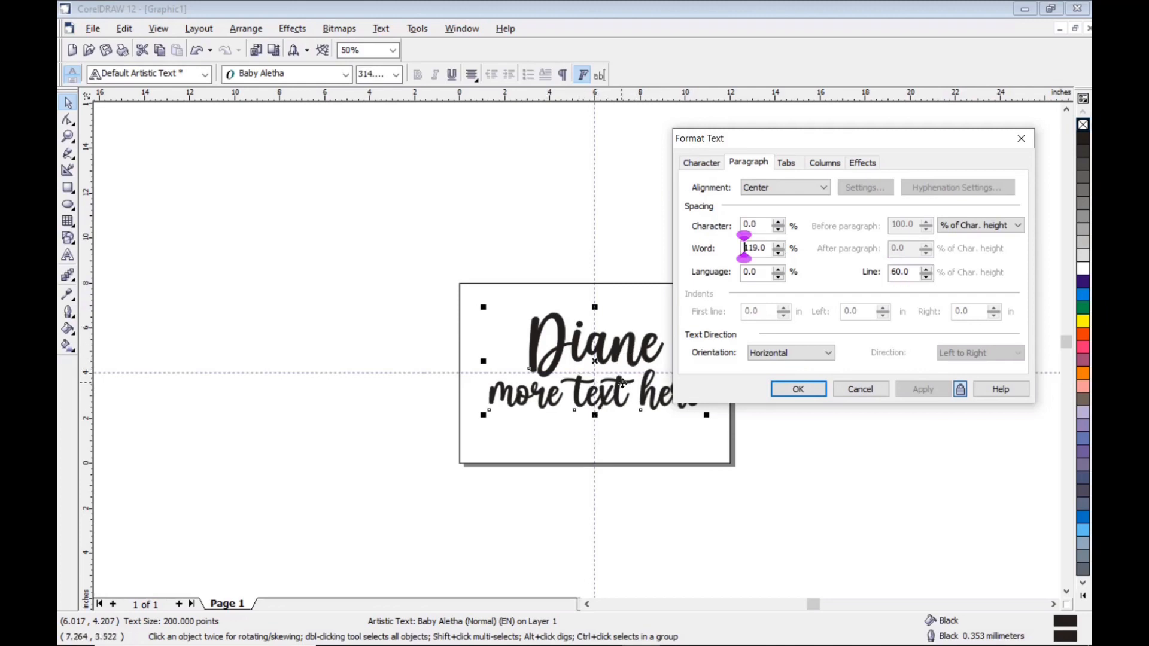
pyautogui.press('Return')
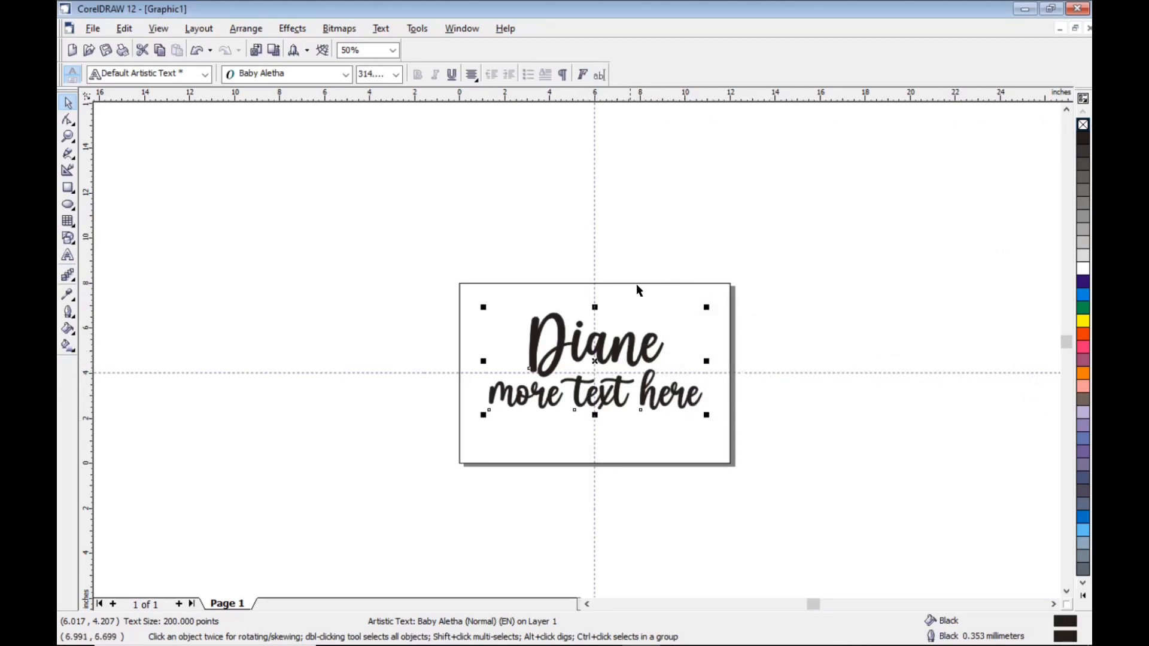
# Align the two-line text with the page-sized rectangle, centered both horizontally and vertically
pyautogui.keyDown('shift'); pyautogui.click(660, 284); pyautogui.keyUp('shift')
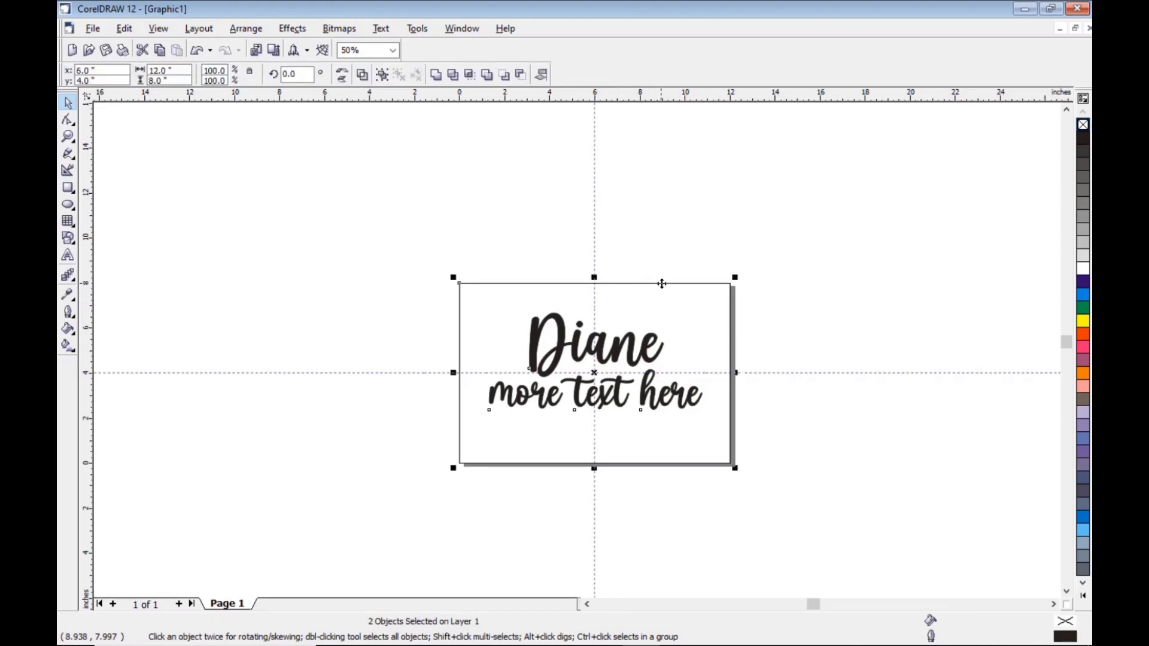
pyautogui.click(542, 75)
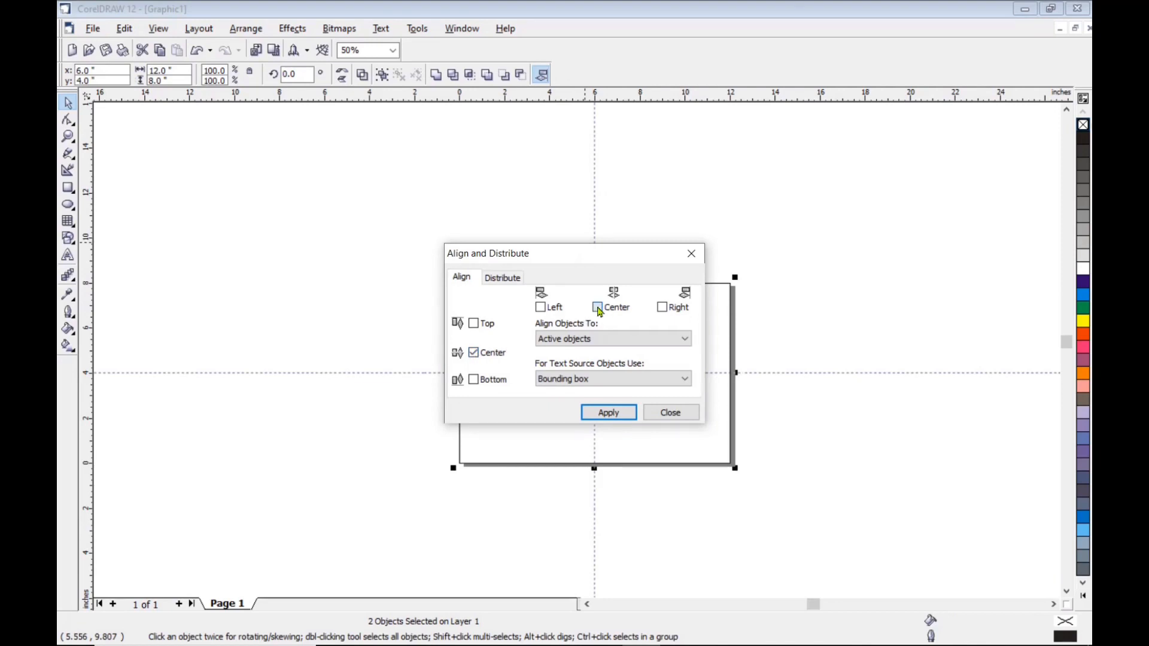
pyautogui.click(609, 413)
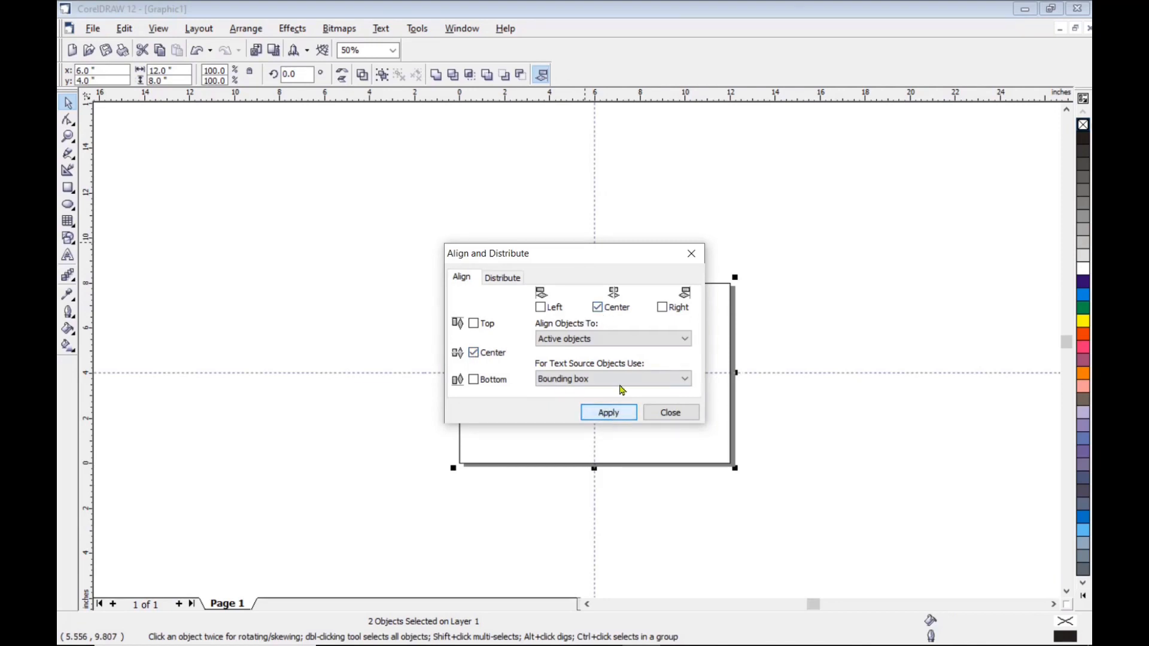
pyautogui.click(670, 413)
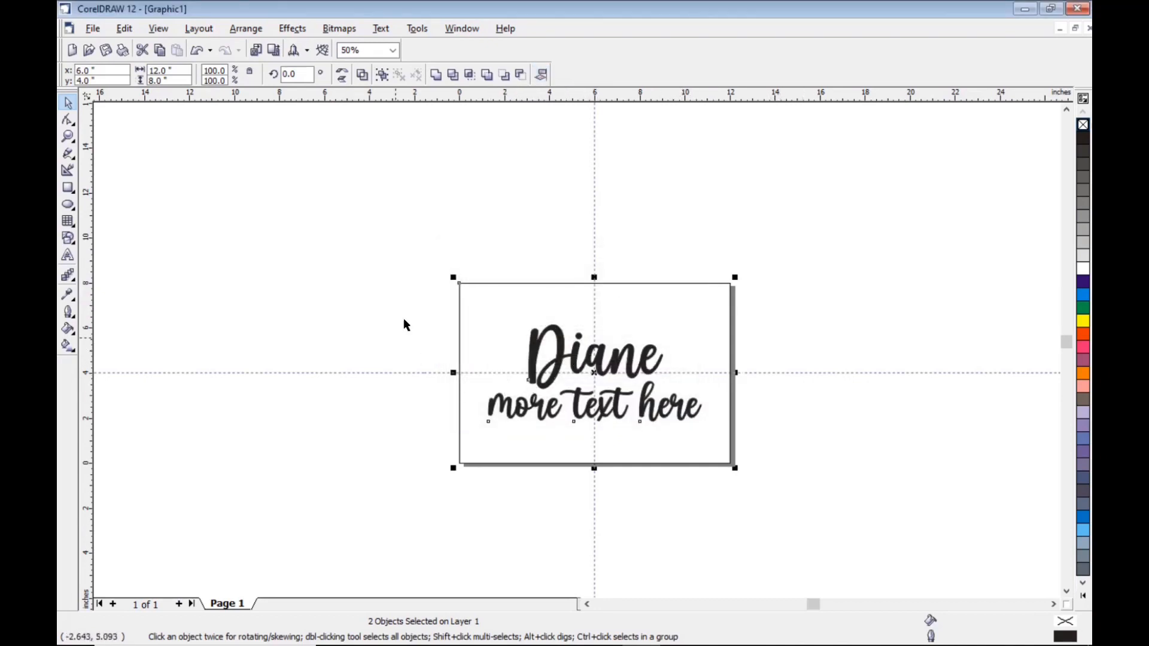
pyautogui.click(446, 315)
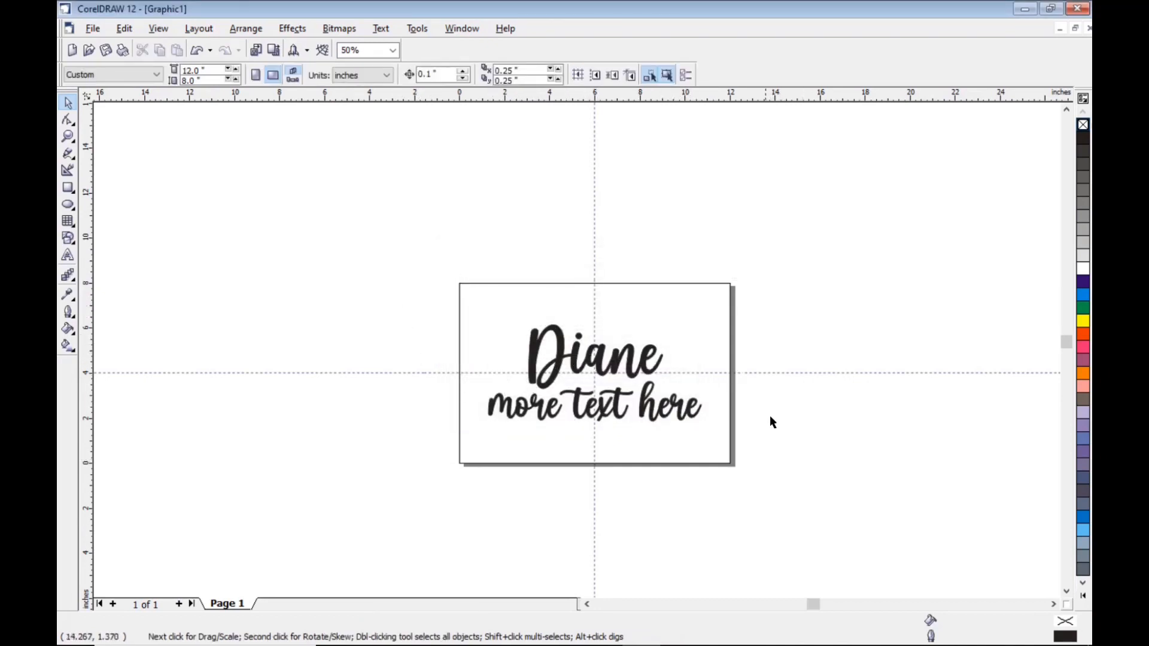
pyautogui.scroll(2, 746, 390)
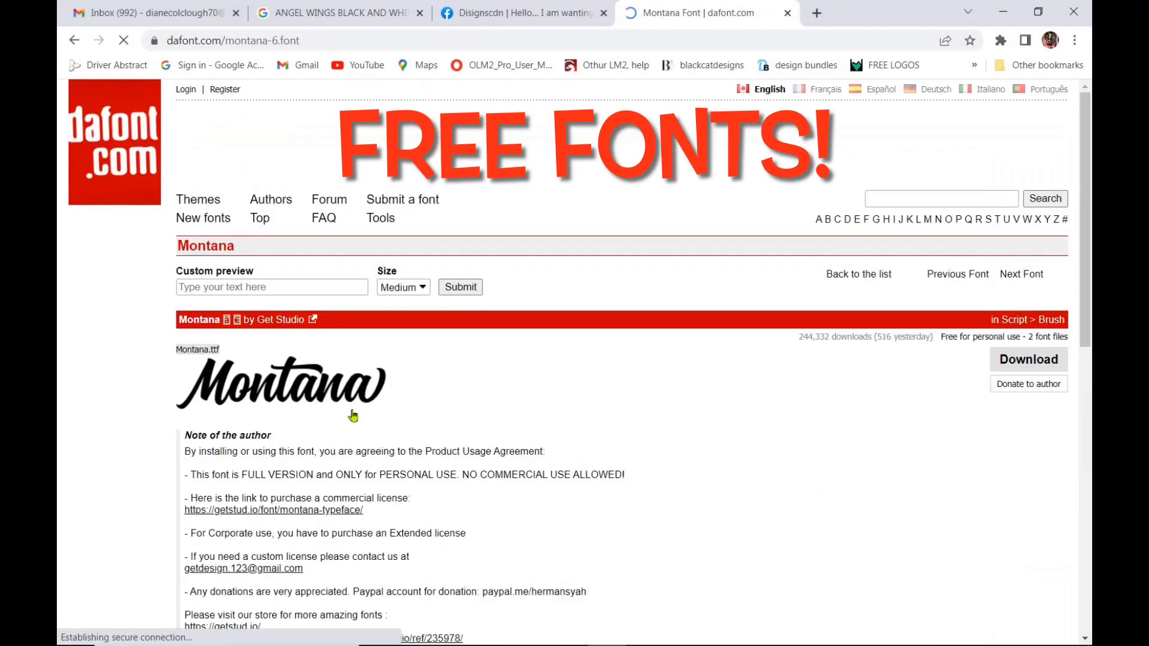
# Switch to the browser, look through the Montana font's characters on dafont.com and download the font
pyautogui.scroll(-15, 594, 412)
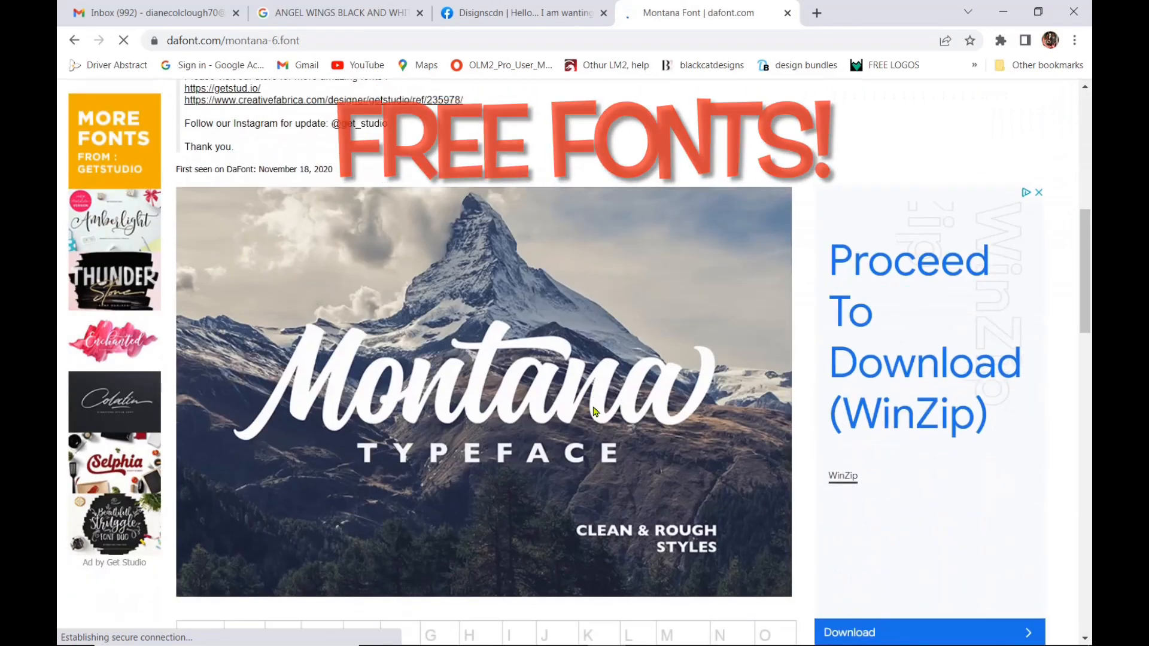
pyautogui.scroll(-7, 594, 412)
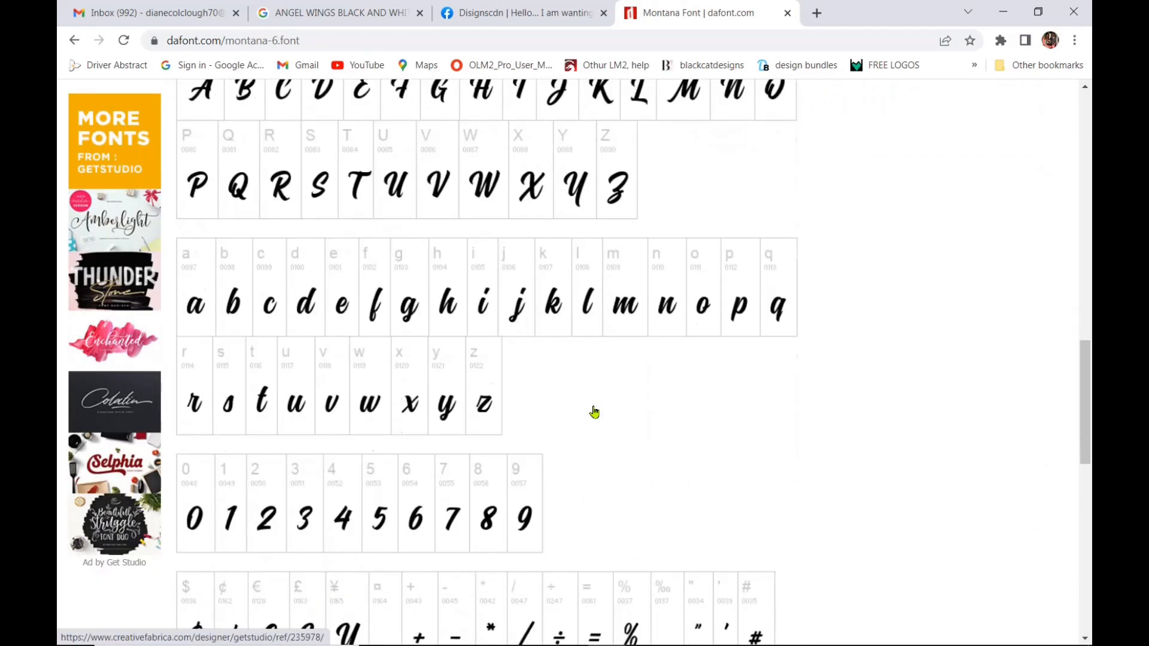
pyautogui.scroll(-8, 593, 412)
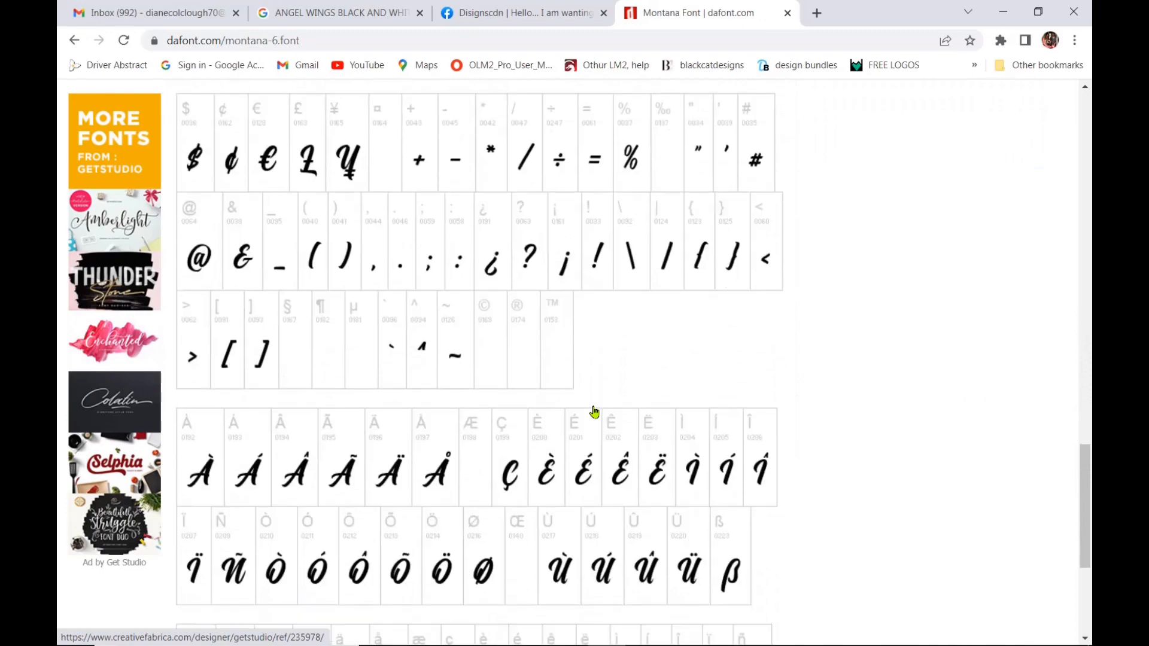
pyautogui.scroll(15, 594, 412)
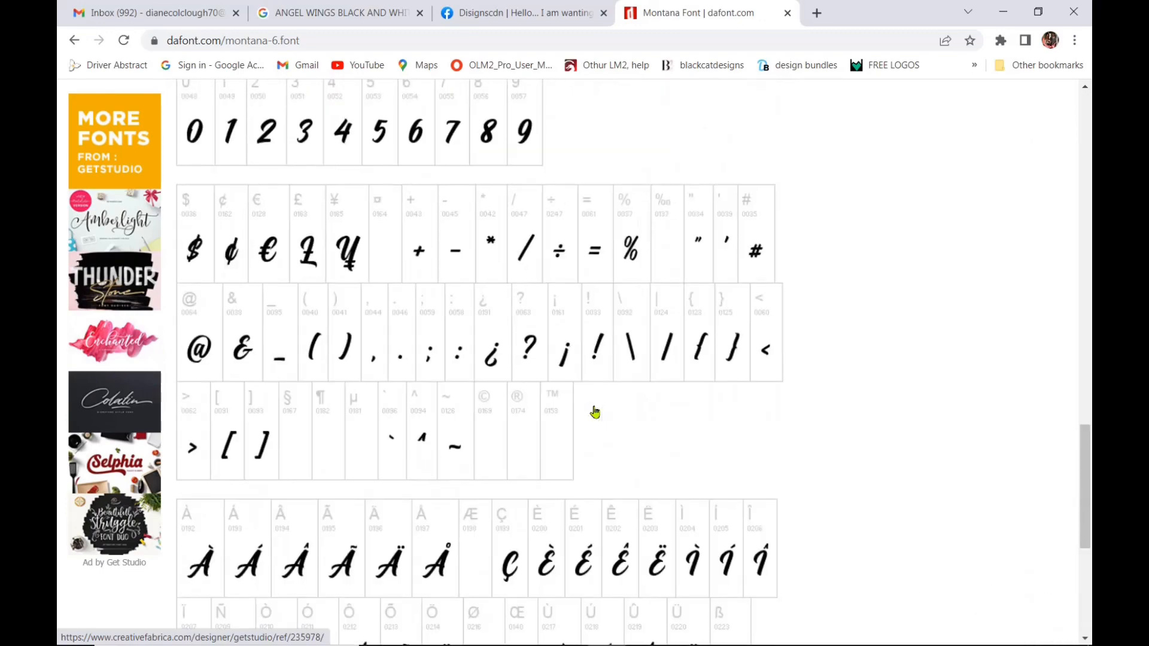
pyautogui.scroll(8, 594, 407)
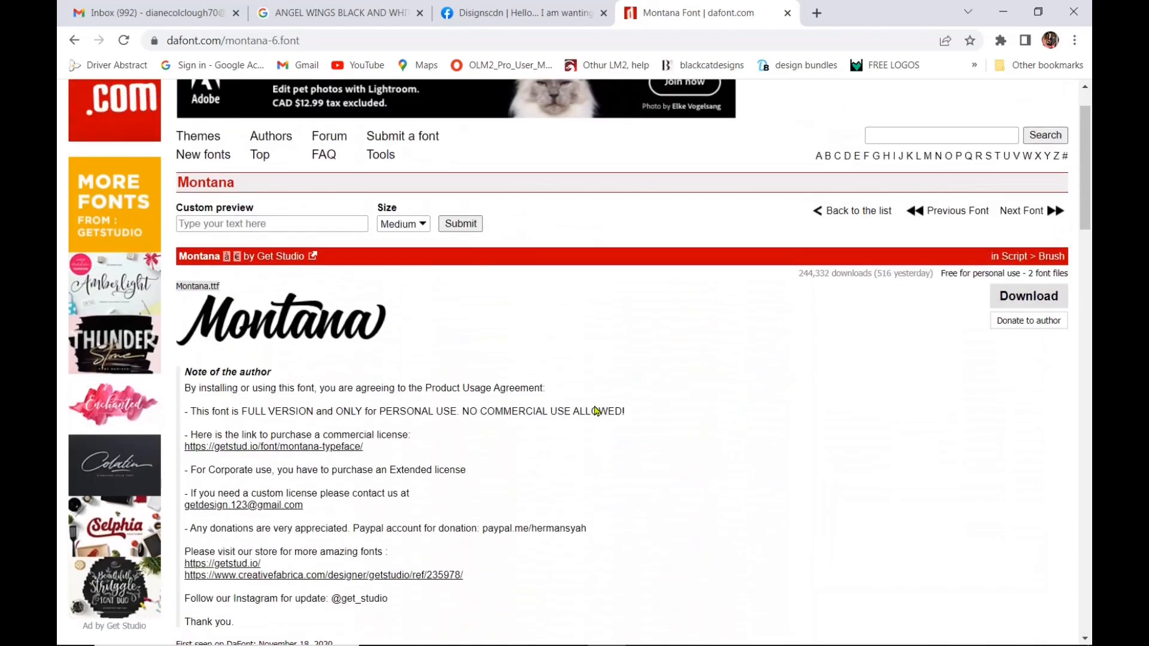
pyautogui.click(1030, 299)
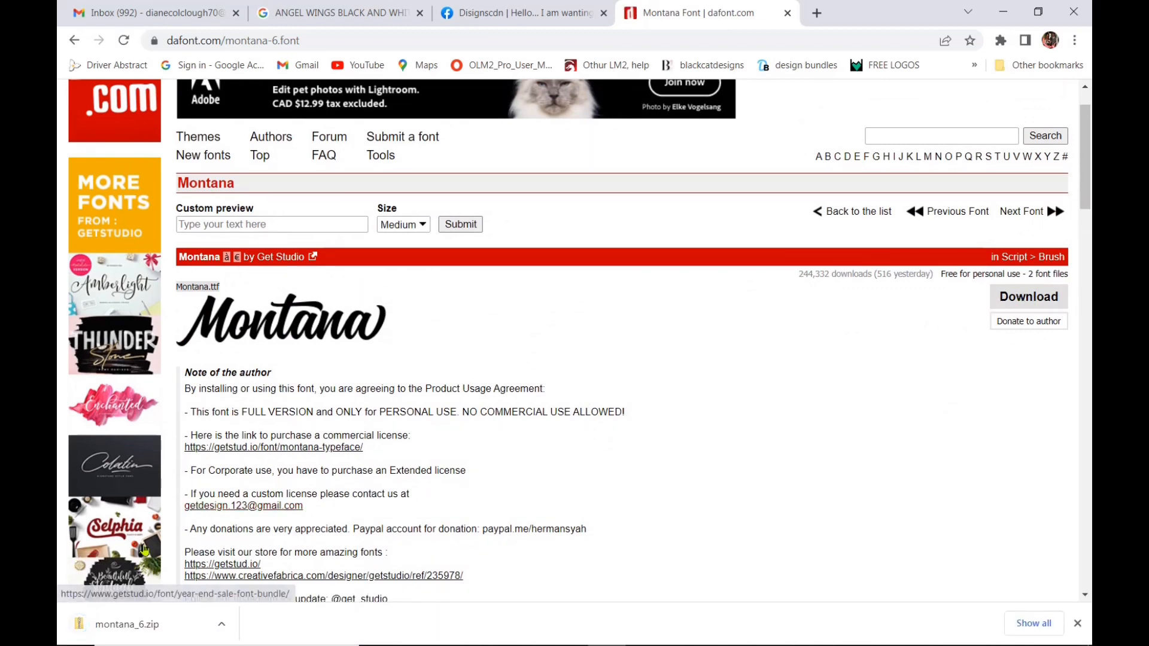
# Open the downloaded montana_6.zip, install the font from Montana.ttf and return to CorelDRAW
pyautogui.click(127, 628)
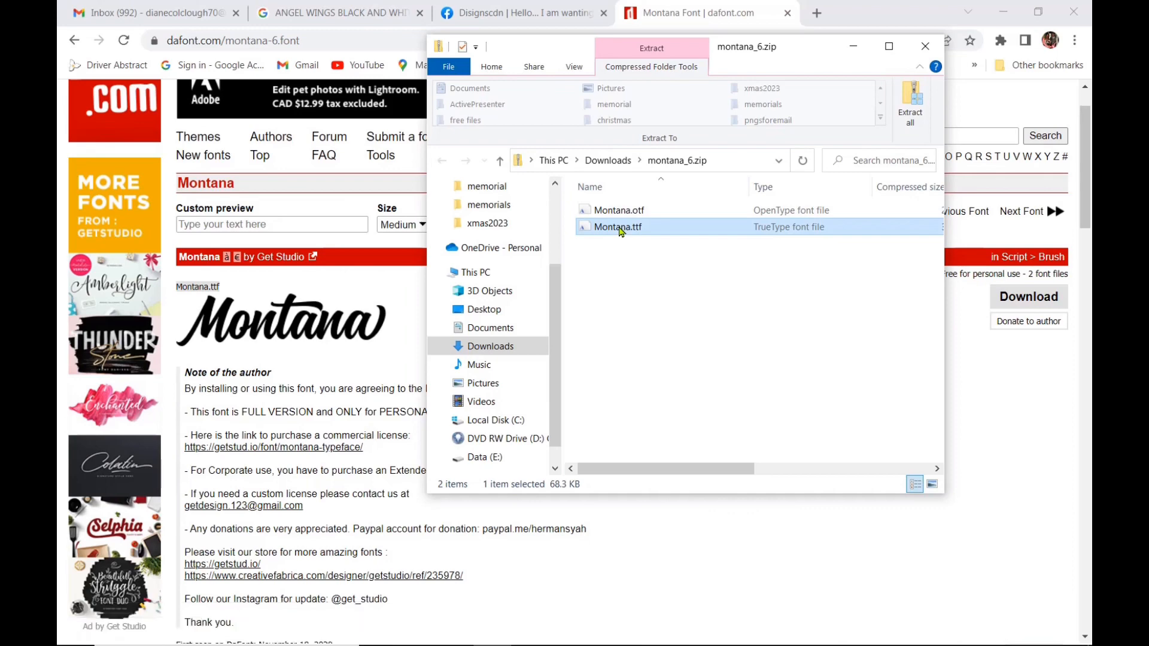
pyautogui.doubleClick(619, 228)
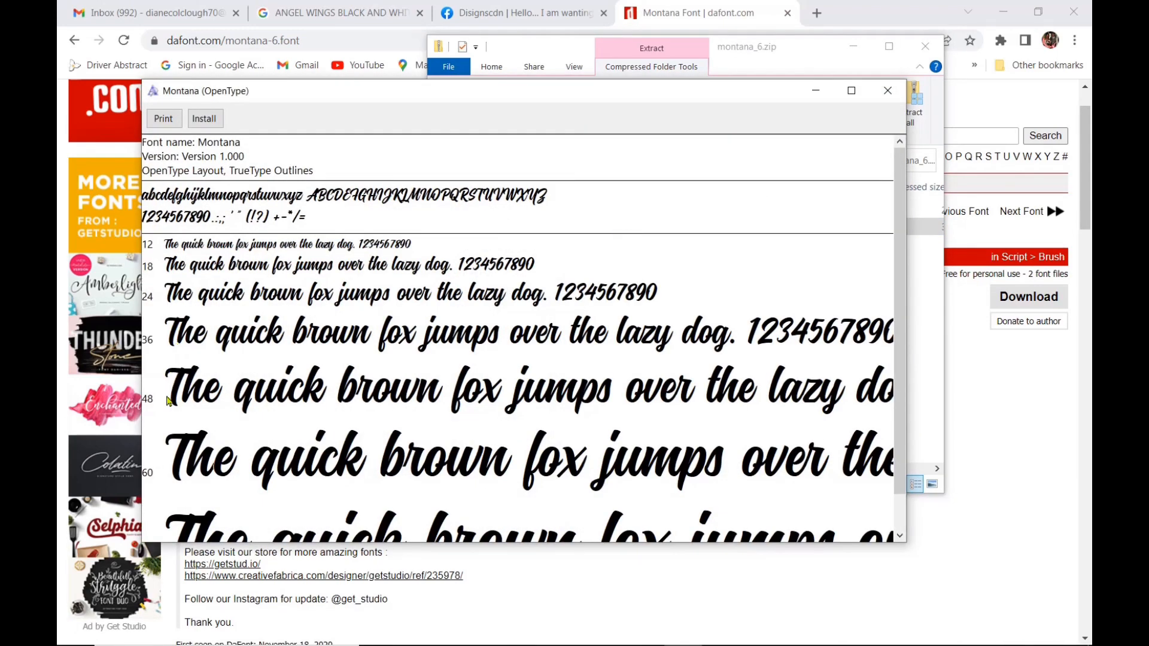
pyautogui.click(205, 119)
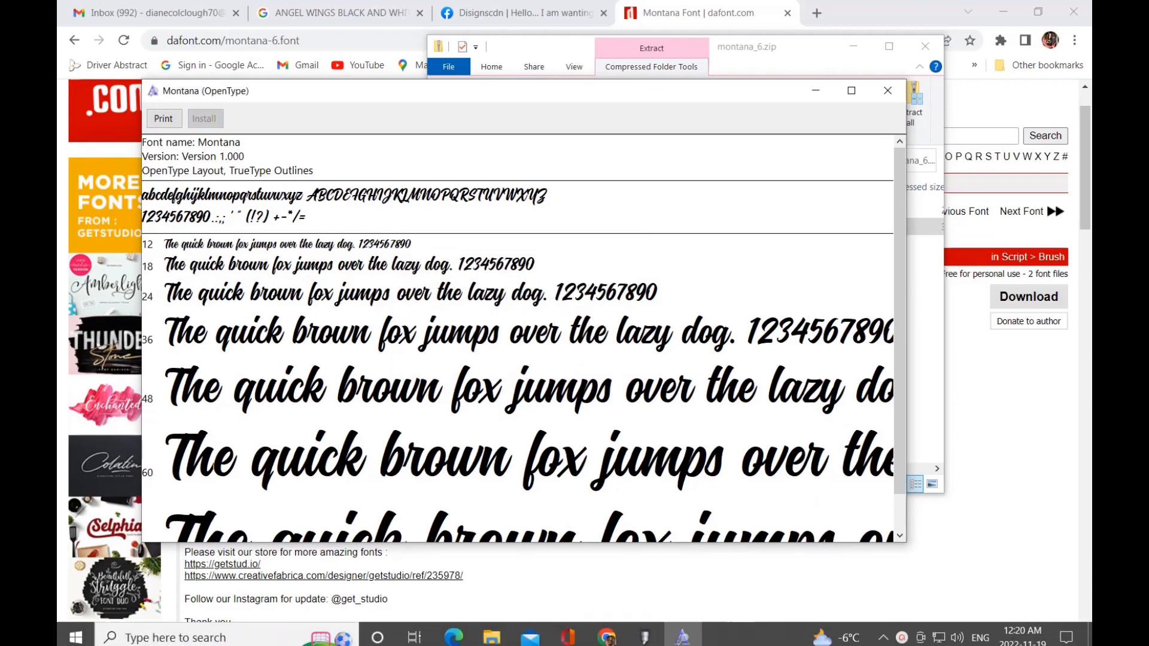
pyautogui.click(901, 631)
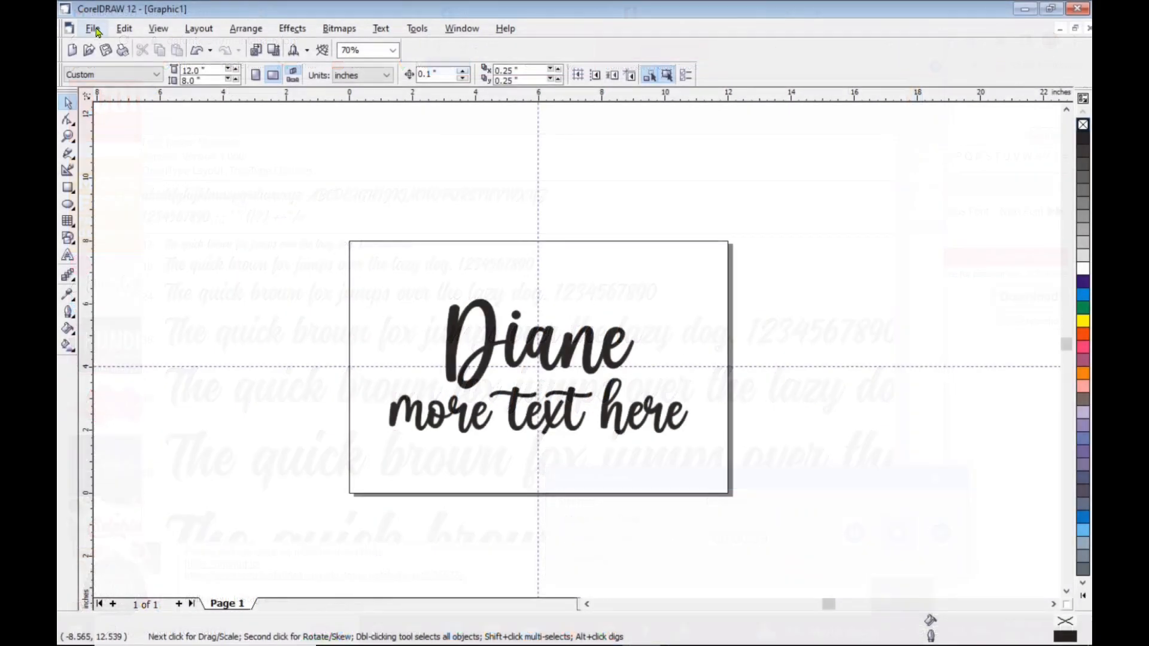
# Examine the file formats offered for importing, then cancel the import
pyautogui.click(94, 28)
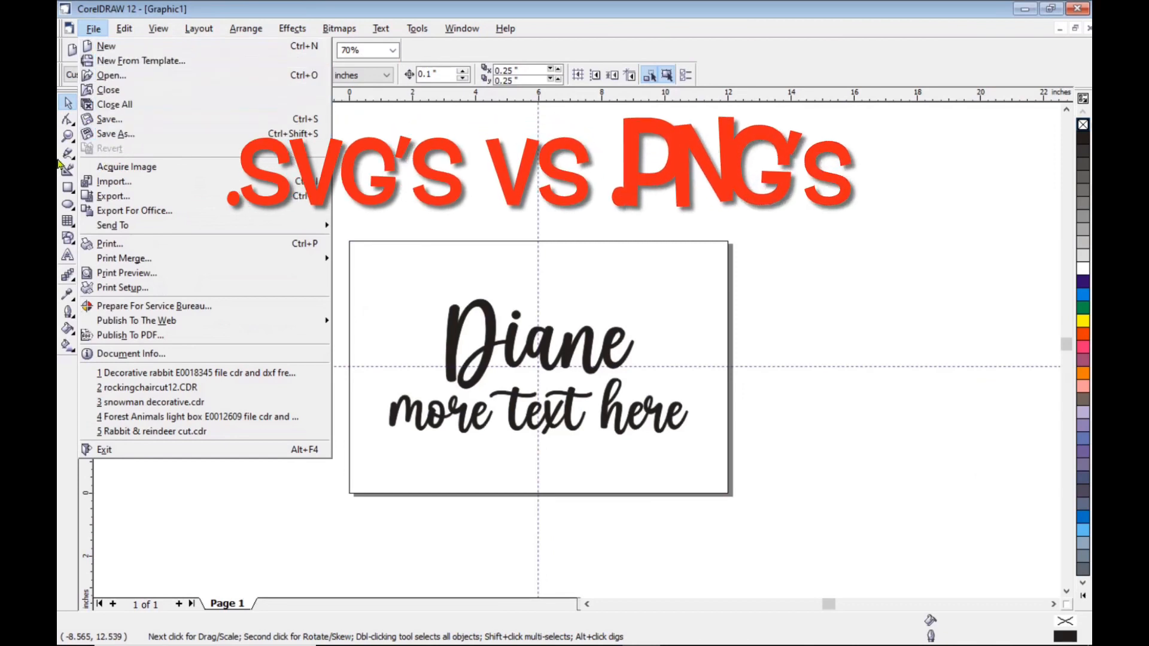
pyautogui.click(129, 182)
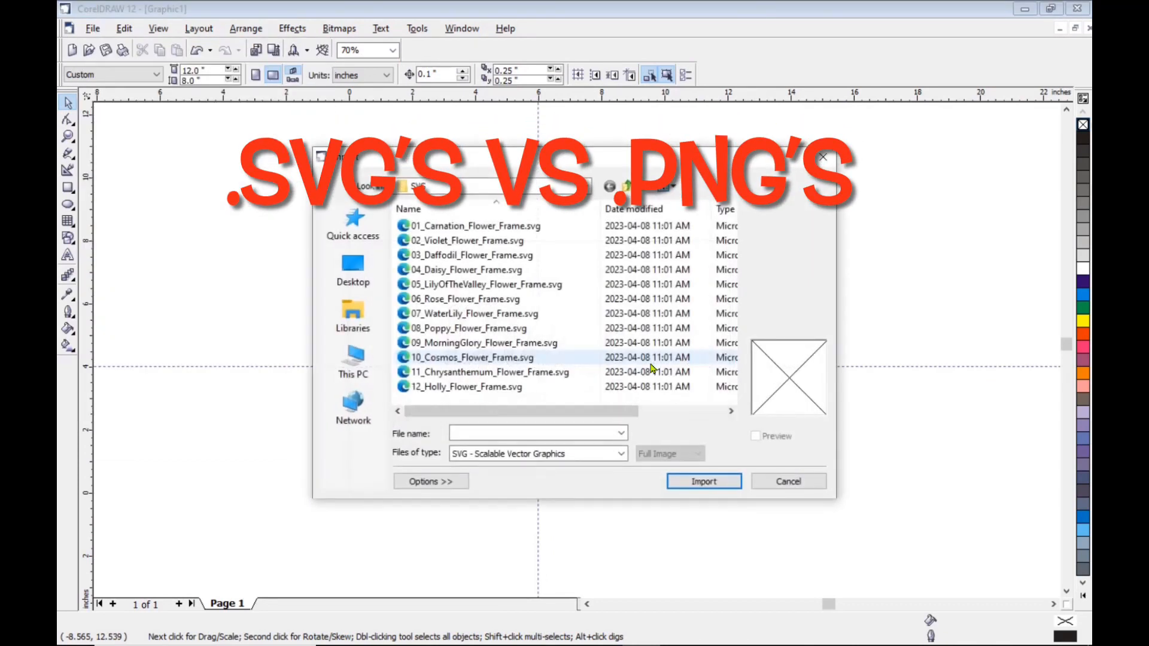
pyautogui.click(621, 454)
pyautogui.moveTo(621, 503)
pyautogui.mouseDown()
pyautogui.moveTo(622, 482)
pyautogui.moveTo(619, 583)
pyautogui.moveTo(622, 488)
pyautogui.mouseUp()
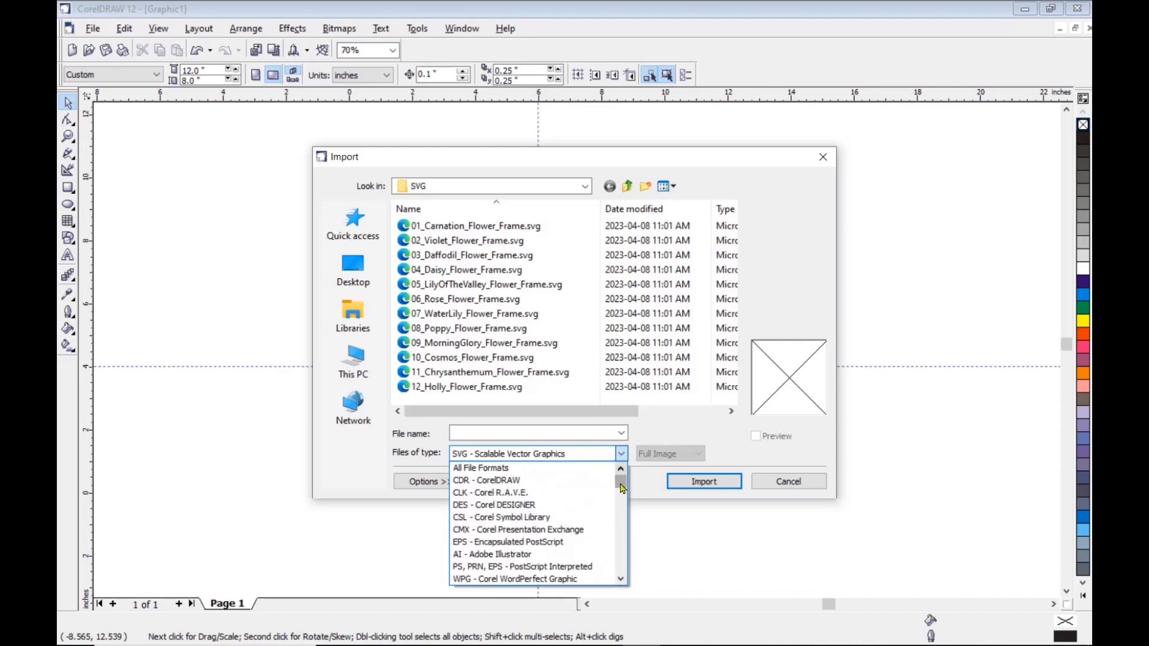
pyautogui.click(796, 485)
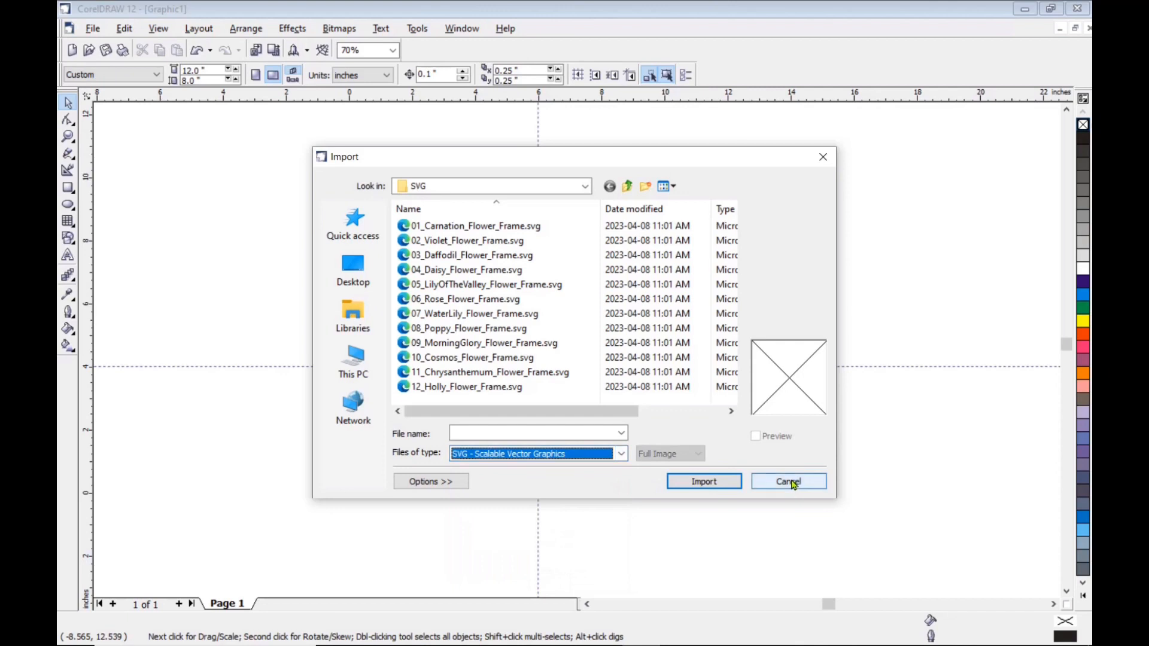
pyautogui.click(791, 482)
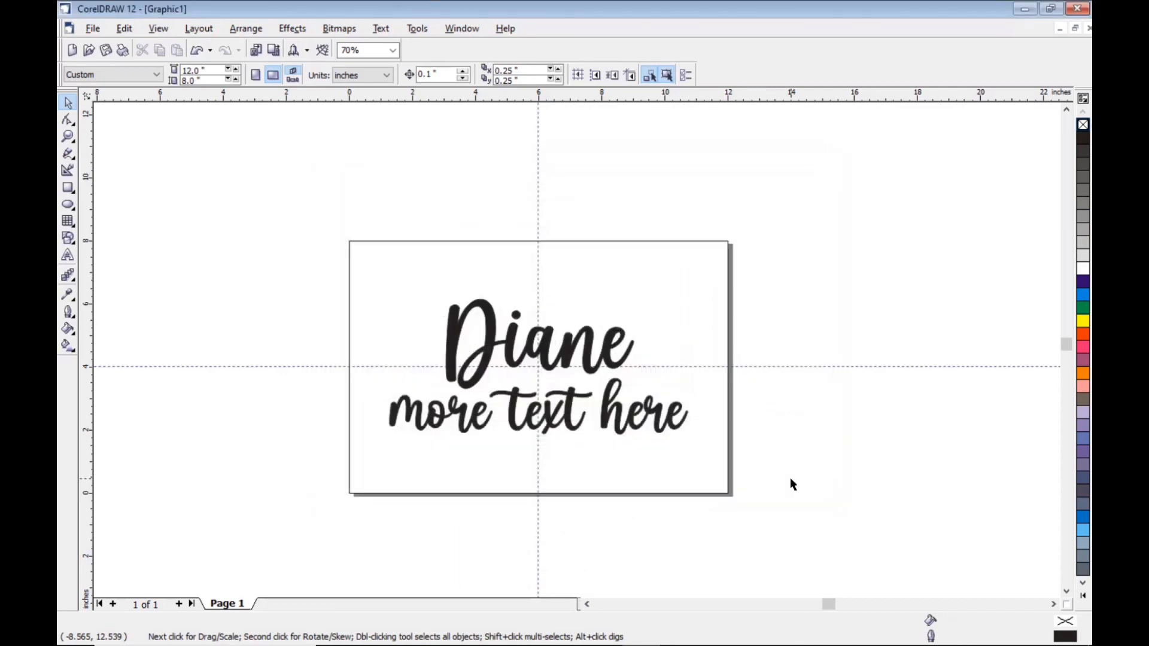
# Fill the page-sized rectangle with white and bring it to the front of the stacking order
pyautogui.click(363, 242)
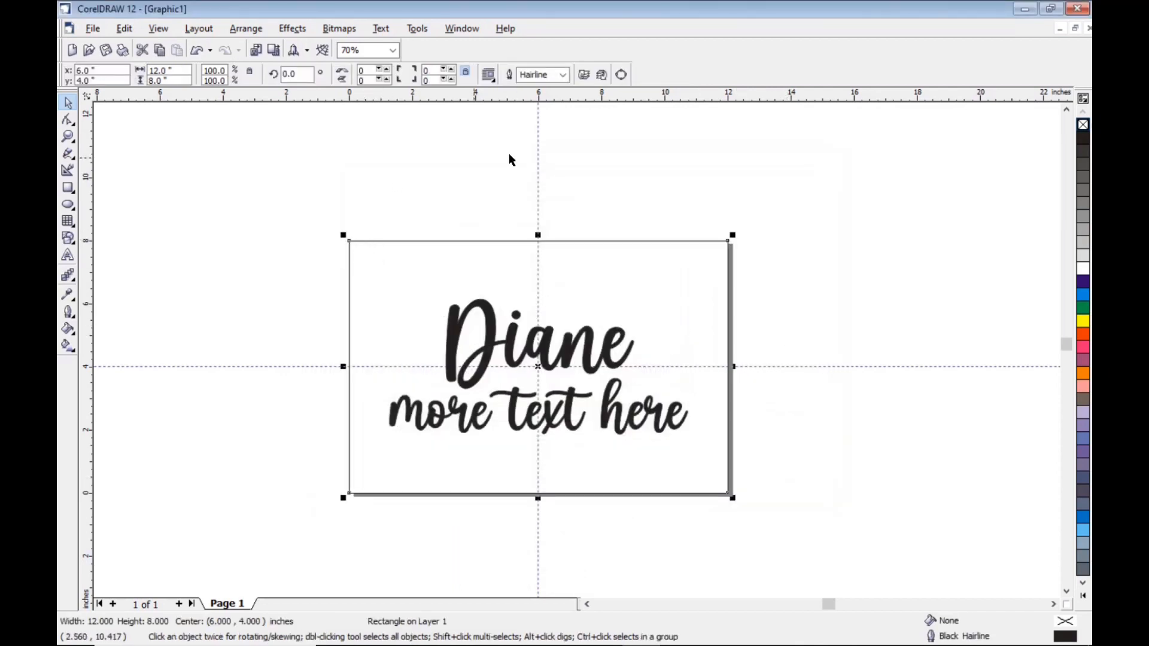
pyautogui.click(1084, 270)
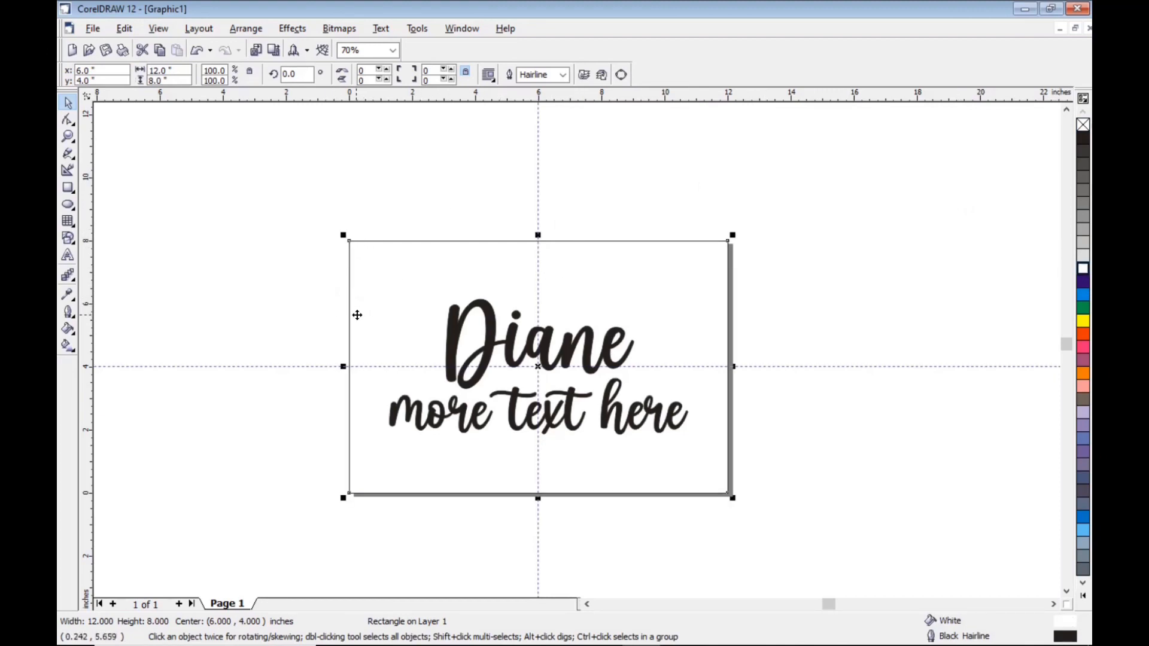
pyautogui.click(237, 31)
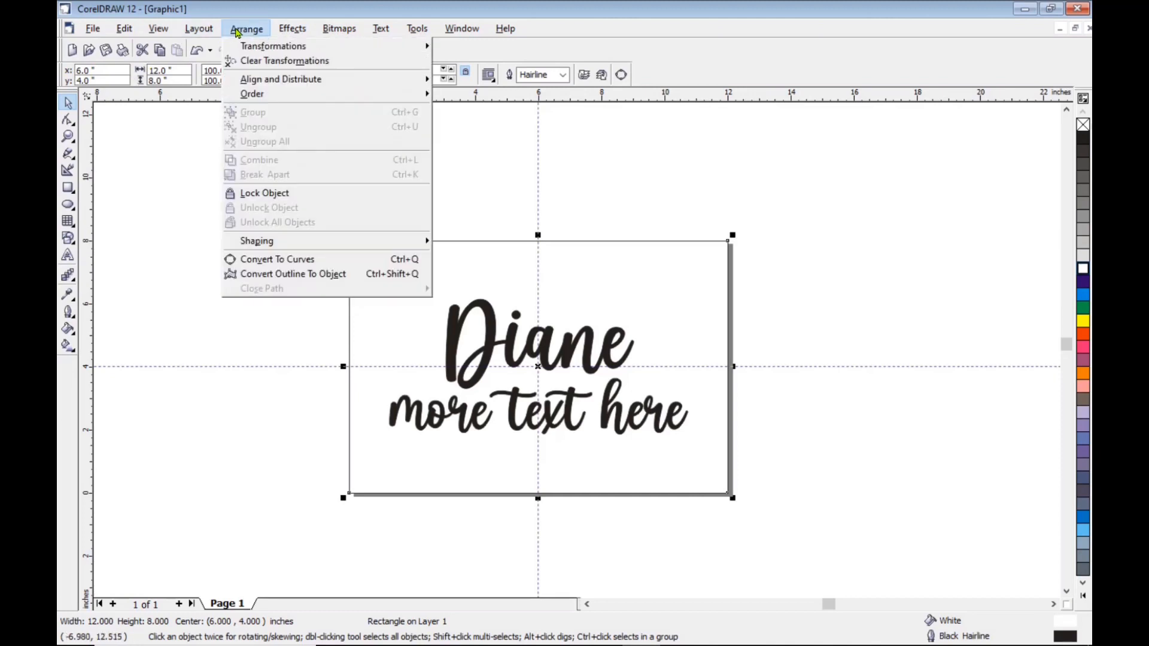
pyautogui.moveTo(248, 96)
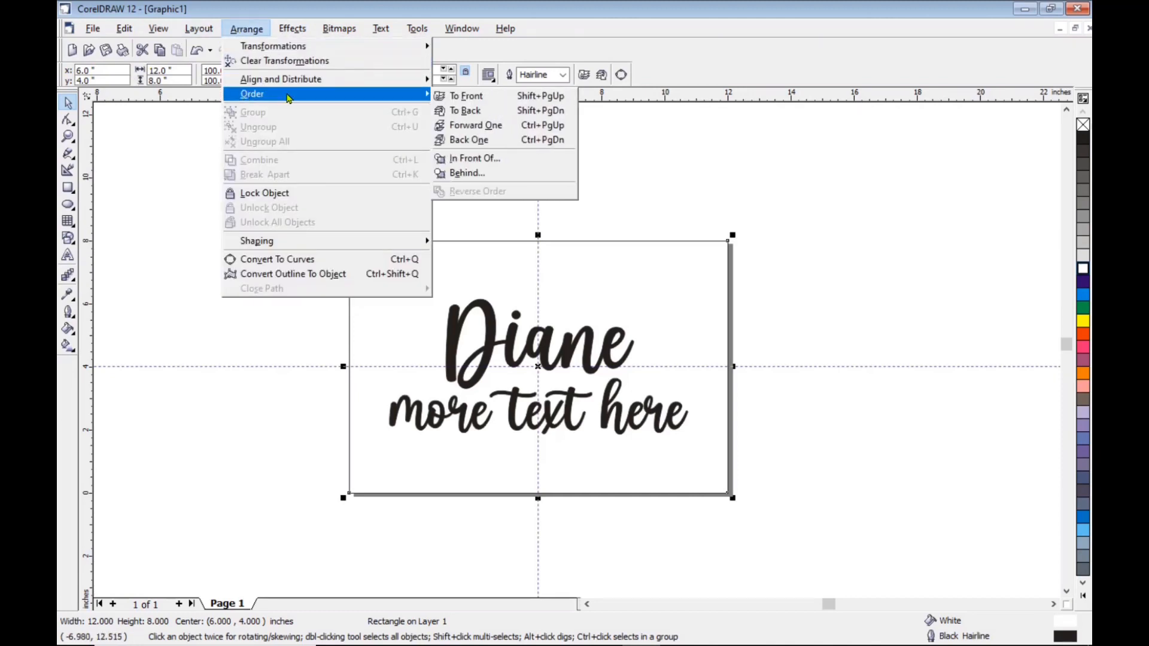
pyautogui.click(483, 97)
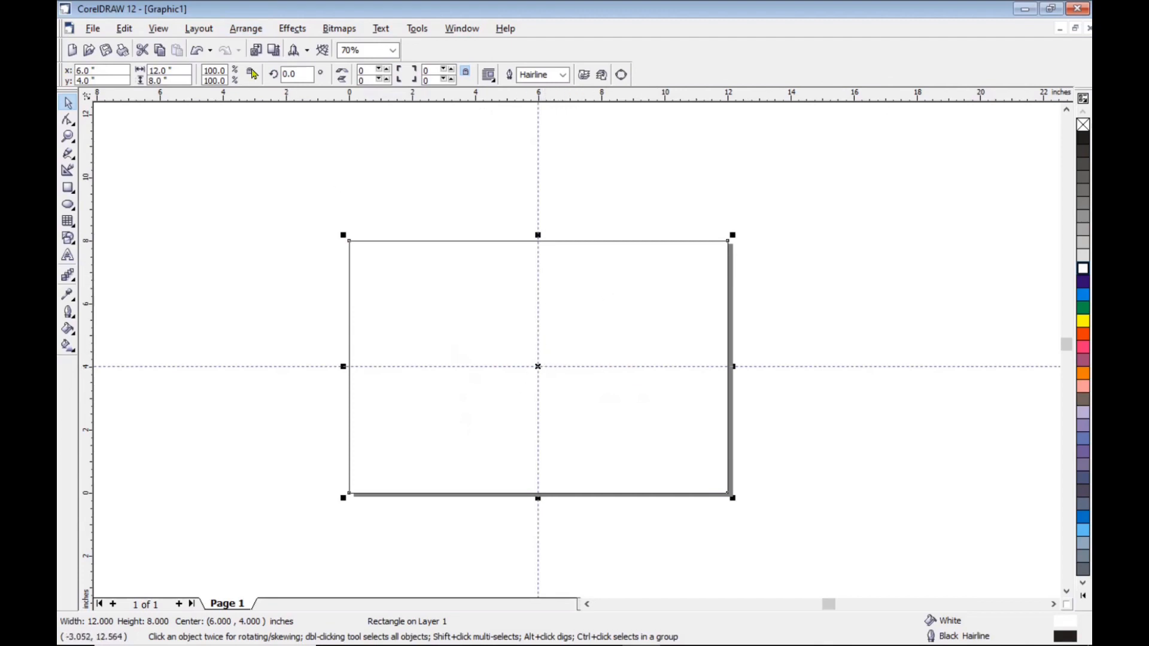
# Send the white rectangle to the back, behind the two-line text
pyautogui.click(246, 29)
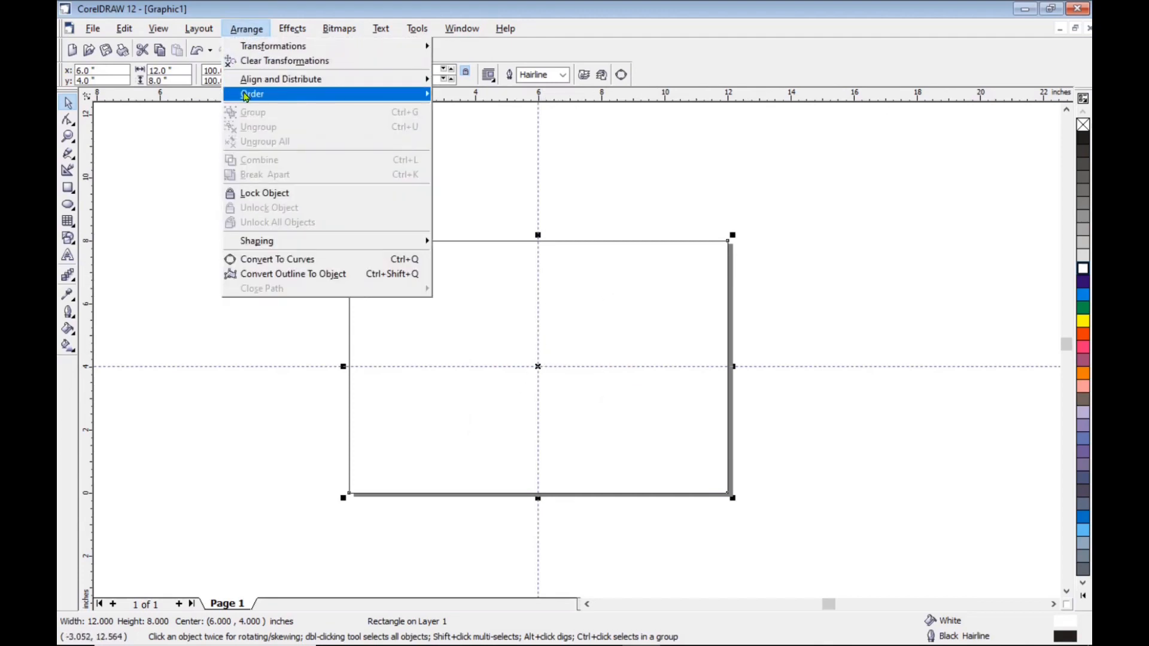
pyautogui.moveTo(251, 94)
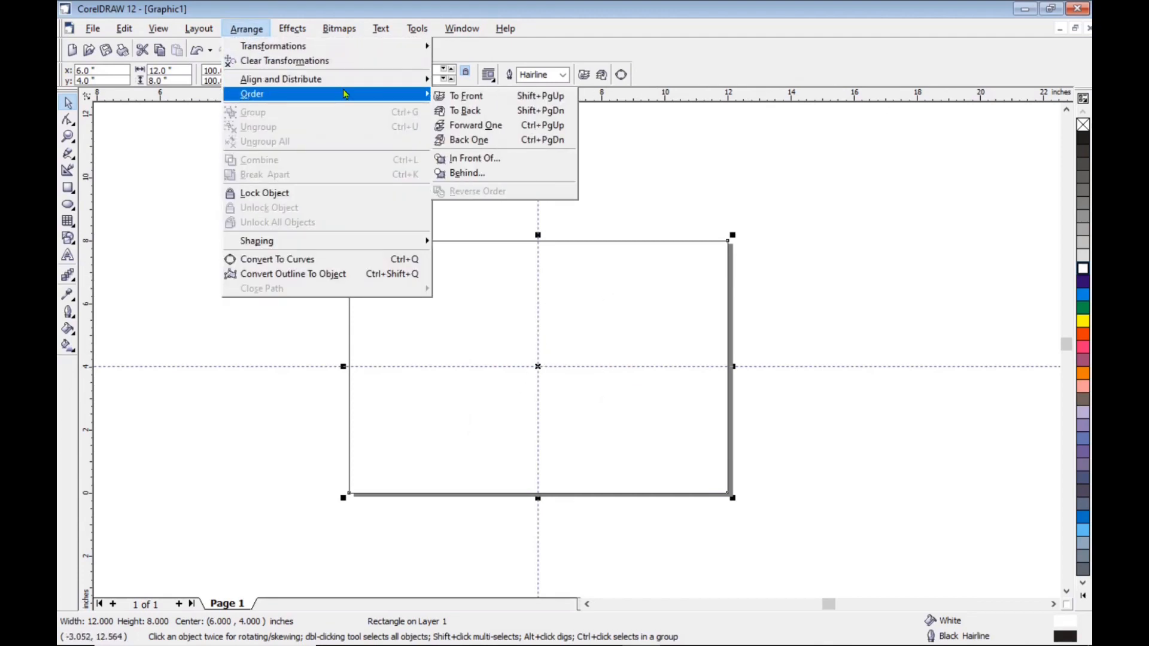
pyautogui.click(466, 112)
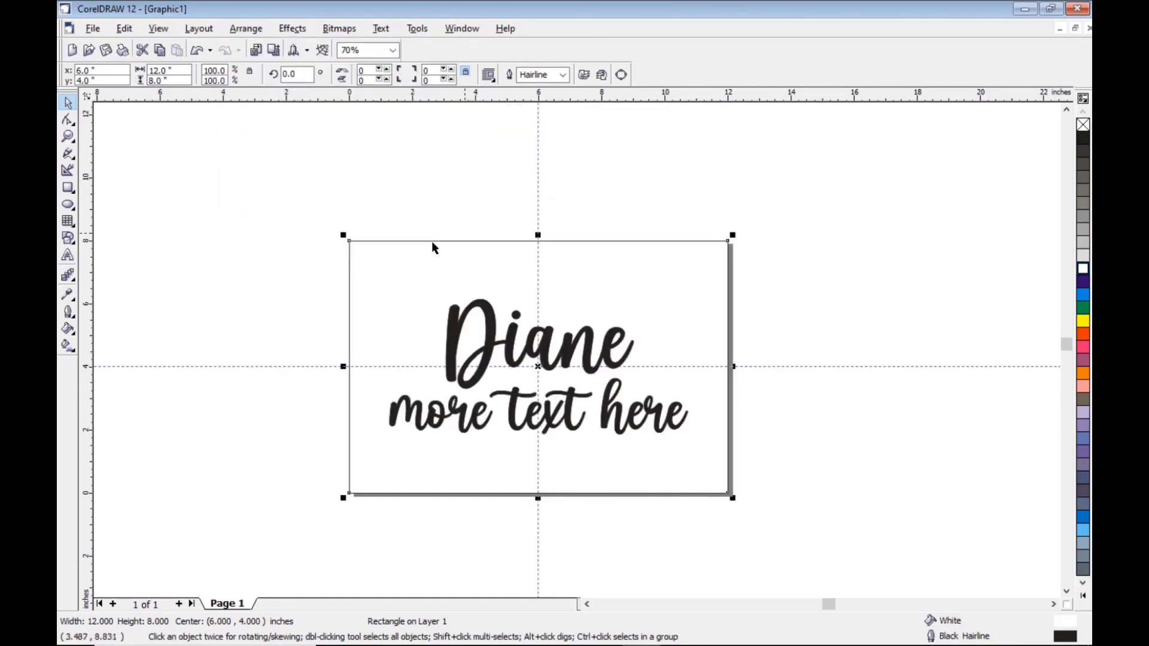
# Remove the outline from the white rectangle and deselect it
pyautogui.click(360, 236)
pyautogui.click(351, 244)
pyautogui.click(68, 314)
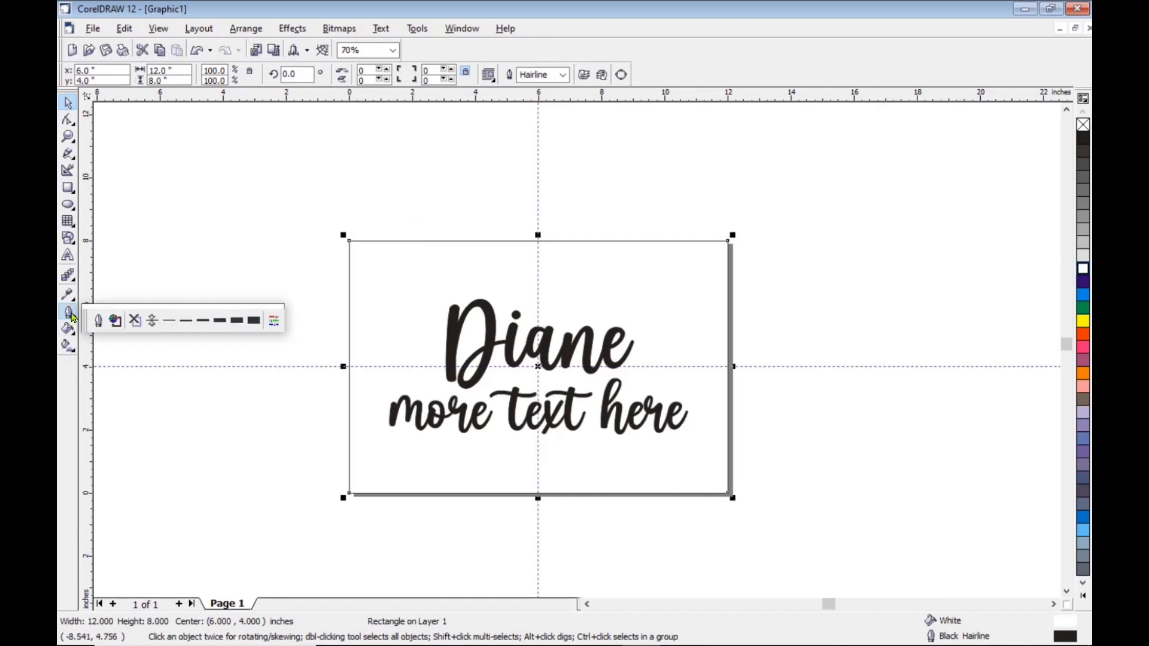
pyautogui.click(135, 320)
pyautogui.click(246, 263)
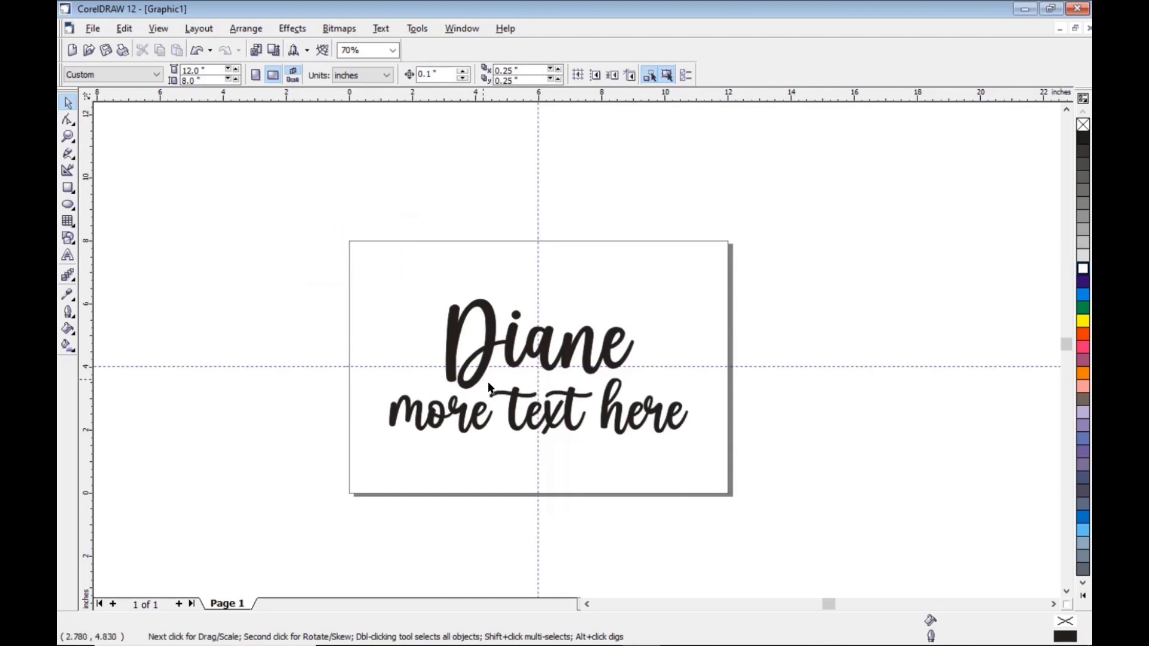
# Select the text and white background together and export only the selection as the SVG file testfile2svg with text as curves
pyautogui.moveTo(305, 217)
pyautogui.mouseDown()
pyautogui.moveTo(731, 530)
pyautogui.moveTo(820, 530)
pyautogui.mouseUp()
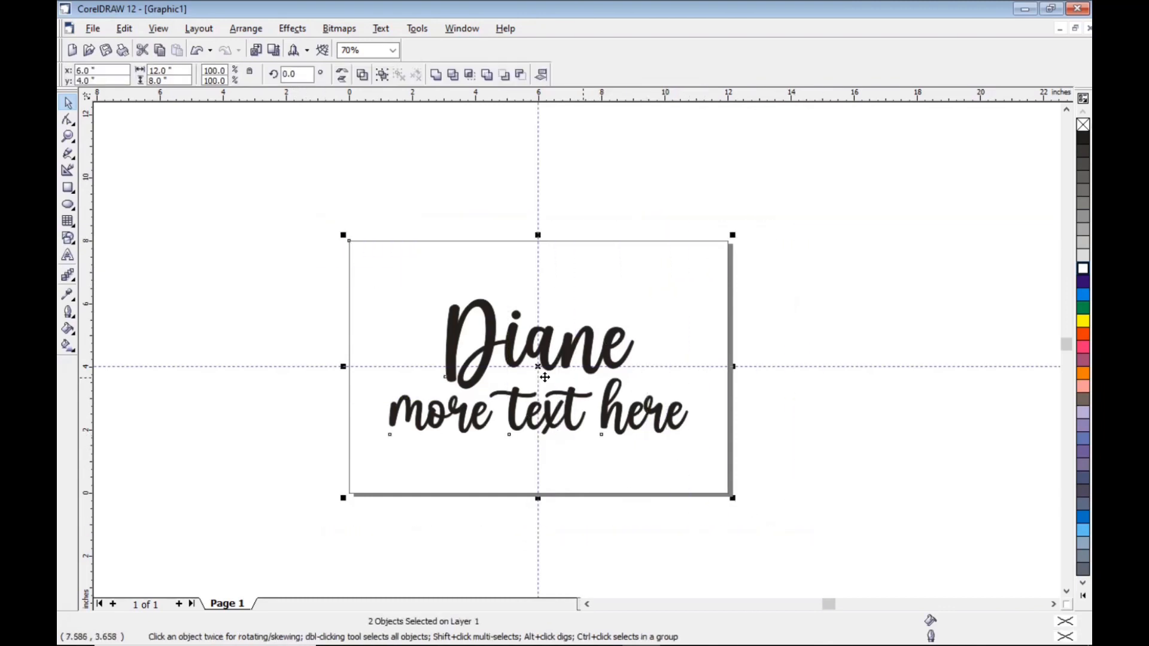
pyautogui.click(94, 30)
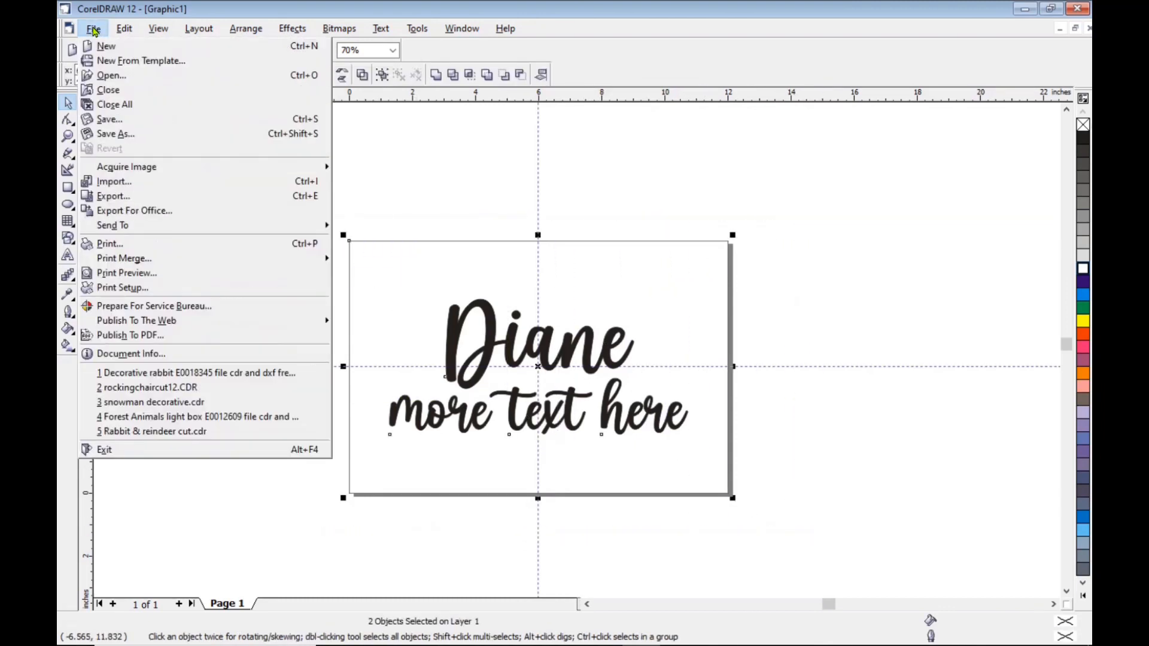
pyautogui.click(111, 196)
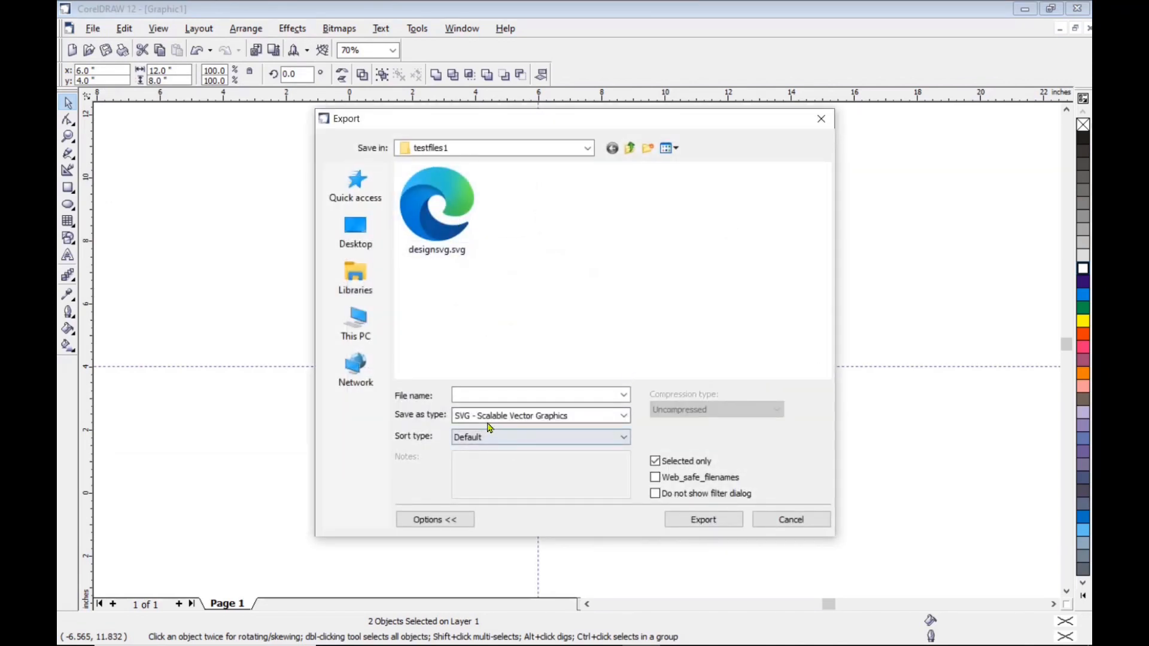
pyautogui.click(457, 396)
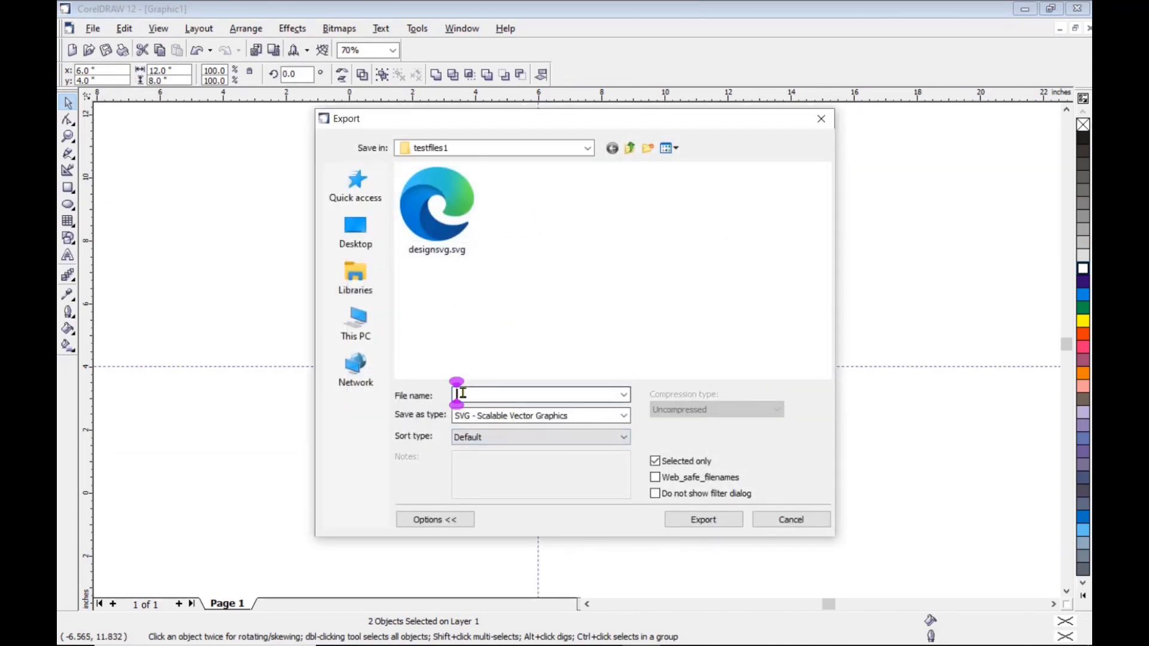
pyautogui.write('te')
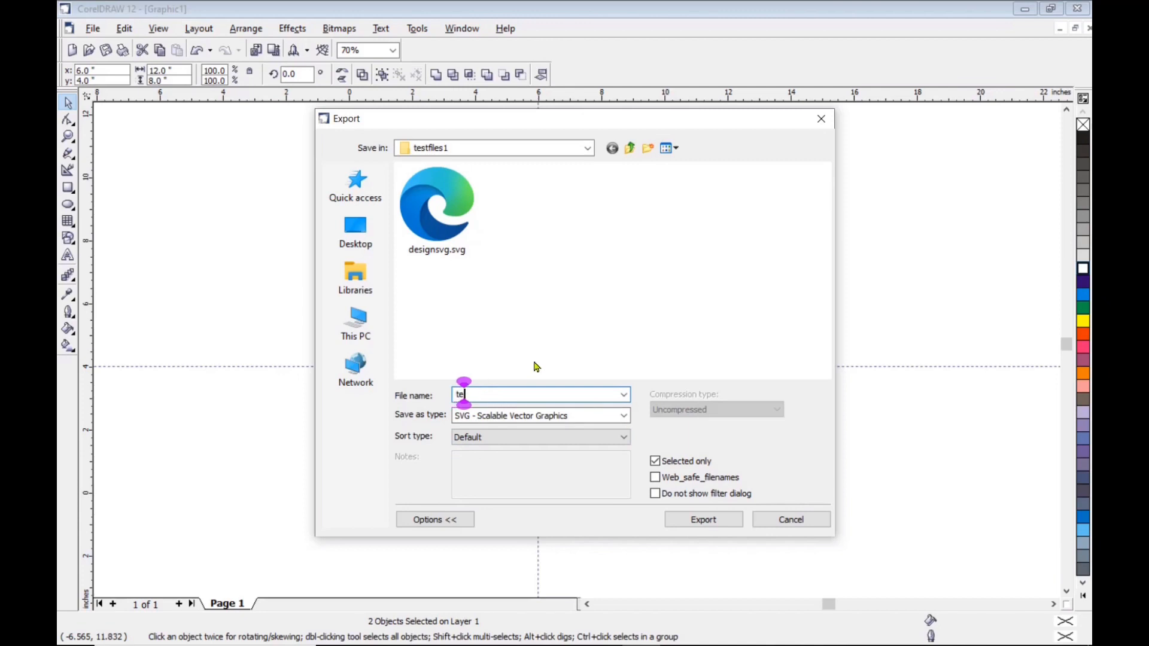
pyautogui.write('stfilesvg1')
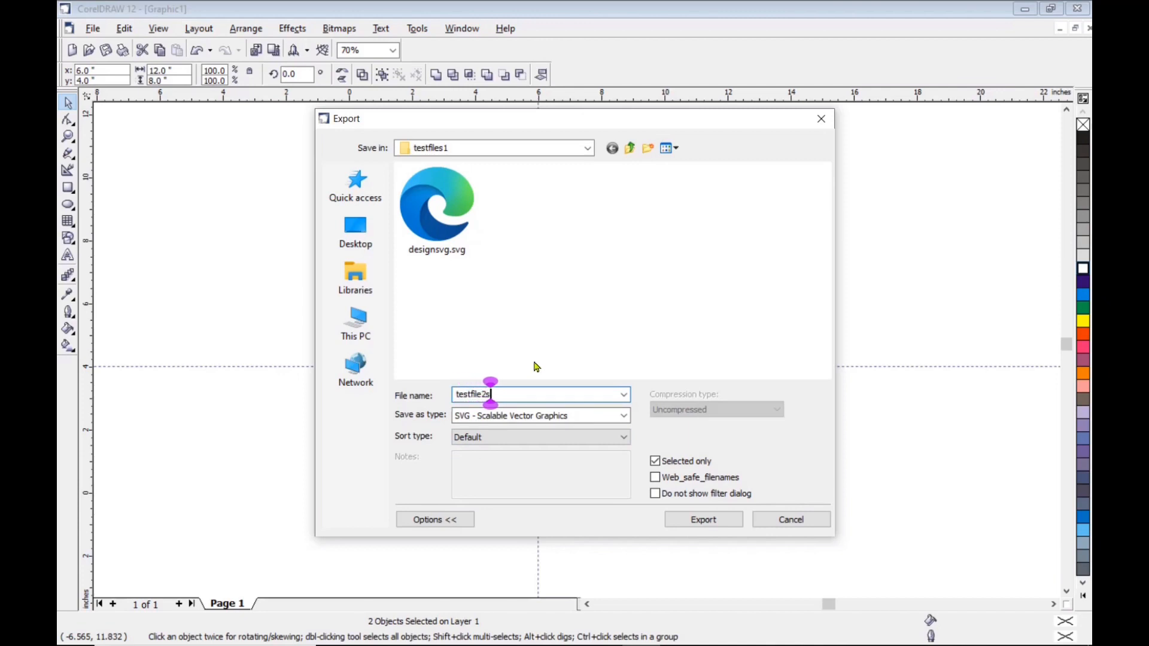
pyautogui.press('Return')
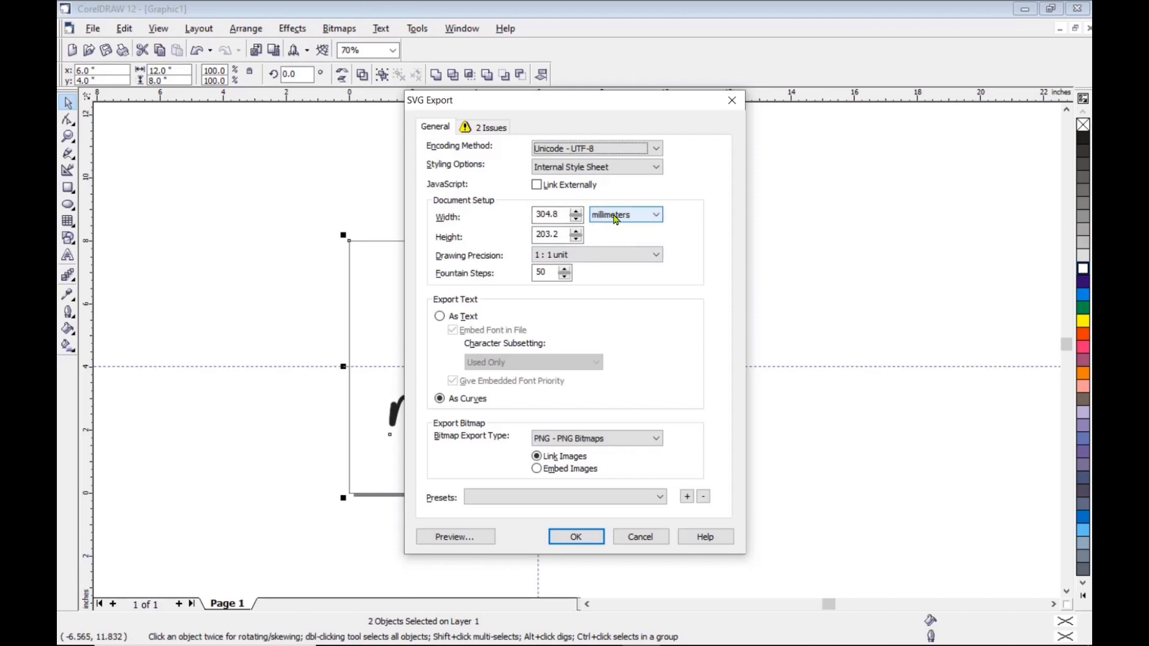
pyautogui.click(586, 542)
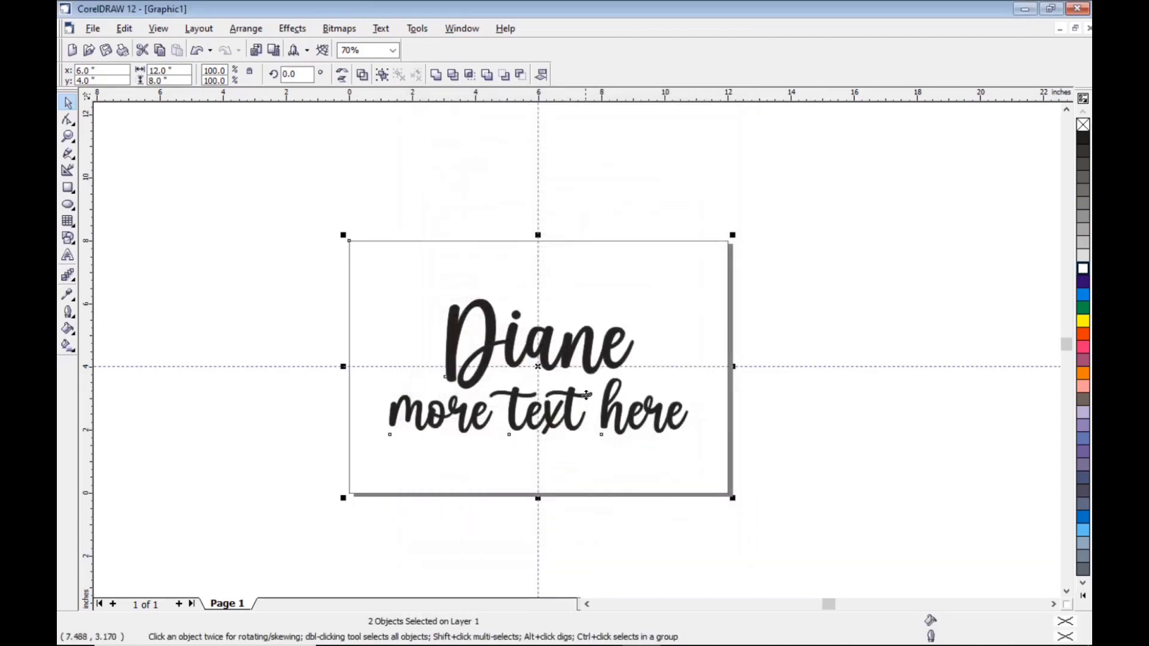
# Start another export of the selected design and set the file type to PNG - Portable Network Graphics
pyautogui.click(93, 29)
pyautogui.click(263, 197)
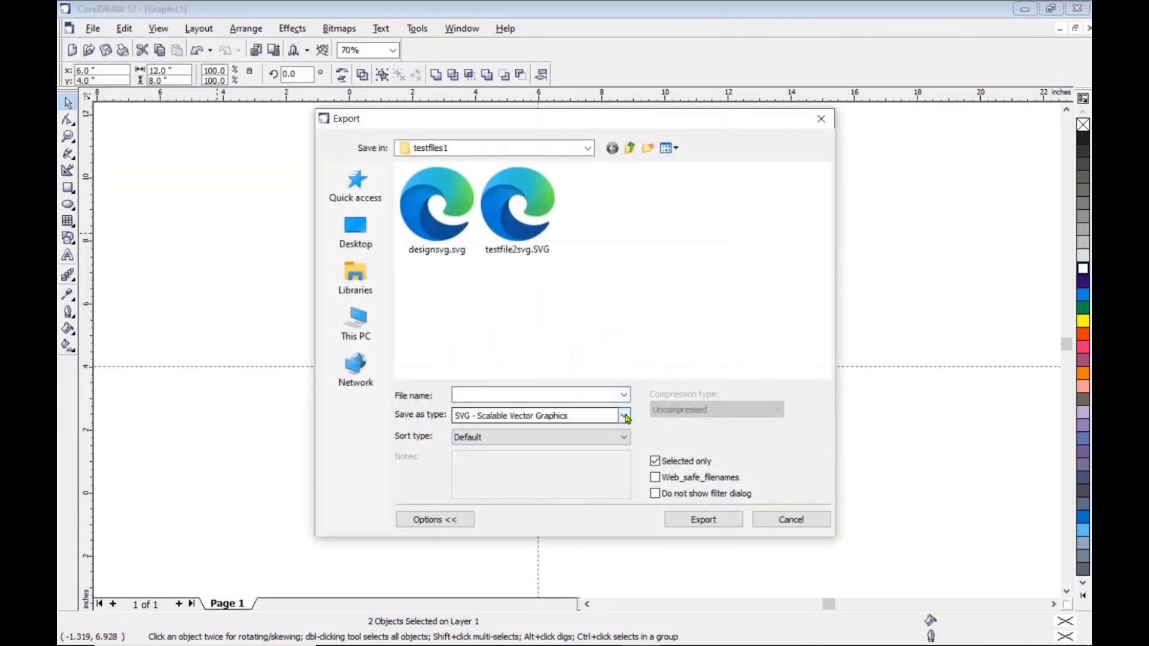
pyautogui.click(624, 415)
pyautogui.scroll(-3, 574, 473)
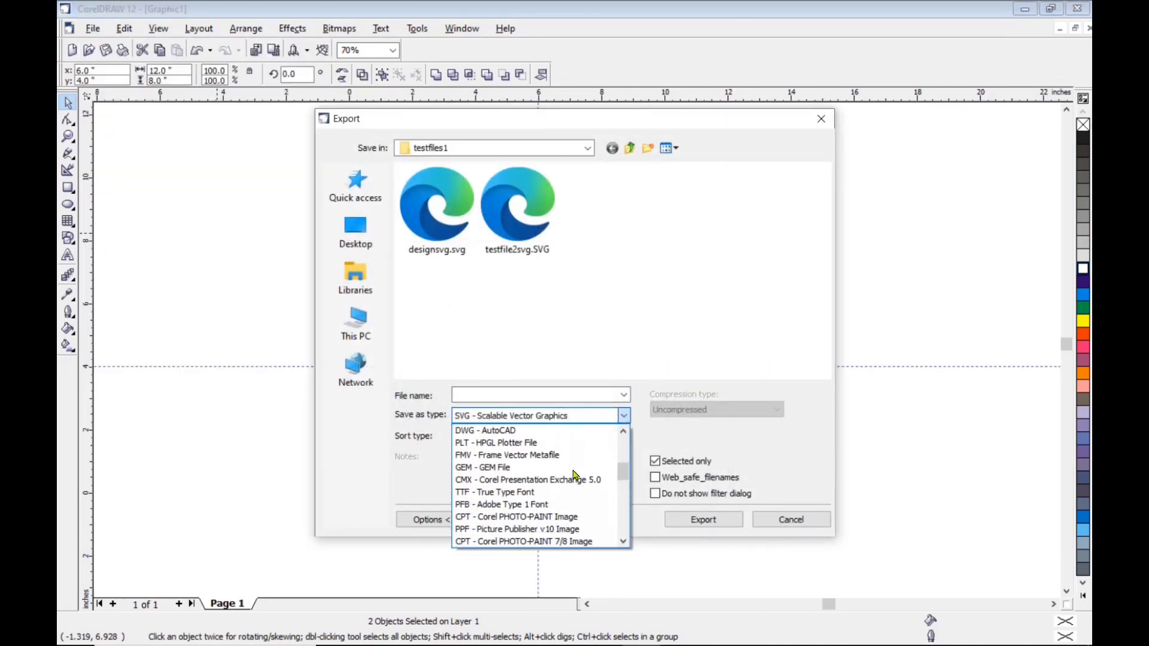
pyautogui.scroll(-2, 575, 474)
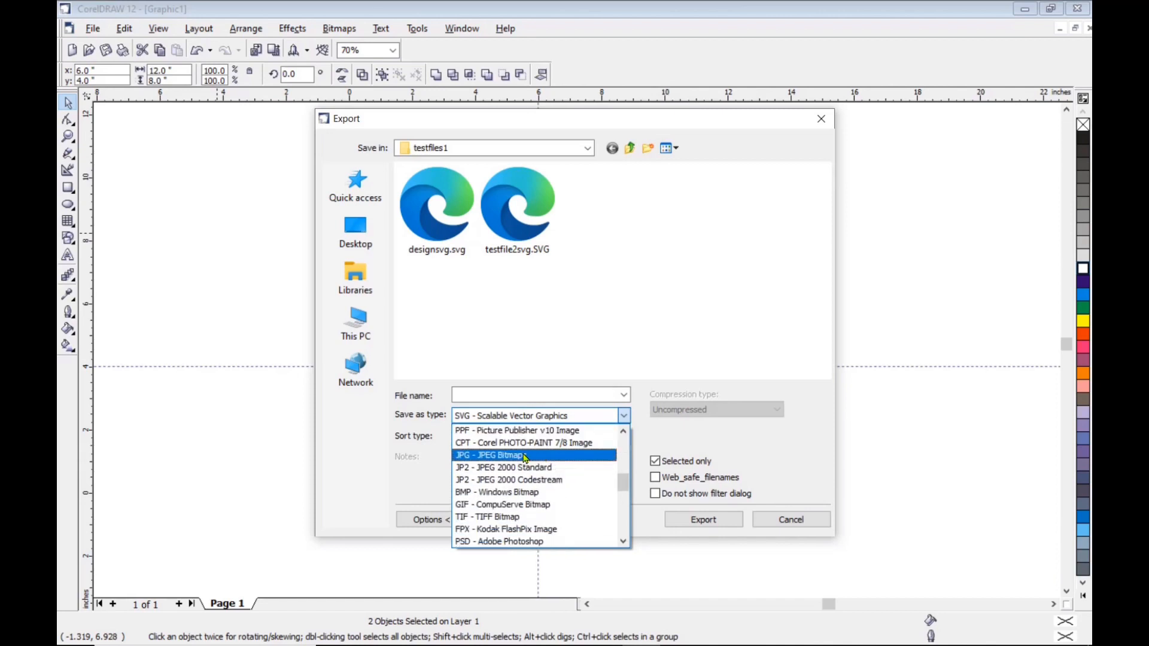
pyautogui.scroll(-2, 603, 472)
pyautogui.scroll(-5, 603, 472)
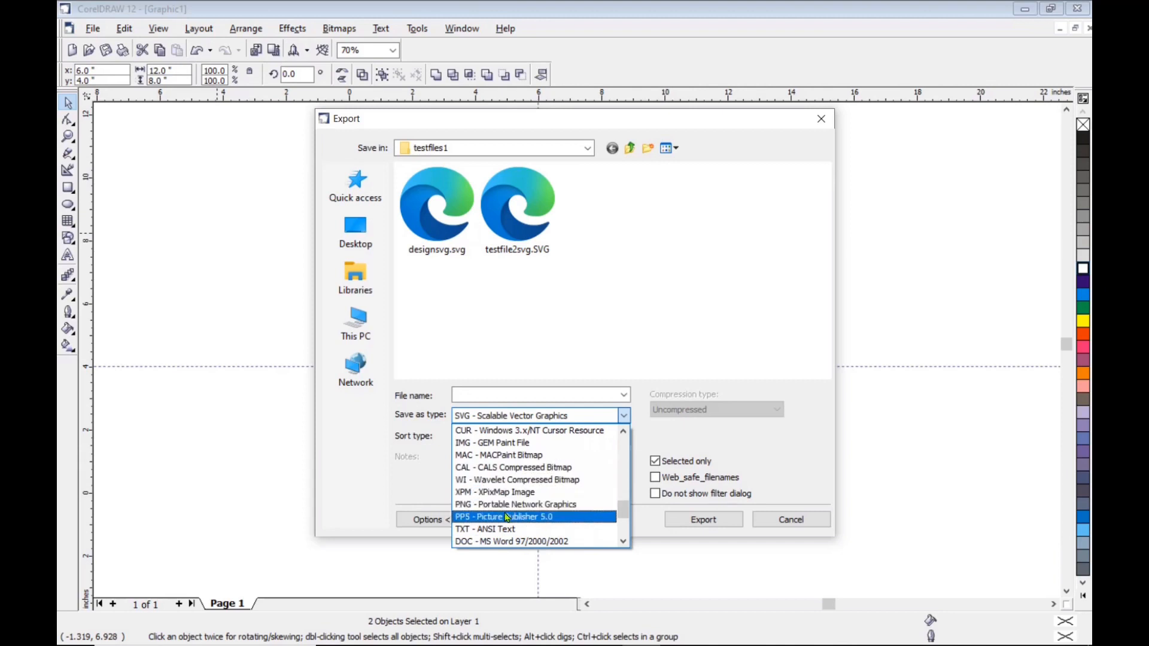
pyautogui.click(518, 514)
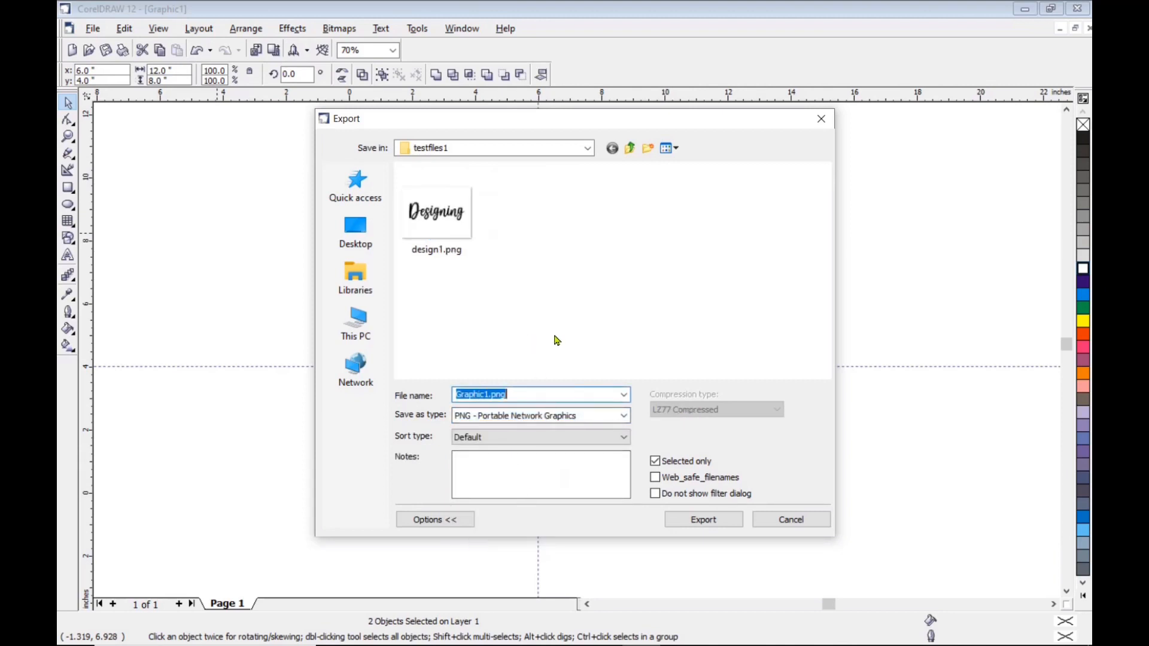
# Name the PNG file testfile1png, export it at 300 dpi without transparency, and deselect the design
pyautogui.write('testfi')
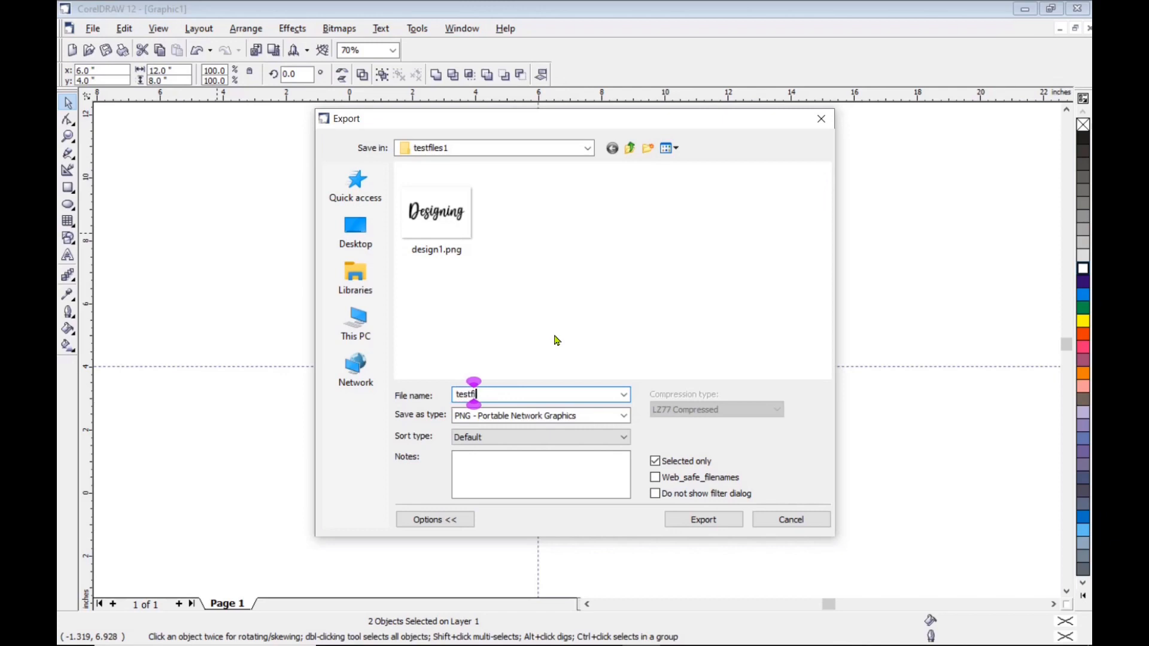
pyautogui.write('le1png')
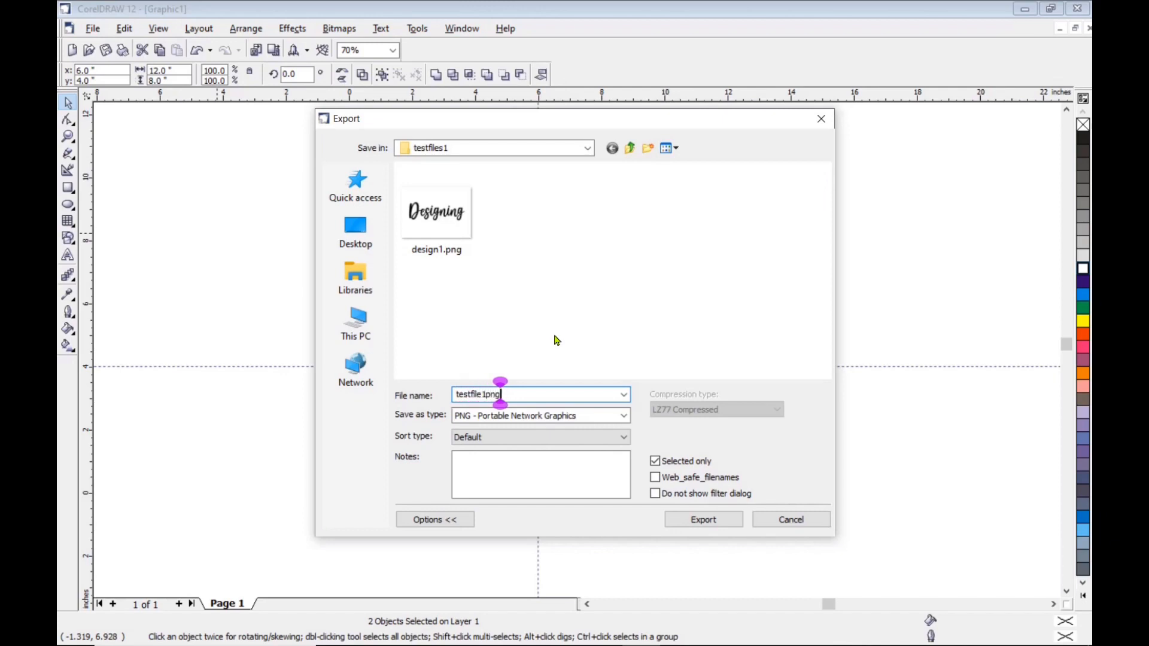
pyautogui.press('Return')
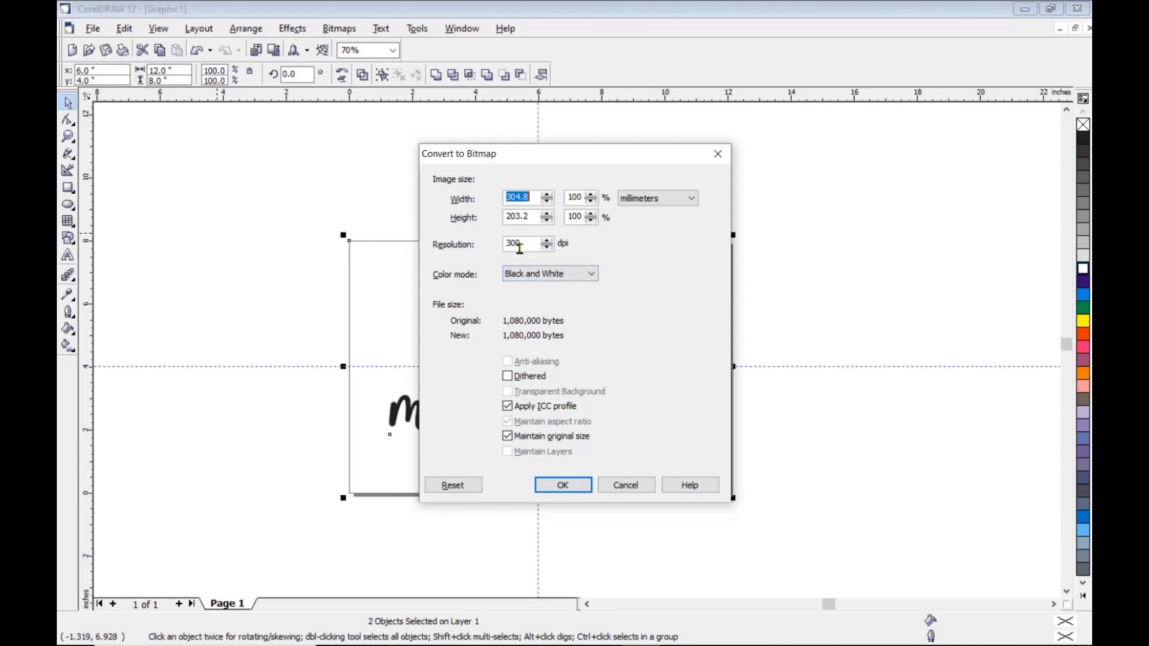
pyautogui.click(563, 485)
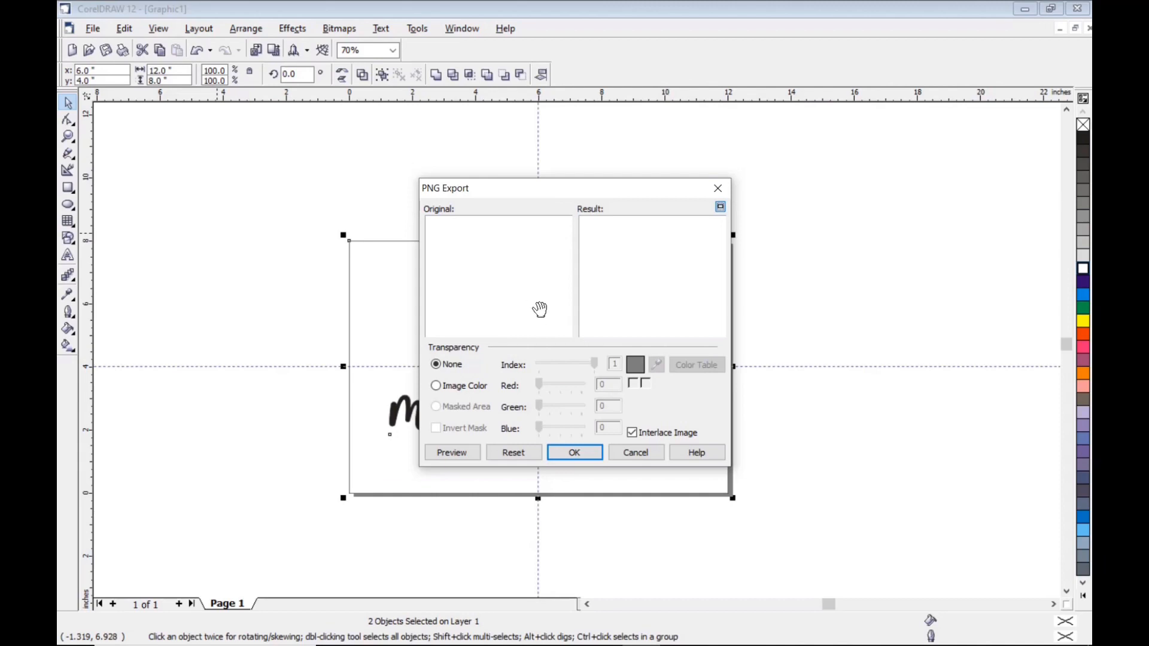
pyautogui.moveTo(541, 311); pyautogui.dragTo(480, 250)
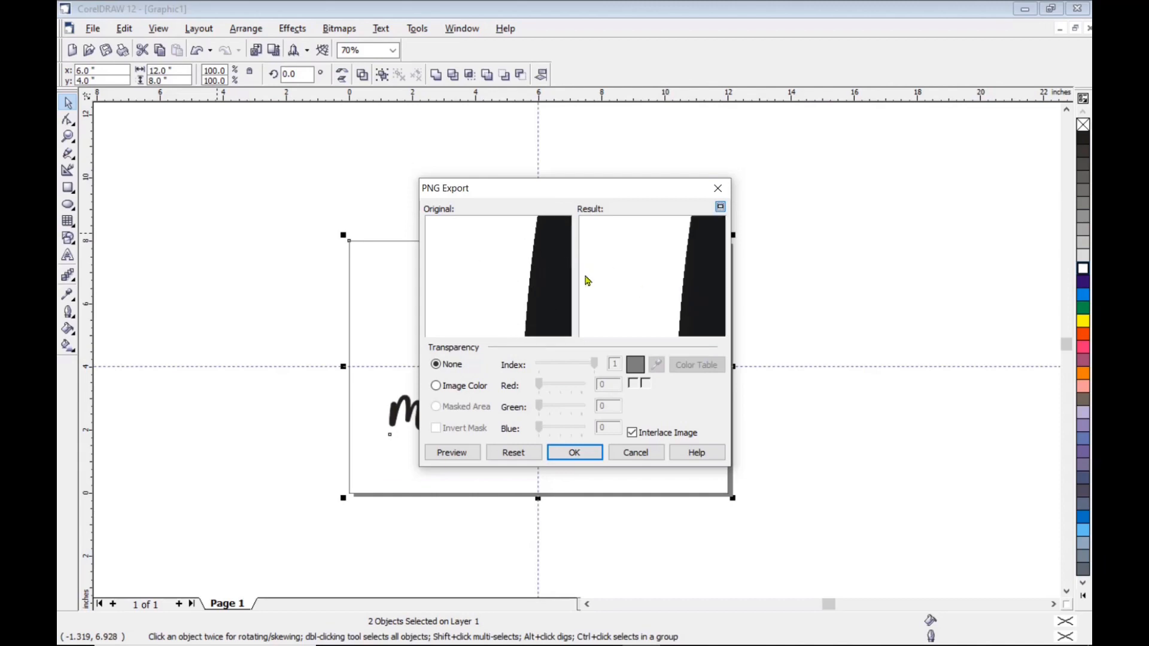
pyautogui.click(574, 455)
pyautogui.click(271, 335)
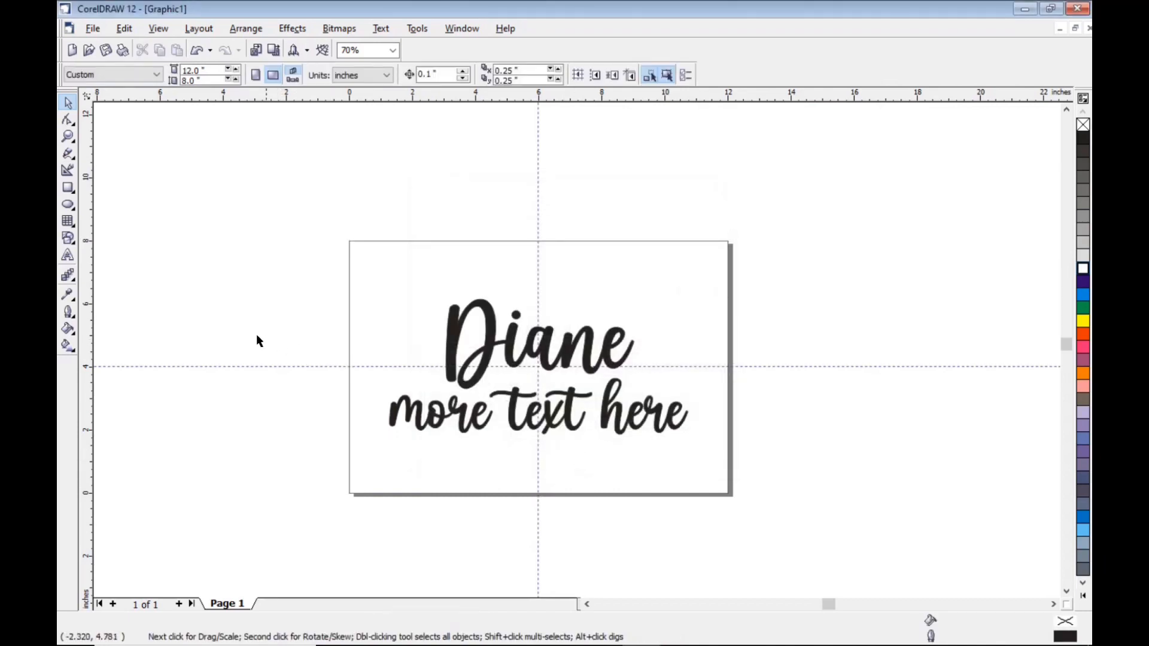
# Minimize the drawing program, launch LaserGRBL from the desktop and maximize its window
pyautogui.click(1025, 9)
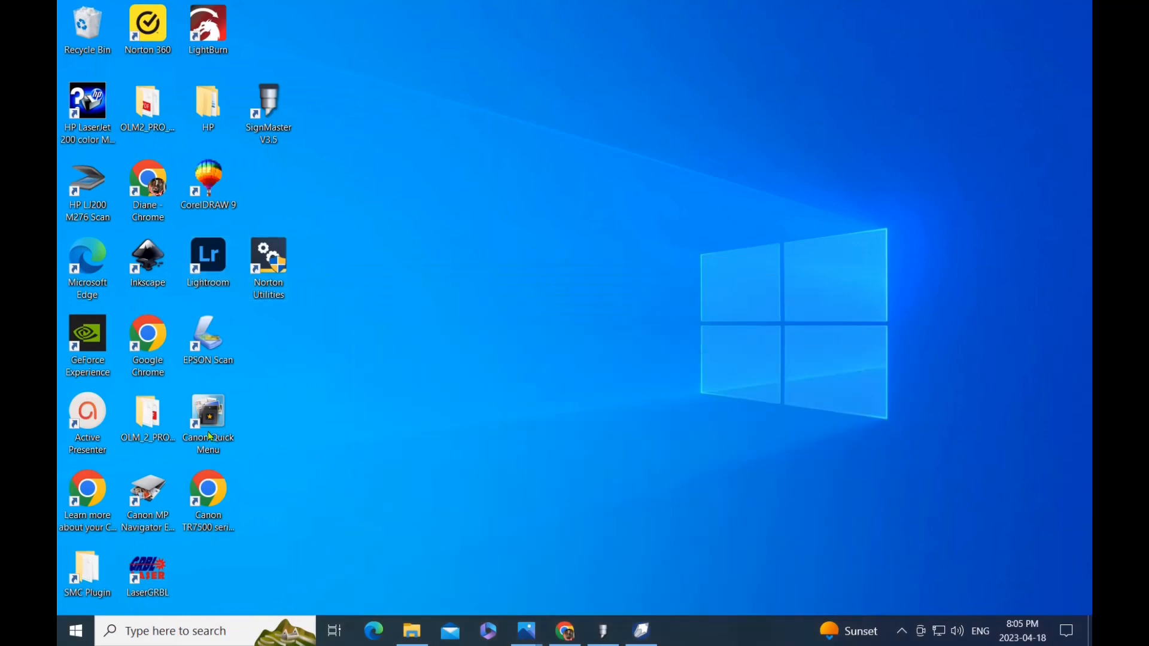
pyautogui.doubleClick(155, 575)
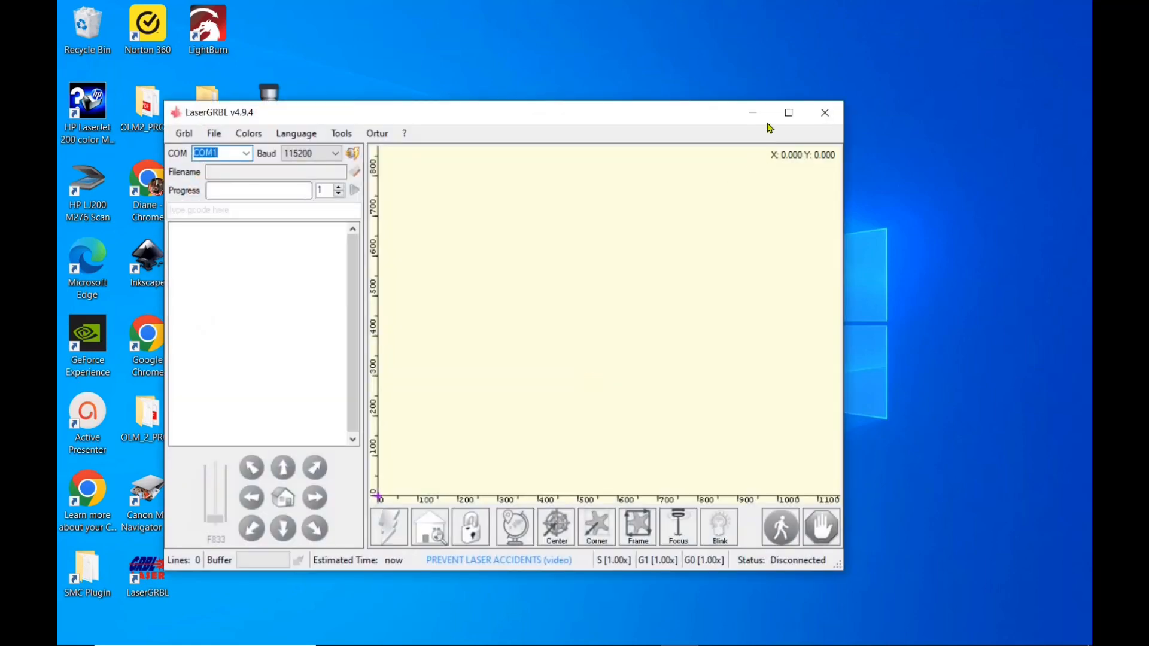
pyautogui.click(789, 113)
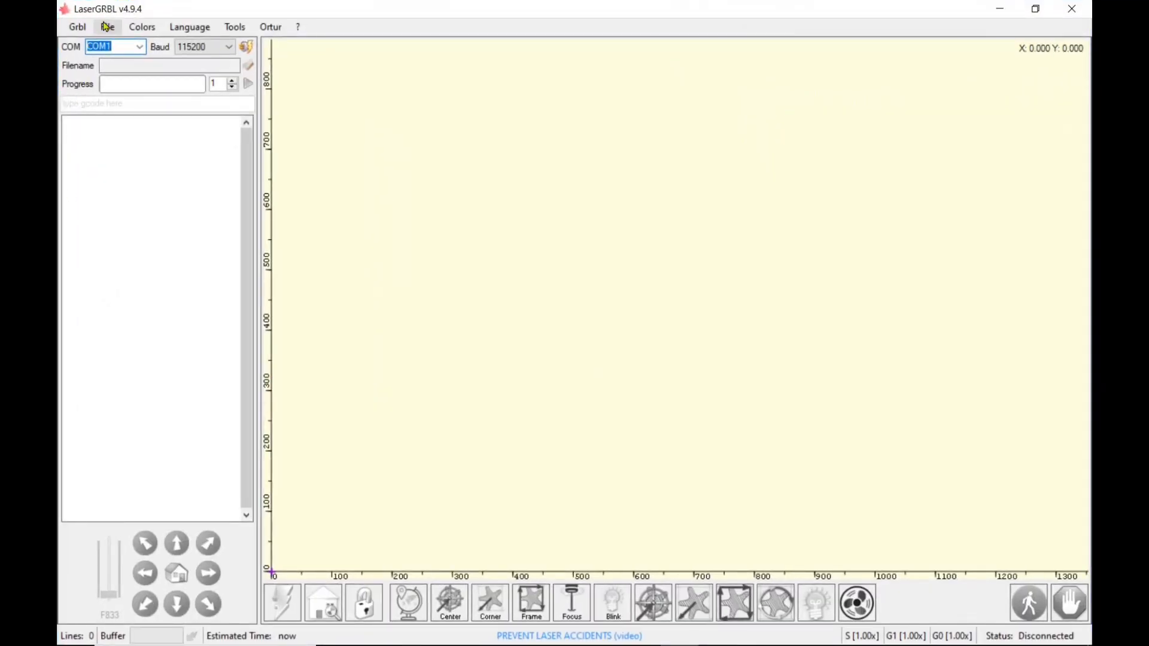
# Open testfile2svg.SVG and create its engraving job with border speed 225 mm/min and M4 - Dynamic Power
pyautogui.click(107, 29)
pyautogui.click(126, 44)
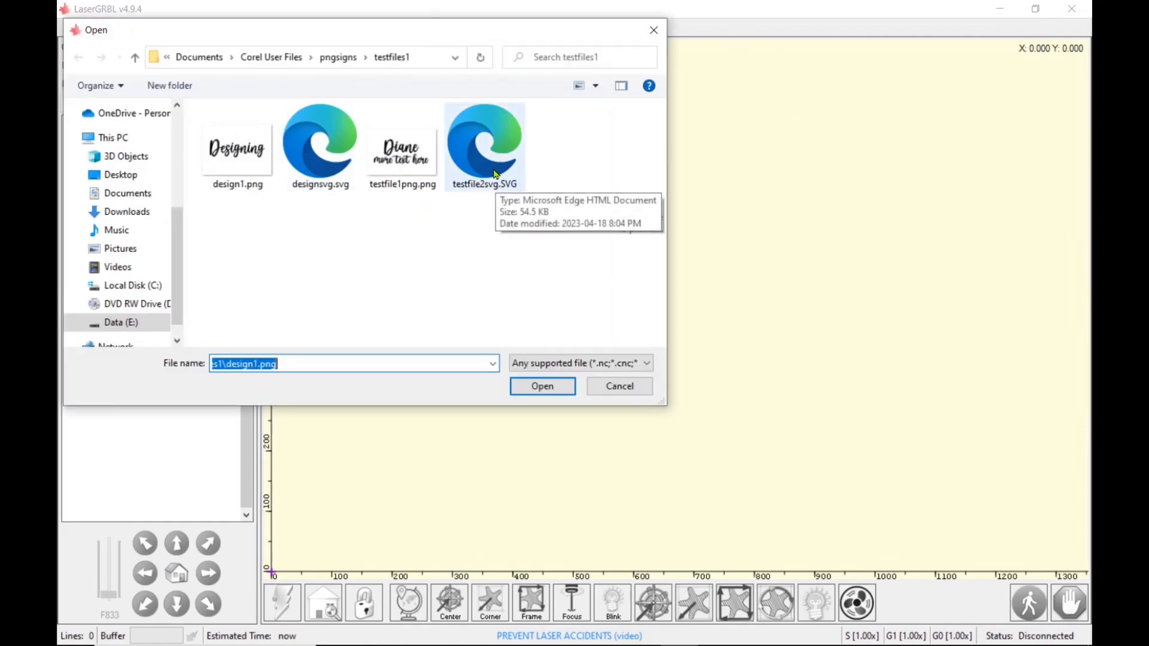
pyautogui.click(495, 174)
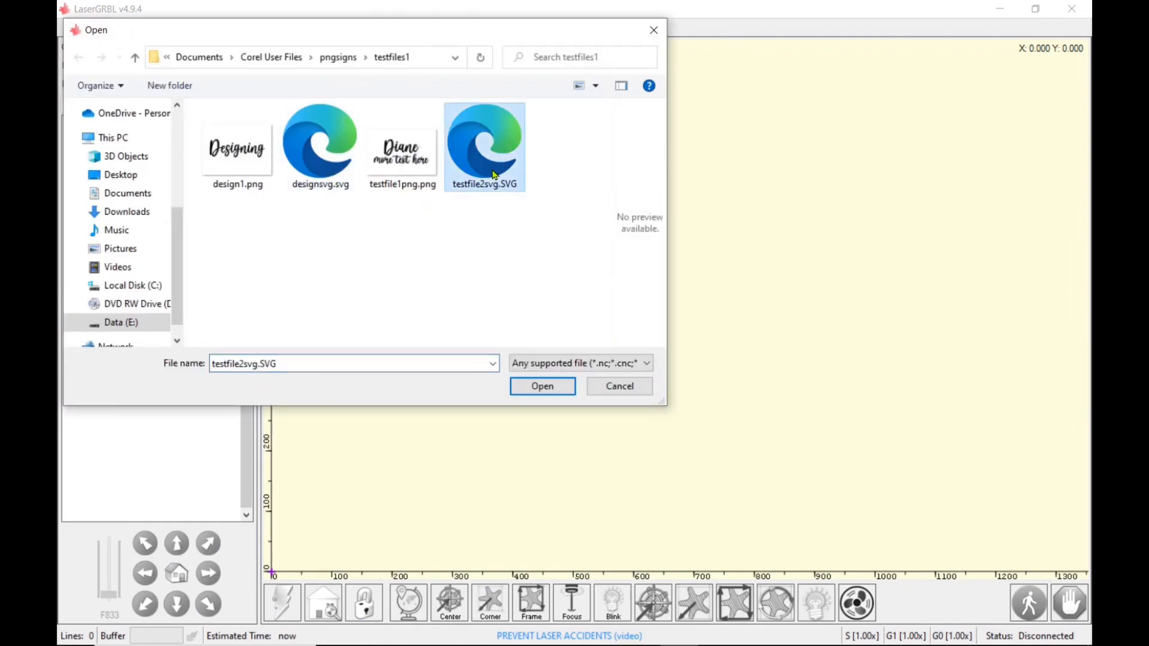
pyautogui.click(543, 387)
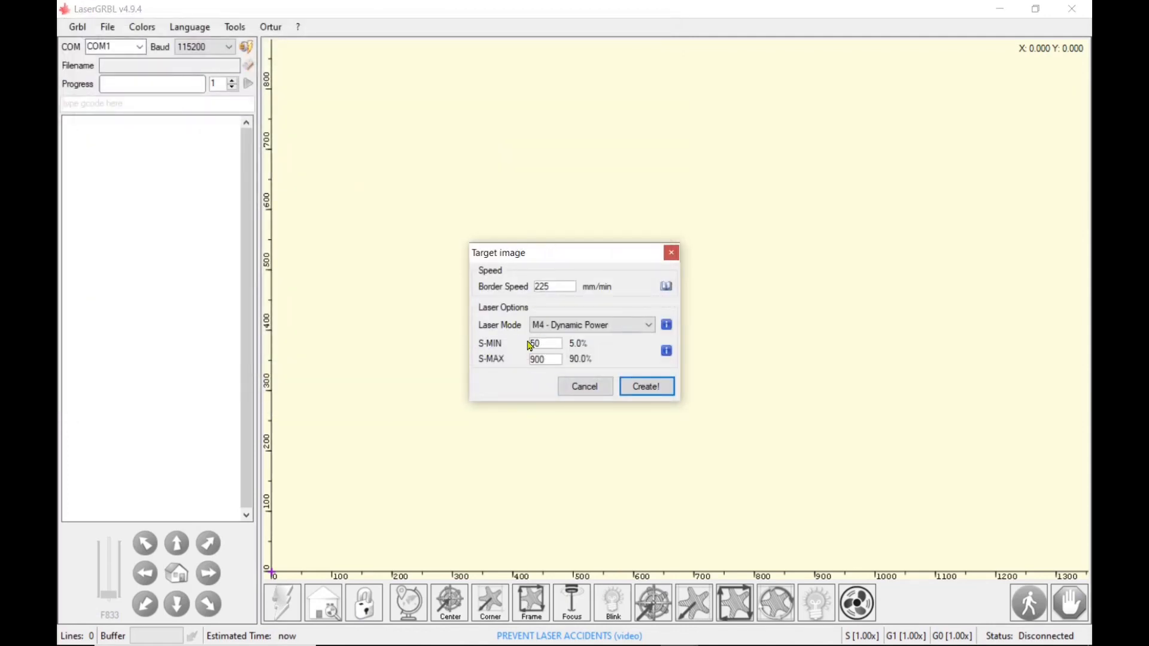
pyautogui.click(553, 285)
pyautogui.click(644, 388)
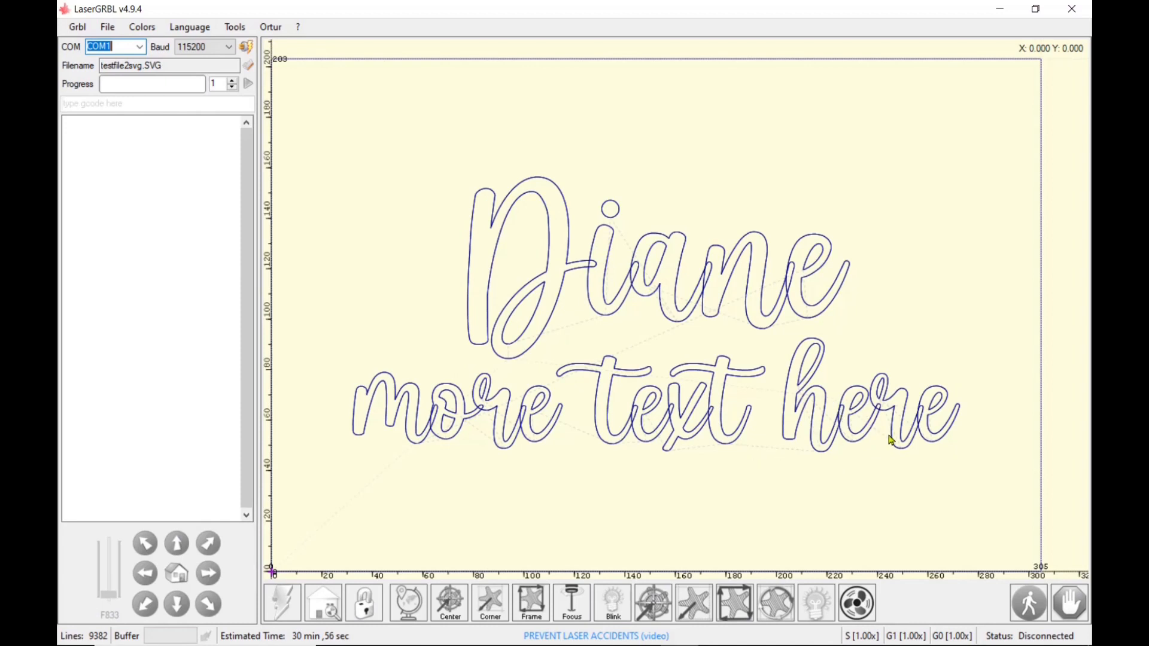
# Open testfile1png.png from the testfiles1 folder for raster image import
pyautogui.click(106, 27)
pyautogui.click(128, 43)
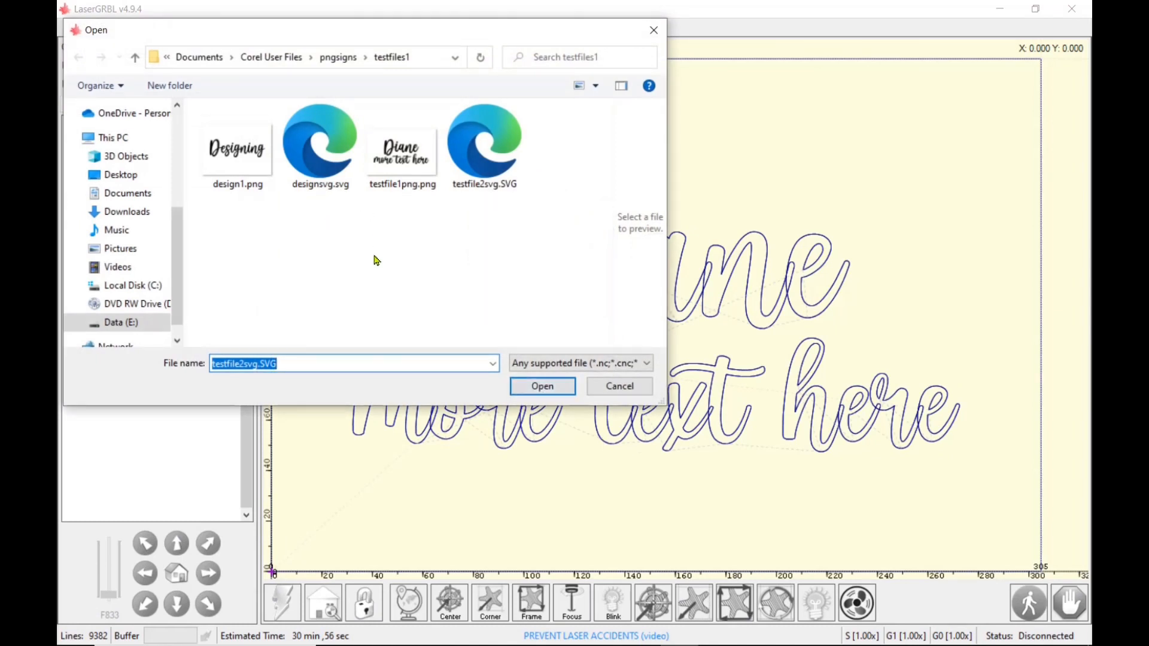
pyautogui.click(405, 163)
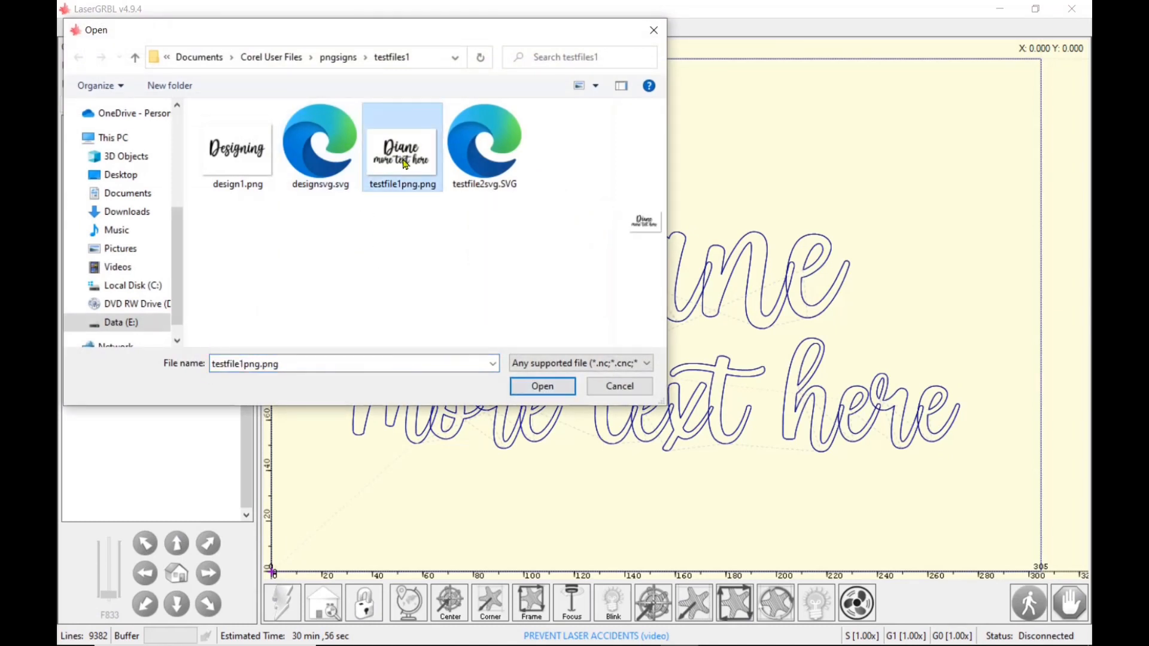
pyautogui.click(542, 388)
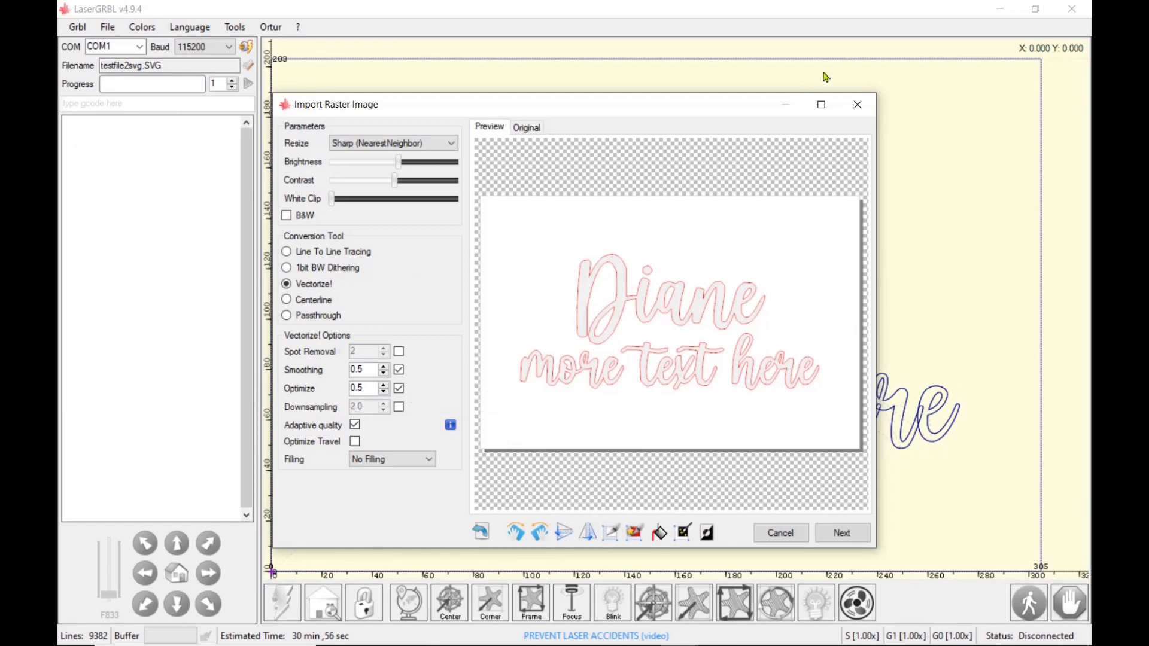
# Maximize the raster import window, set the conversion to Line To Line Tracing, and auto-trim the image to the two lines of text
pyautogui.click(821, 105)
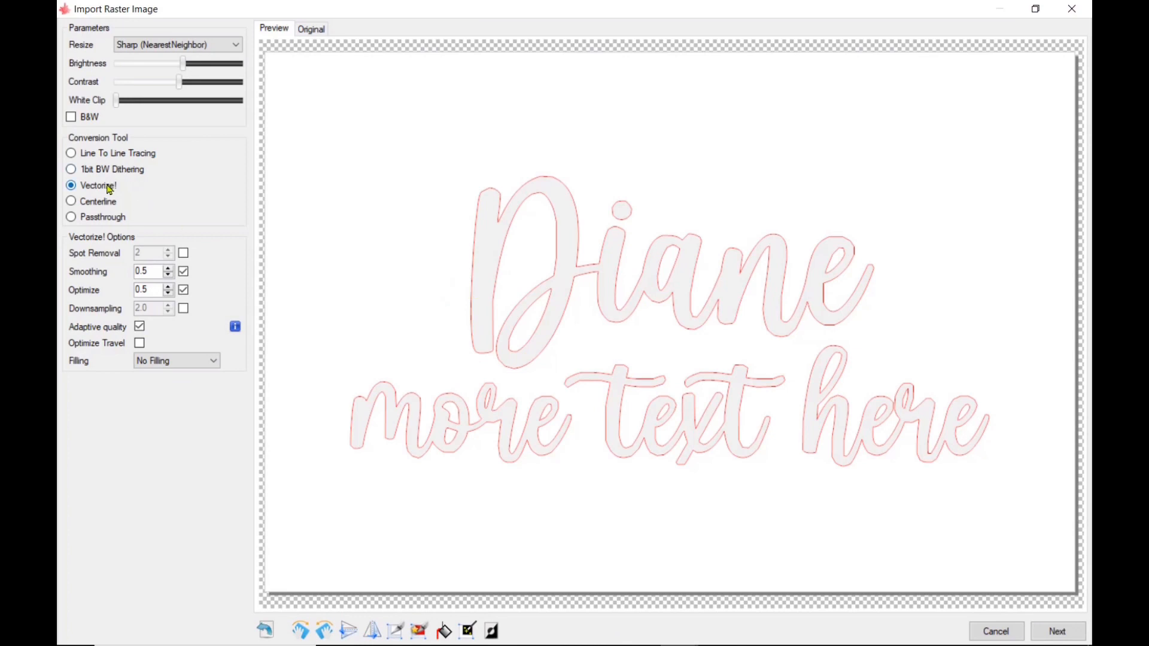
pyautogui.click(72, 155)
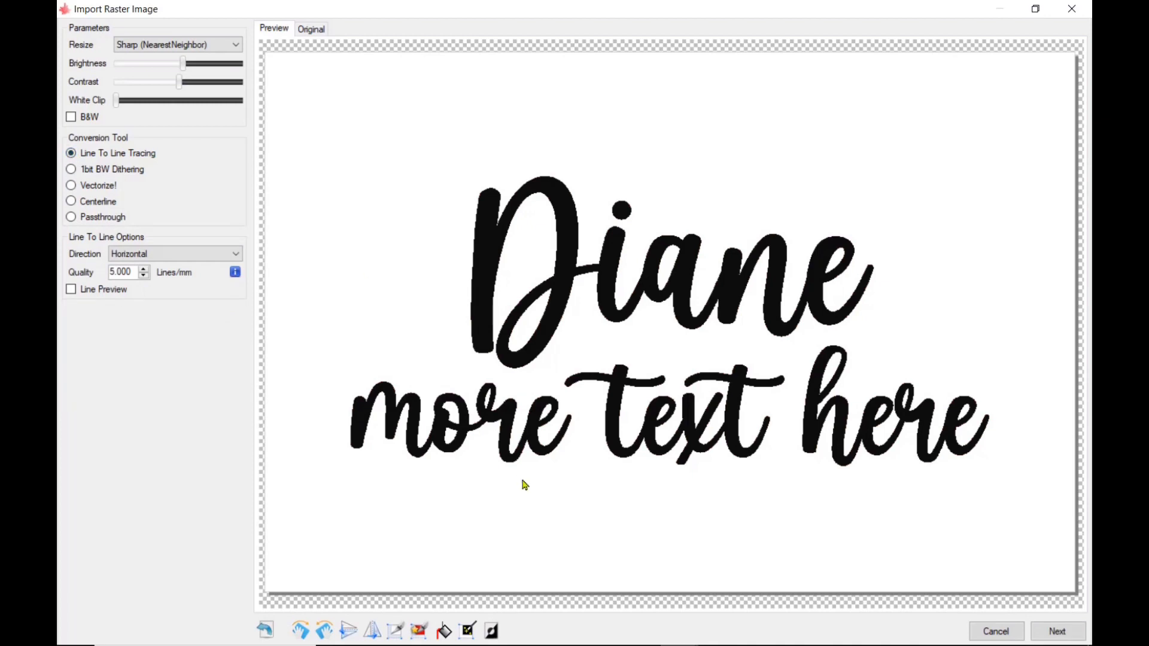
pyautogui.click(421, 635)
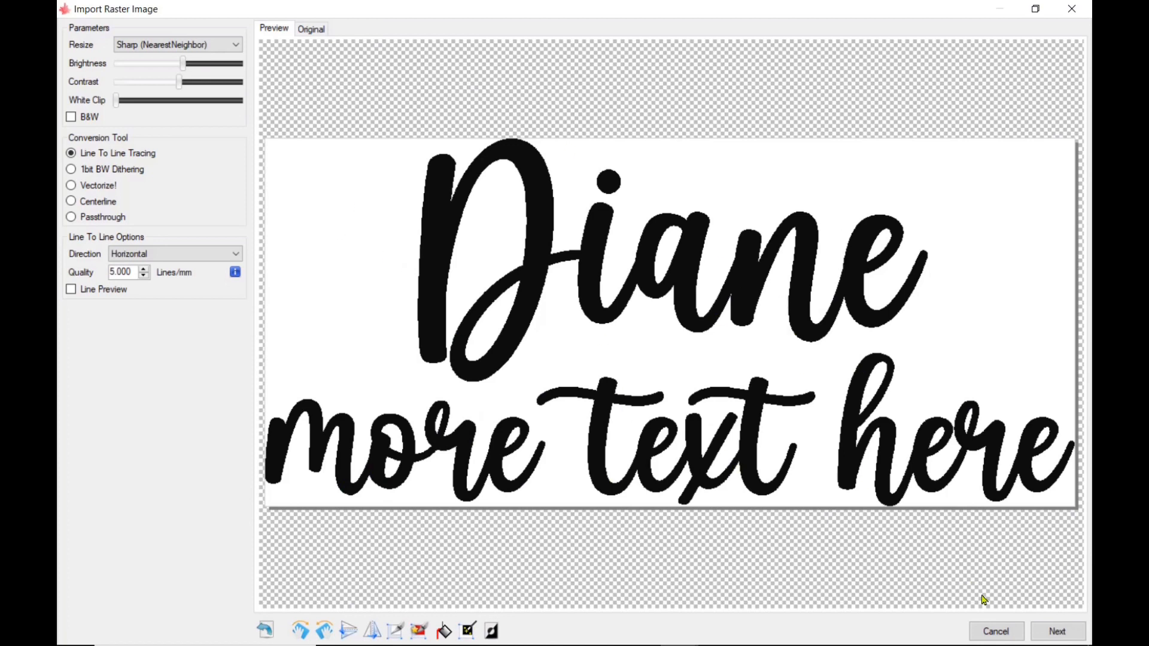
pyautogui.click(1057, 632)
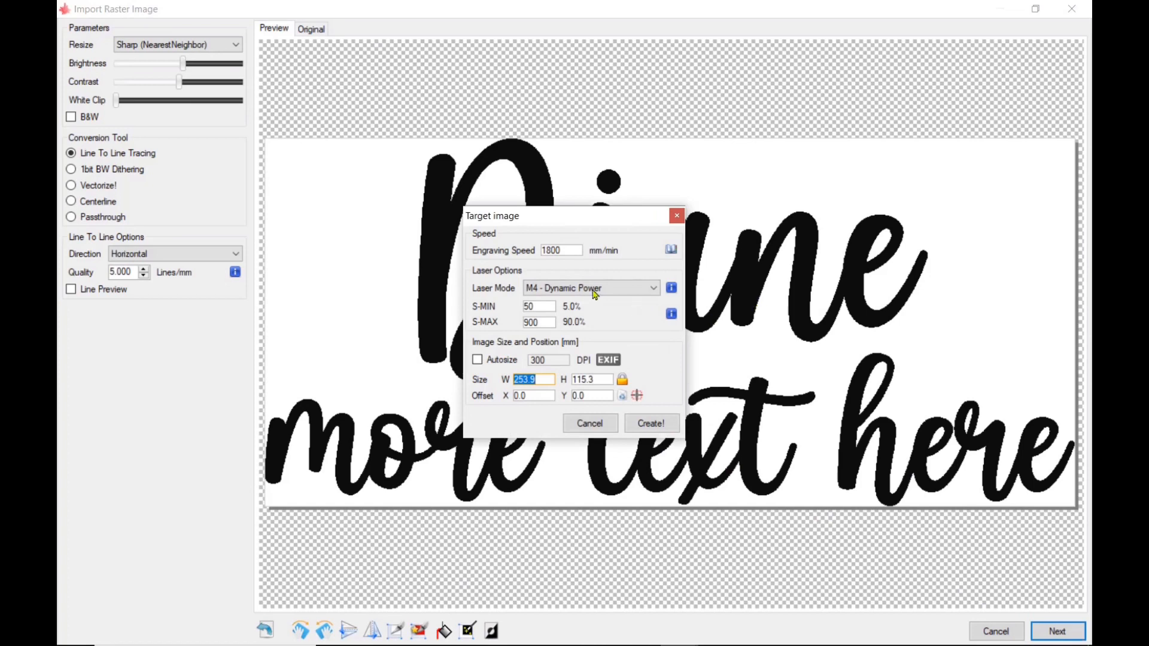
pyautogui.click(477, 360)
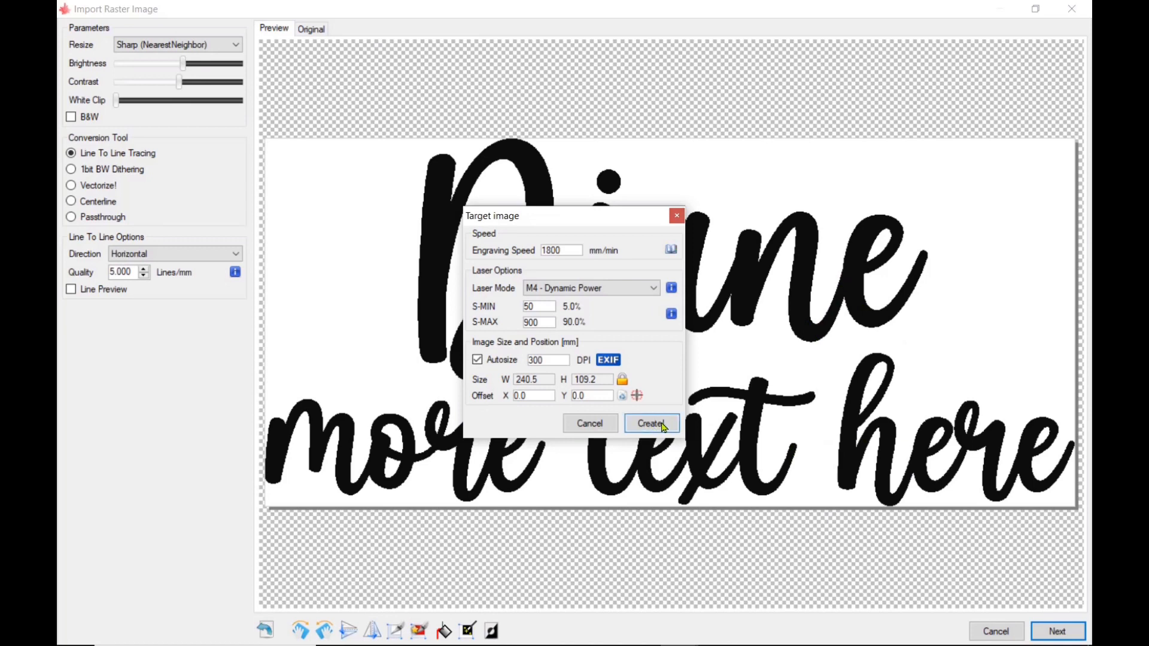
pyautogui.click(591, 423)
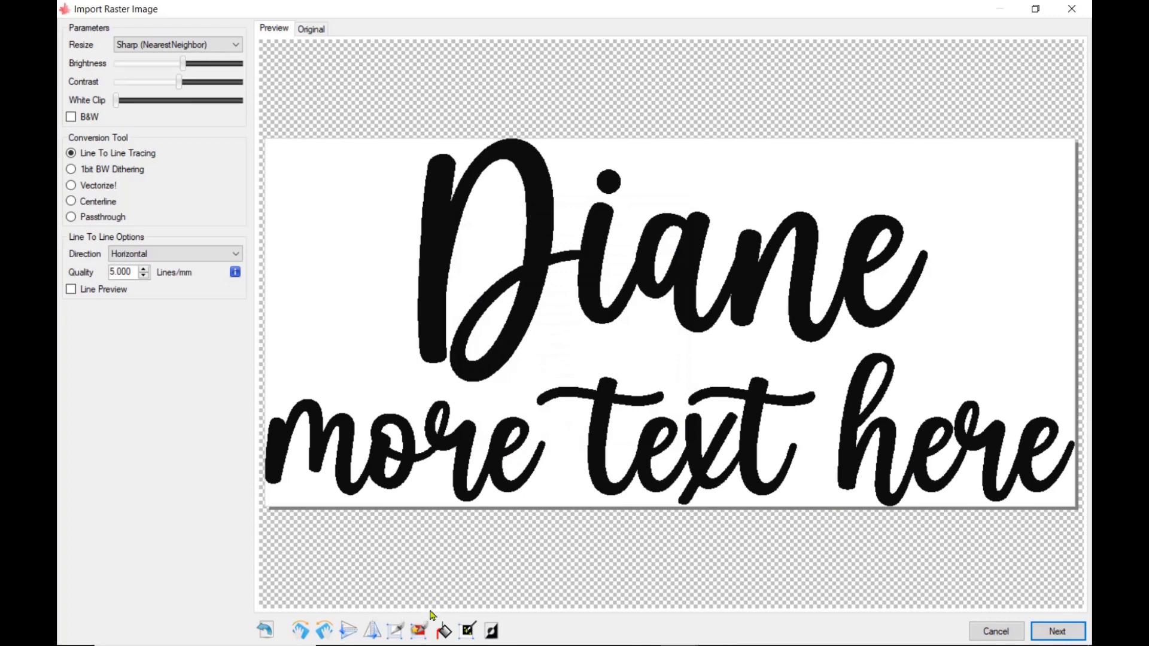
# Restore the untrimmed image, check its target size with Autosize at 300 DPI, and cancel the target image settings
pyautogui.click(265, 630)
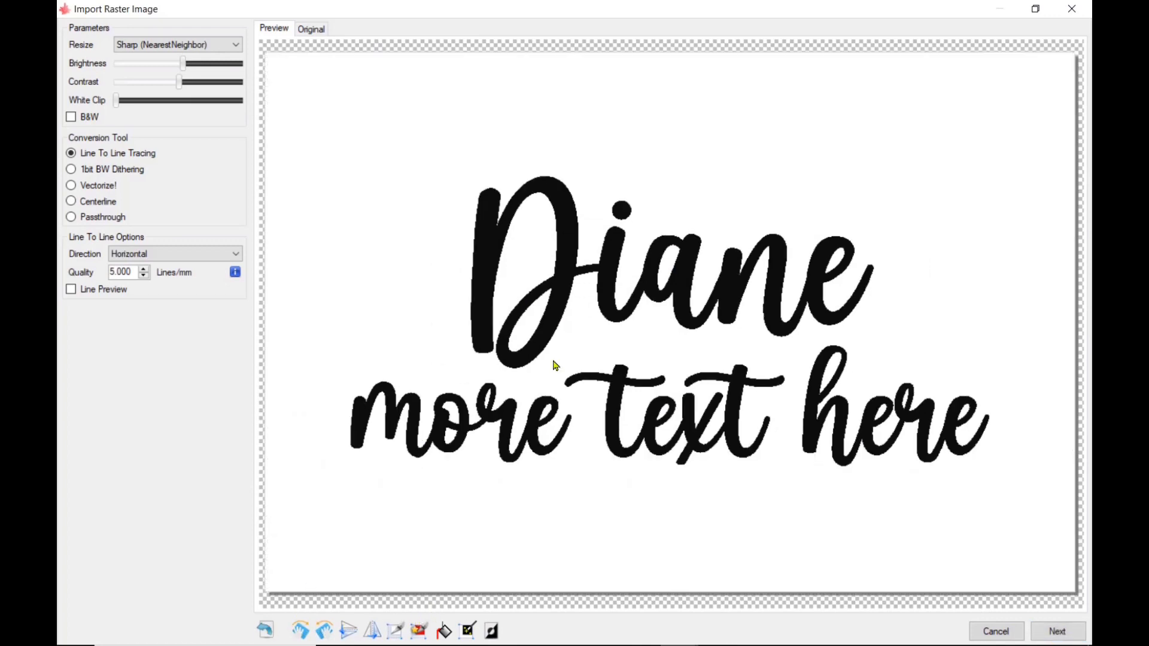
pyautogui.click(1056, 631)
pyautogui.click(477, 360)
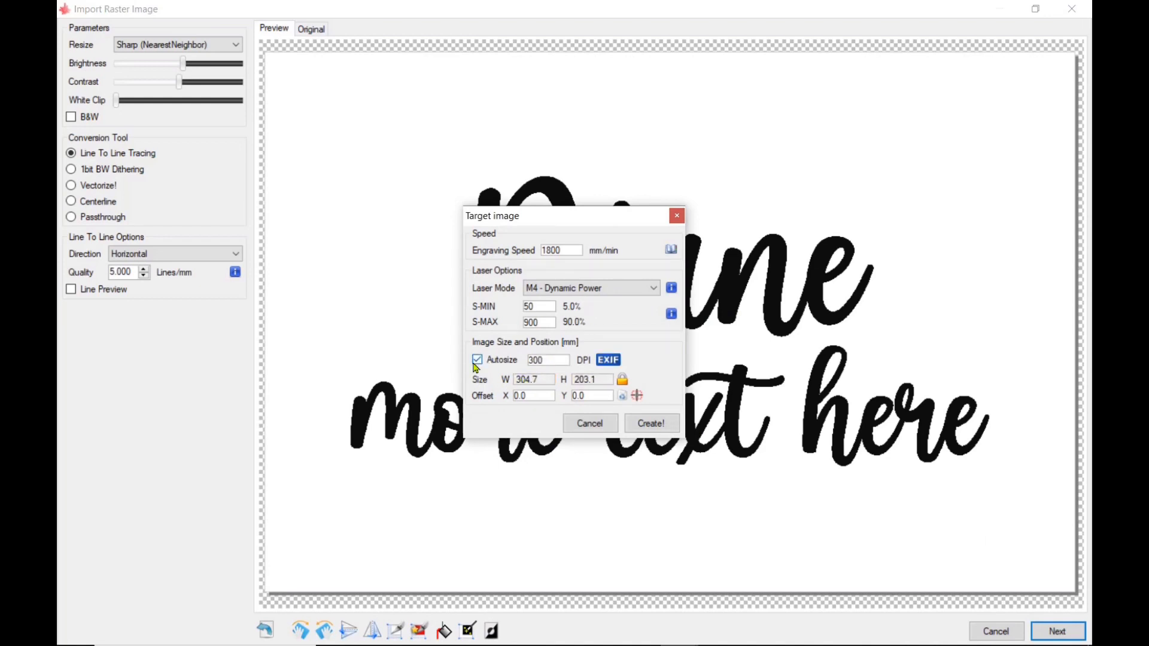
pyautogui.click(589, 426)
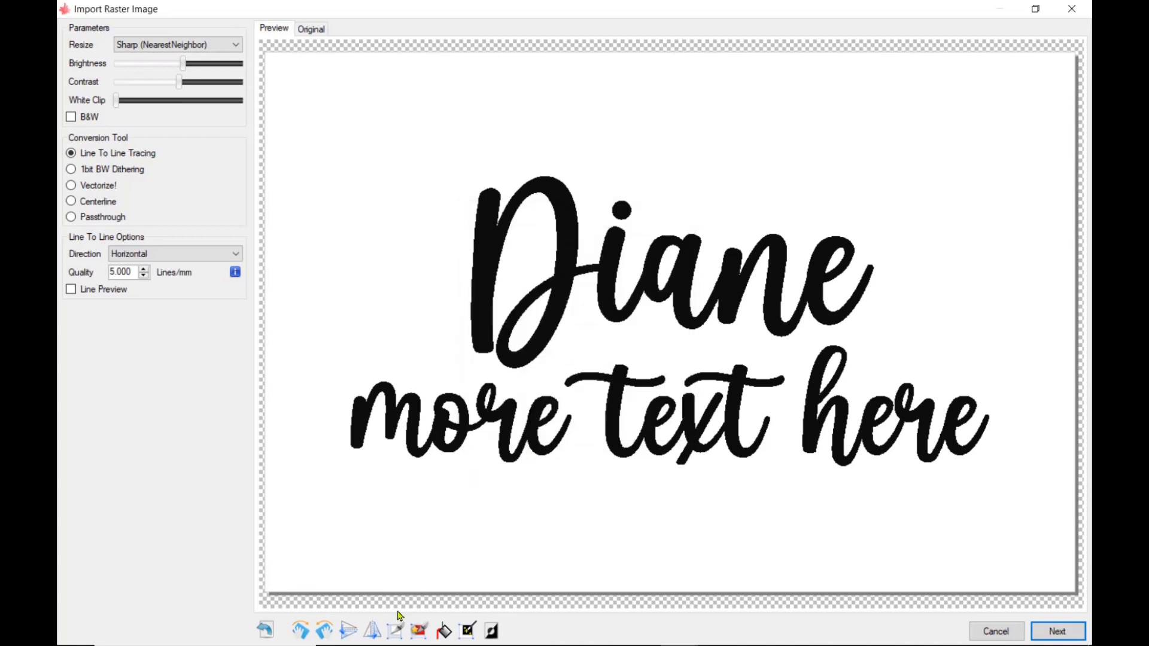
# Auto-trim the image to the text again and create its engraving job with Autosize at 300 DPI
pyautogui.click(416, 630)
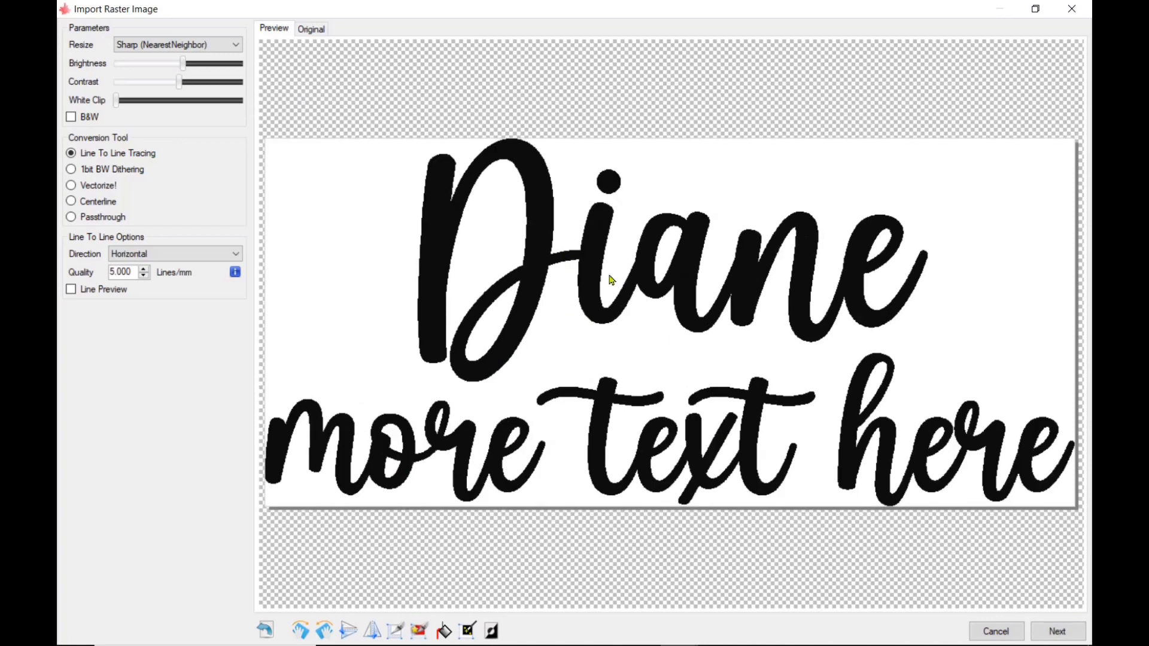
pyautogui.click(1052, 632)
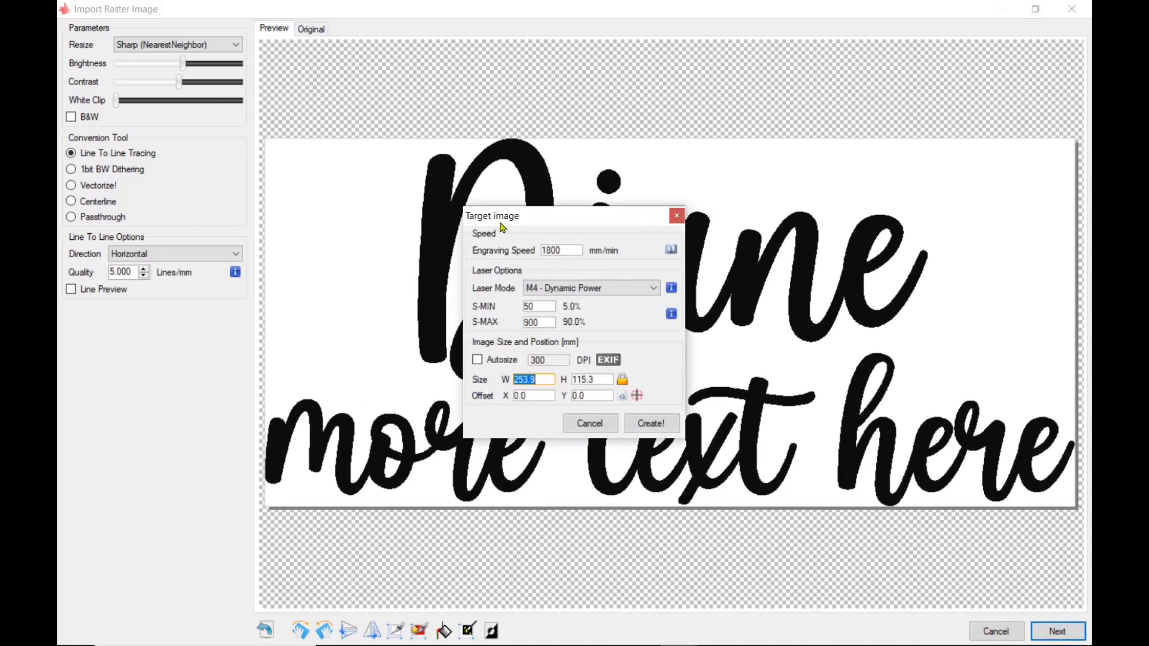
pyautogui.click(478, 361)
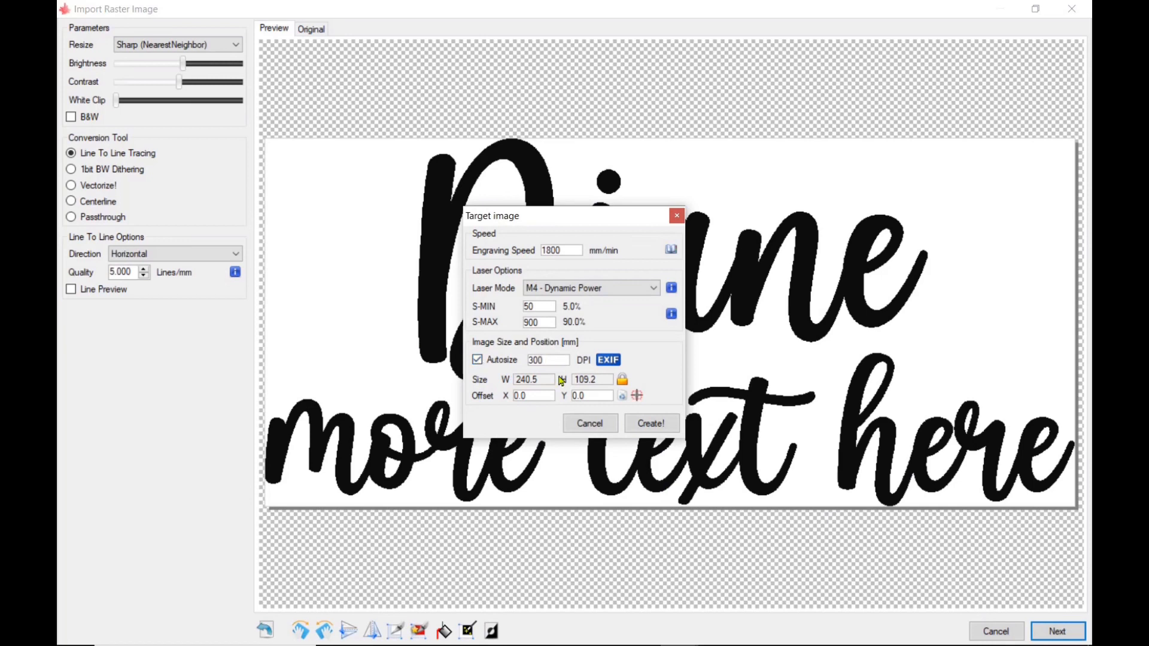
pyautogui.click(658, 426)
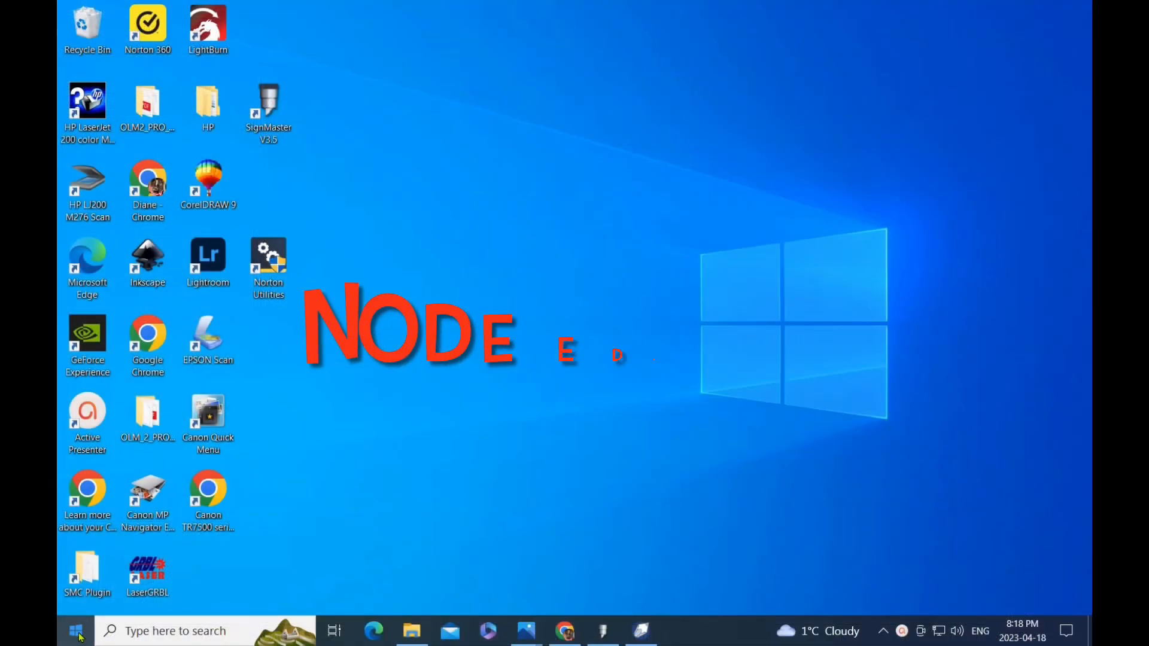
# Open the BirthMonthFlowersBouquet_Frame_Bundle.zip archive from the Downloads folder
pyautogui.press('super')
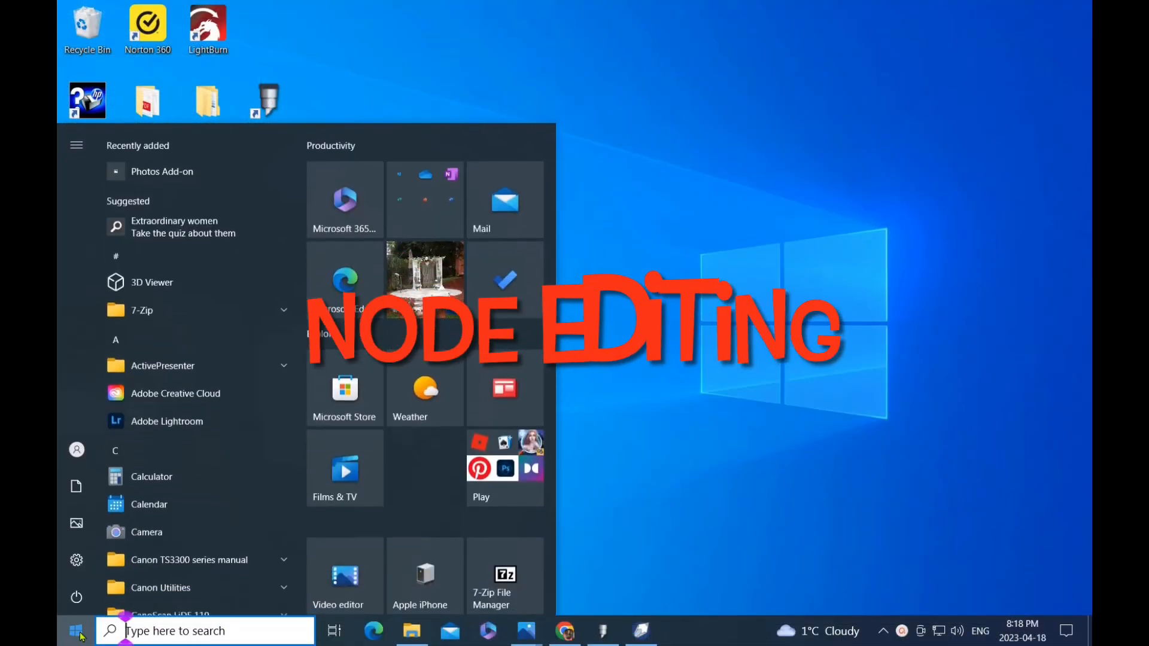
pyautogui.click(76, 486)
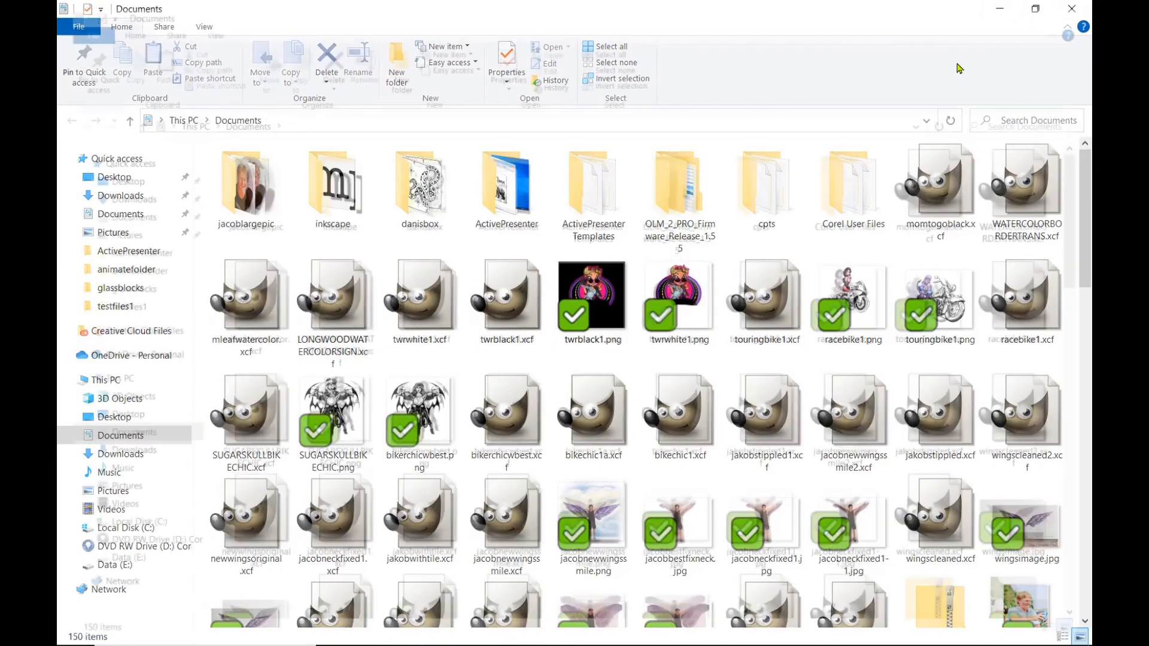
pyautogui.click(124, 200)
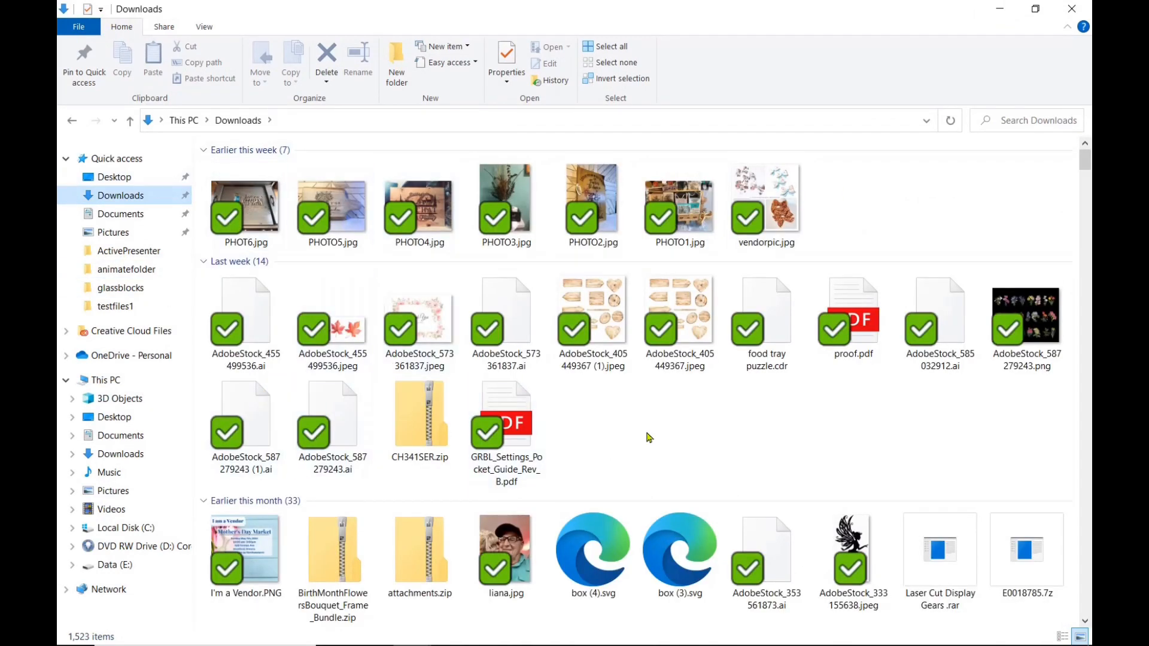
pyautogui.scroll(-5, 635, 404)
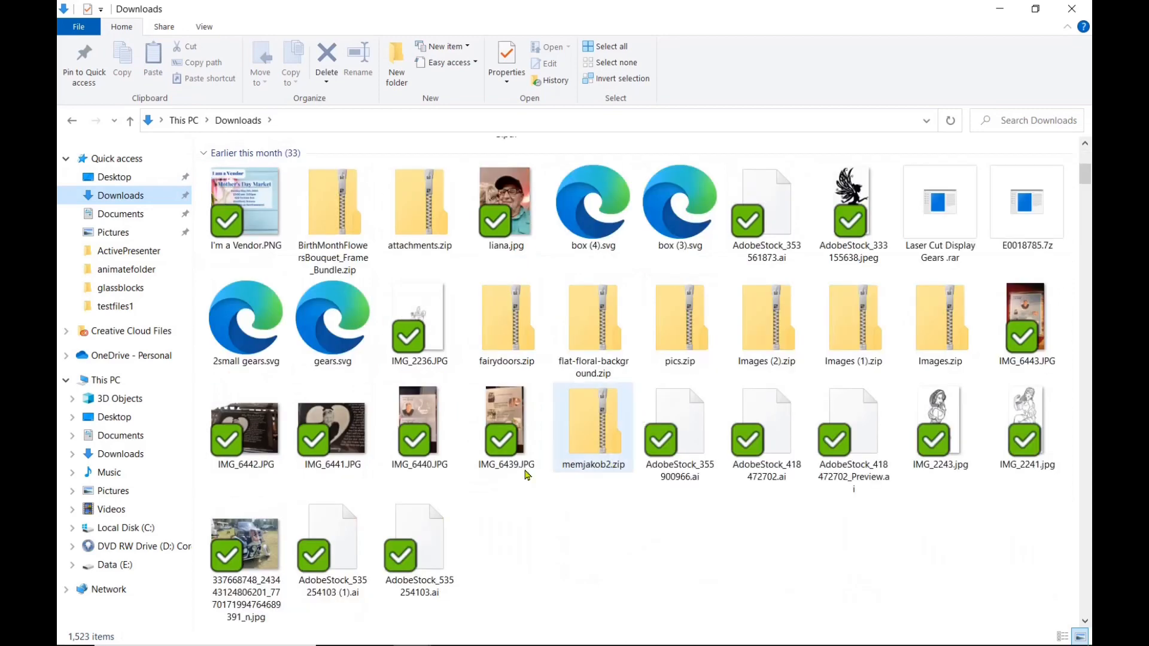
pyautogui.doubleClick(333, 212)
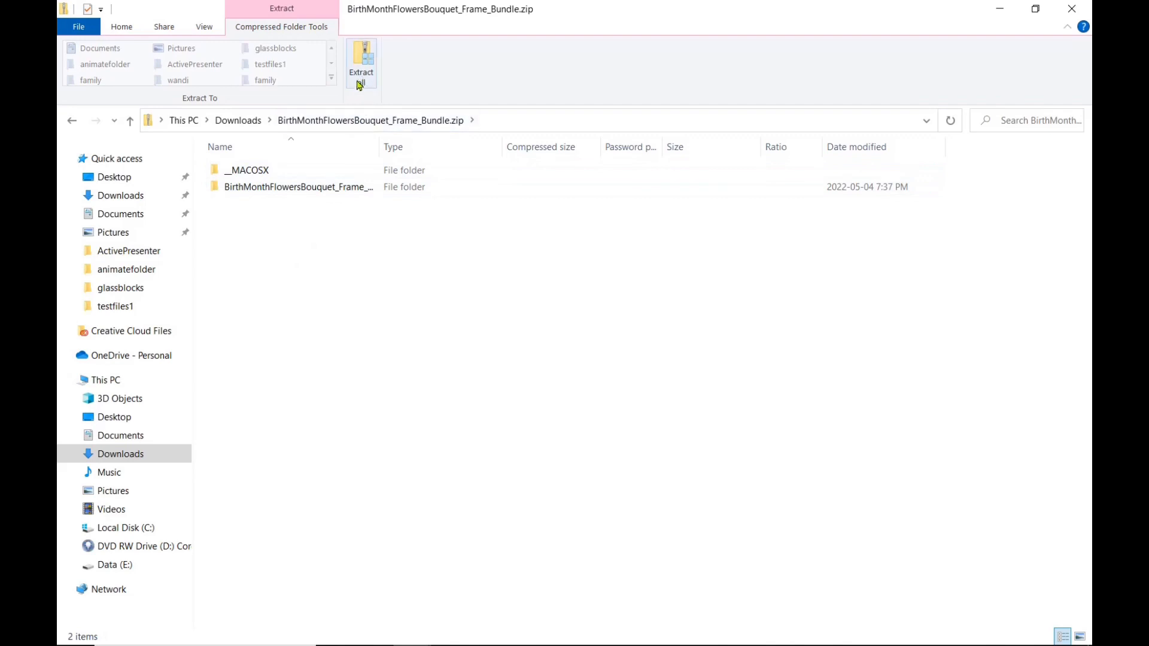
# Extract the whole archive to E:\User\Documents\SignMaster Files\flowers, skipping files that already exist, and close the folder windows
pyautogui.click(366, 74)
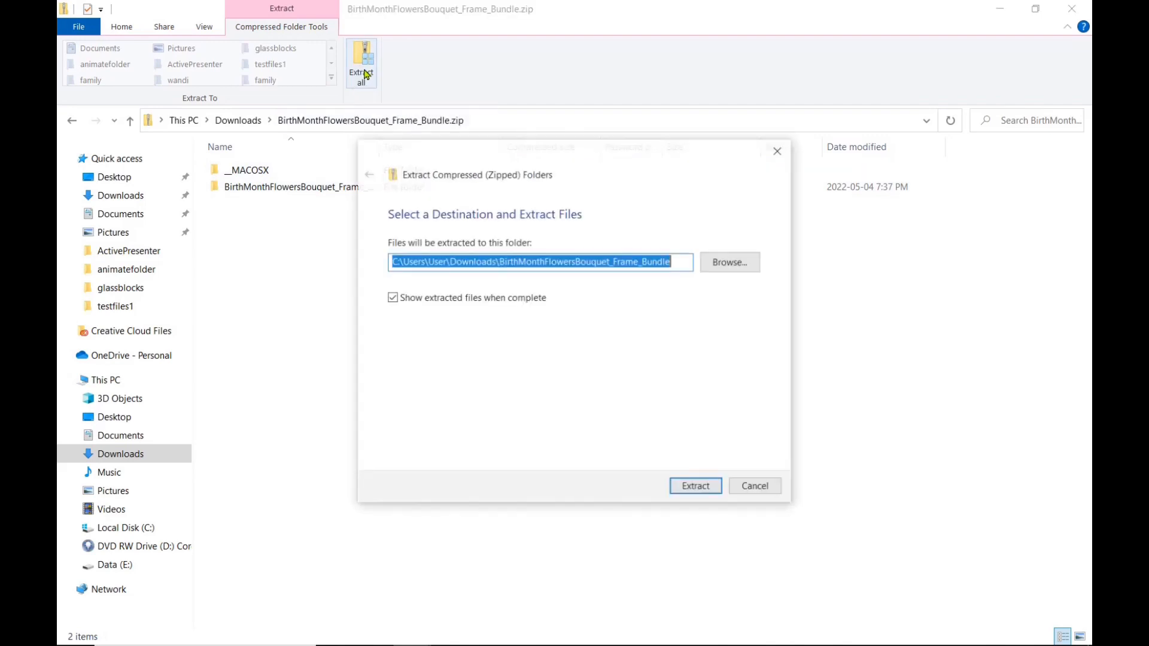
pyautogui.click(740, 267)
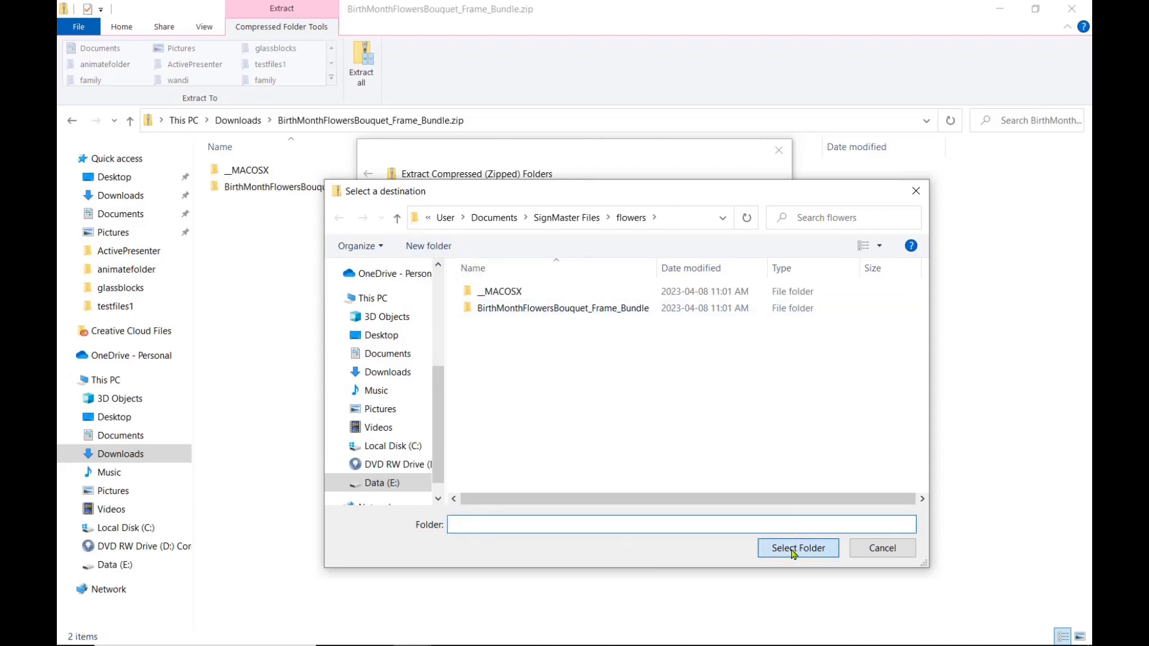
pyautogui.click(795, 552)
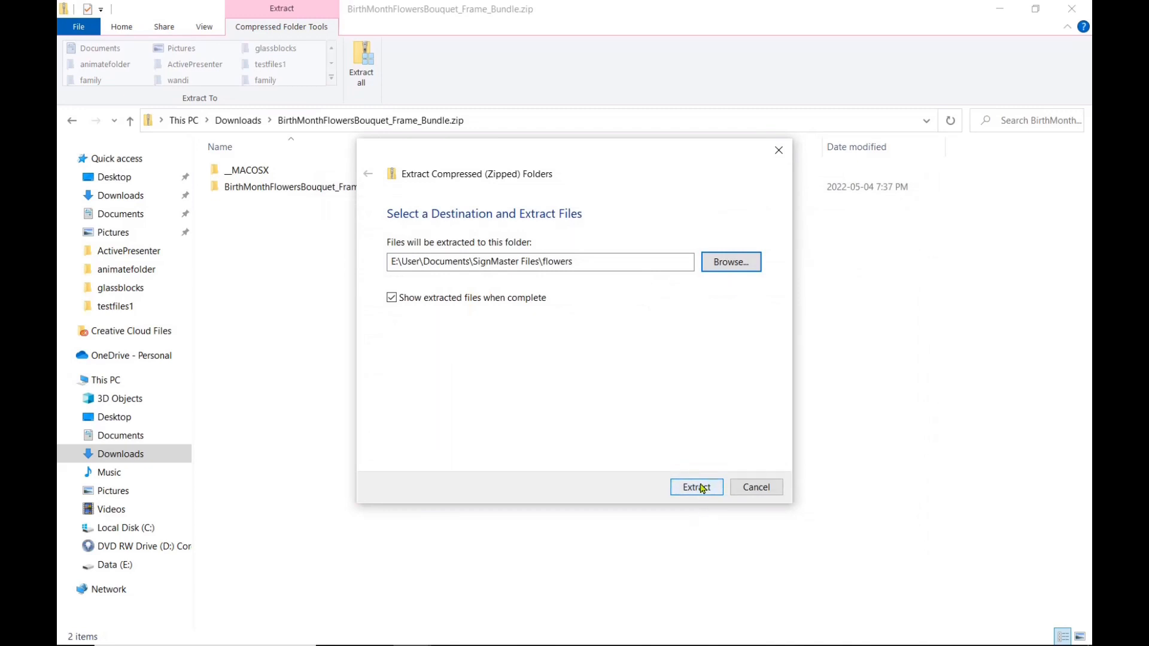
pyautogui.click(704, 487)
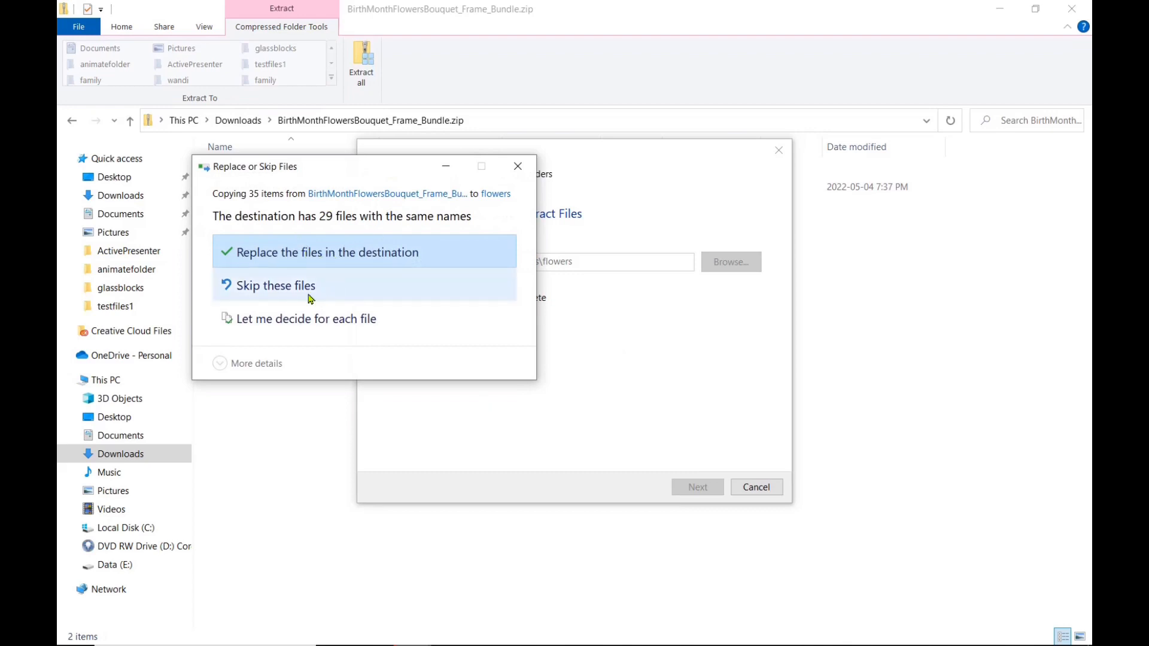
pyautogui.click(311, 299)
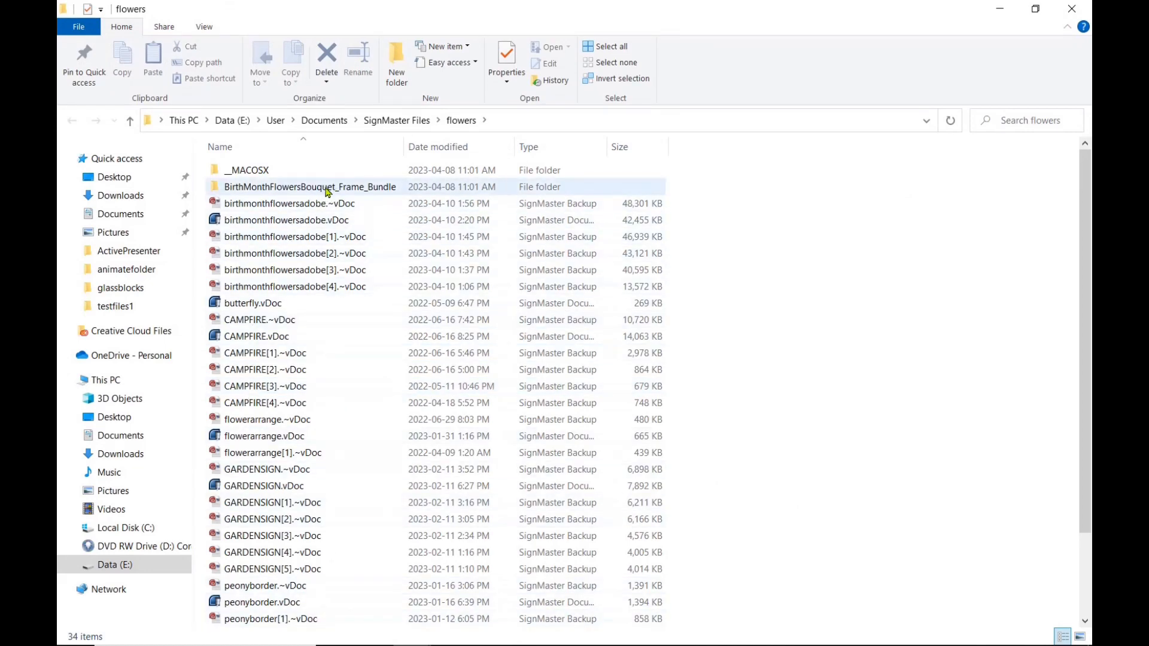
pyautogui.click(1073, 9)
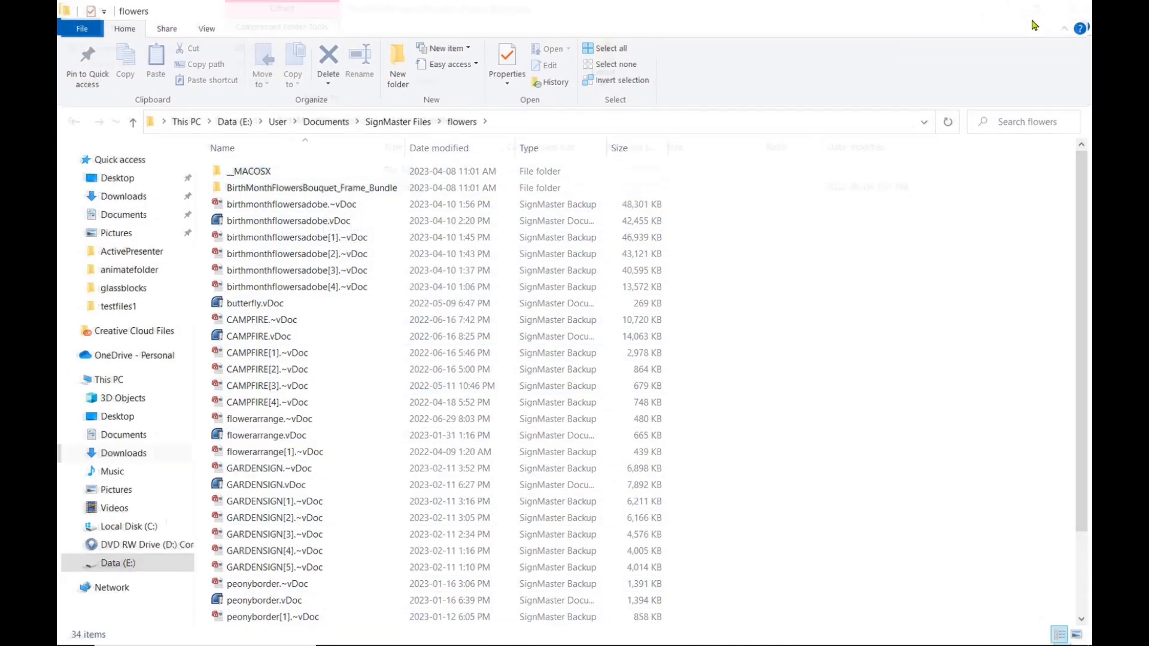
pyautogui.click(1072, 8)
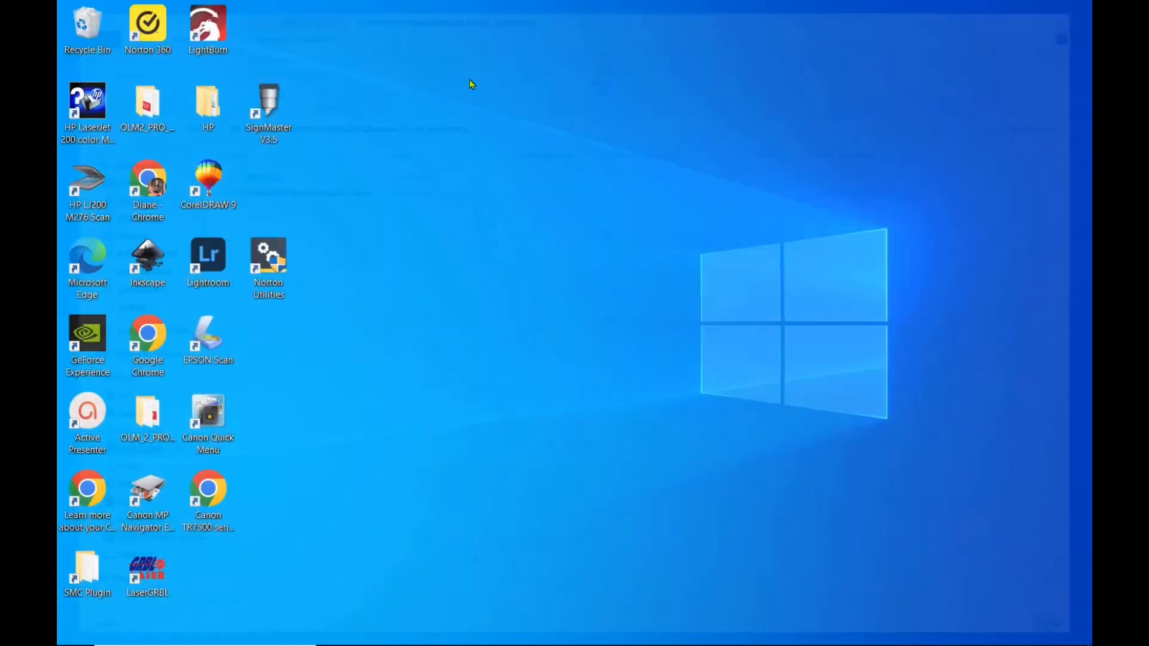
# Switch to the CorelDRAW 12 drawing and set its display mode to Wireframe
pyautogui.click(602, 640)
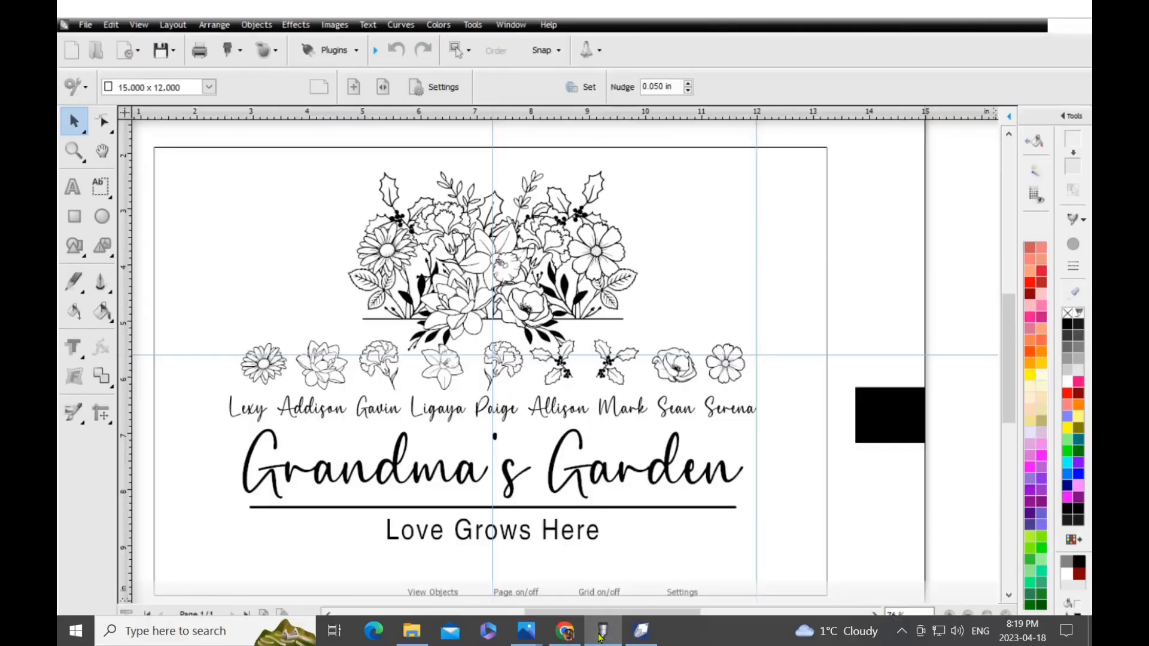
pyautogui.click(641, 639)
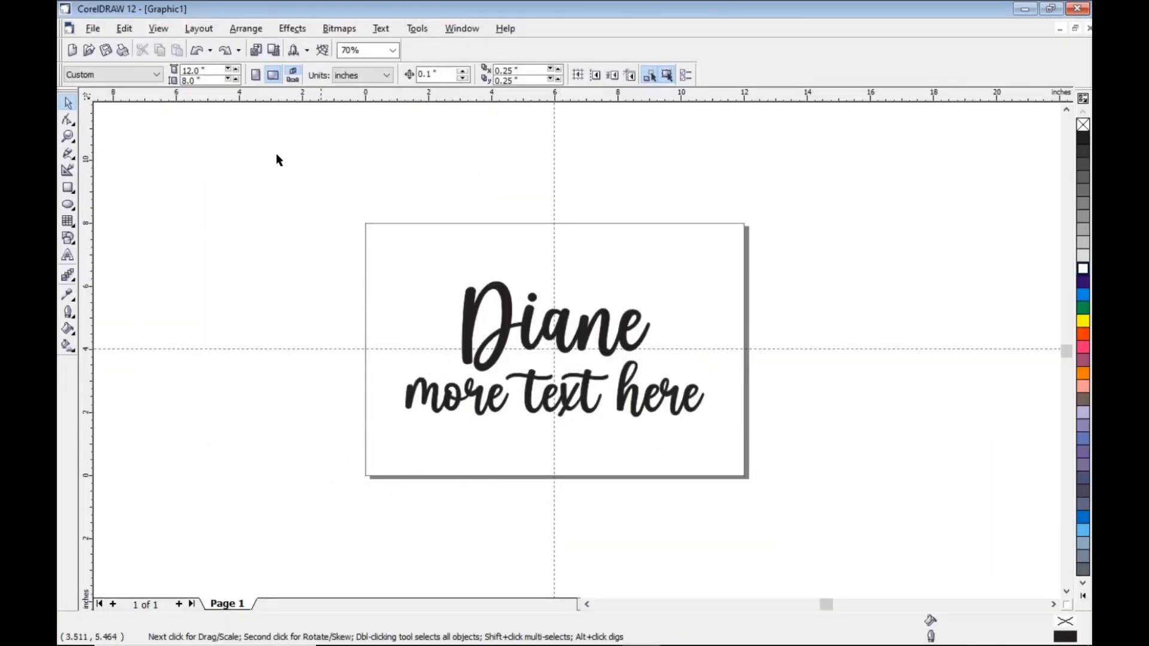
pyautogui.click(159, 28)
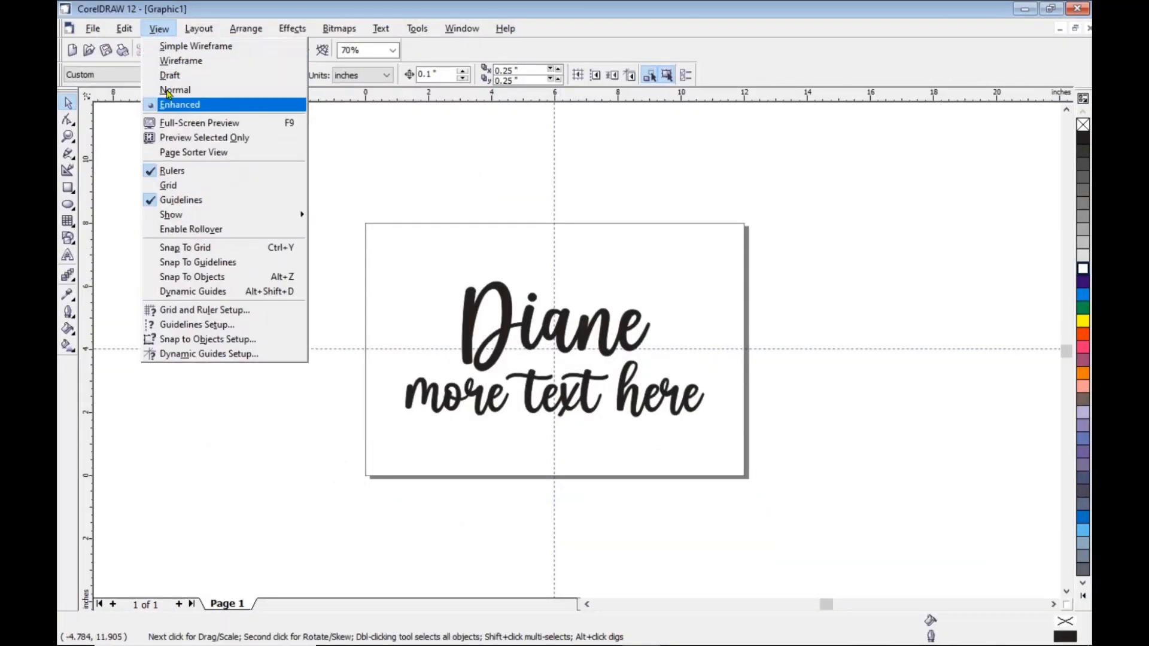
pyautogui.click(181, 61)
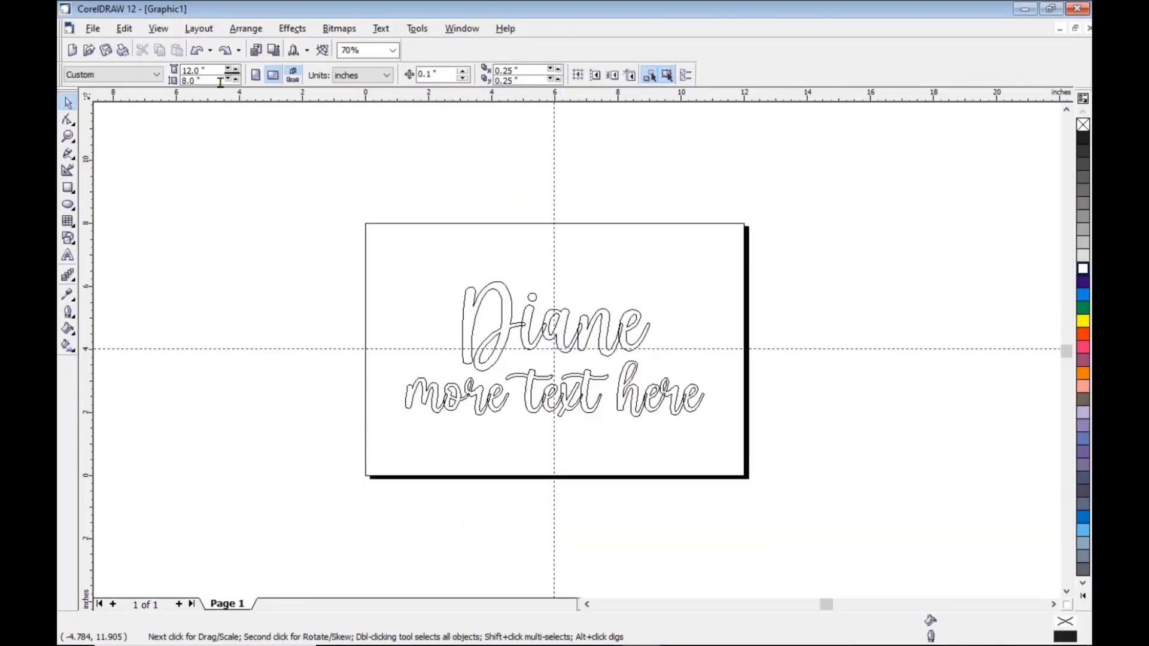
# Move the two-line text off the page to the blank area on its right, about 12 inches across, and deselect it
pyautogui.click(530, 336)
pyautogui.moveTo(554, 348); pyautogui.dragTo(928, 290)
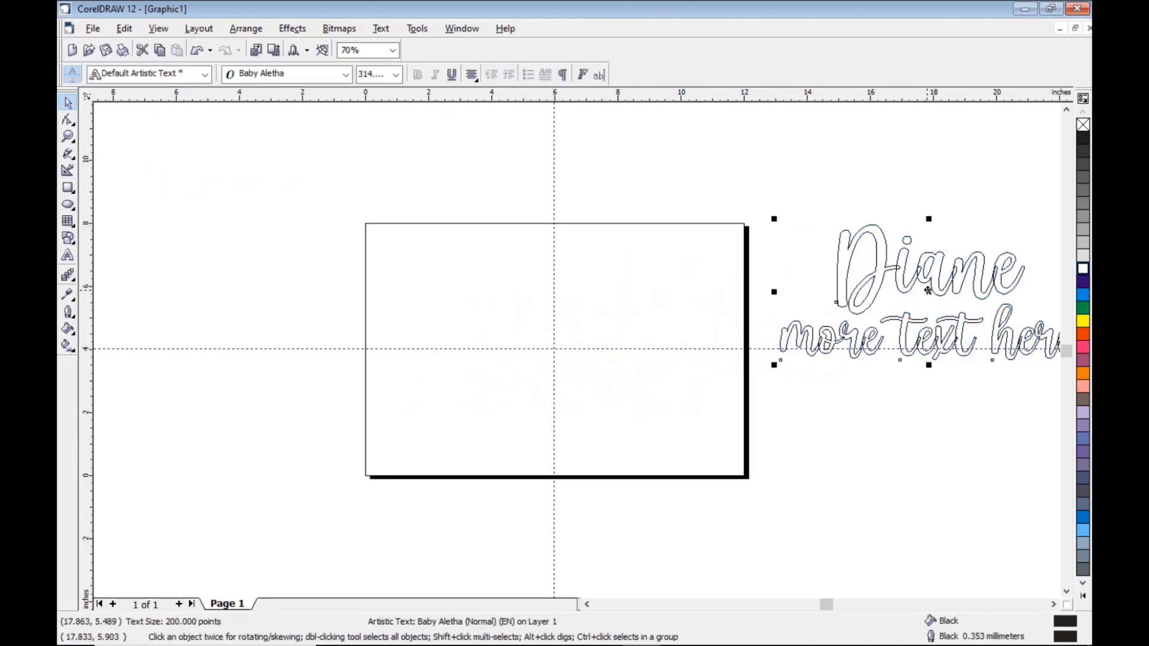
pyautogui.click(785, 185)
# Import 04_Daisy_Flower_Frame.svg from the bundle's SVG folder as Scalable Vector Graphics and place it on the left half of the page
pyautogui.click(93, 29)
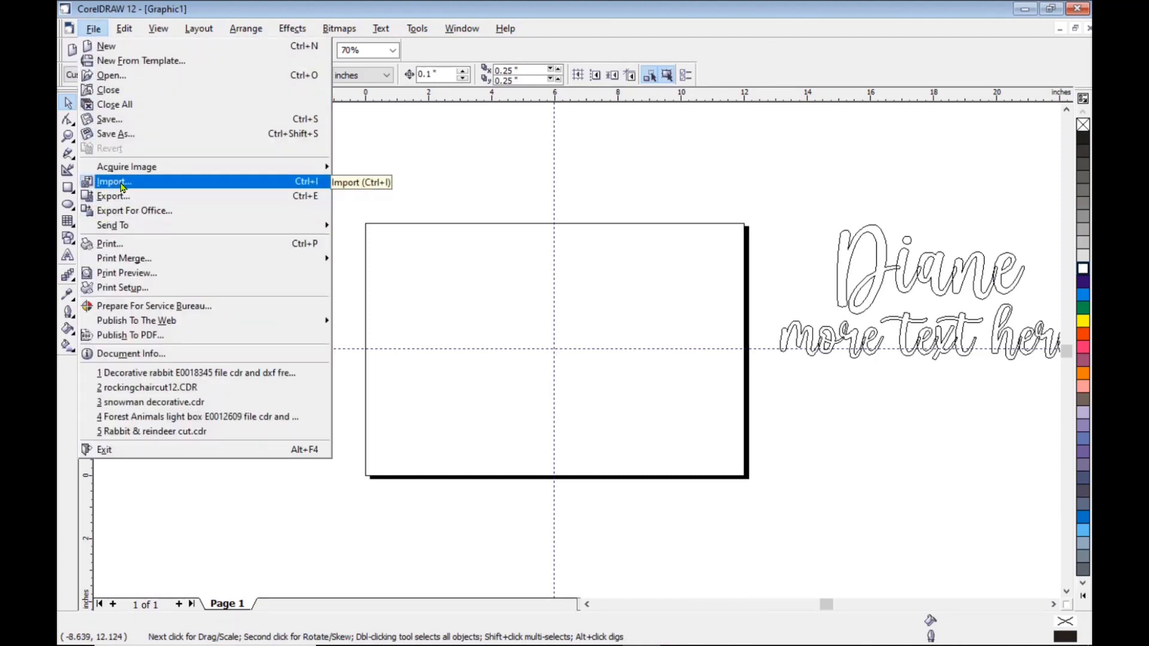
pyautogui.click(122, 186)
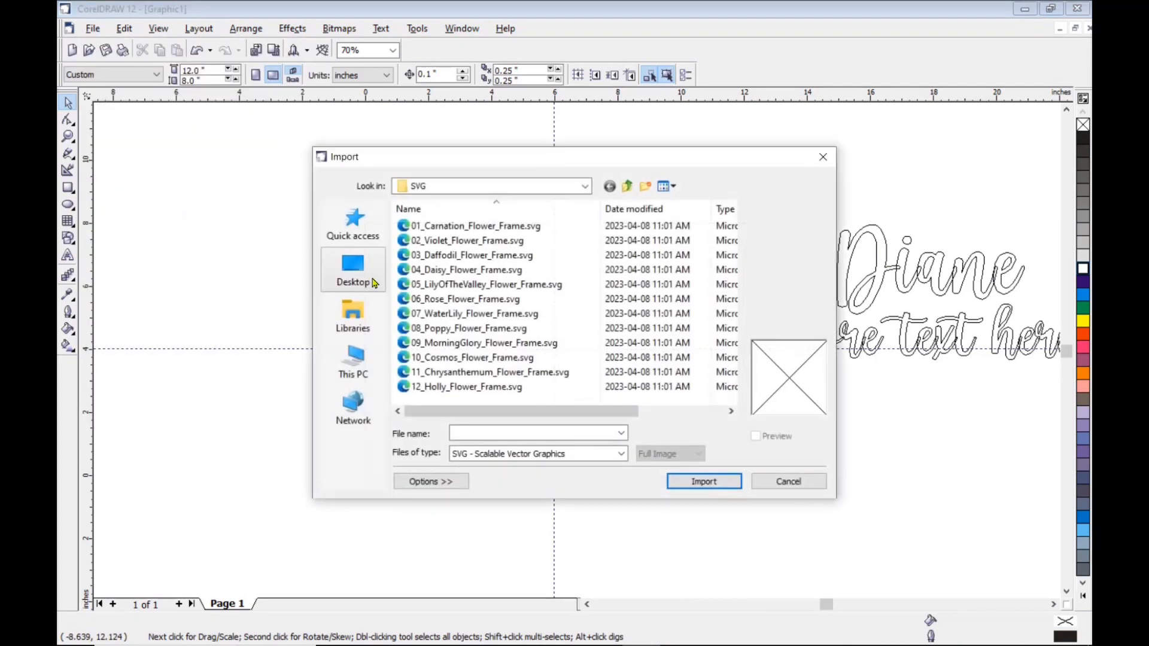
pyautogui.click(622, 454)
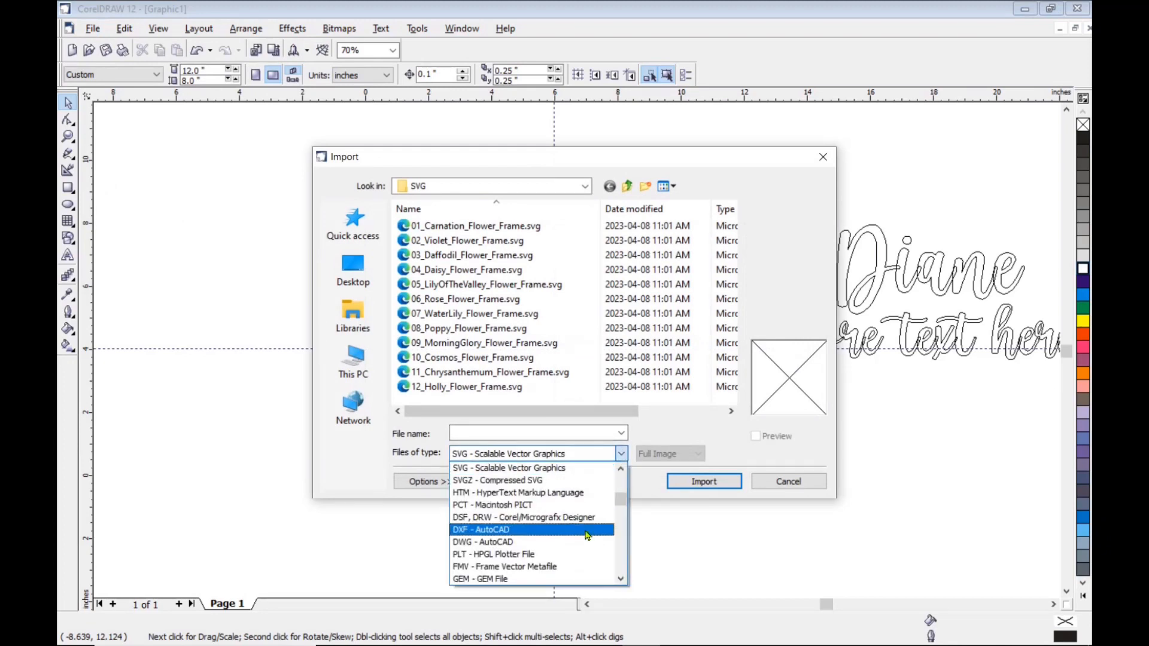
pyautogui.click(548, 474)
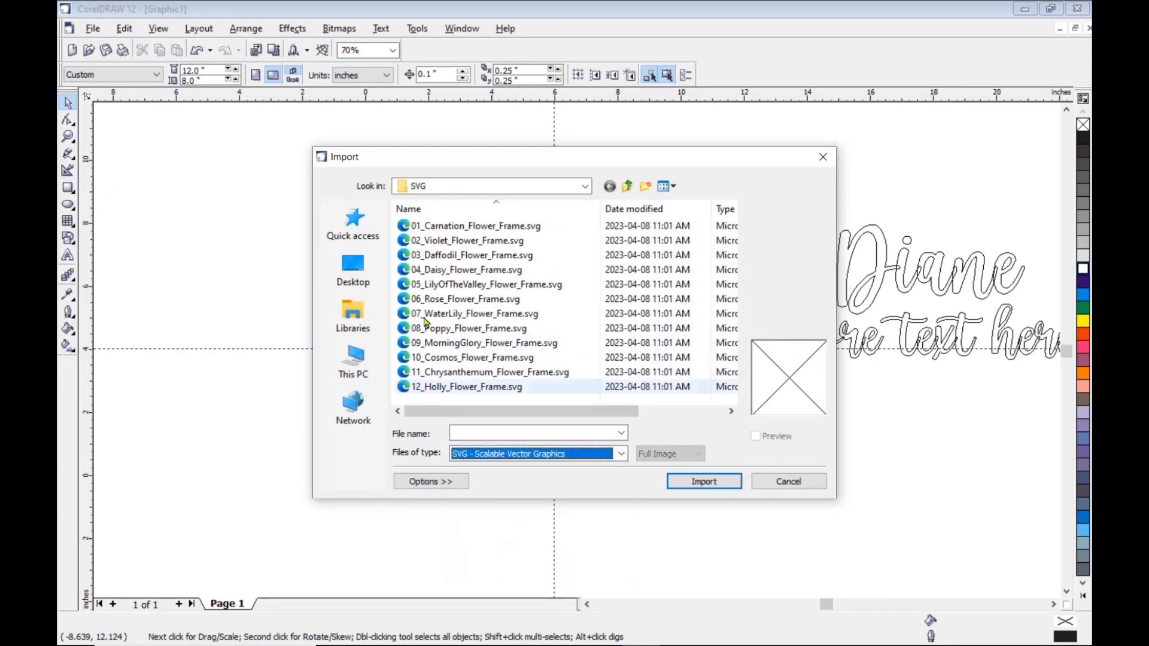
pyautogui.click(585, 187)
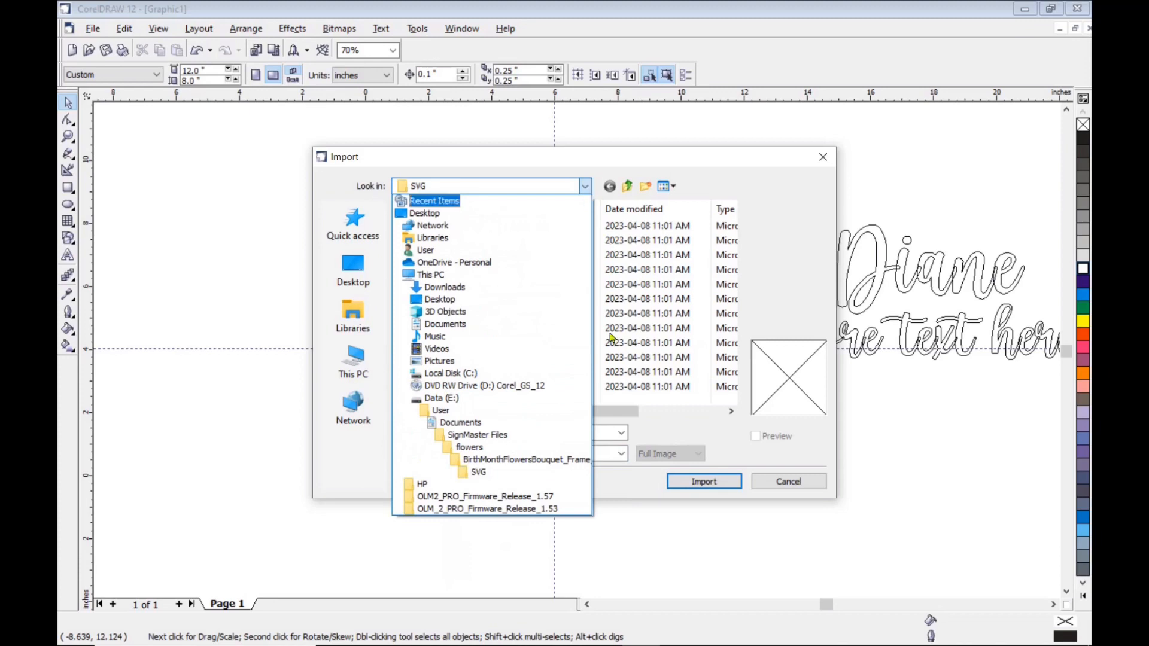
pyautogui.click(482, 473)
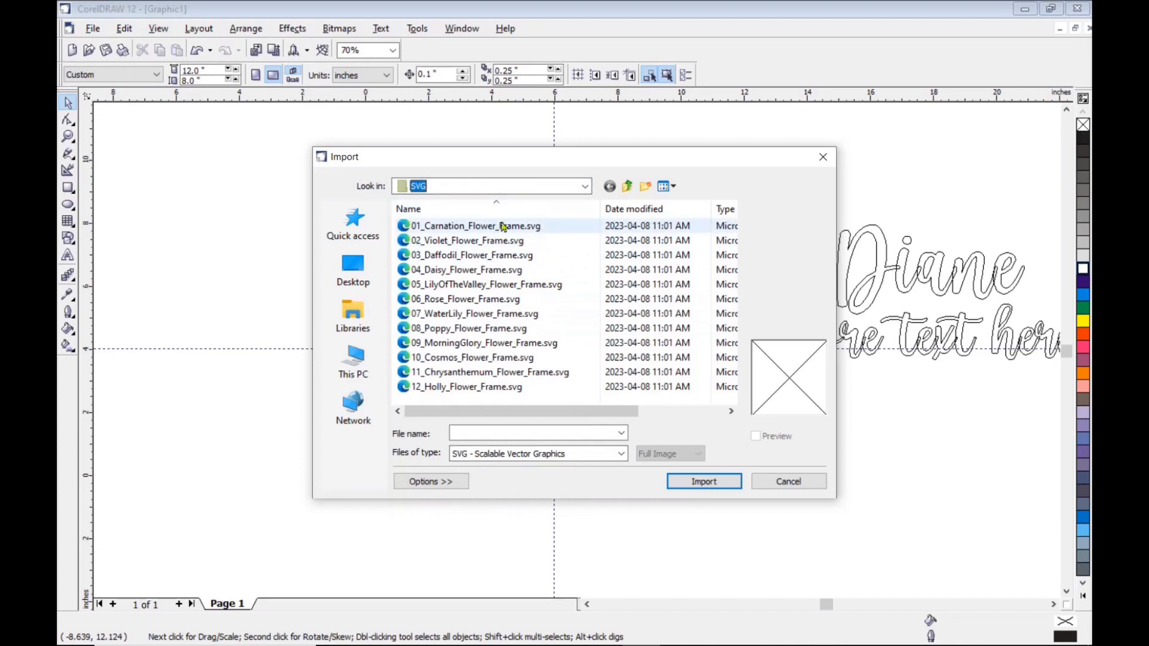
pyautogui.click(484, 270)
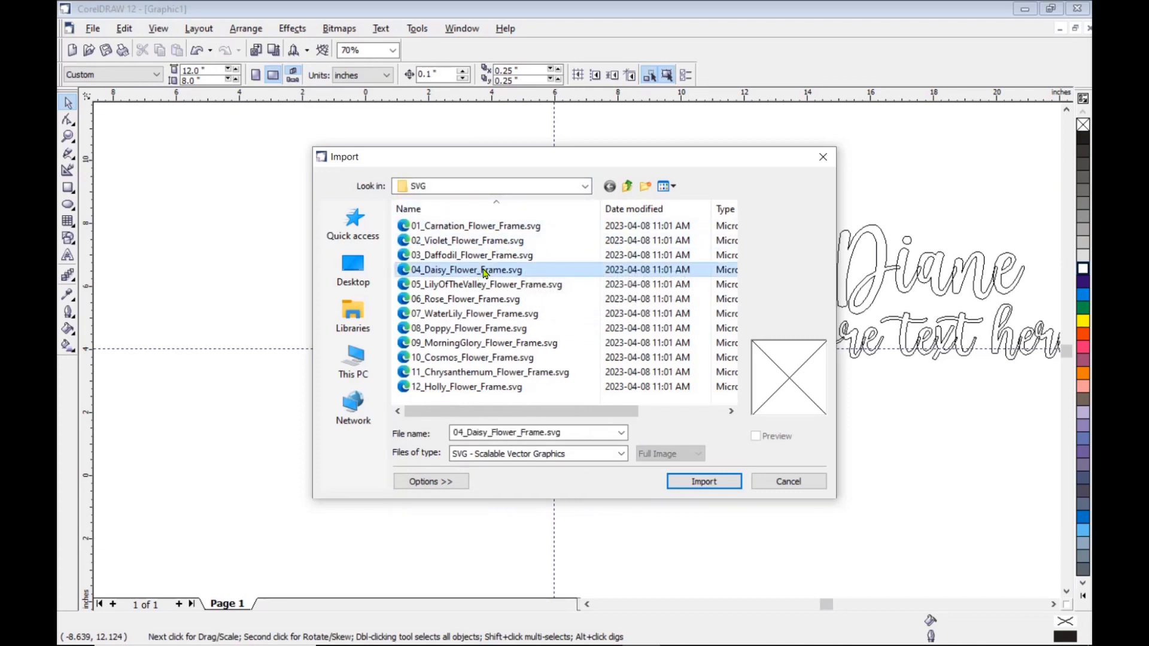
pyautogui.click(704, 482)
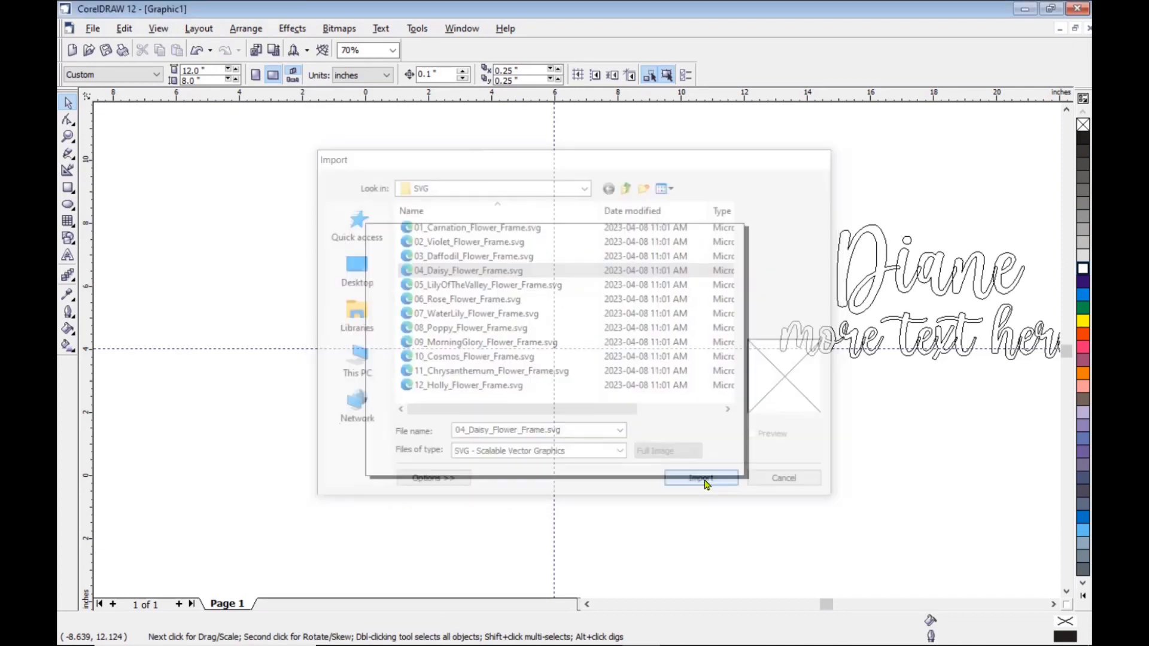
pyautogui.click(399, 264)
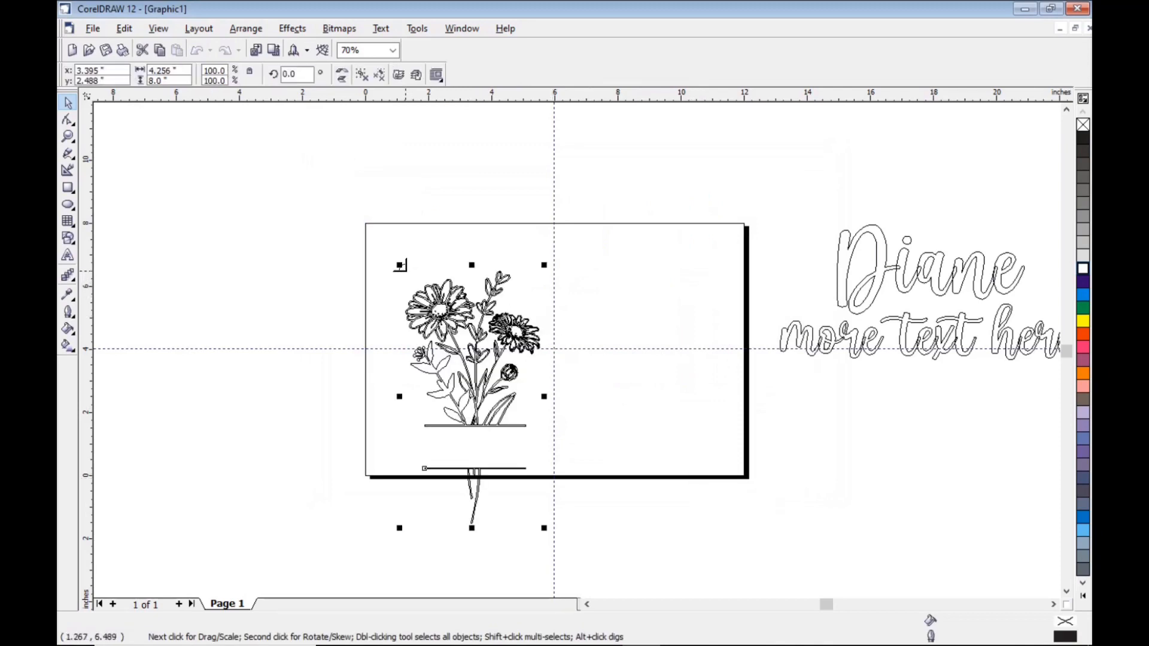
# Set the display mode to Enhanced and move the daisy frame up and left, centred at about 2.7 by 3.9 inches
pyautogui.click(158, 28)
pyautogui.click(175, 106)
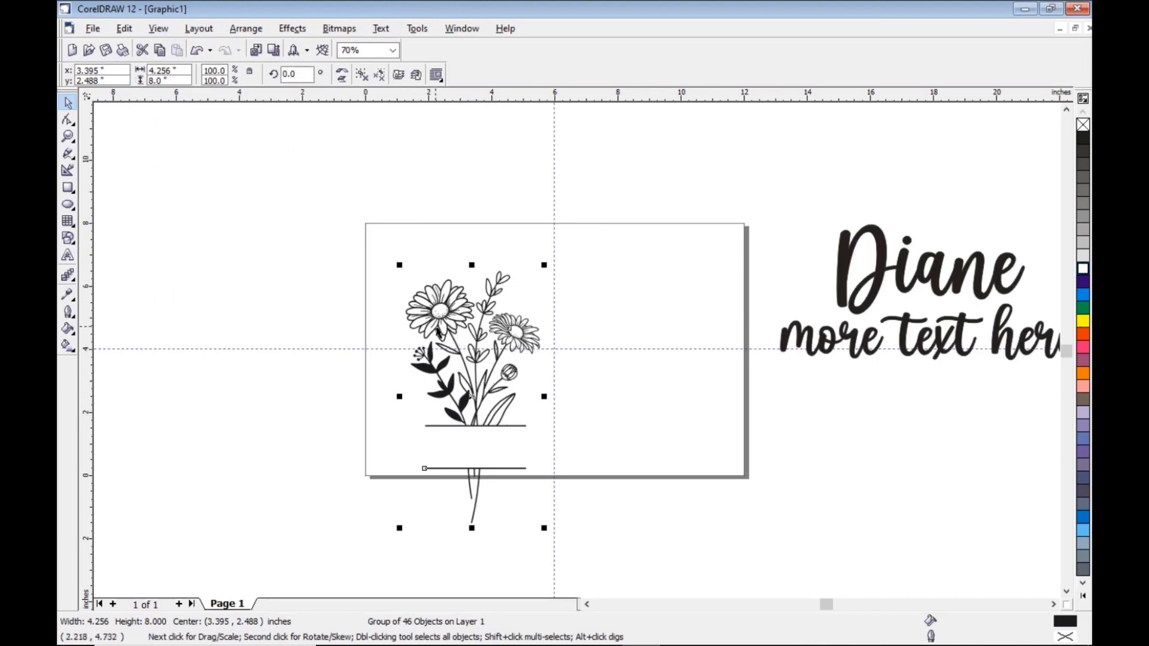
pyautogui.moveTo(473, 394); pyautogui.dragTo(451, 351)
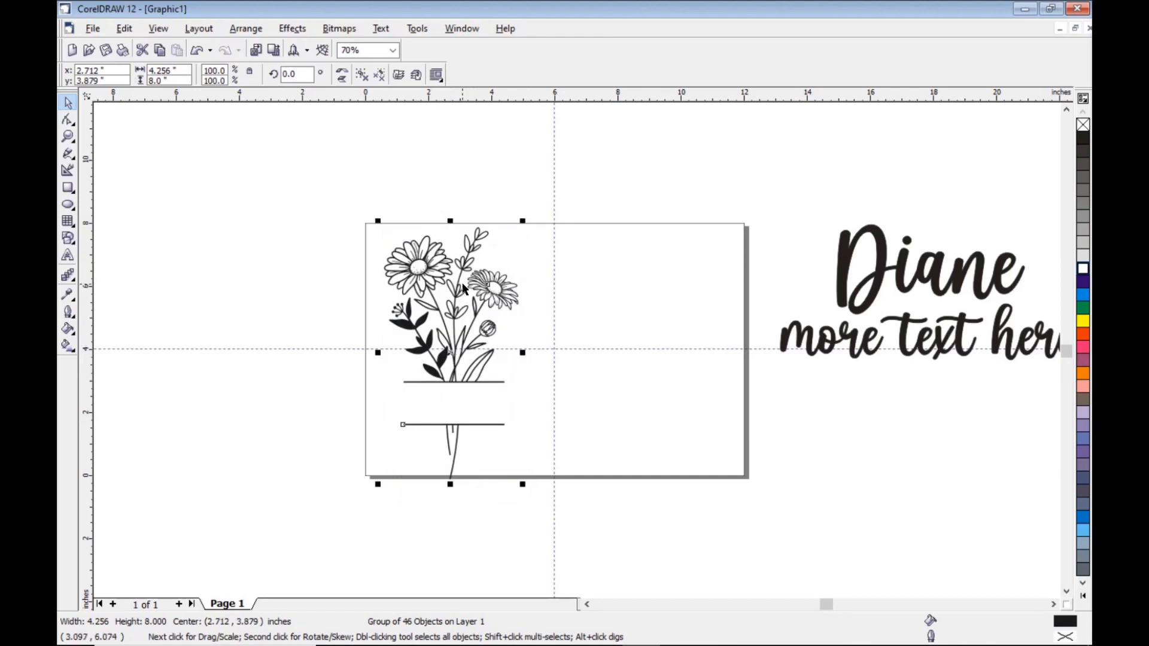
# Ungroup the imported daisy frame into its individual curves and deselect them
pyautogui.click(396, 322)
pyautogui.click(407, 329)
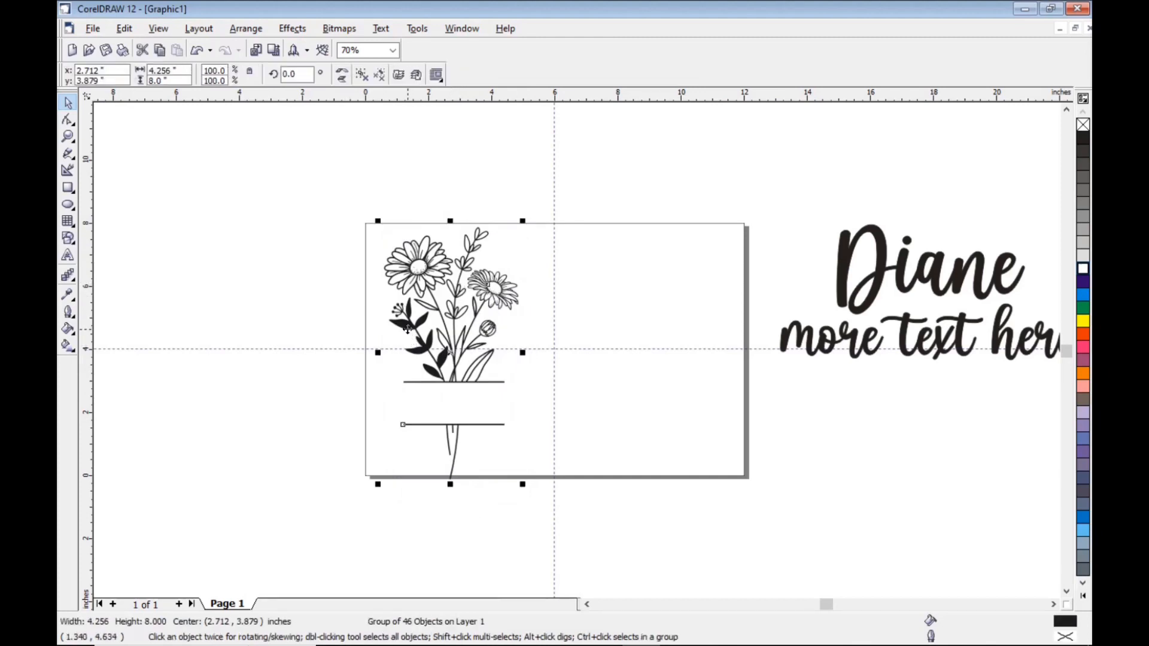
pyautogui.click(241, 32)
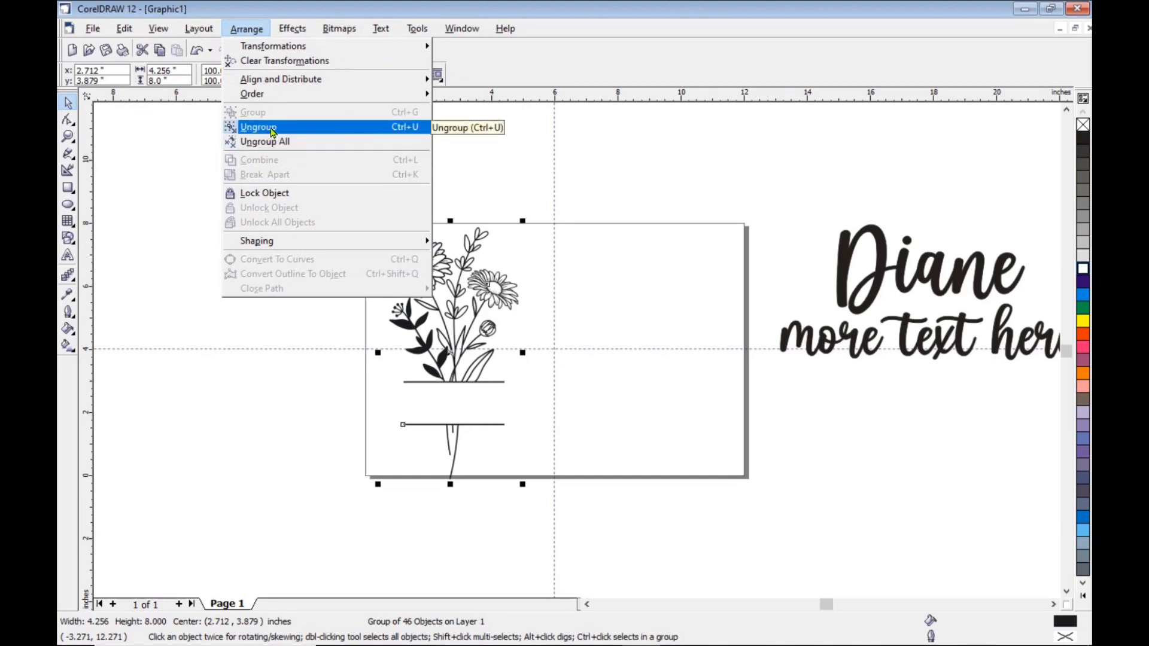
pyautogui.click(269, 127)
pyautogui.click(274, 274)
# Move the main flower curve left, about 4.5 inches, to inspect the separate pieces it leaves on the page
pyautogui.click(404, 333)
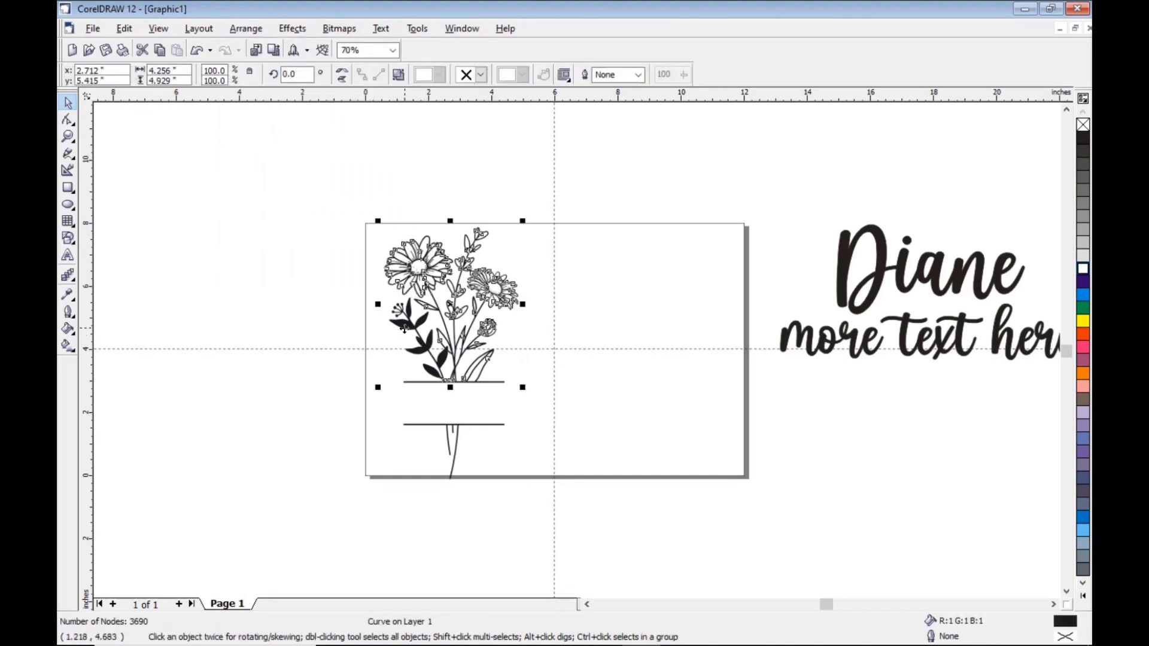
pyautogui.moveTo(405, 333); pyautogui.dragTo(263, 328)
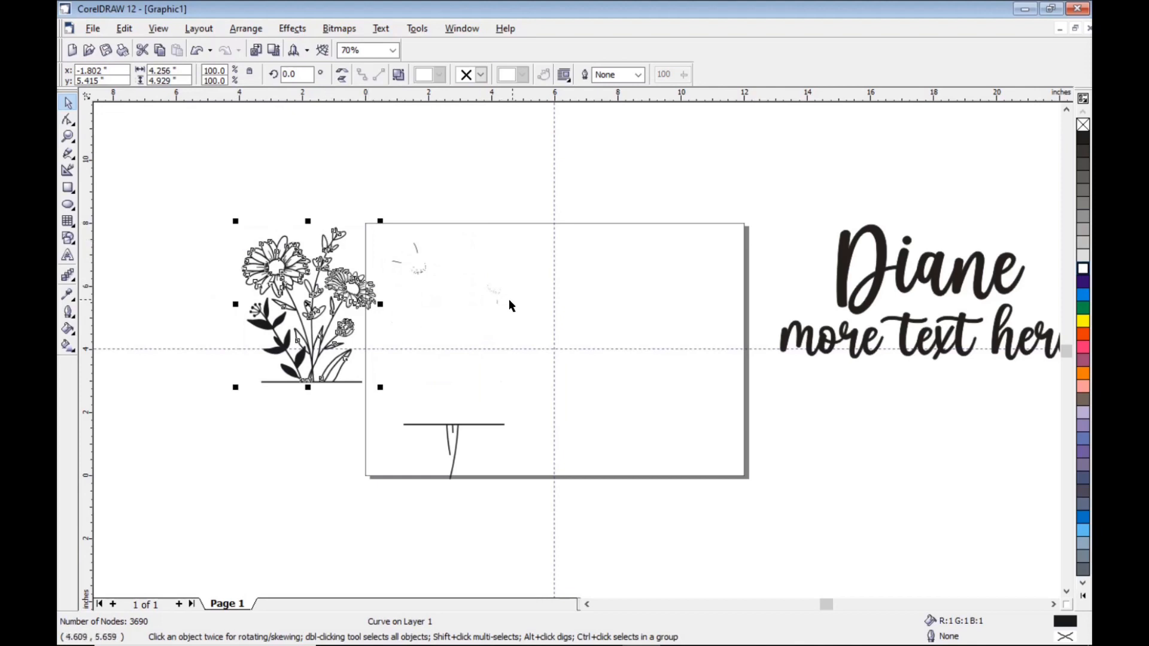
pyautogui.scroll(2, 473, 277)
pyautogui.scroll(3, 380, 261)
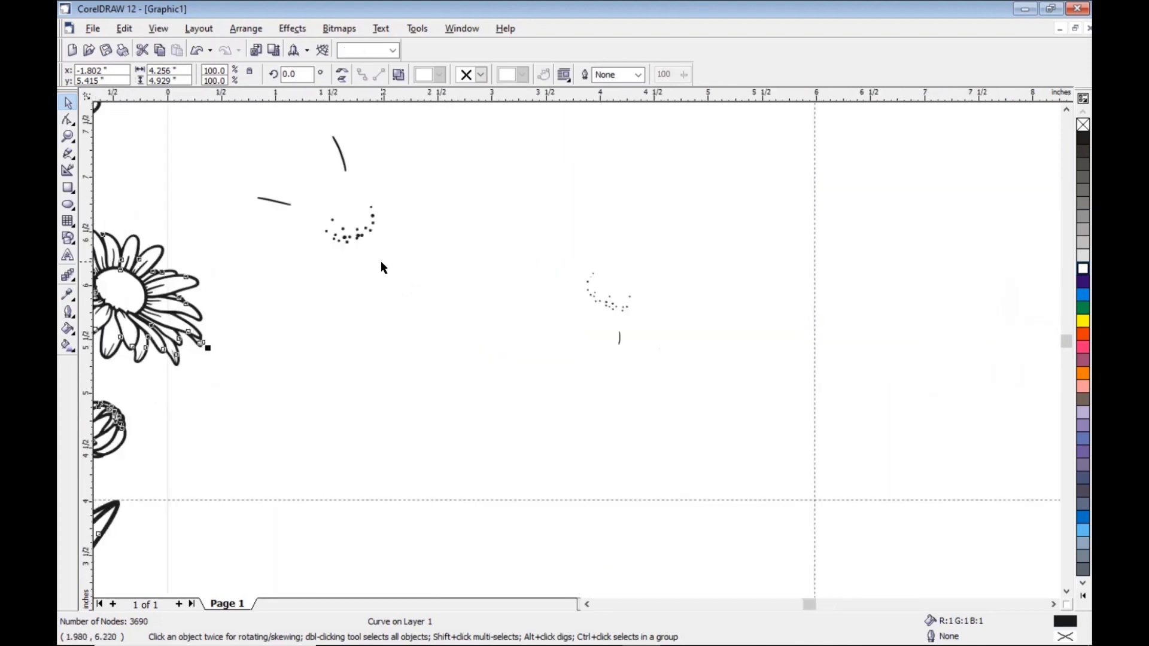
pyautogui.scroll(-5, 381, 267)
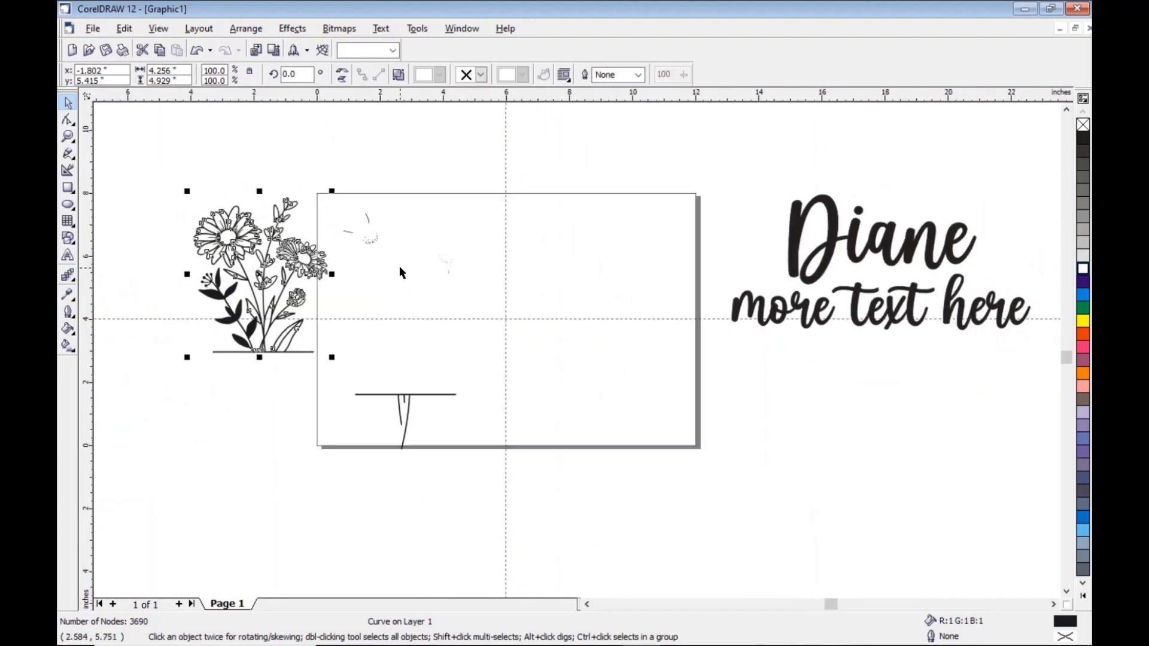
# Undo the move of the main flower curve and clear the selection
pyautogui.click(124, 28)
pyautogui.click(124, 29)
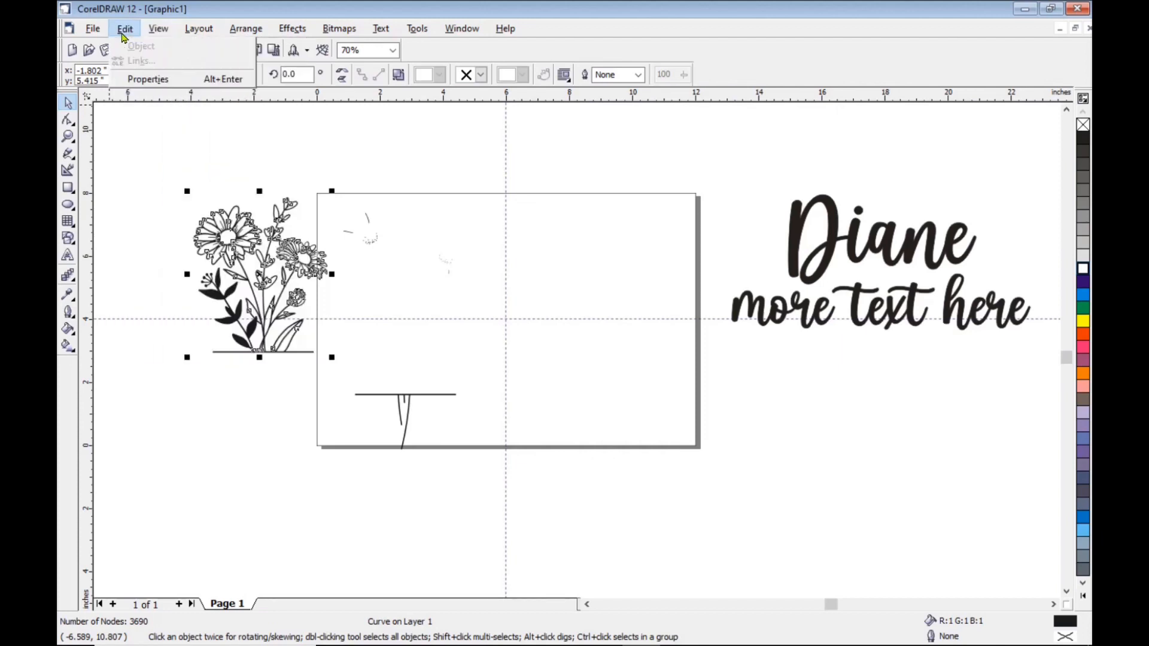
pyautogui.click(124, 28)
pyautogui.click(153, 43)
pyautogui.click(551, 413)
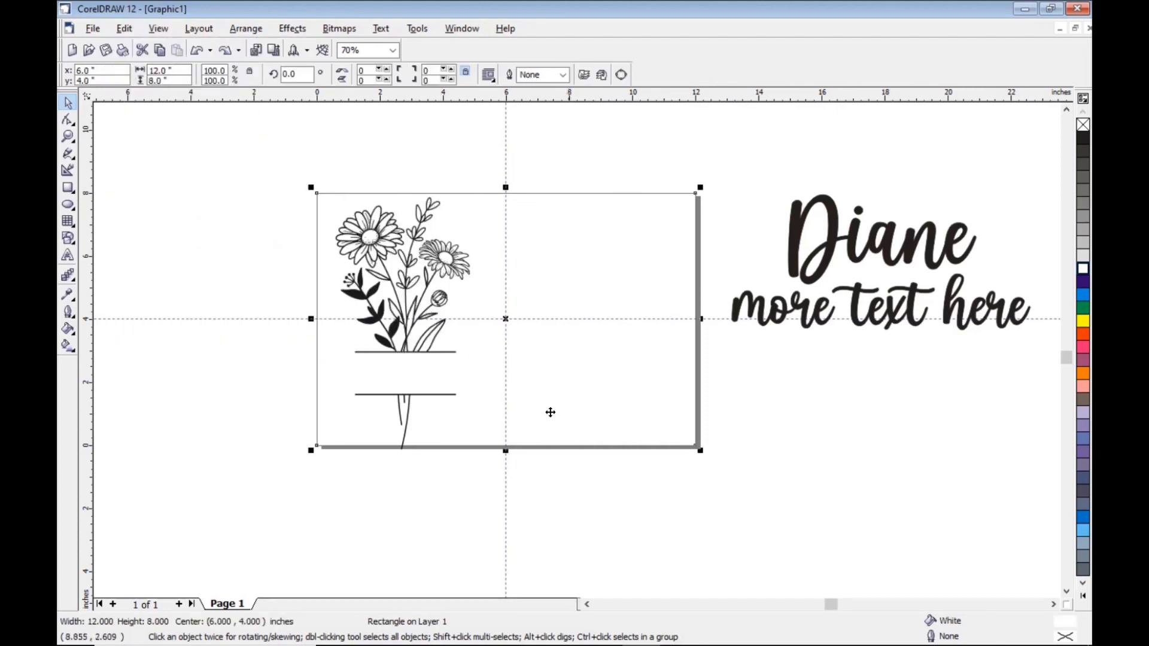
pyautogui.click(261, 371)
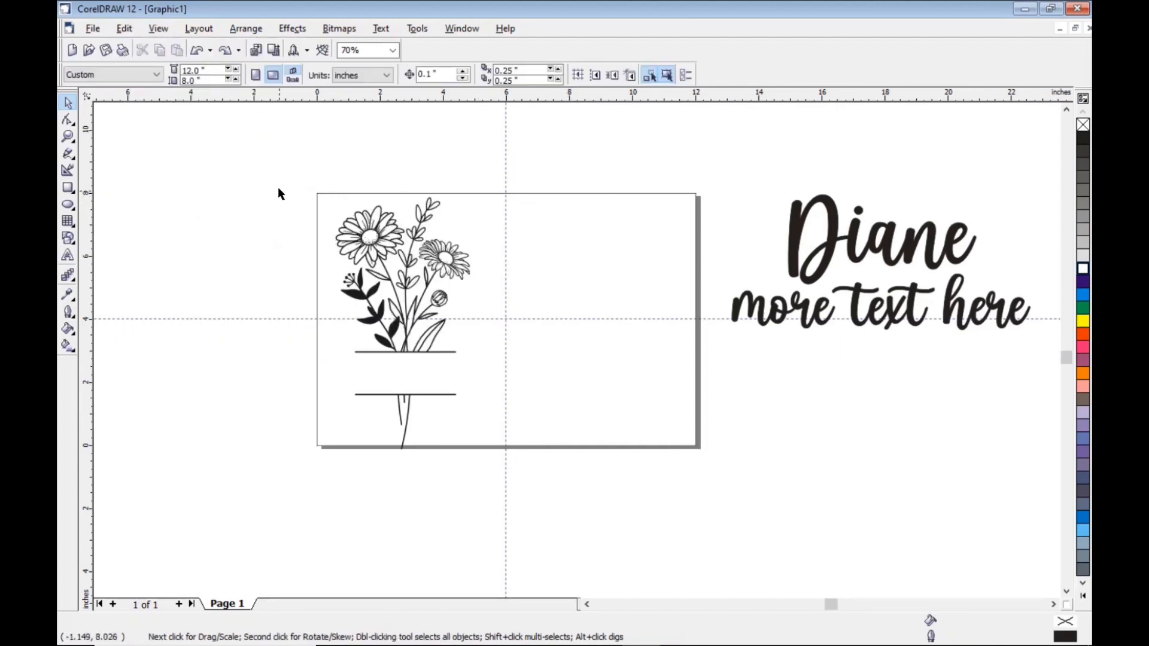
# Duplicate all the daisy frame's pieces and place the copy on the blank area left of the page
pyautogui.moveTo(278, 187); pyautogui.dragTo(533, 500)
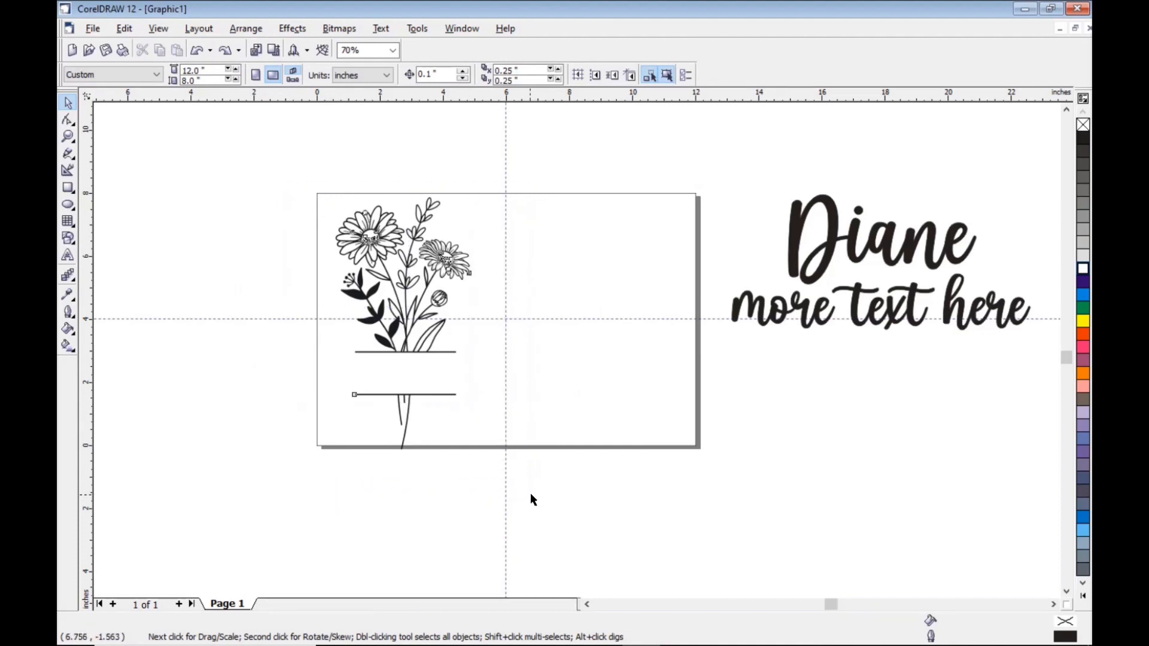
pyautogui.click(125, 30)
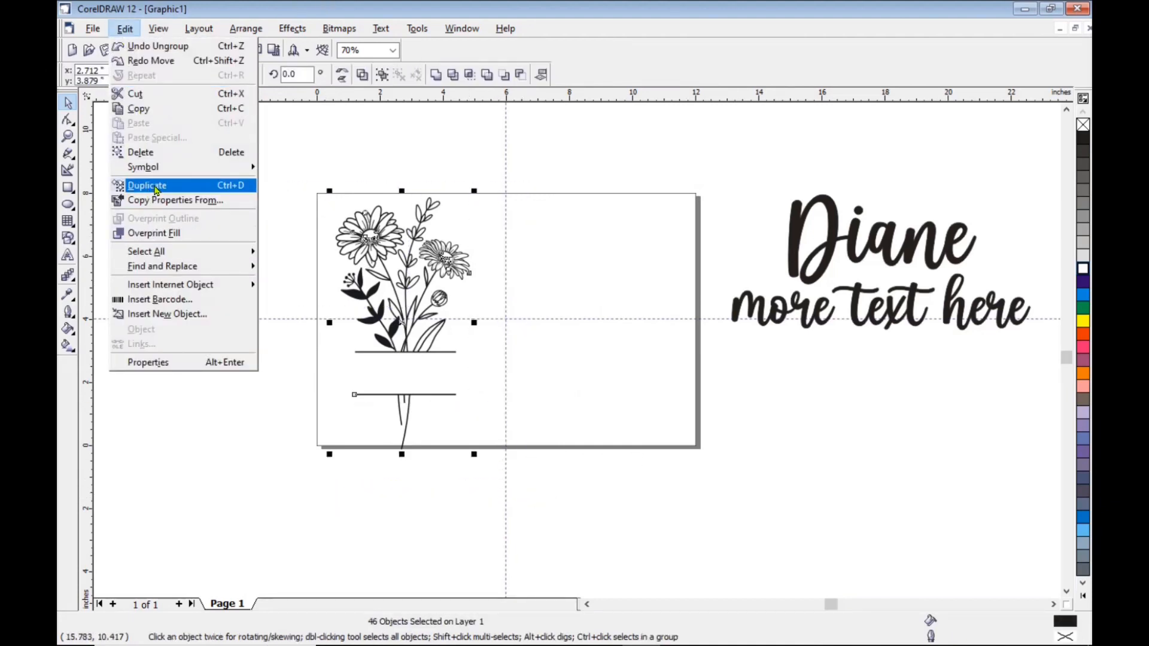
pyautogui.click(147, 186)
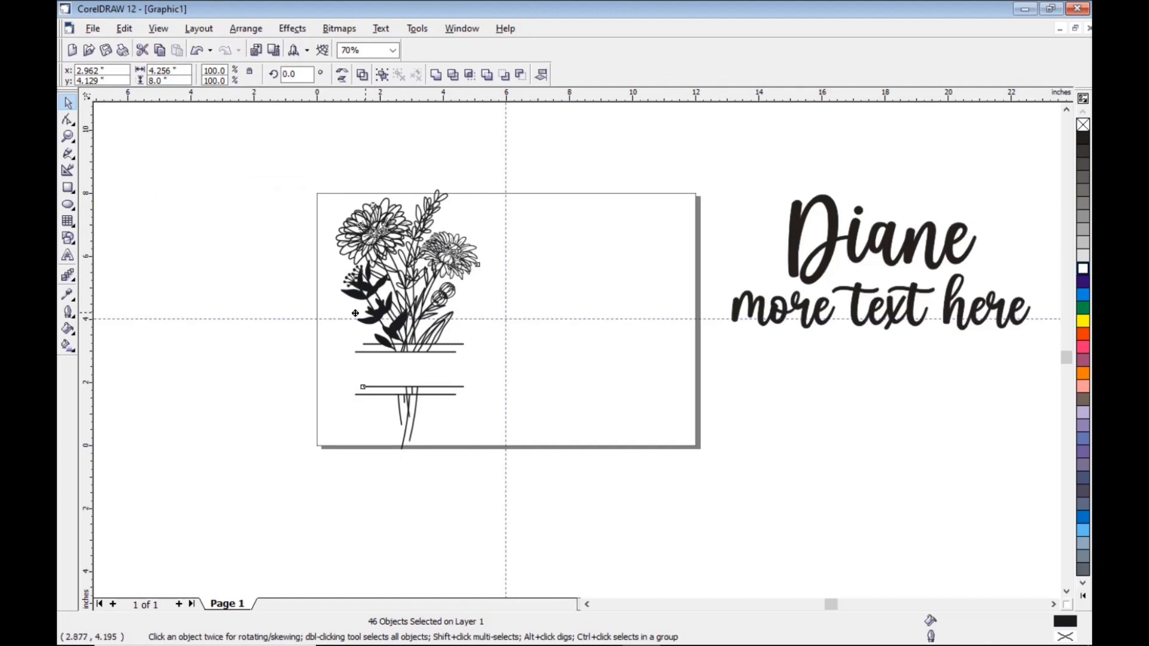
pyautogui.moveTo(356, 314); pyautogui.dragTo(187, 317)
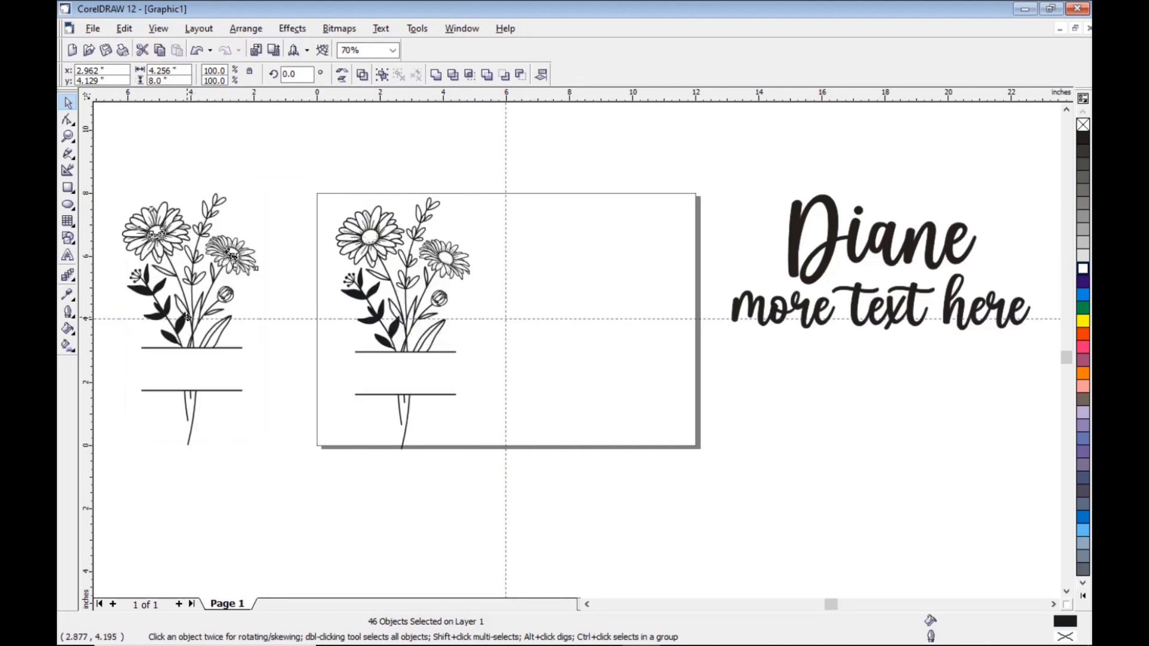
pyautogui.click(433, 350)
pyautogui.click(309, 172)
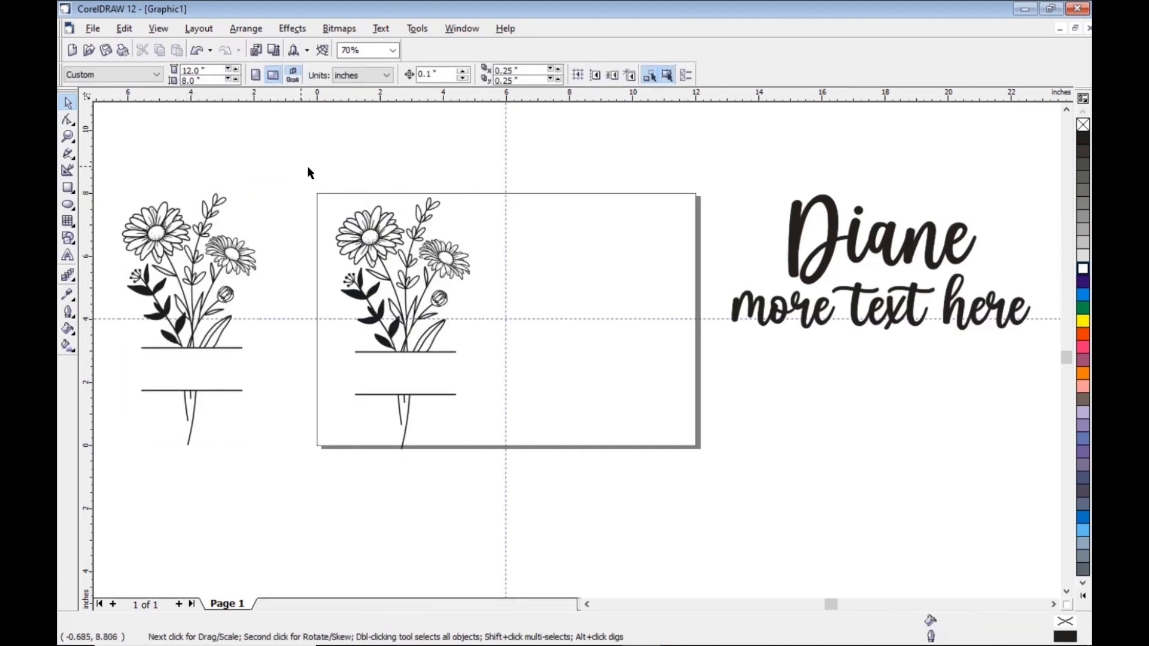
# Delete the lower line and stem curve from the daisy frame on the page
pyautogui.click(392, 401)
pyautogui.click(406, 396)
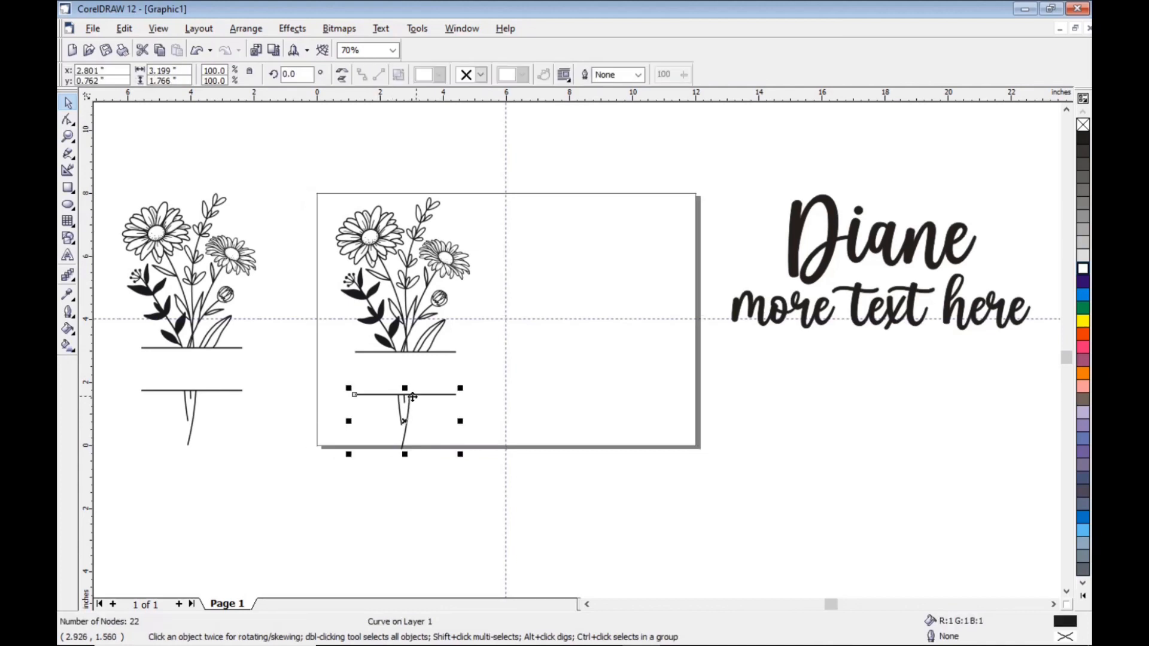
pyautogui.press('Delete')
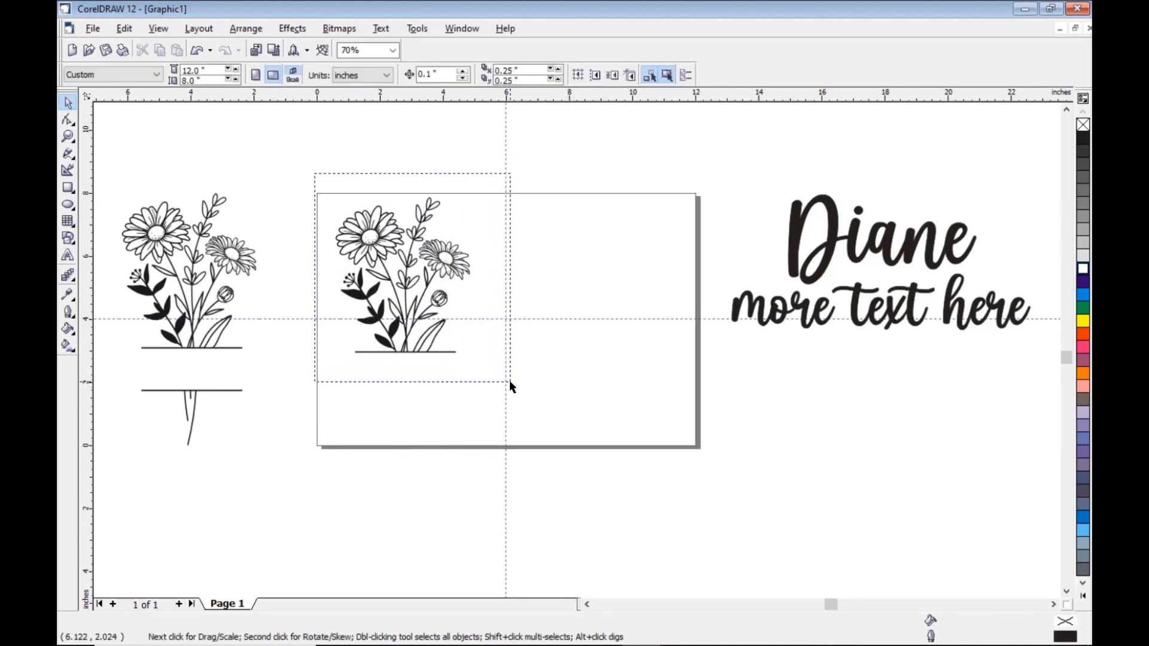
# Combine all remaining flower pieces on the page into one curve and set the display mode to Wireframe
pyautogui.moveTo(510, 386); pyautogui.dragTo(510, 386)
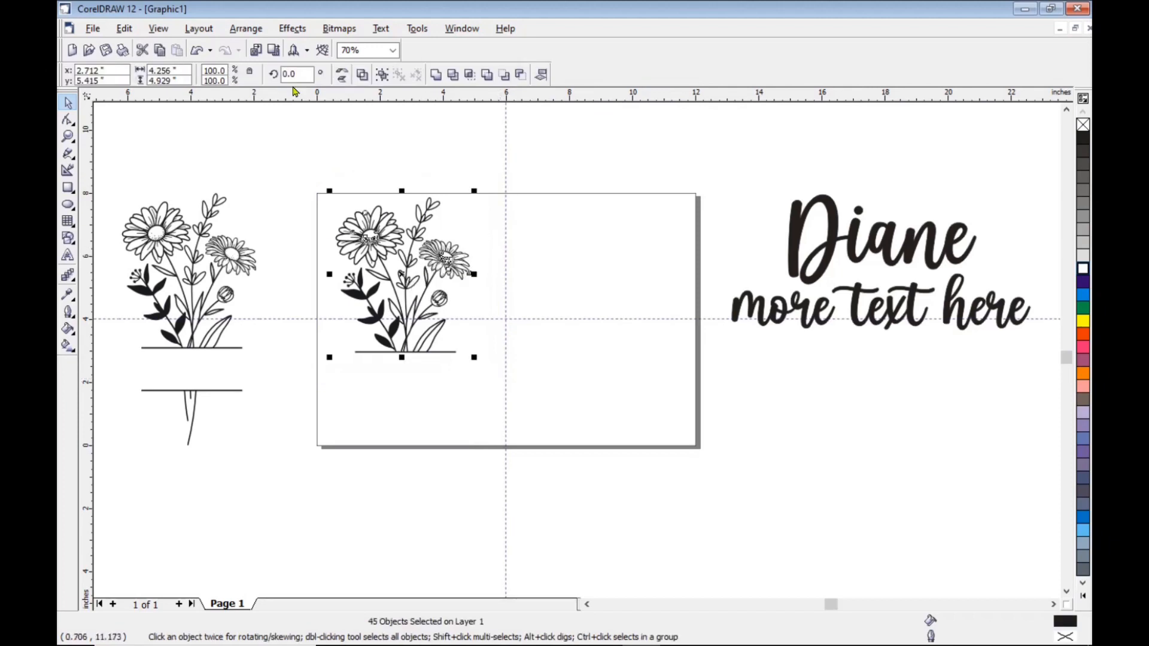
pyautogui.click(252, 31)
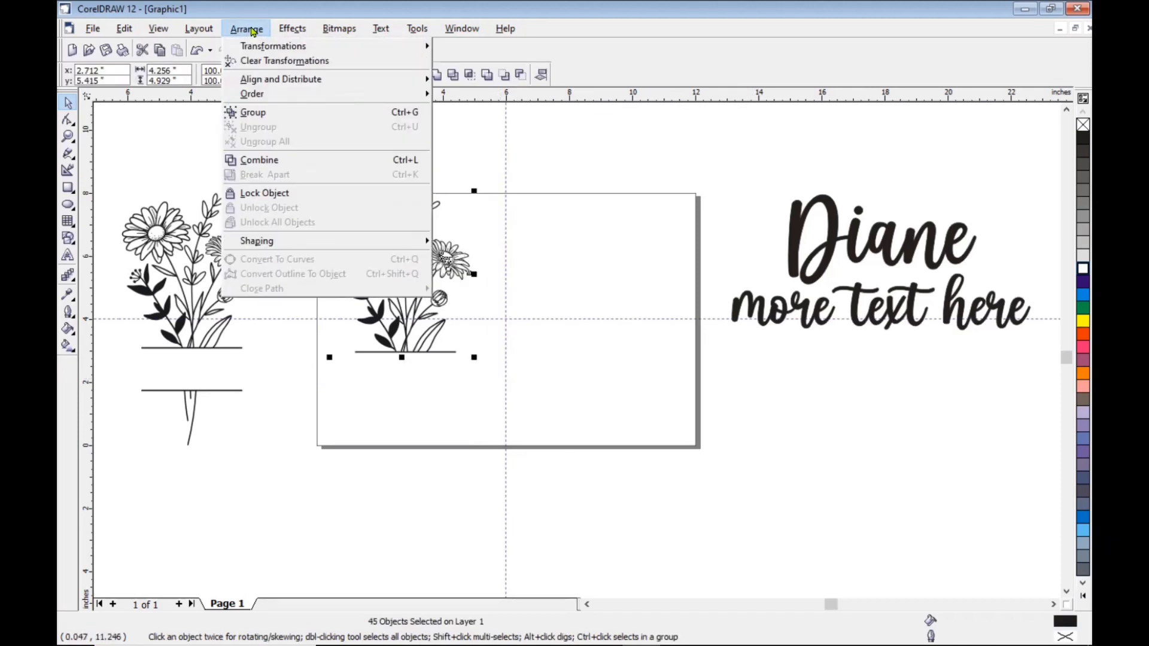
pyautogui.click(265, 163)
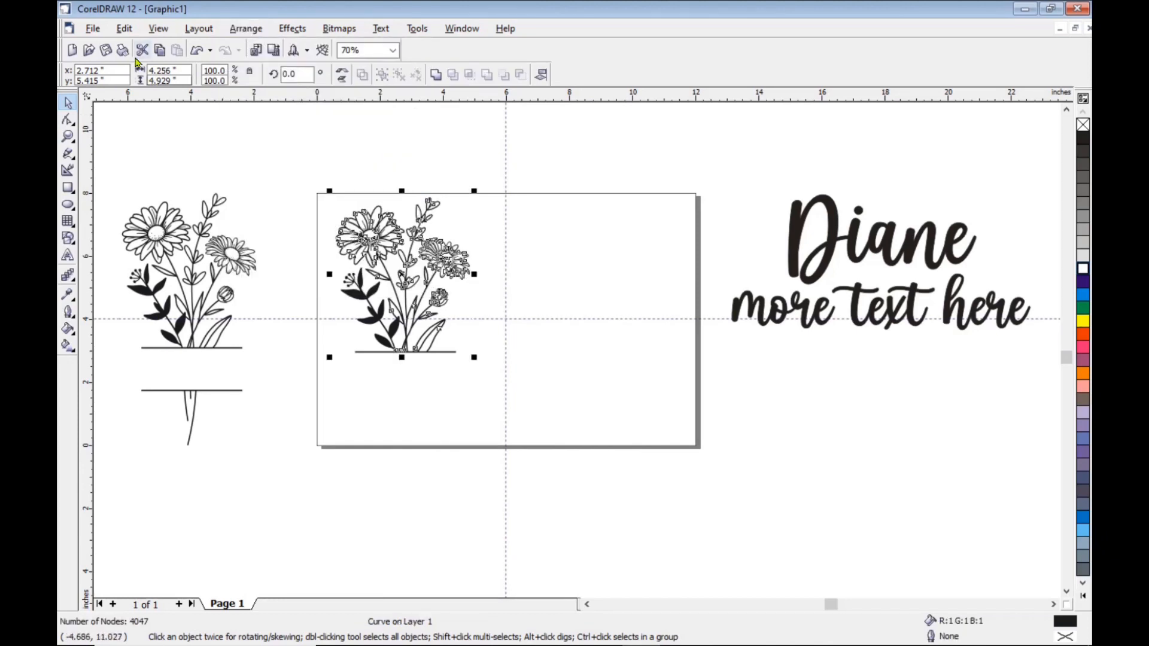
pyautogui.click(156, 29)
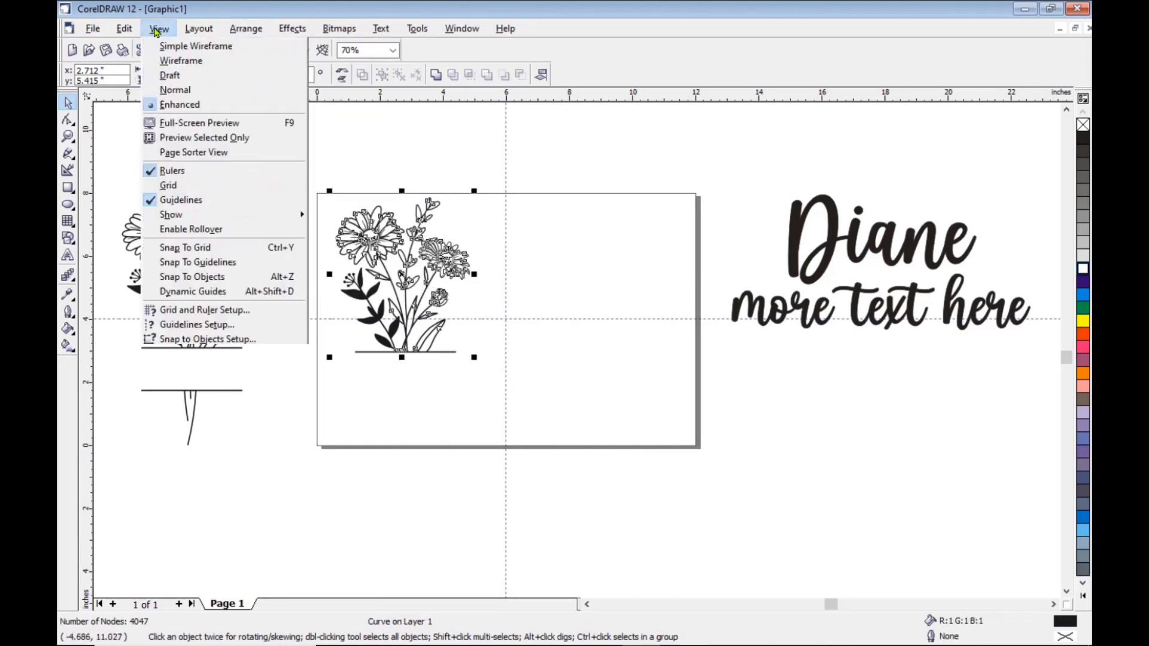
pyautogui.click(170, 62)
# Add nodes with the Shape tool on both edges of the large daisy's stem, just below its petals
pyautogui.scroll(2, 411, 293)
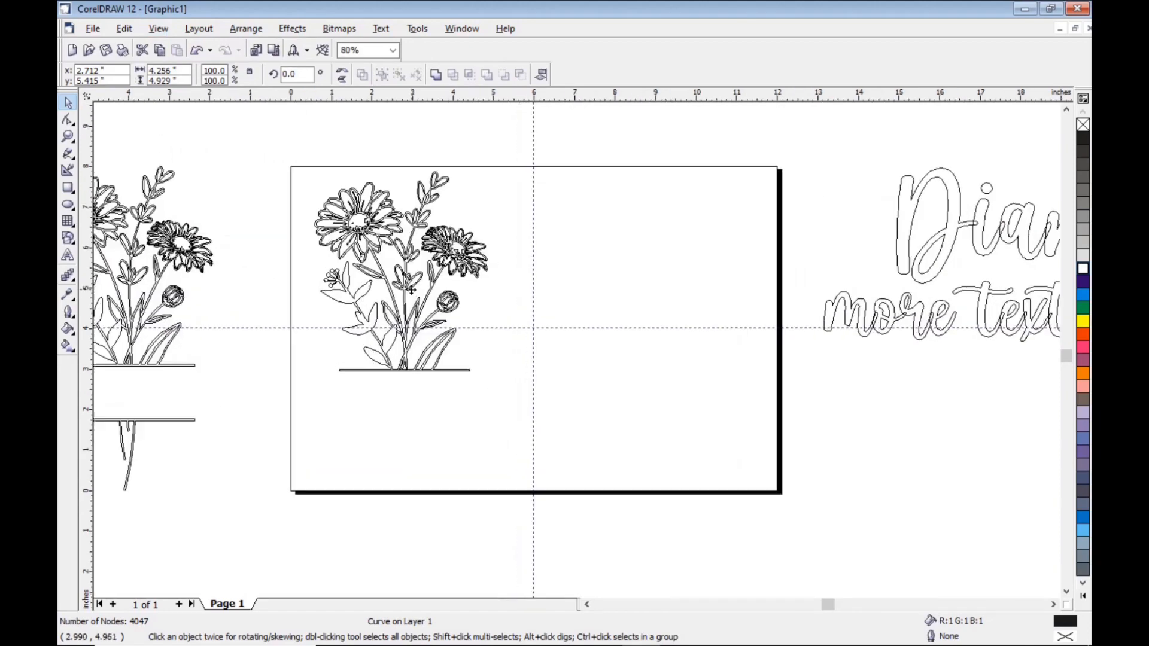
pyautogui.scroll(6, 382, 231)
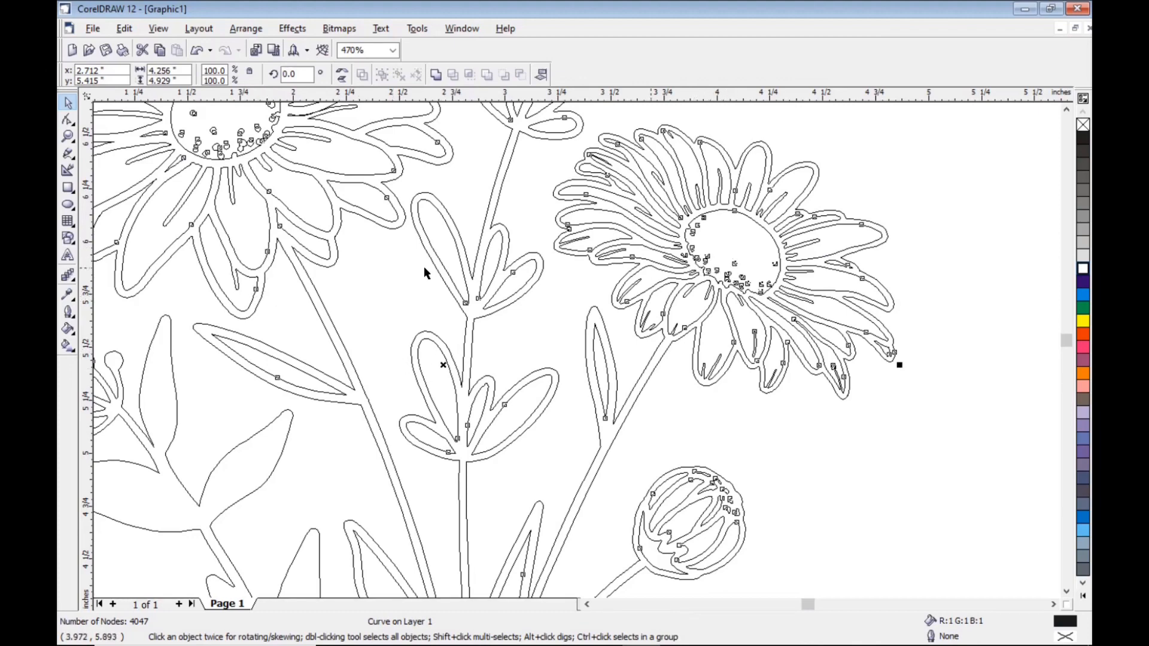
pyautogui.click(69, 121)
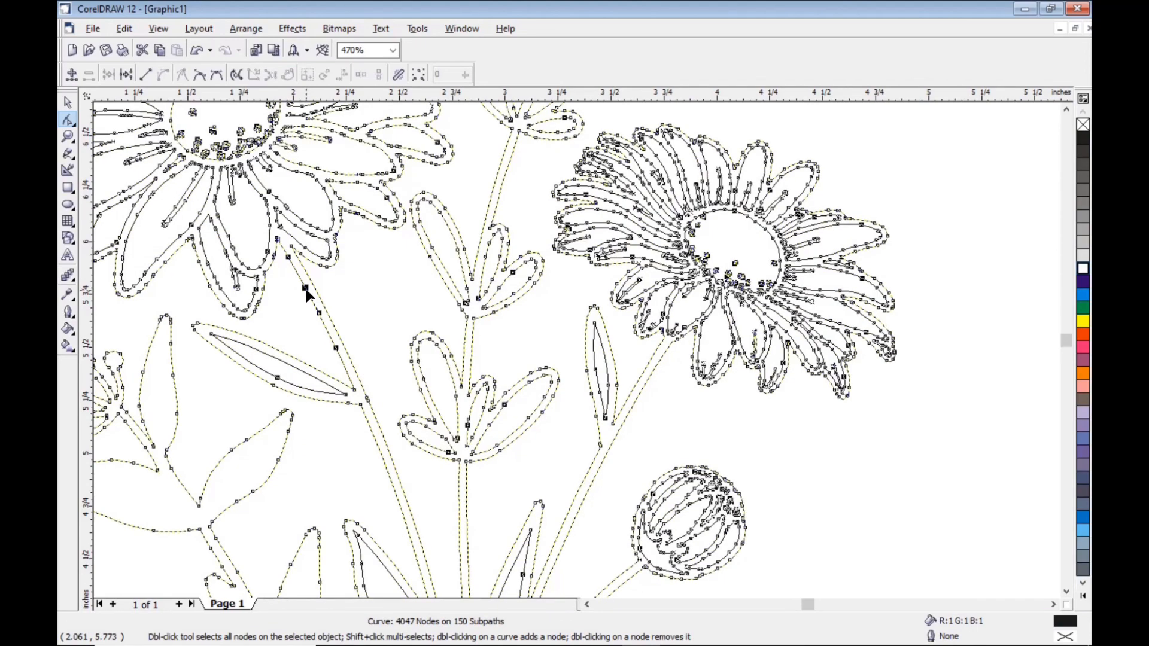
pyautogui.doubleClick(306, 289)
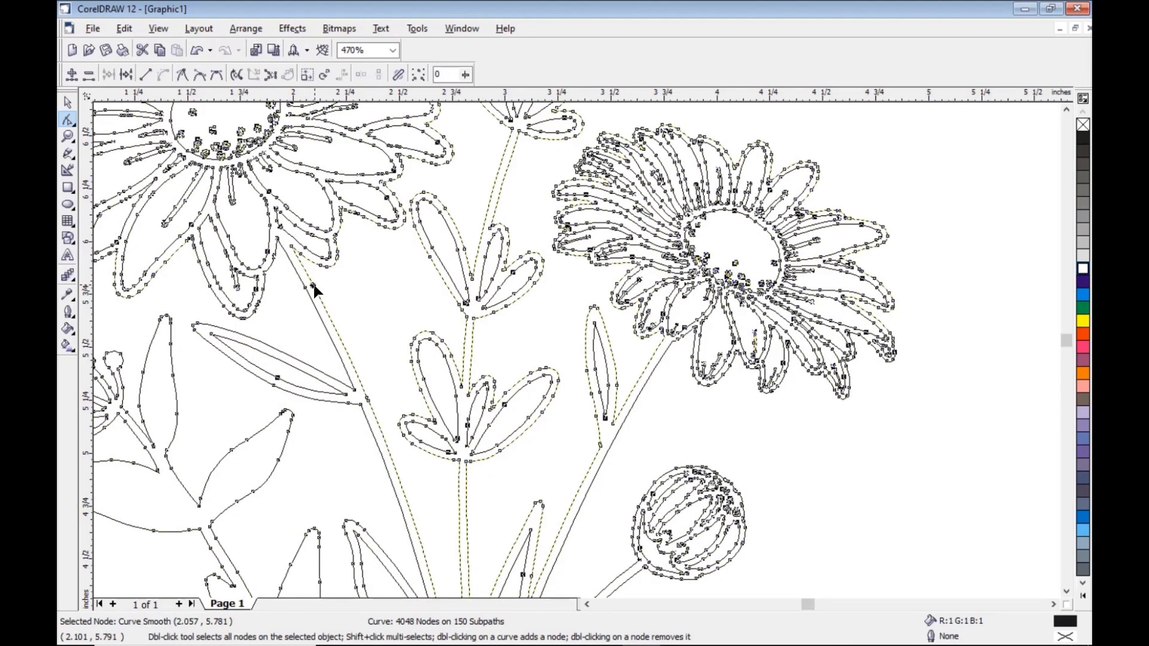
pyautogui.doubleClick(313, 286)
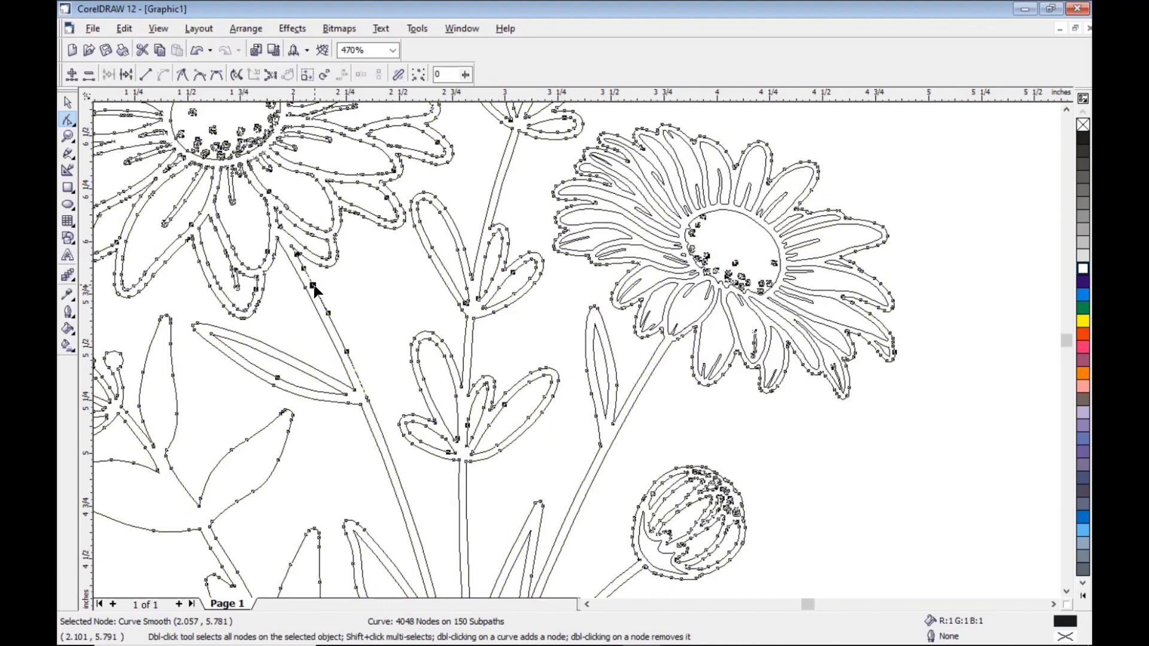
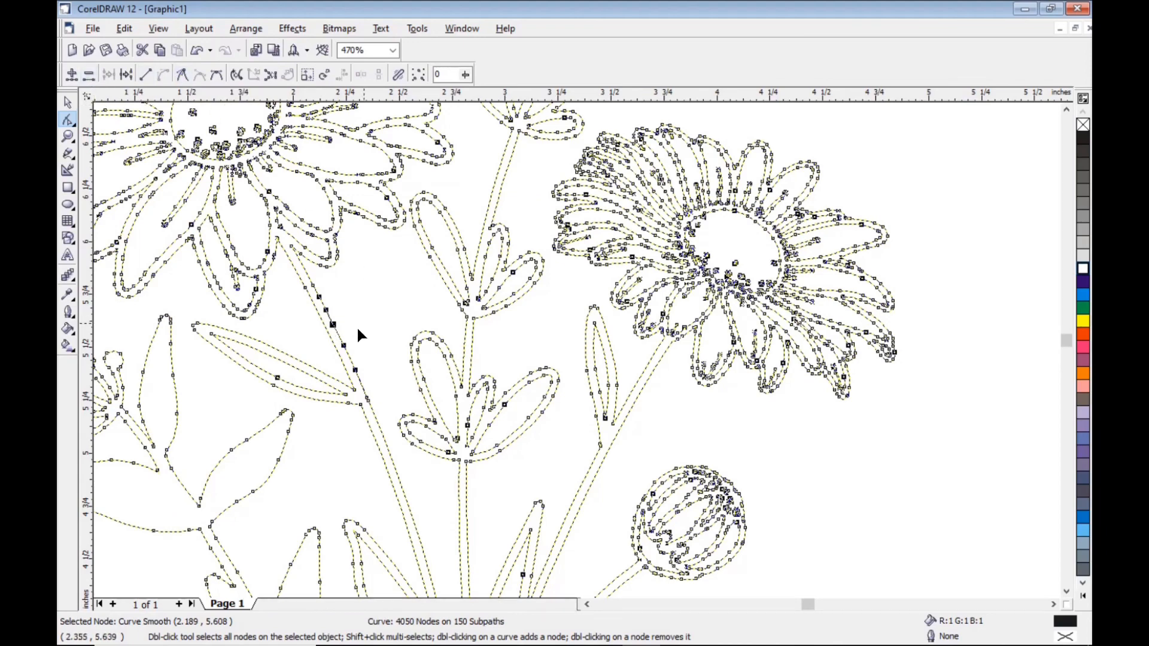
# Break the large daisy's stem outline at the added nodes and pull one loose end right to about (2.284, 5.808)
pyautogui.click(313, 288)
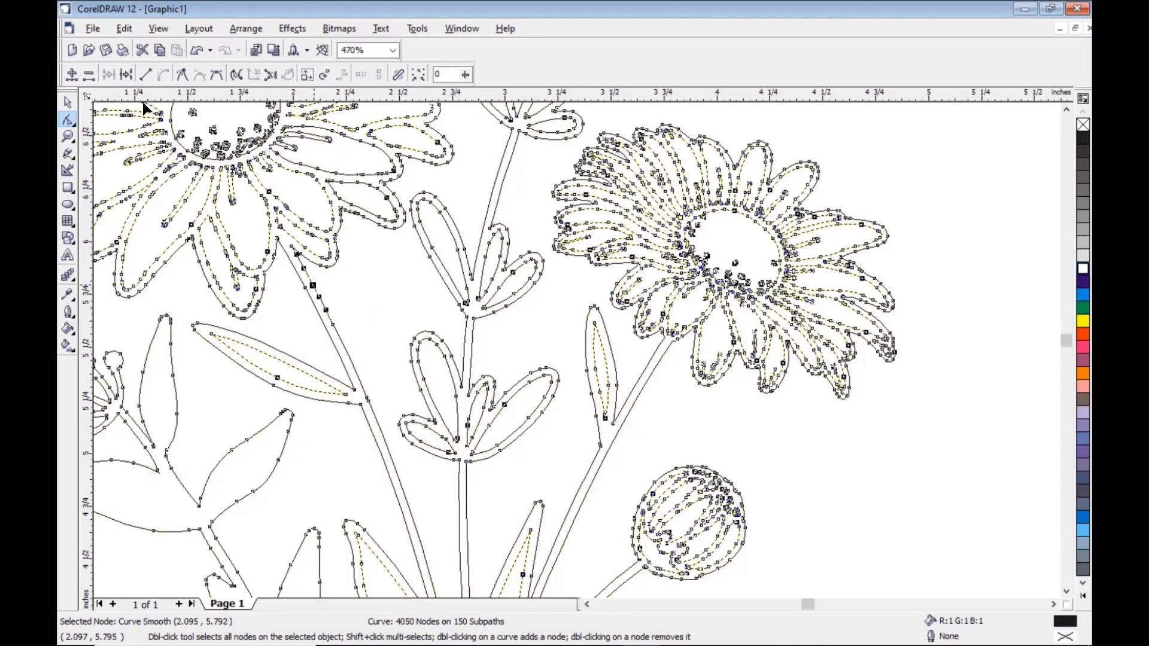
pyautogui.click(182, 74)
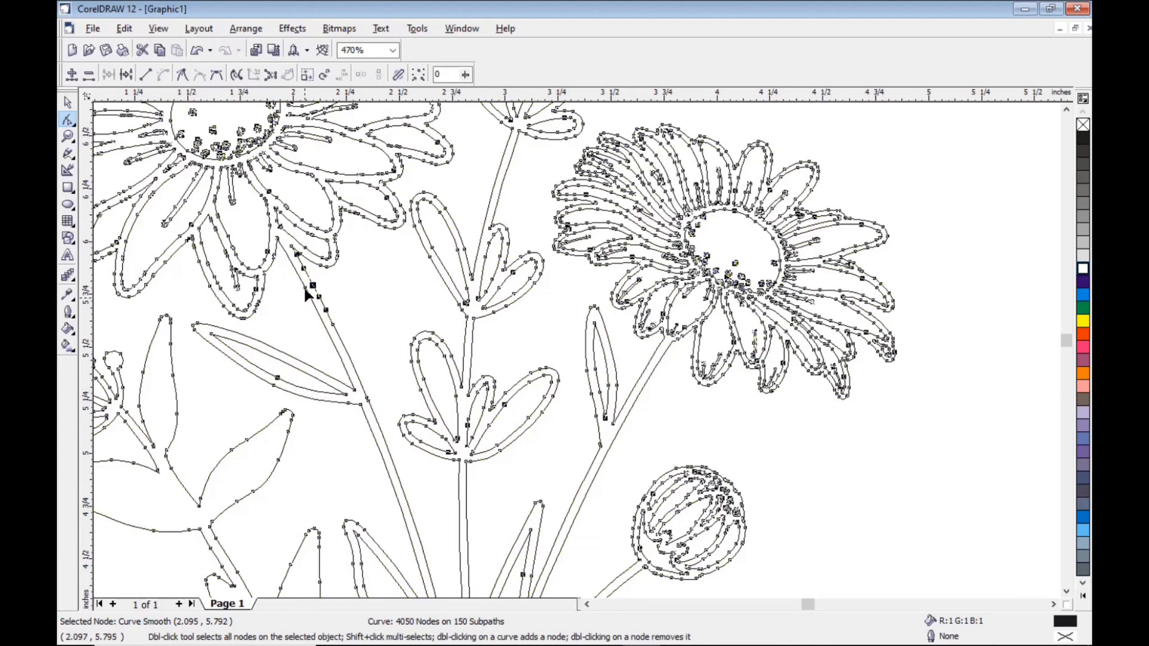
pyautogui.moveTo(307, 290); pyautogui.dragTo(298, 293)
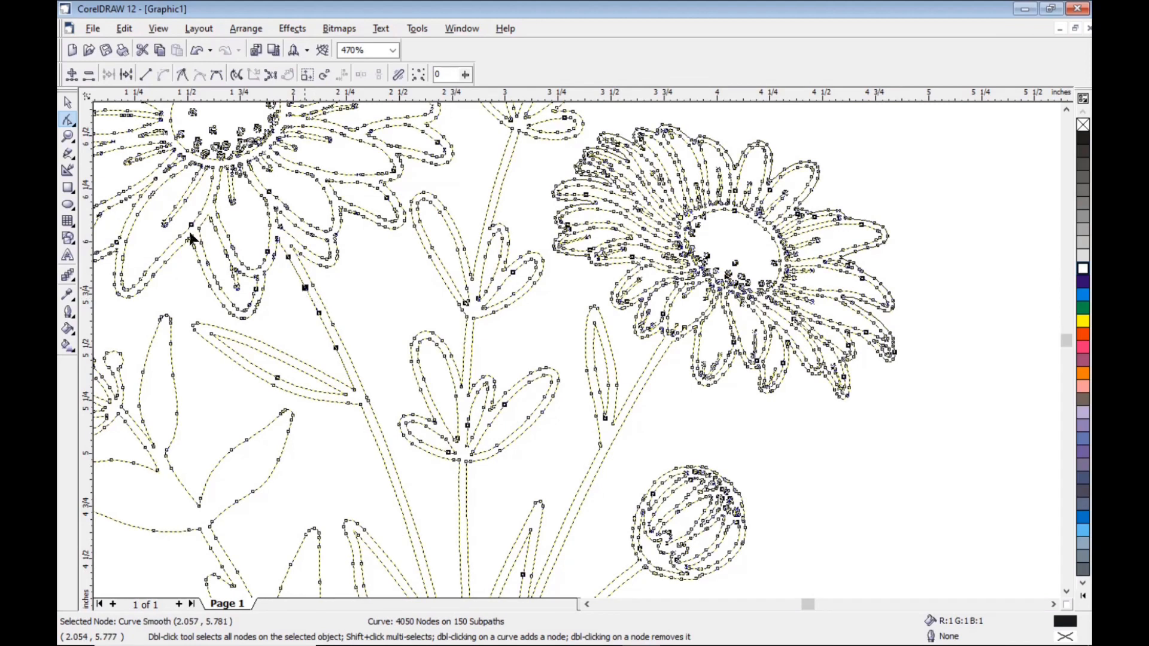
pyautogui.click(333, 325)
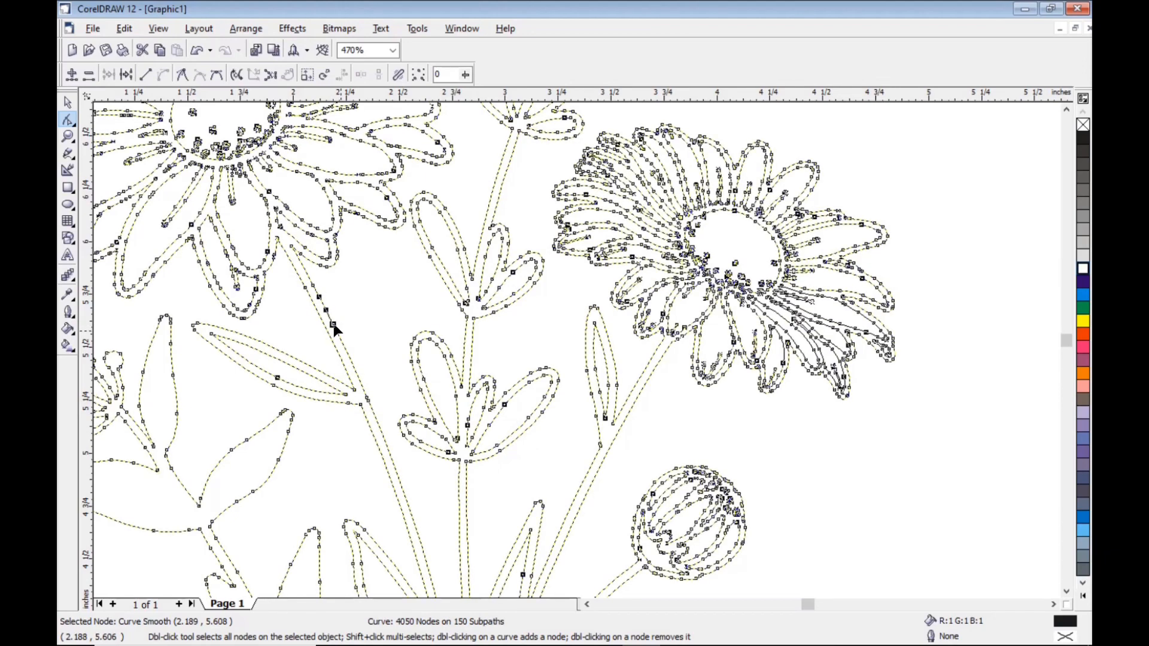
pyautogui.moveTo(332, 324); pyautogui.dragTo(353, 292)
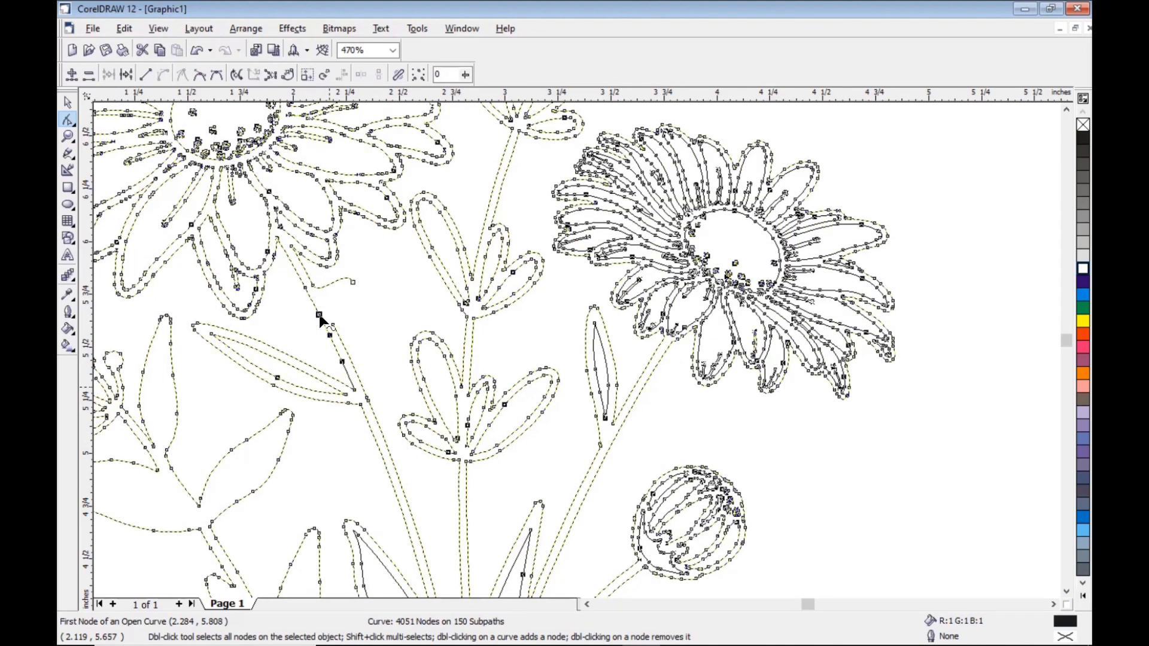
# Join the loose ends of the large daisy's short stem stump and turn the curved segment between its end nodes into a straight line
pyautogui.moveTo(320, 317); pyautogui.dragTo(336, 303)
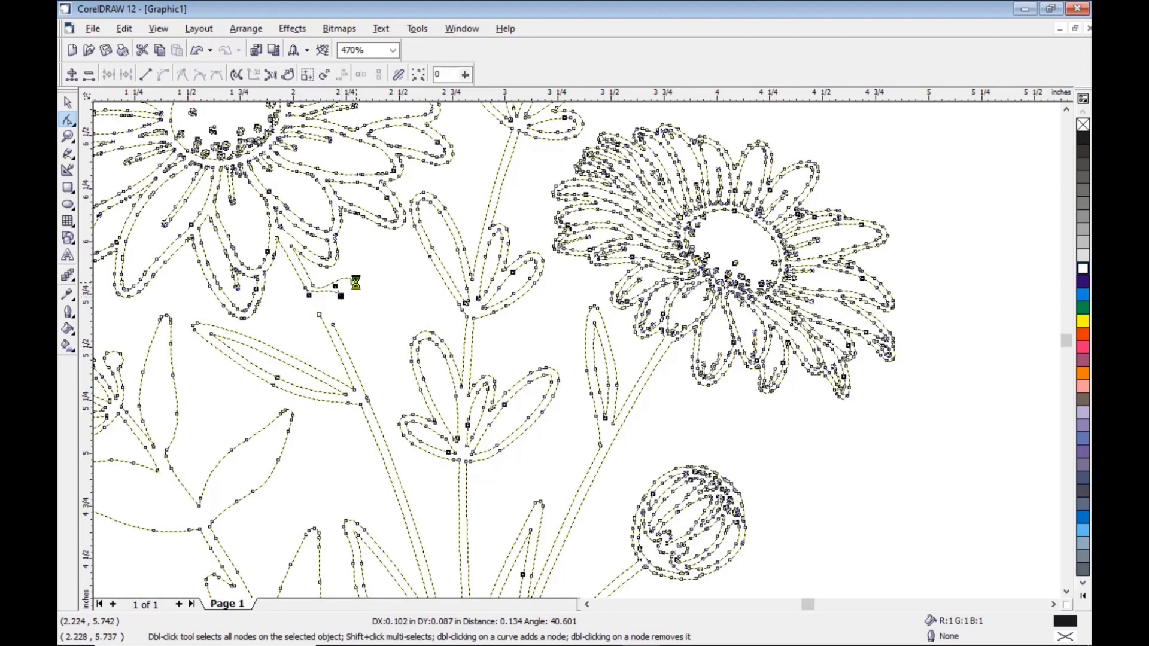
pyautogui.moveTo(354, 282); pyautogui.dragTo(346, 300)
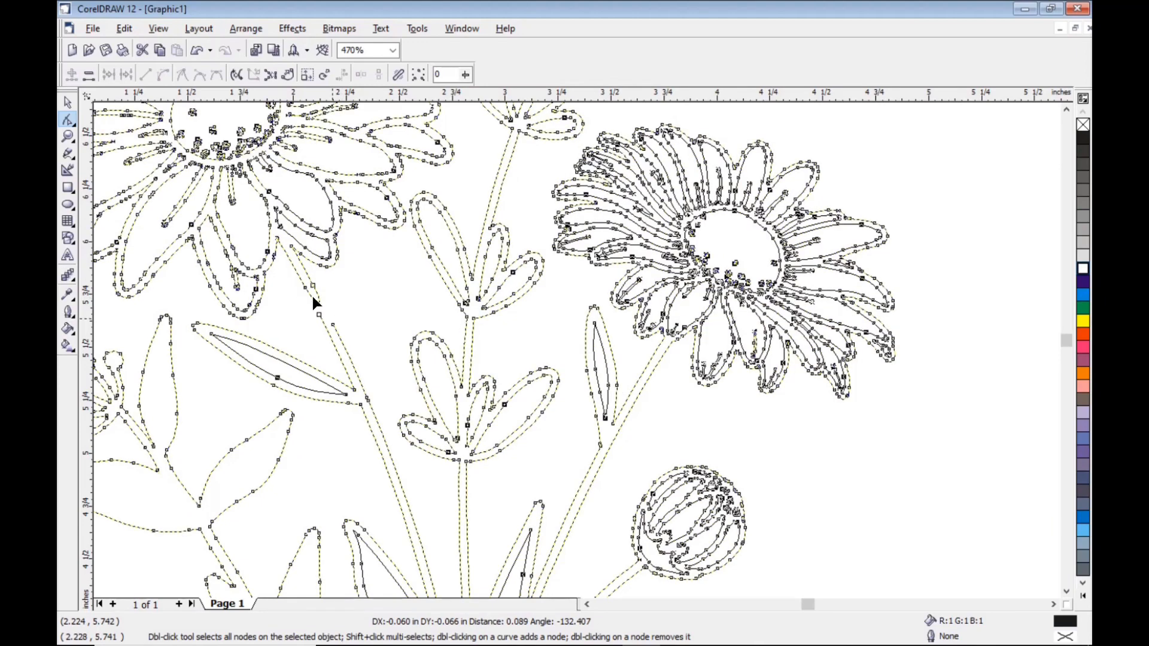
pyautogui.scroll(1, 316, 304)
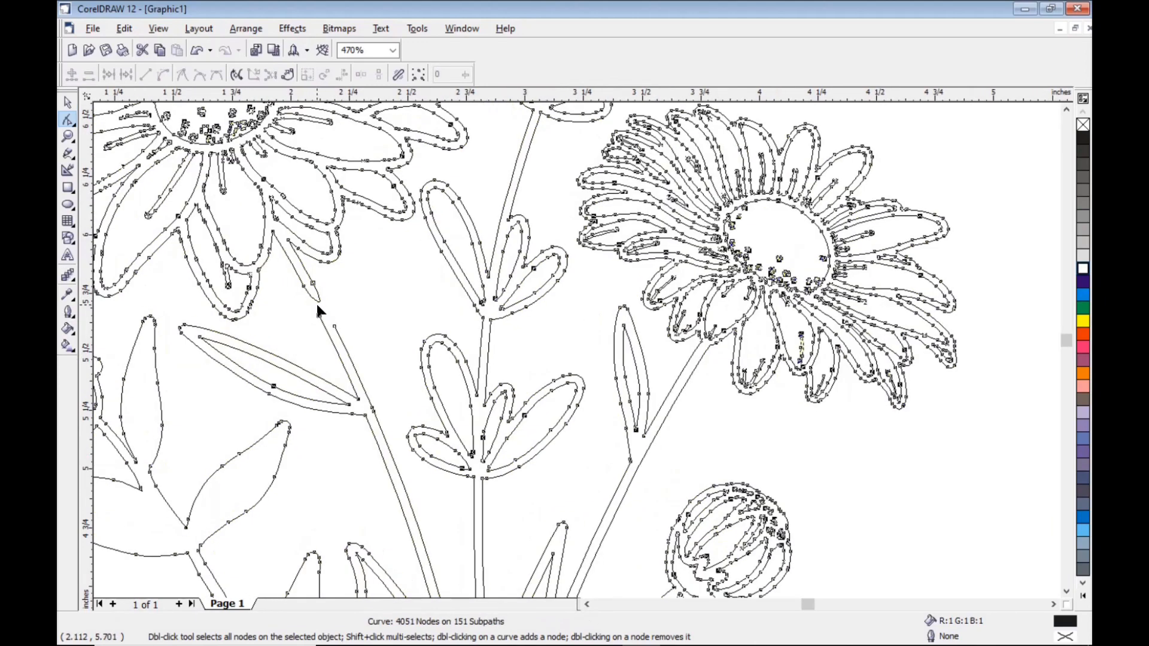
pyautogui.scroll(1, 316, 302)
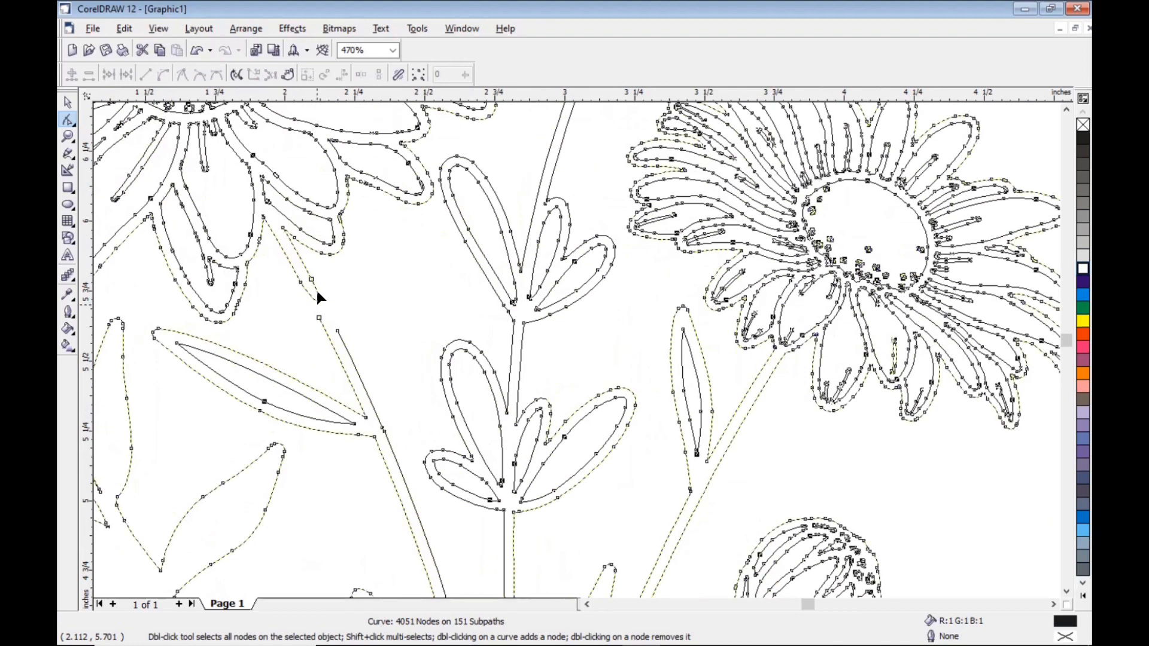
pyautogui.scroll(1, 317, 295)
pyautogui.scroll(1, 317, 295)
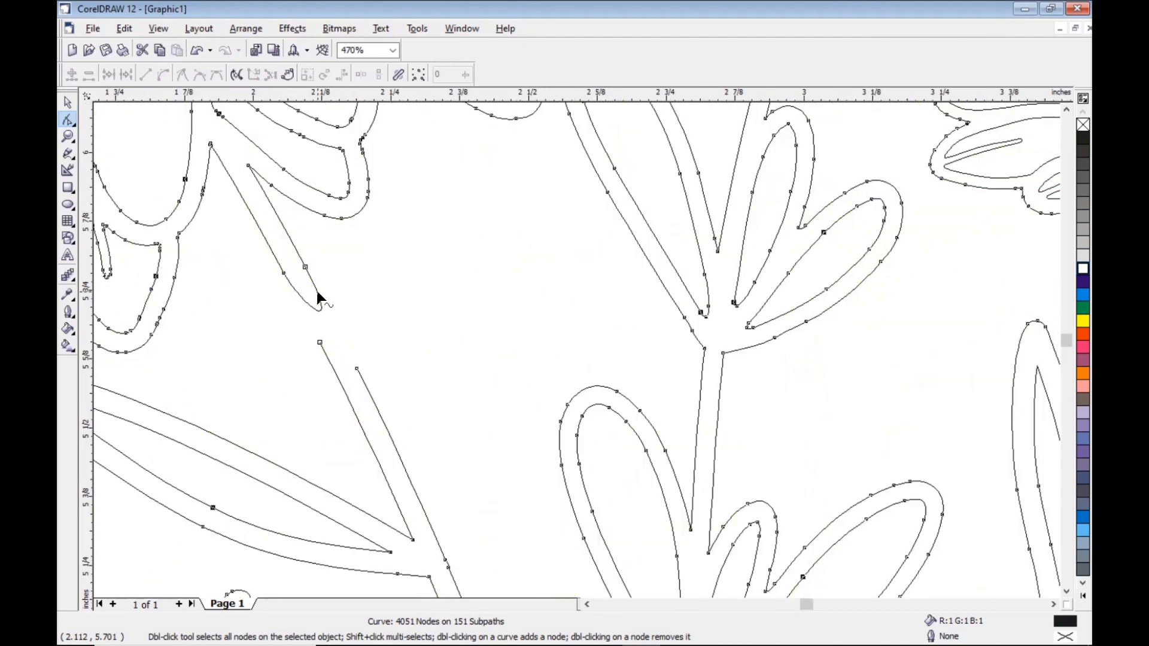
pyautogui.click(306, 267)
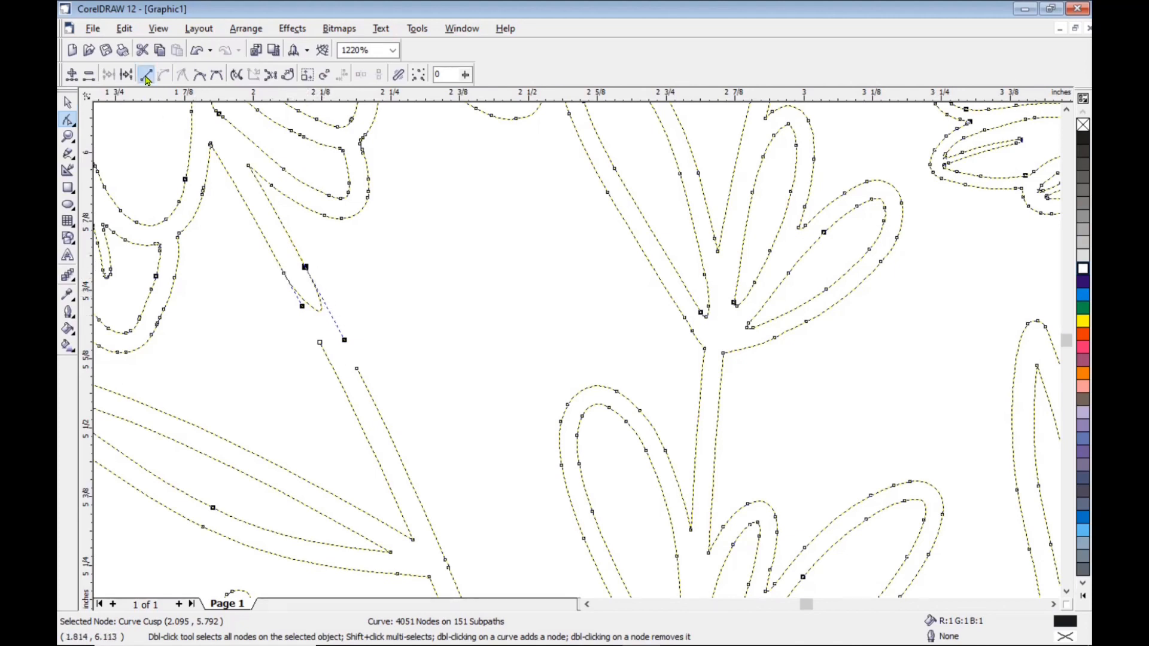
pyautogui.click(145, 76)
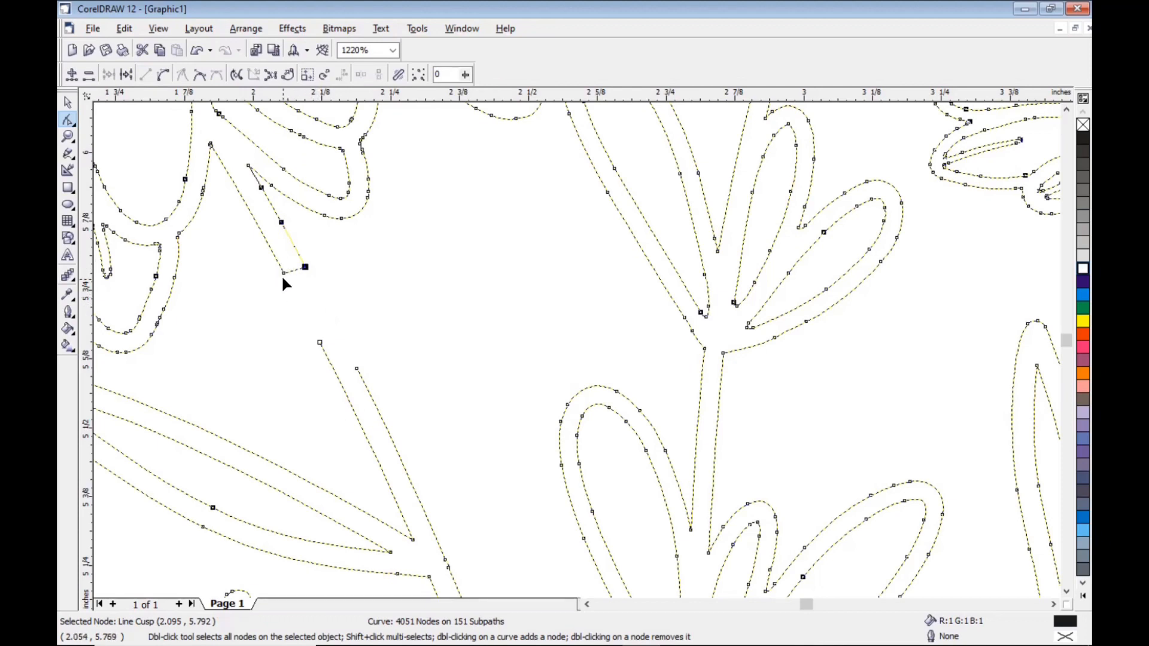
# Delete the stem stump's two end nodes and bridge the petals with a straight segment converted back to a curve
pyautogui.moveTo(283, 273); pyautogui.dragTo(283, 273)
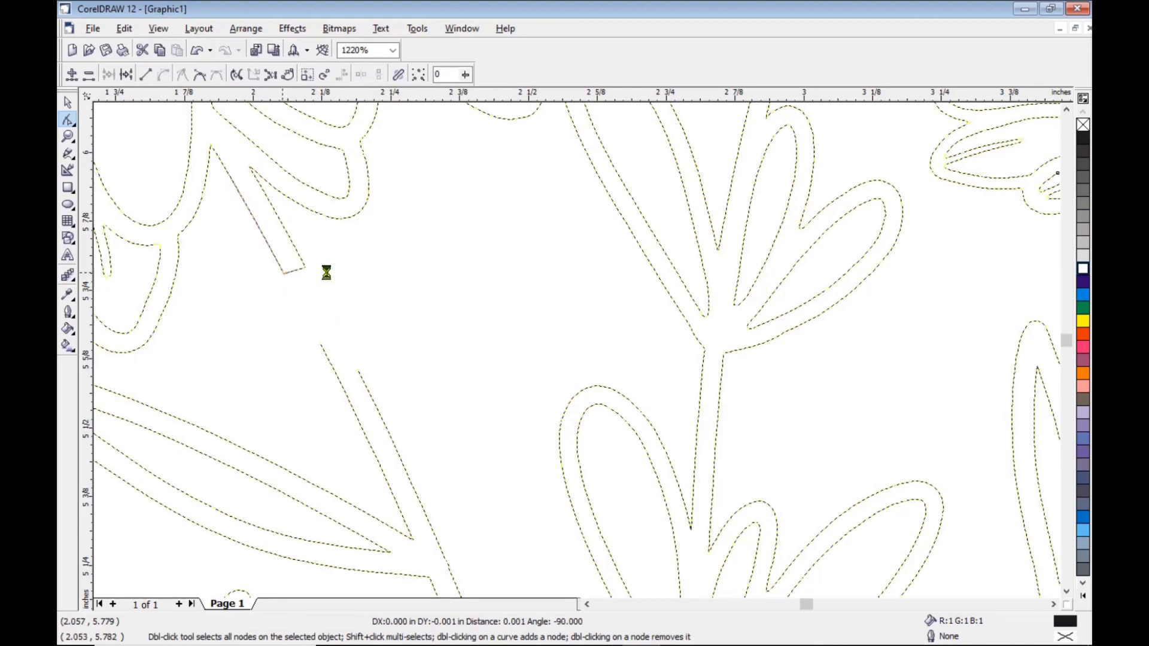
pyautogui.click(304, 267)
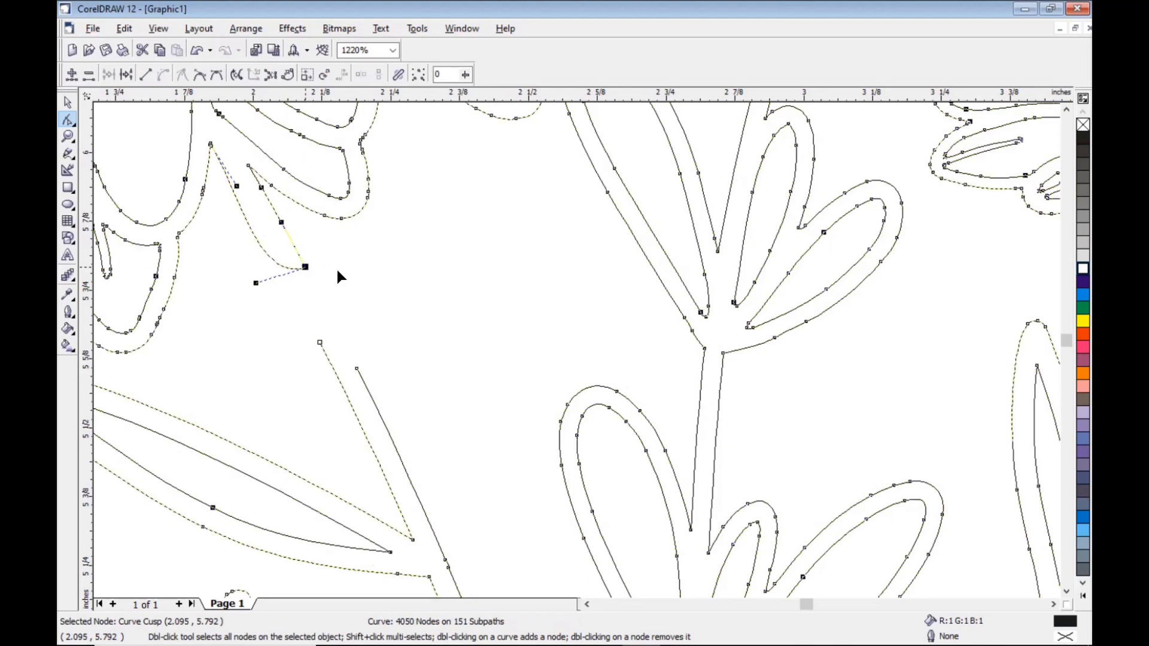
pyautogui.press('Delete')
pyautogui.click(249, 166)
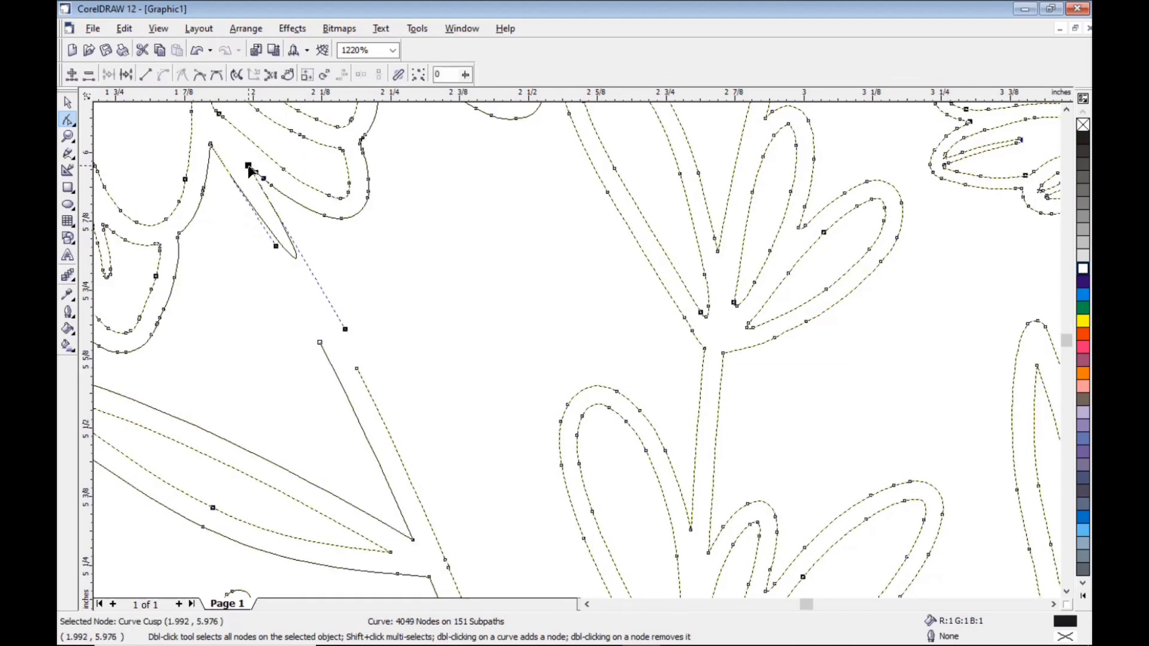
pyautogui.click(148, 75)
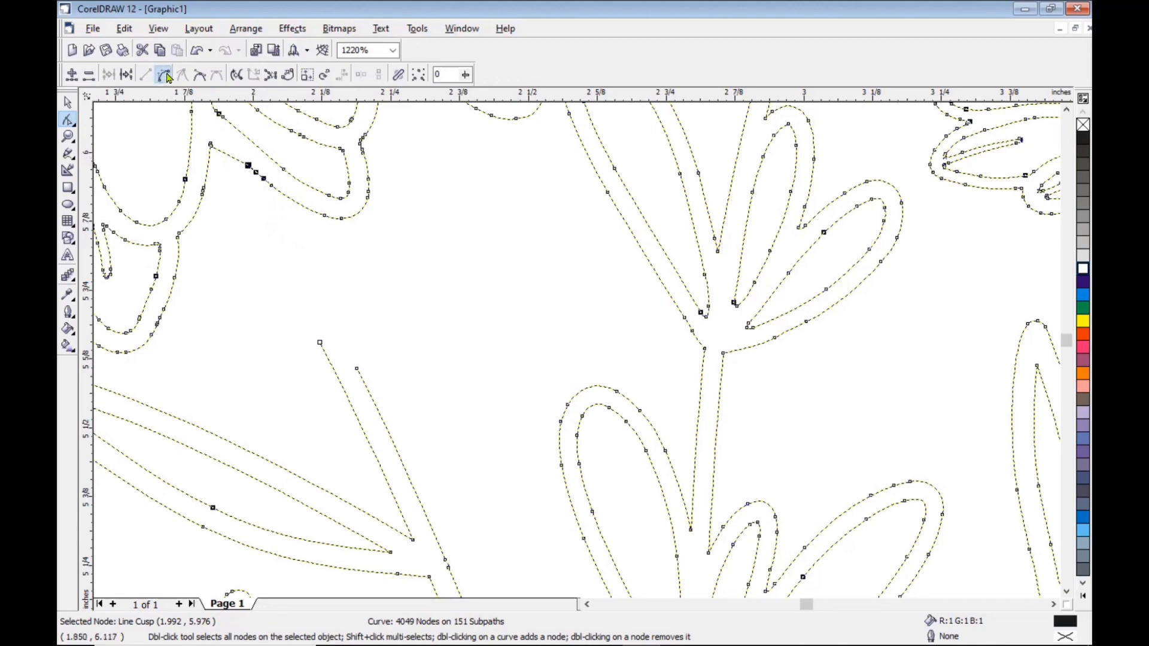
pyautogui.click(166, 75)
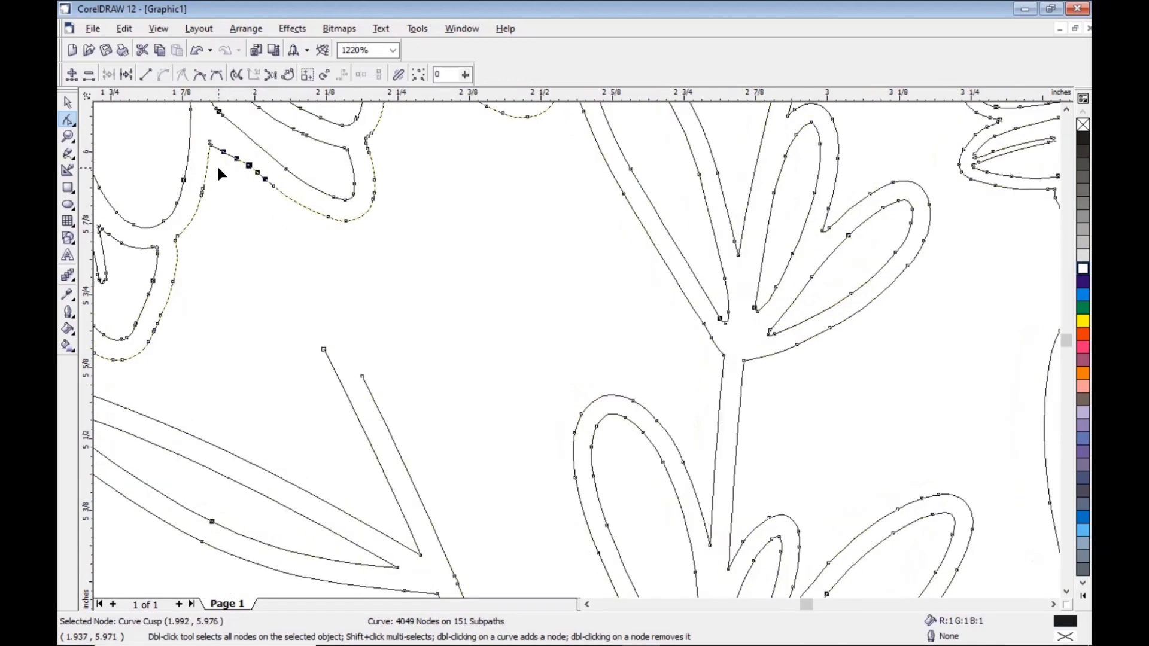
# Delete the node at (1.992, 5.976) where the stem met the petal and reshape the petal's lower edge with its curve handle
pyautogui.scroll(1, 218, 170)
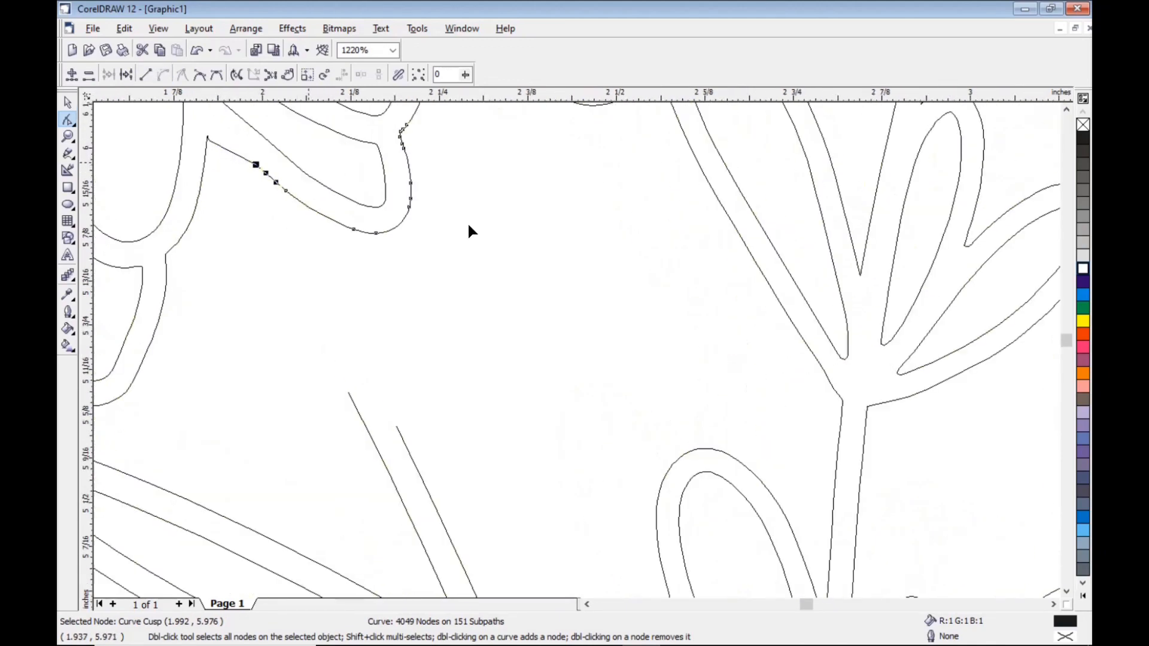
pyautogui.click(588, 606)
pyautogui.click(588, 605)
pyautogui.scroll(1, 436, 179)
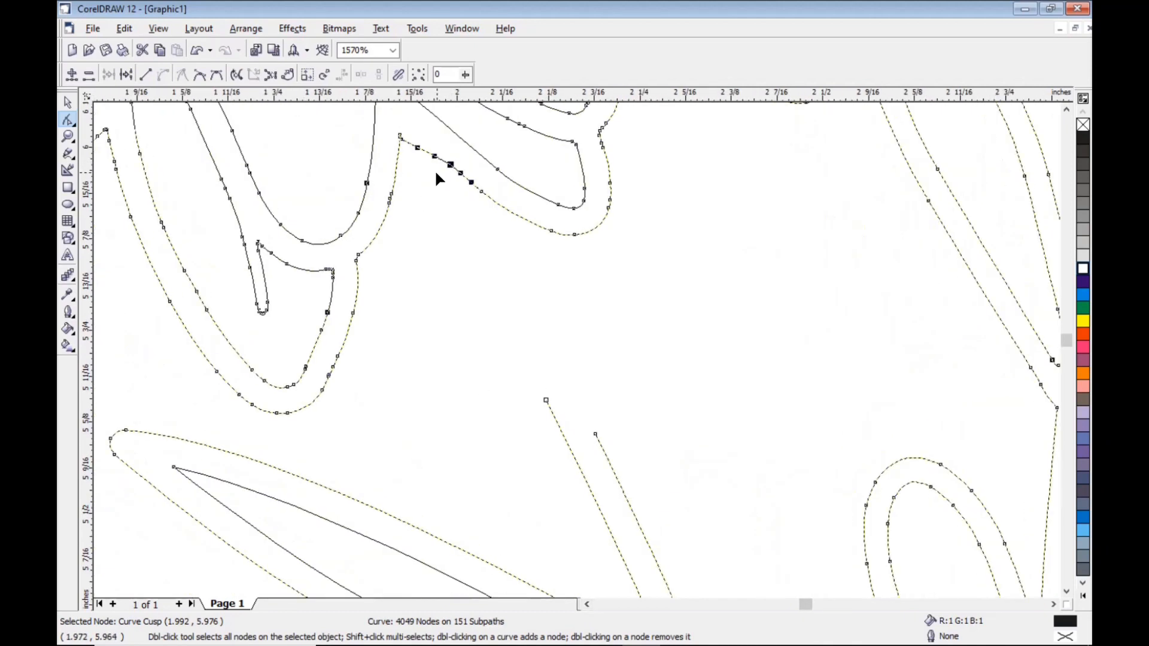
pyautogui.click(1066, 112)
pyautogui.click(1066, 112)
pyautogui.click(1066, 112)
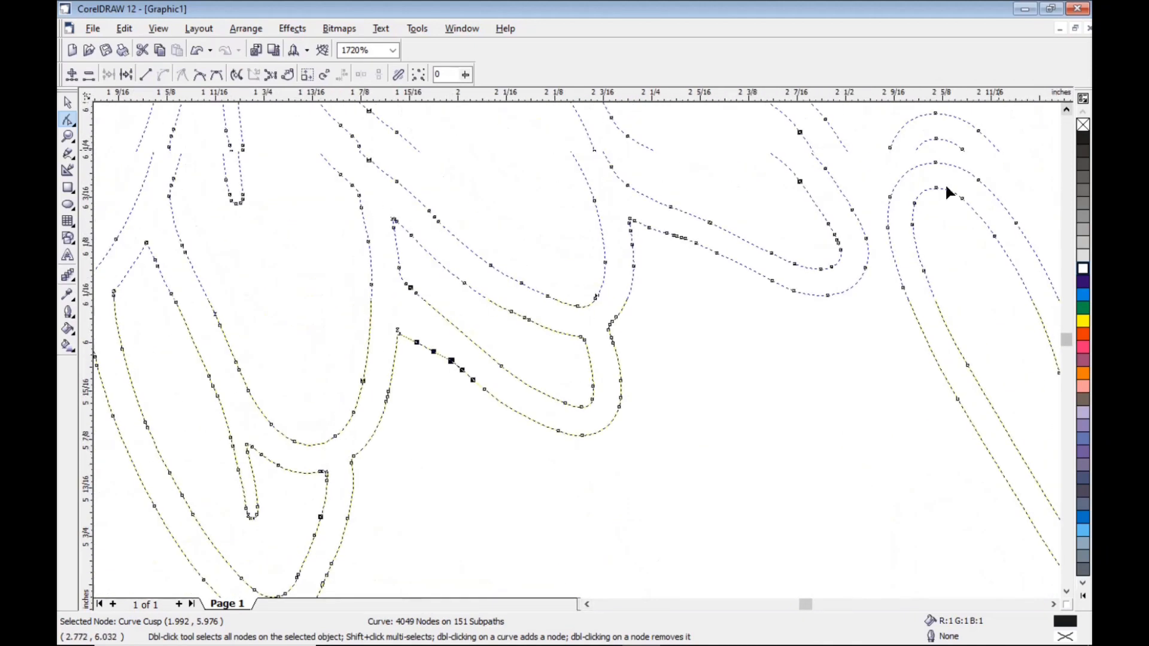
pyautogui.scroll(1, 470, 379)
pyautogui.scroll(2, 469, 378)
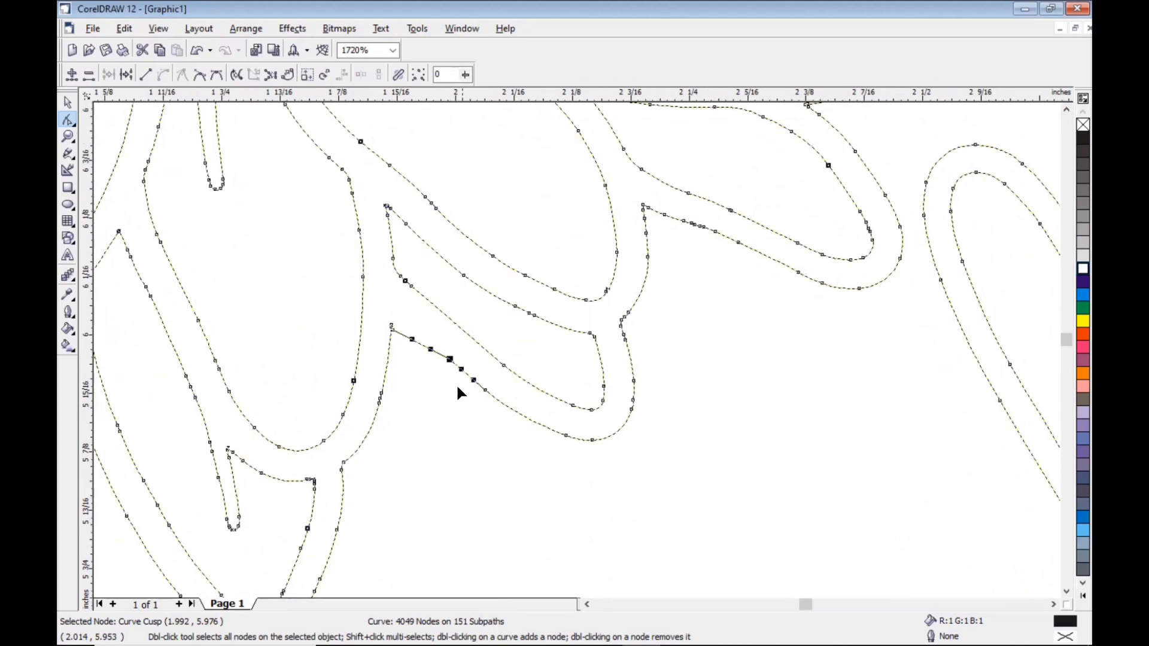
pyautogui.click(530, 418)
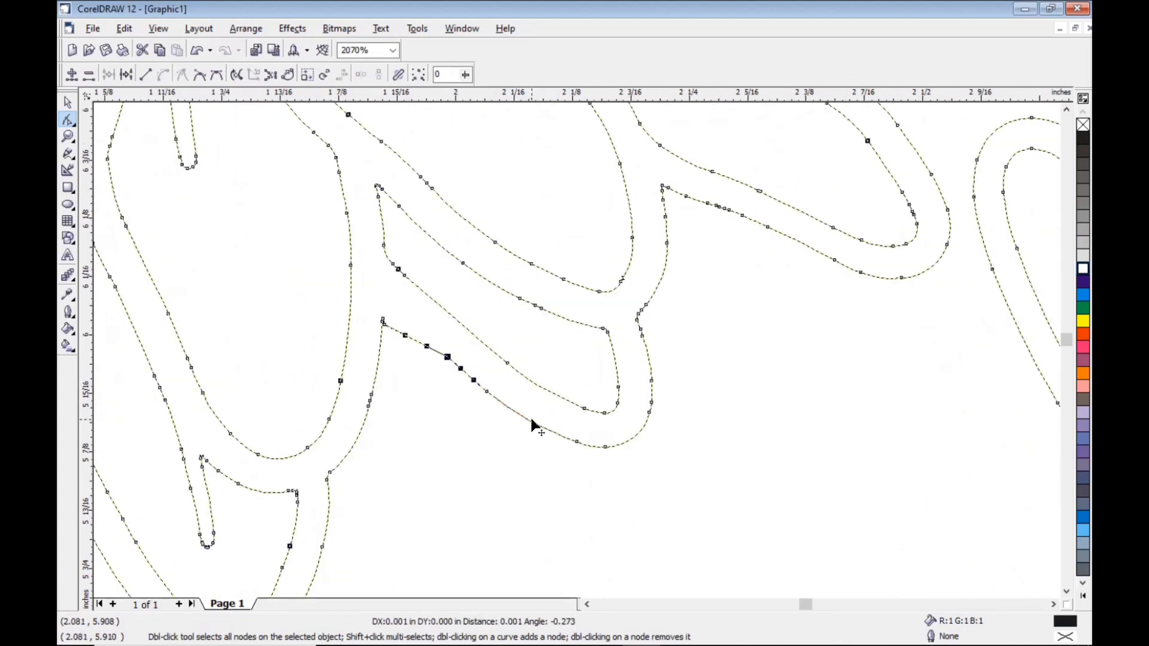
pyautogui.doubleClick(448, 358)
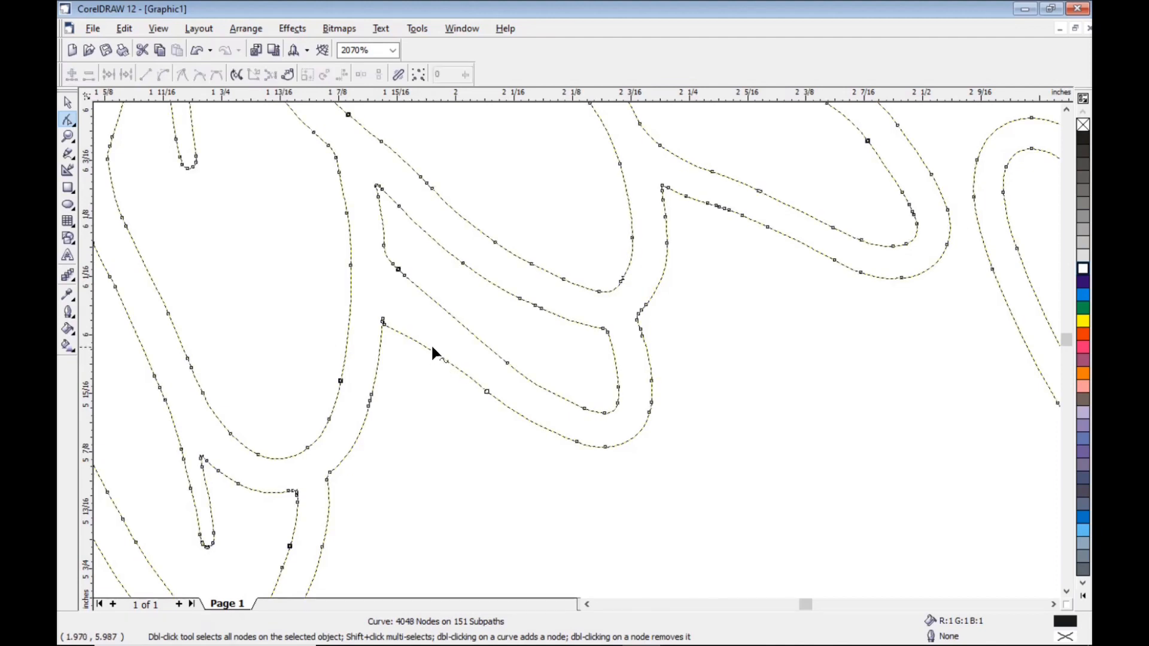
pyautogui.click(428, 349)
pyautogui.click(488, 393)
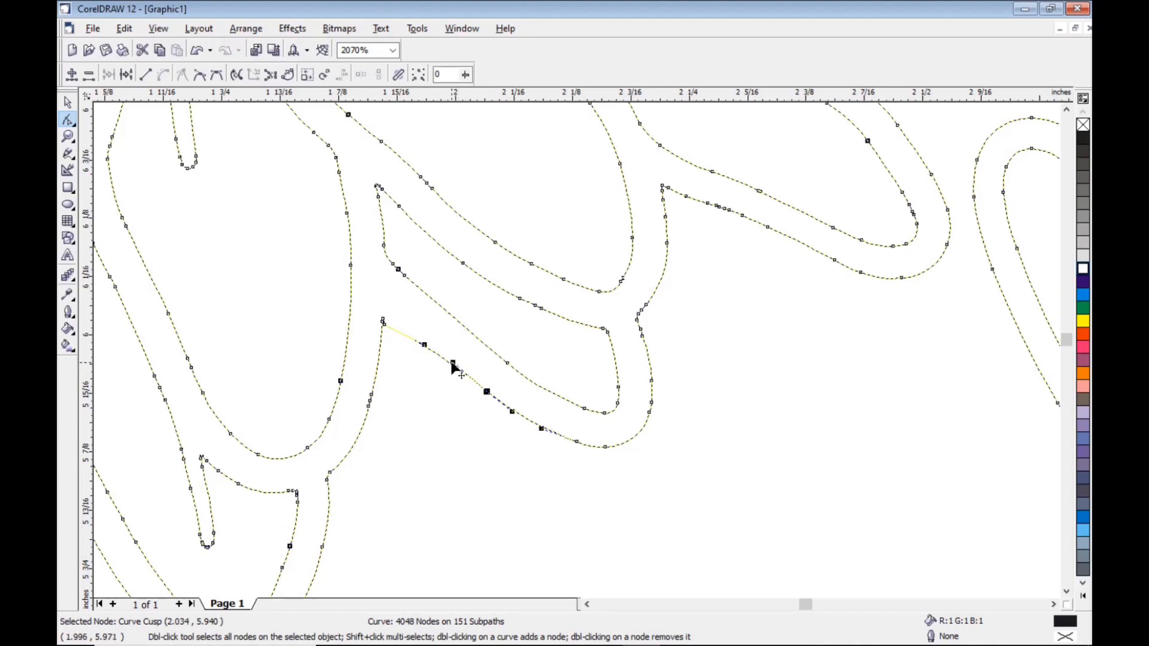
pyautogui.moveTo(454, 366)
pyautogui.mouseDown()
pyautogui.moveTo(430, 343)
pyautogui.moveTo(430, 367)
pyautogui.moveTo(438, 361)
pyautogui.moveTo(451, 375)
pyautogui.mouseUp()
# Break the combined flower curve on the page apart into separate pieces and clear the selection
pyautogui.scroll(-3, 432, 412)
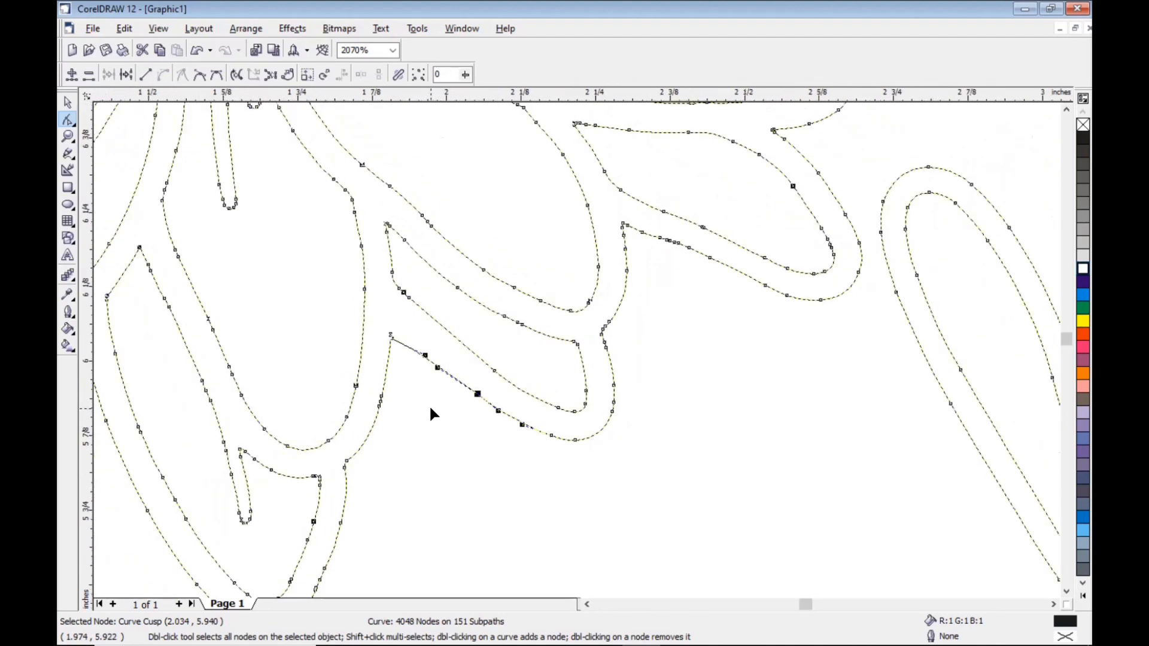
pyautogui.scroll(-2, 432, 413)
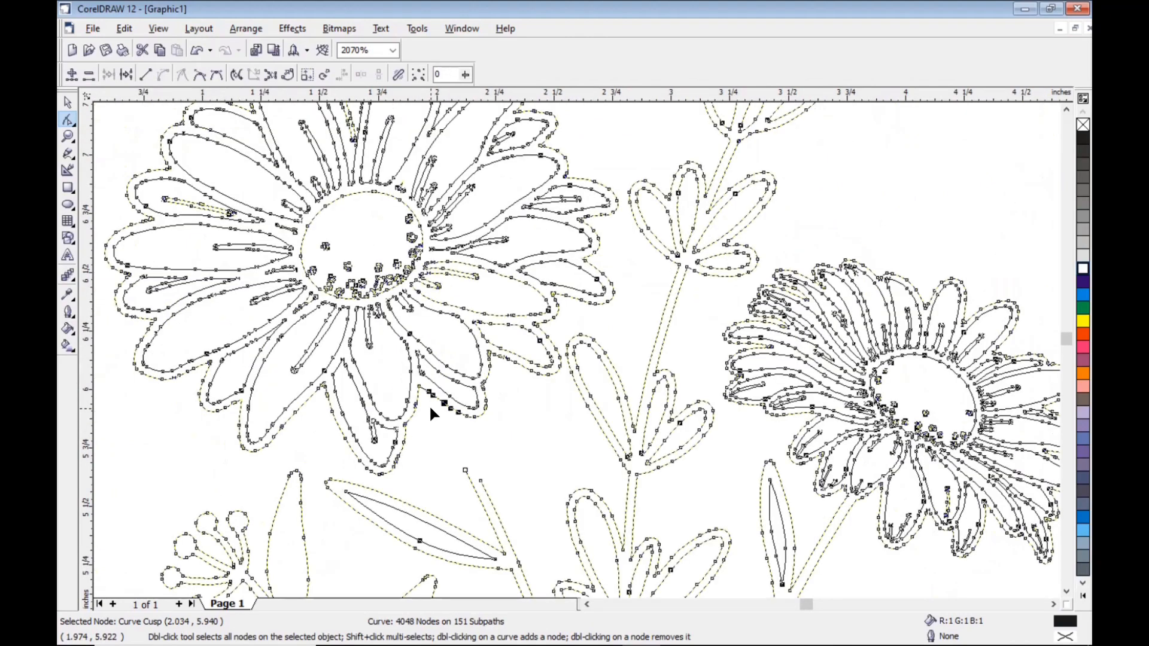
pyautogui.scroll(-4, 431, 413)
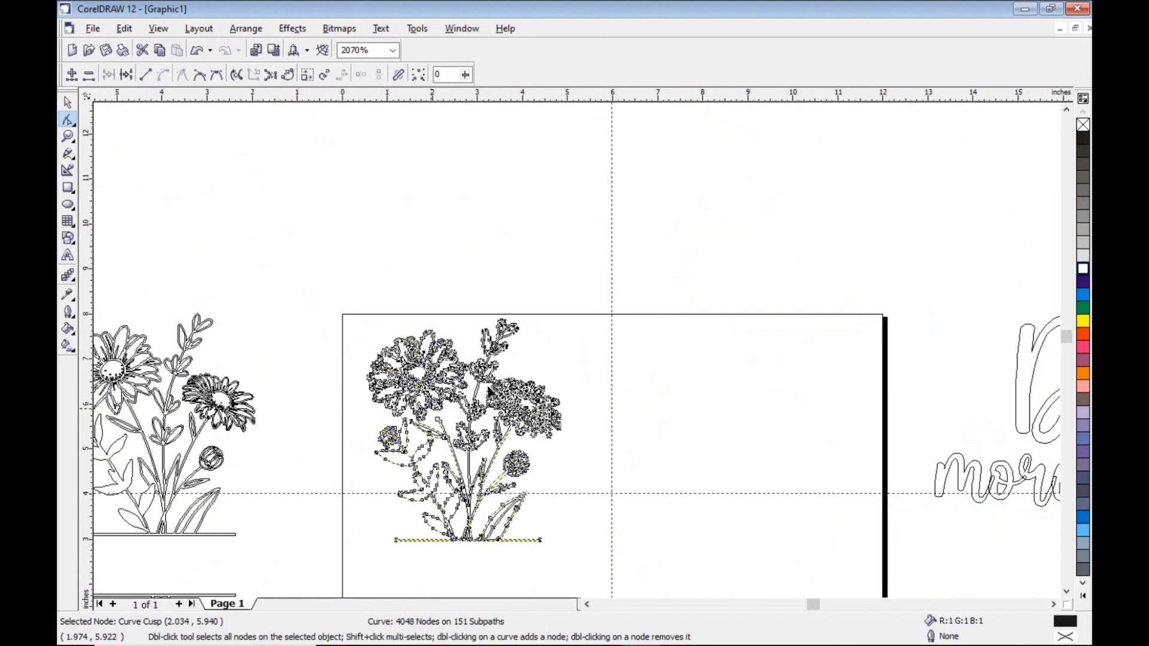
pyautogui.click(246, 29)
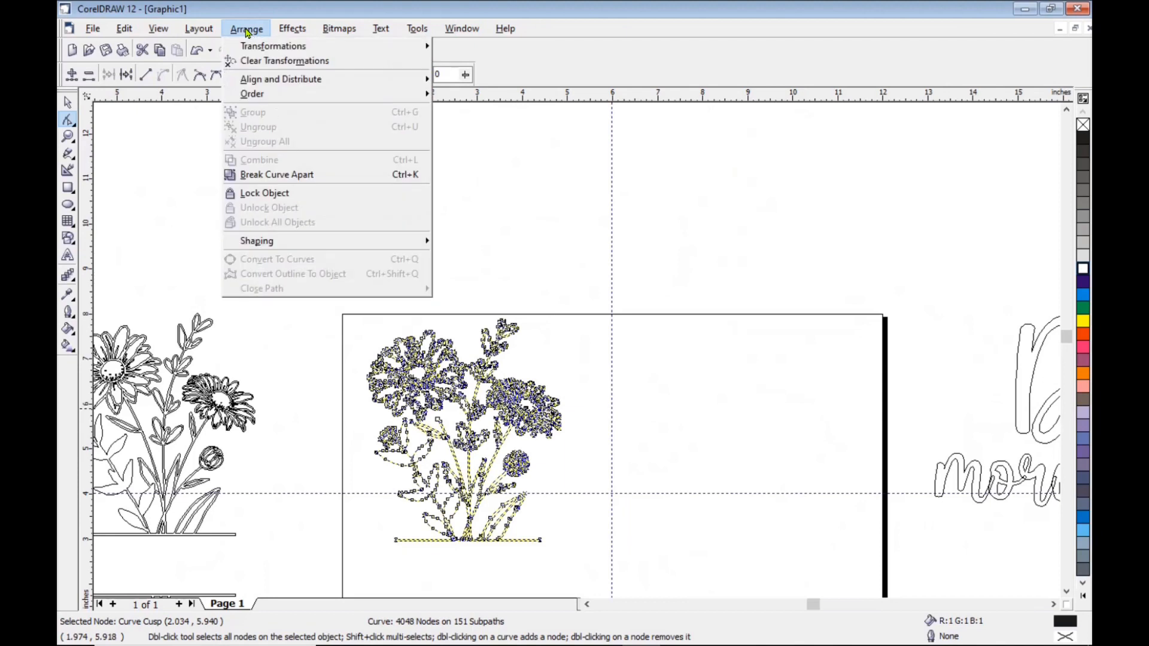
pyautogui.click(295, 179)
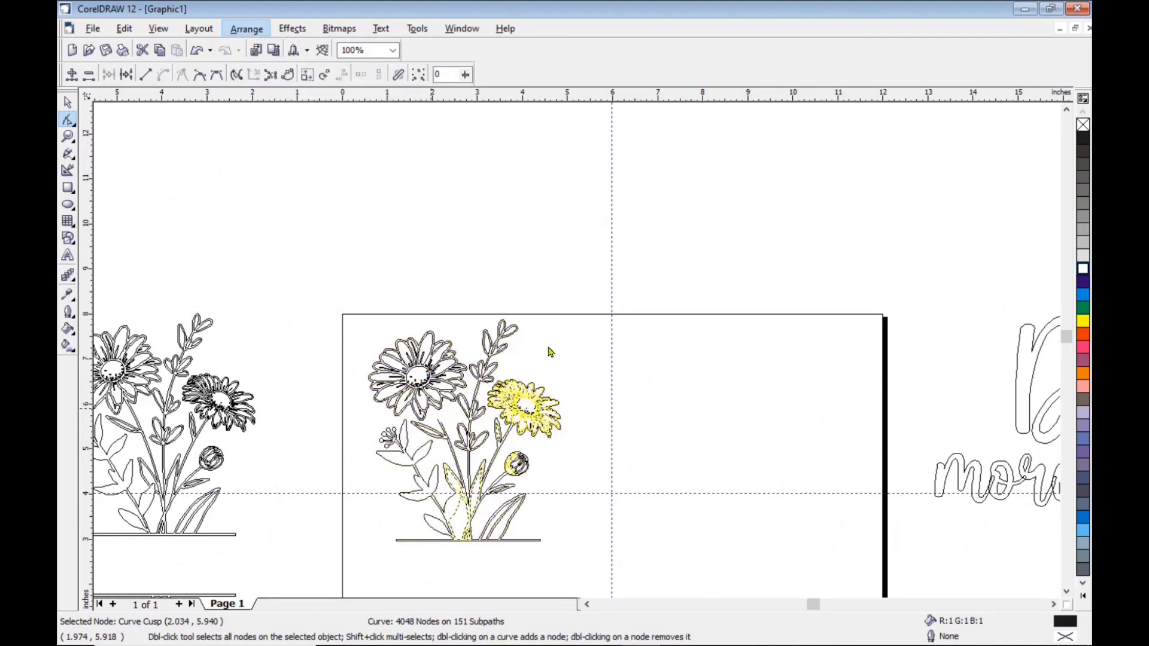
pyautogui.click(521, 591)
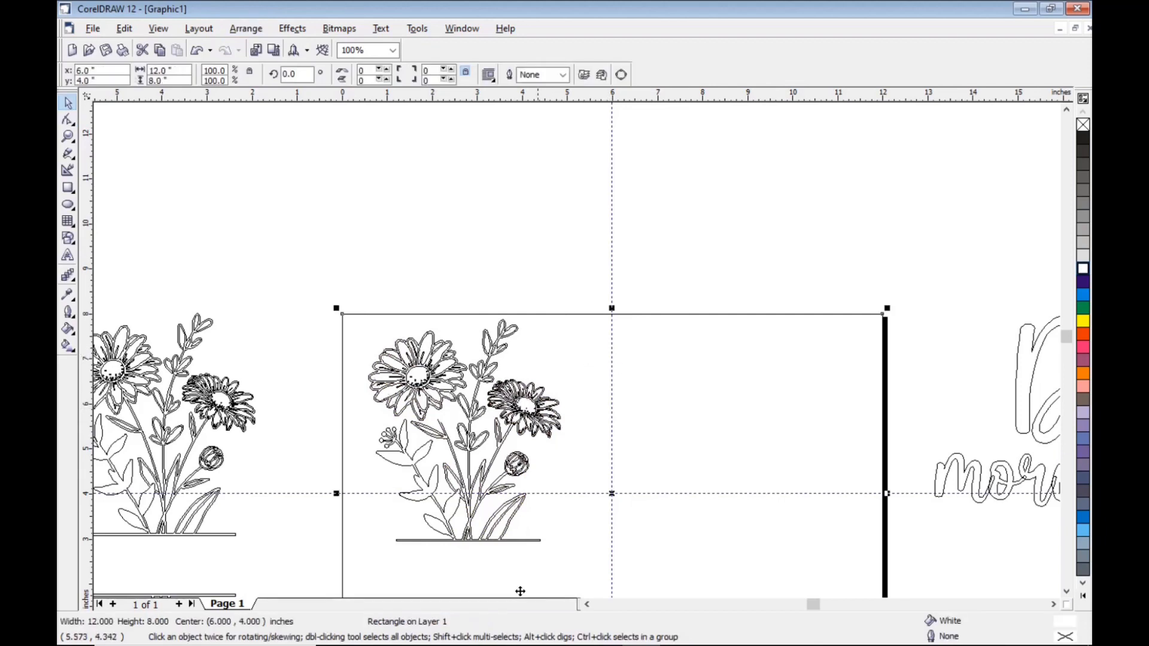
pyautogui.click(299, 461)
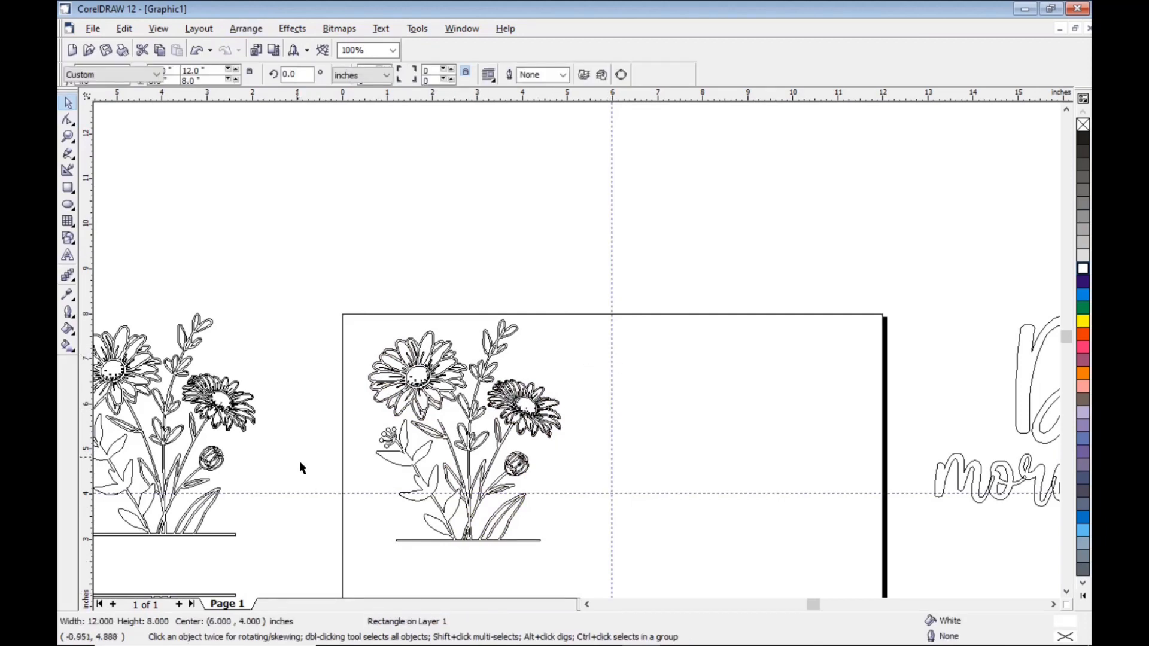
# Delete the outline piece with the base line and stems, together with the leaves at the bottom of the bouquet
pyautogui.click(429, 542)
pyautogui.press('Delete')
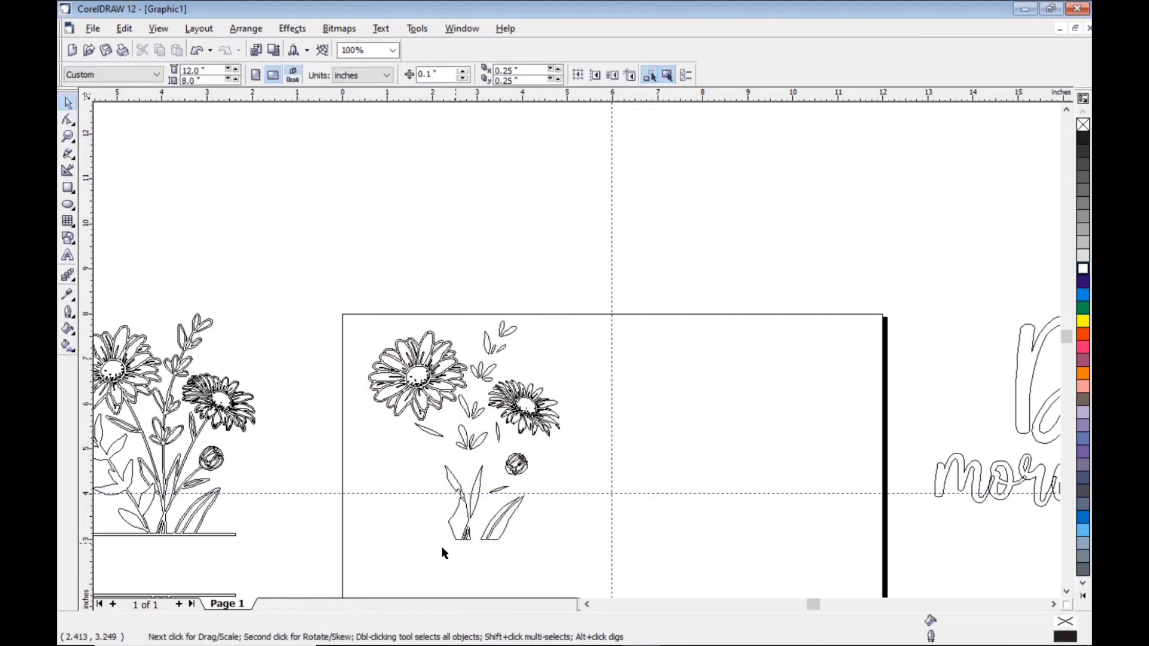
pyautogui.moveTo(428, 552)
pyautogui.mouseDown()
pyautogui.moveTo(548, 467)
pyautogui.moveTo(471, 471)
pyautogui.moveTo(466, 461)
pyautogui.mouseUp()
pyautogui.press('Delete')
pyautogui.moveTo(410, 560); pyautogui.dragTo(566, 467)
pyautogui.press('Delete')
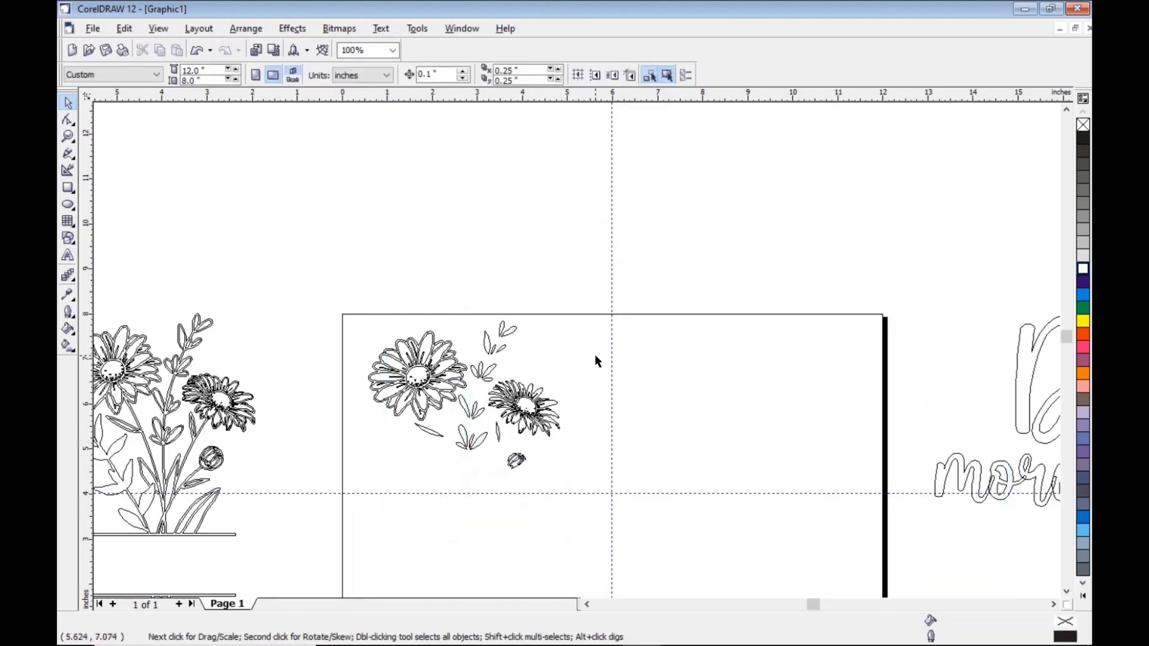
# Delete the smaller daisy, the round bud, and the upper and lower groups of loose leaves around the large daisy
pyautogui.moveTo(595, 356); pyautogui.dragTo(502, 484)
pyautogui.press('Delete')
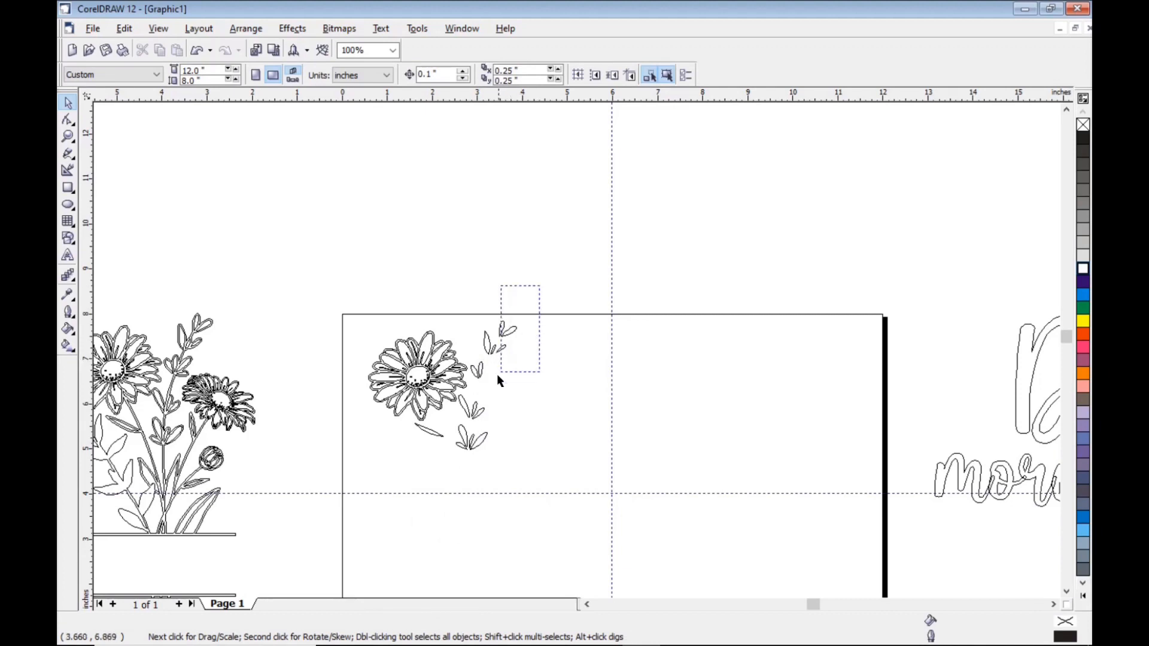
pyautogui.moveTo(497, 375); pyautogui.dragTo(467, 402)
pyautogui.press('Delete')
pyautogui.moveTo(441, 459); pyautogui.dragTo(503, 427)
pyautogui.press('Delete')
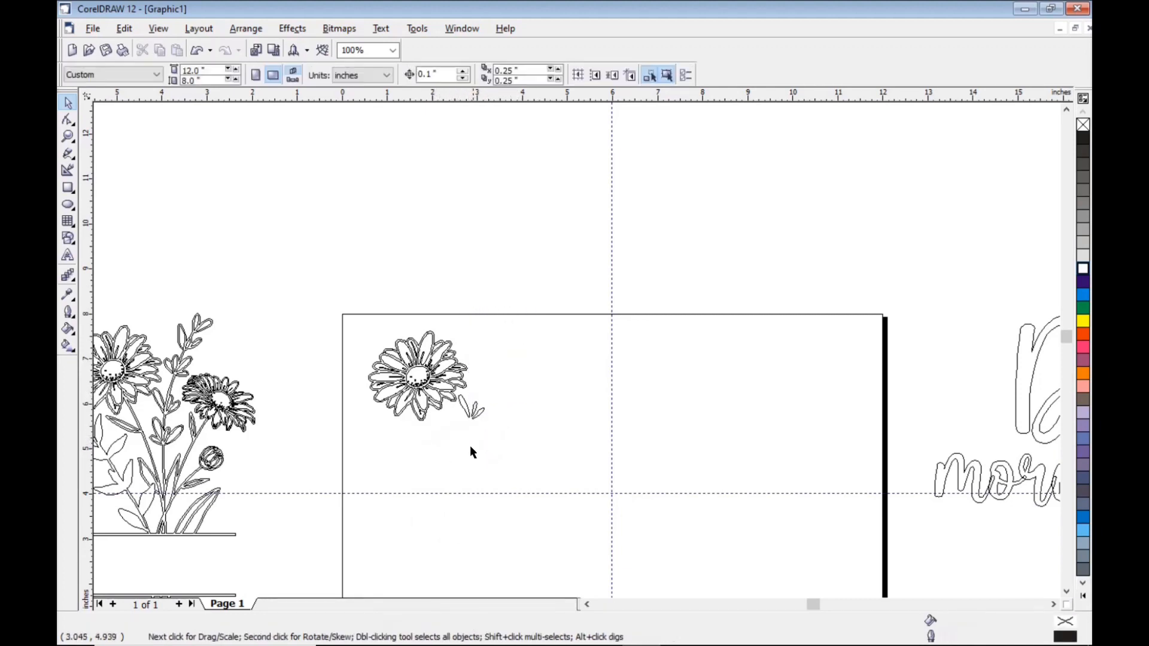
# Delete the last three small leaves beside the large daisy and set the display mode to Enhanced
pyautogui.scroll(5, 468, 430)
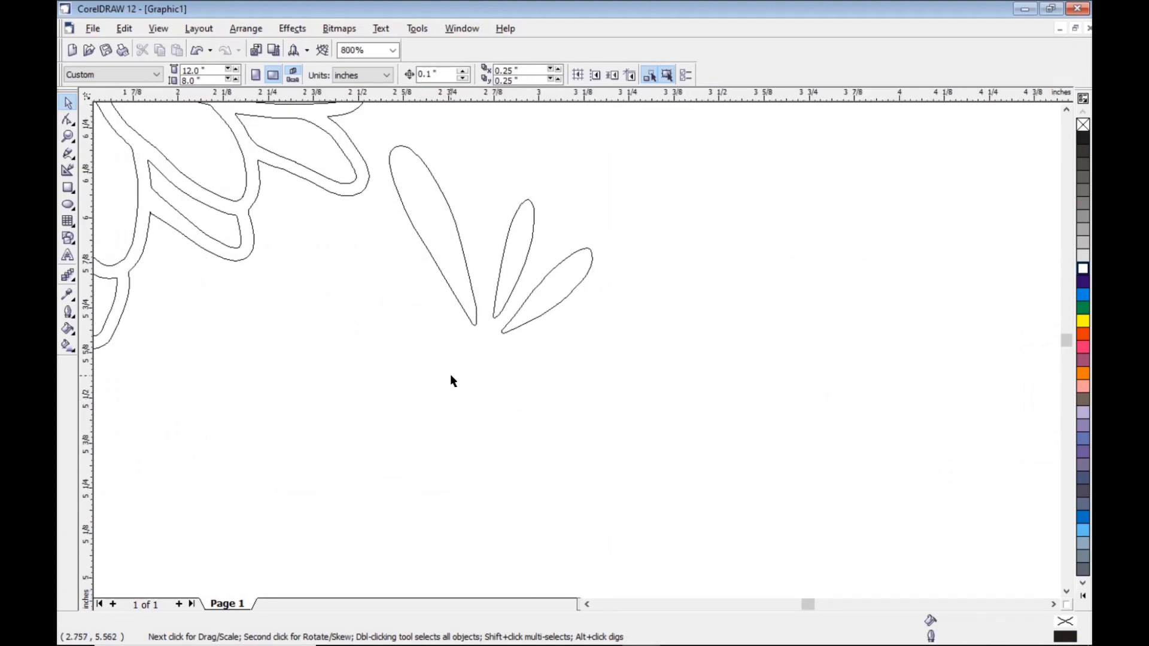
pyautogui.scroll(-1, 450, 376)
pyautogui.click(446, 312)
pyautogui.press('Delete')
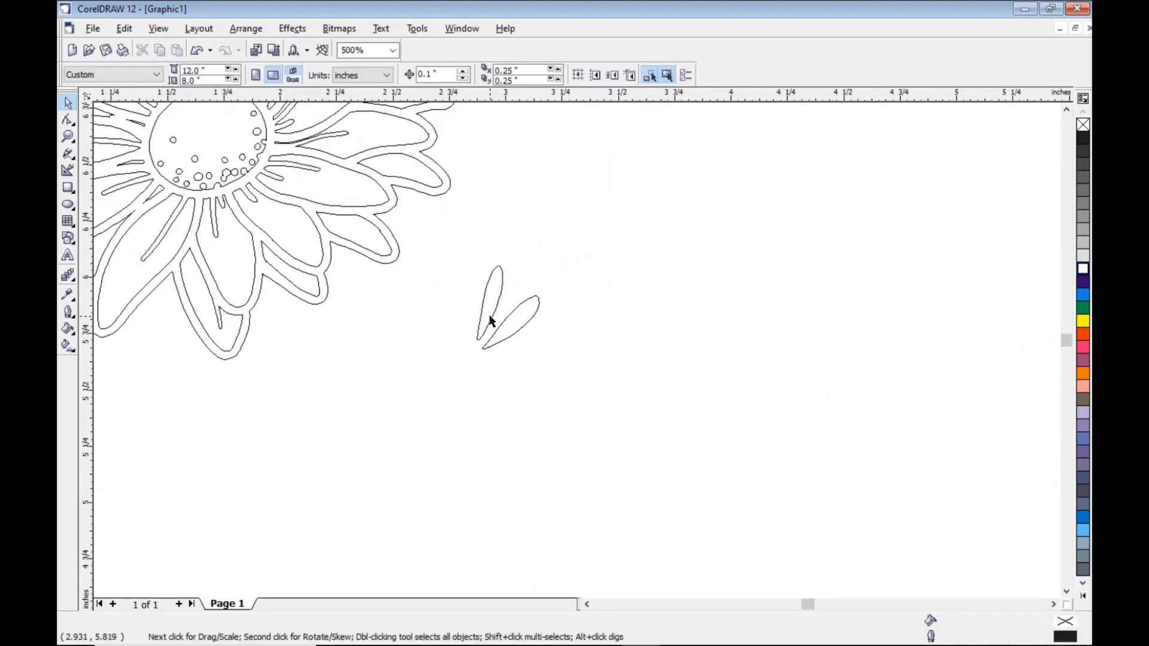
pyautogui.click(490, 314)
pyautogui.press('Delete')
pyautogui.press('Delete')
pyautogui.scroll(-4, 435, 385)
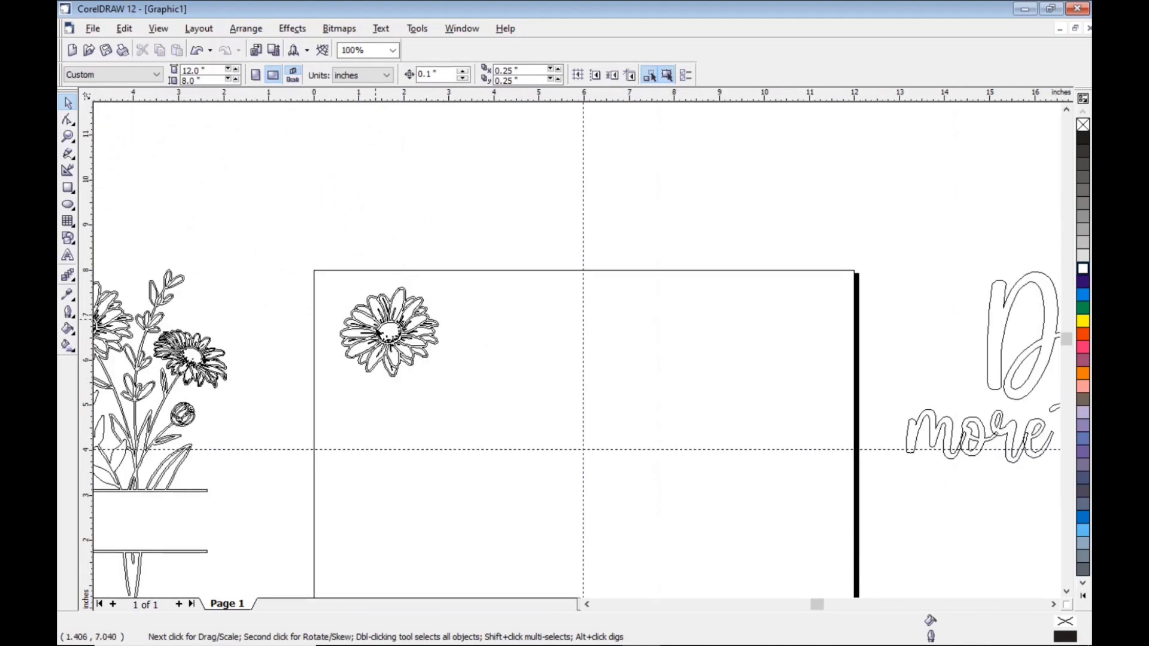
pyautogui.click(159, 28)
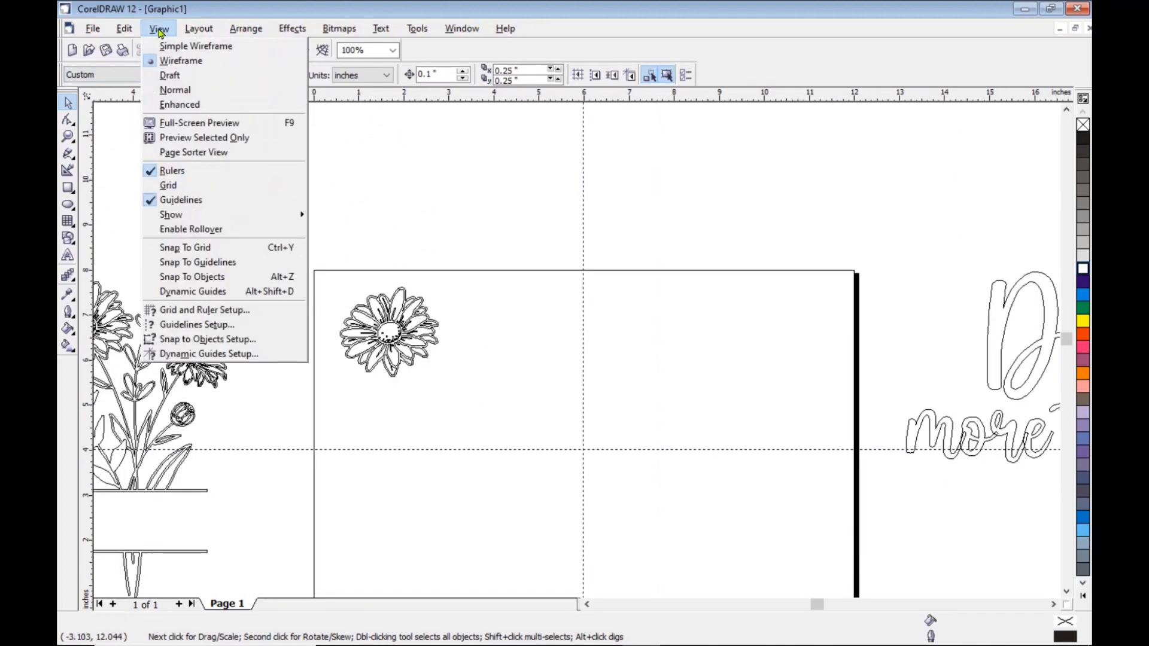
pyautogui.click(180, 105)
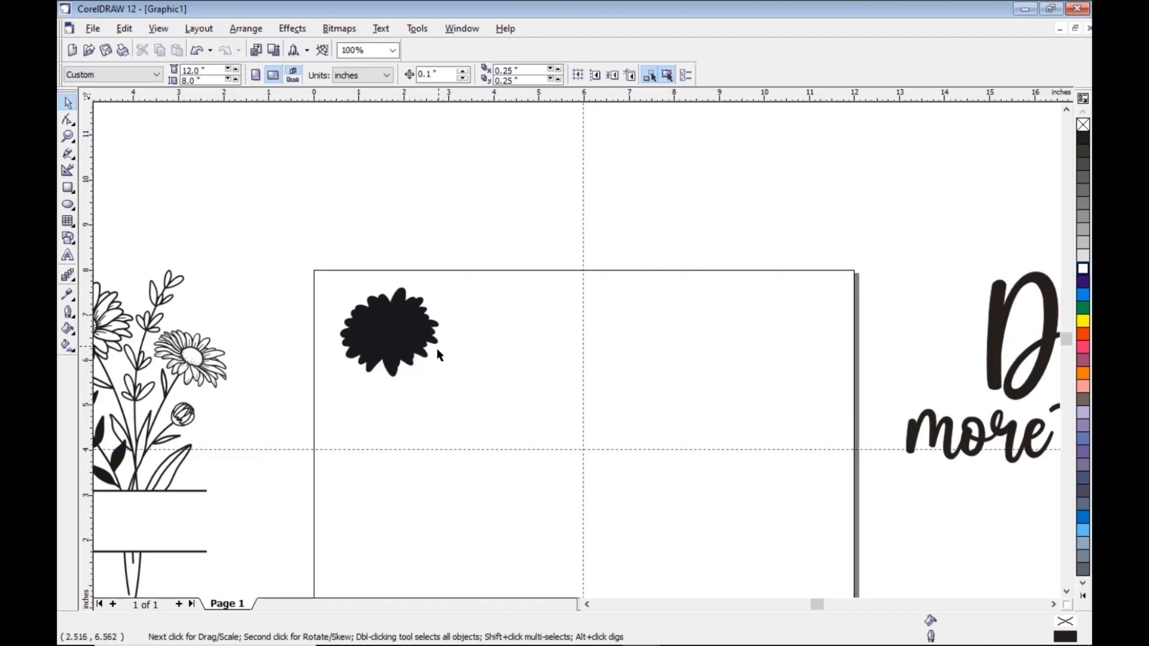
# Combine all the separate pieces of the large daisy into one curve and clear the selection
pyautogui.moveTo(302, 254); pyautogui.dragTo(497, 400)
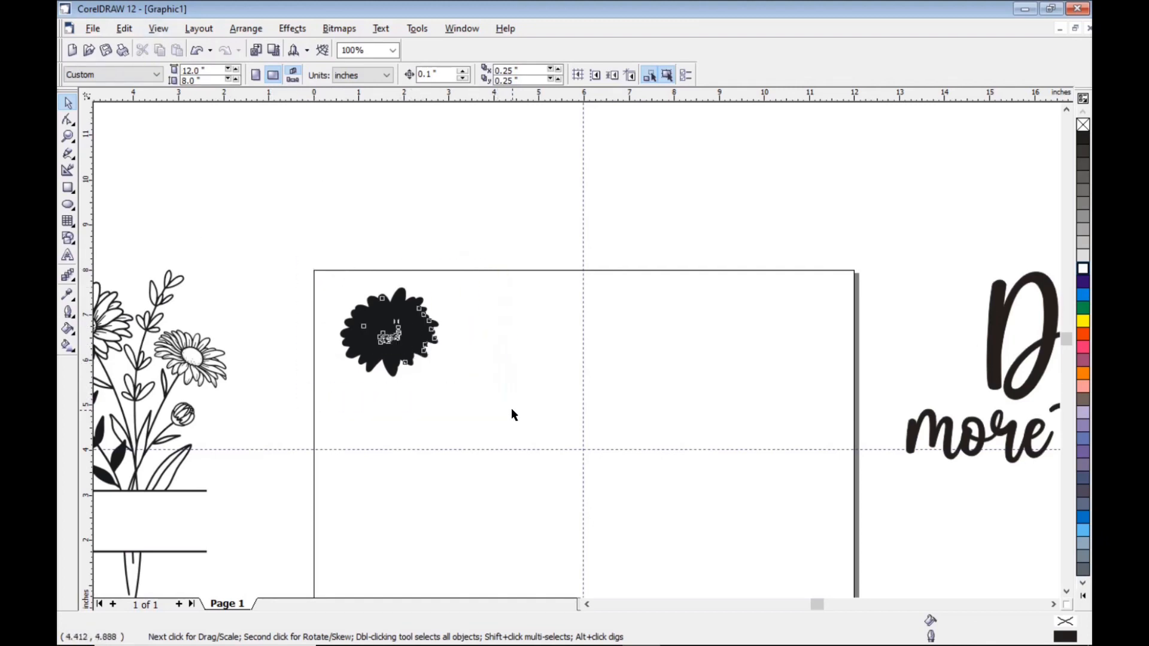
pyautogui.click(245, 29)
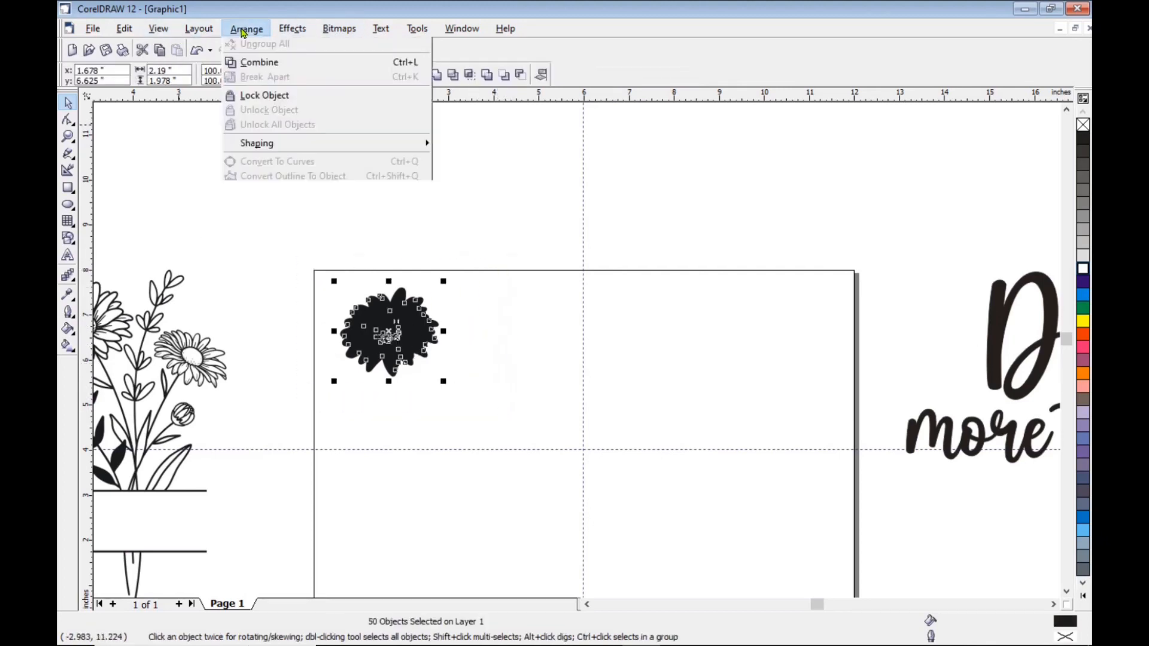
pyautogui.click(265, 162)
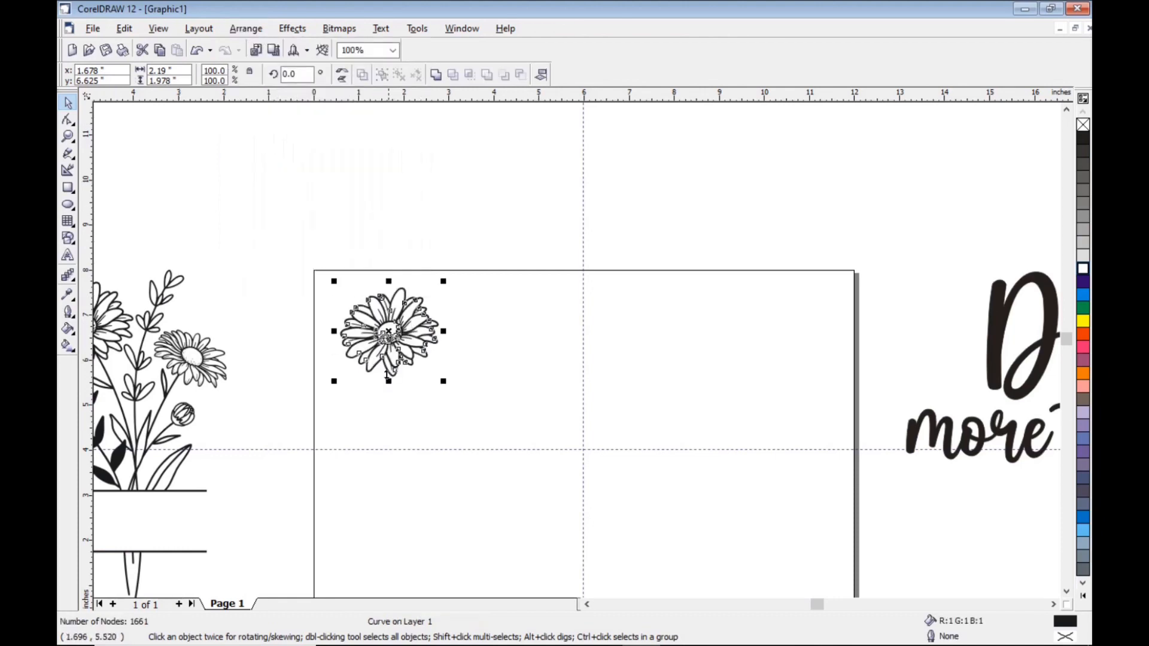
pyautogui.click(410, 406)
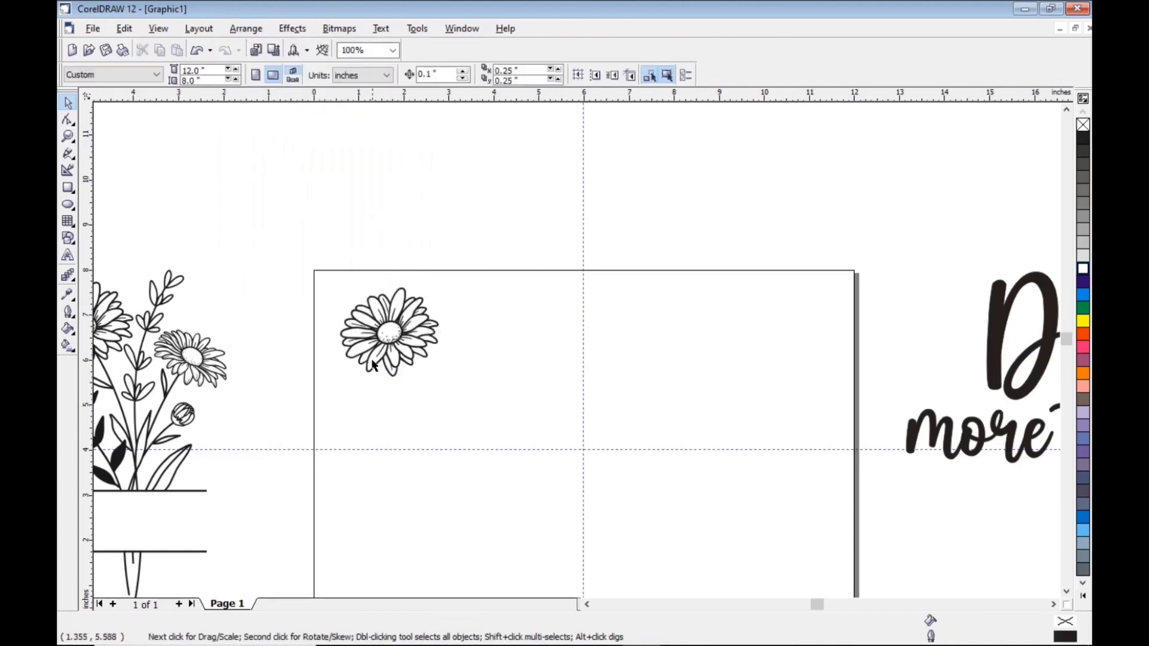
pyautogui.click(412, 360)
pyautogui.click(124, 29)
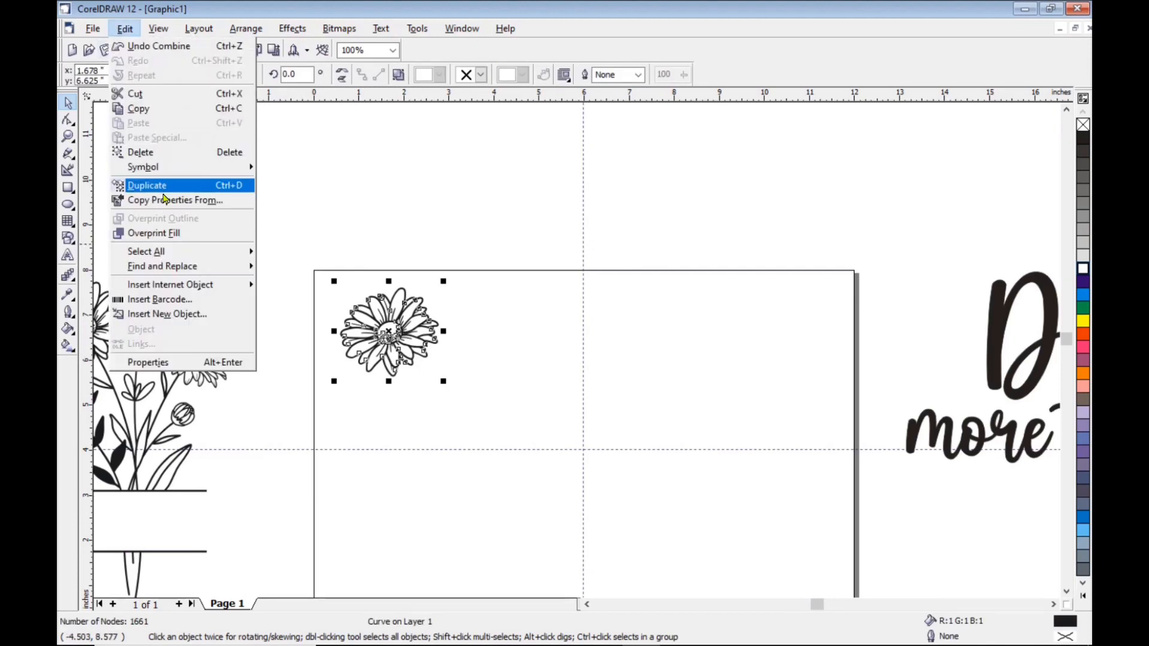
pyautogui.click(150, 186)
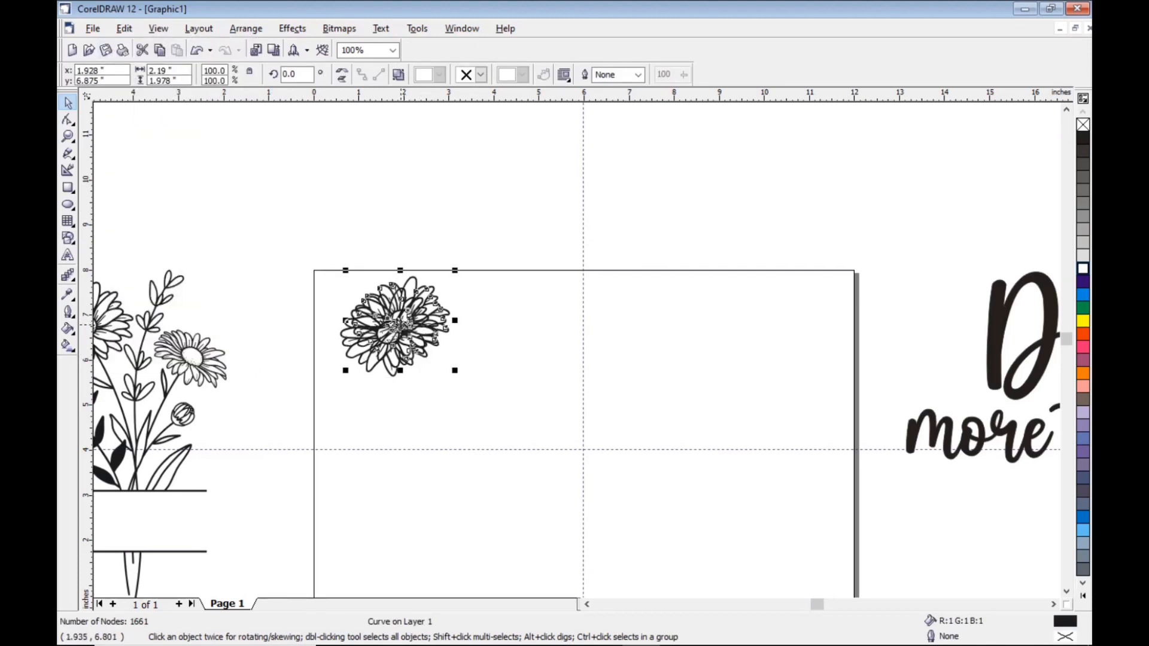
pyautogui.moveTo(401, 324); pyautogui.dragTo(514, 331)
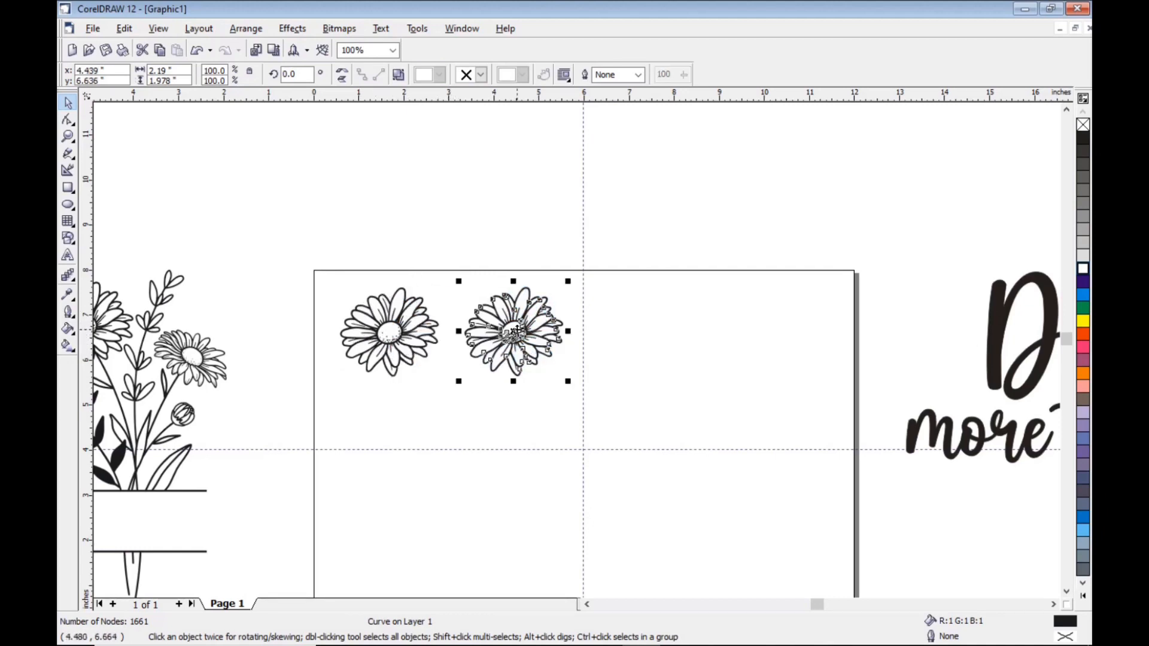
pyautogui.press('Delete')
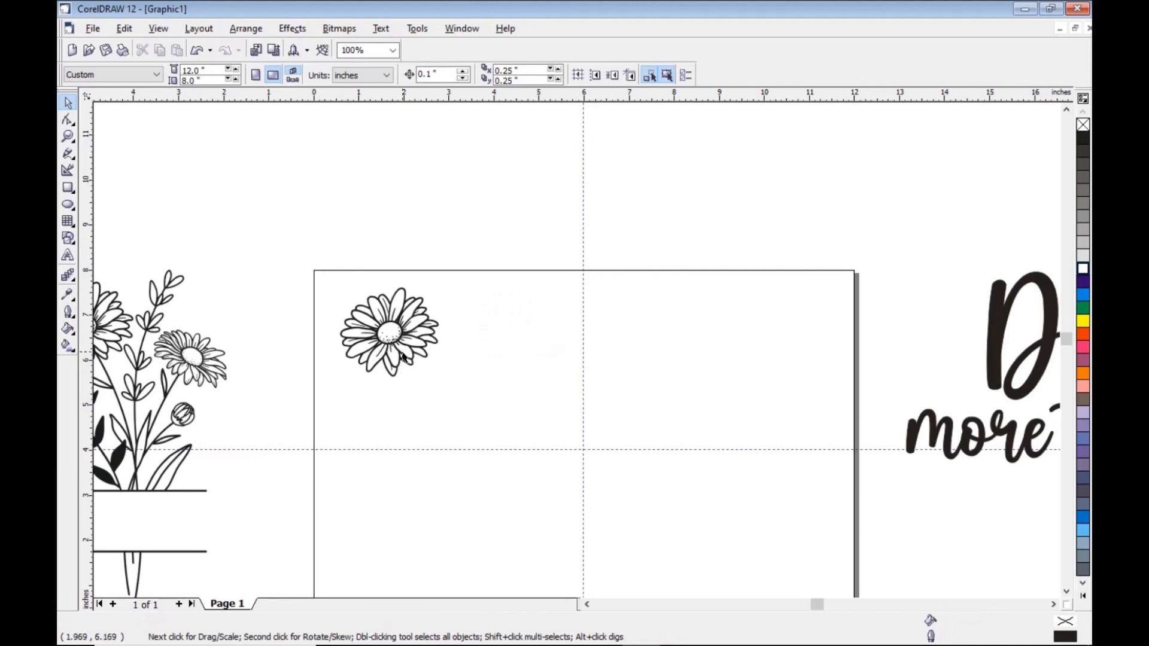
# Break the combined daisy curve apart into separate pieces and clear the selection
pyautogui.click(403, 357)
pyautogui.click(246, 28)
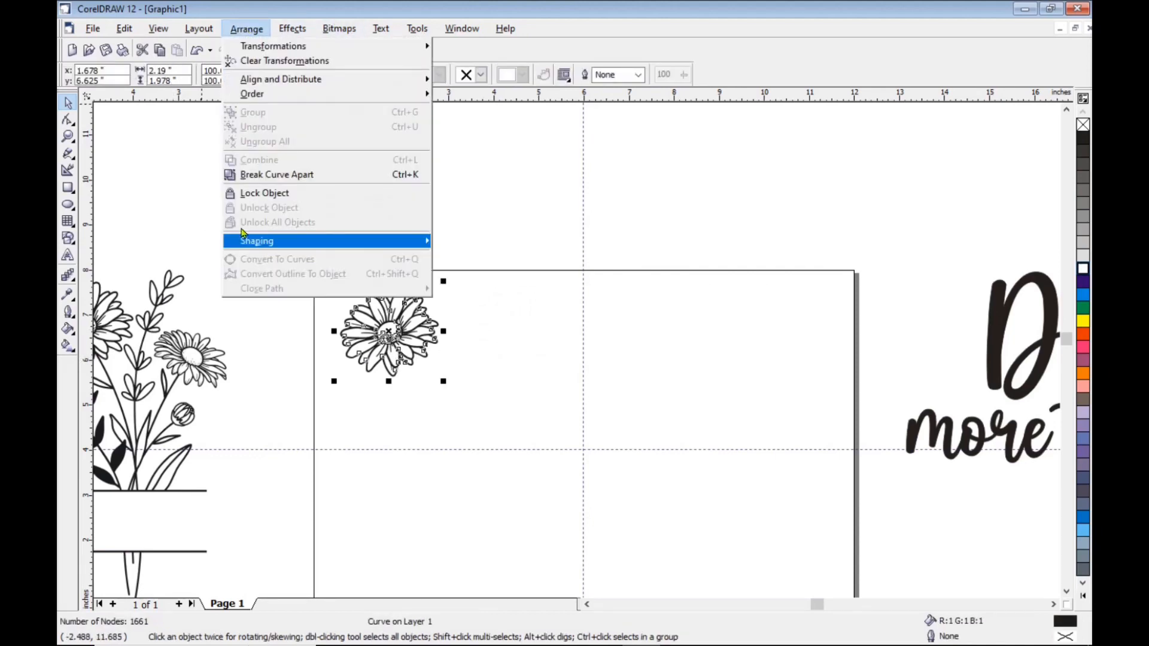
pyautogui.click(263, 174)
pyautogui.click(473, 396)
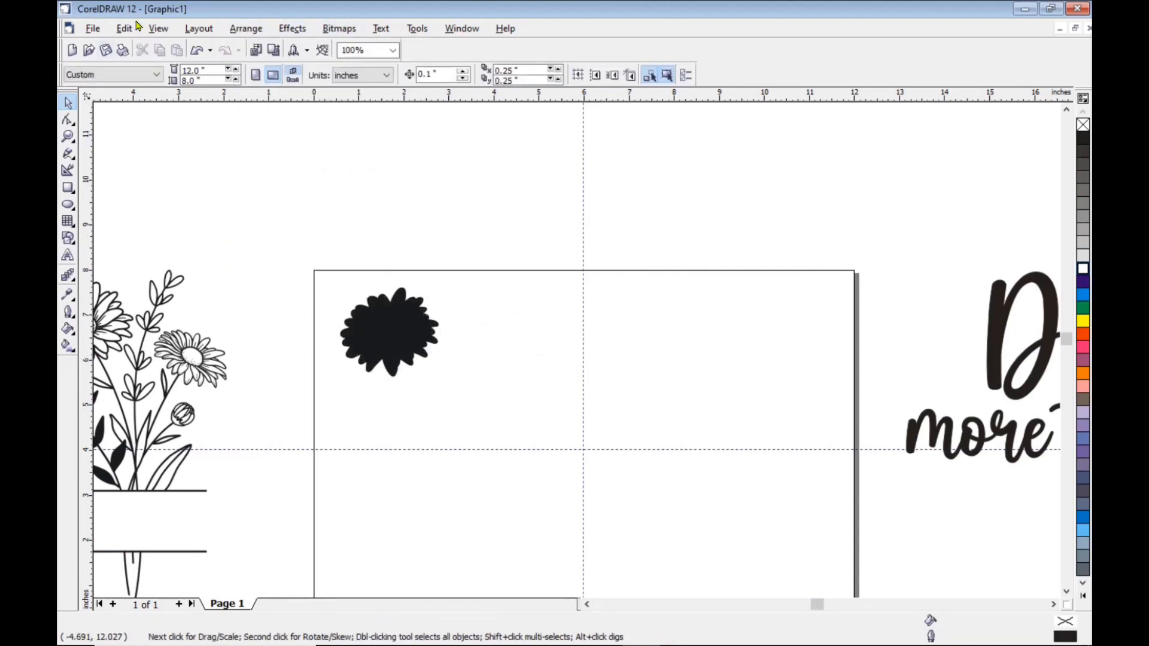
# Switch to Wireframe view and fill every object of the daisy on the page with white
pyautogui.click(159, 28)
pyautogui.click(171, 63)
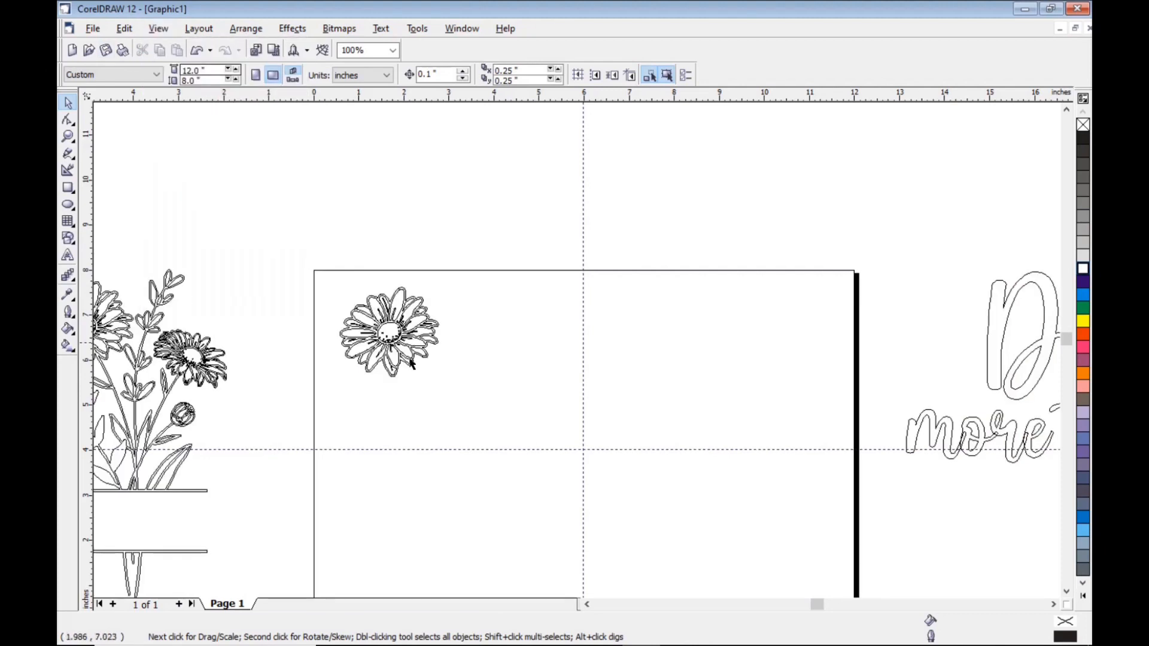
pyautogui.scroll(3, 410, 363)
pyautogui.moveTo(226, 149); pyautogui.dragTo(544, 425)
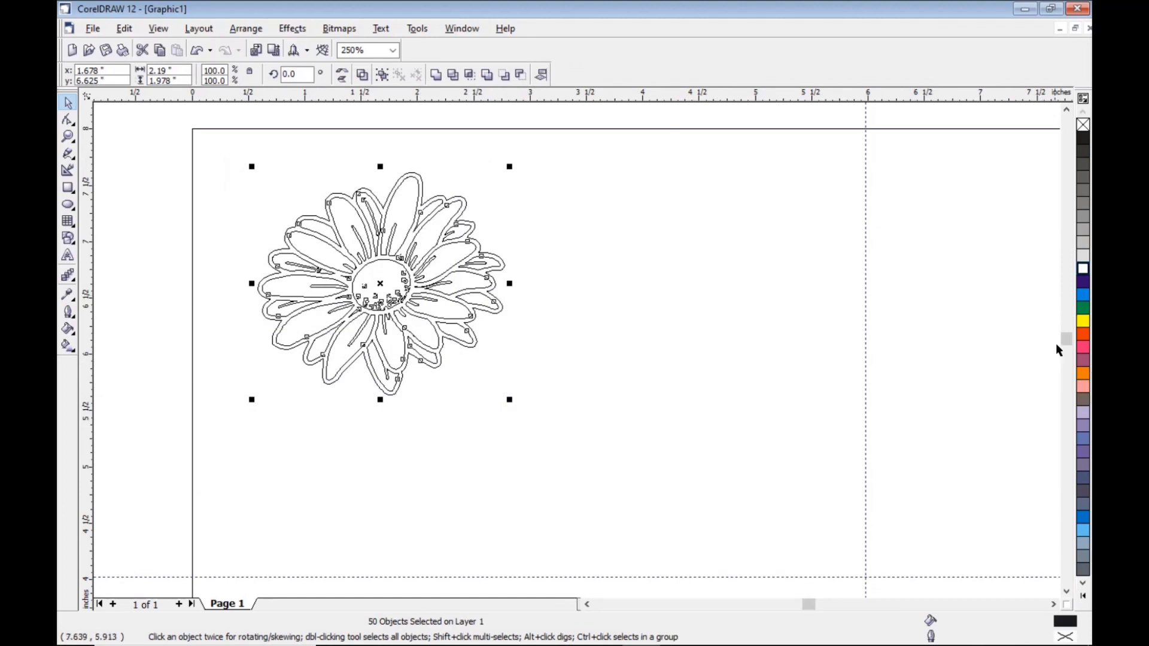
pyautogui.click(1084, 272)
pyautogui.click(472, 430)
# Select the small dots inside the daisy's centre together and fill them with black
pyautogui.scroll(4, 433, 305)
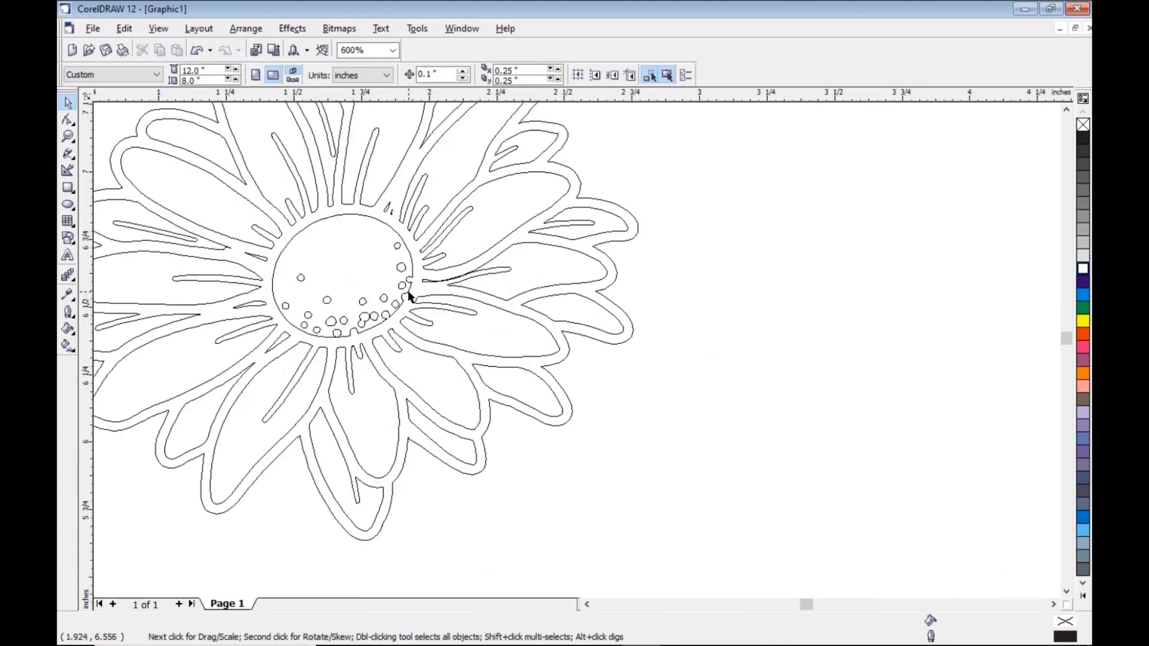
pyautogui.click(300, 283)
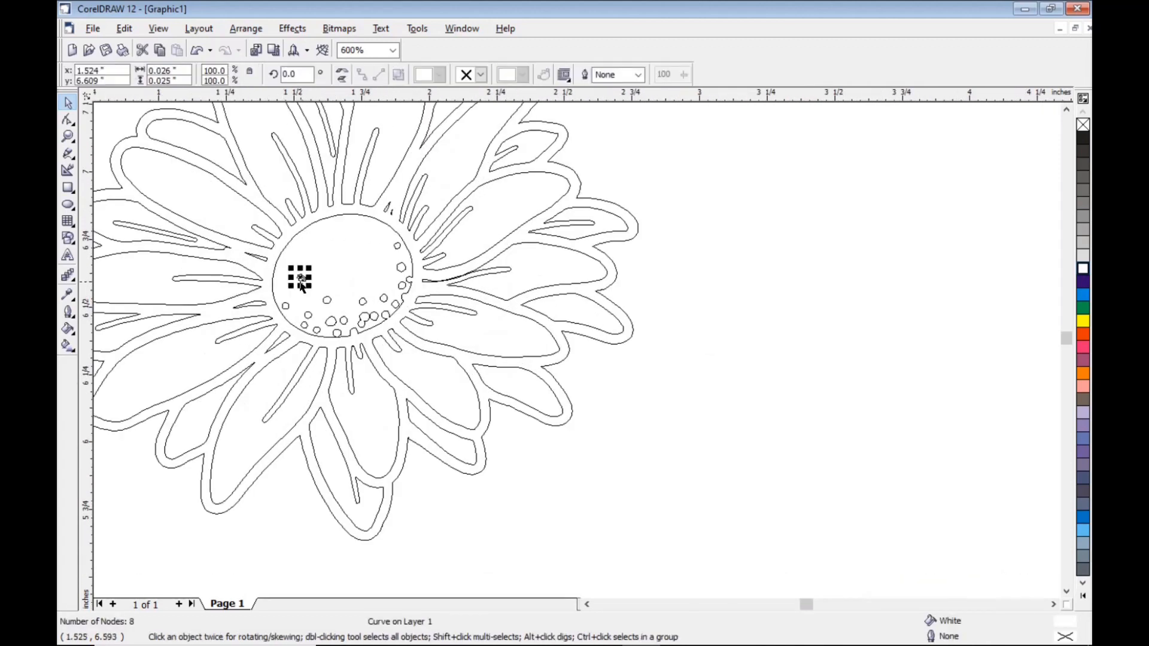
pyautogui.scroll(2, 366, 294)
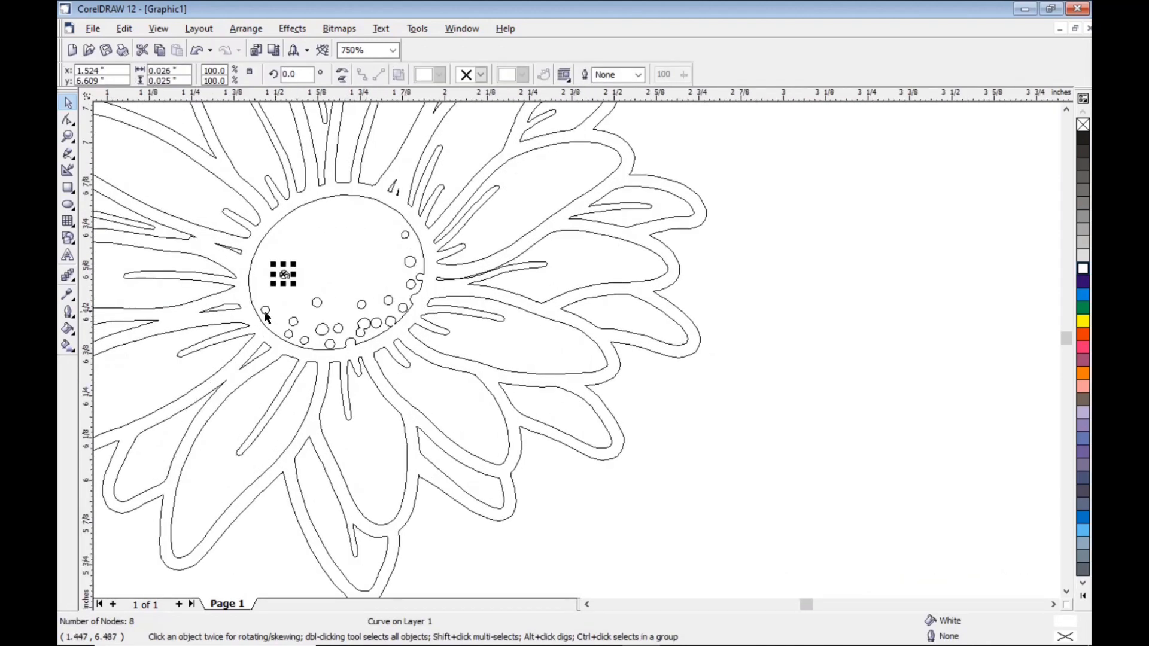
pyautogui.keyDown('shift'); pyautogui.click(266, 311); pyautogui.keyUp('shift')
pyautogui.keyDown('shift'); pyautogui.click(296, 323); pyautogui.keyUp('shift')
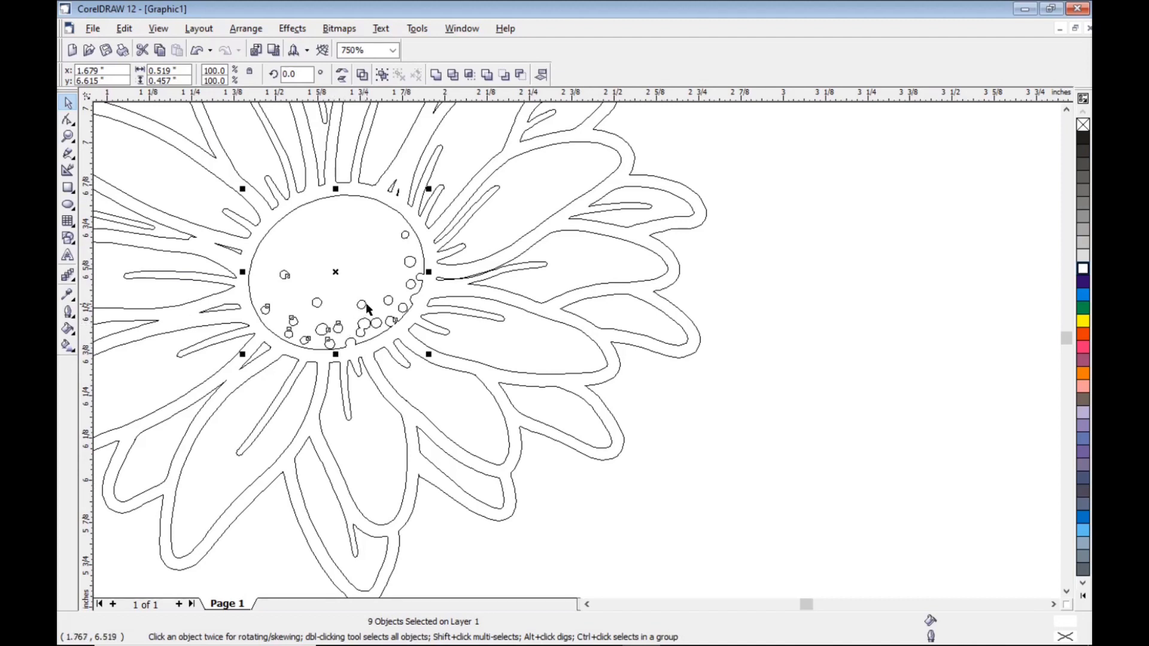
pyautogui.keyDown('shift'); pyautogui.click(363, 306); pyautogui.keyUp('shift')
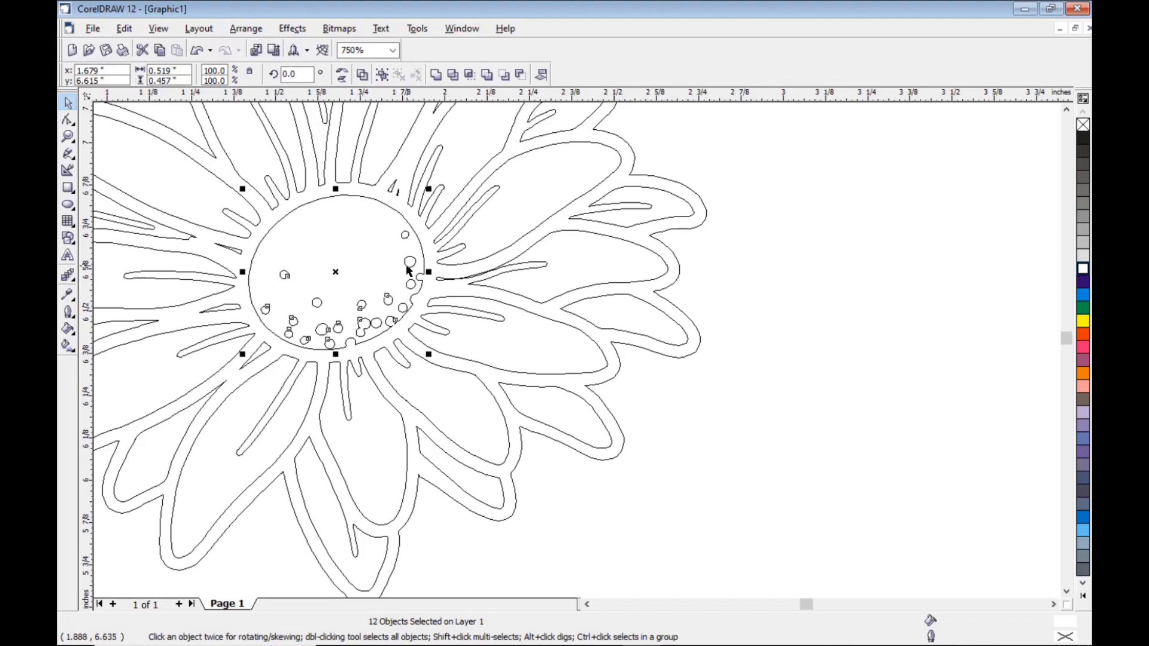
pyautogui.keyDown('shift'); pyautogui.click(406, 236); pyautogui.keyUp('shift')
pyautogui.click(1083, 144)
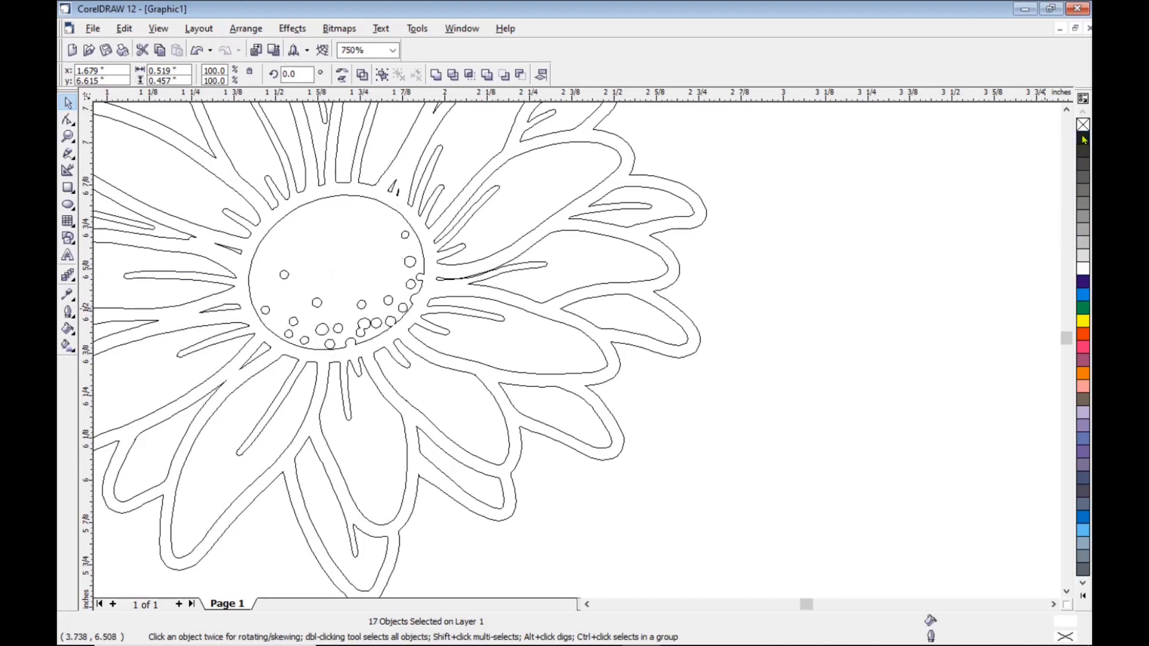
# Fill the daisy's outer petal silhouette with black and switch to Enhanced view
pyautogui.hotkey('ctrl', 'l')
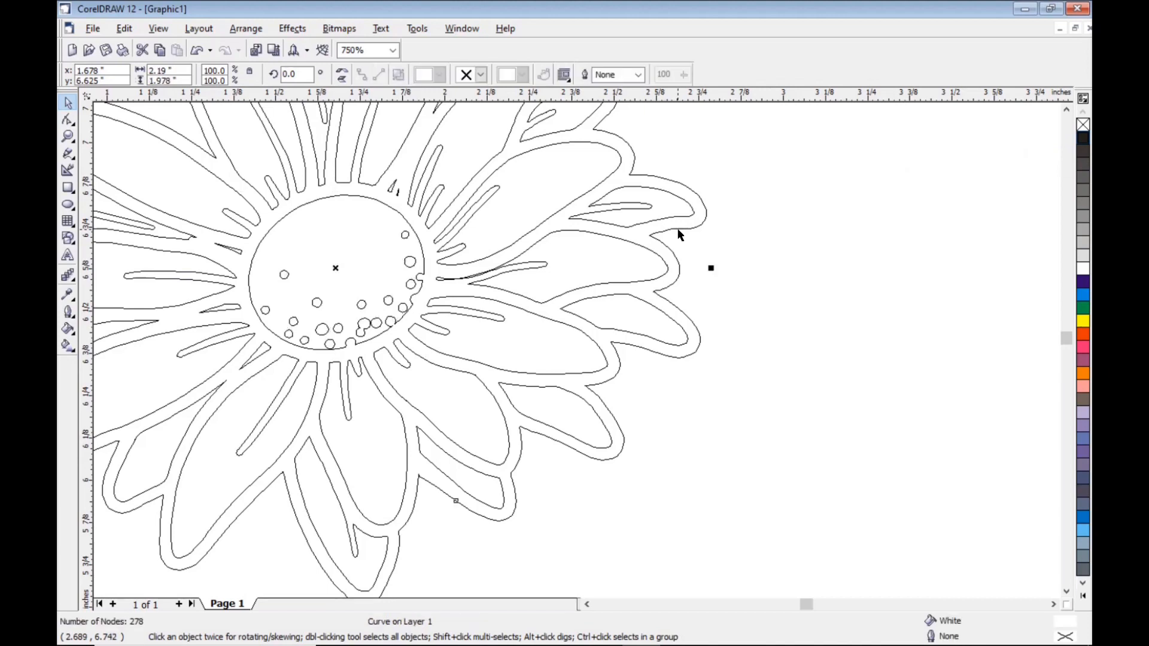
pyautogui.click(1083, 140)
pyautogui.click(163, 31)
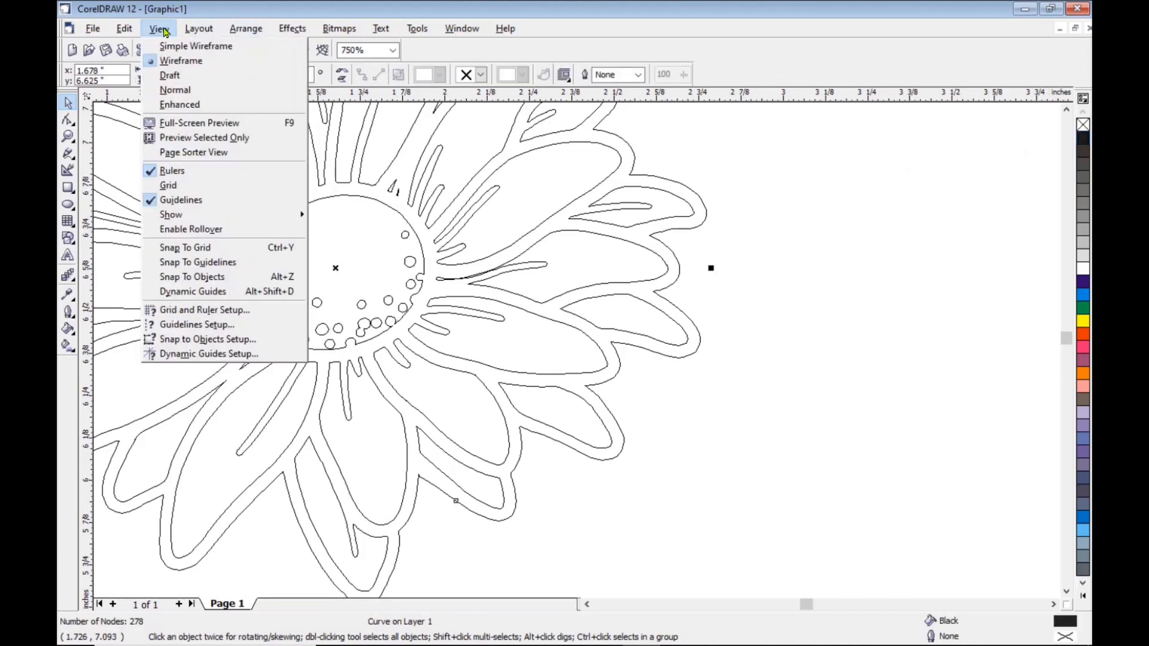
pyautogui.click(176, 111)
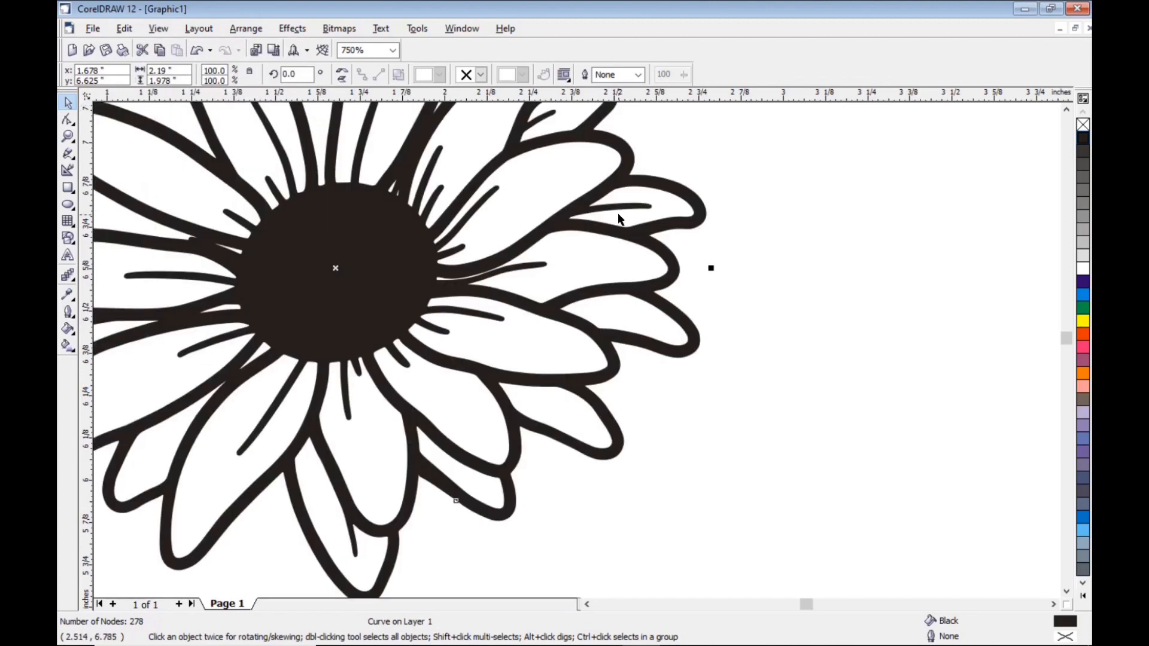
# In Wireframe view, fill the daisy's round centre curve with white, and return to Enhanced view
pyautogui.click(159, 30)
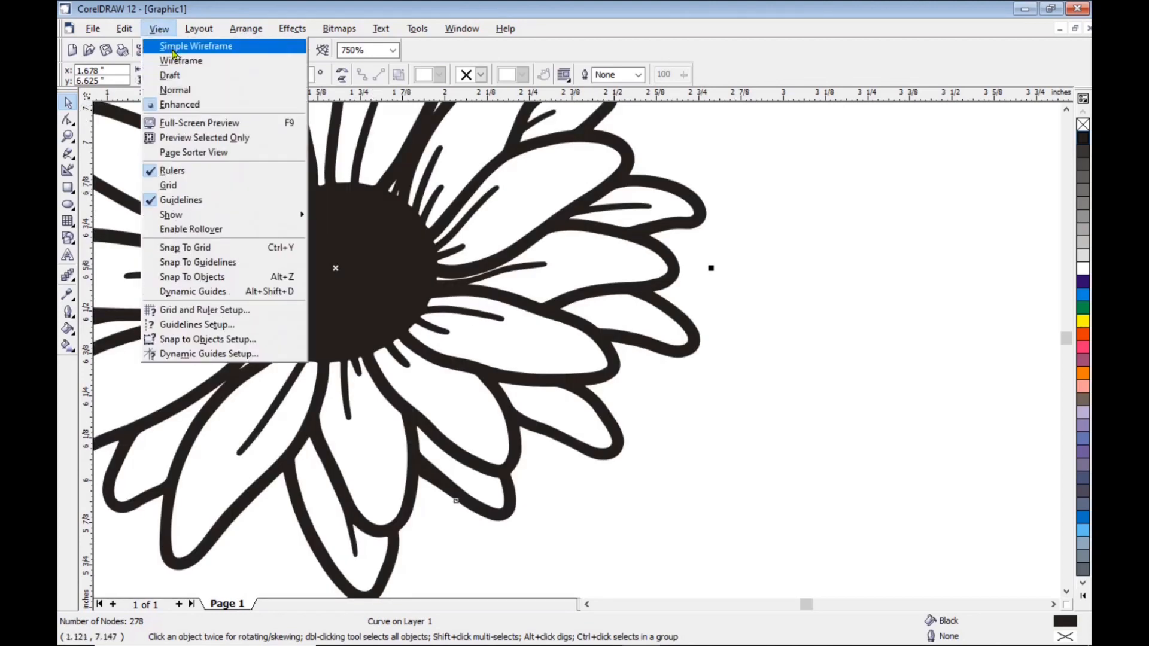
pyautogui.click(174, 58)
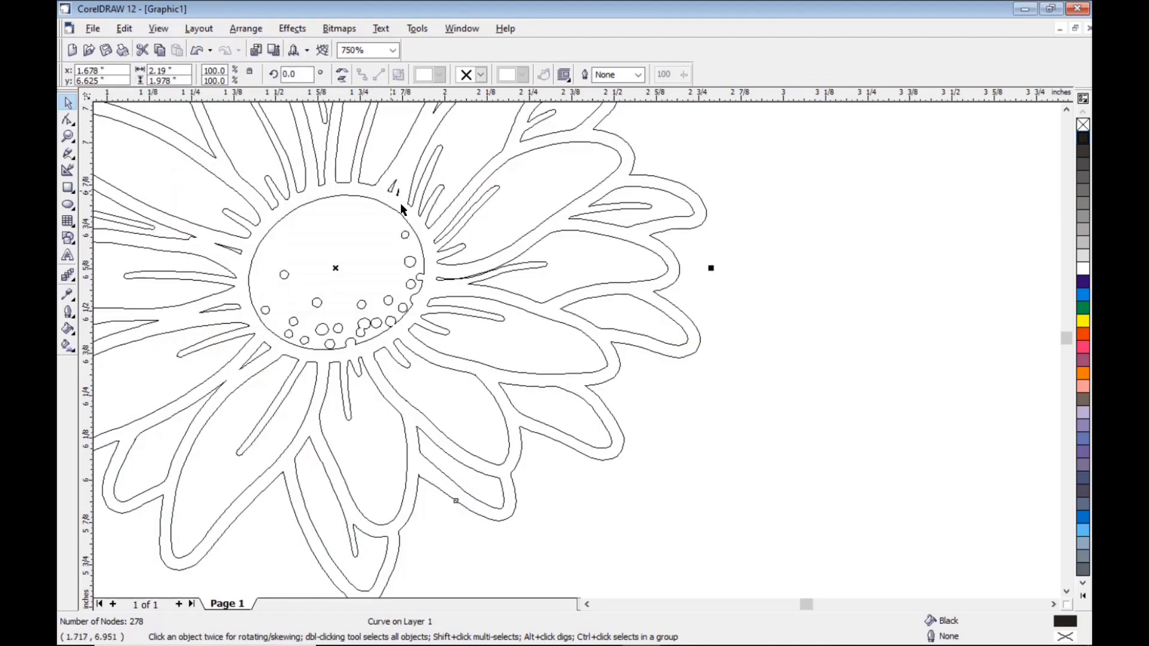
pyautogui.click(335, 197)
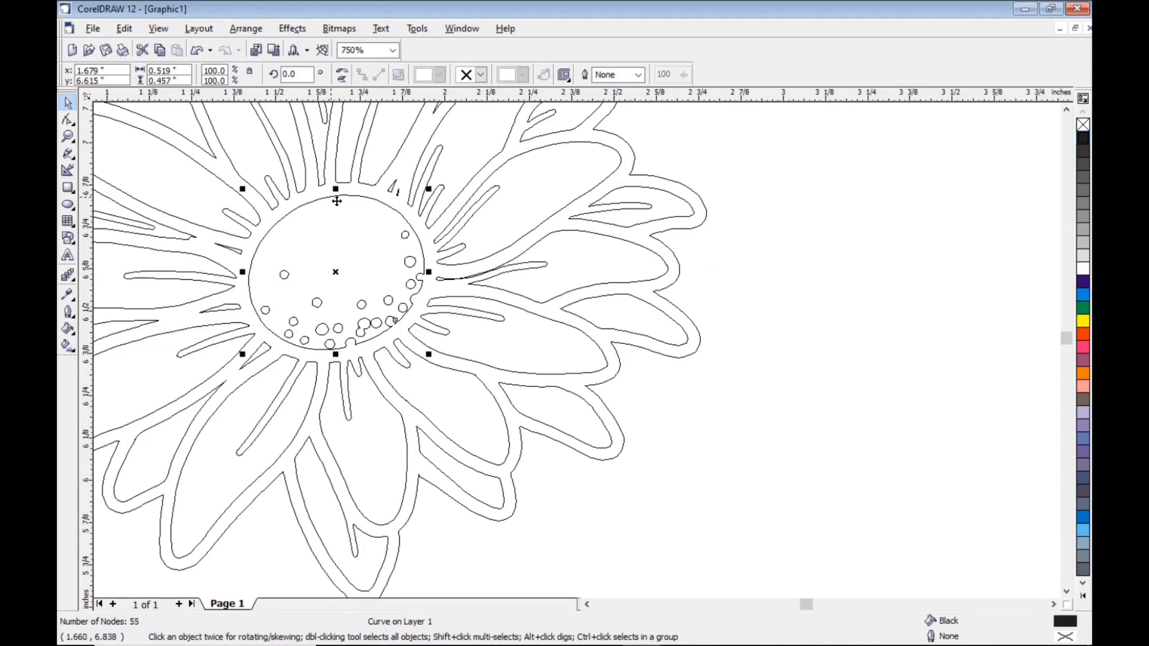
pyautogui.click(1083, 269)
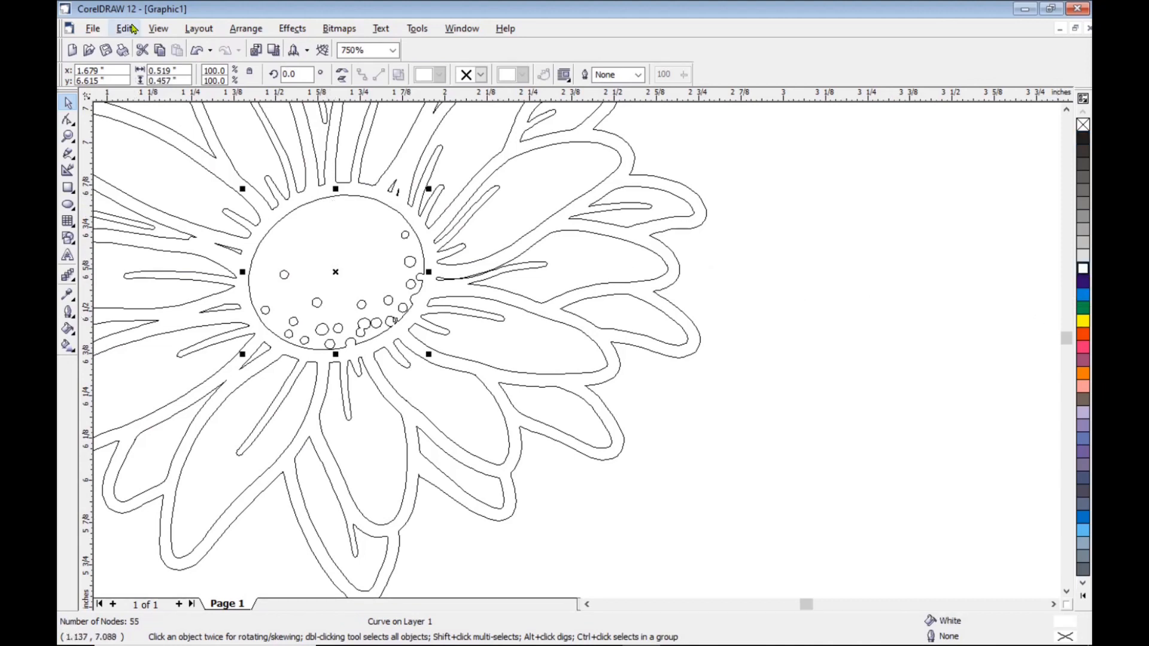
pyautogui.click(159, 28)
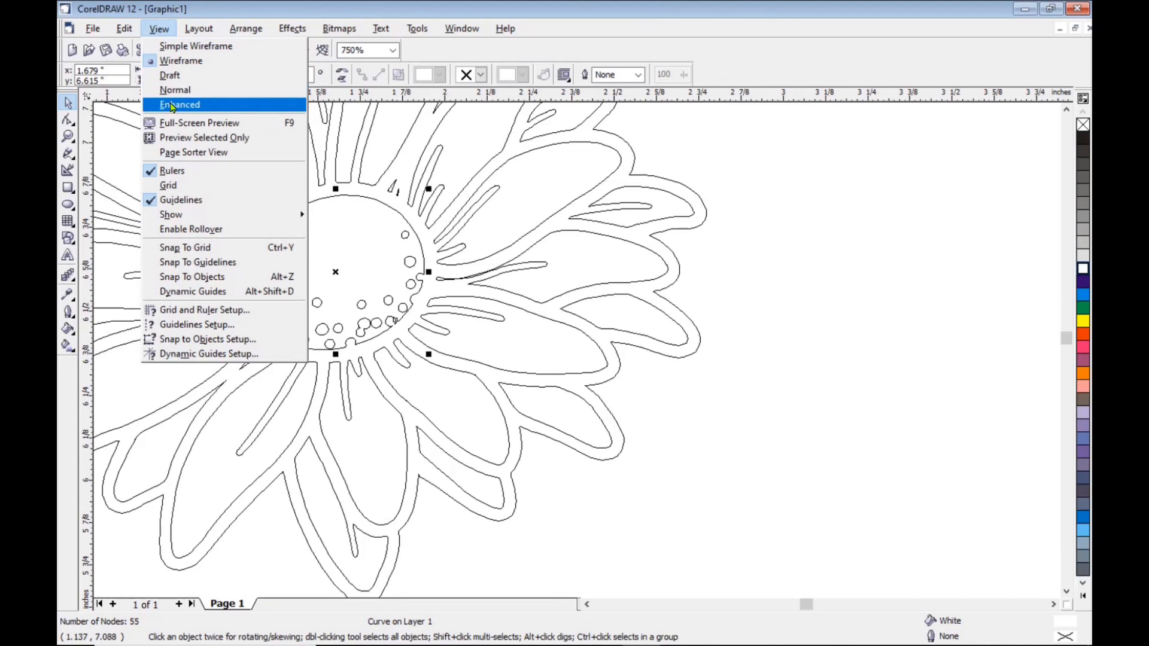
pyautogui.click(171, 104)
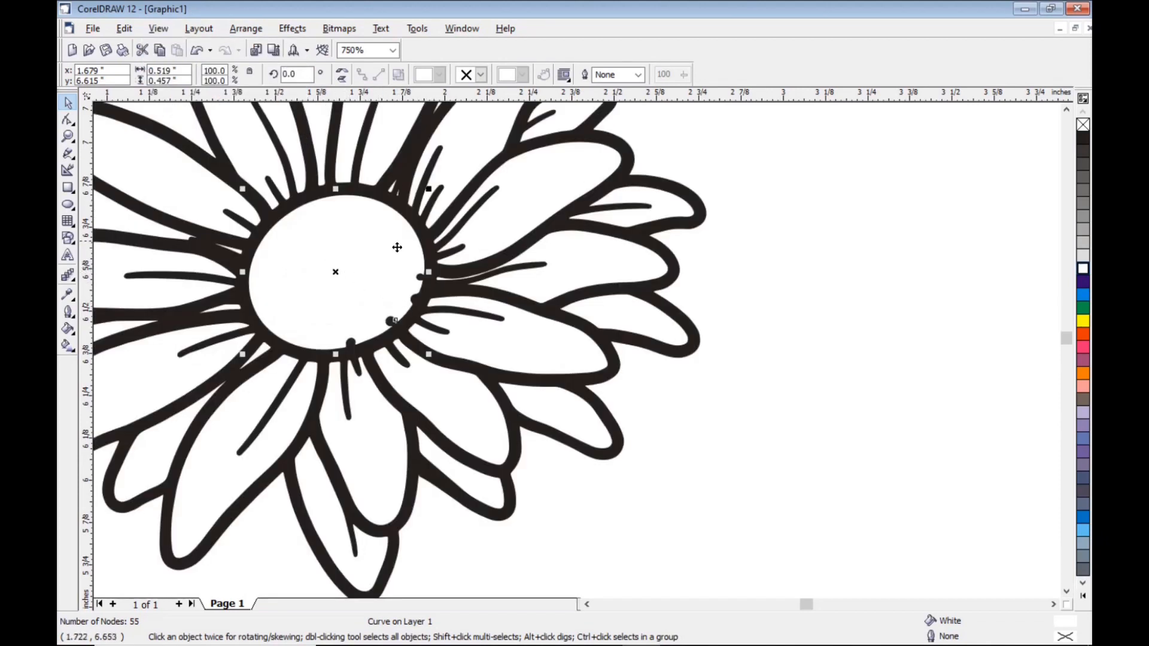
# Send the daisy's white centre to the back, and send the black outer petal silhouette to the back behind it
pyautogui.click(246, 28)
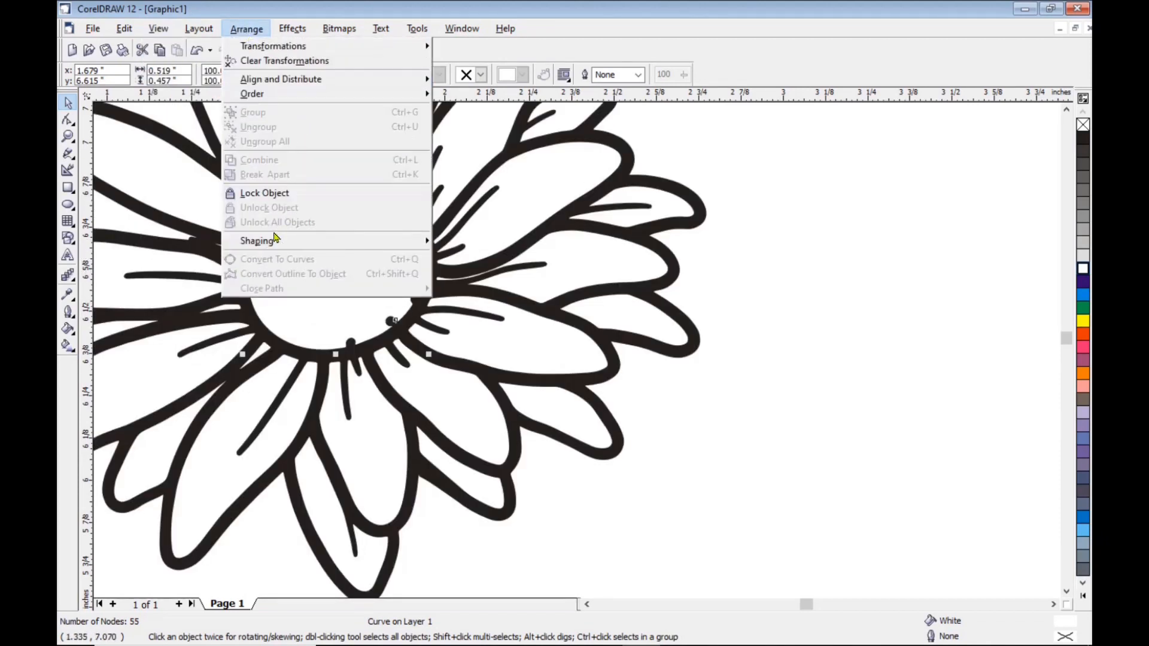
pyautogui.moveTo(257, 100)
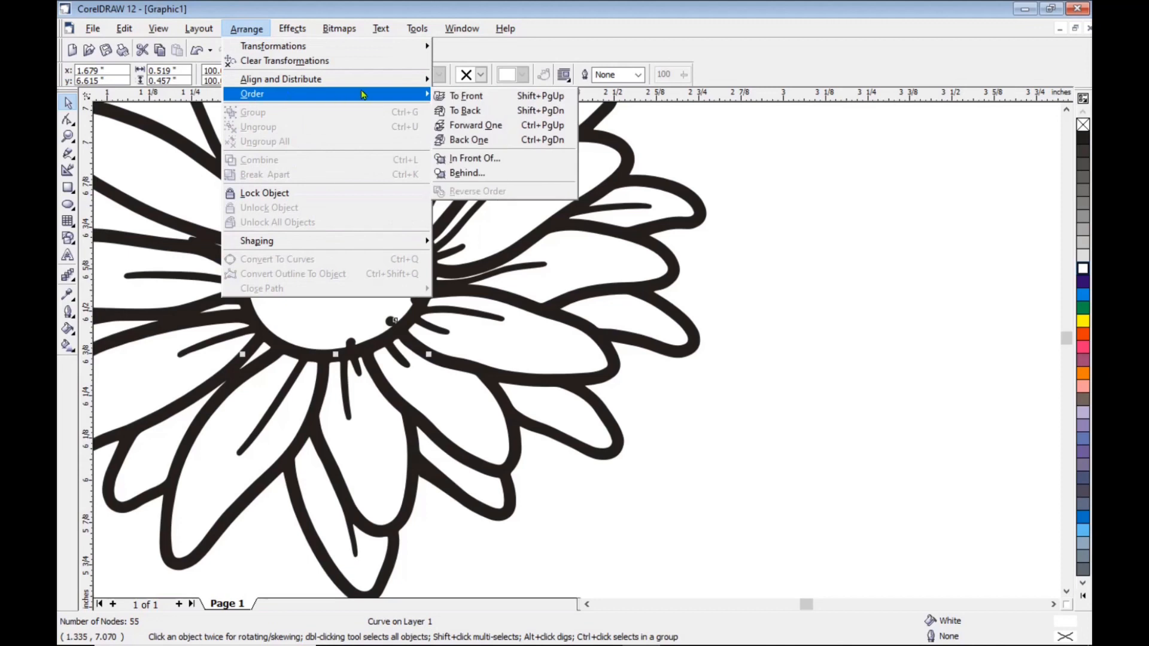
pyautogui.click(466, 111)
pyautogui.click(632, 160)
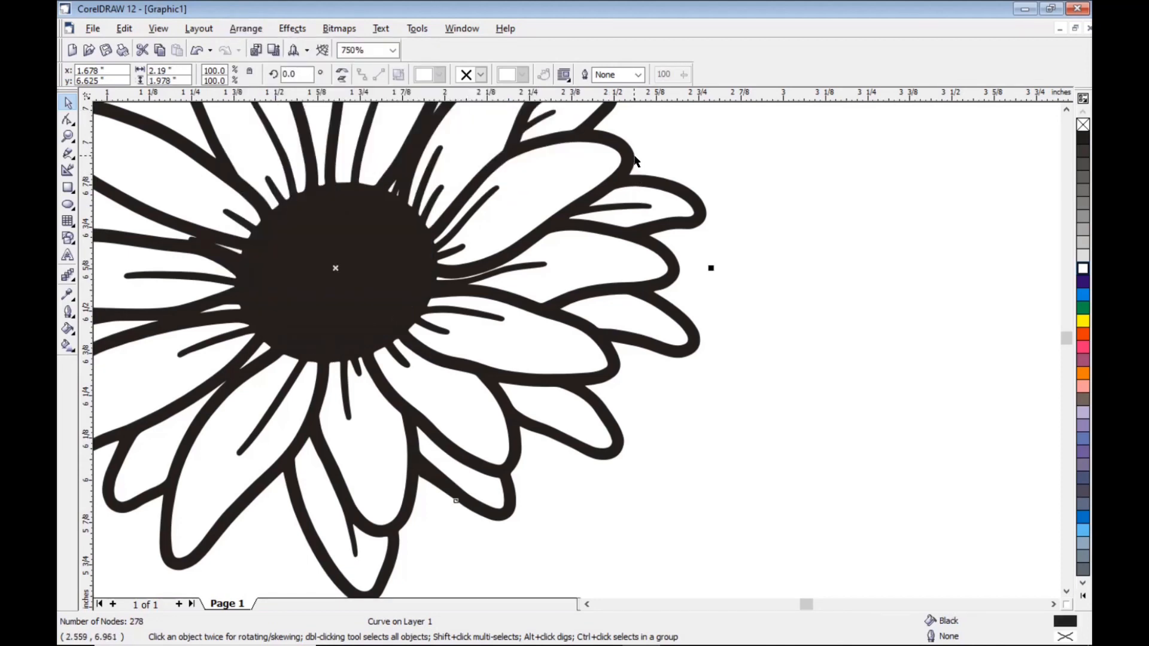
pyautogui.click(238, 29)
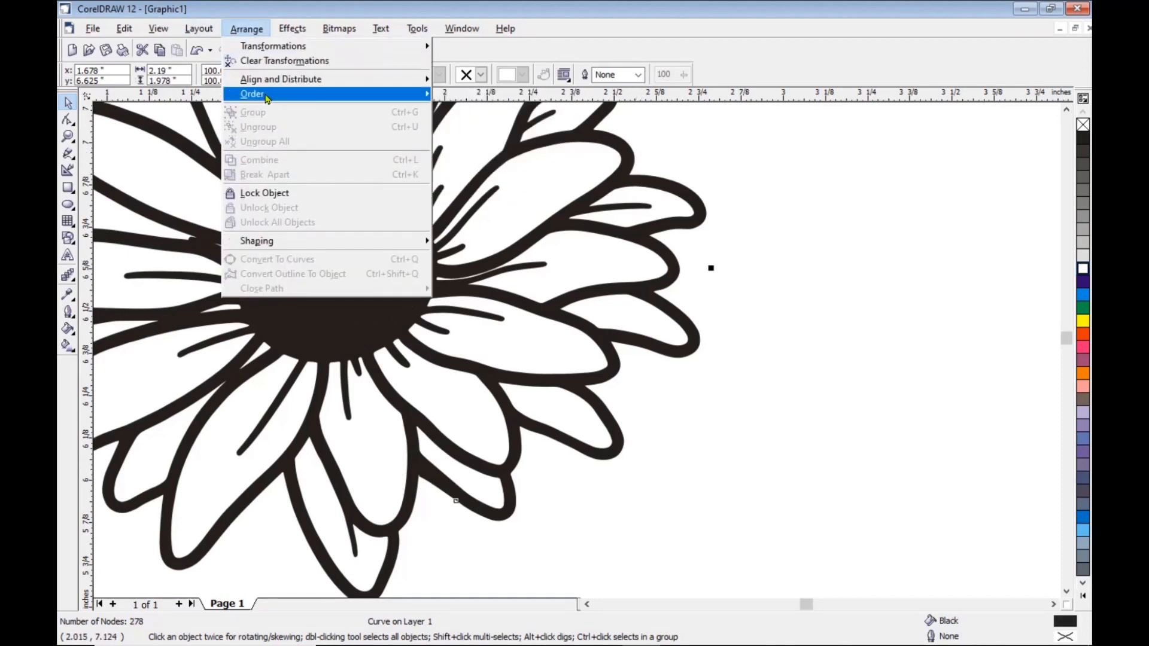
pyautogui.moveTo(258, 95)
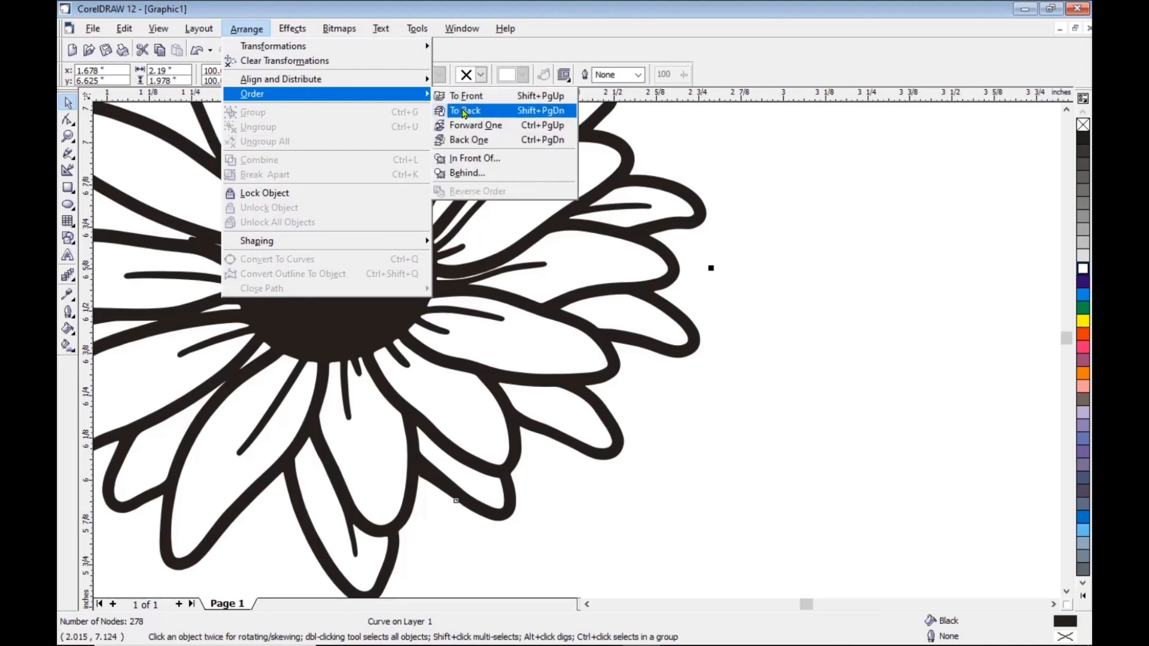
pyautogui.click(461, 110)
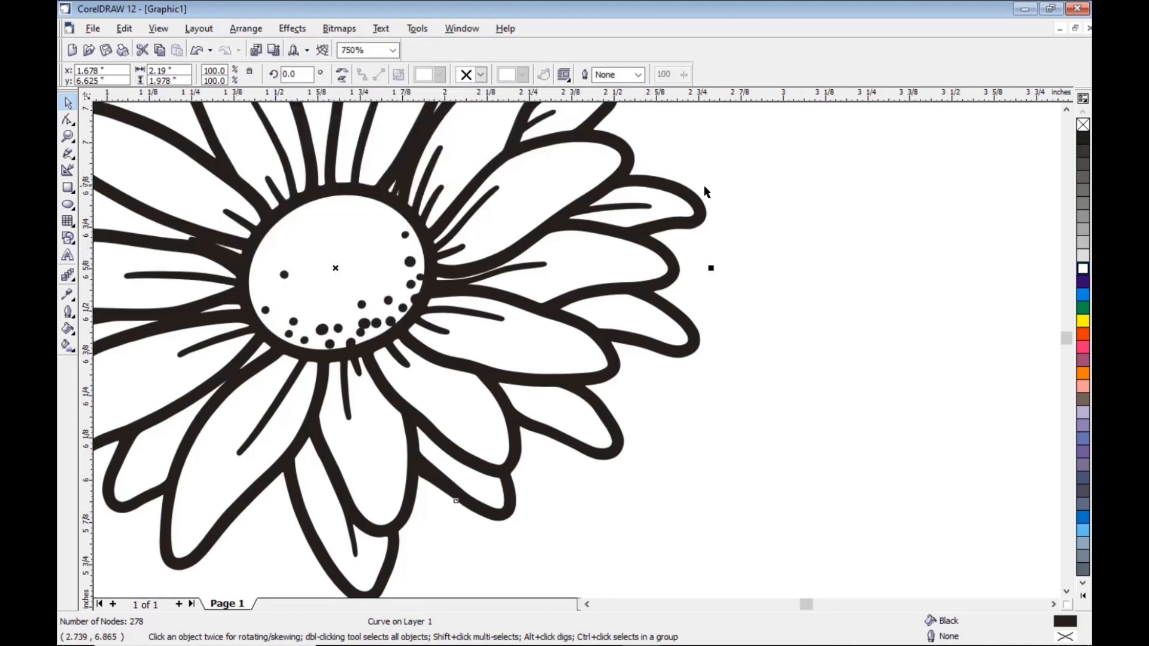
pyautogui.click(755, 187)
# Select all the objects of the daisy and group them
pyautogui.scroll(-3, 742, 225)
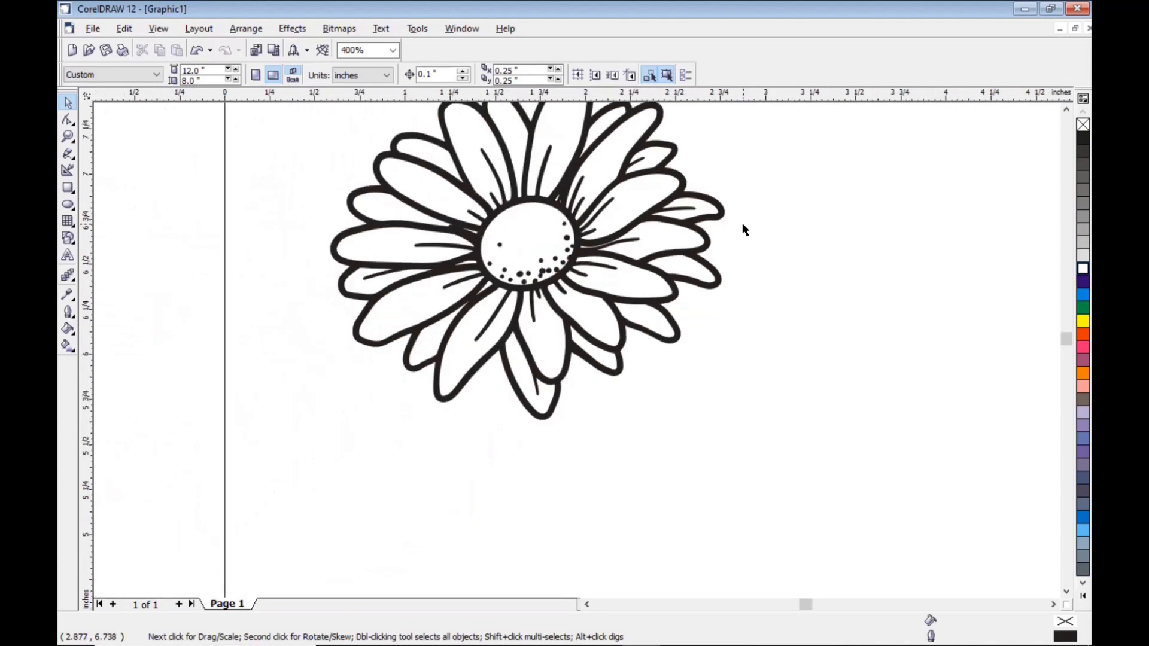
pyautogui.click(1067, 111)
pyautogui.click(1067, 110)
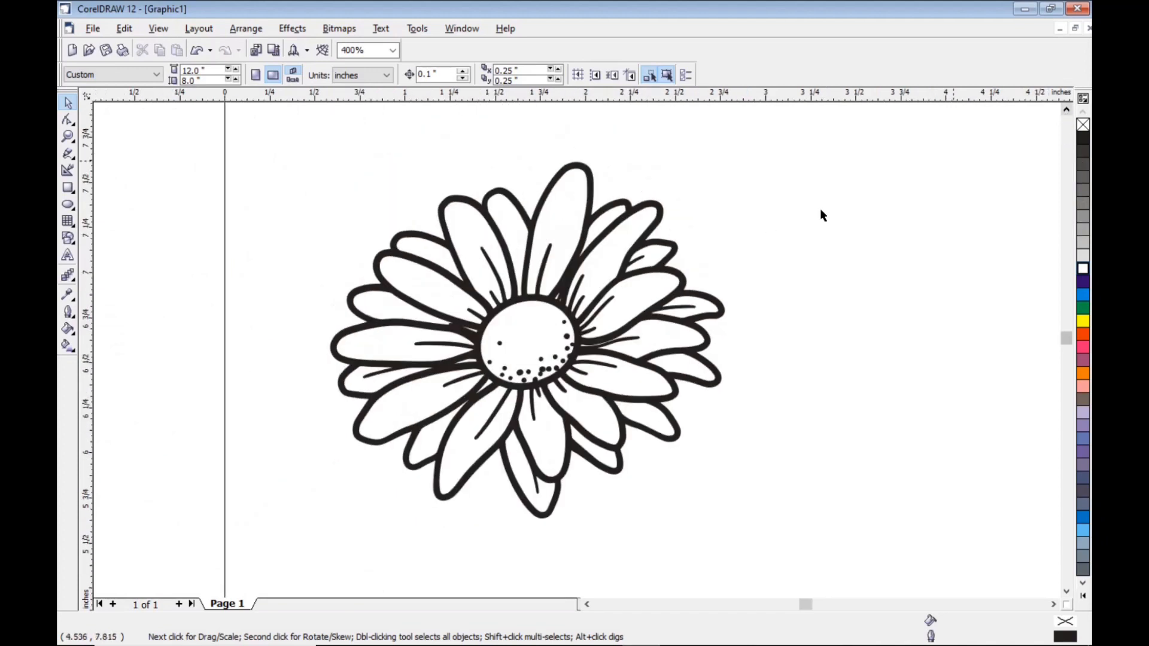
pyautogui.moveTo(255, 142); pyautogui.dragTo(793, 548)
pyautogui.click(236, 30)
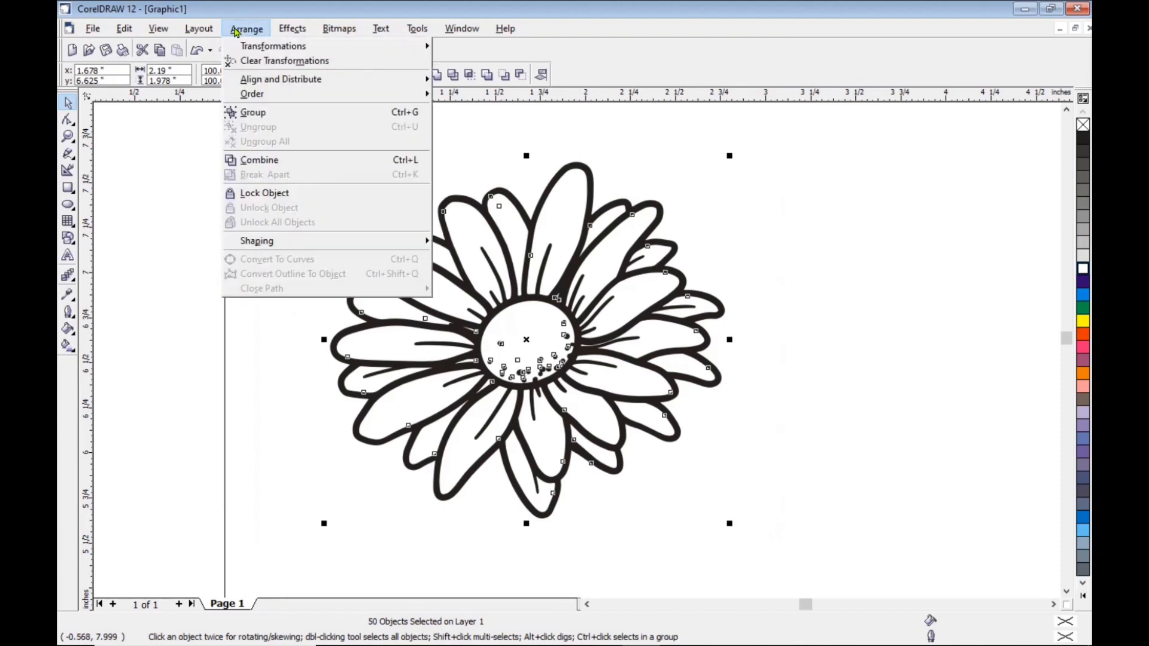
pyautogui.click(252, 112)
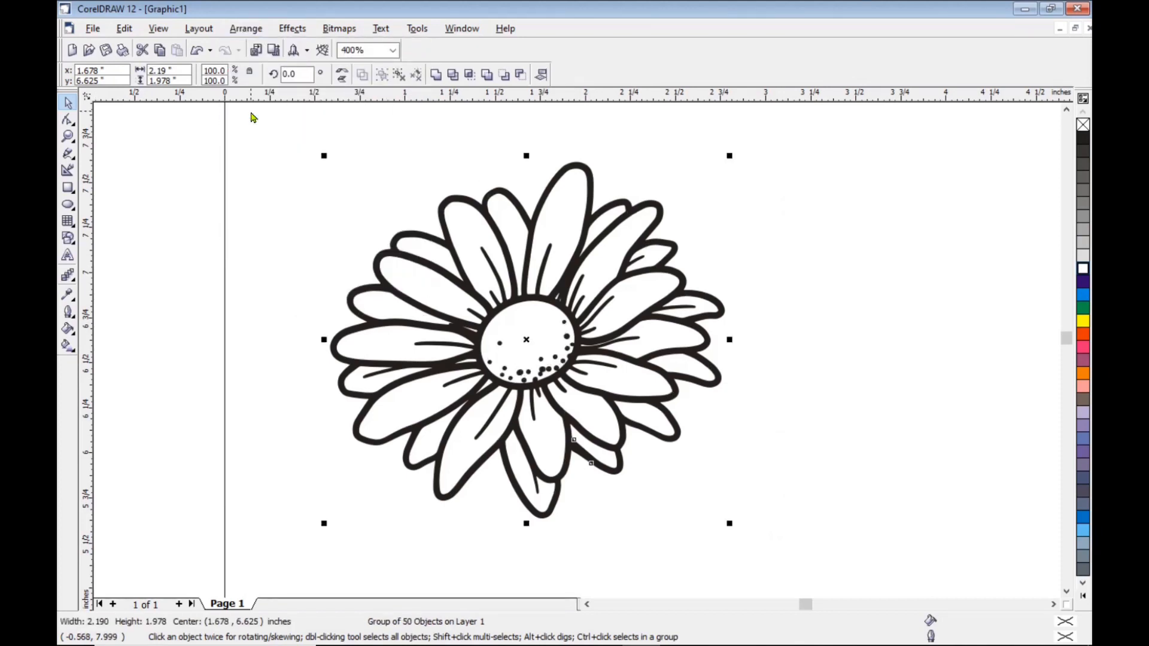
# Duplicate the grouped daisy and place the copy to its right, slightly overlapping the original's petals
pyautogui.click(125, 28)
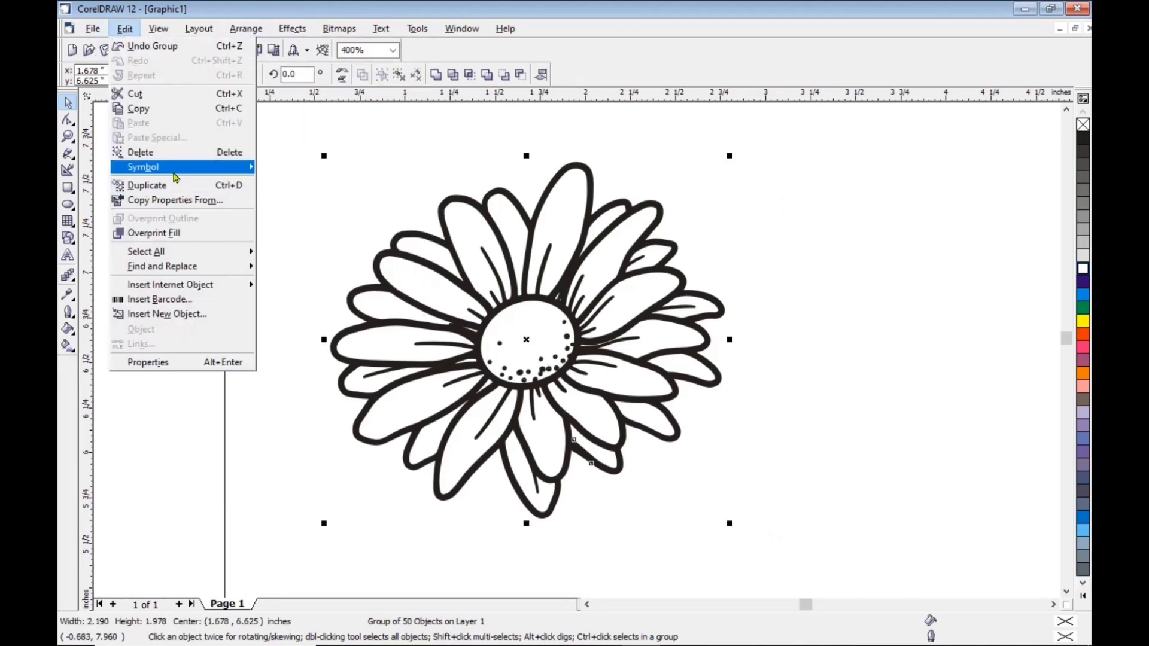
pyautogui.click(152, 186)
pyautogui.moveTo(573, 294); pyautogui.dragTo(830, 324)
pyautogui.click(262, 243)
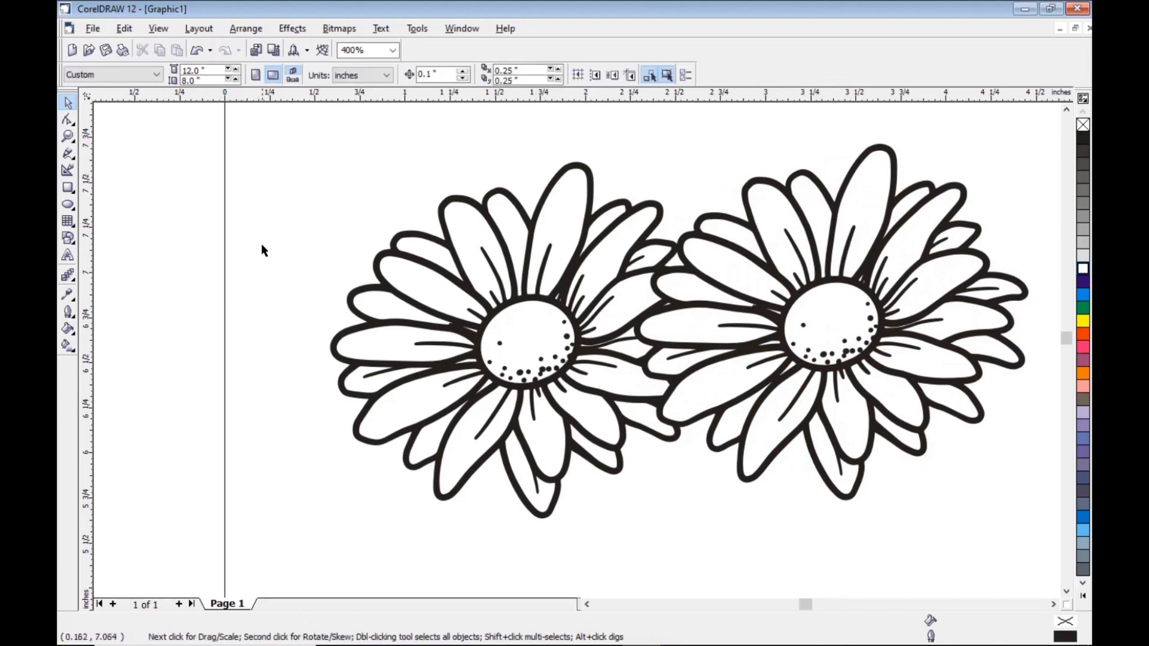
pyautogui.scroll(-2, 263, 243)
pyautogui.scroll(-3, 262, 242)
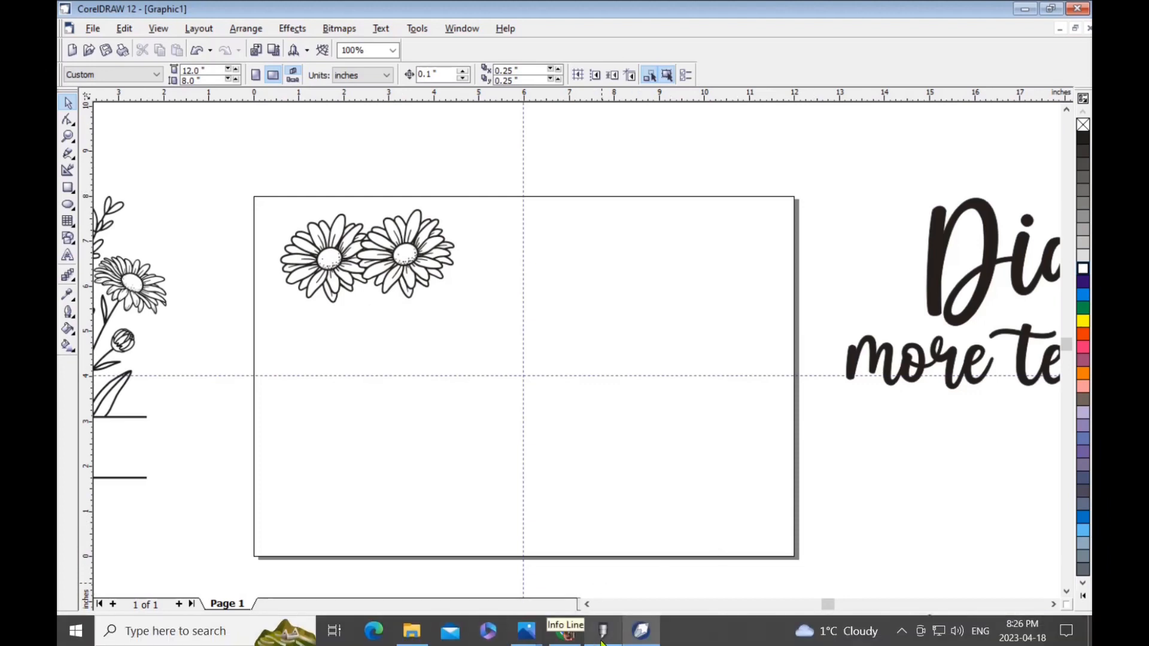
# Switch to SignMaster and delete the vertical guide through the bouquet and the horizontal guide through the small flowers
pyautogui.click(602, 643)
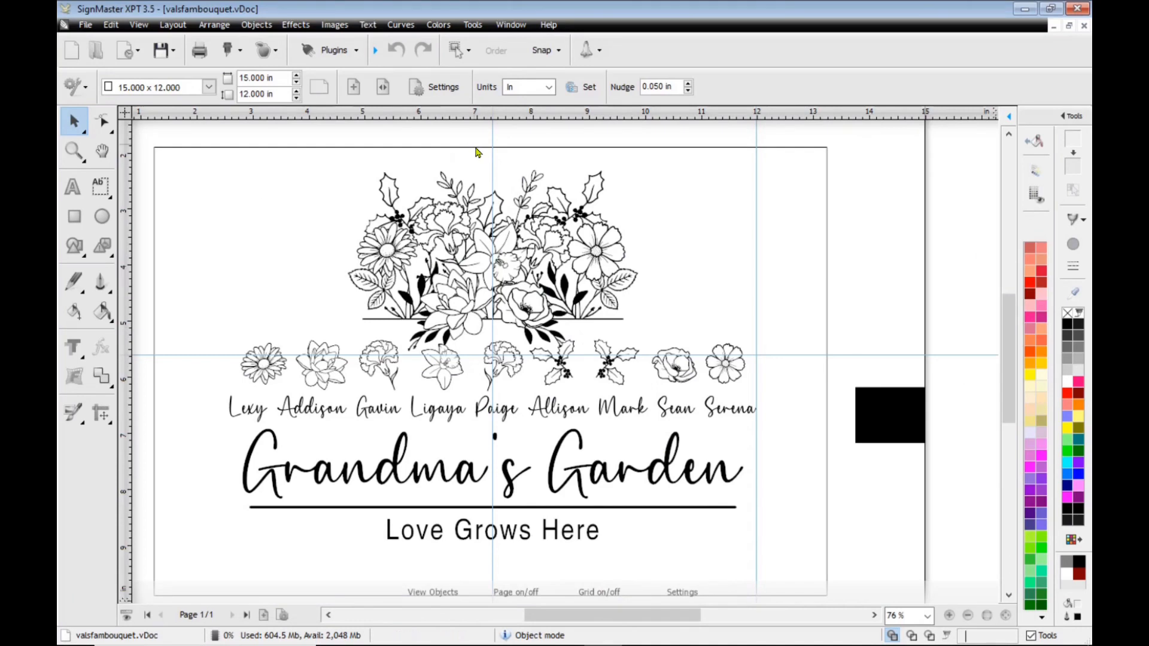
pyautogui.click(494, 166)
pyautogui.press('Delete')
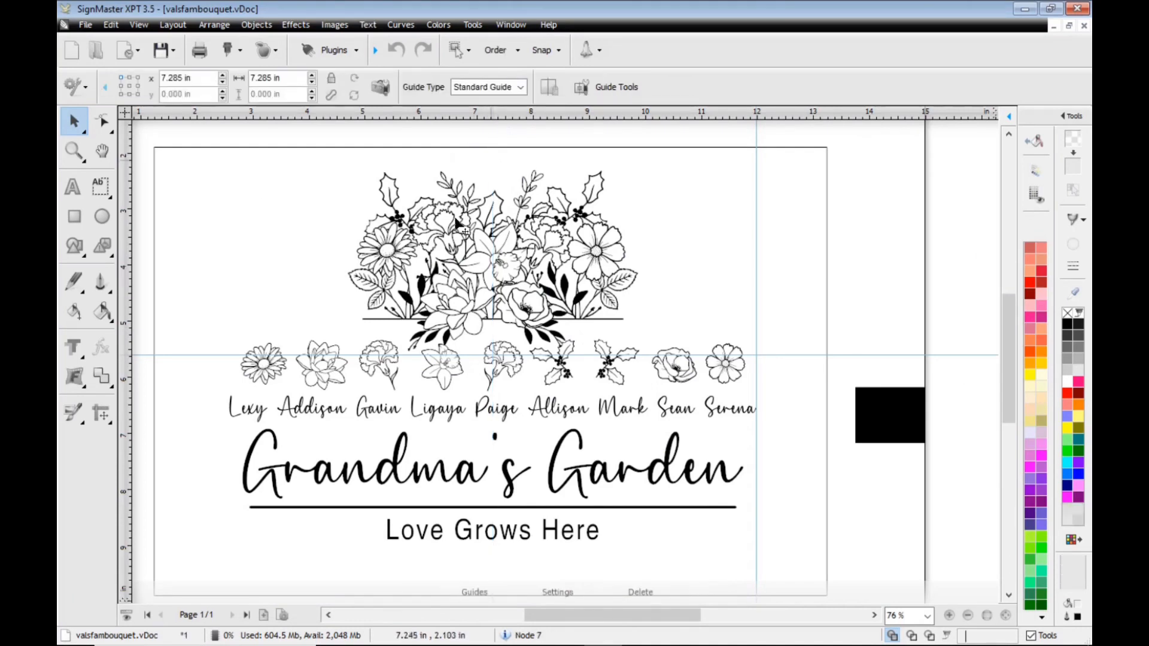
pyautogui.click(195, 355)
pyautogui.press('Delete')
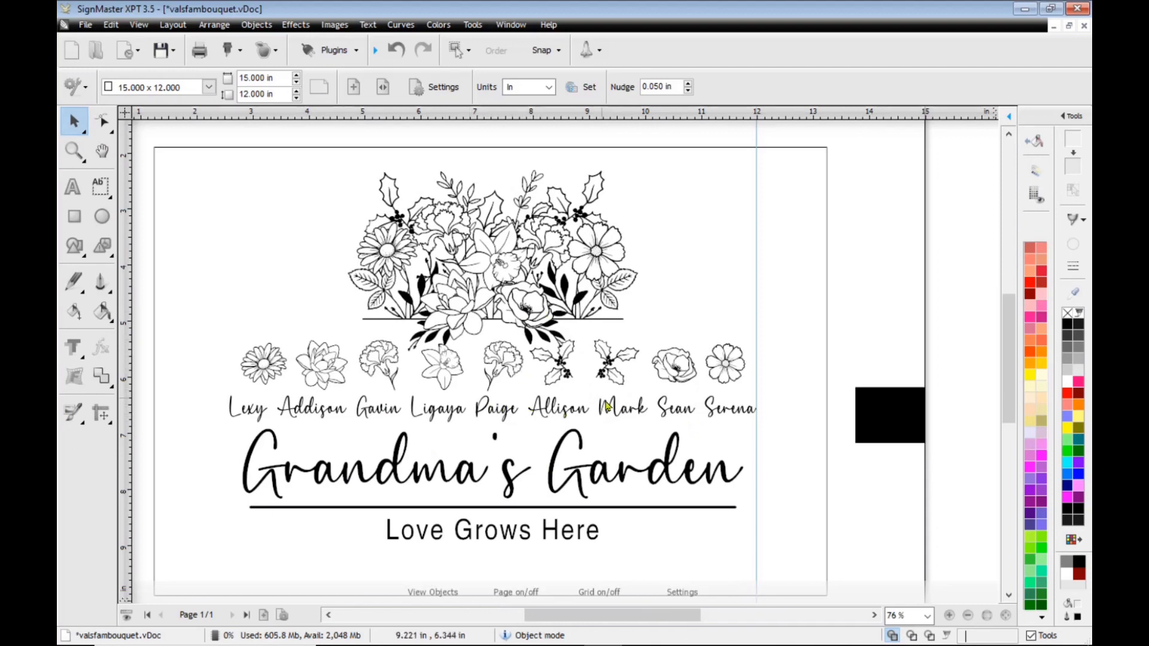
# Select the grouped Grandma's Garden design and show the artwork in wireframe view
pyautogui.click(259, 414)
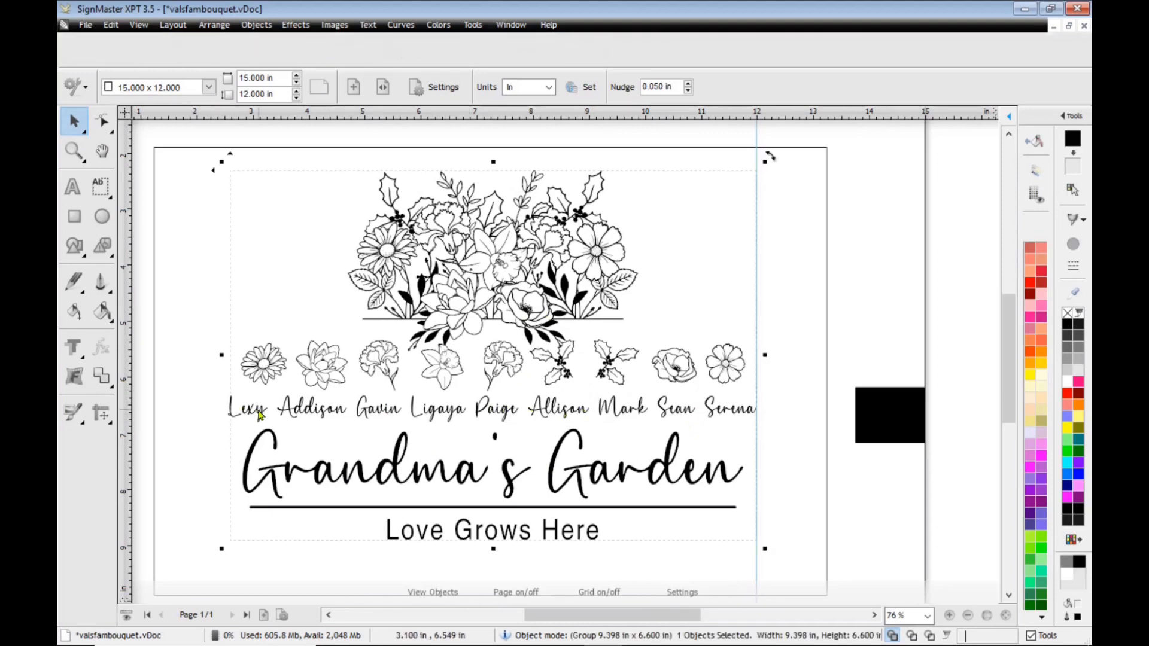
pyautogui.click(174, 27)
pyautogui.click(158, 43)
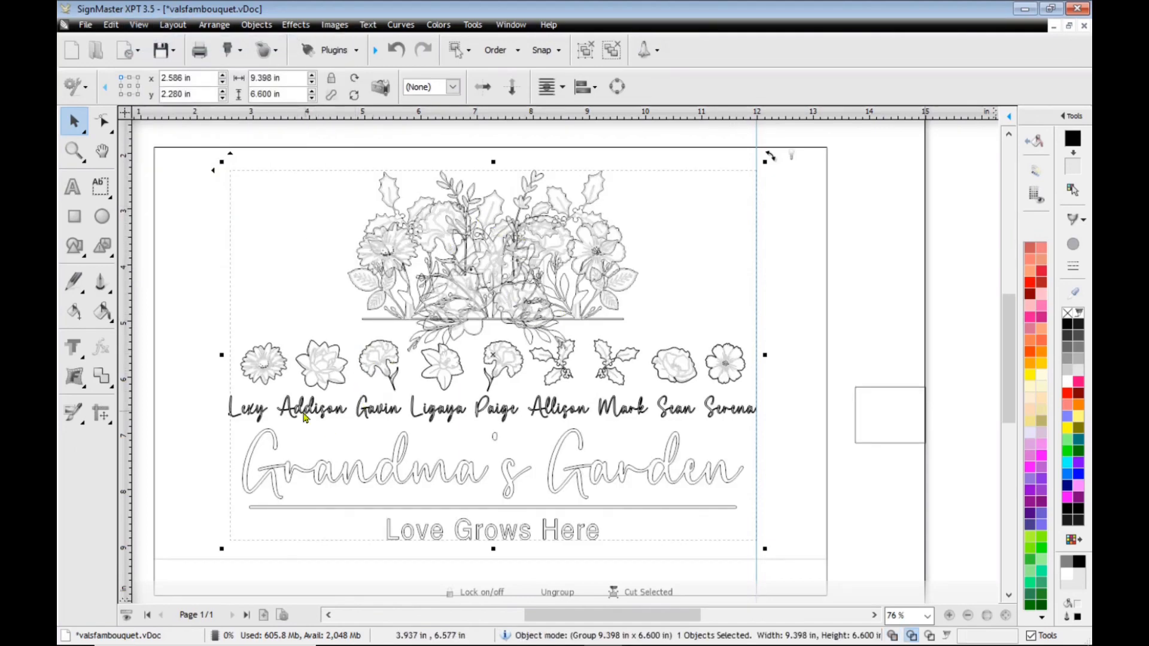
# Ungroup the Grandma's Garden design and select only the line of family names beneath the small flowers
pyautogui.click(211, 410)
pyautogui.click(247, 412)
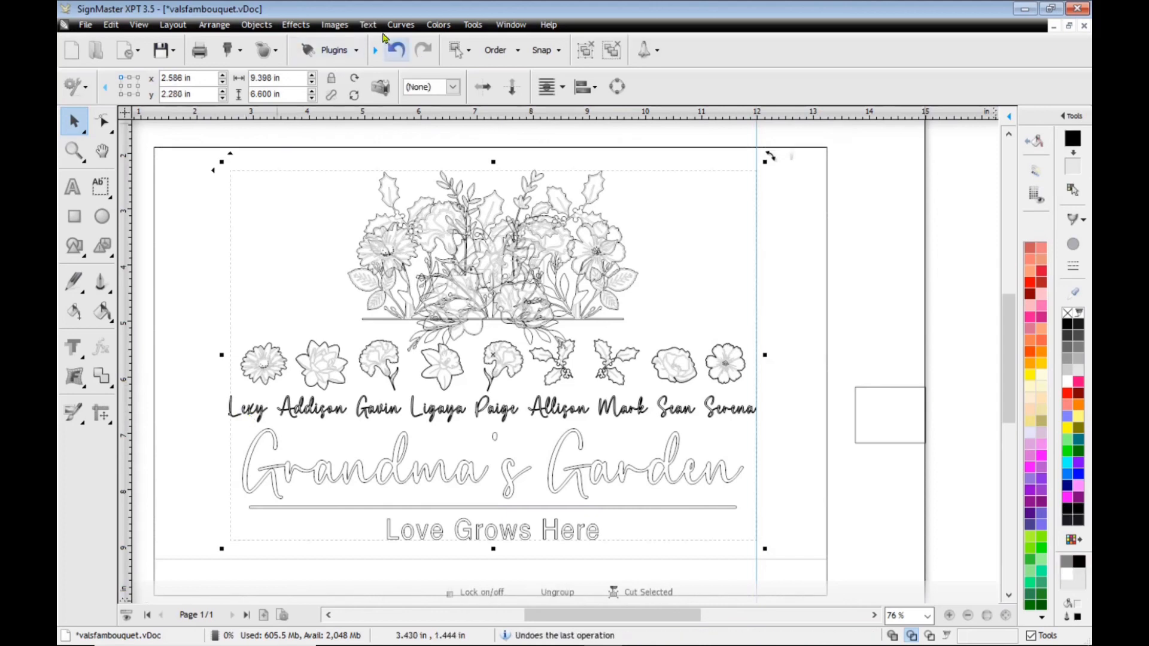
pyautogui.click(214, 24)
pyautogui.click(228, 209)
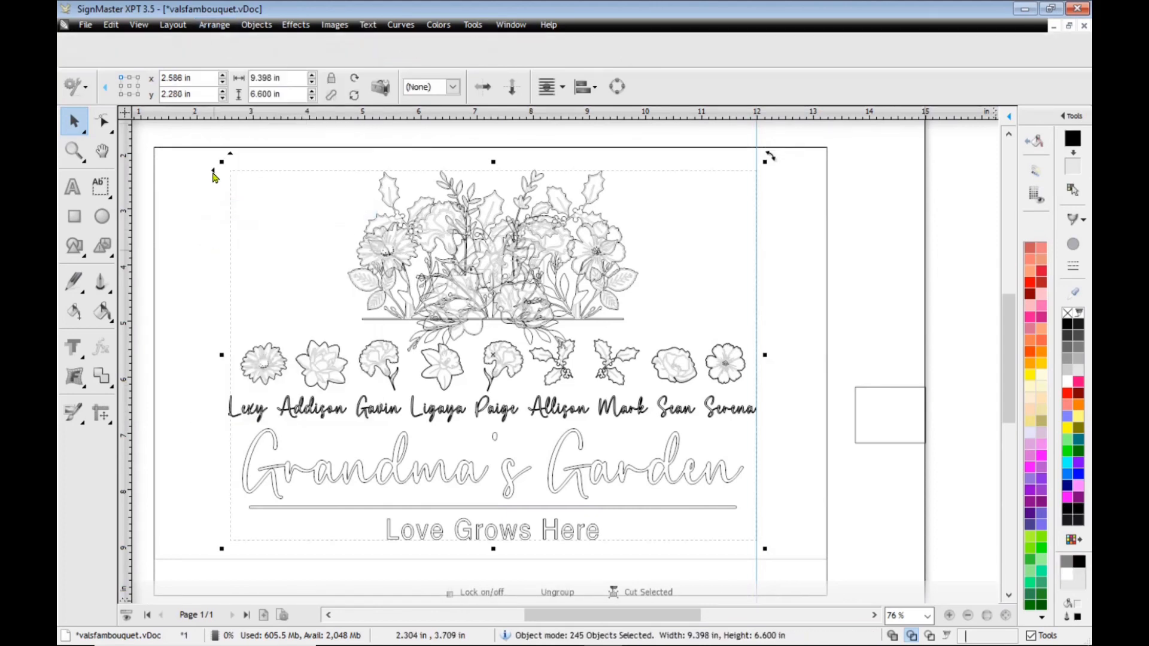
pyautogui.click(256, 142)
pyautogui.click(255, 417)
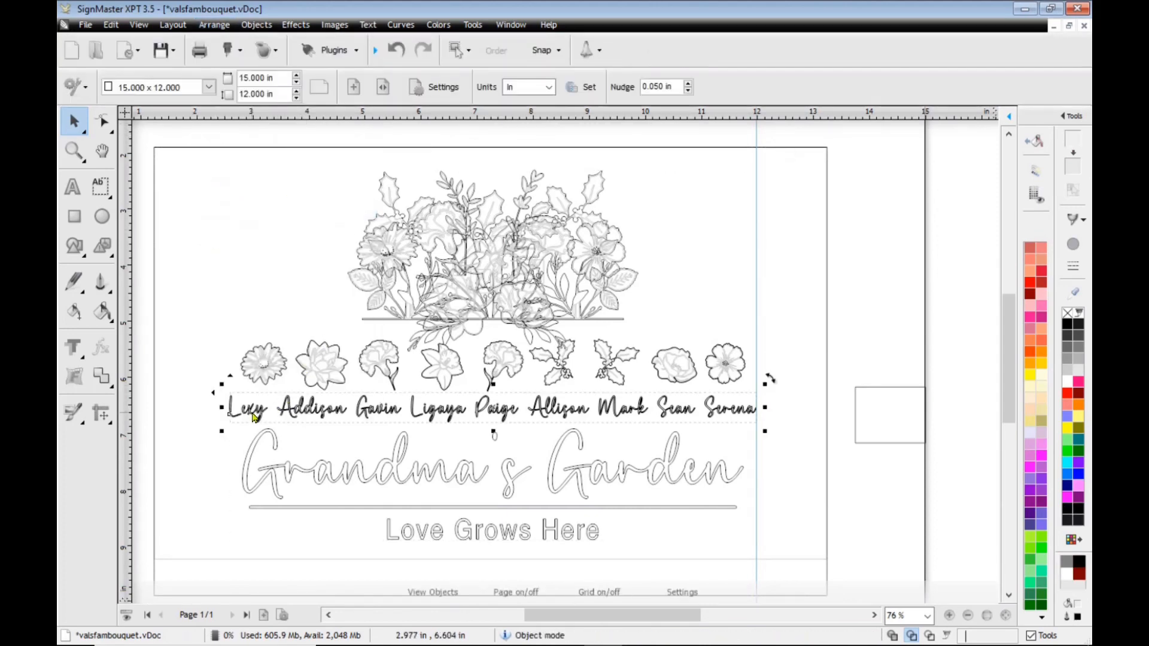
# Try to separate the line of family names into individual objects with Ungroup and Ungroup All
pyautogui.click(217, 25)
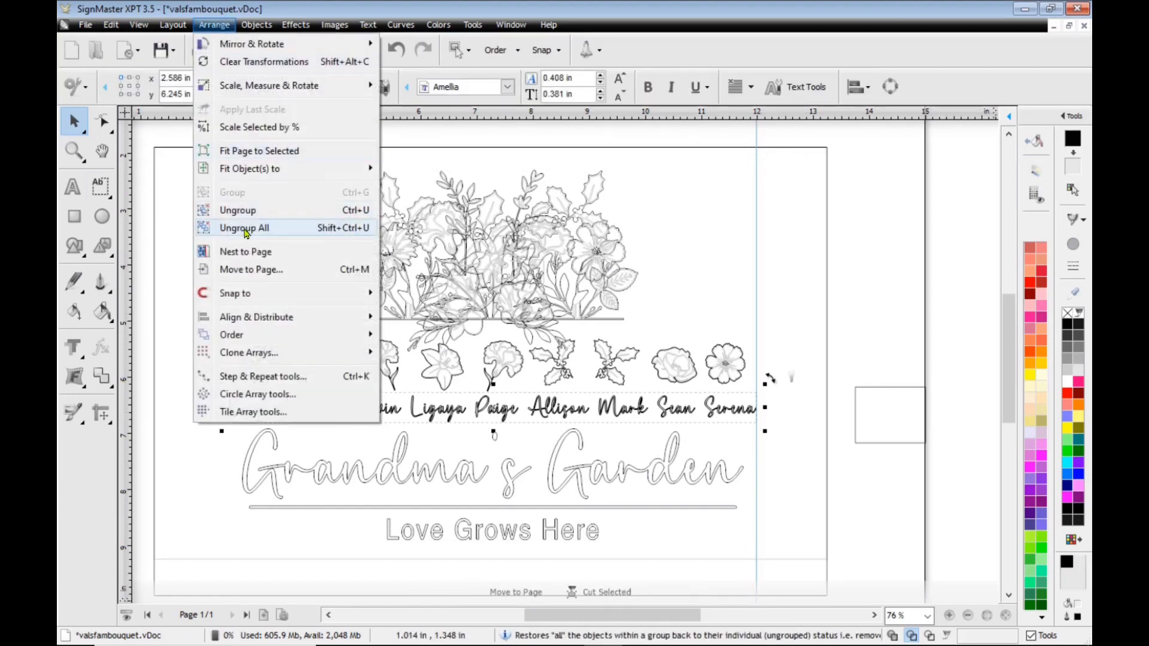
pyautogui.click(243, 209)
pyautogui.click(257, 398)
pyautogui.click(258, 417)
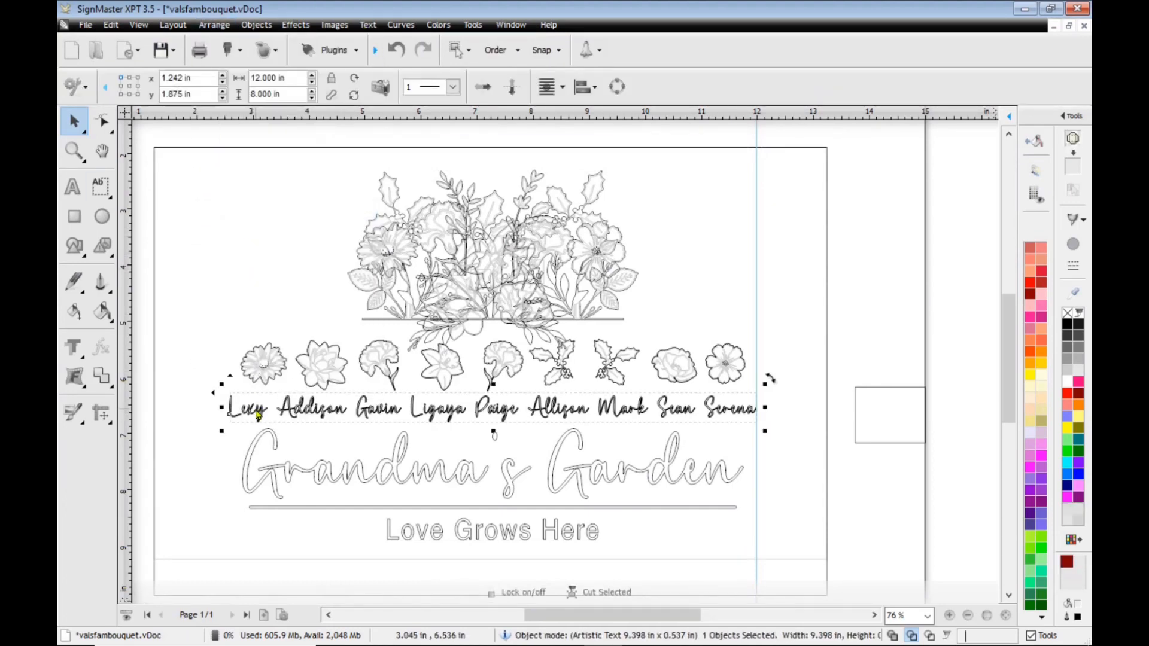
pyautogui.scroll(4, 329, 432)
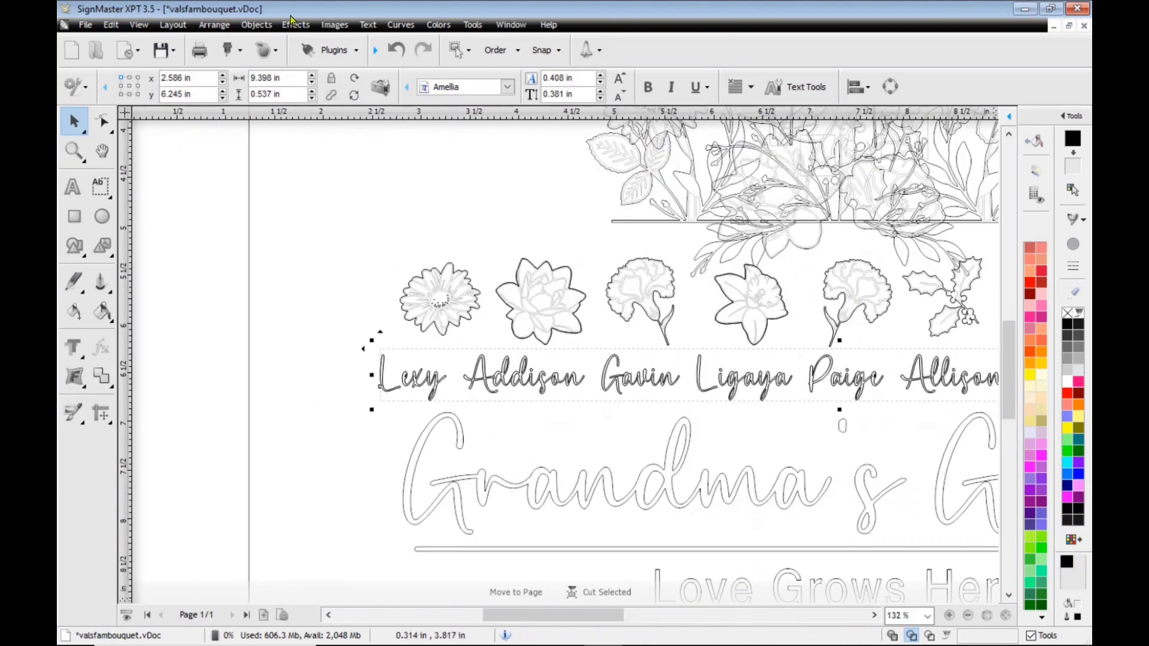
pyautogui.click(214, 25)
pyautogui.click(239, 227)
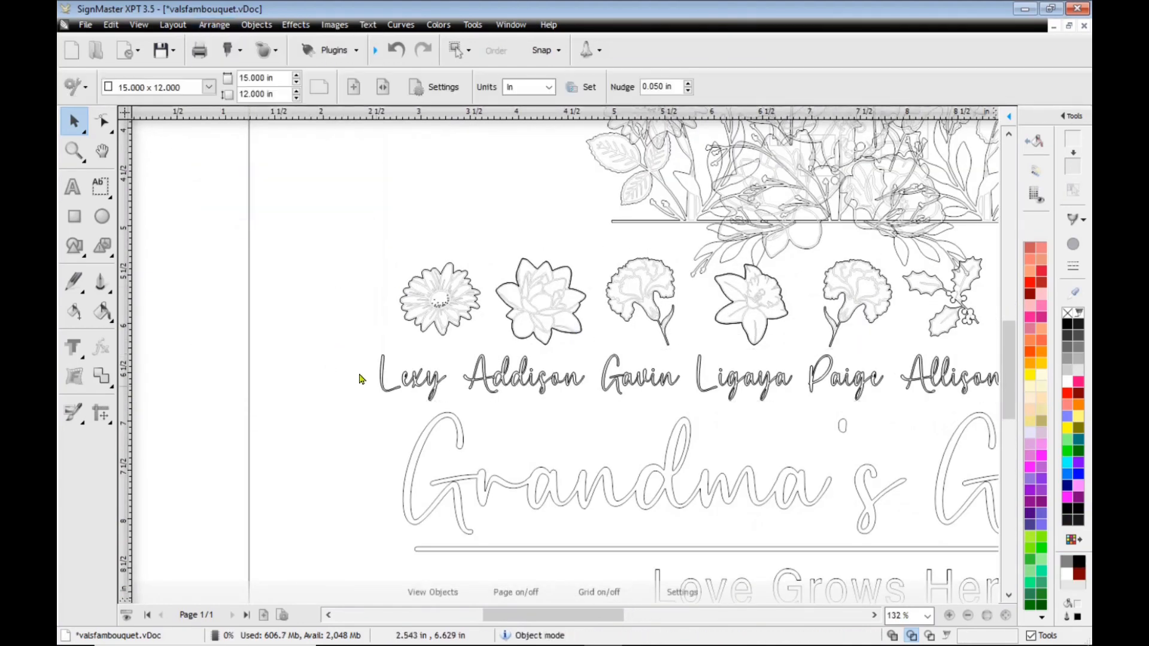
pyautogui.click(396, 393)
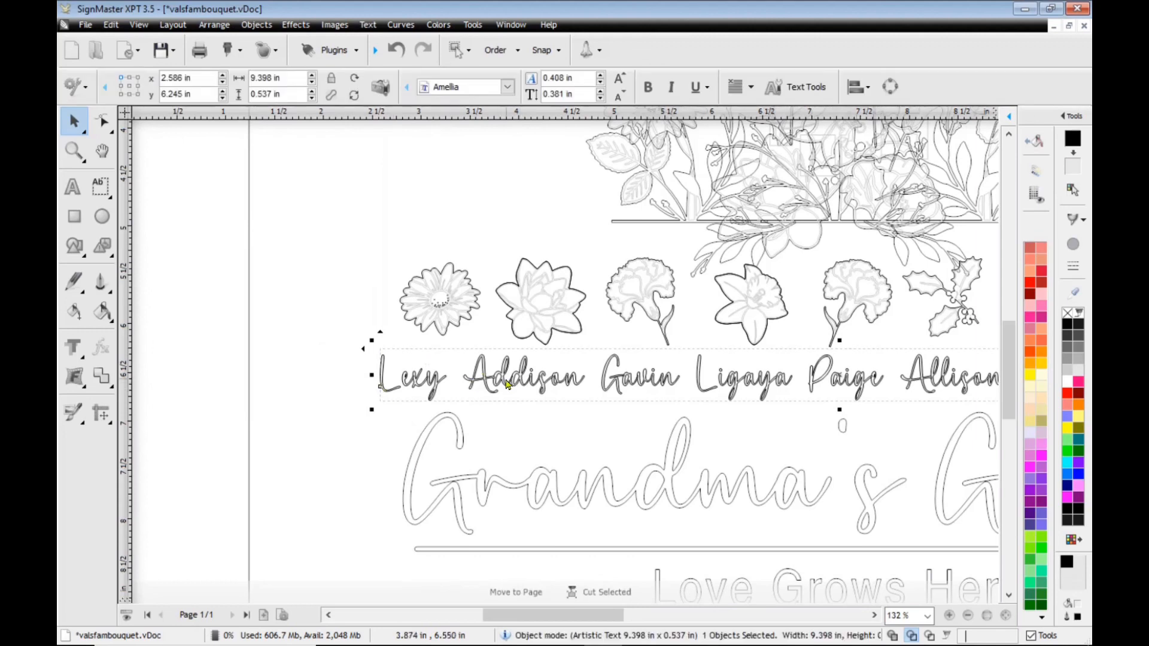
pyautogui.click(400, 25)
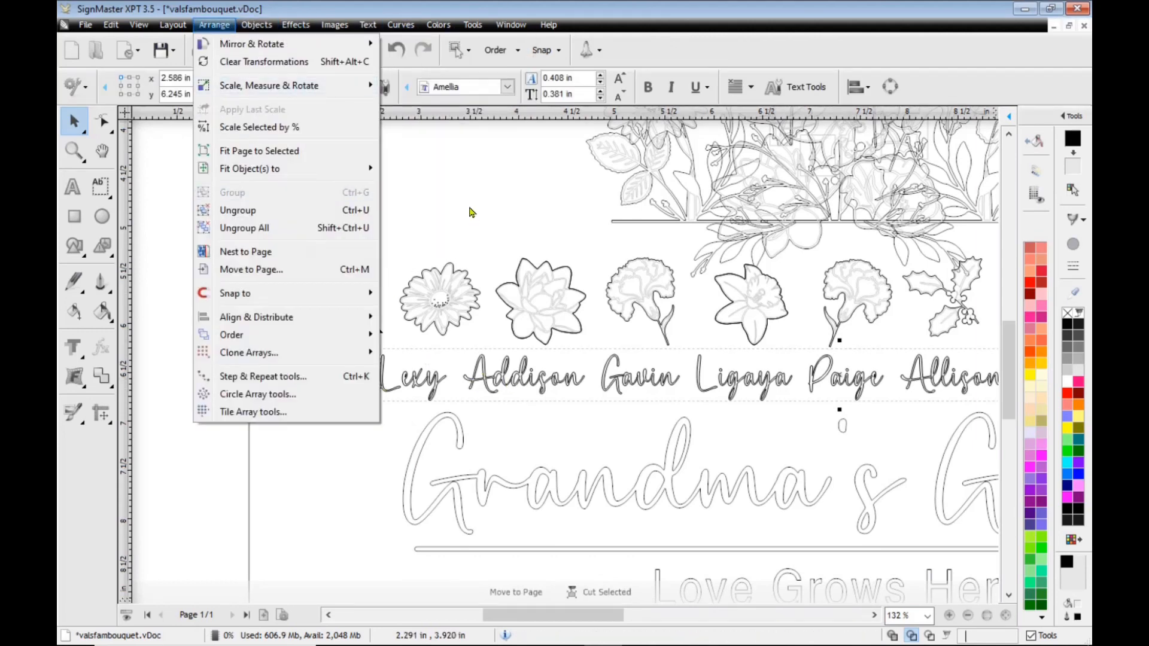
pyautogui.click(618, 340)
pyautogui.click(618, 340)
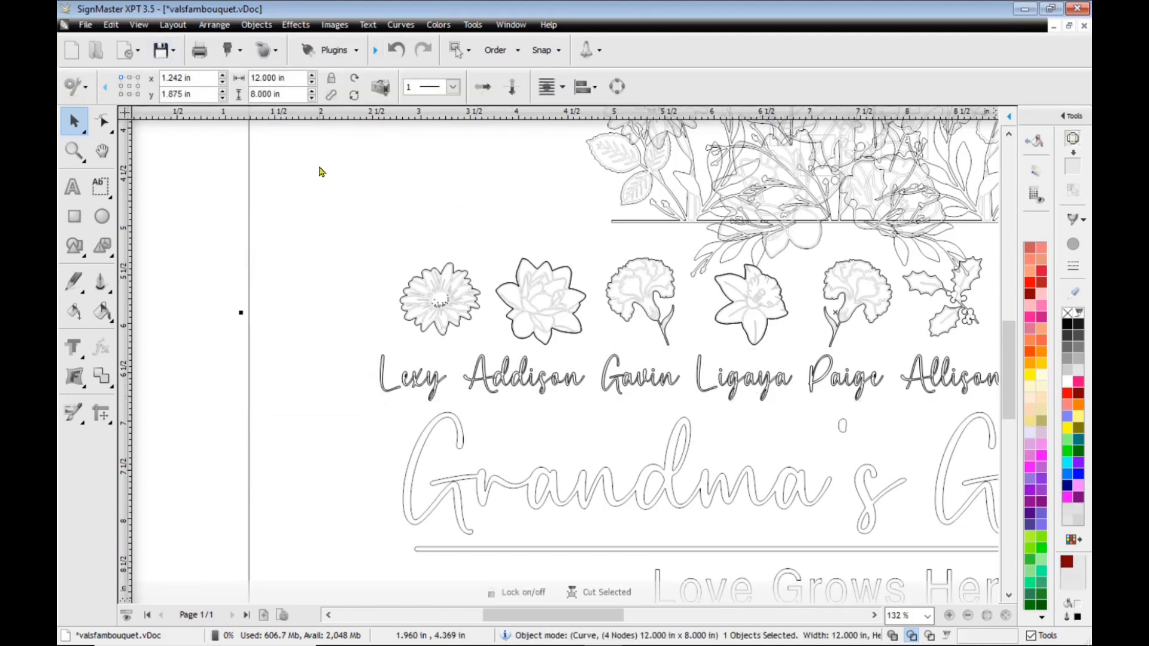
# Turn off wireframe view and show the whole family bouquet layout with its solid fills
pyautogui.click(138, 25)
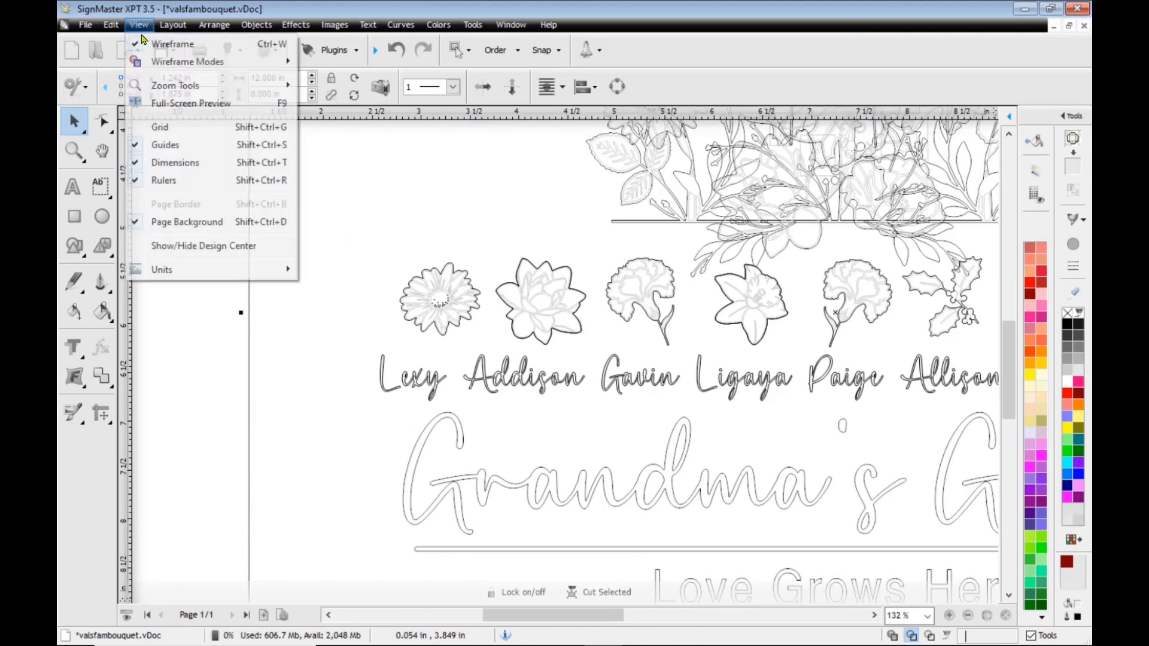
pyautogui.click(155, 41)
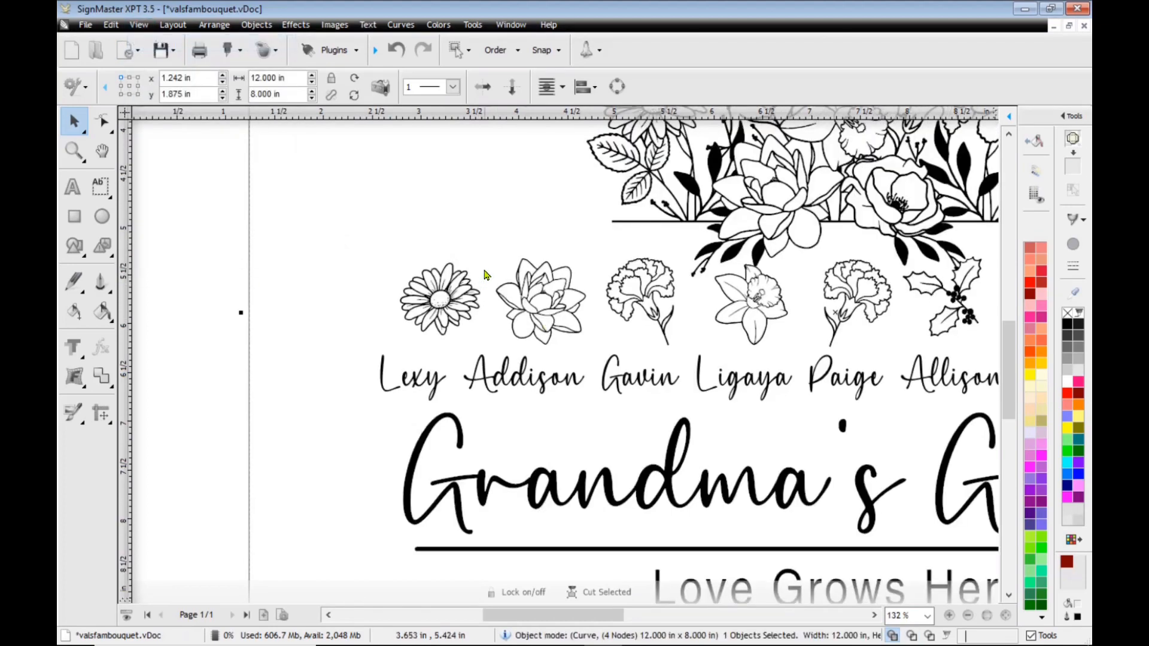
pyautogui.scroll(-3, 509, 282)
pyautogui.scroll(-1, 646, 309)
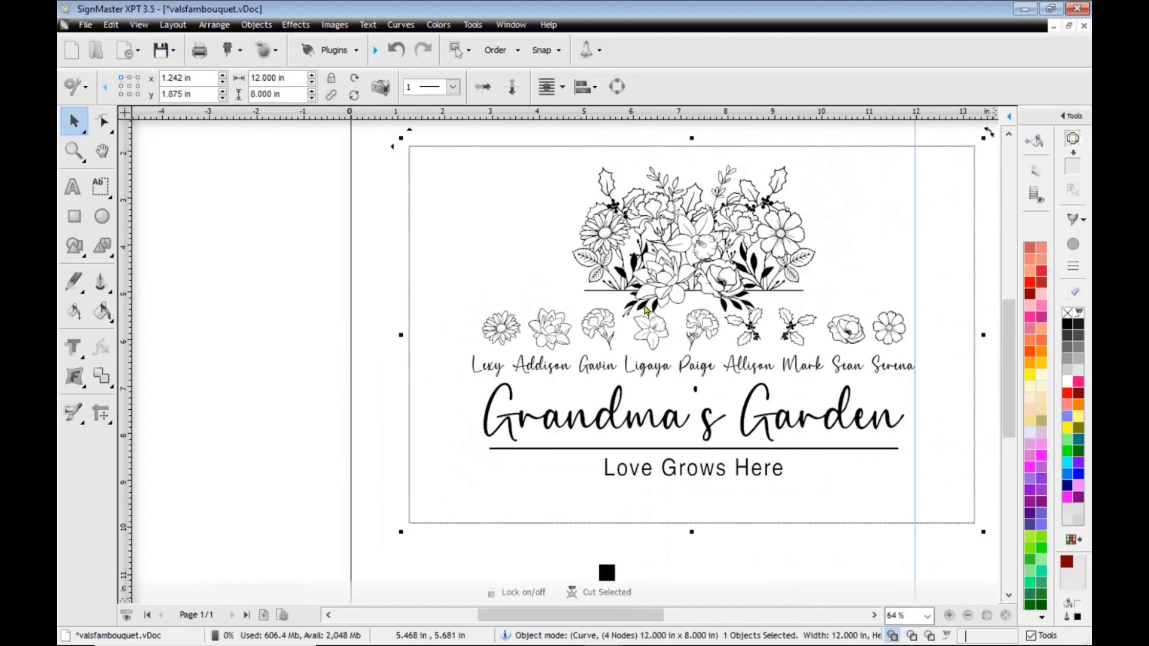
pyautogui.click(873, 616)
pyautogui.click(873, 616)
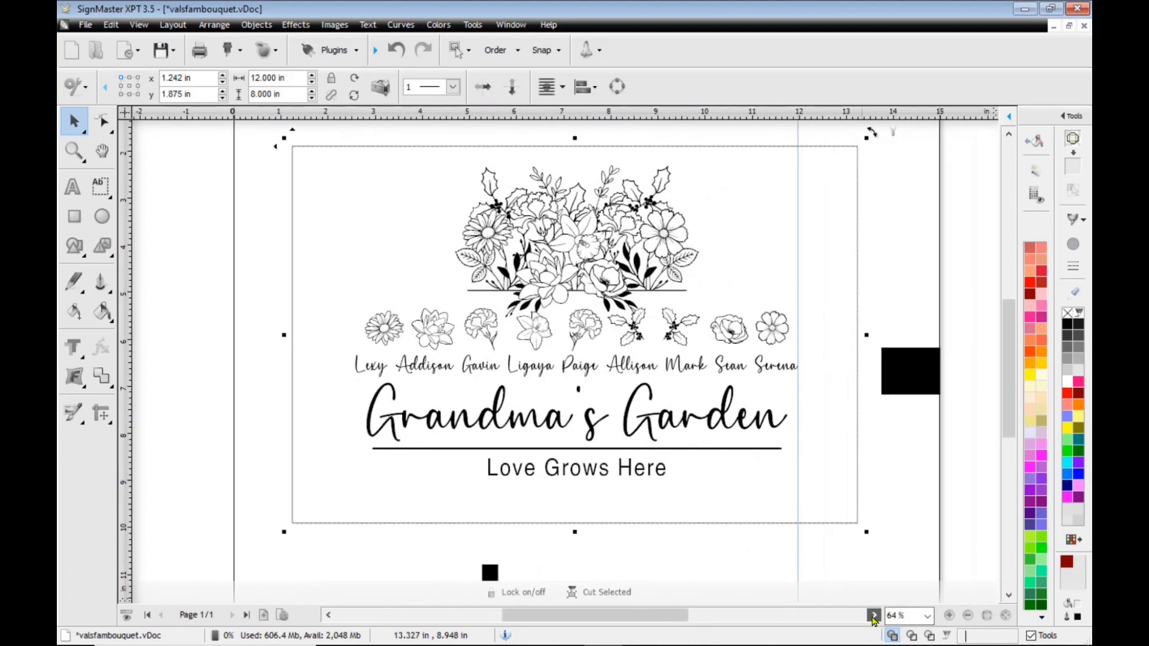
pyautogui.click(874, 616)
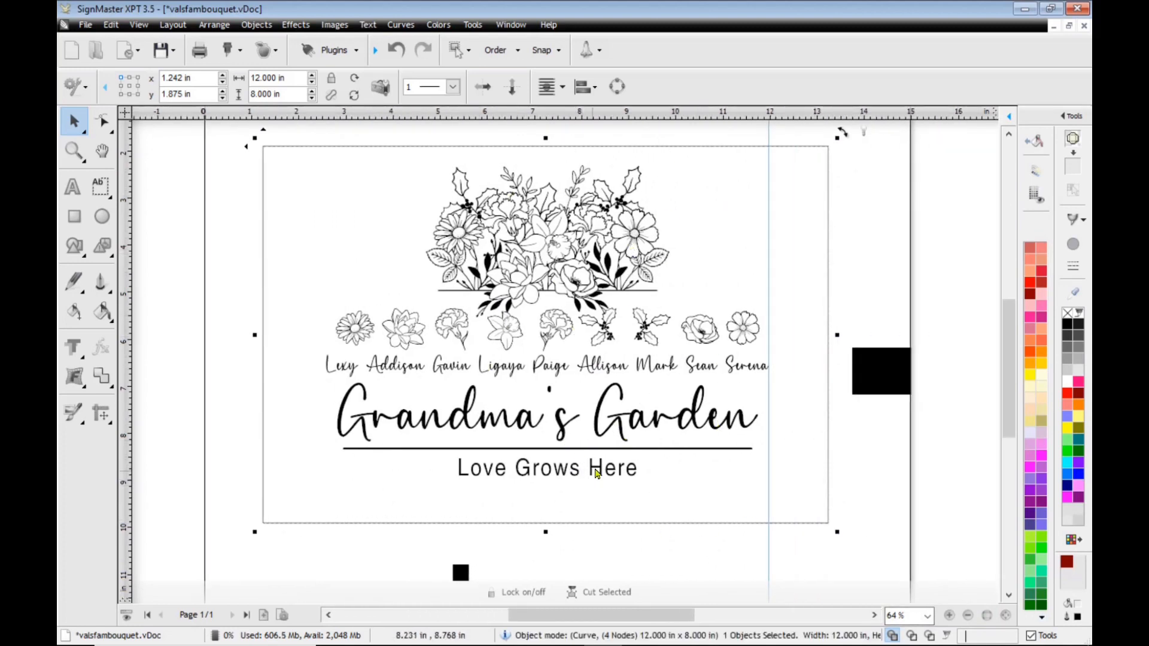
# Switch to CorelDRAW and move the two-line script text onto the page, centred where the guides cross
pyautogui.moveTo(461, 645)
pyautogui.click(642, 632)
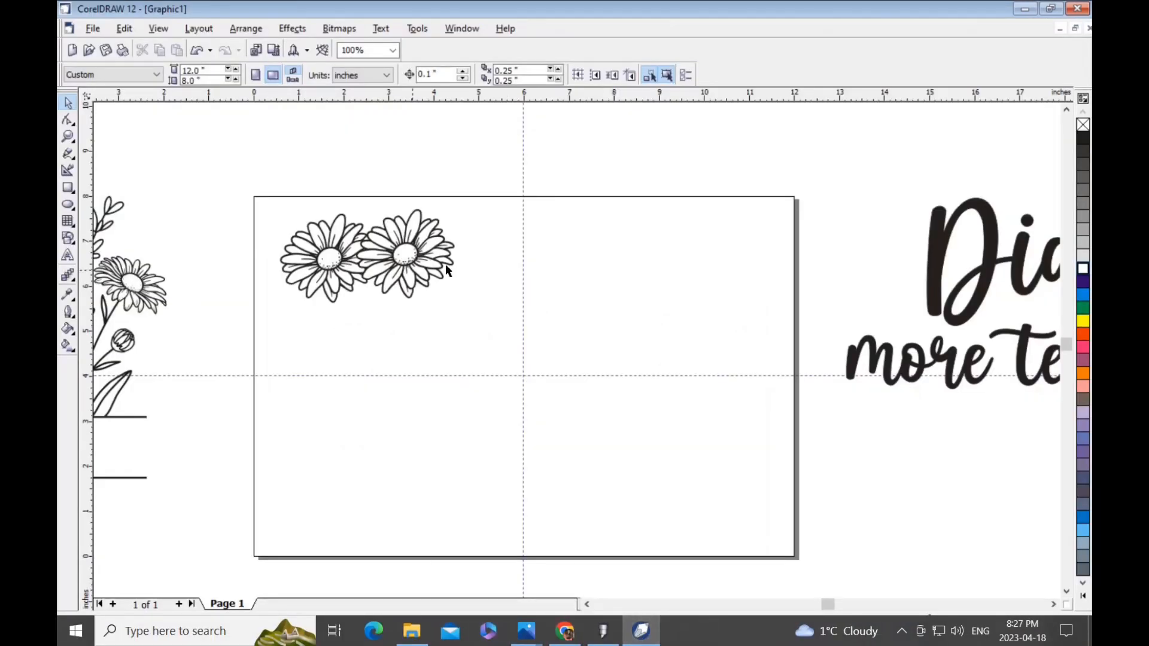
pyautogui.scroll(-2, 582, 321)
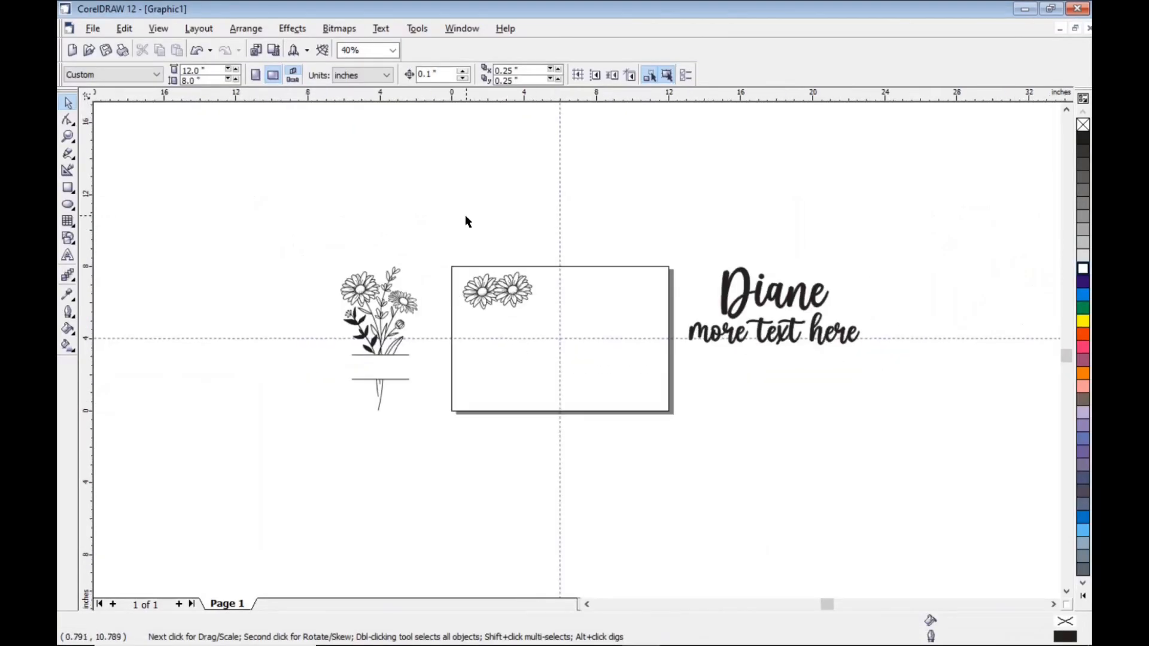
pyautogui.moveTo(294, 247); pyautogui.dragTo(440, 440)
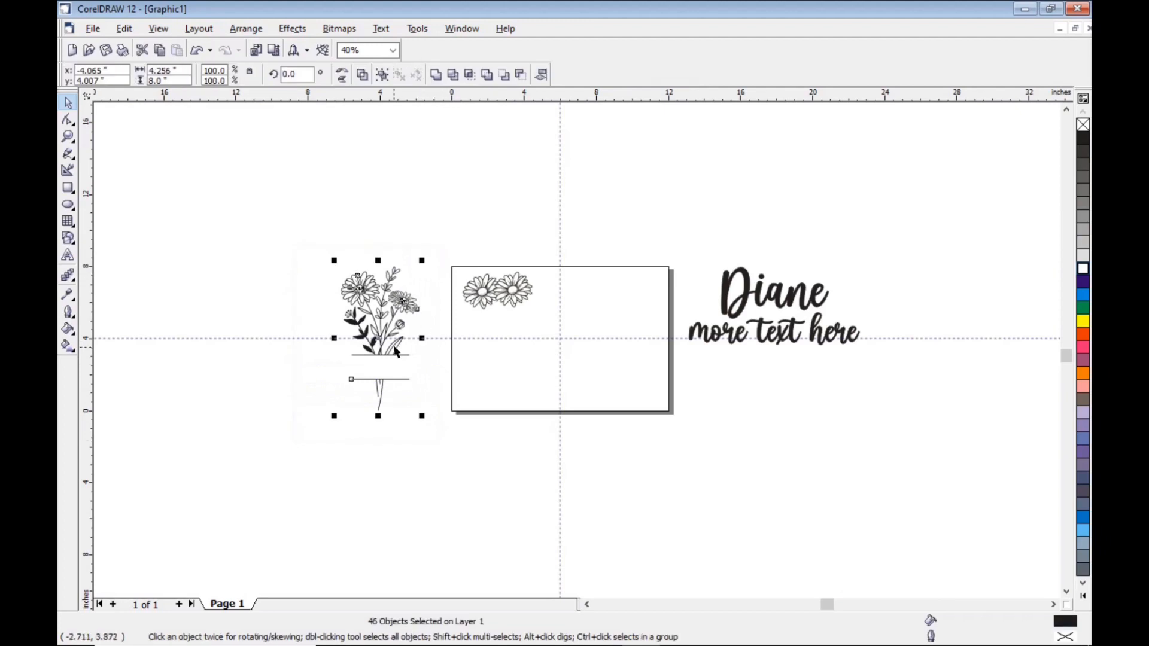
pyautogui.click(426, 232)
pyautogui.moveTo(722, 298); pyautogui.dragTo(922, 397)
pyautogui.moveTo(689, 344); pyautogui.dragTo(562, 340)
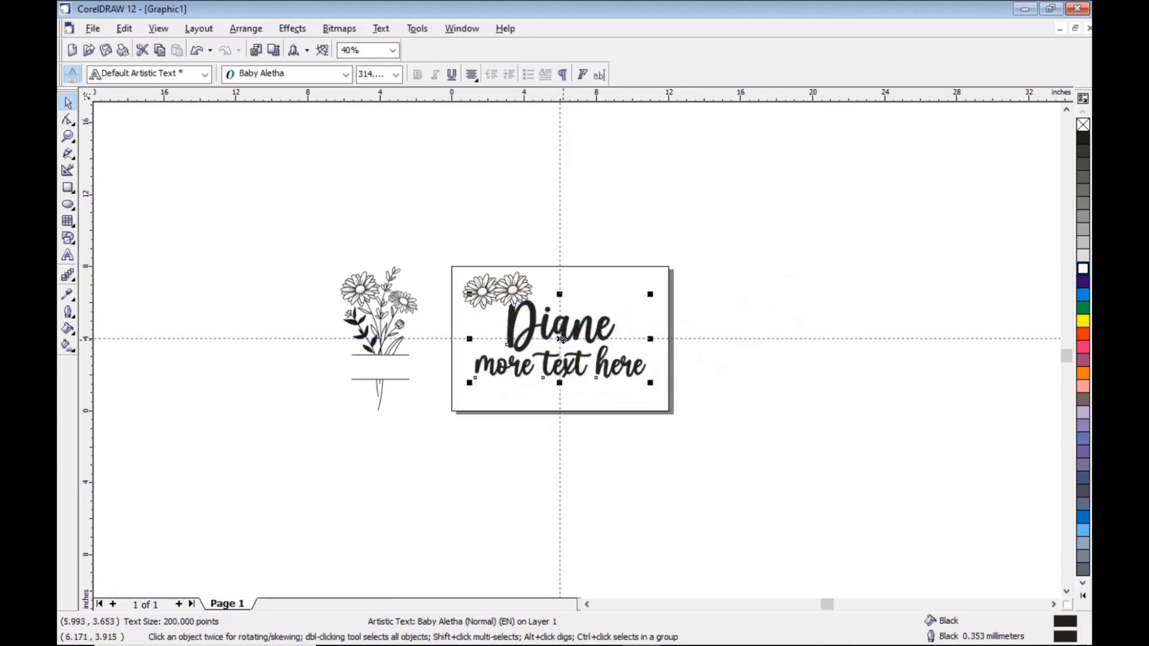
# Place one grouped daisy at each end of the name in the text's upper line
pyautogui.click(495, 295)
pyautogui.click(512, 289)
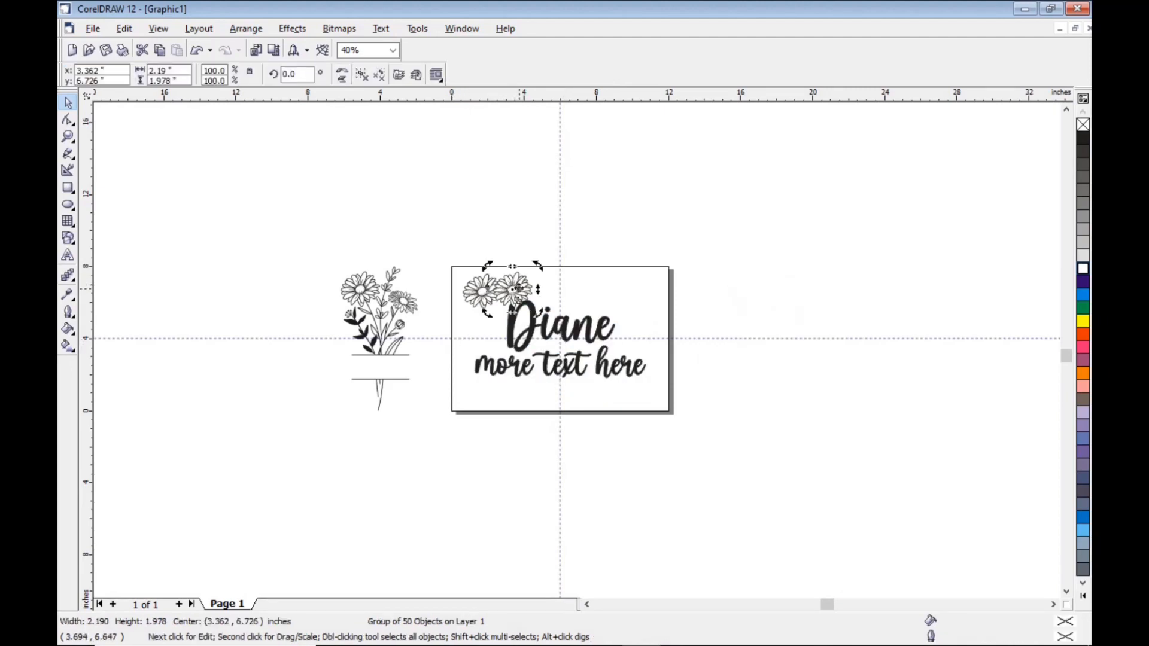
pyautogui.click(515, 289)
pyautogui.moveTo(515, 289); pyautogui.dragTo(633, 333)
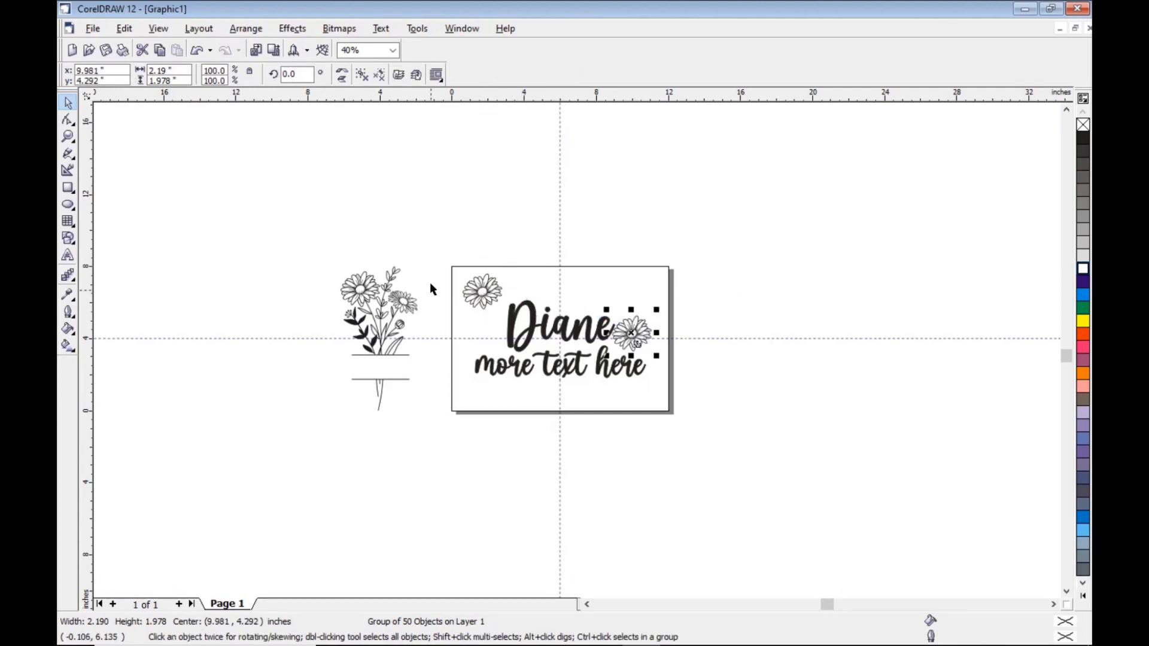
pyautogui.click(486, 295)
pyautogui.moveTo(486, 295); pyautogui.dragTo(485, 333)
# Mirror the daisy at the end of the name horizontally at 100% scale using the Scale and Mirror transformation
pyautogui.scroll(3, 601, 344)
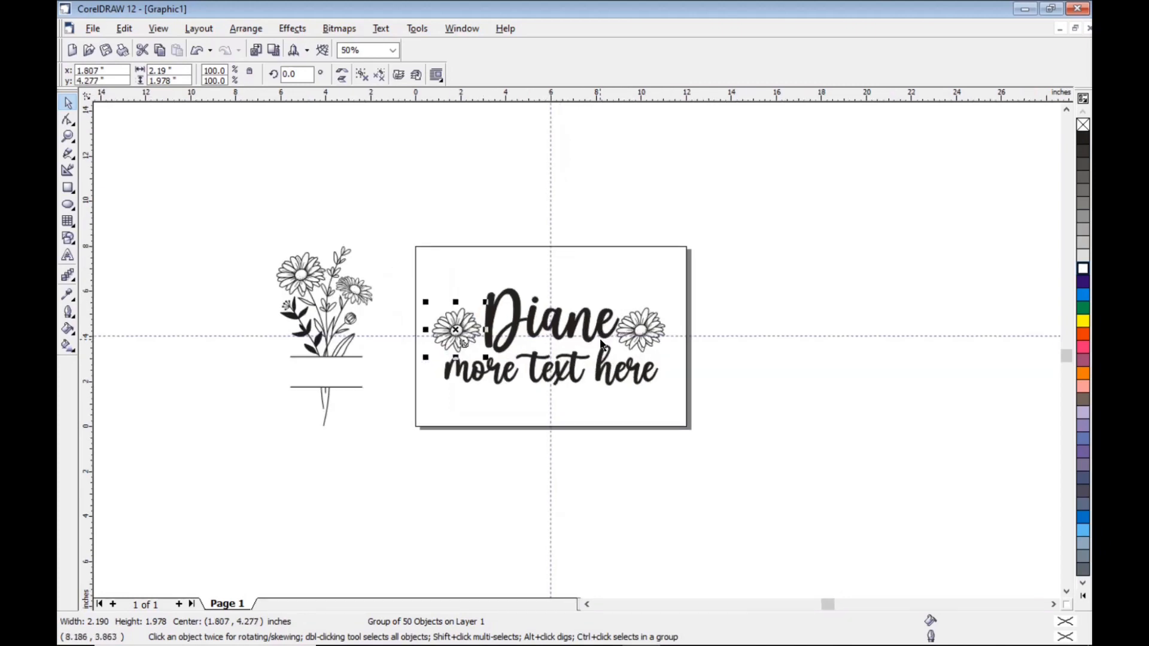
pyautogui.click(665, 330)
pyautogui.click(252, 30)
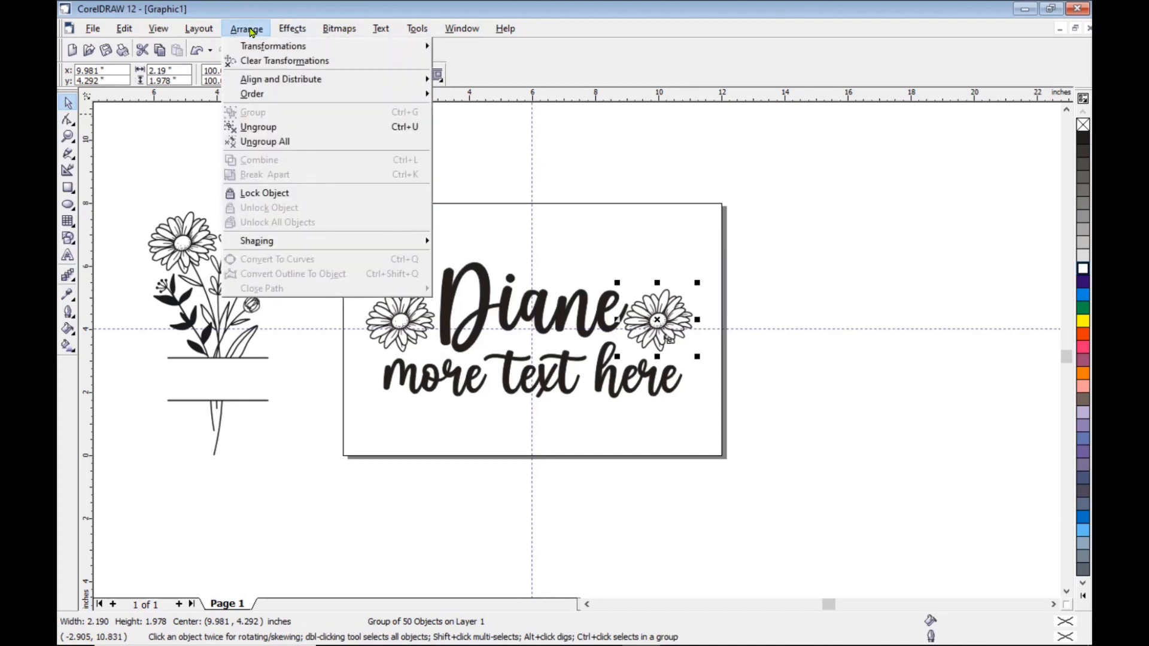
pyautogui.moveTo(256, 48)
pyautogui.click(461, 46)
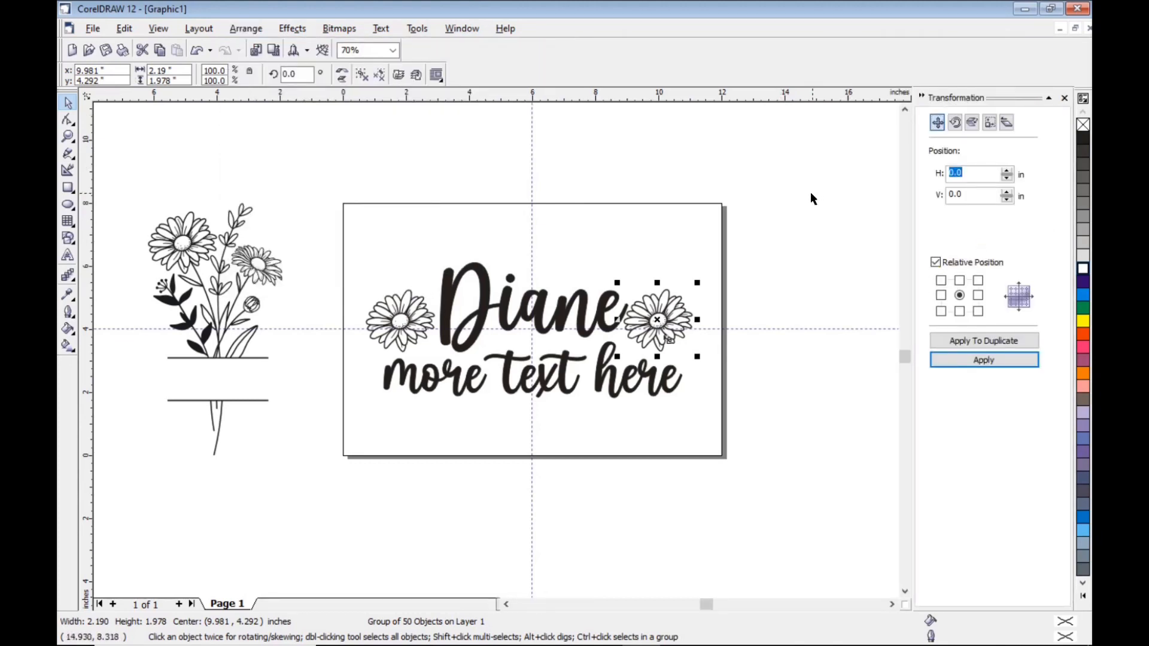
pyautogui.click(972, 124)
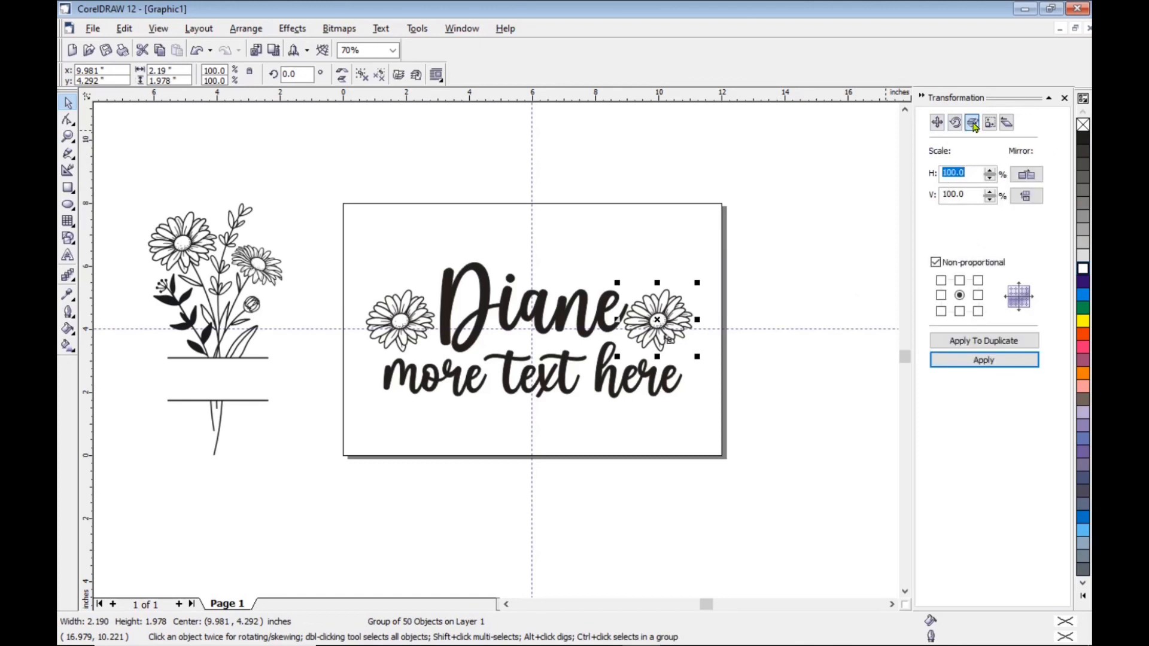
pyautogui.click(1033, 180)
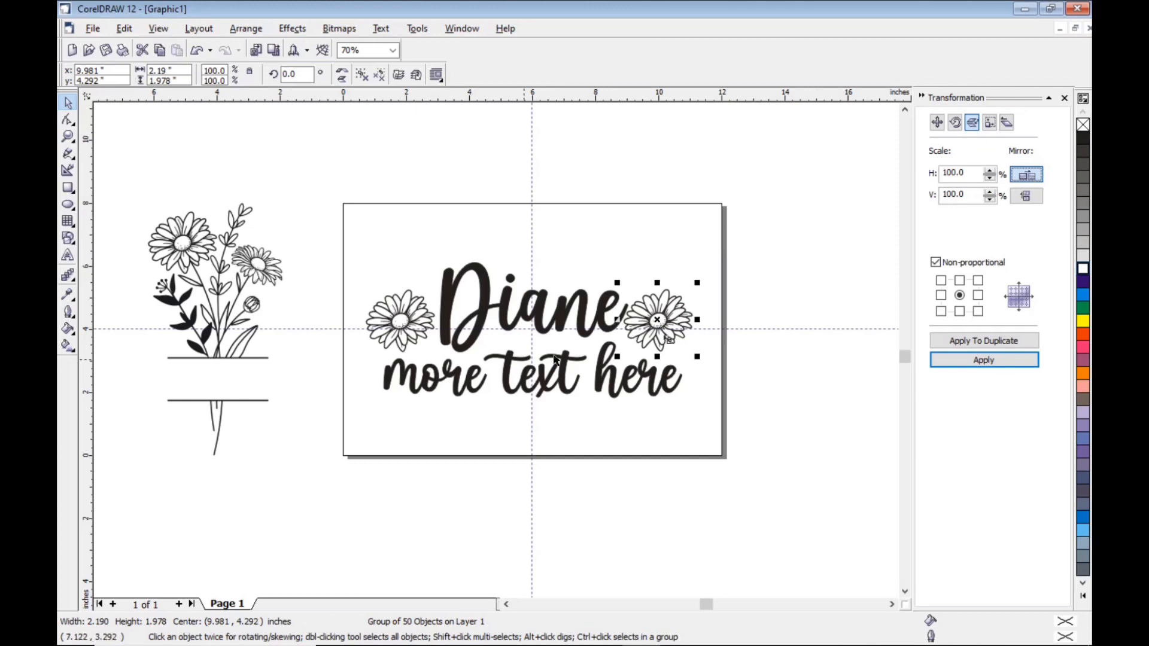
pyautogui.click(967, 361)
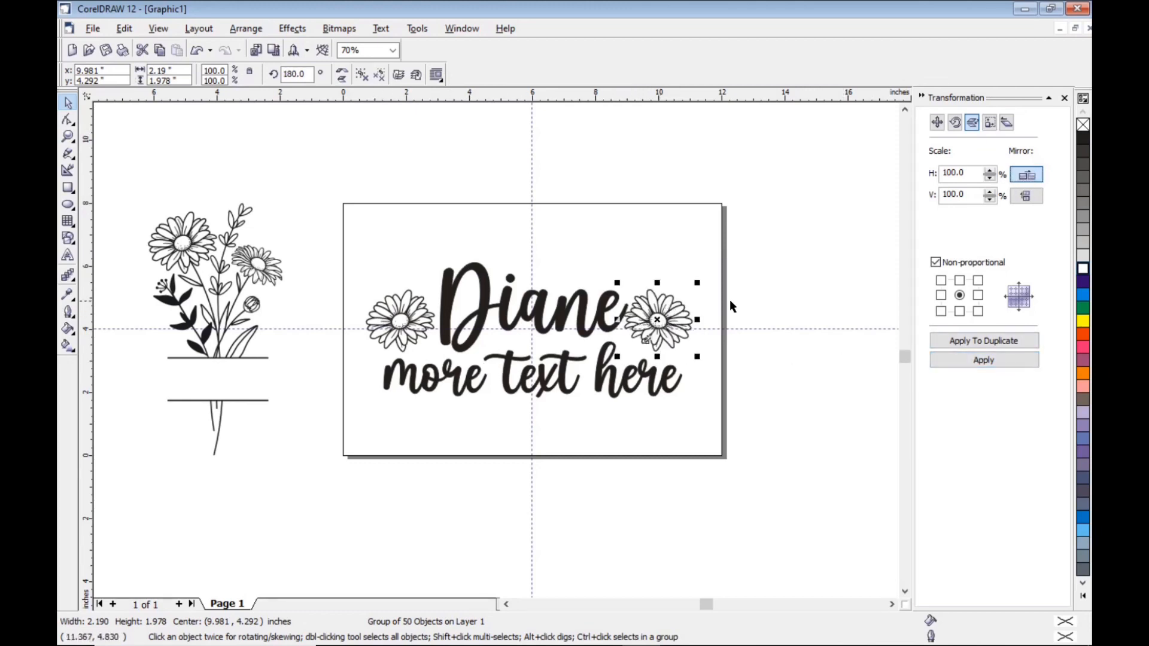
pyautogui.click(755, 304)
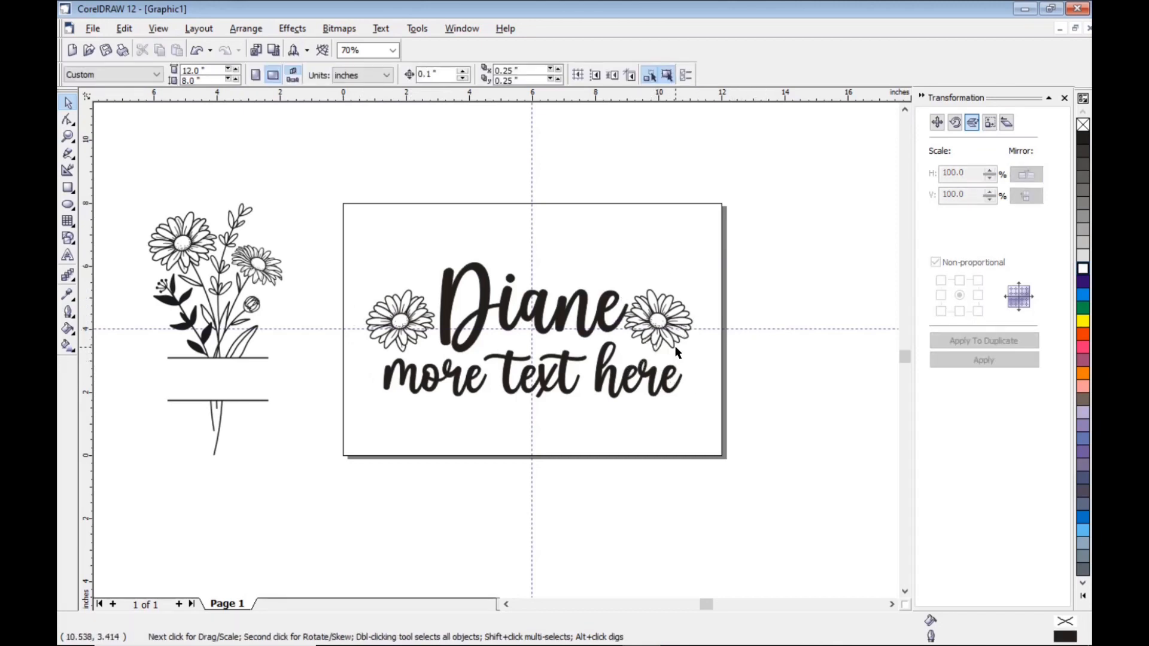
# Change the font of the "more text here" line to AvantGarde Md BT
pyautogui.click(506, 387)
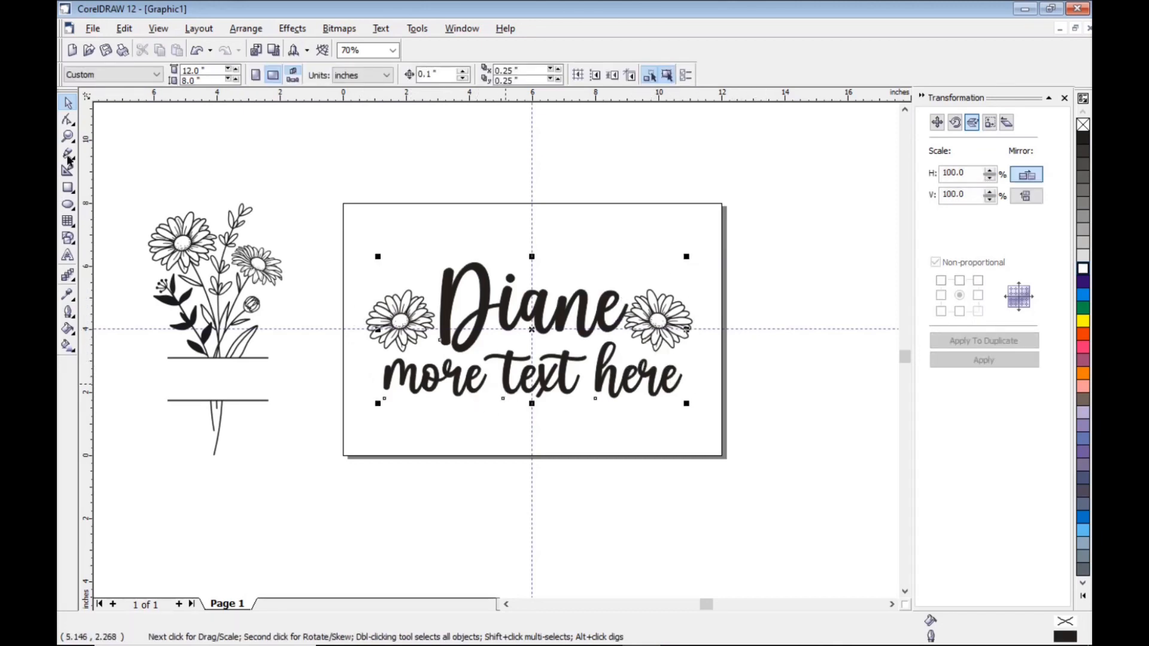
pyautogui.click(67, 256)
pyautogui.click(683, 375)
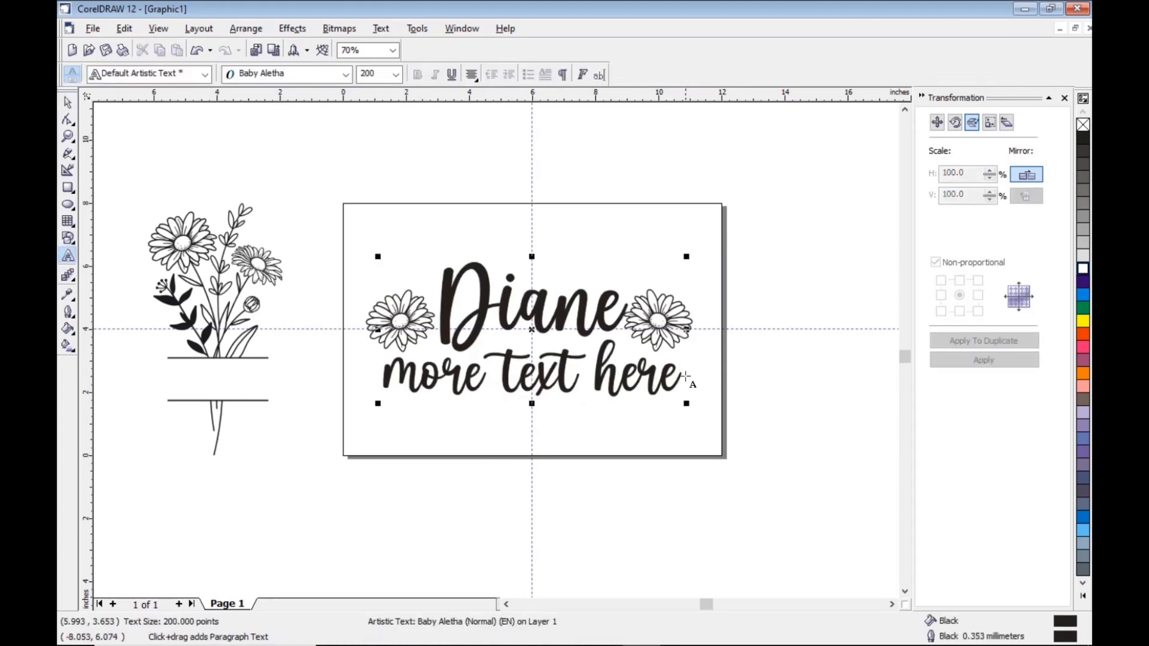
pyautogui.moveTo(686, 375); pyautogui.dragTo(400, 377)
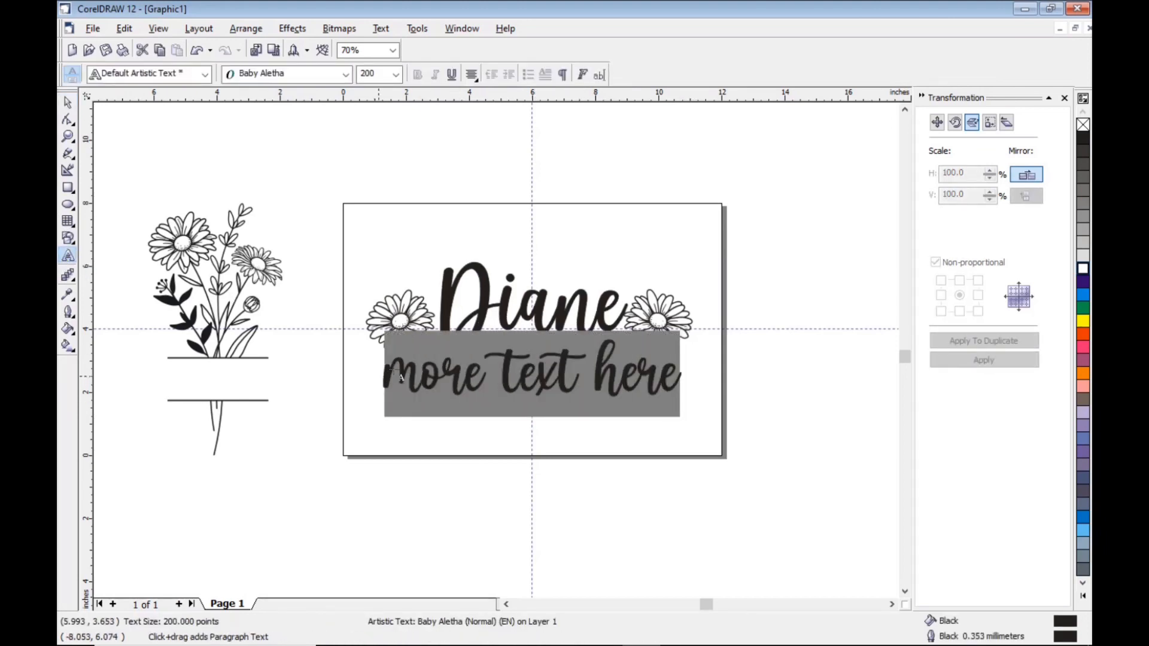
pyautogui.click(345, 74)
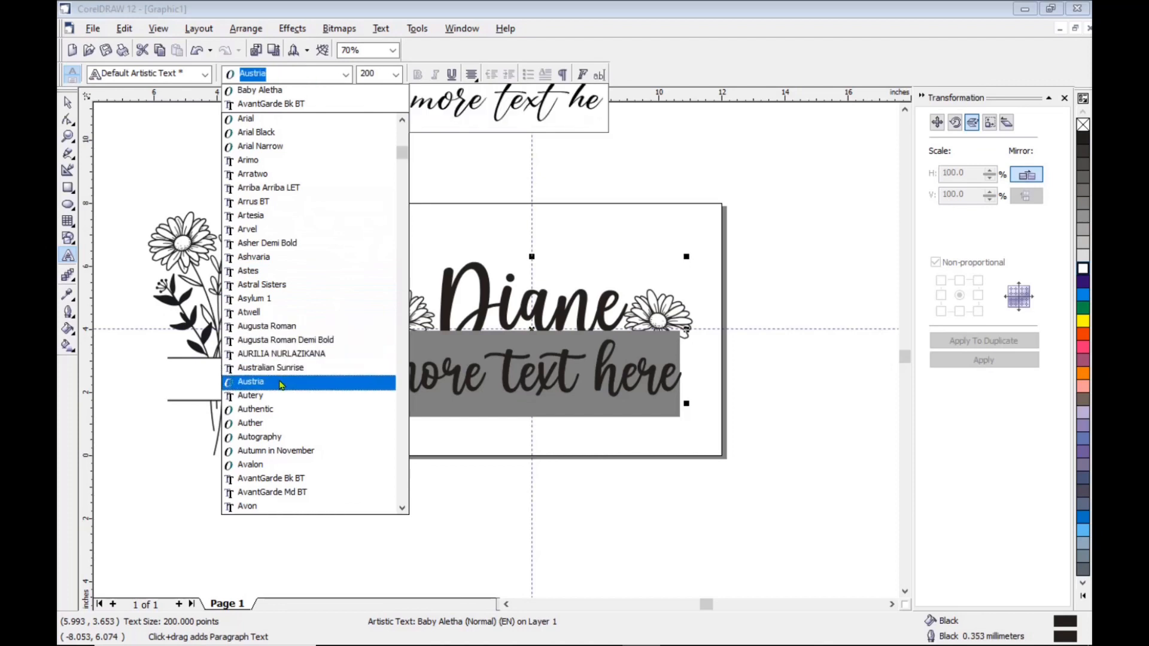
pyautogui.click(301, 496)
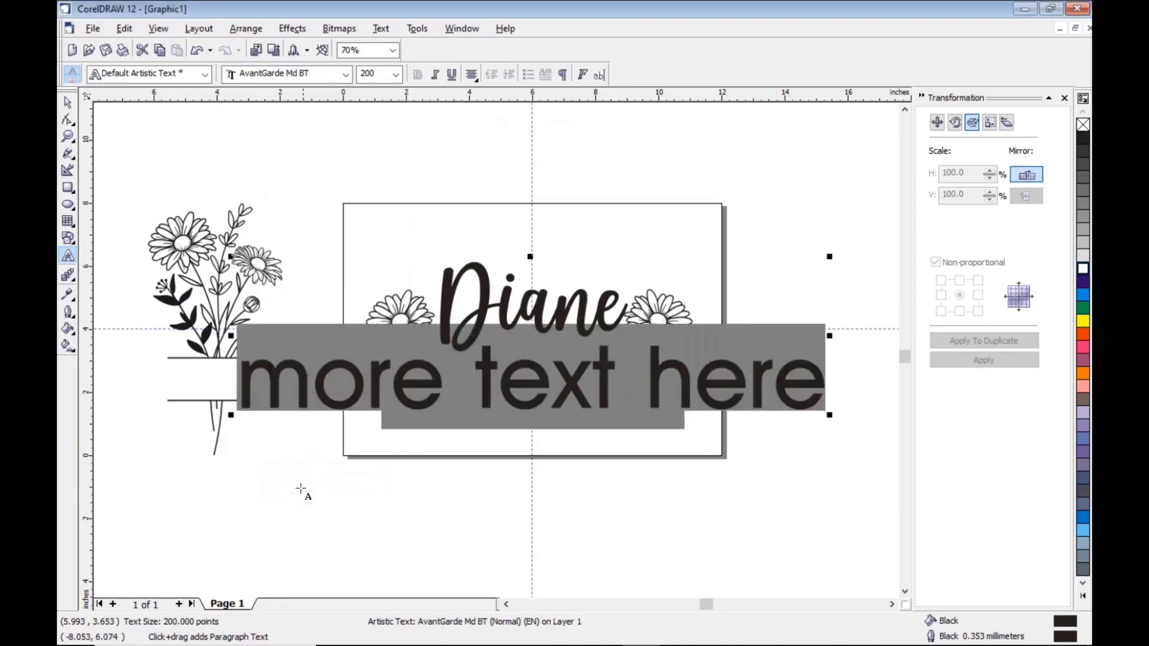
# Set the size of the "more text here" line to 100 points and finish editing the text
pyautogui.doubleClick(360, 73)
pyautogui.write('100')
pyautogui.press('Return')
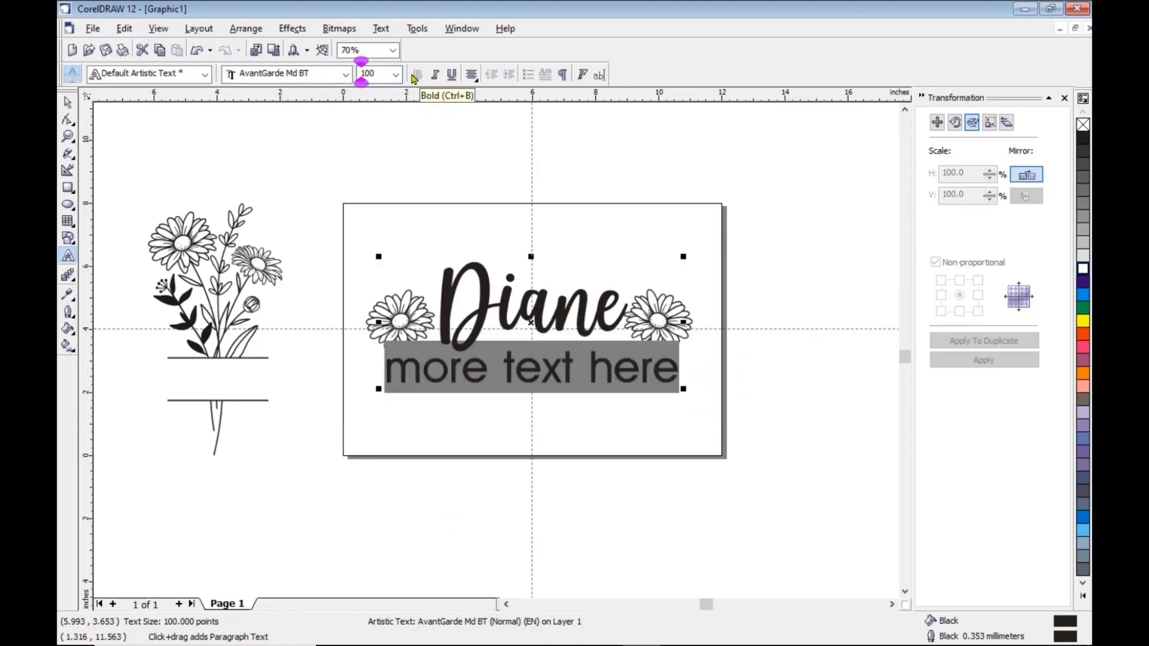
pyautogui.hotkey('ctrl', 'space')
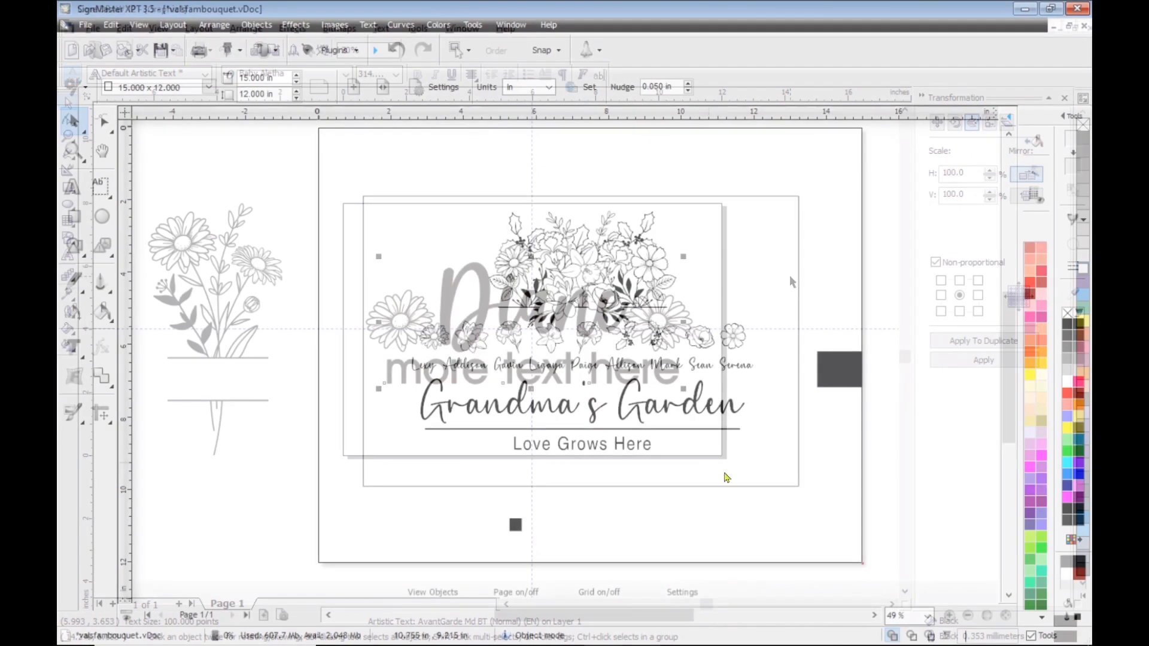
# Fill the 12 × 8 in rectangle around the Grandma's Garden design with white and send it behind the artwork
pyautogui.click(683, 492)
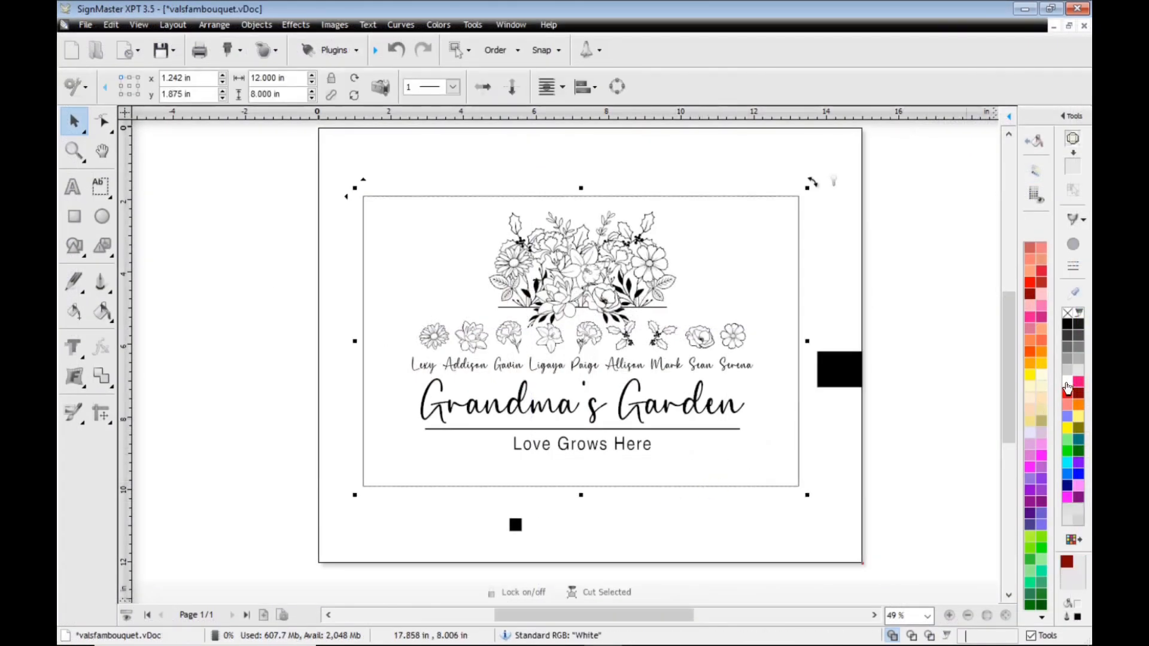
pyautogui.click(1068, 385)
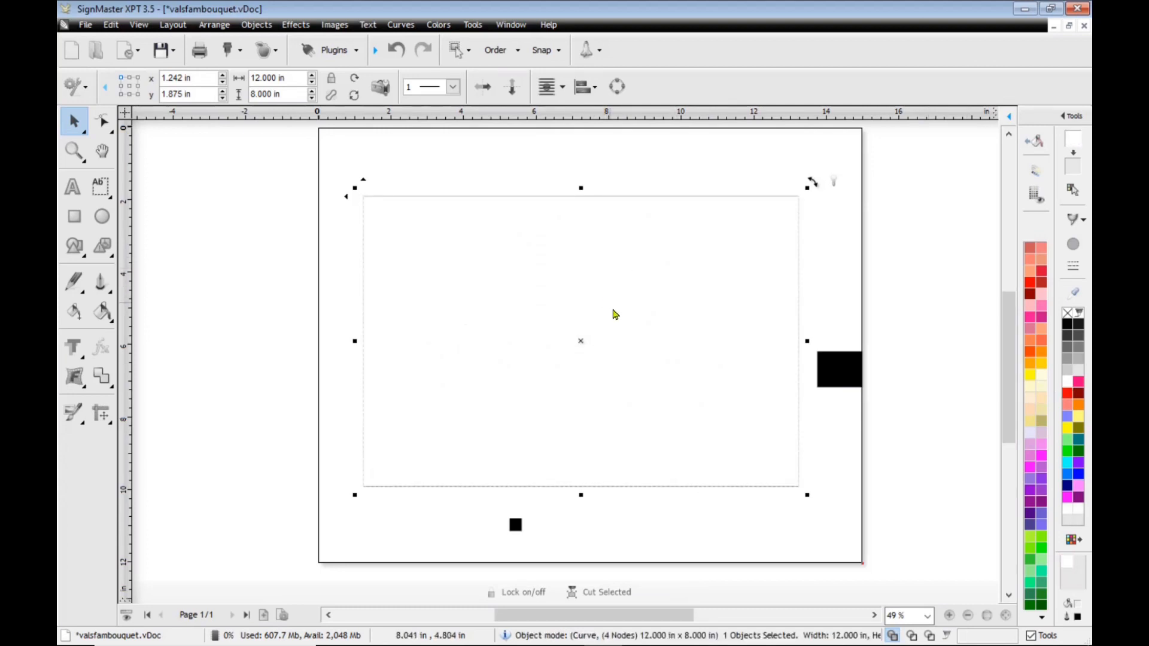
pyautogui.click(213, 25)
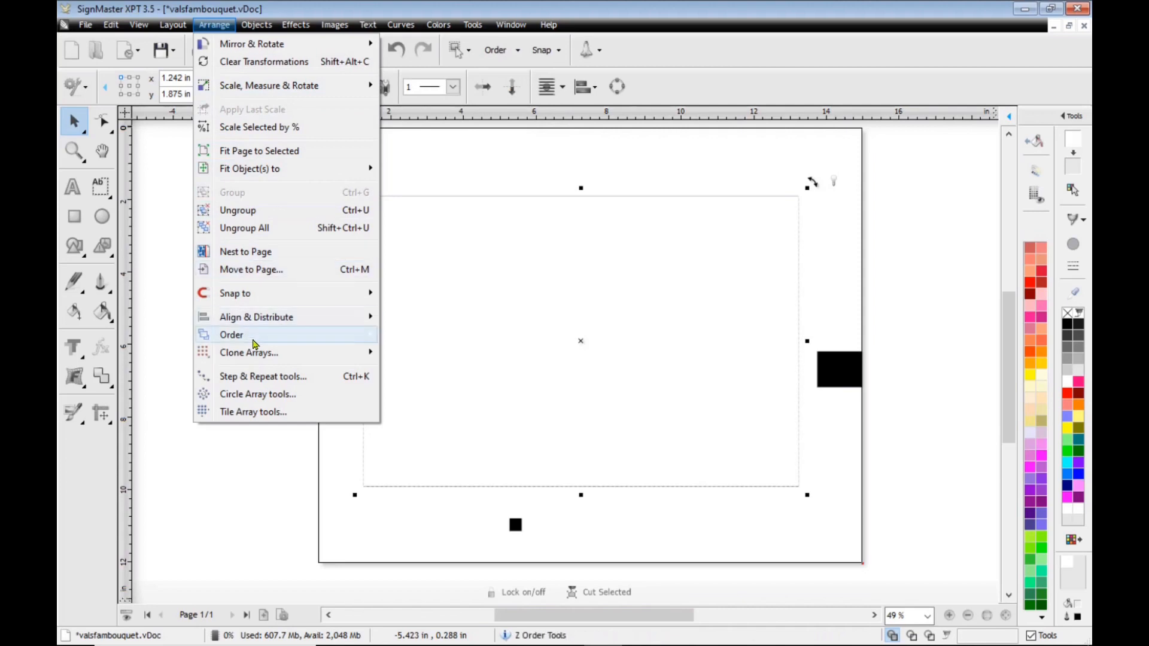
pyautogui.moveTo(252, 336)
pyautogui.click(426, 353)
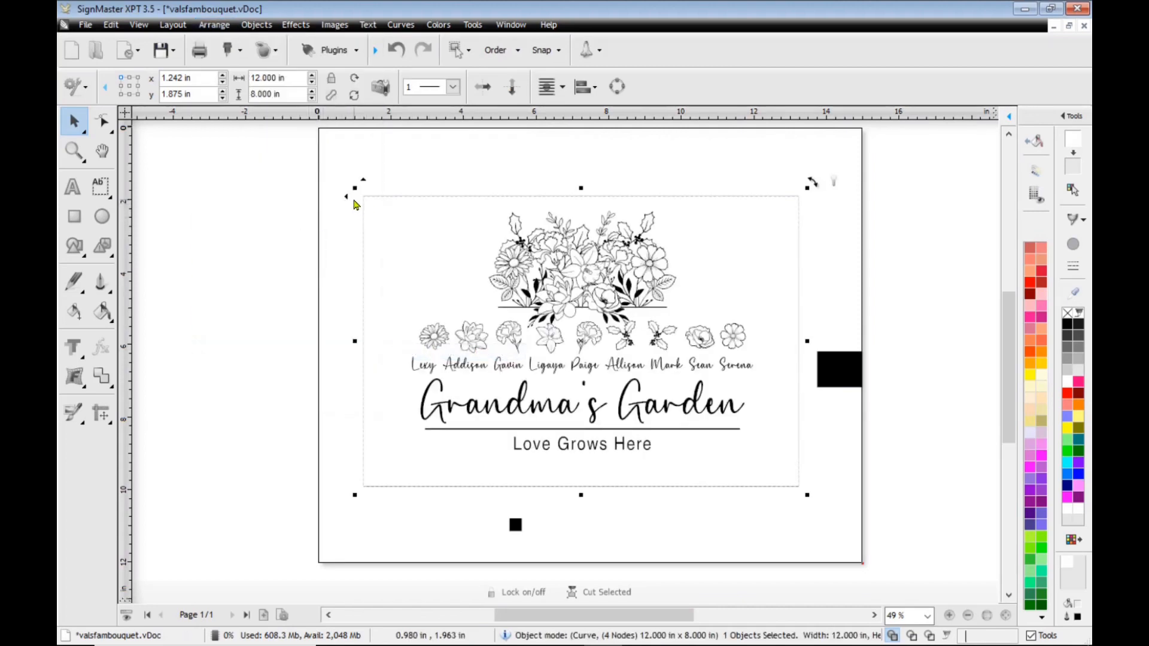
# Remove the pen outline from the white background rectangle and deselect it
pyautogui.click(110, 292)
pyautogui.moveTo(176, 321)
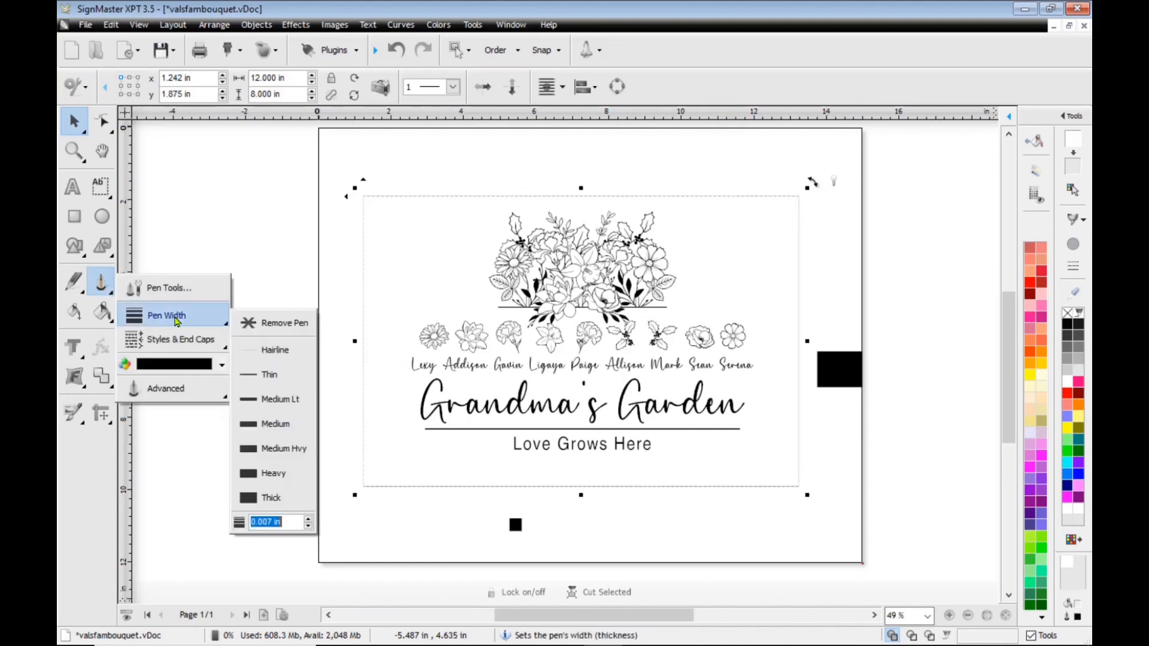
pyautogui.click(281, 324)
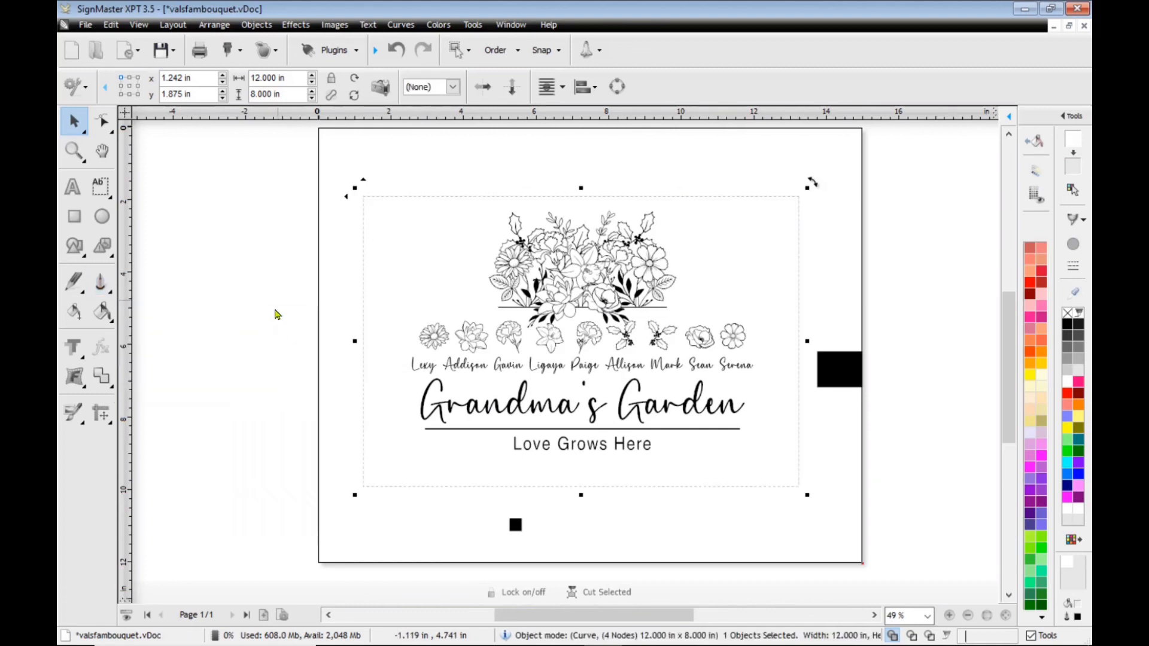
pyautogui.click(320, 264)
# Export the complete Grandma's Garden design with its background rectangle as the PNG file valsboard in the pngsigns folder
pyautogui.moveTo(328, 157); pyautogui.dragTo(808, 500)
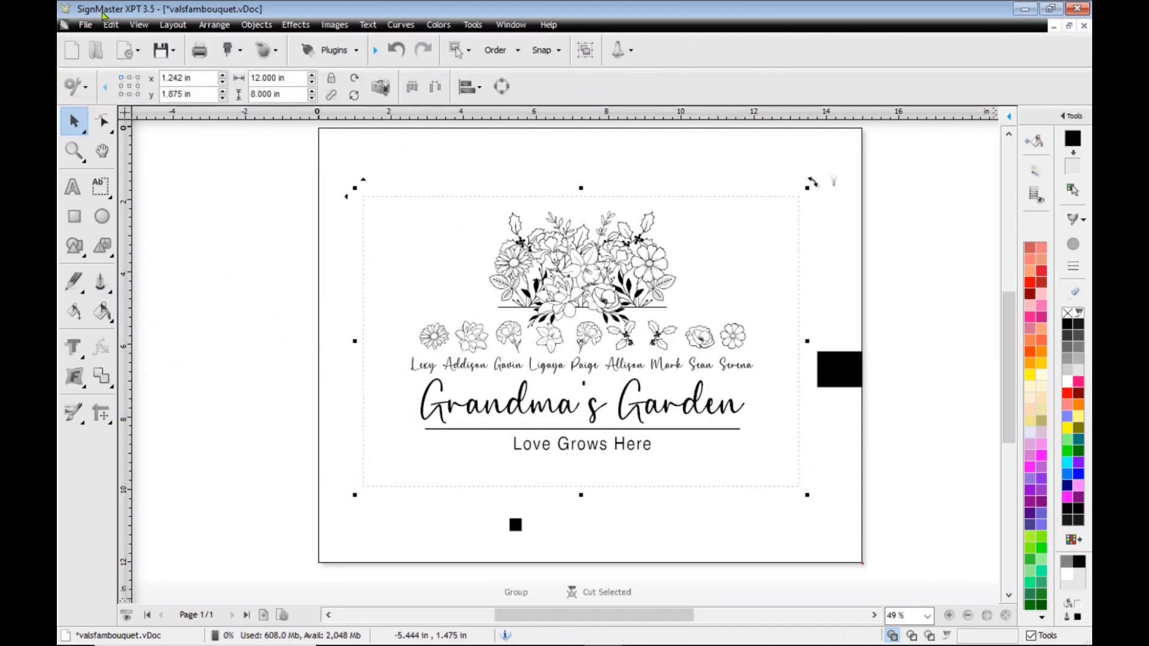
pyautogui.click(86, 25)
pyautogui.moveTo(111, 217)
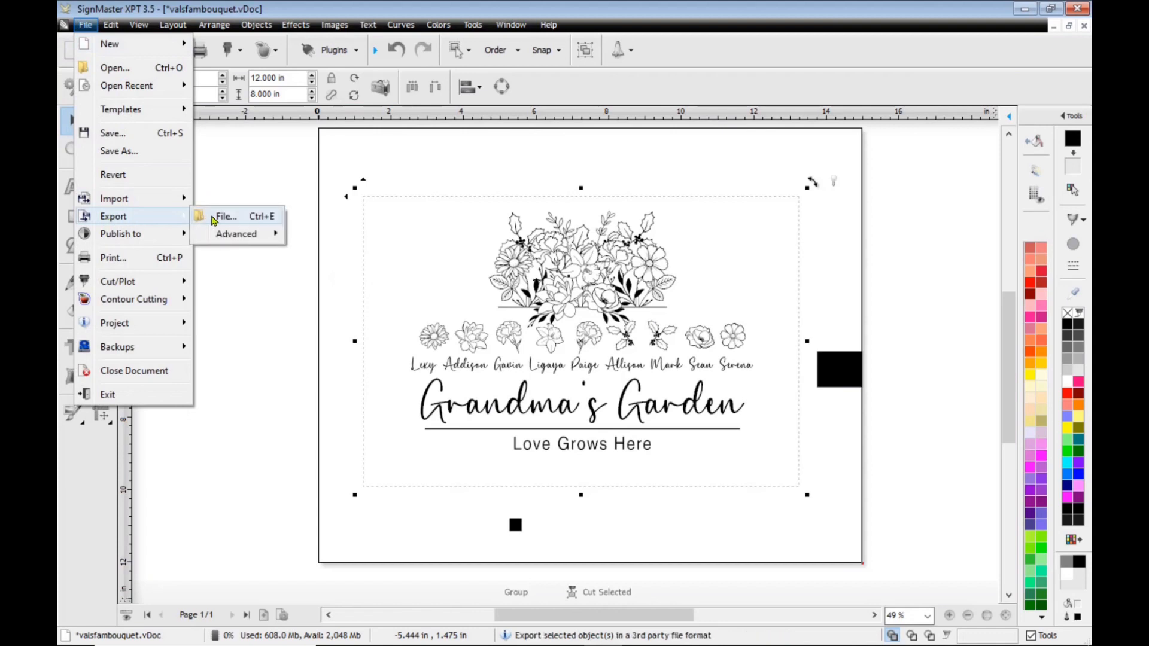
pyautogui.click(220, 217)
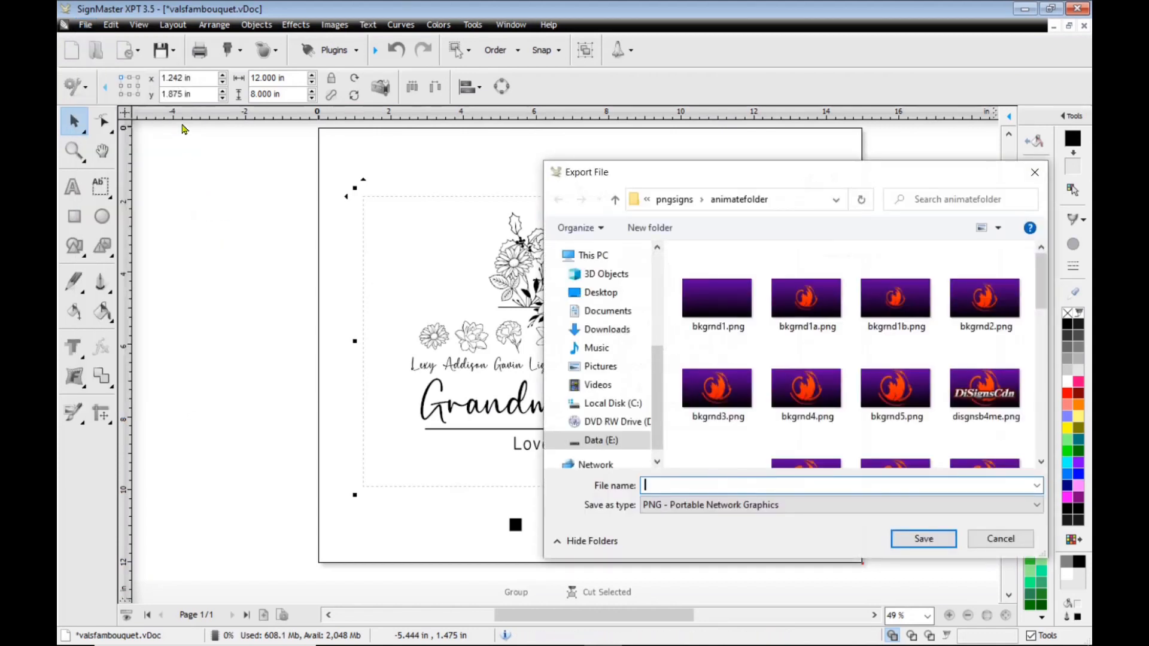
pyautogui.click(616, 201)
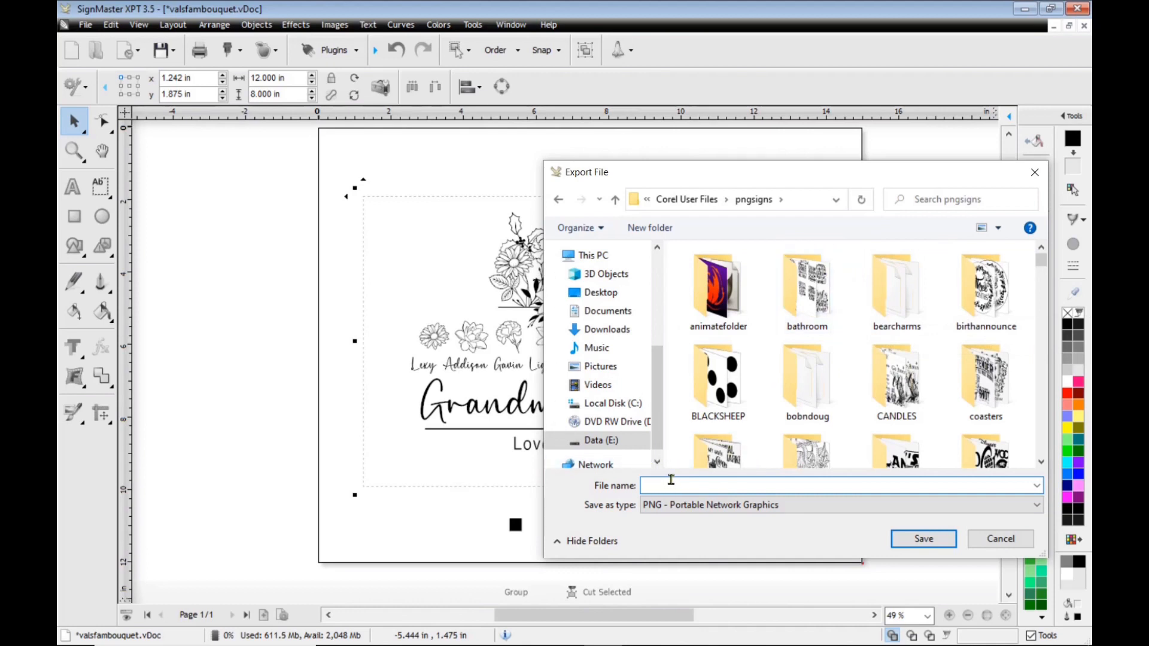
pyautogui.write('valsboard')
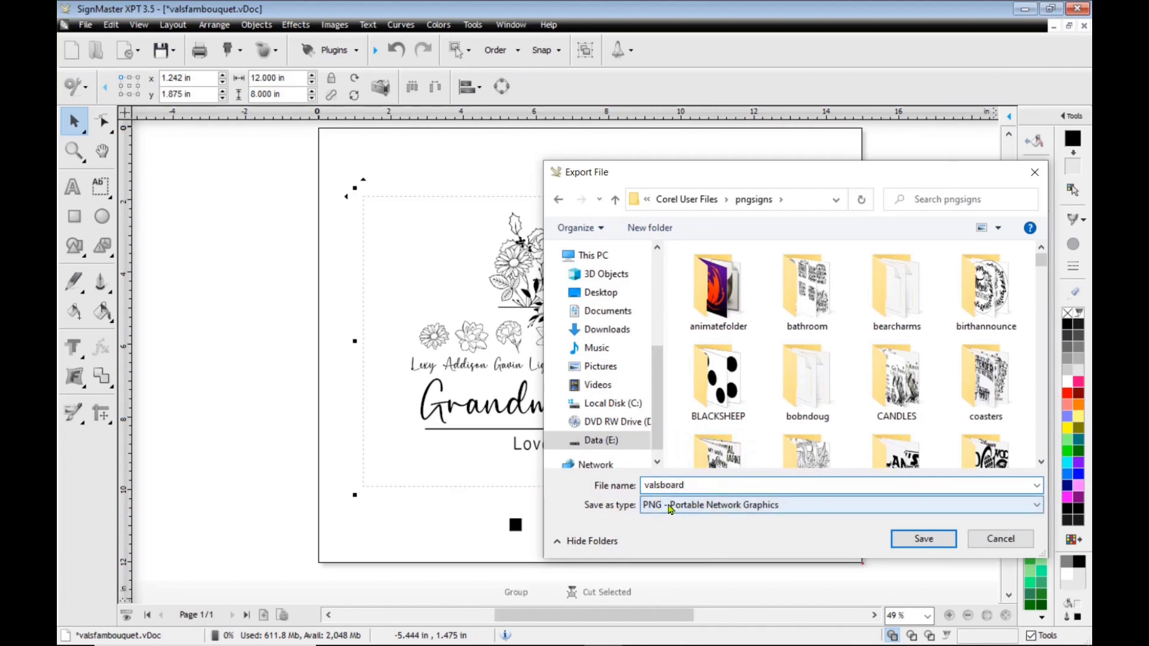
pyautogui.click(910, 539)
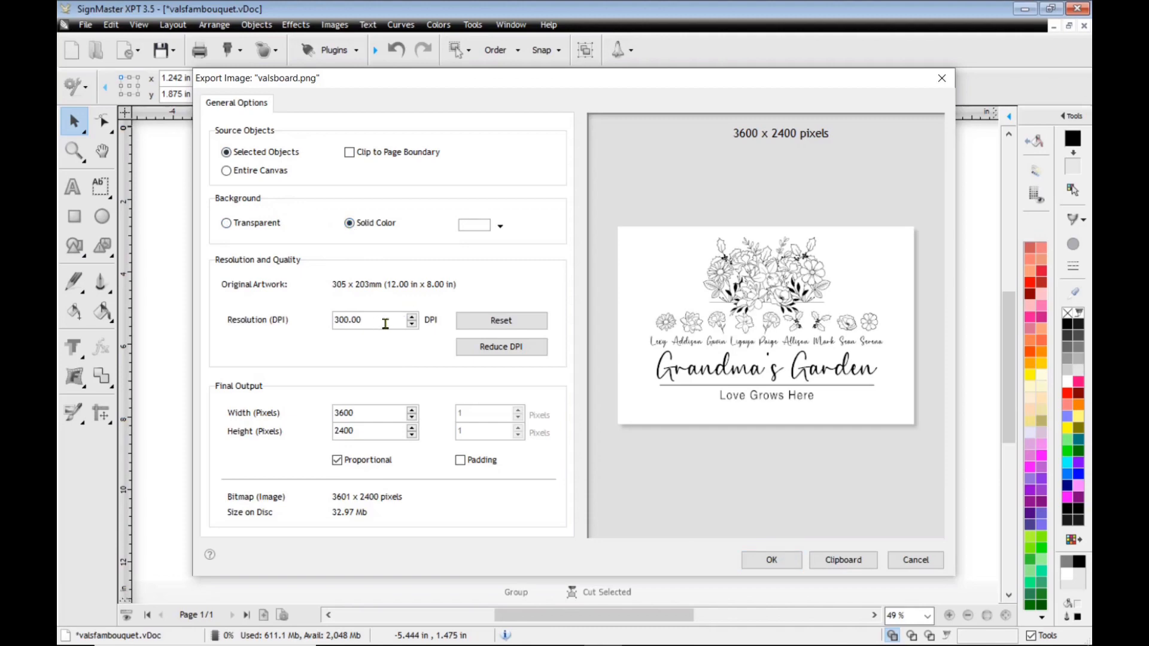
pyautogui.click(782, 565)
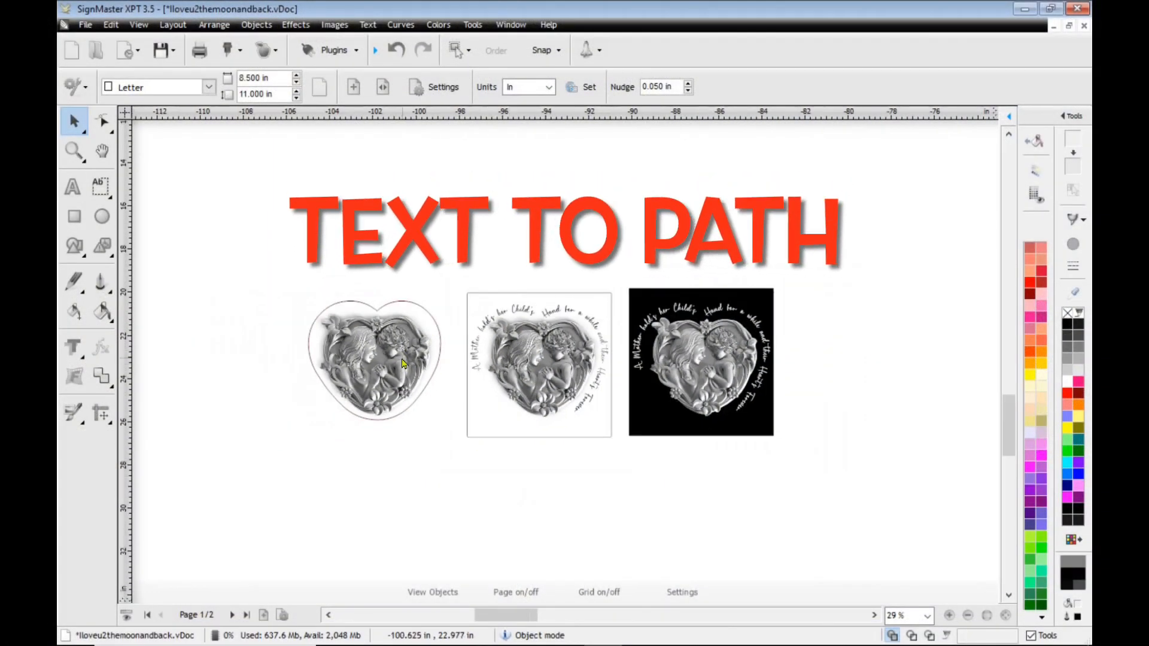
# Import momdaughter.png from the pngsigns folder and place it above the outlined heart image
pyautogui.click(85, 24)
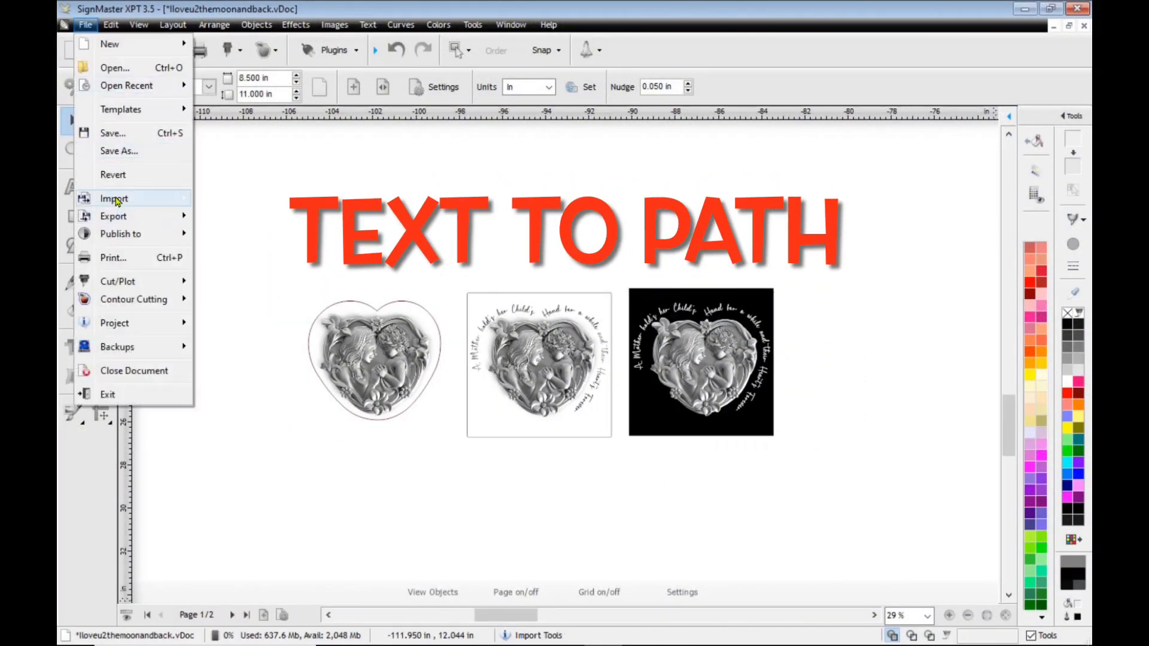
pyautogui.moveTo(150, 198)
pyautogui.click(223, 200)
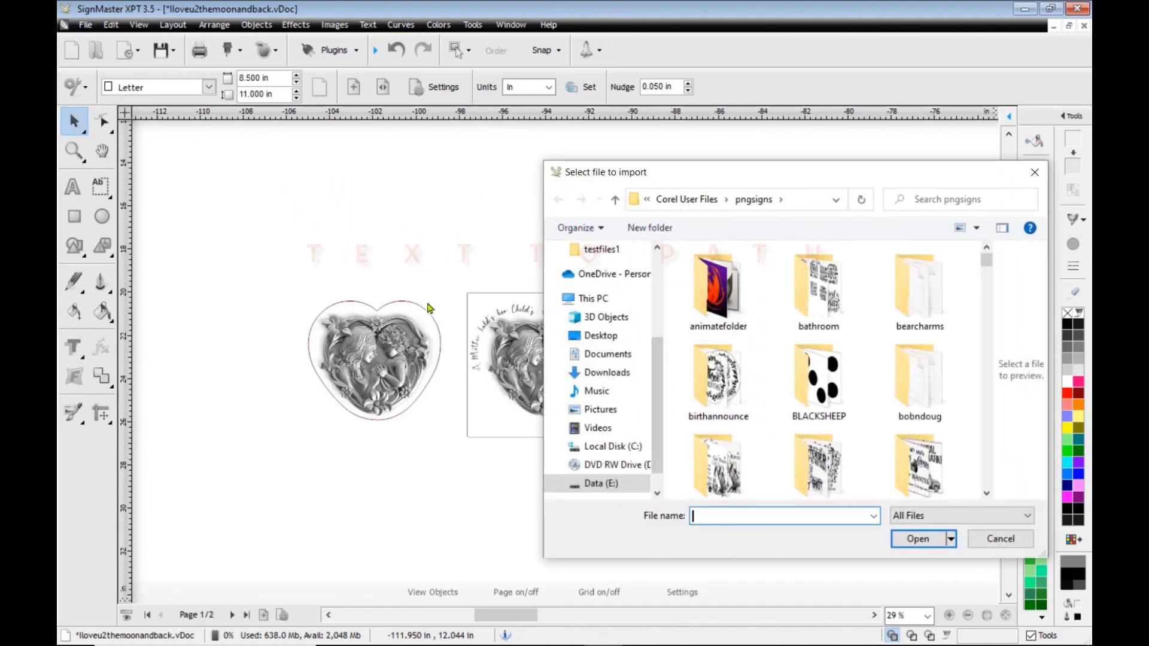
pyautogui.scroll(-15, 845, 462)
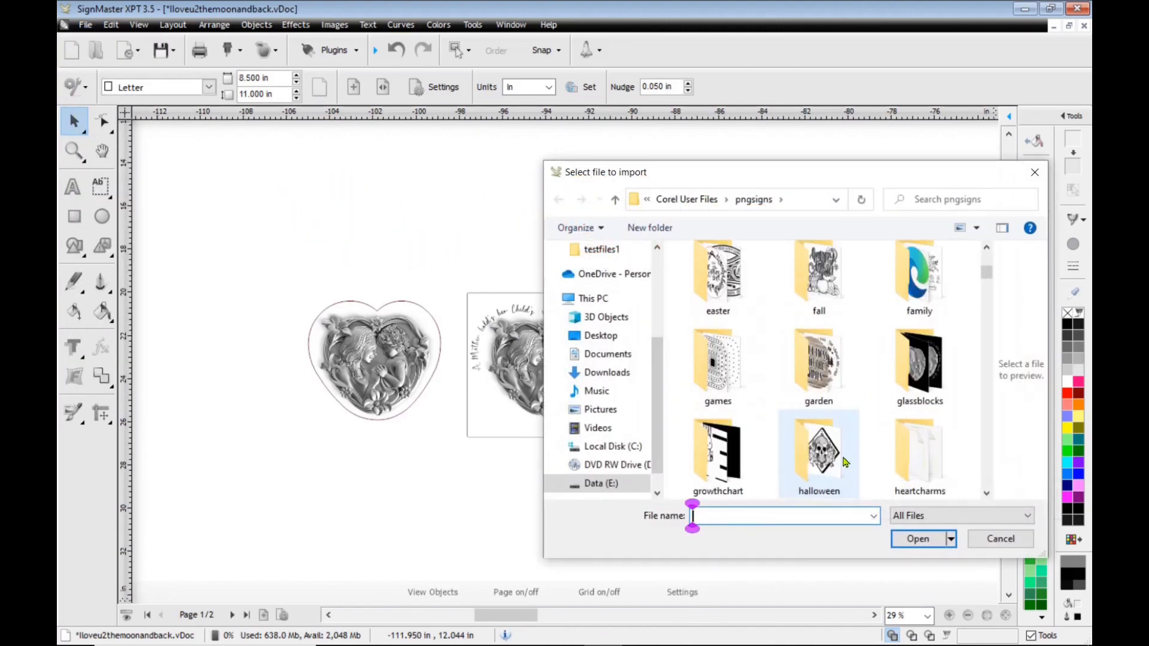
pyautogui.scroll(-5, 845, 463)
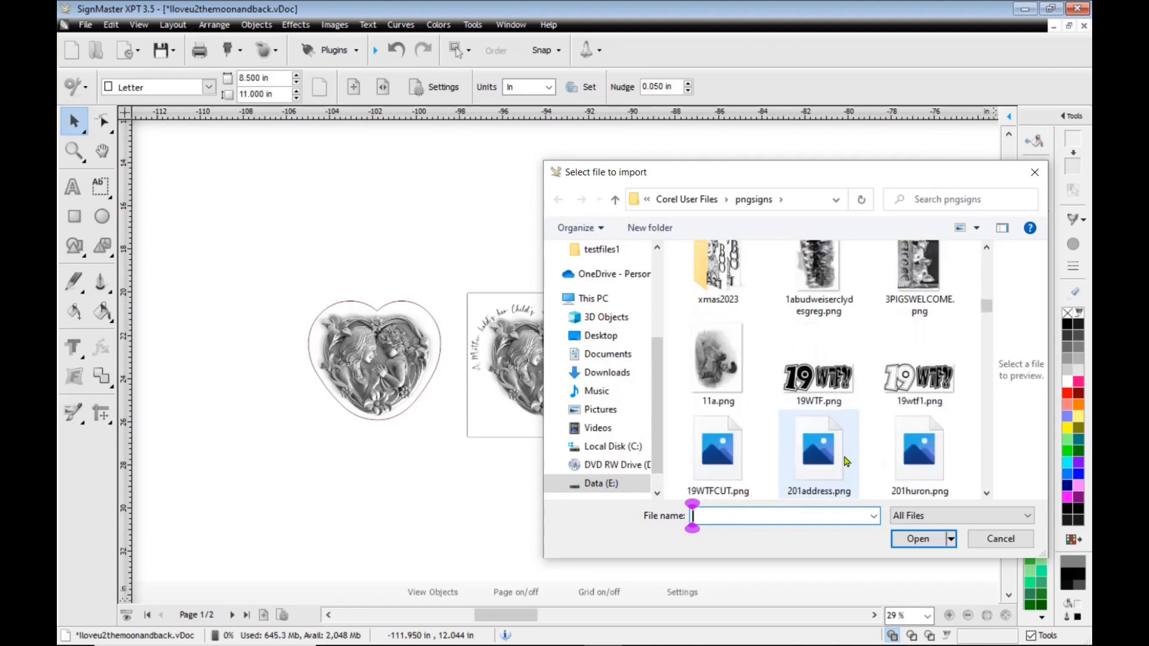
pyautogui.click(834, 480)
pyautogui.press('m')
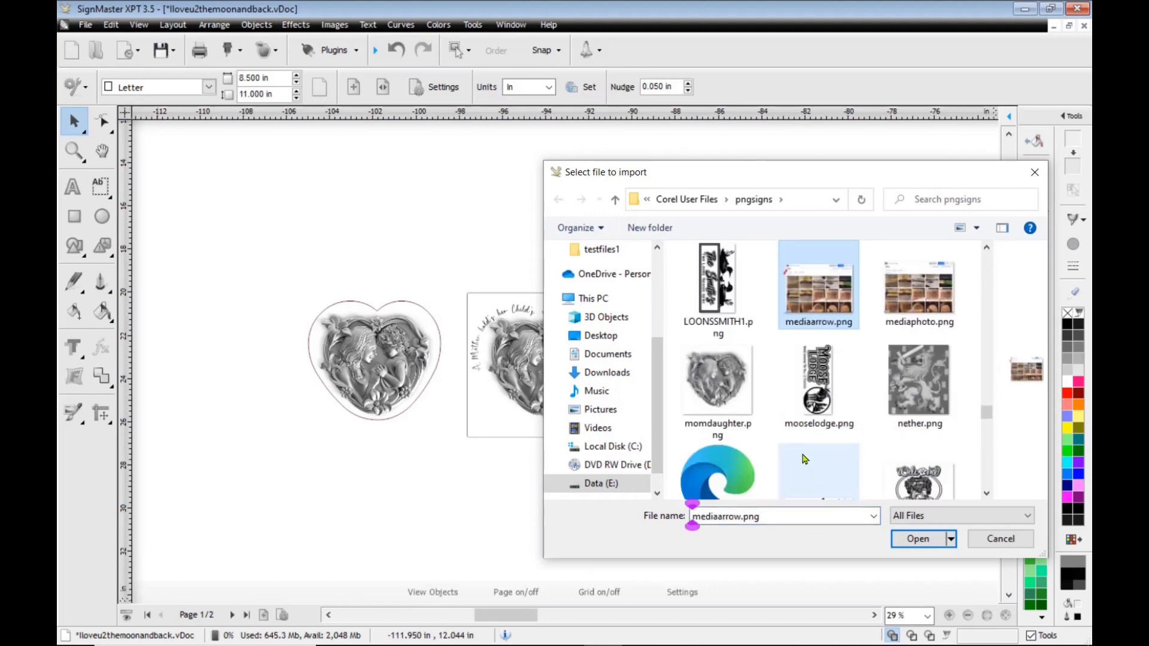
pyautogui.click(713, 396)
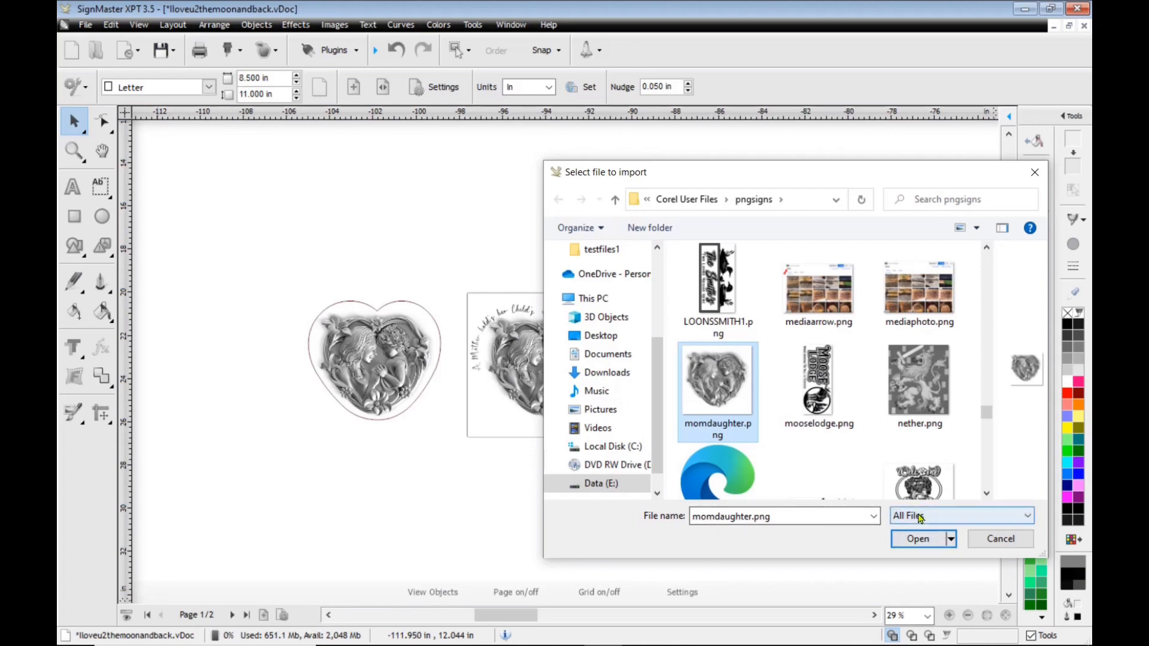
pyautogui.click(918, 539)
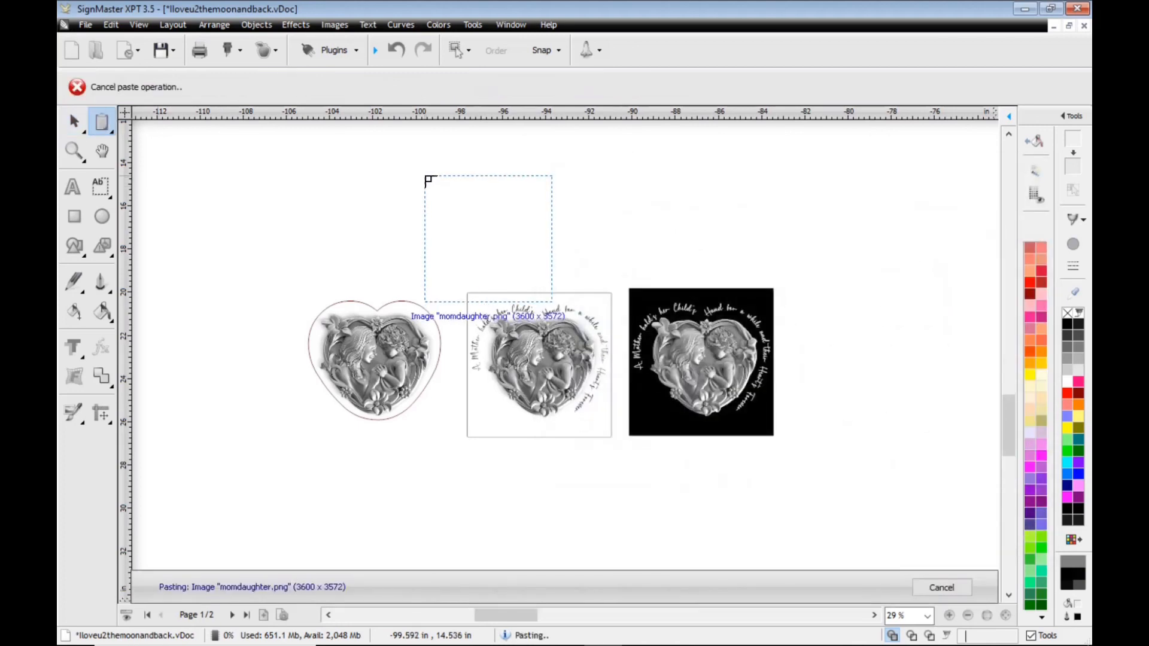
pyautogui.click(299, 139)
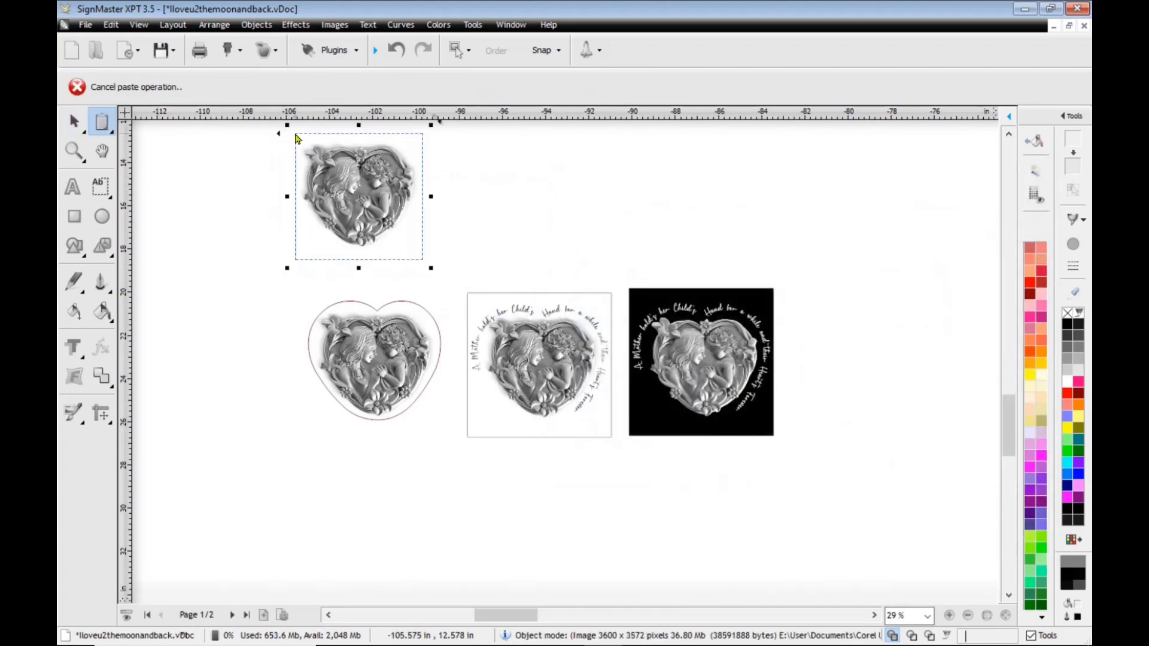
pyautogui.click(486, 197)
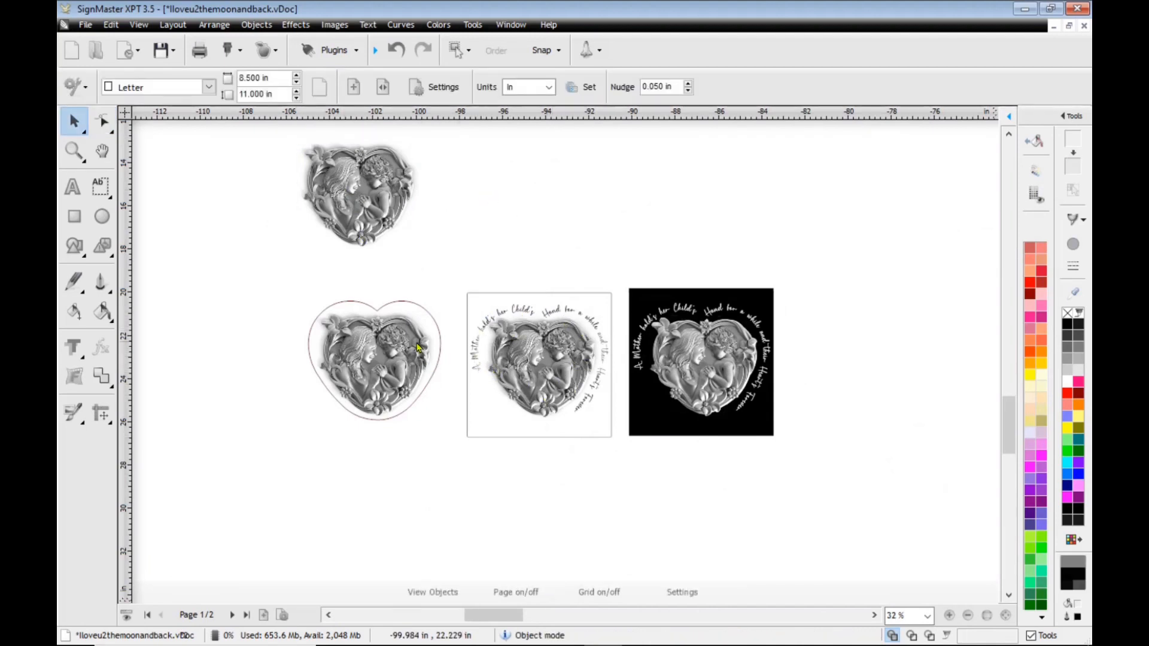
# Sketch a closed freehand outline about 7.5 in wide around the heart image that already has a heart-shaped outline
pyautogui.scroll(1, 417, 347)
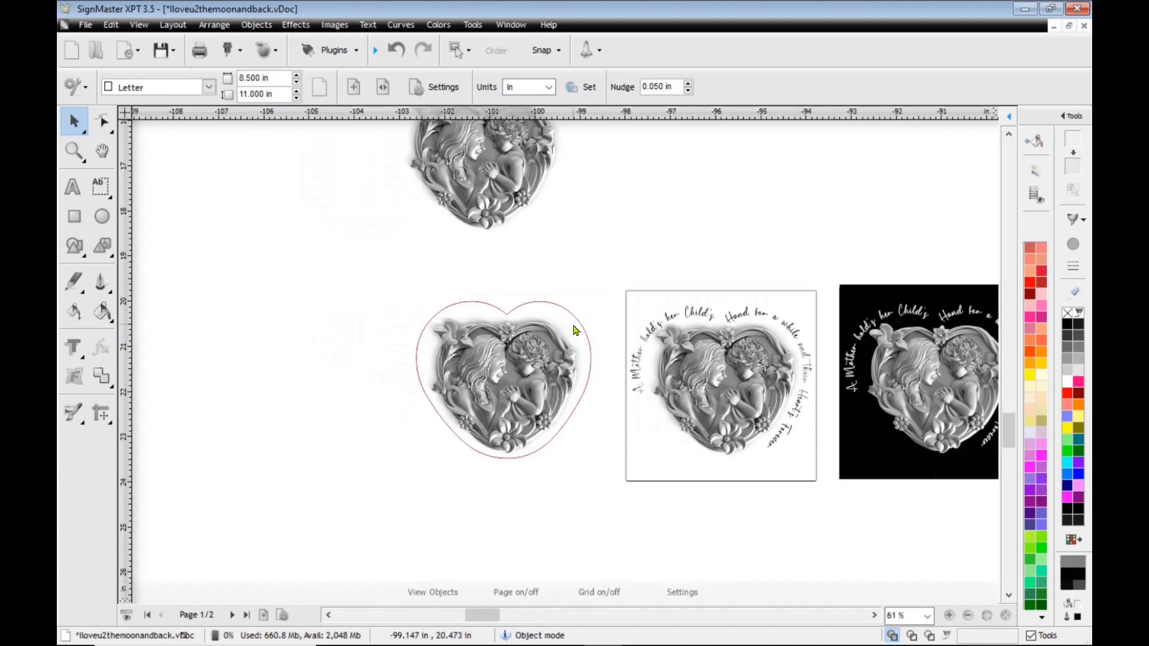
pyautogui.scroll(2, 574, 331)
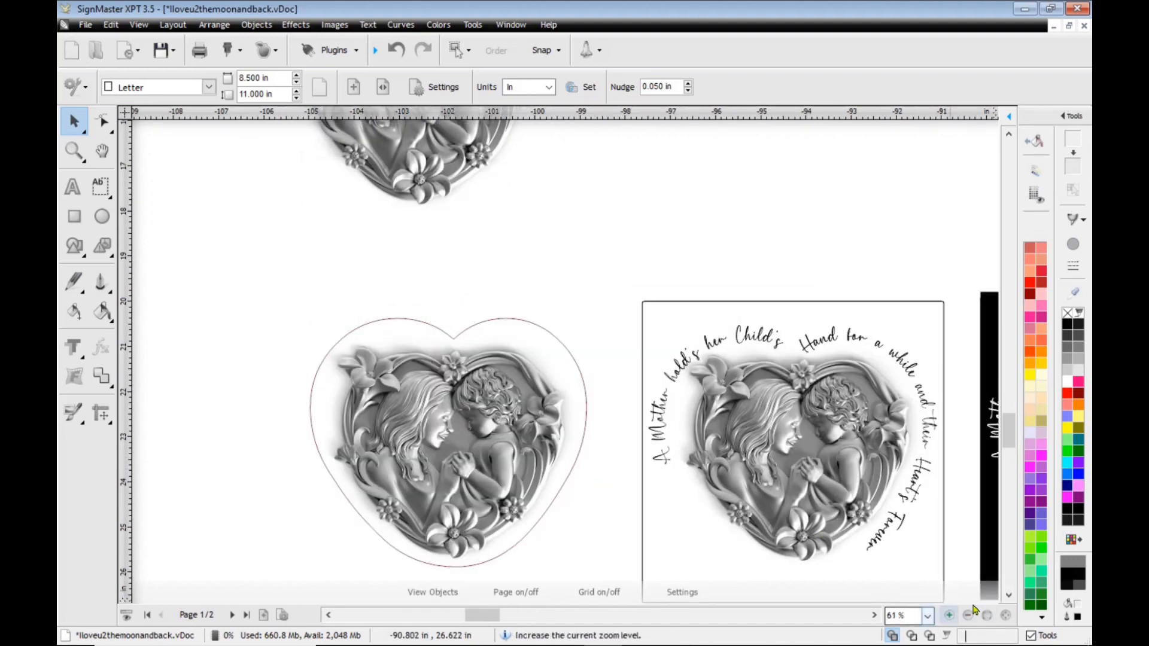
pyautogui.scroll(-1, 621, 445)
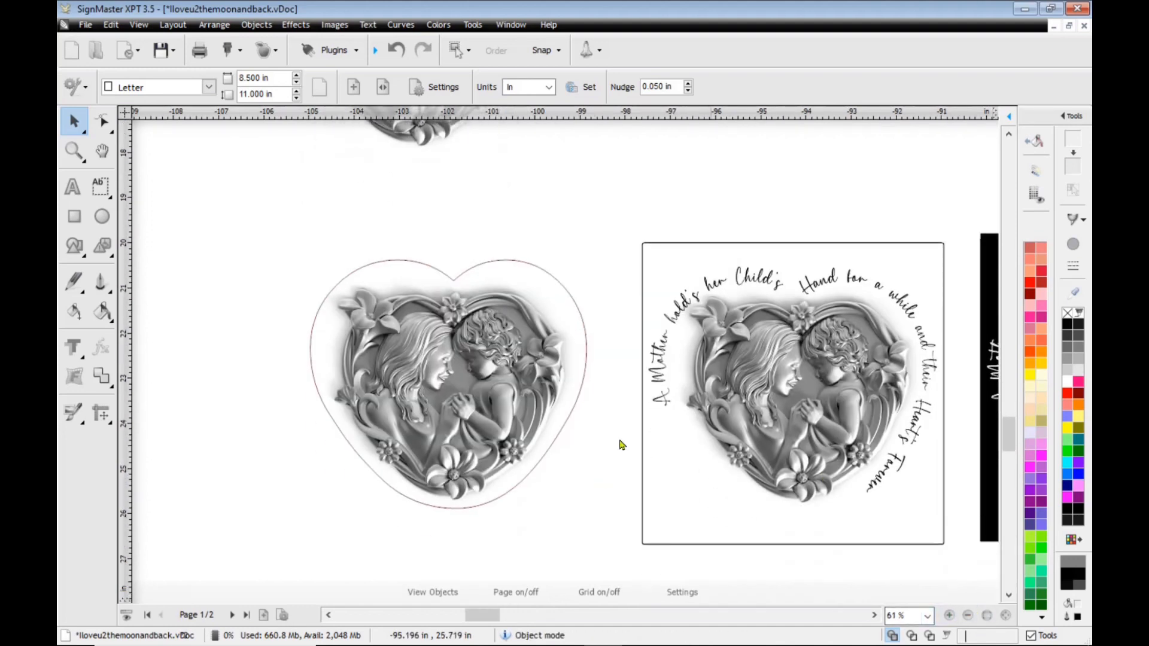
pyautogui.click(84, 293)
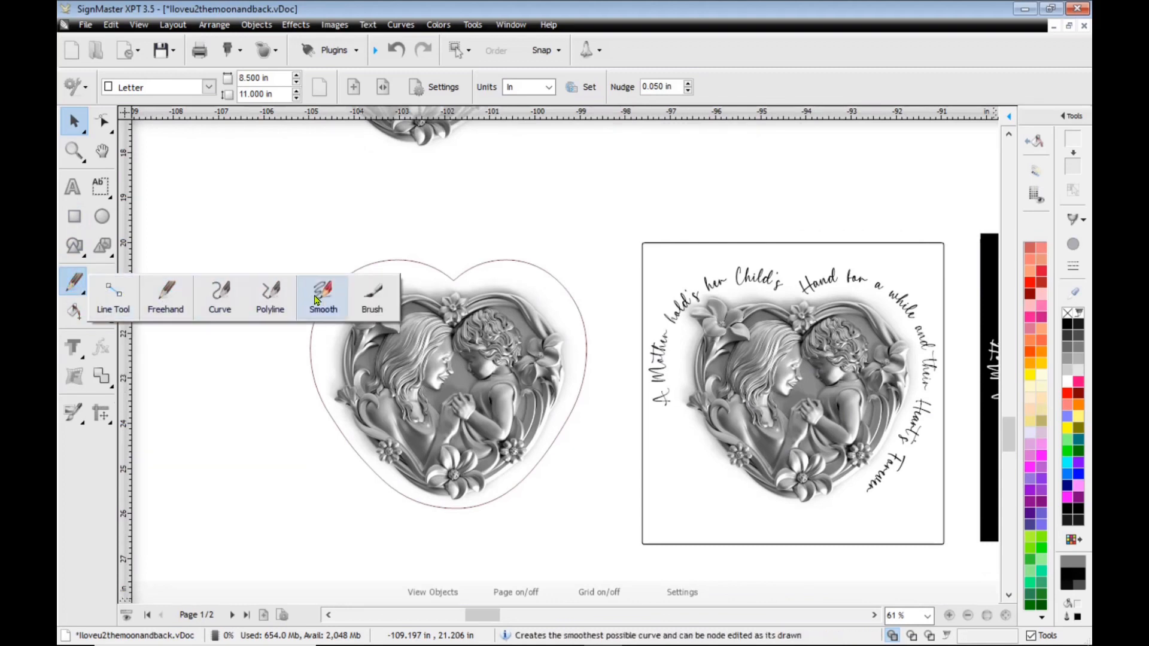
pyautogui.click(166, 295)
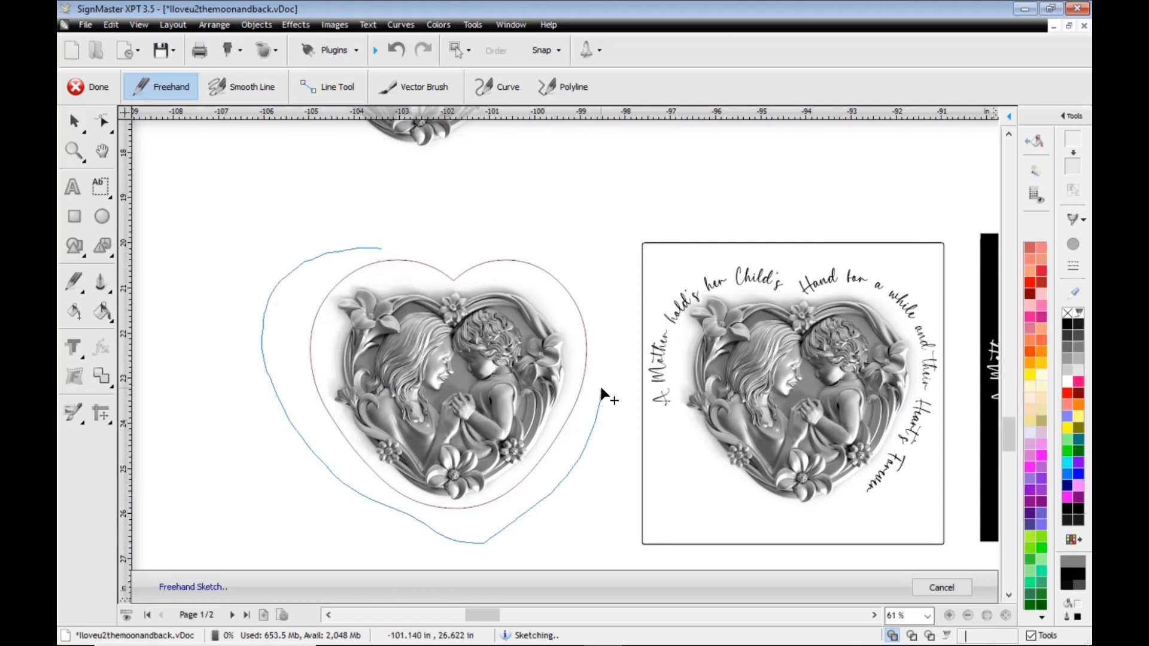
pyautogui.moveTo(382, 247); pyautogui.dragTo(381, 249)
# Edit the freehand outline's nodes to dip its top centre toward the heart's notch and raise its upper-right lobe
pyautogui.click(103, 124)
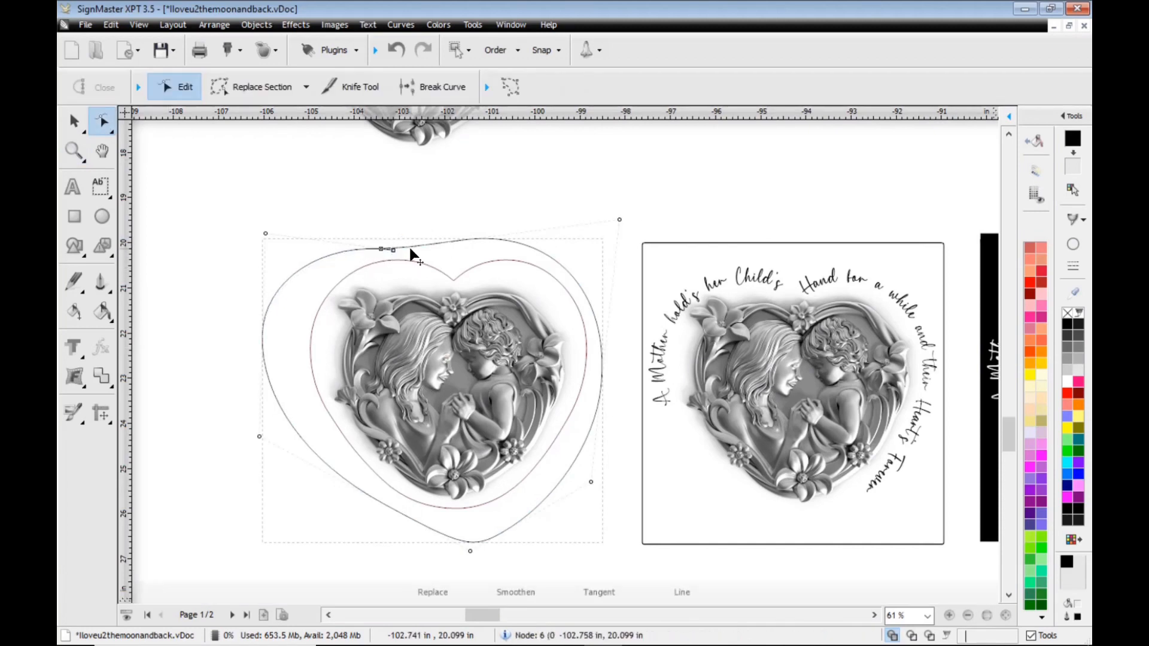
pyautogui.moveTo(410, 248); pyautogui.dragTo(451, 263)
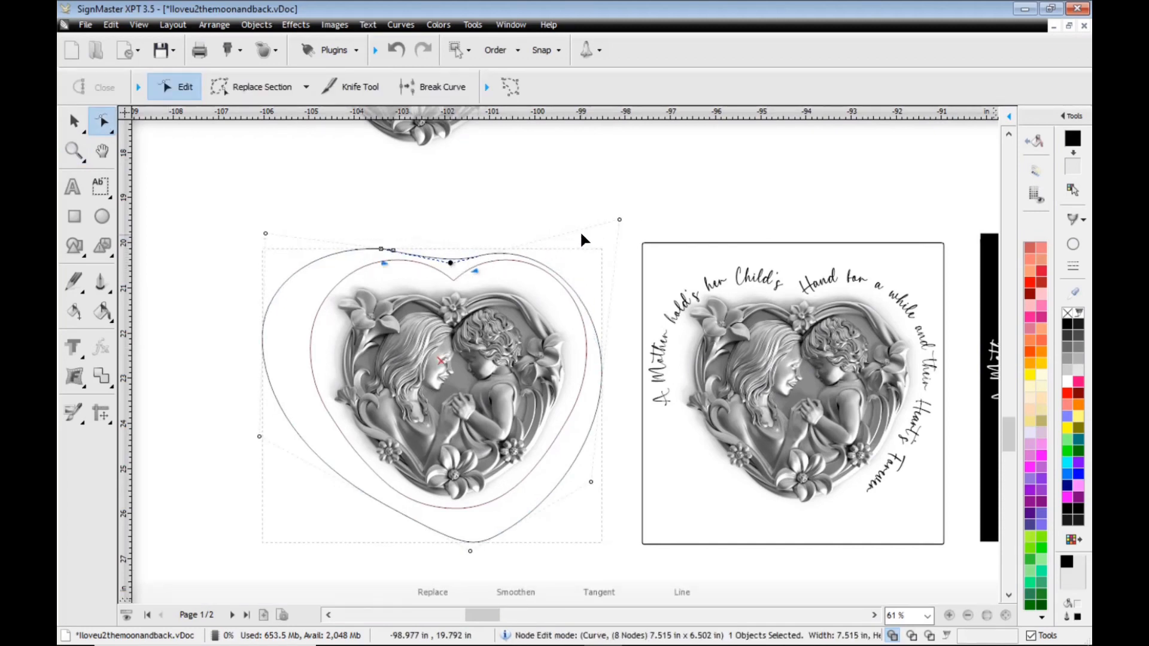
pyautogui.moveTo(620, 219); pyautogui.dragTo(626, 201)
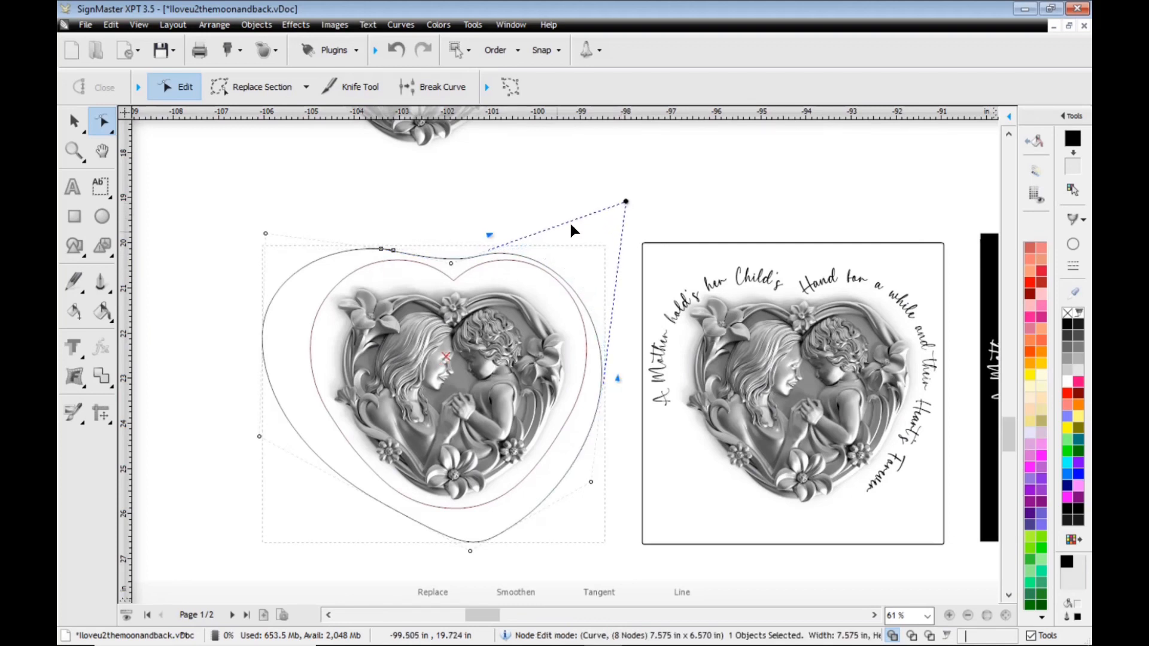
pyautogui.click(390, 252)
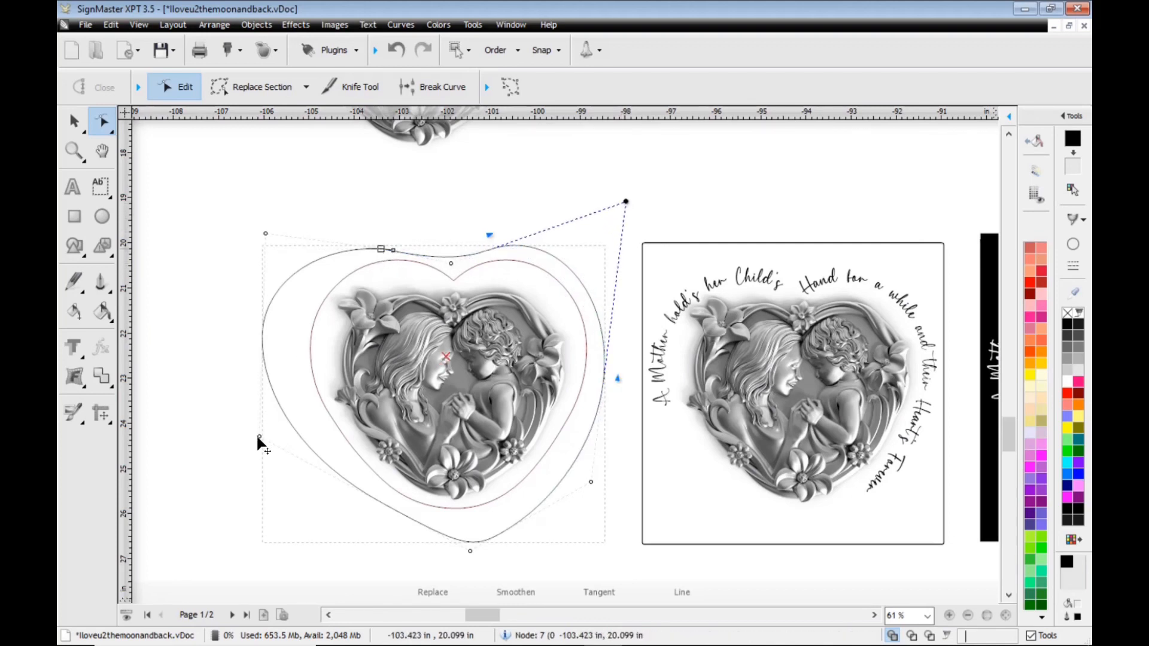
# Pull the outline's two left-side control points inward, shift its bottom point left and up, and add a node at the bottom
pyautogui.moveTo(259, 438); pyautogui.dragTo(295, 442)
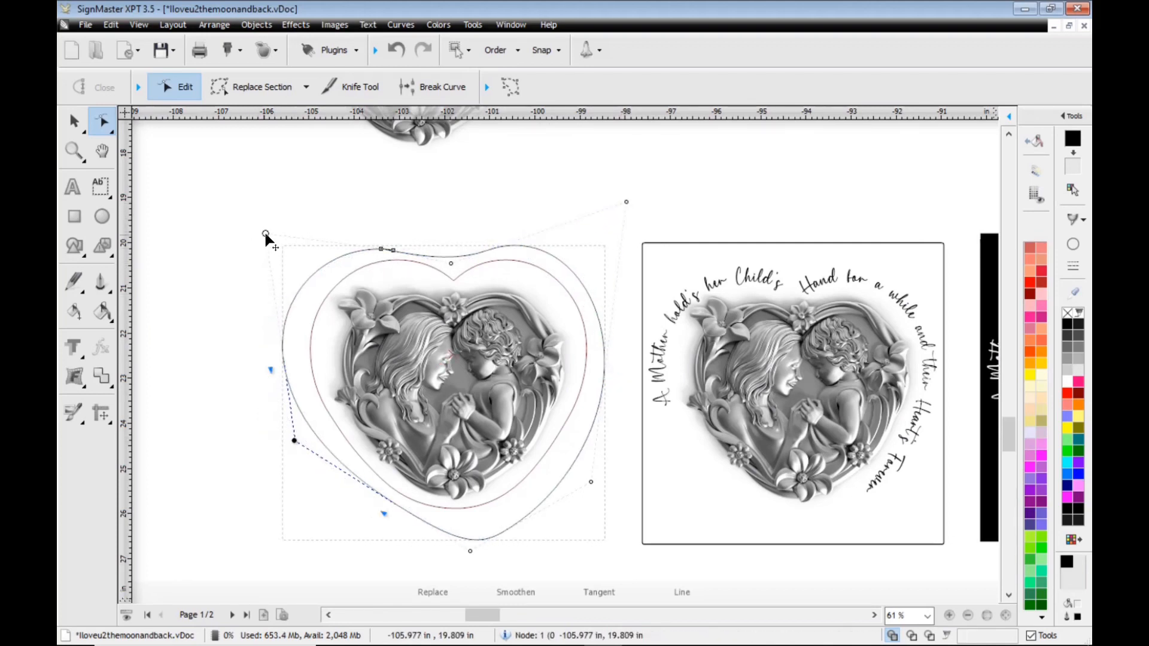
pyautogui.moveTo(265, 234); pyautogui.dragTo(284, 251)
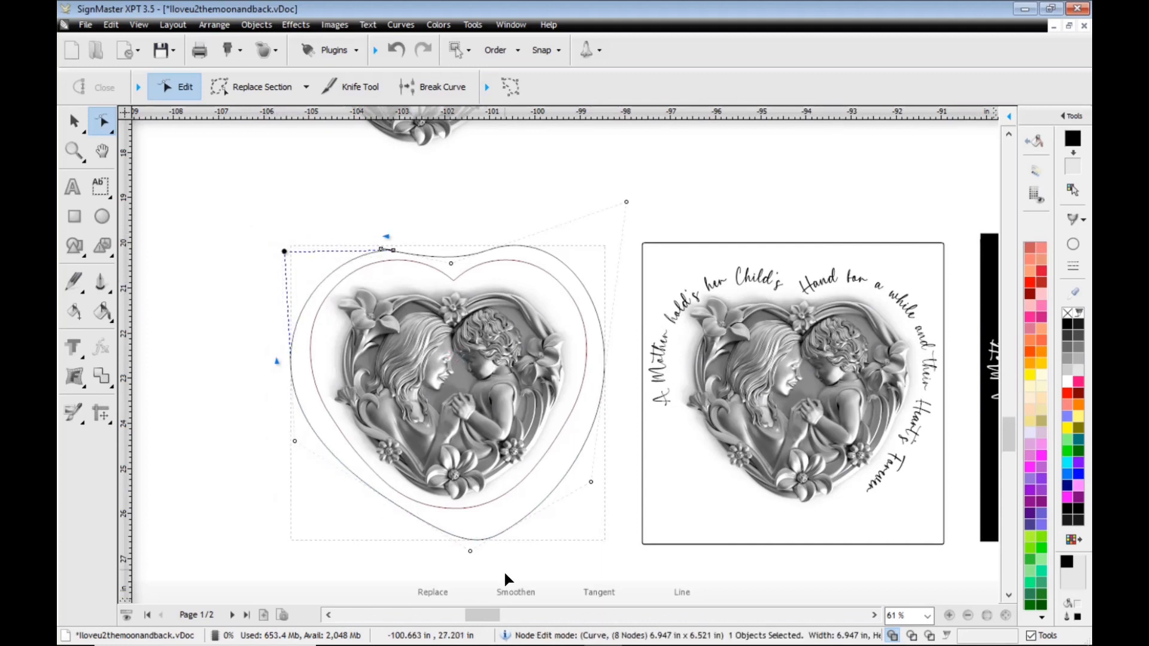
pyautogui.click(470, 551)
pyautogui.moveTo(472, 550)
pyautogui.mouseDown()
pyautogui.moveTo(437, 544)
pyautogui.moveTo(456, 543)
pyautogui.mouseUp()
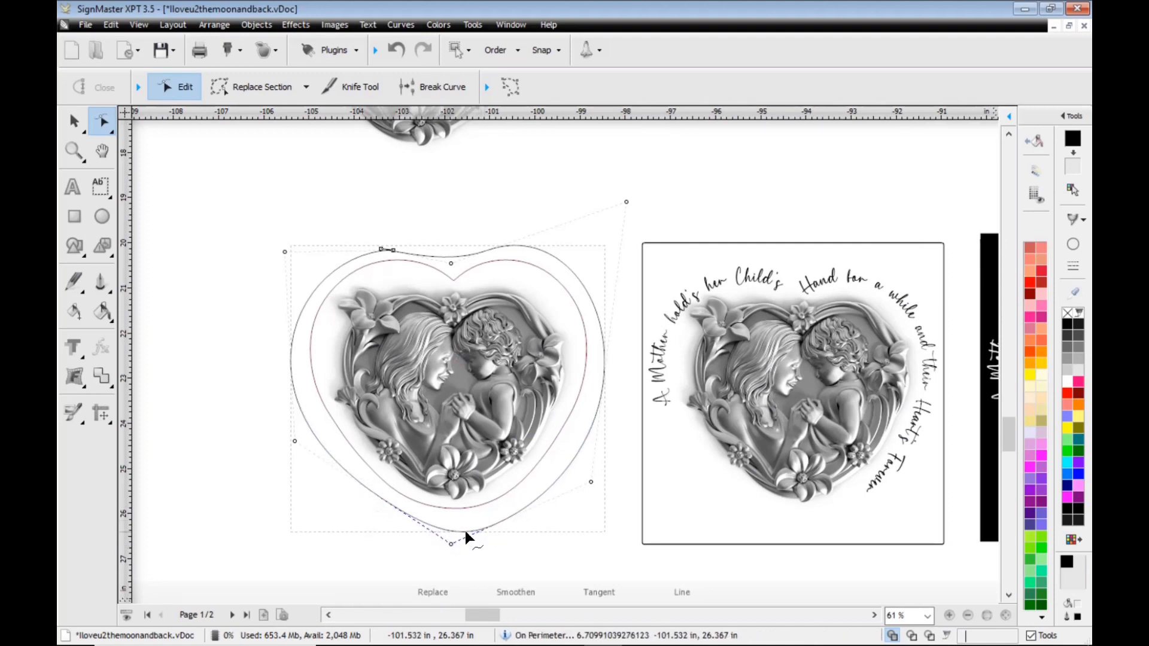
pyautogui.doubleClick(466, 531)
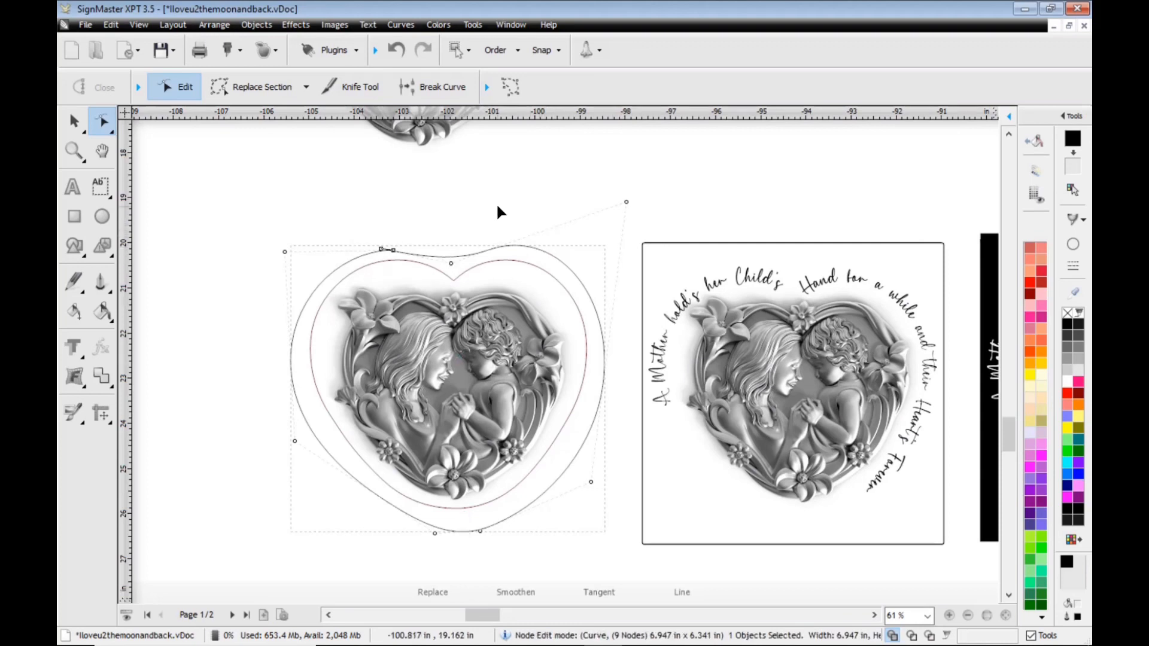
# Delete the freehand outline and add the artistic text "A Mother holds her Child's hand" above the outlined heart image
pyautogui.press('space')
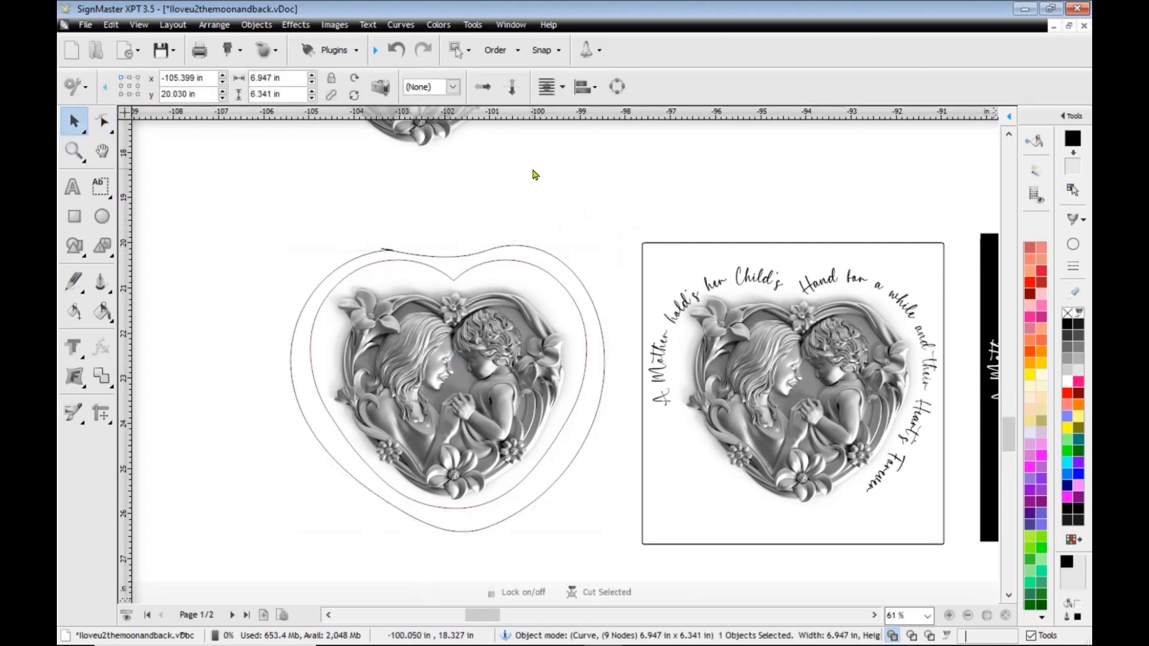
pyautogui.press('Delete')
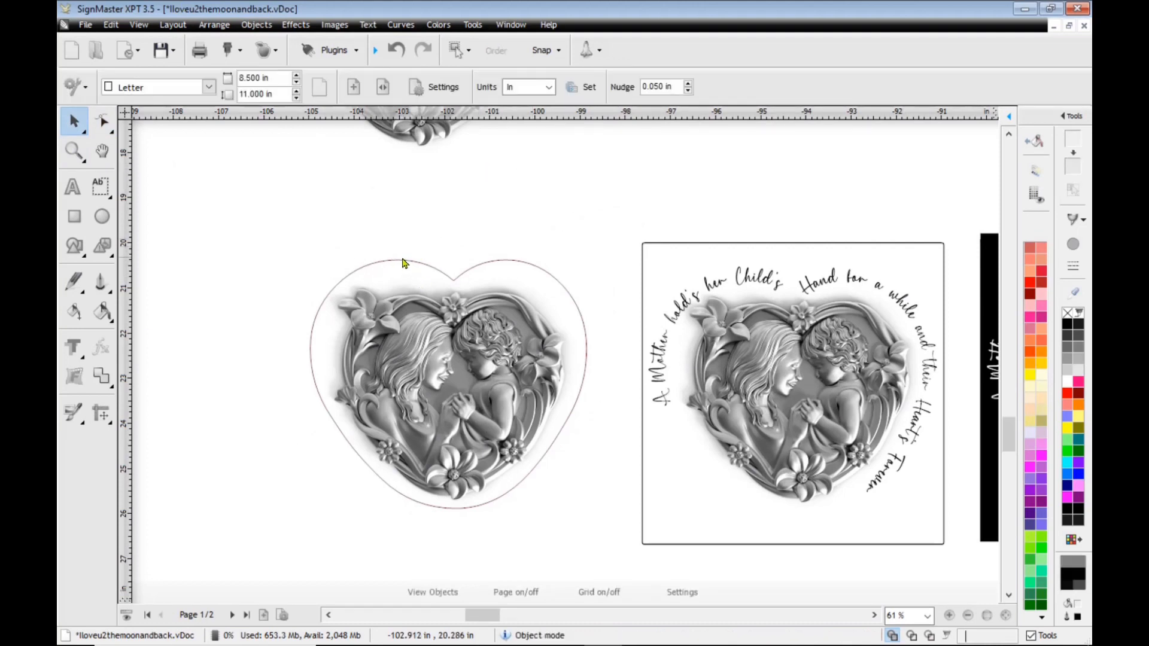
pyautogui.click(72, 187)
pyautogui.click(290, 222)
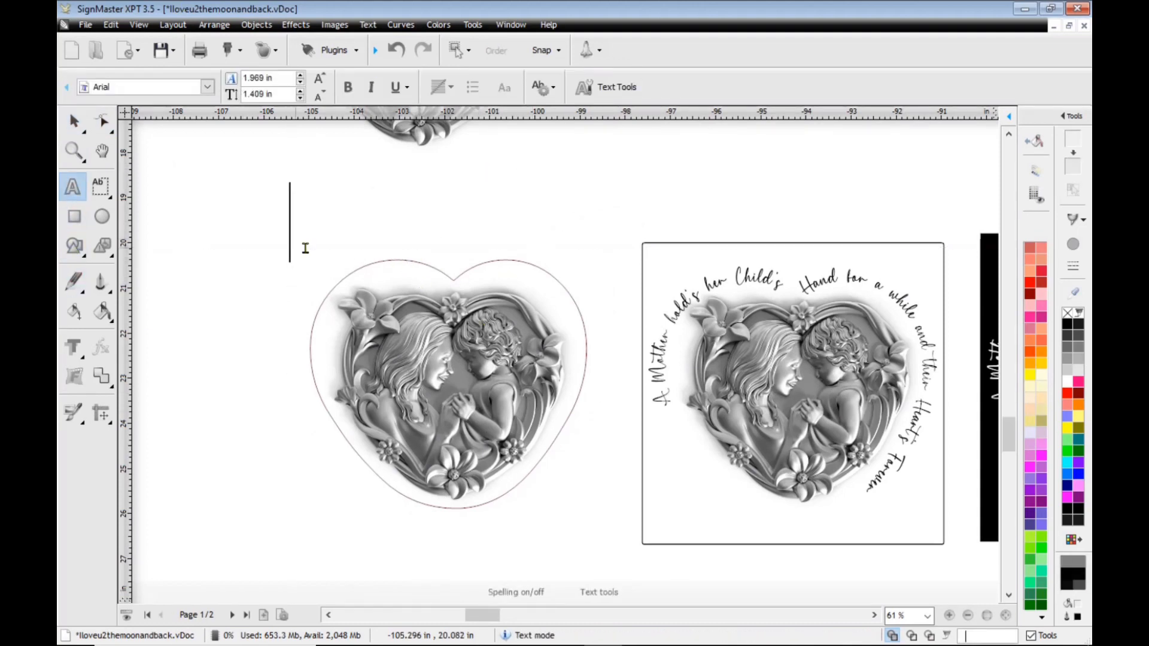
pyautogui.write('A Mother')
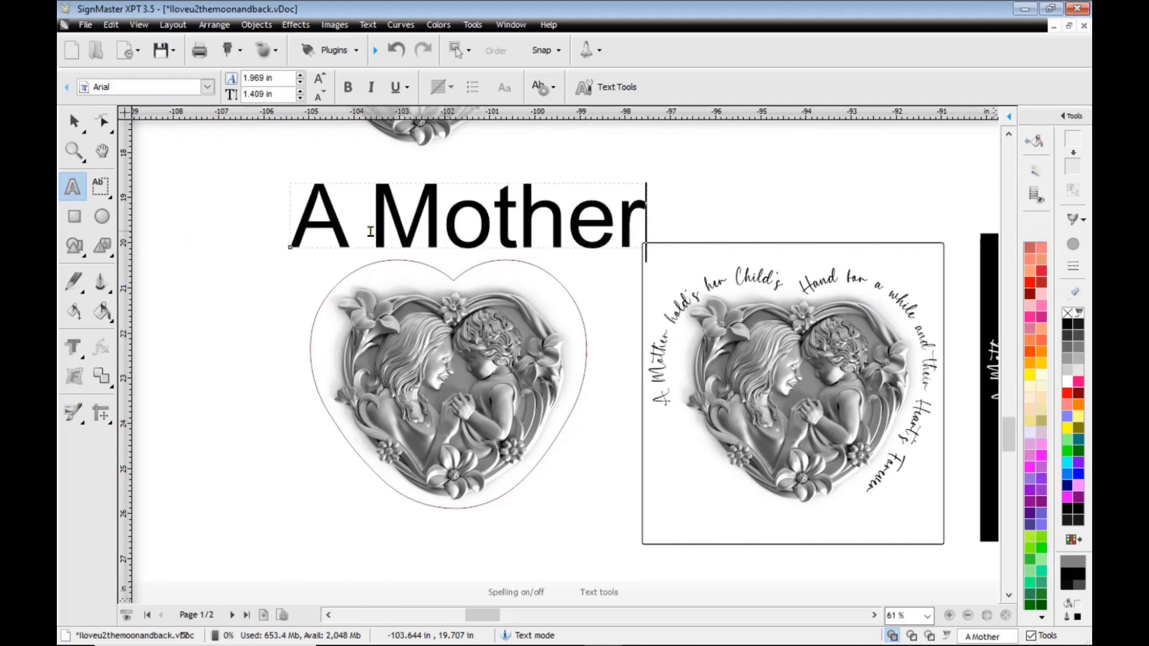
pyautogui.write(' hold')
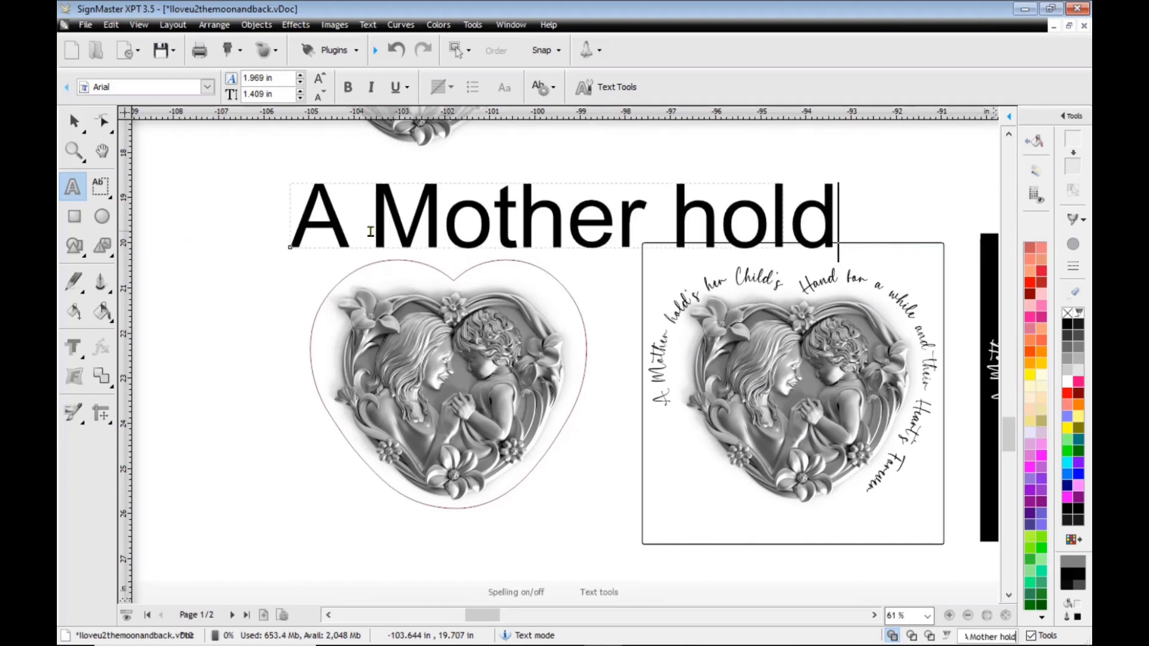
pyautogui.press('Escape')
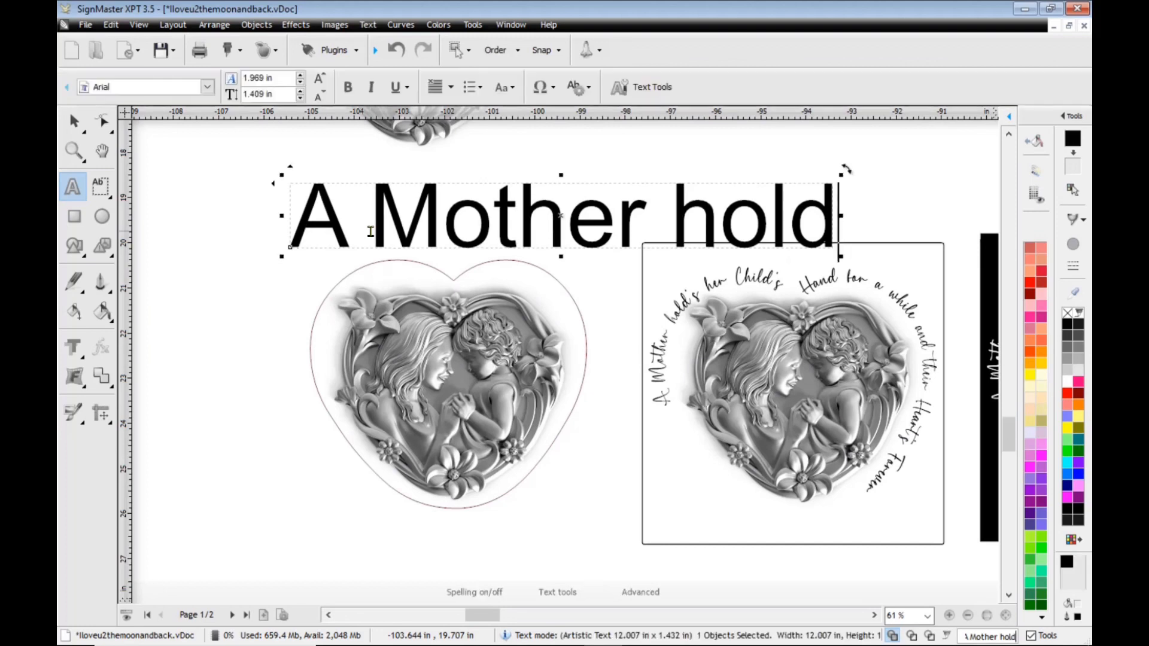
pyautogui.write("s her Child's ha")
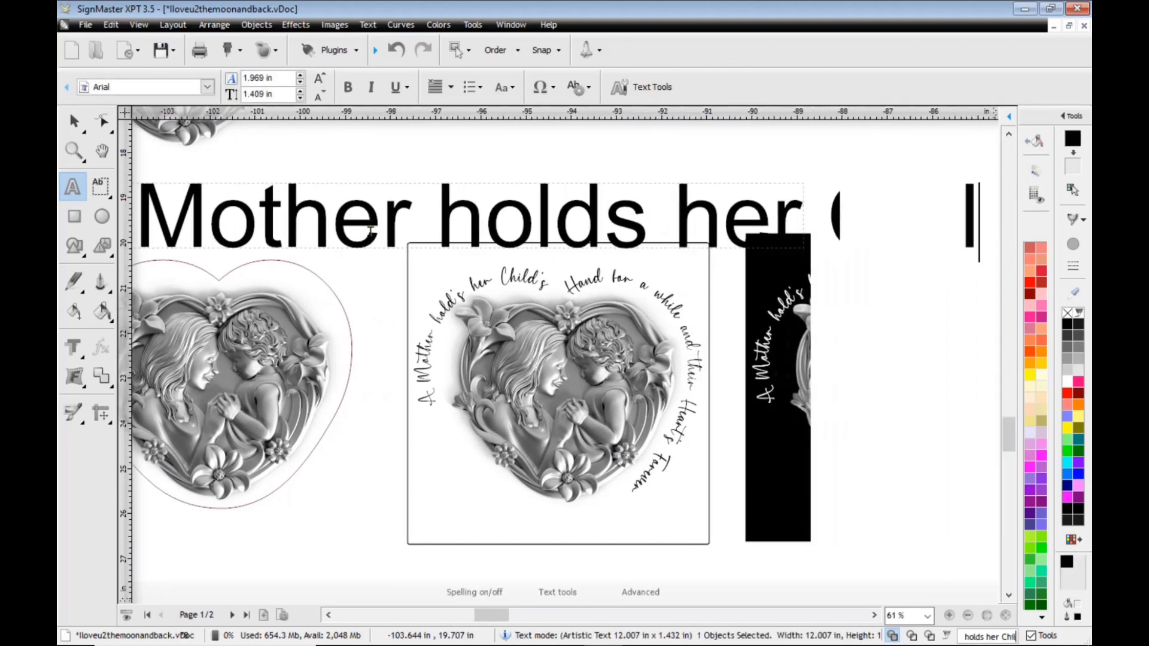
pyautogui.write('nd')
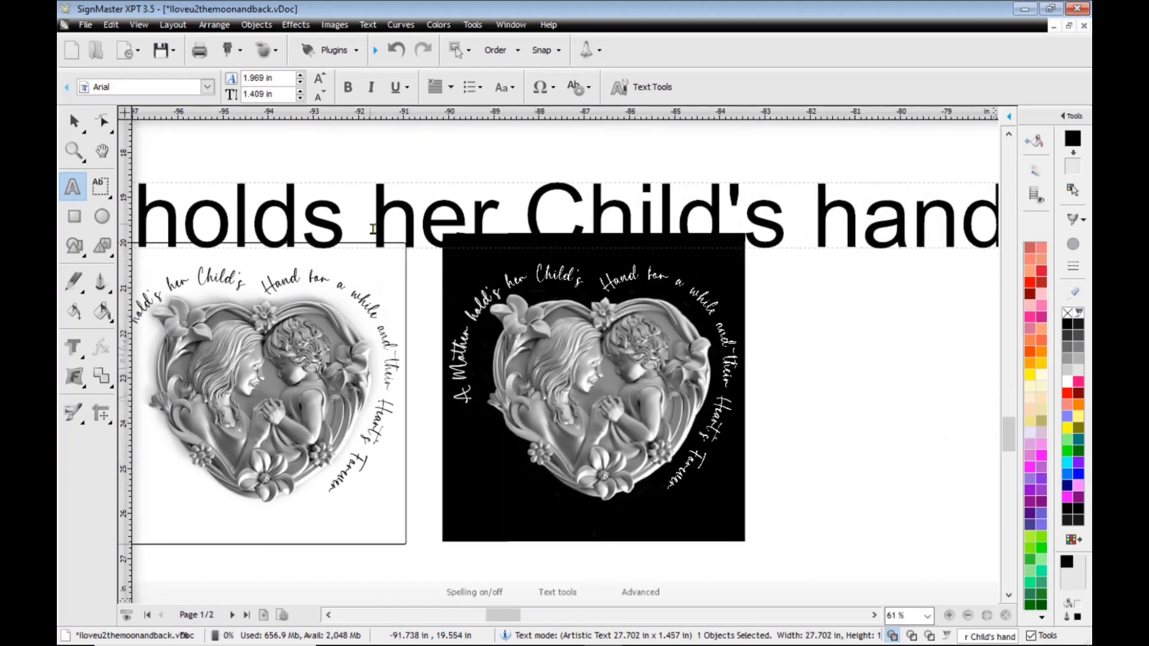
# Scale the lettering down proportionally to about 6.55 in wide, keeping it just above the outlined heart
pyautogui.scroll(-3, 359, 236)
pyautogui.scroll(-1, 352, 243)
pyautogui.click(74, 122)
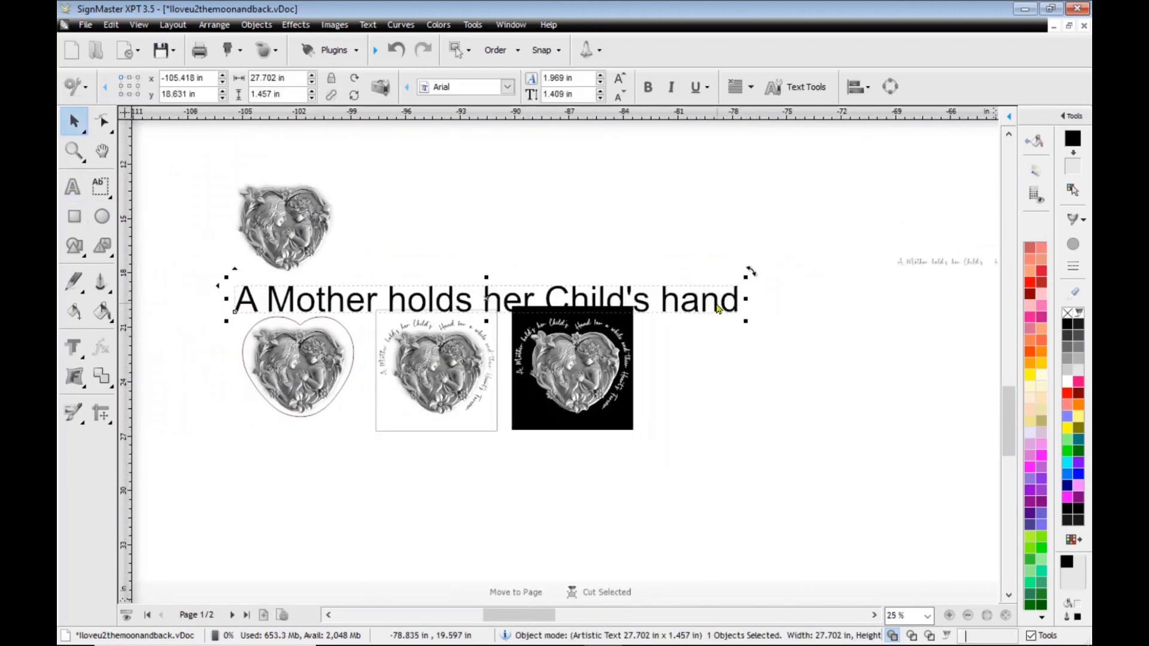
pyautogui.moveTo(747, 275); pyautogui.dragTo(362, 297)
pyautogui.scroll(3, 314, 364)
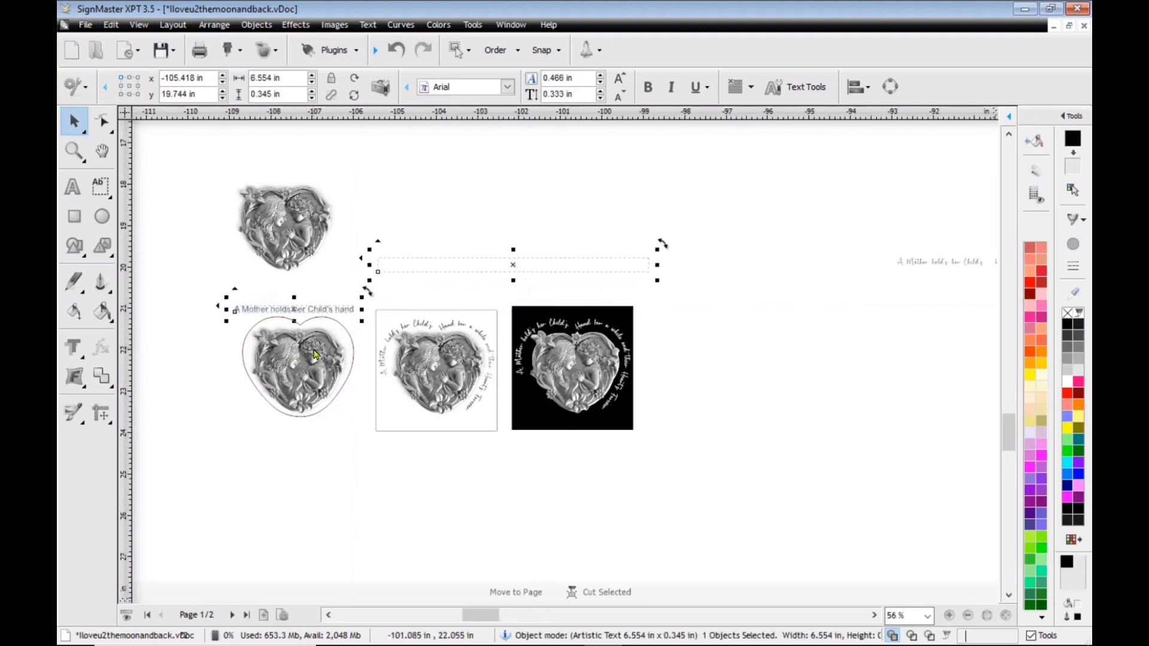
# Try the Pacific Again font on the lettering above the heart
pyautogui.scroll(3, 545, 326)
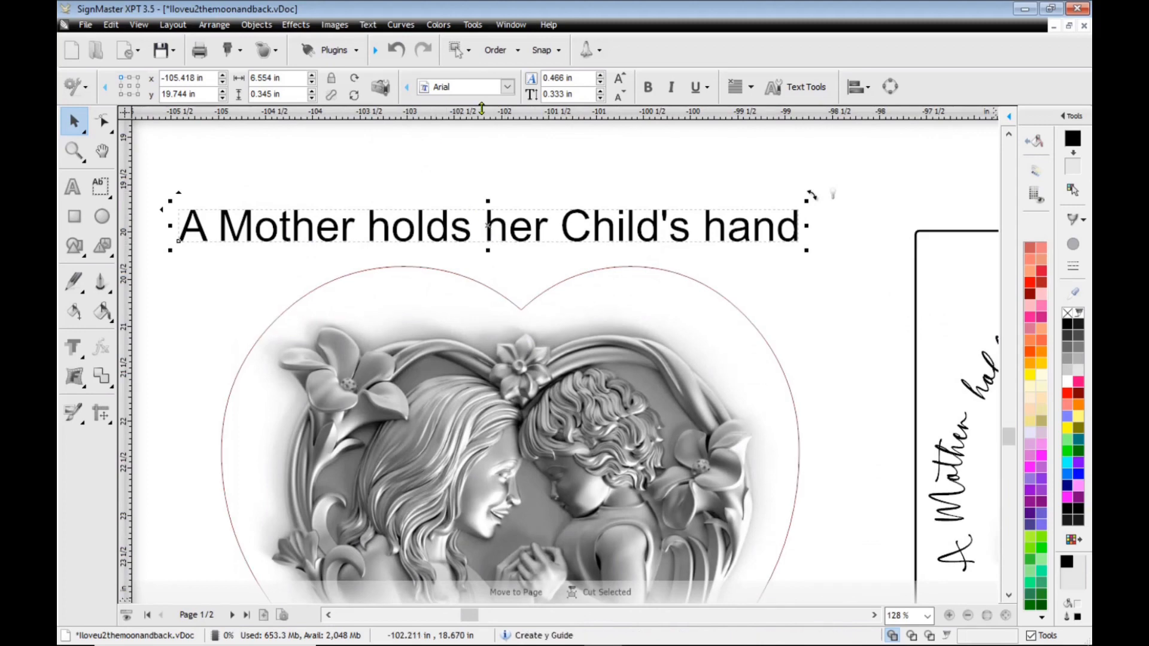
pyautogui.click(507, 88)
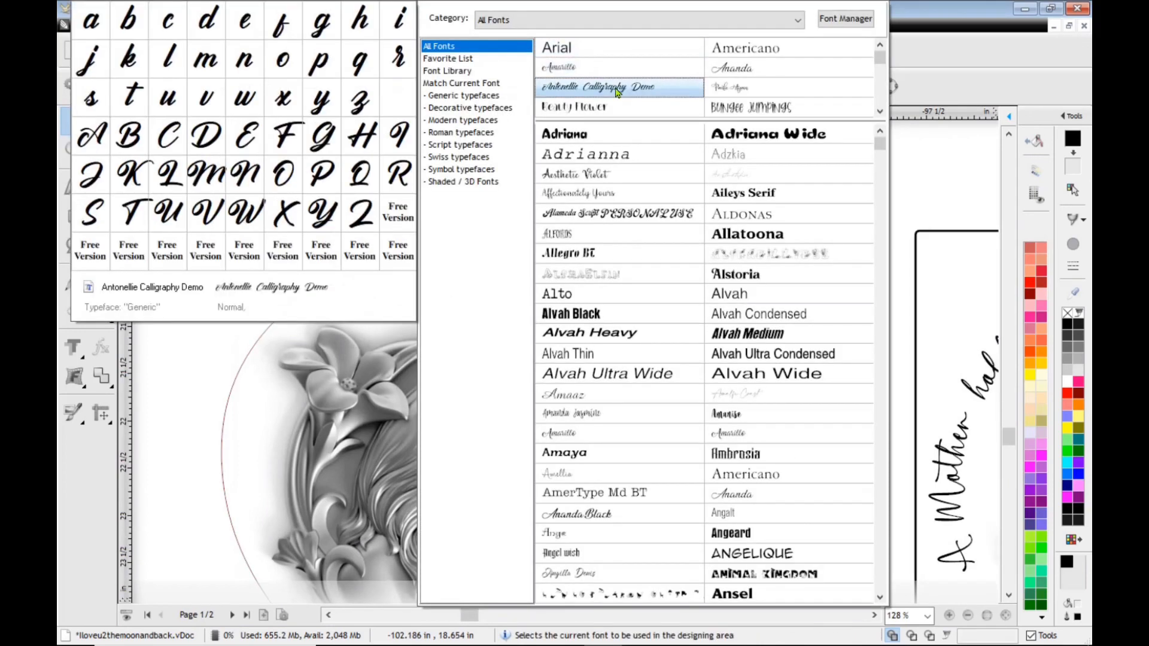
pyautogui.click(740, 89)
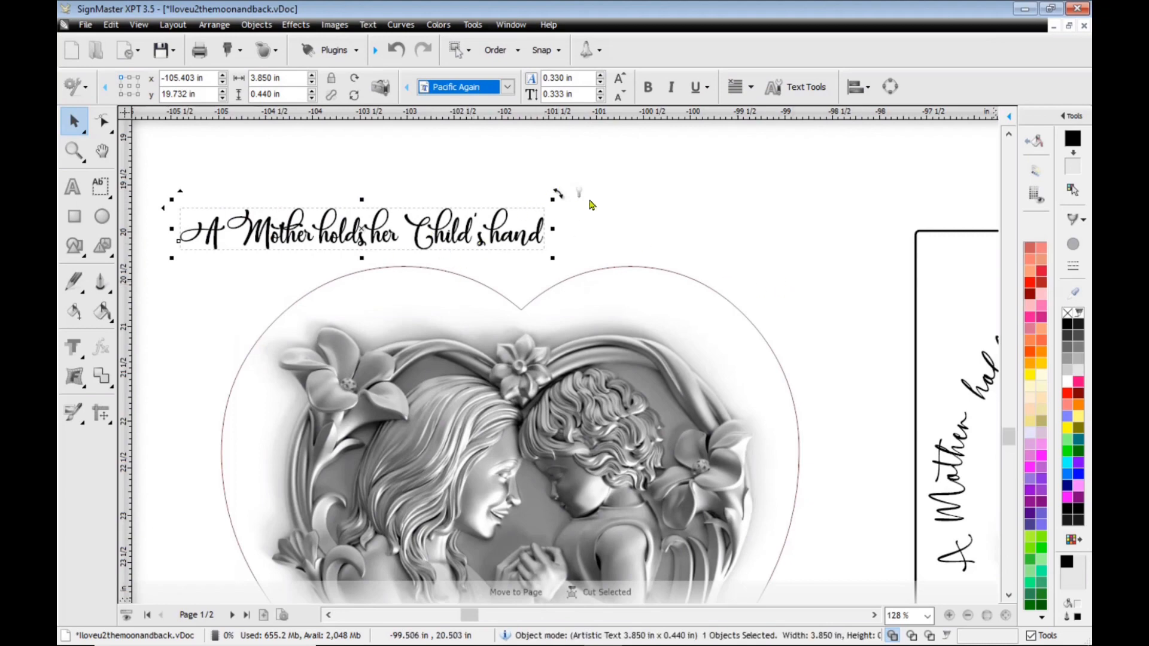
# Set the lettering's font to Amanda Jasmine and reduce its overall height to about 0.41 in
pyautogui.click(507, 87)
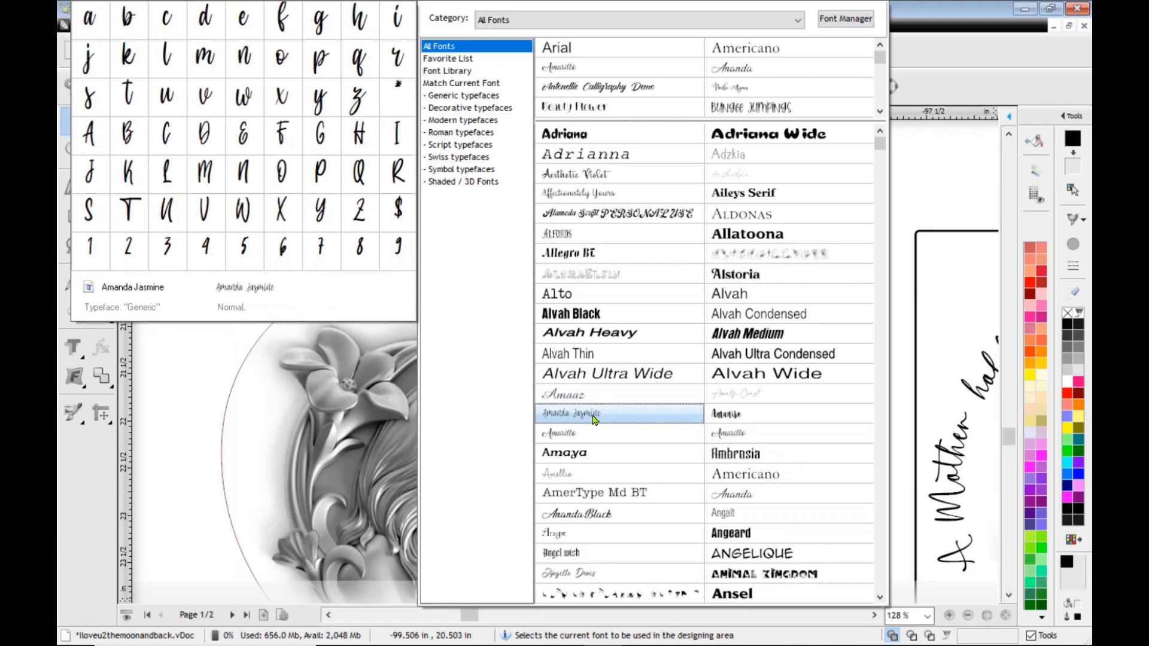
pyautogui.scroll(-3, 781, 443)
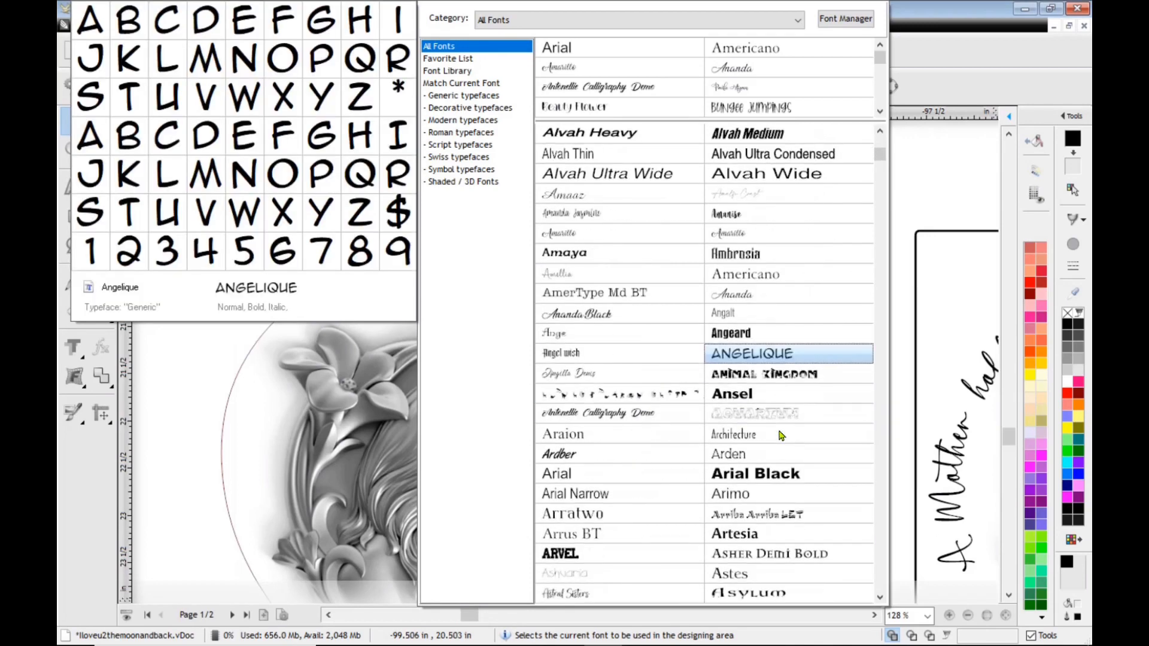
pyautogui.scroll(3, 781, 436)
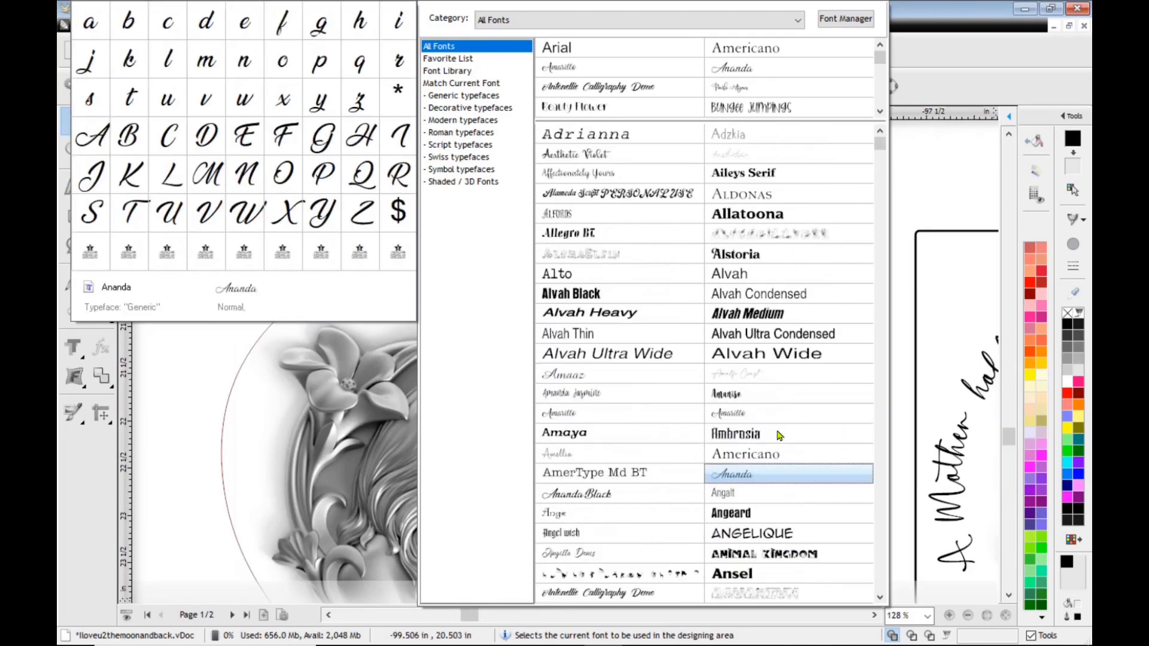
pyautogui.click(598, 393)
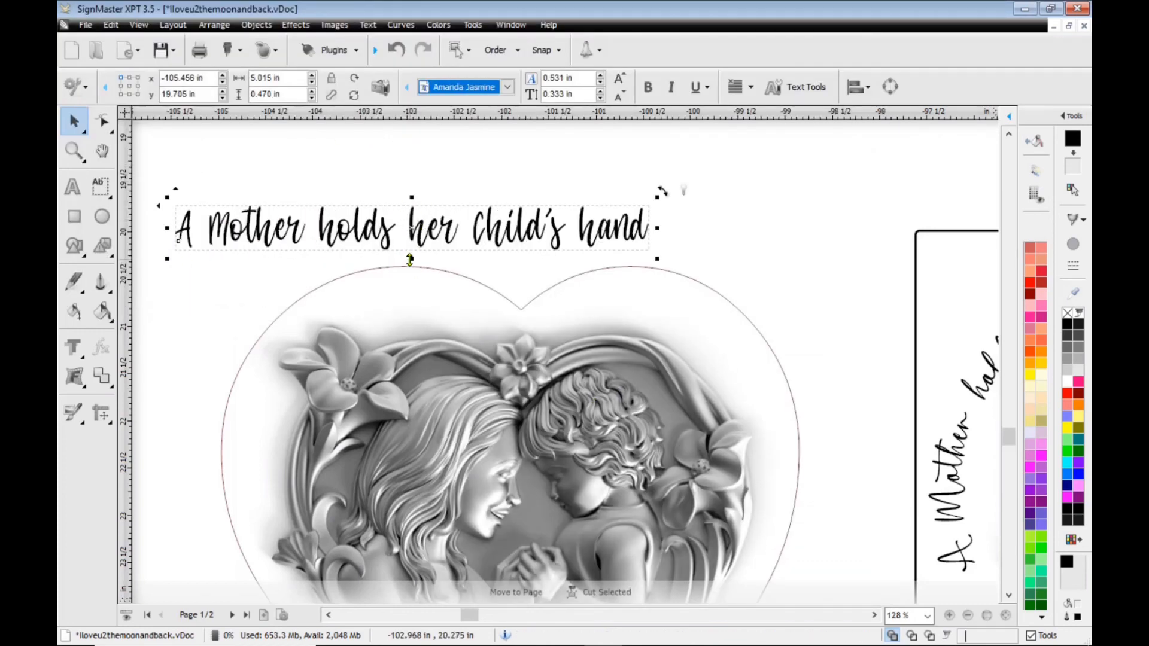
pyautogui.moveTo(410, 259); pyautogui.dragTo(411, 254)
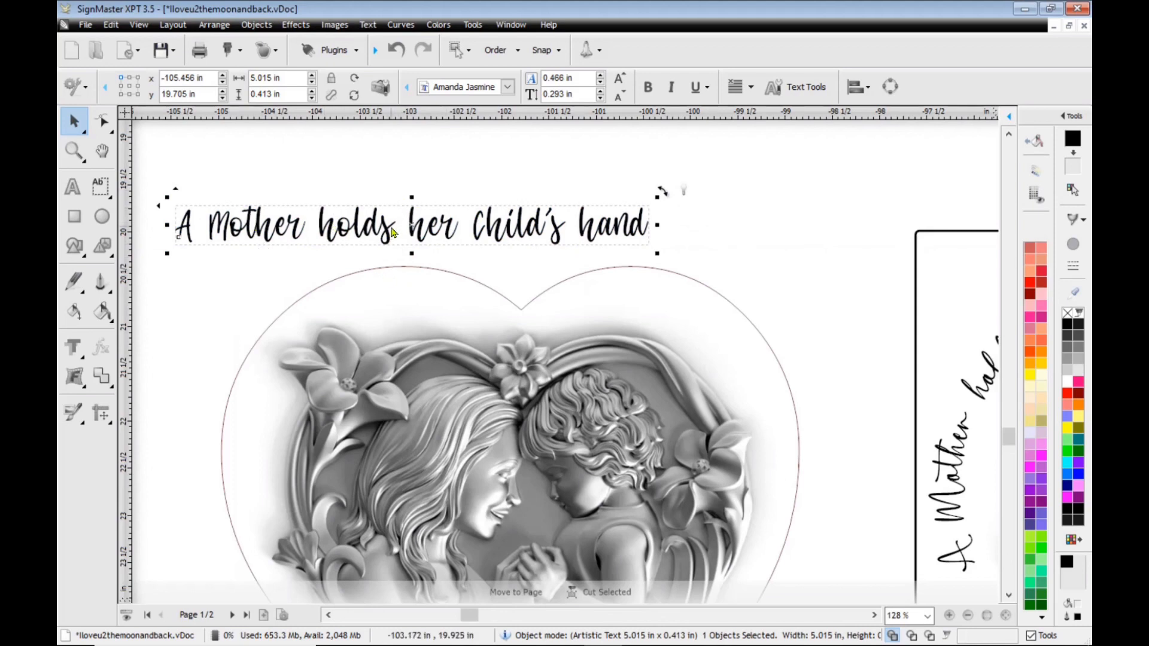
# Fit the lettering to the heart outline as its path and slide its start point along the outline's left lobe
pyautogui.keyDown('shift'); pyautogui.click(360, 276); pyautogui.keyUp('shift')
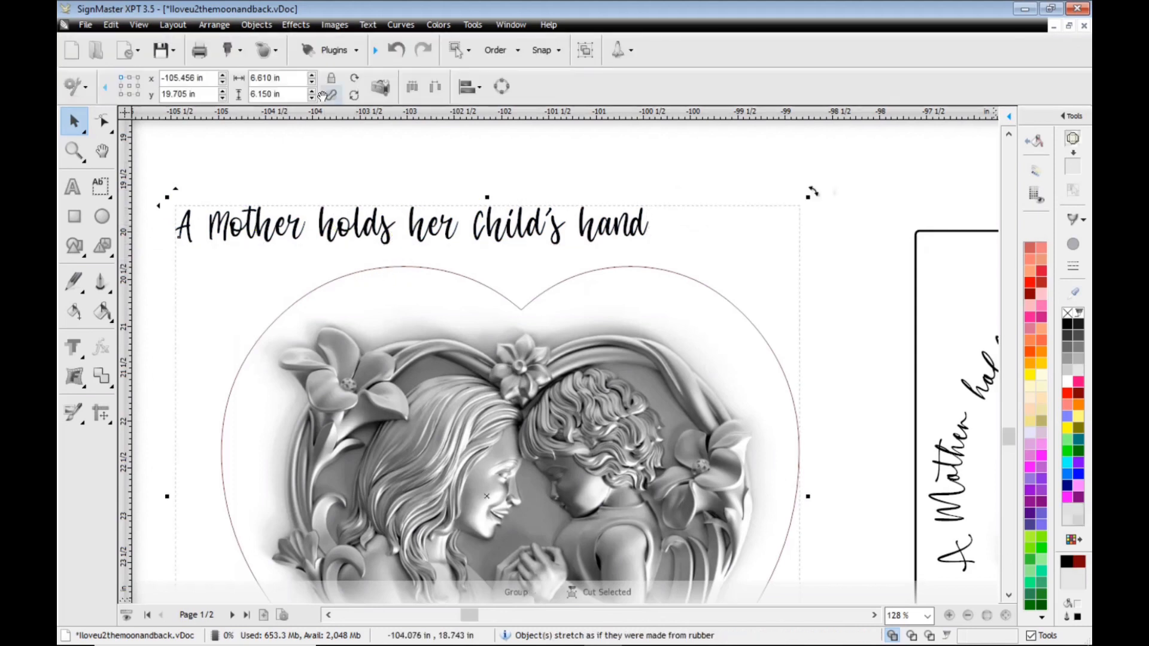
pyautogui.click(368, 24)
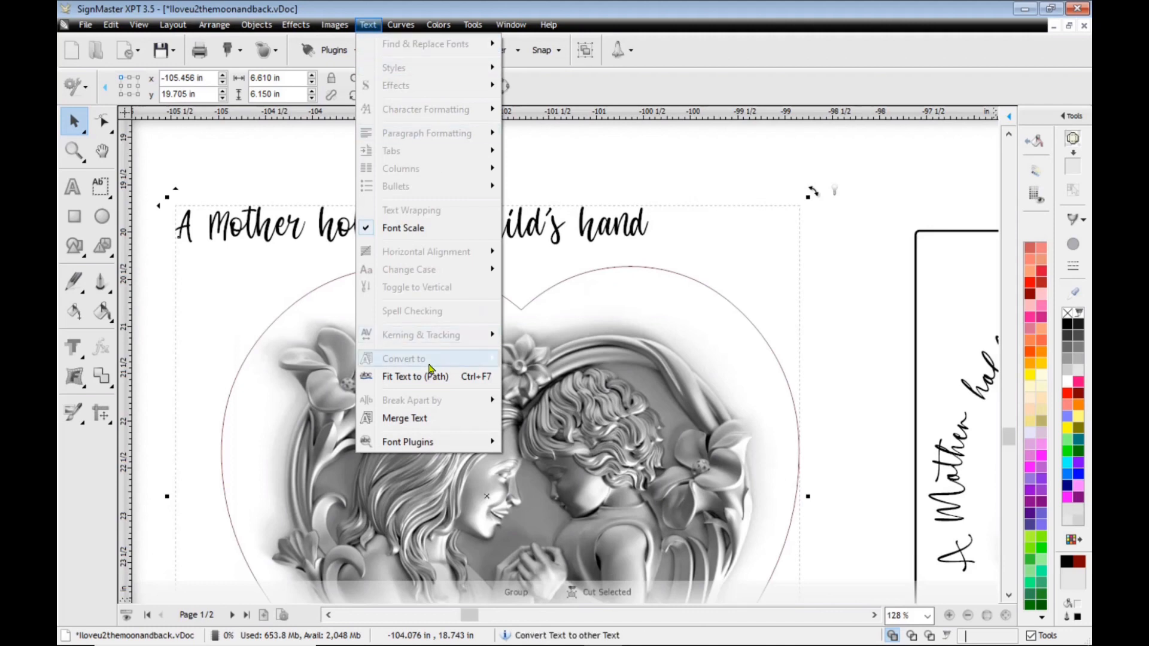
pyautogui.click(400, 378)
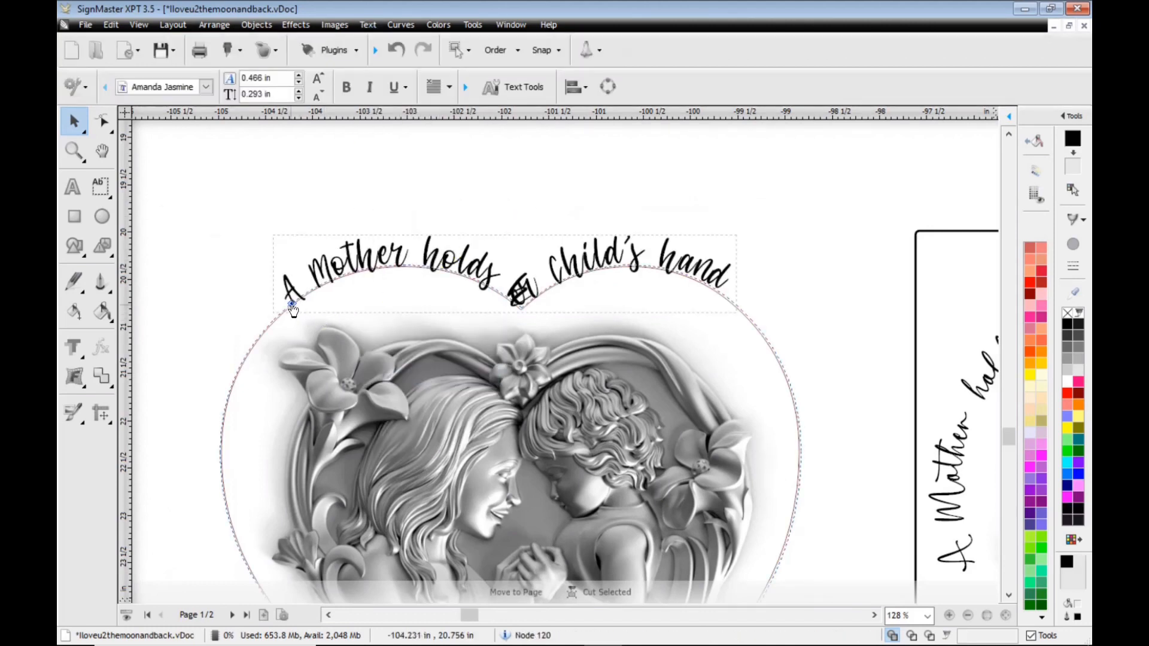
pyautogui.moveTo(293, 309); pyautogui.dragTo(258, 579)
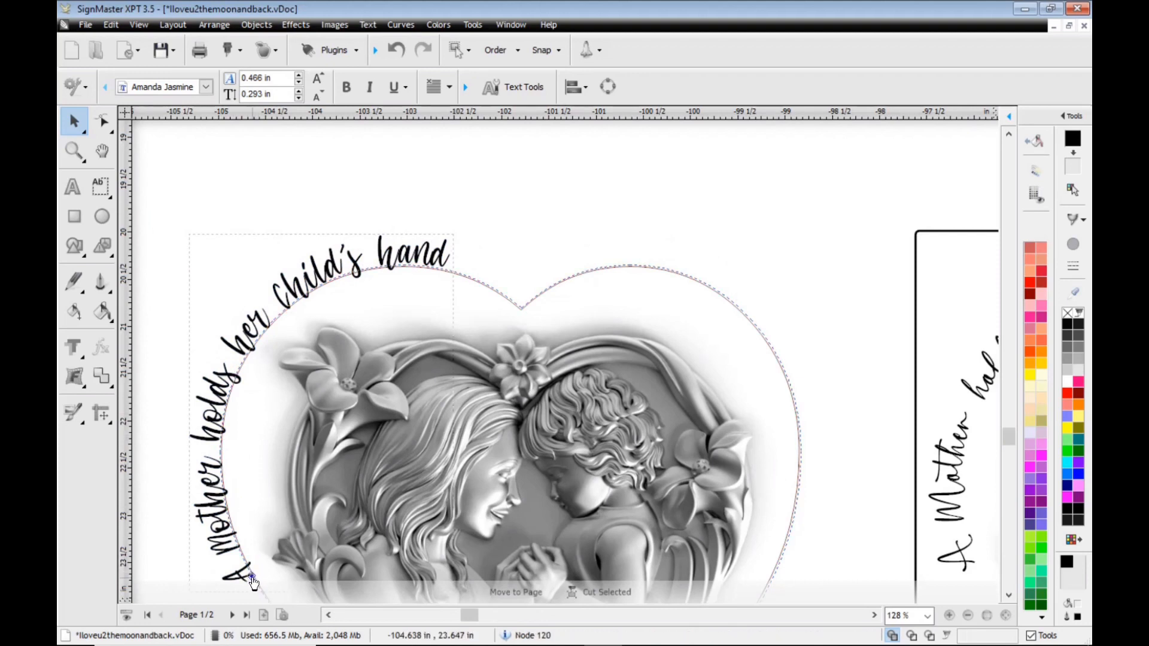
pyautogui.moveTo(253, 580); pyautogui.dragTo(222, 280)
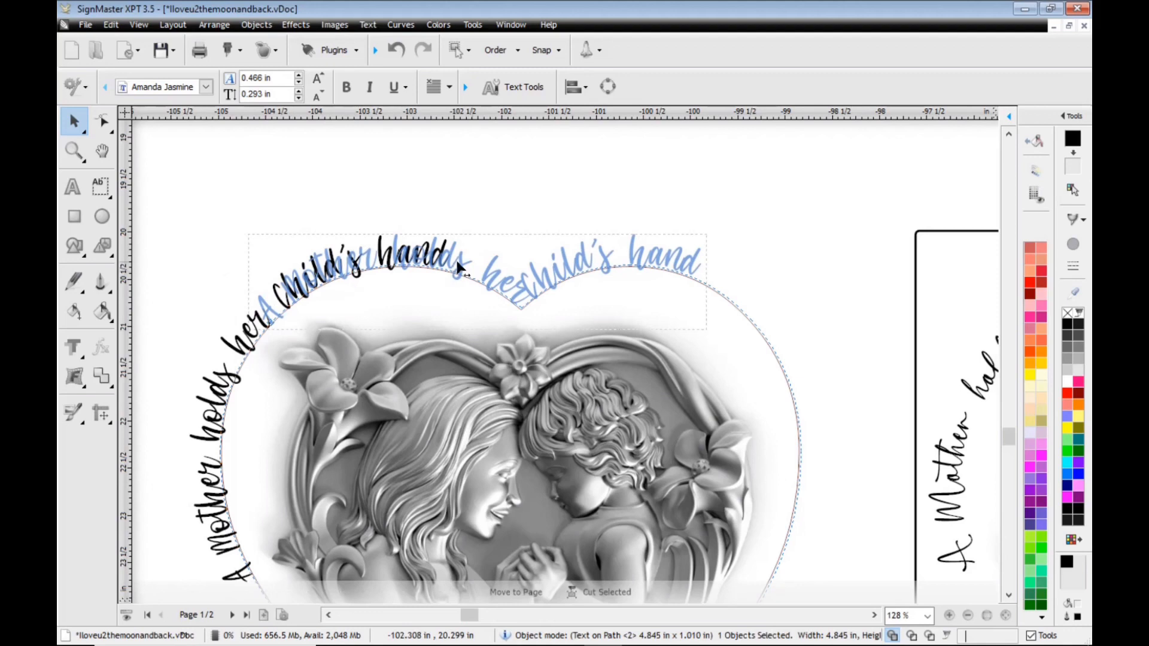
# Insert spaces before "Child's" in the path text so the wording splits on both sides of the heart's notch
pyautogui.click(73, 187)
pyautogui.click(538, 287)
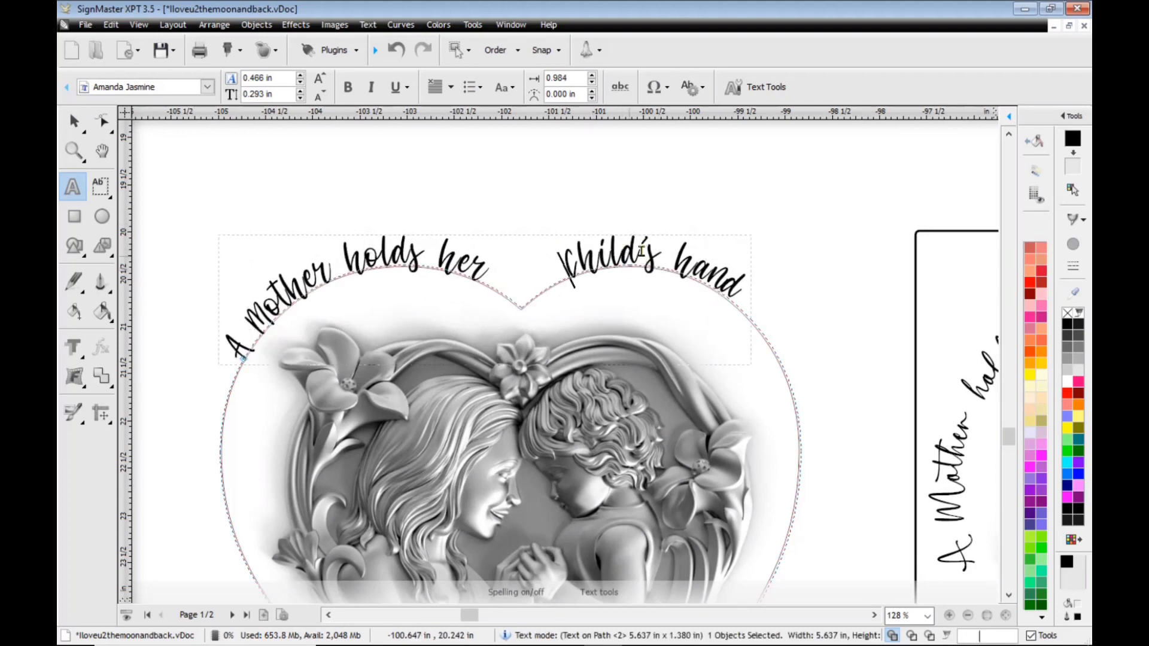
pyautogui.press('Escape')
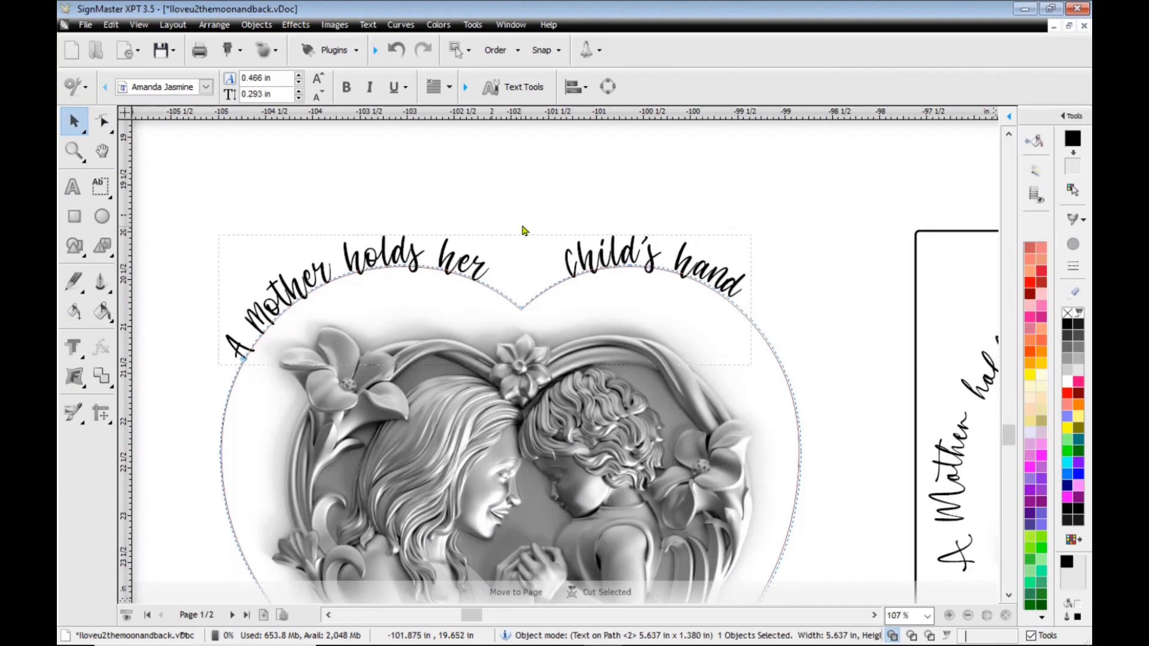
pyautogui.scroll(-1, 525, 231)
pyautogui.click(524, 196)
# Convert the text on the heart path to curves so it no longer depends on the outline
pyautogui.scroll(-1, 647, 271)
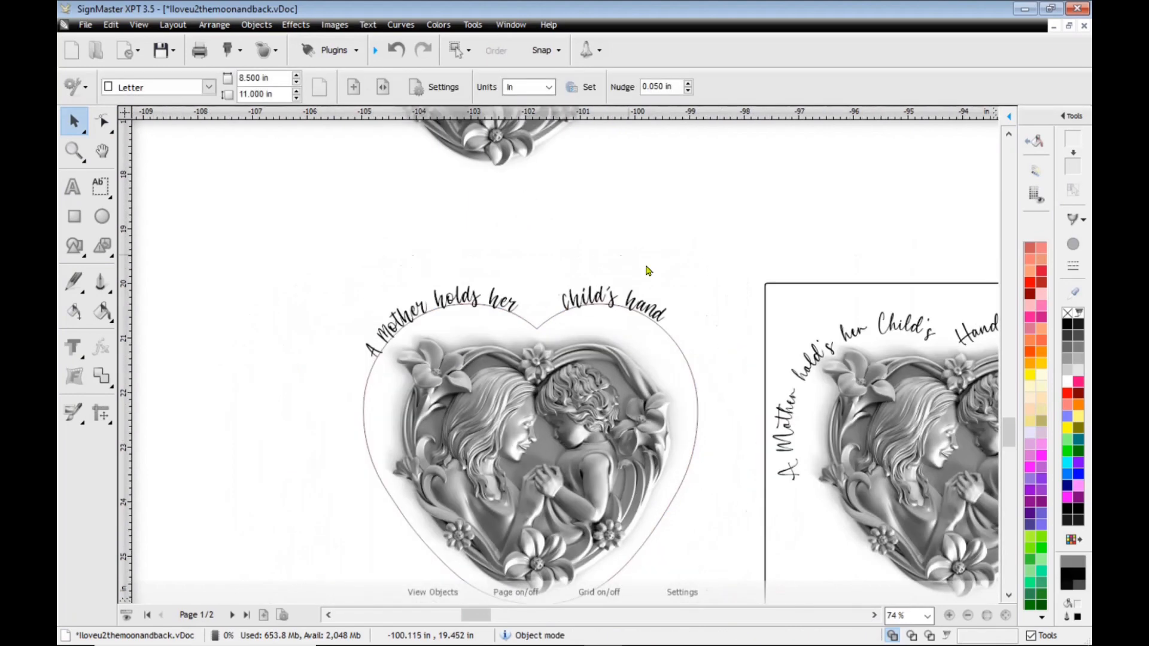
pyautogui.scroll(-1, 662, 293)
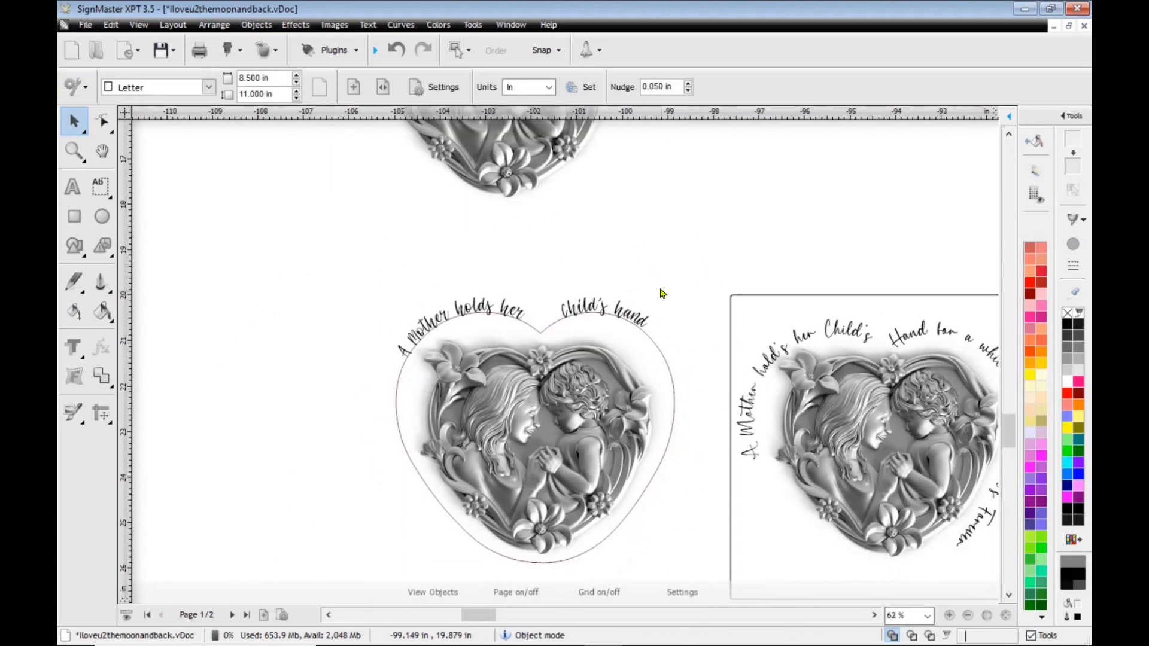
pyautogui.click(644, 327)
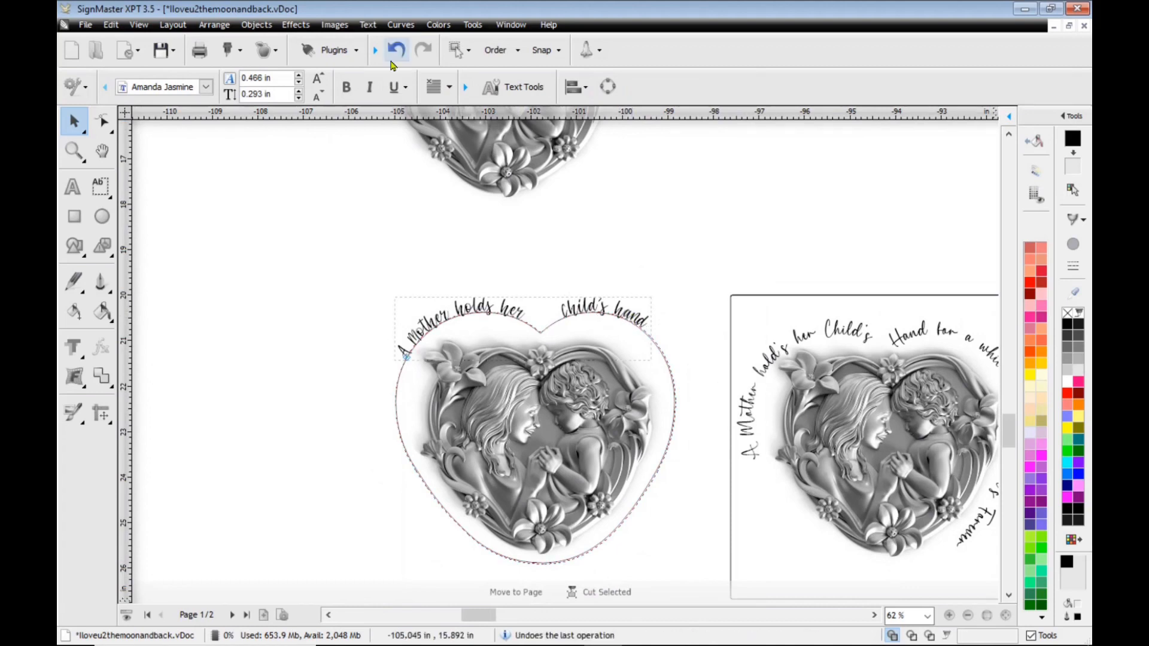
pyautogui.click(401, 26)
pyautogui.click(444, 44)
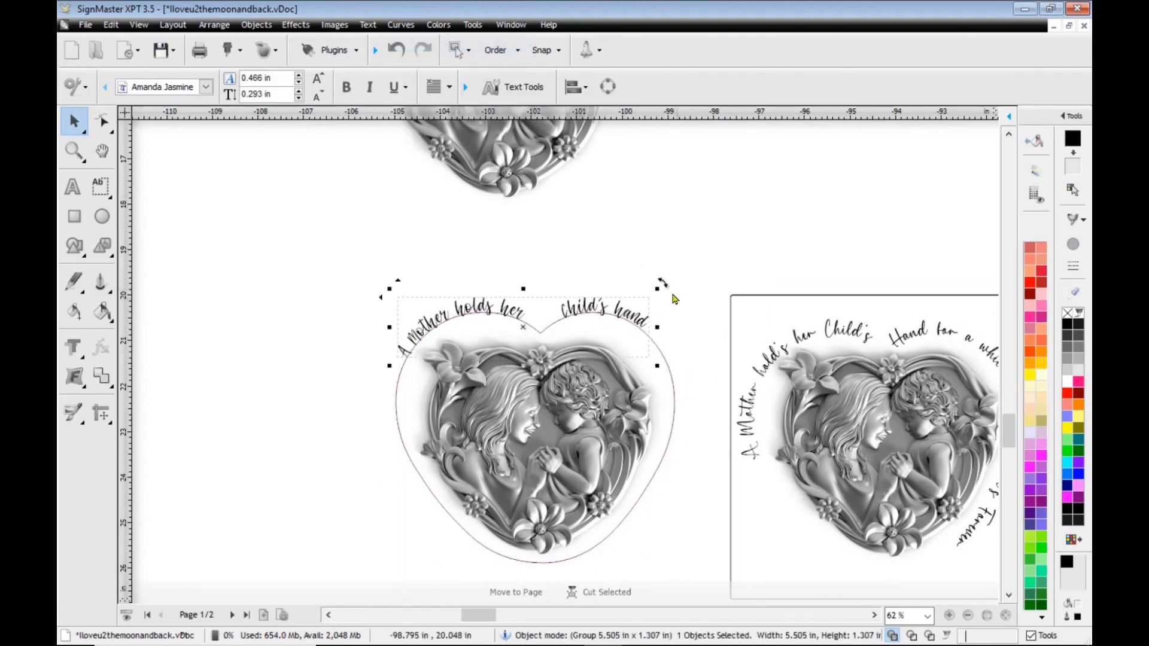
pyautogui.click(688, 258)
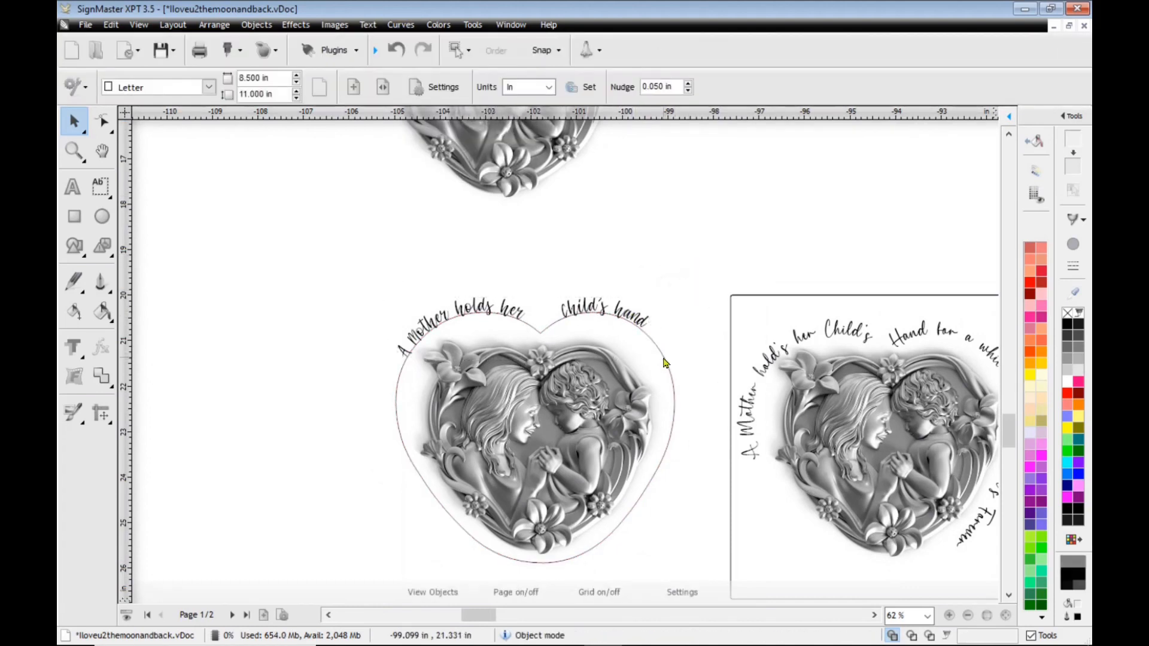
# Try deleting the heart outline around the image, and undo the deletion
pyautogui.click(665, 363)
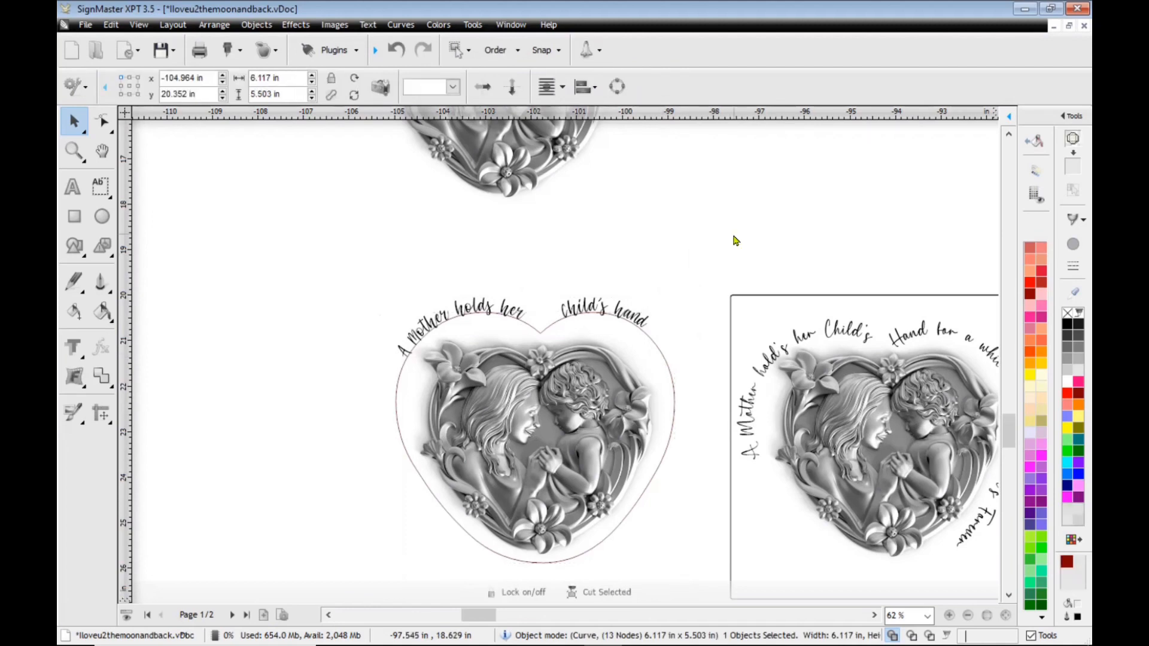
pyautogui.press('Delete')
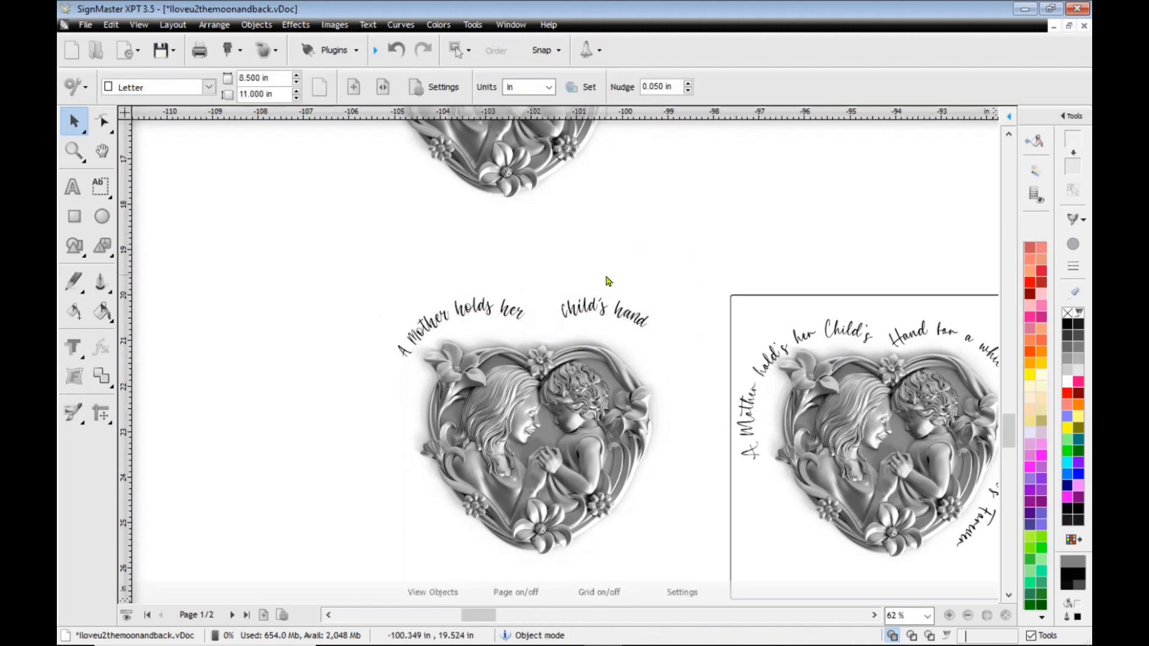
pyautogui.hotkey('ctrl', 'z')
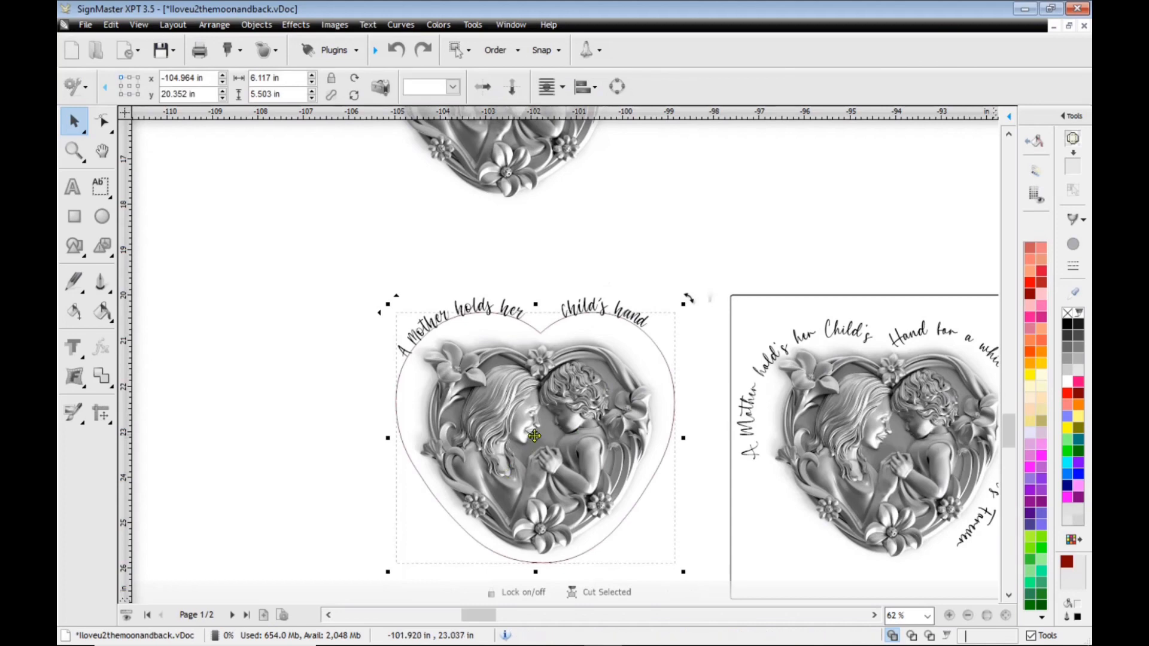
# Move the heart outline about 7.7 in left and 2.2 in up, clear of the image and lettering
pyautogui.moveTo(546, 437); pyautogui.dragTo(191, 335)
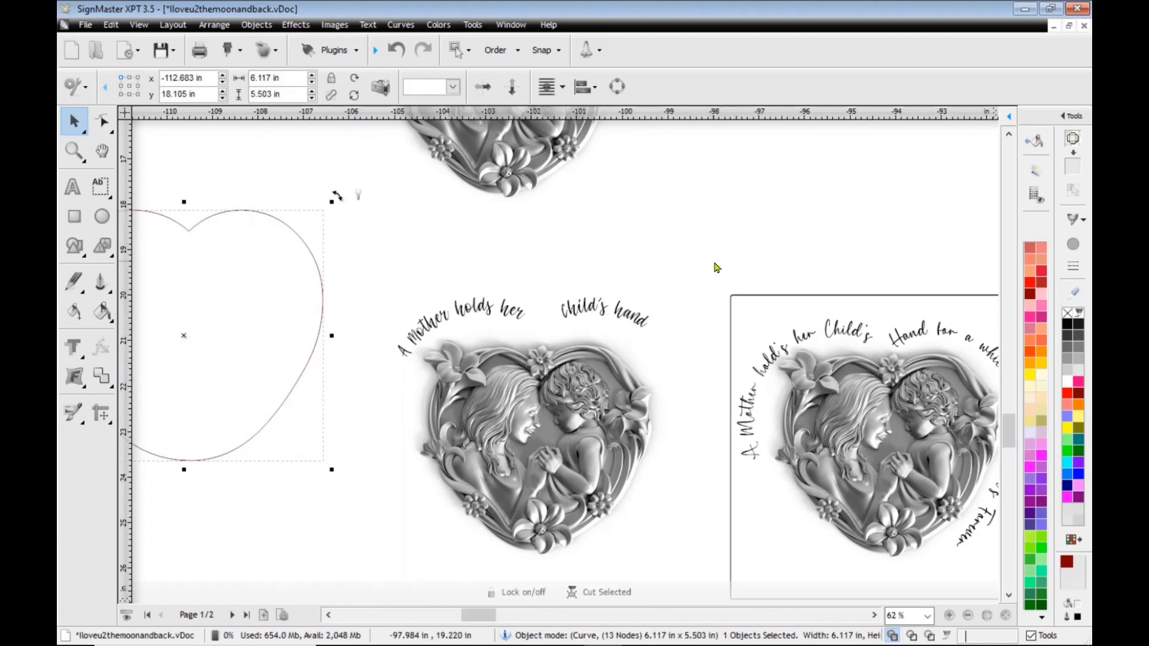
pyautogui.scroll(-2, 717, 266)
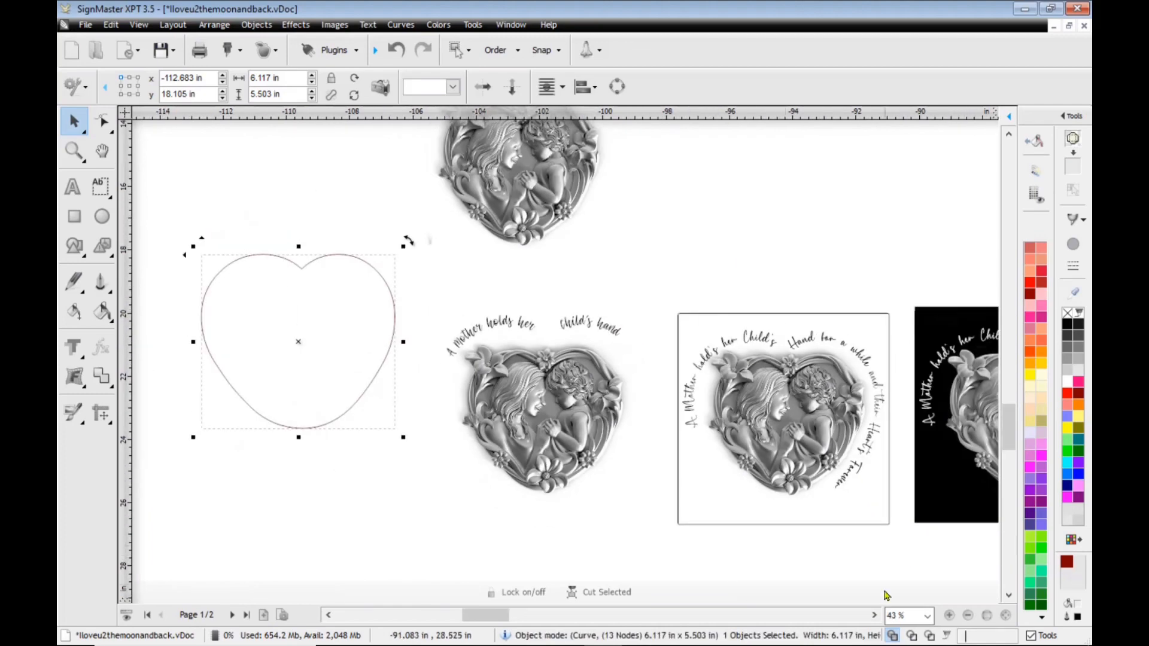
# Try to isolate the black square border around the finished white design and check its pen width options
pyautogui.click(874, 616)
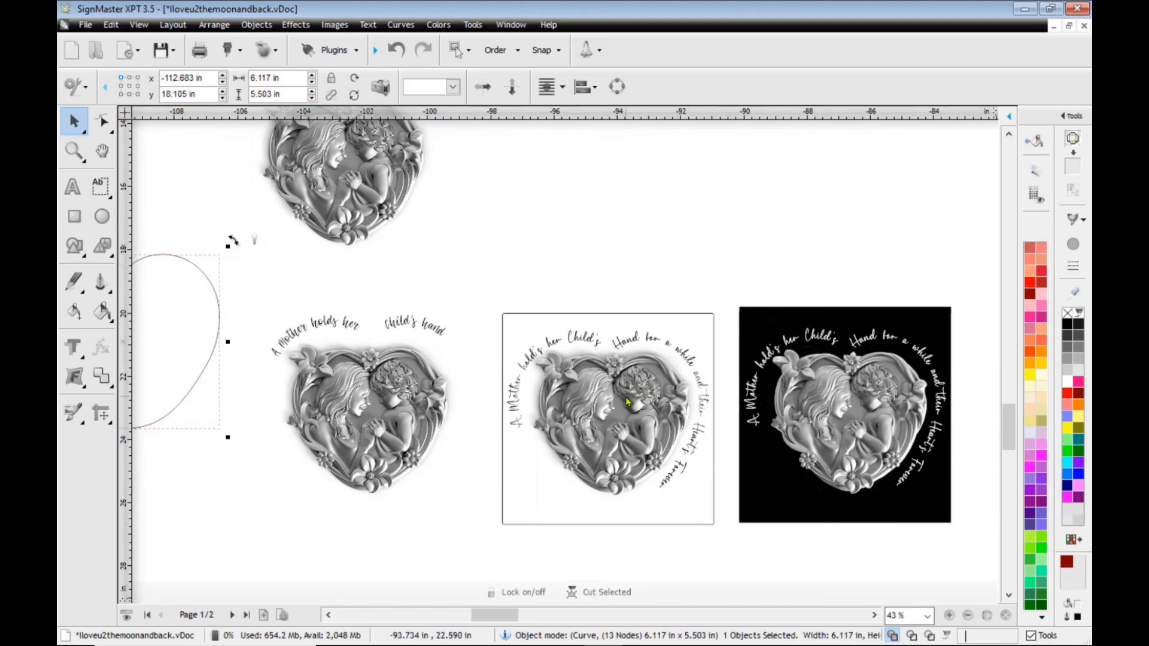
pyautogui.click(629, 257)
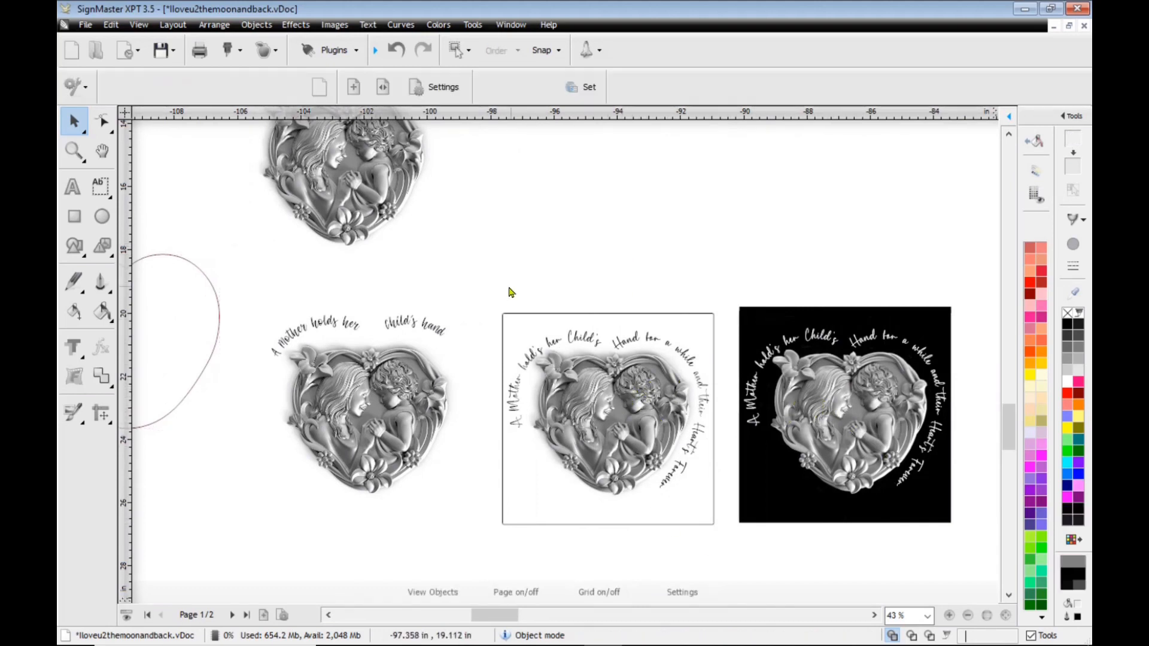
pyautogui.moveTo(479, 281); pyautogui.dragTo(723, 533)
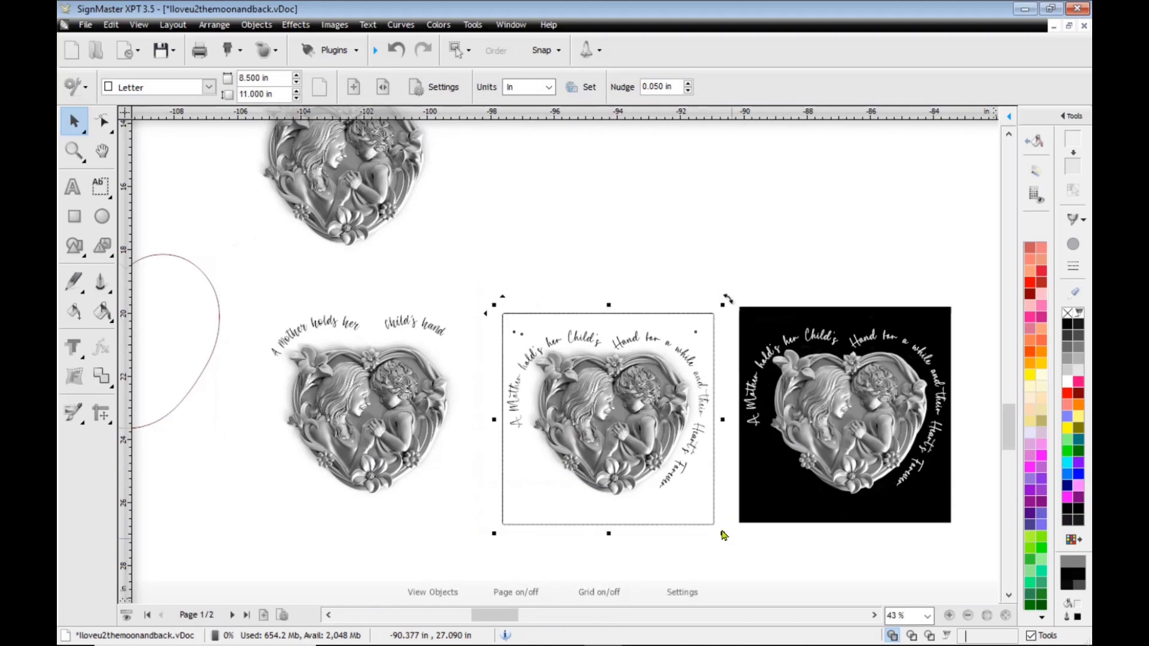
pyautogui.click(687, 318)
pyautogui.click(687, 318)
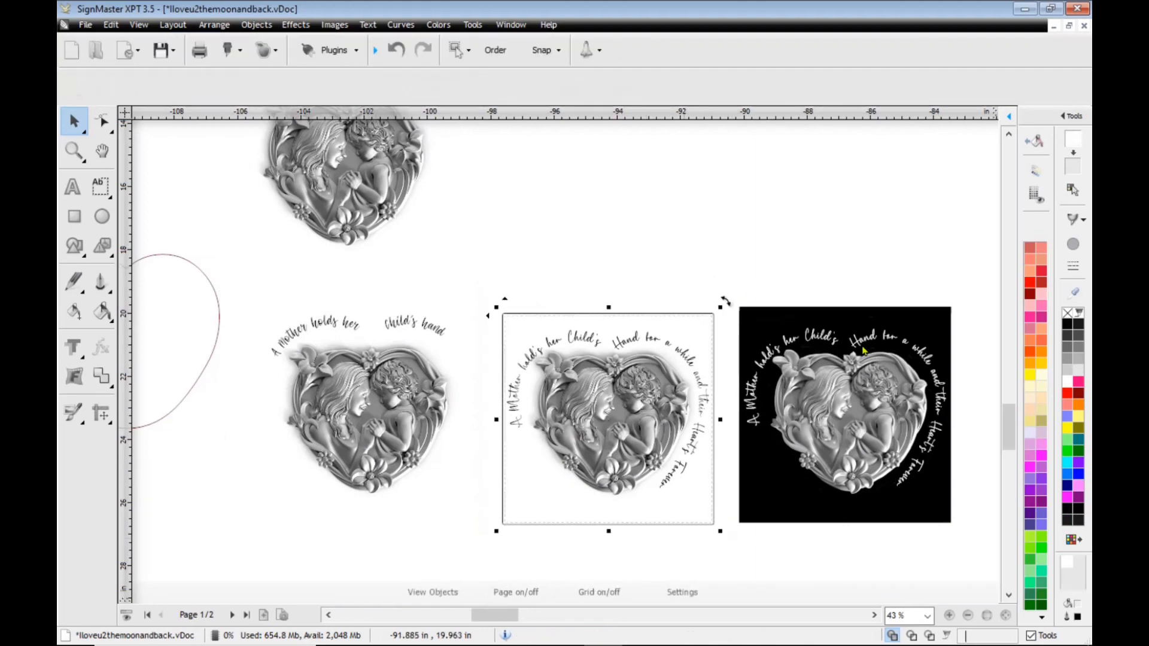
pyautogui.click(675, 316)
pyautogui.click(675, 317)
pyautogui.click(678, 318)
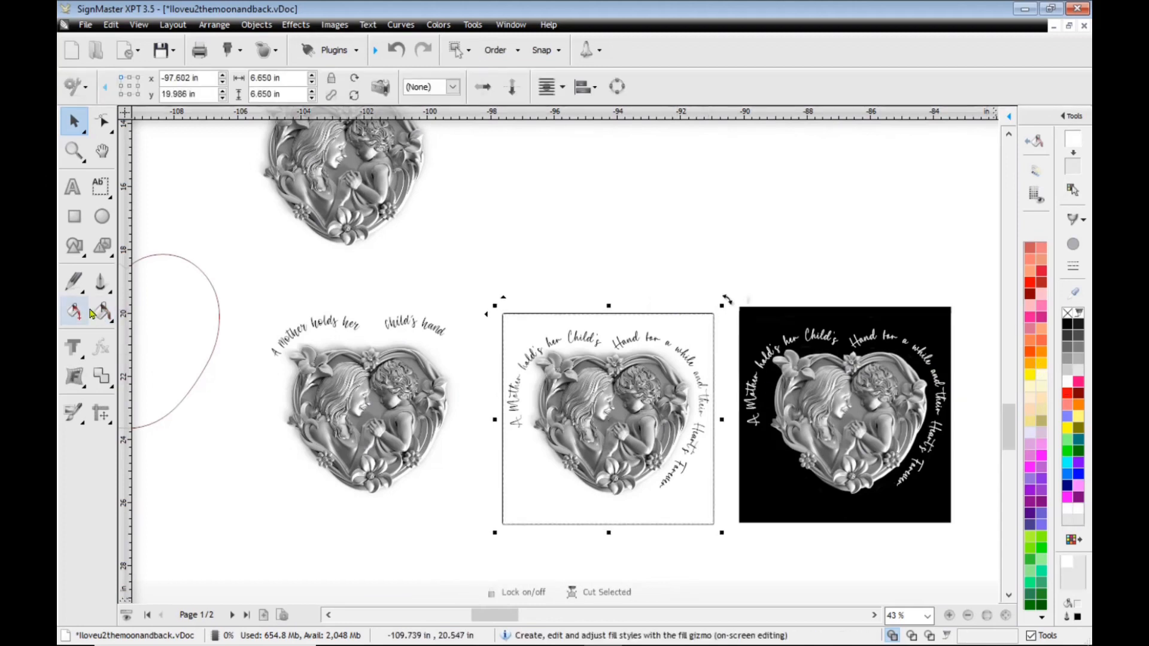
pyautogui.click(100, 282)
pyautogui.moveTo(174, 315)
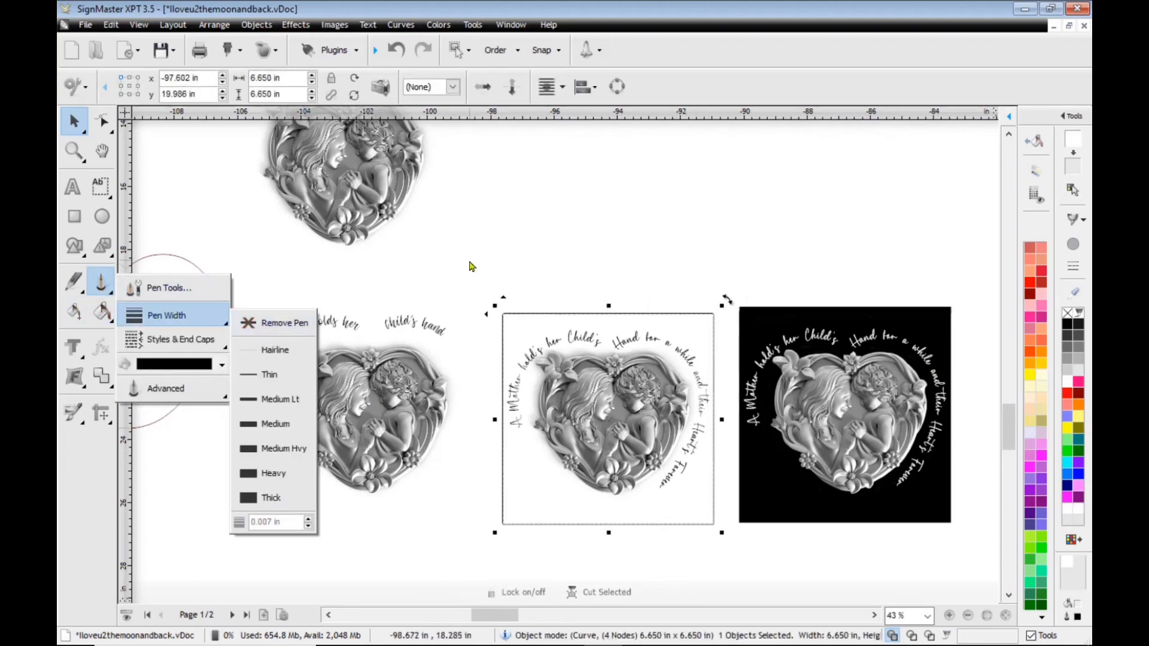
pyautogui.click(566, 274)
pyautogui.click(504, 324)
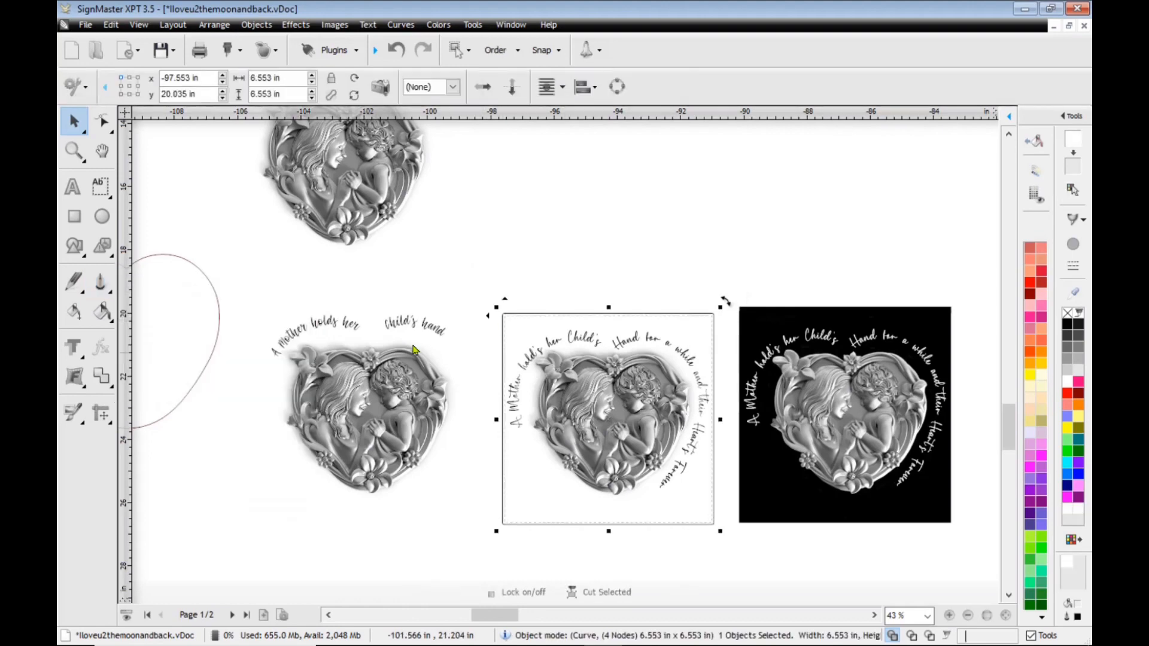
# Show the artwork in wireframe view and delete the outermost rounded square border around the finished white design
pyautogui.scroll(3, 547, 352)
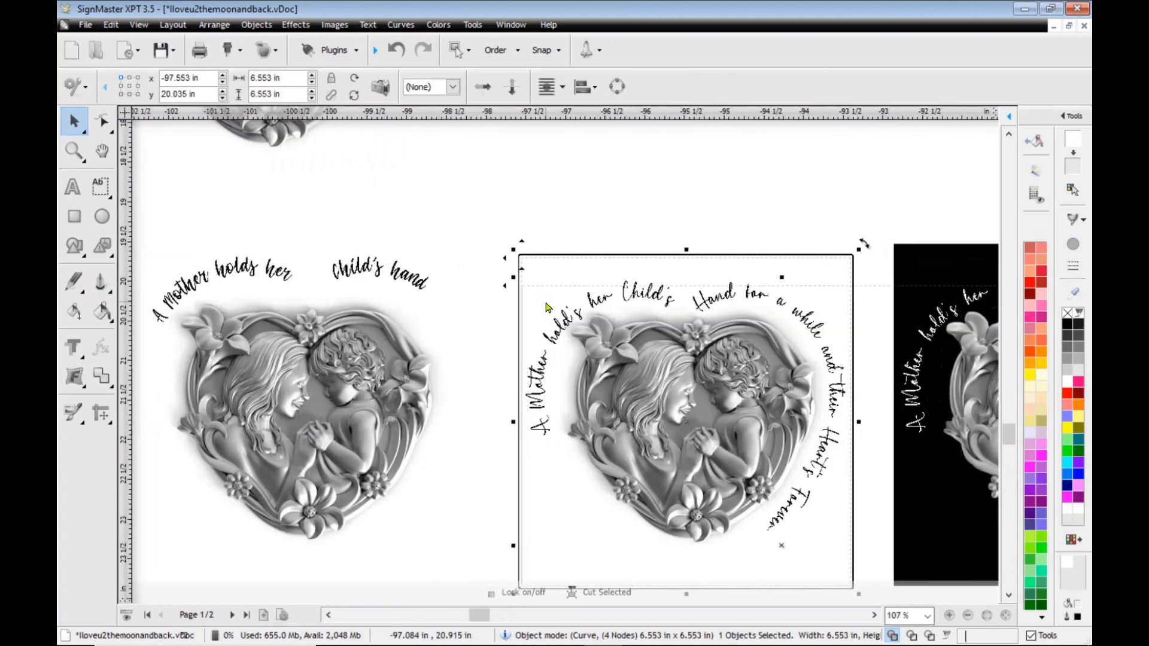
pyautogui.scroll(2, 546, 308)
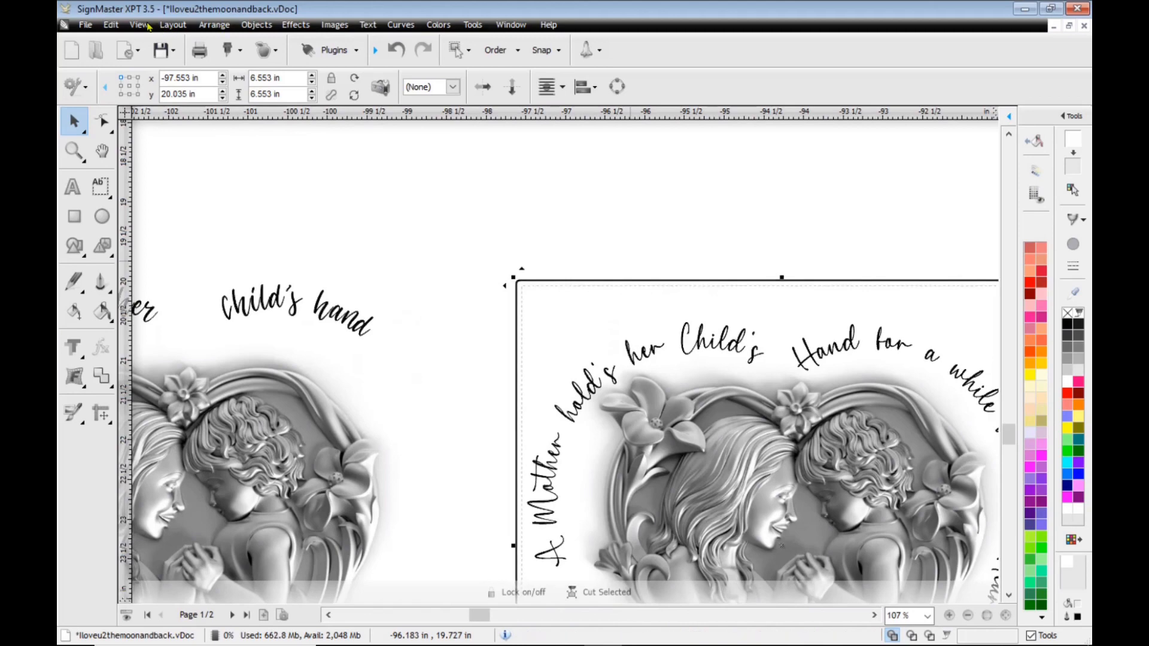
pyautogui.click(142, 26)
pyautogui.click(167, 45)
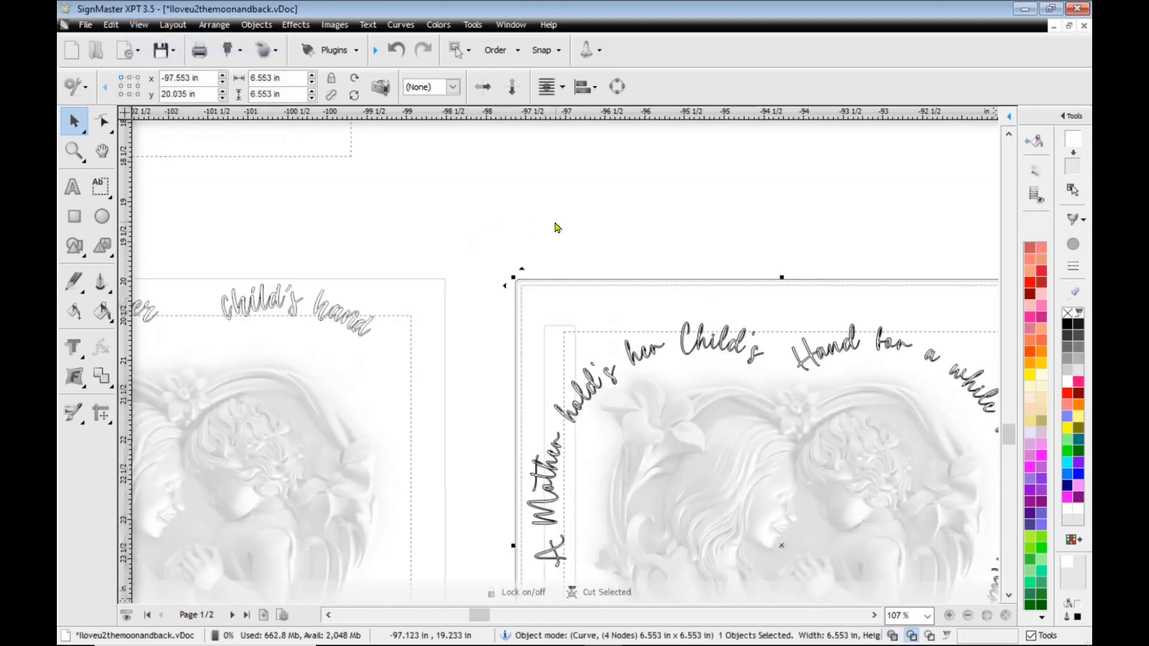
pyautogui.click(521, 295)
pyautogui.scroll(5, 524, 297)
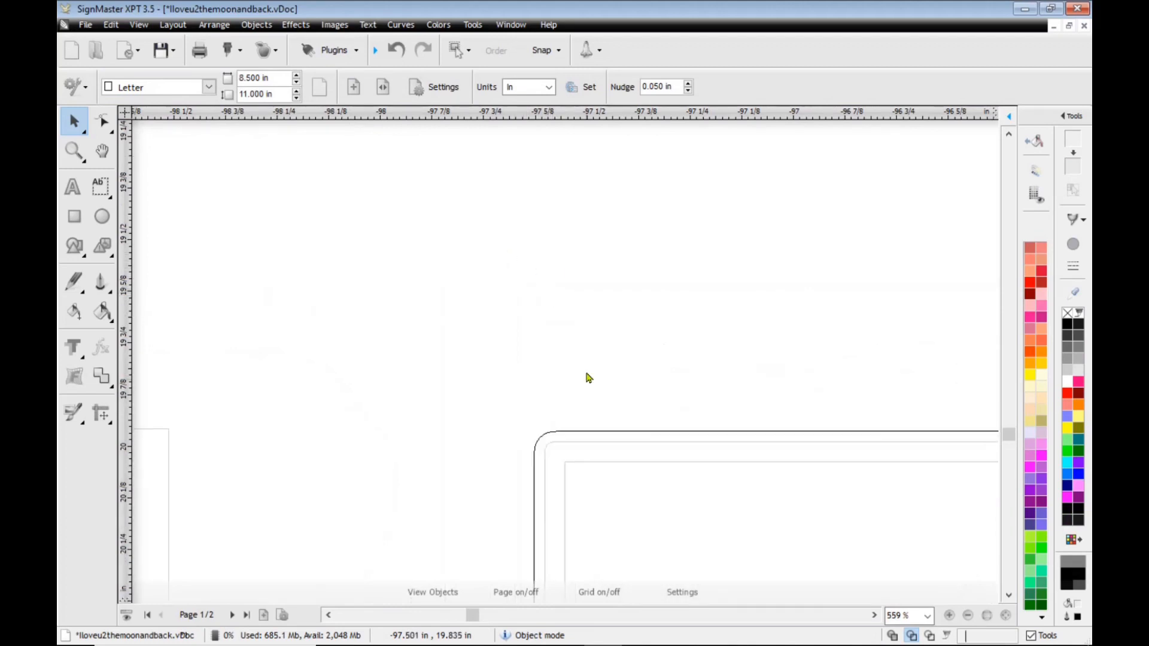
pyautogui.click(558, 432)
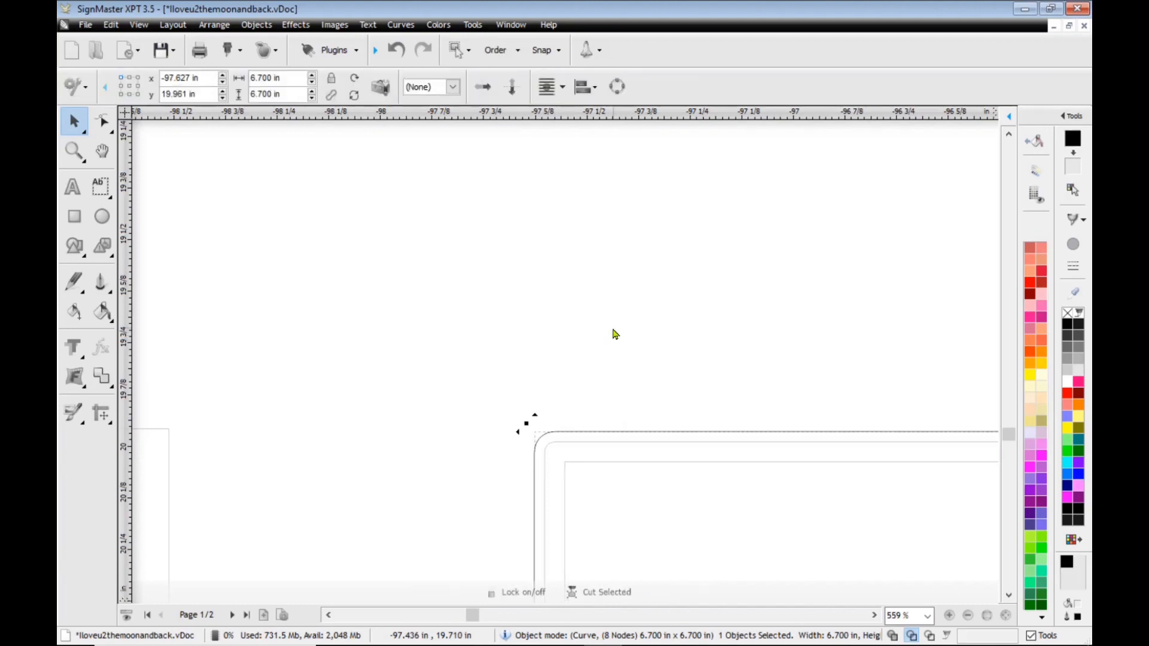
pyautogui.click(602, 358)
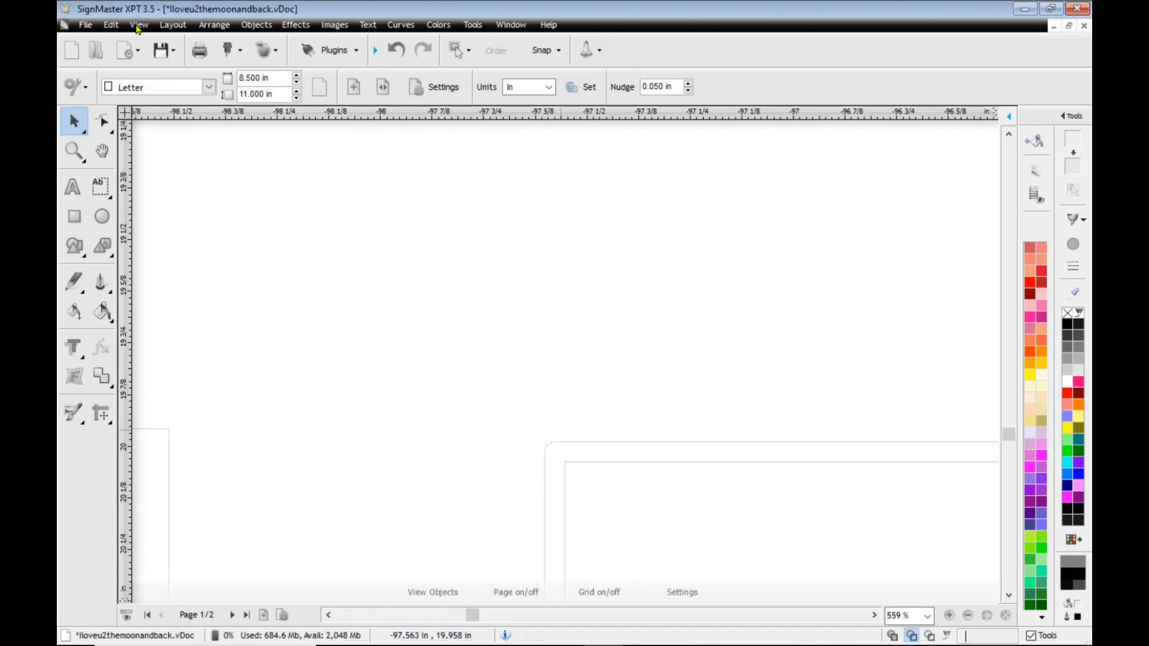
# Start exporting the complete white mother-and-child design as a PNG named test1 in the glassblocks folder
pyautogui.moveTo(200, 188); pyautogui.dragTo(486, 466)
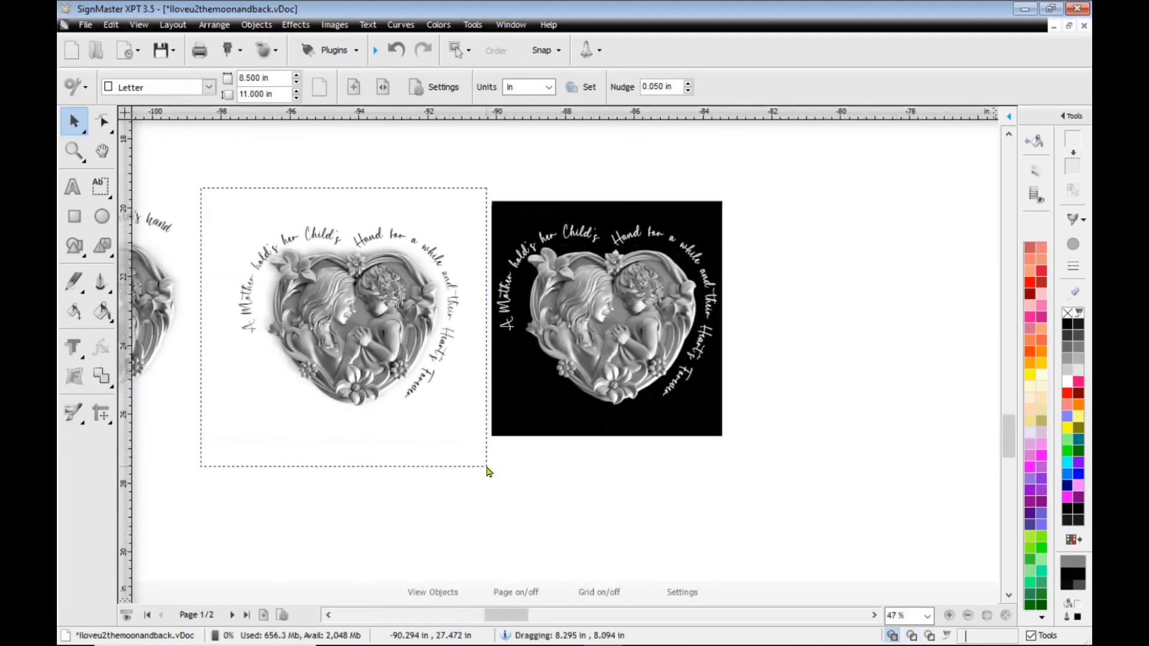
pyautogui.click(87, 25)
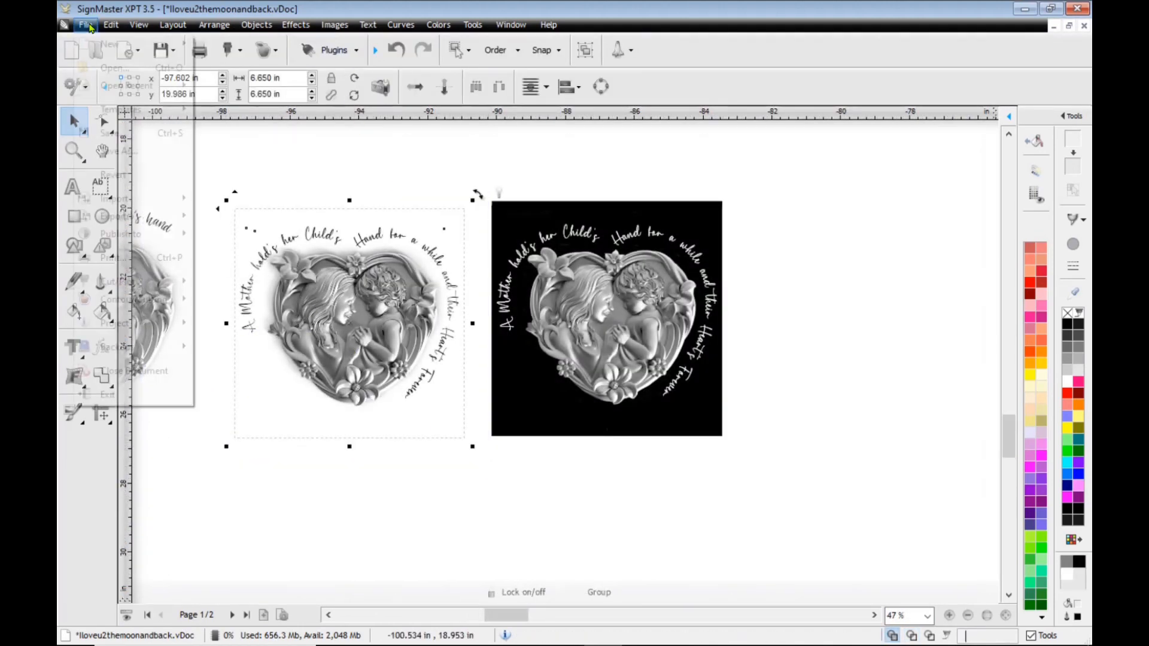
pyautogui.moveTo(181, 222)
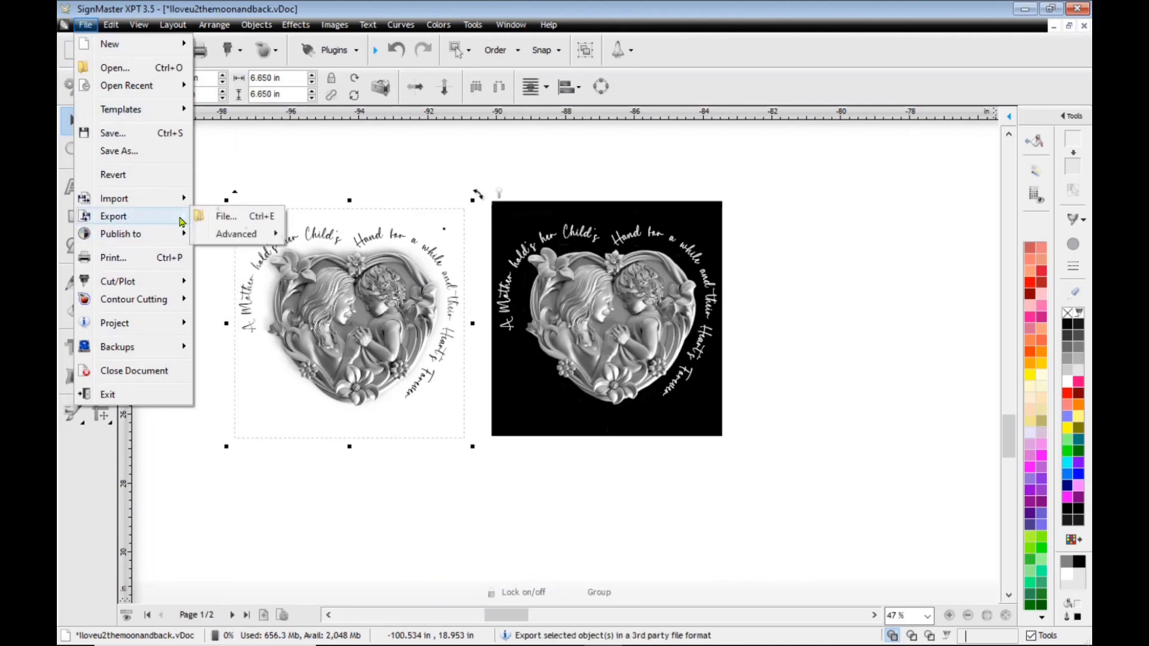
pyautogui.click(226, 216)
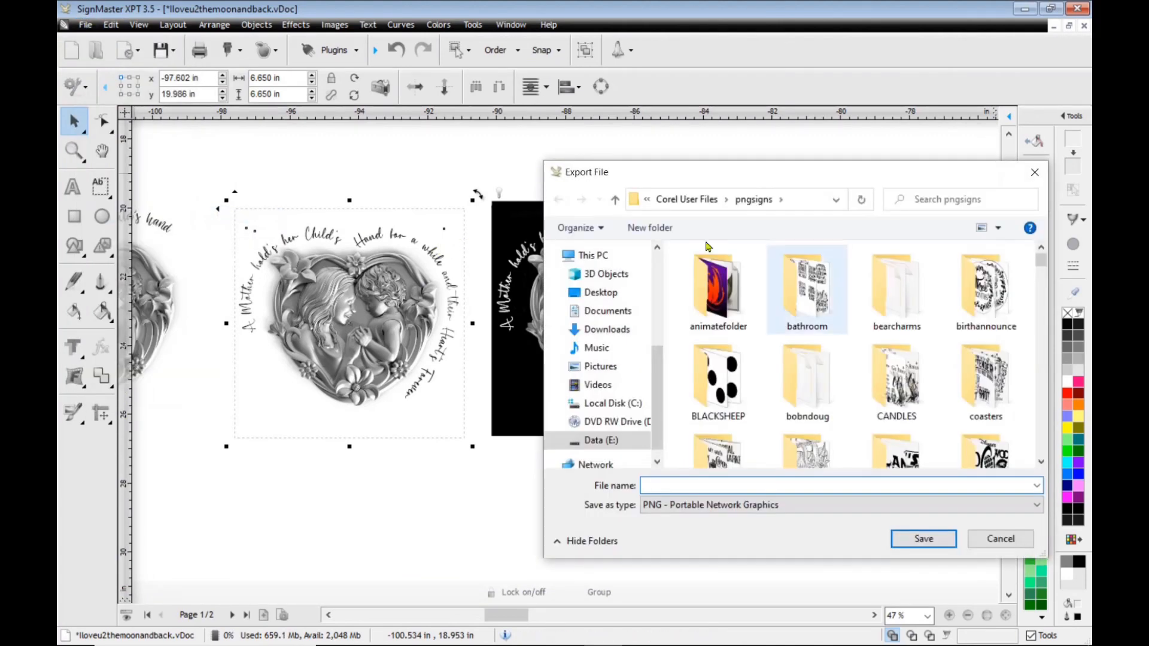
pyautogui.scroll(-1, 903, 338)
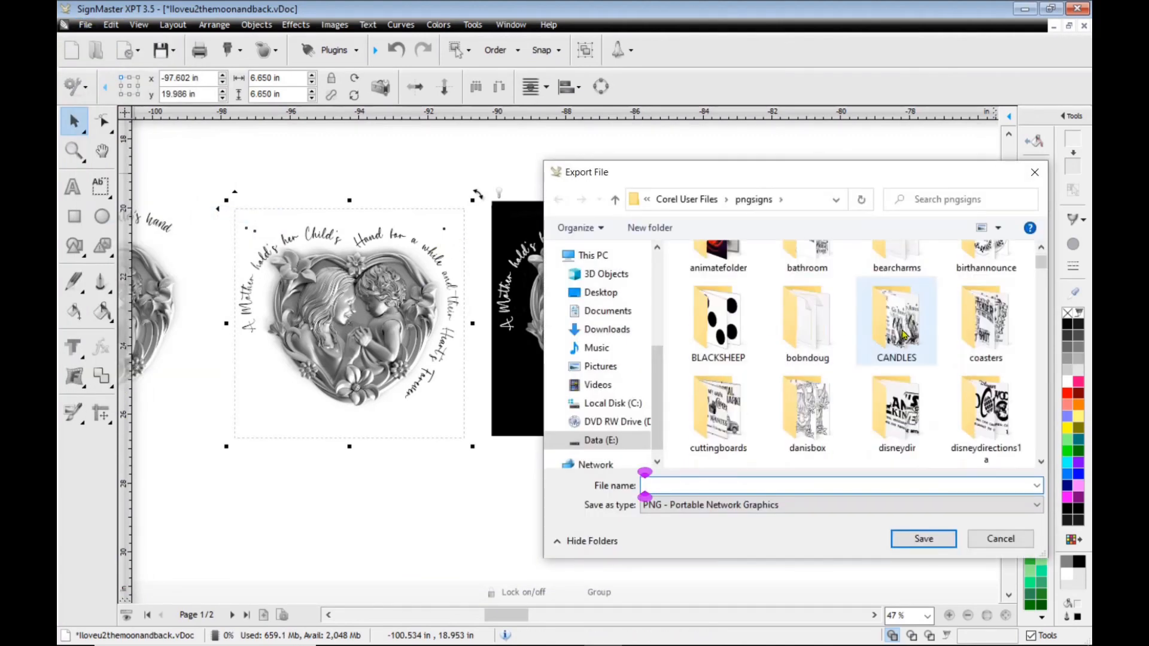
pyautogui.scroll(-2, 904, 336)
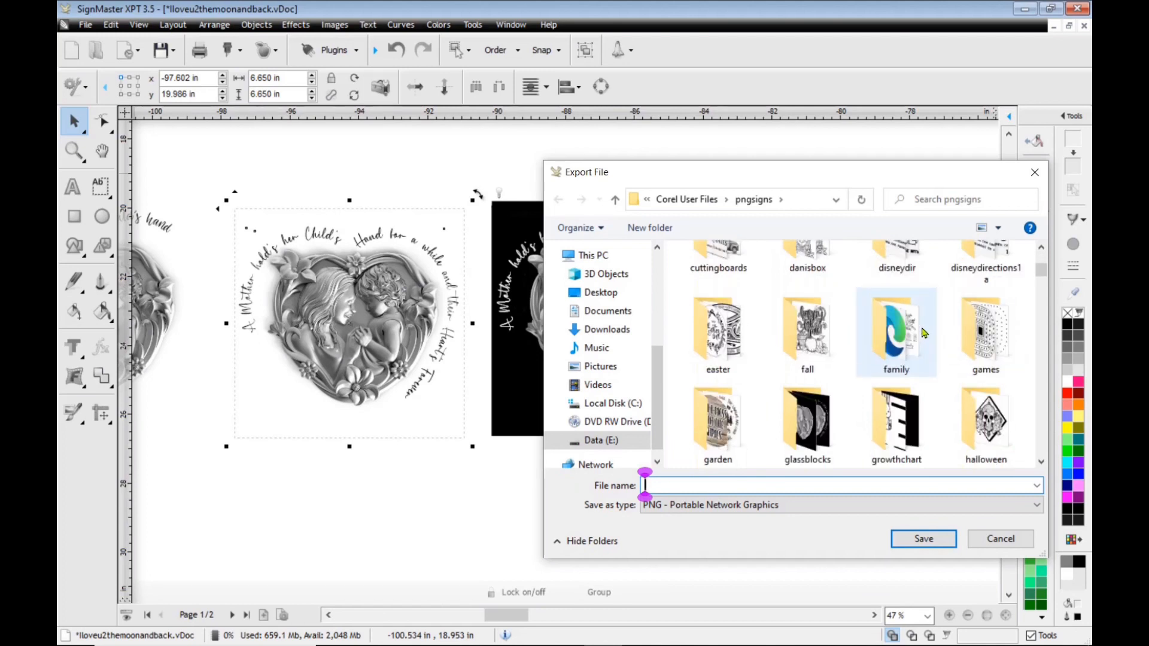
pyautogui.doubleClick(823, 432)
pyautogui.click(668, 487)
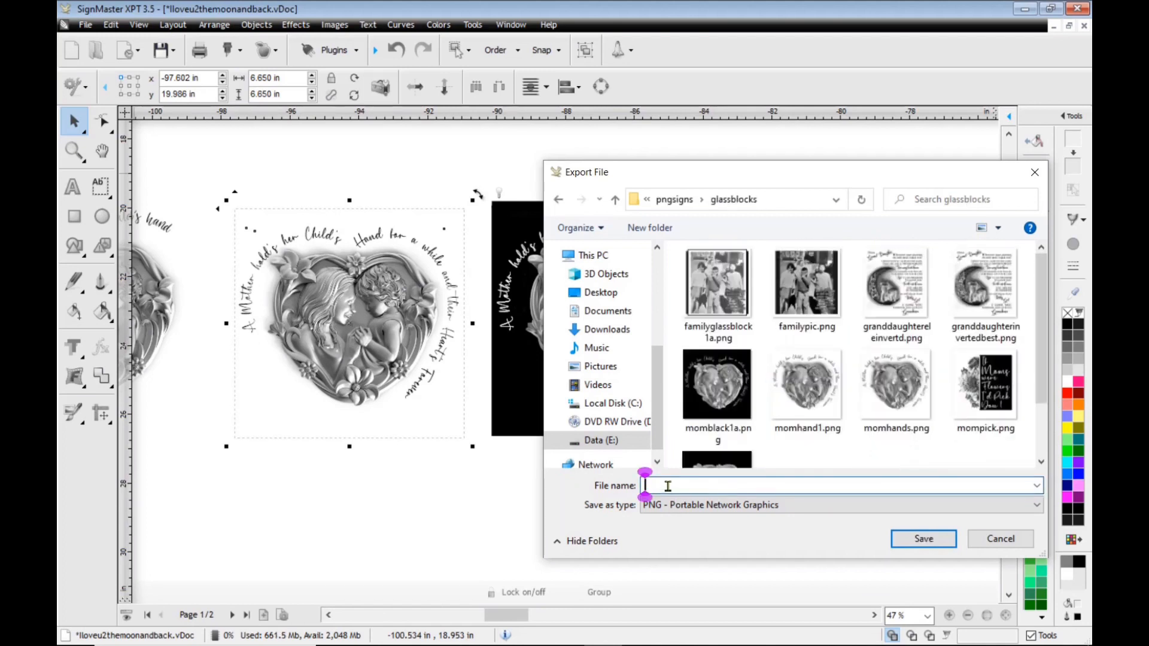
pyautogui.write('test1')
pyautogui.press('Return')
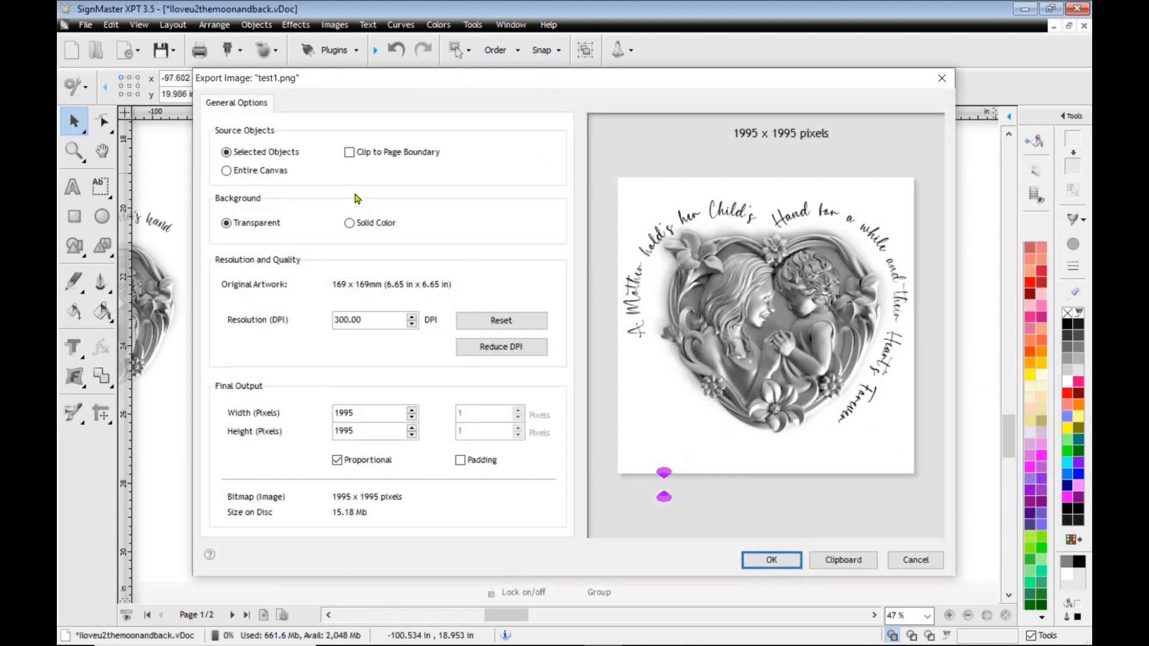
# Give the test1 image a solid white background and complete the export at 300 DPI
pyautogui.click(345, 224)
pyautogui.click(350, 224)
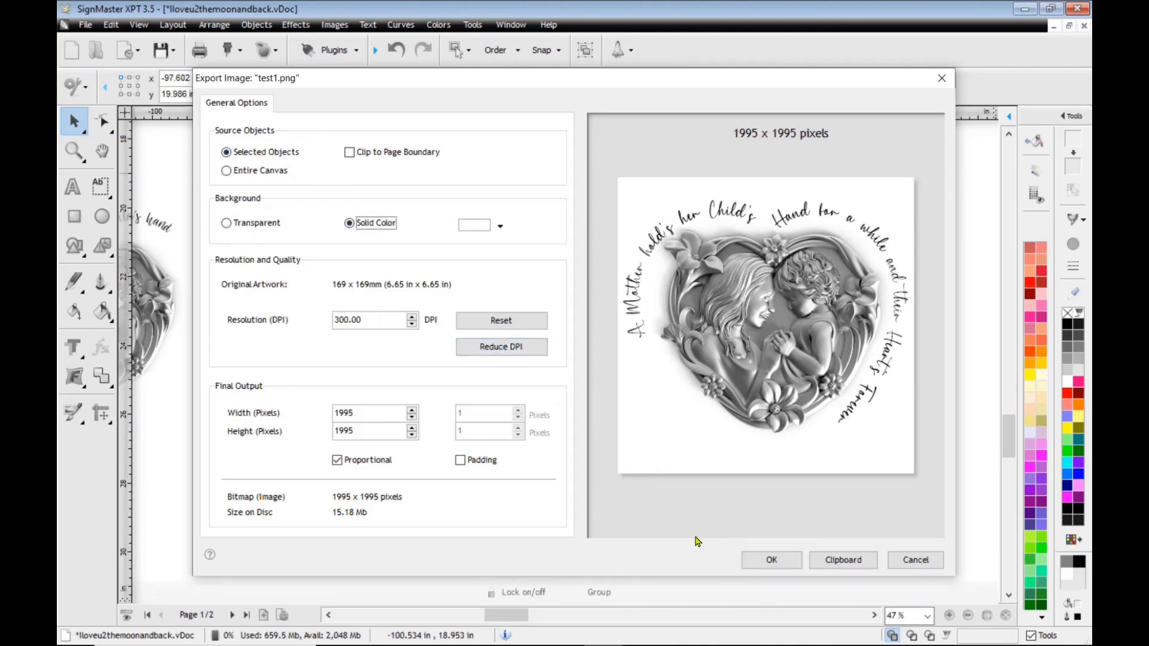
pyautogui.click(755, 560)
pyautogui.click(443, 185)
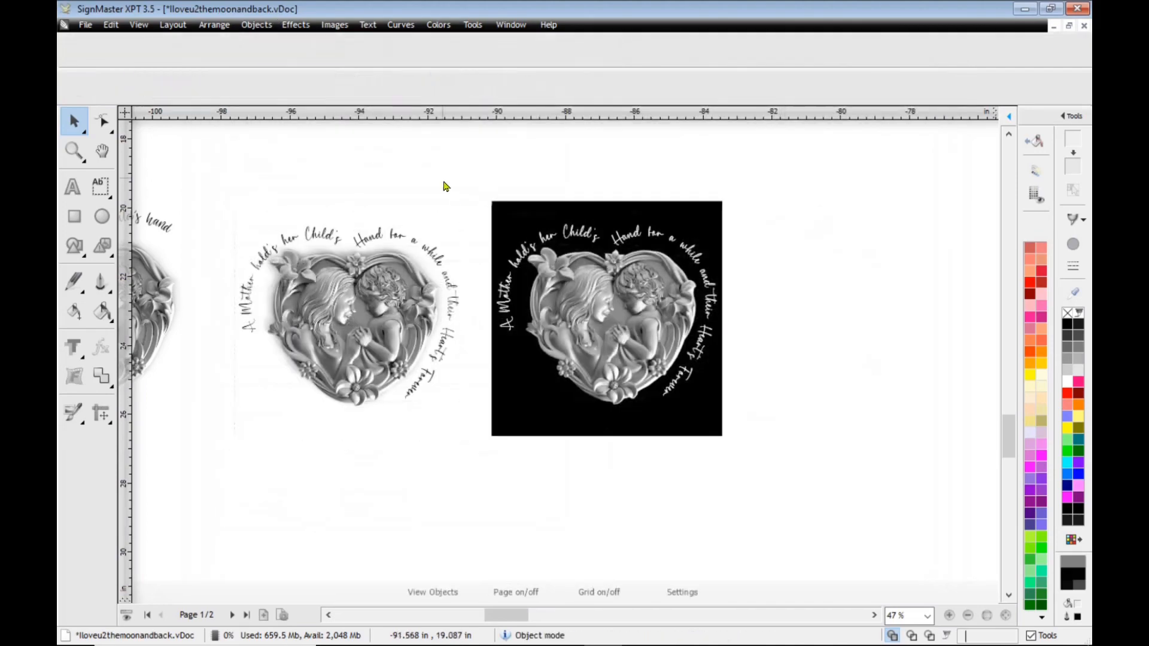
# Export the black mother-and-child design as a PNG named test2 in the glassblocks folder, using a solid color background
pyautogui.moveTo(469, 180); pyautogui.dragTo(775, 462)
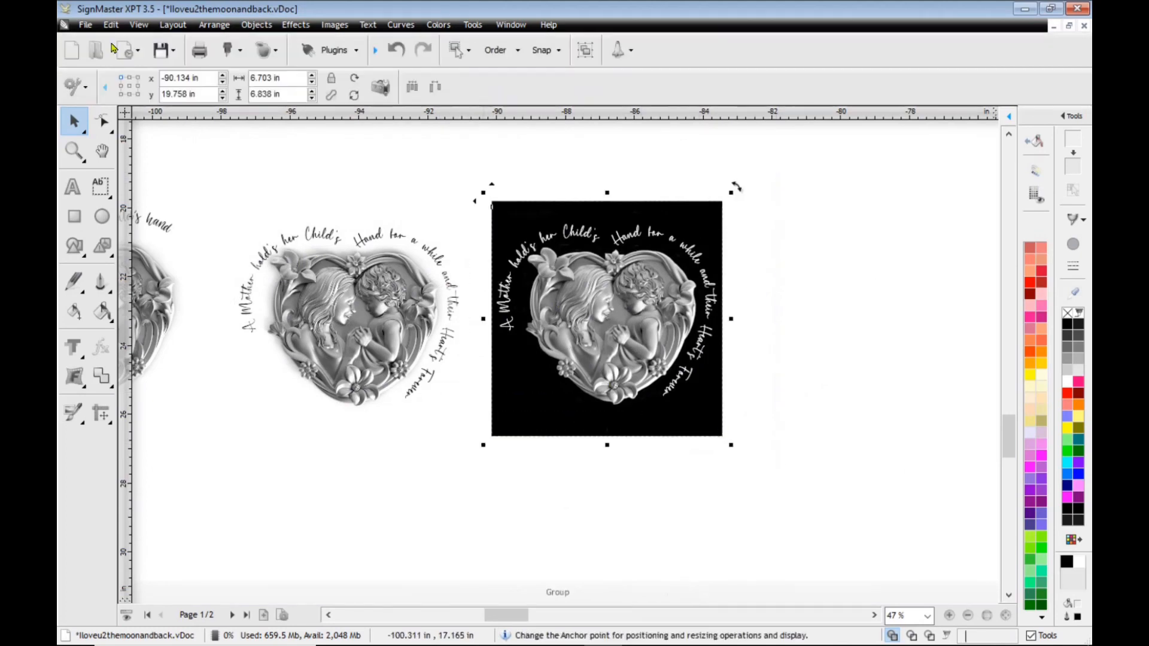
pyautogui.click(85, 25)
pyautogui.moveTo(114, 217)
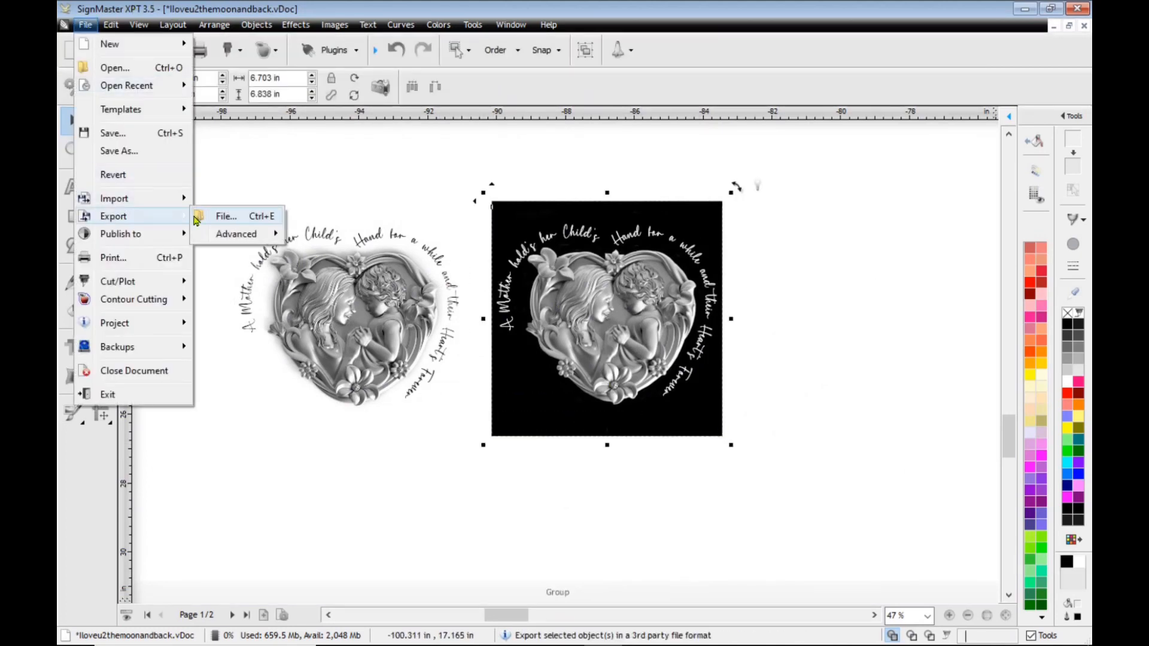
pyautogui.click(226, 215)
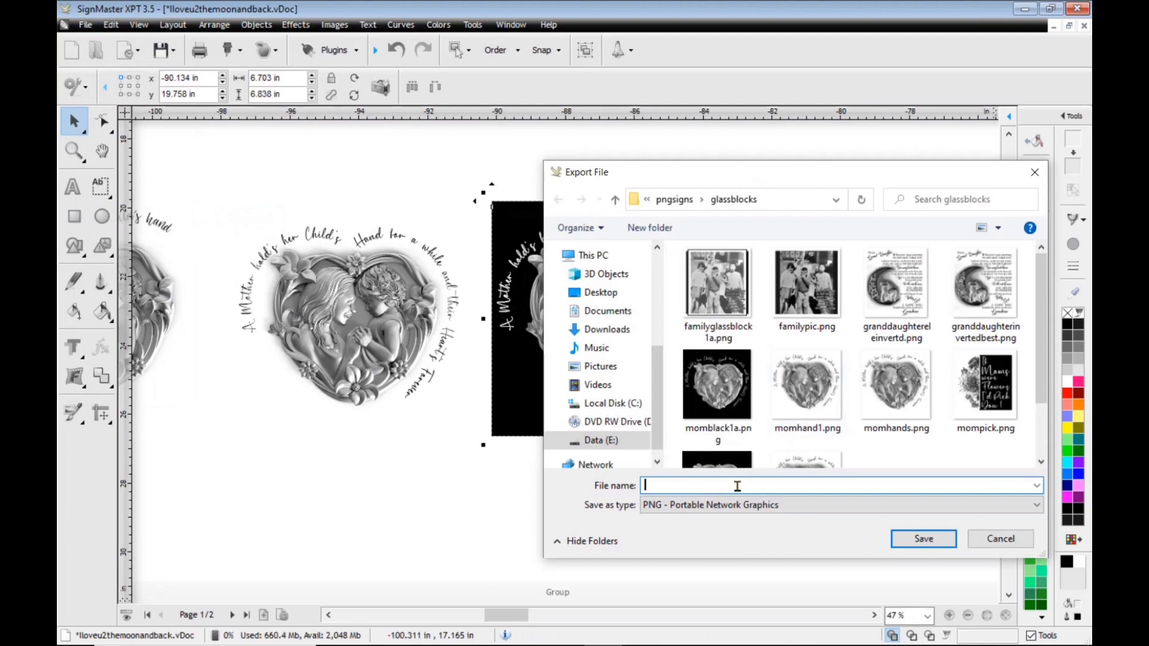
pyautogui.write('tet')
pyautogui.press('BackSpace')
pyautogui.write('st2')
pyautogui.press('Return')
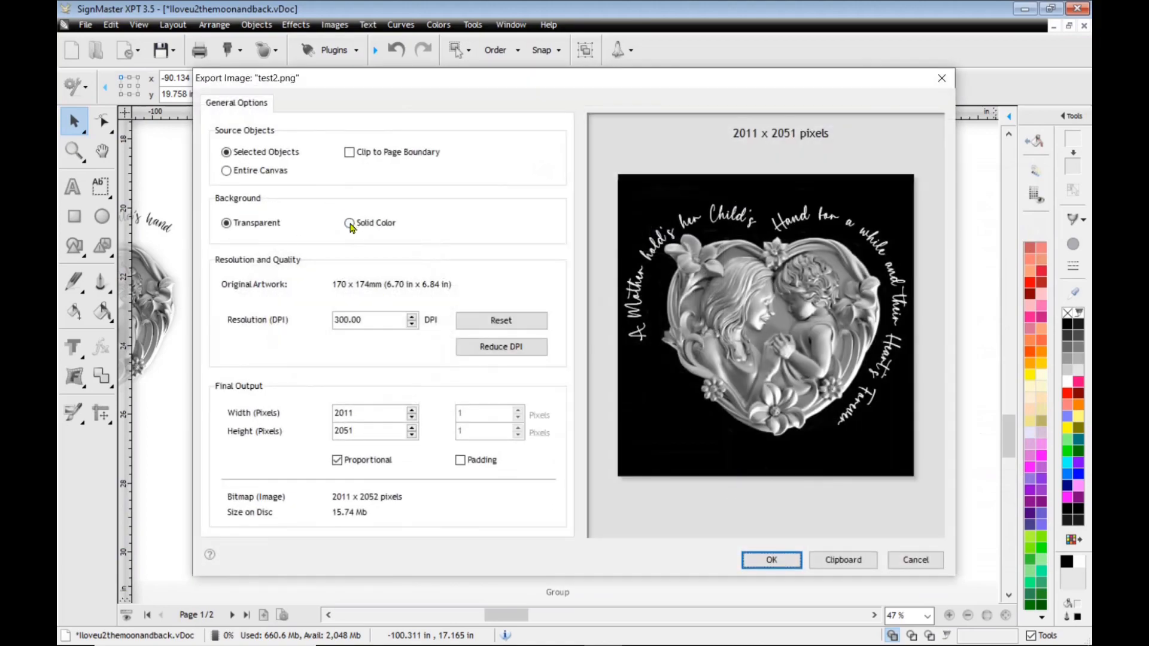
pyautogui.click(349, 223)
pyautogui.click(773, 560)
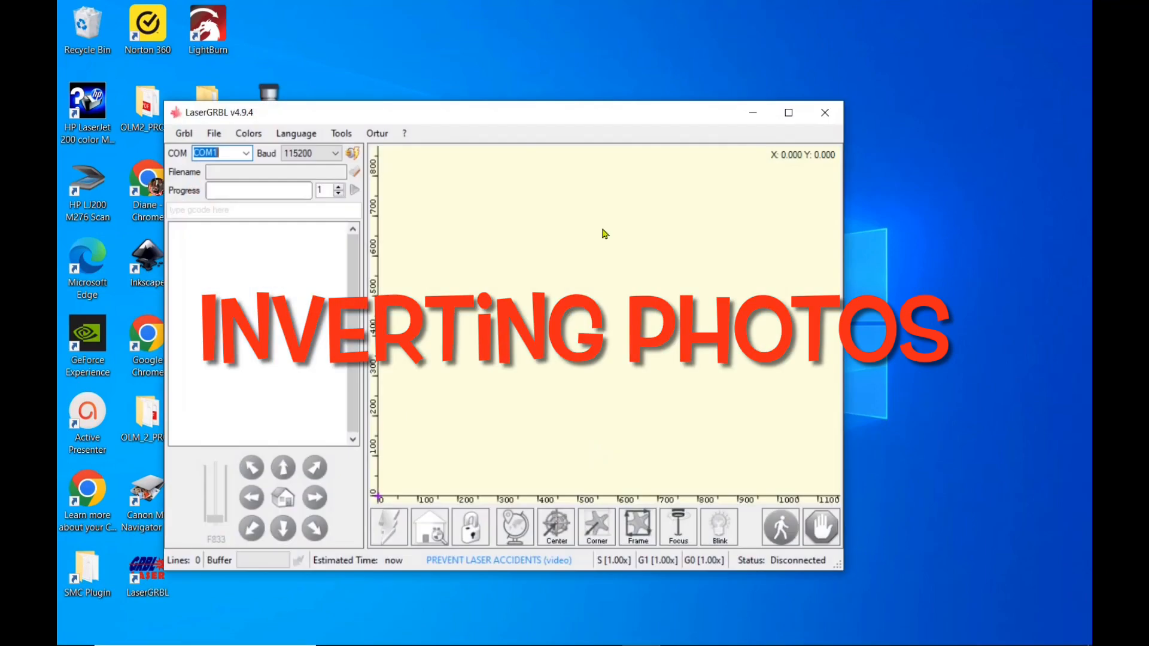
# In LaserGRBL, open test1.png from the glassblocks folder inside pngsigns
pyautogui.click(789, 112)
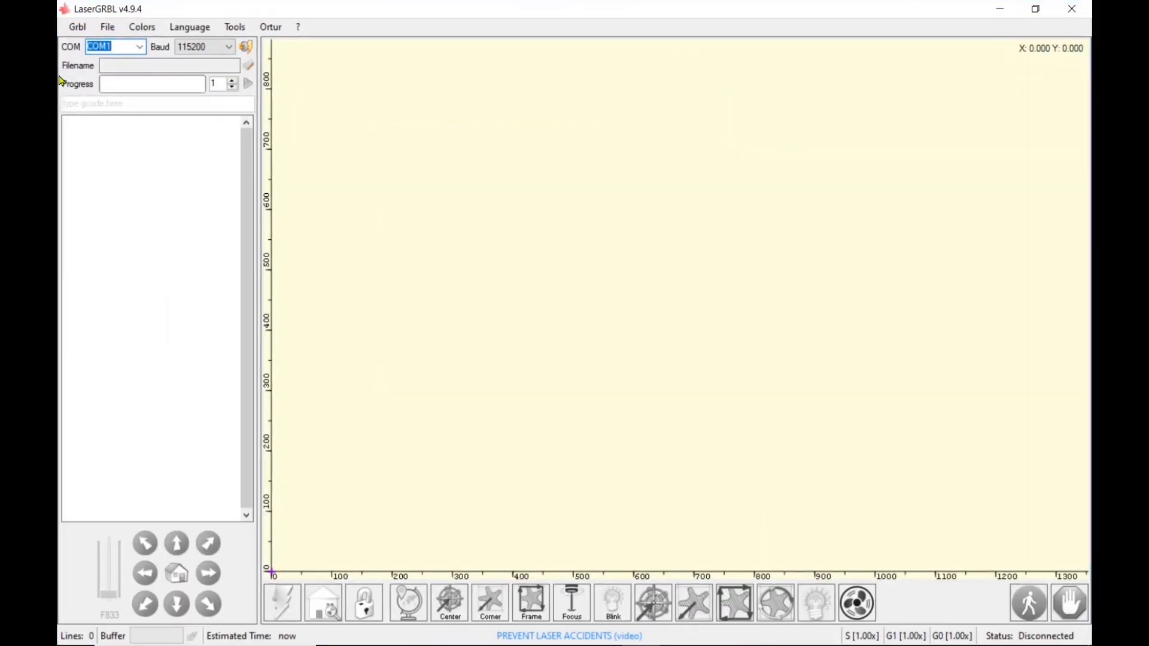
pyautogui.click(107, 29)
pyautogui.click(123, 46)
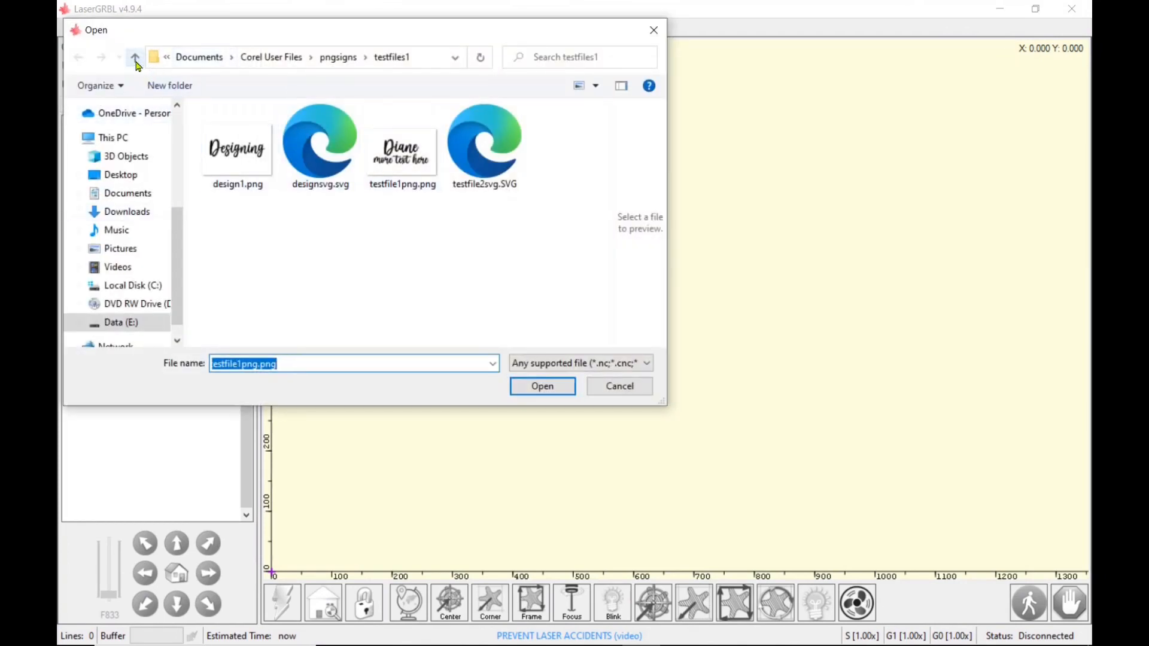
pyautogui.click(135, 58)
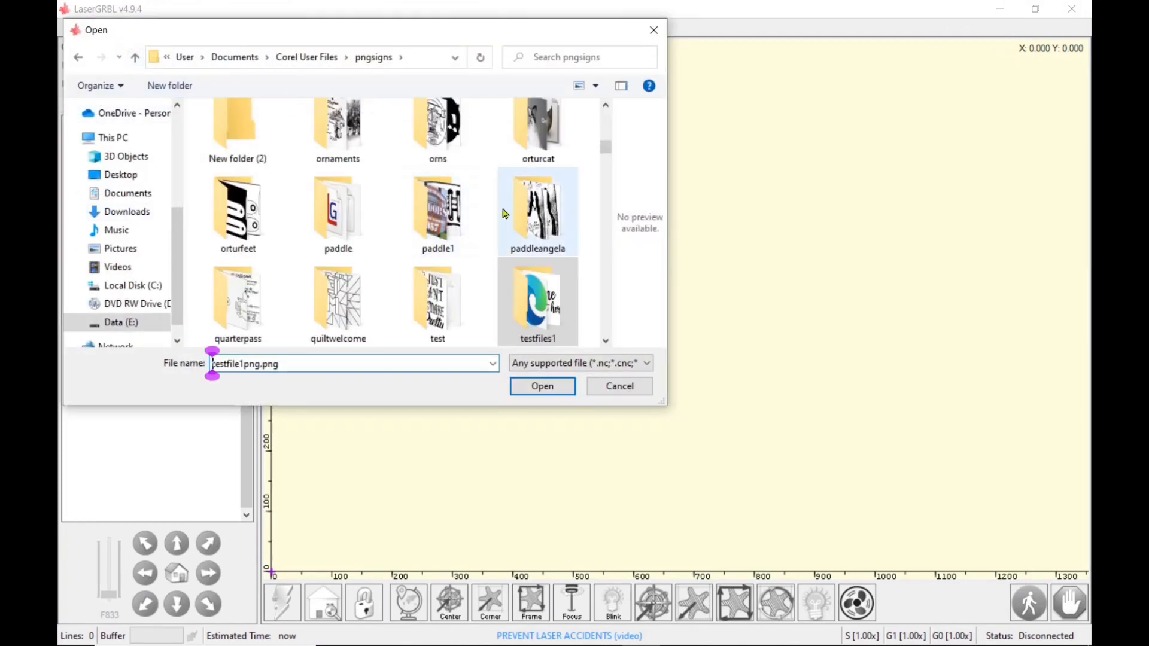
pyautogui.scroll(3, 441, 214)
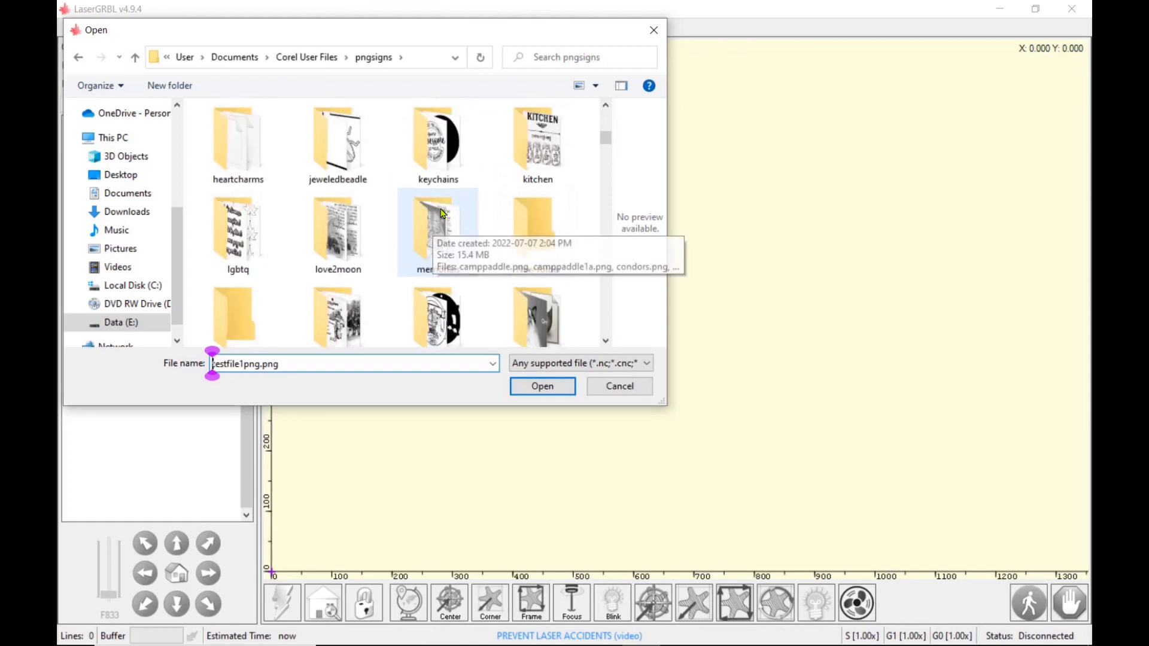
pyautogui.scroll(3, 442, 214)
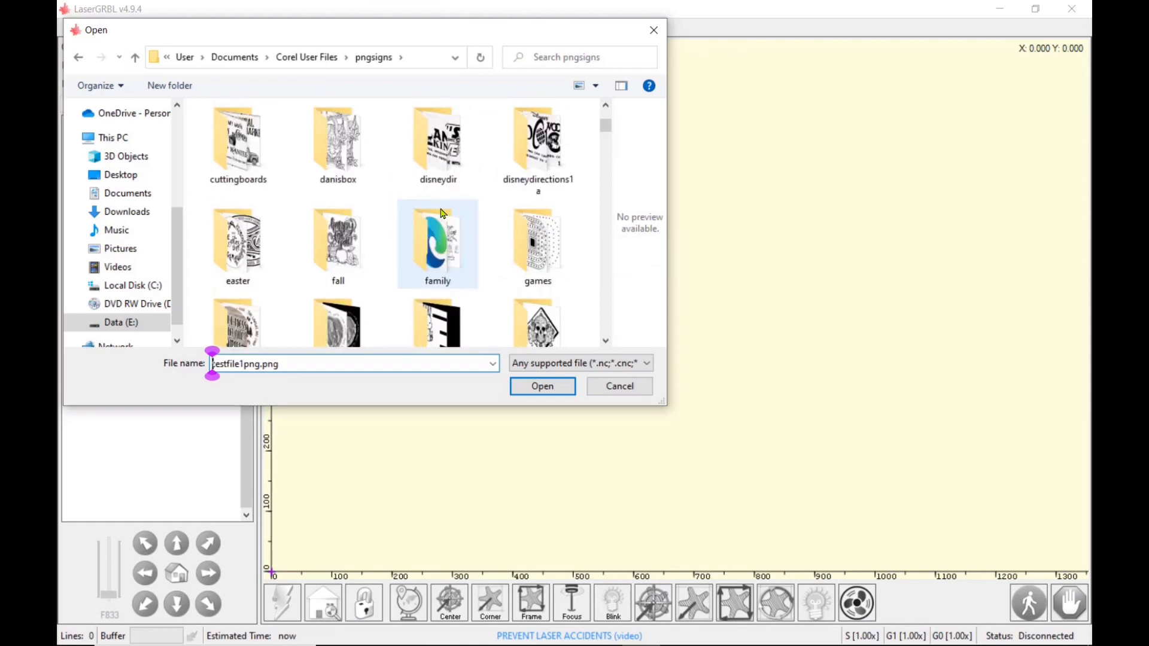
pyautogui.scroll(-1, 442, 213)
pyautogui.doubleClick(338, 302)
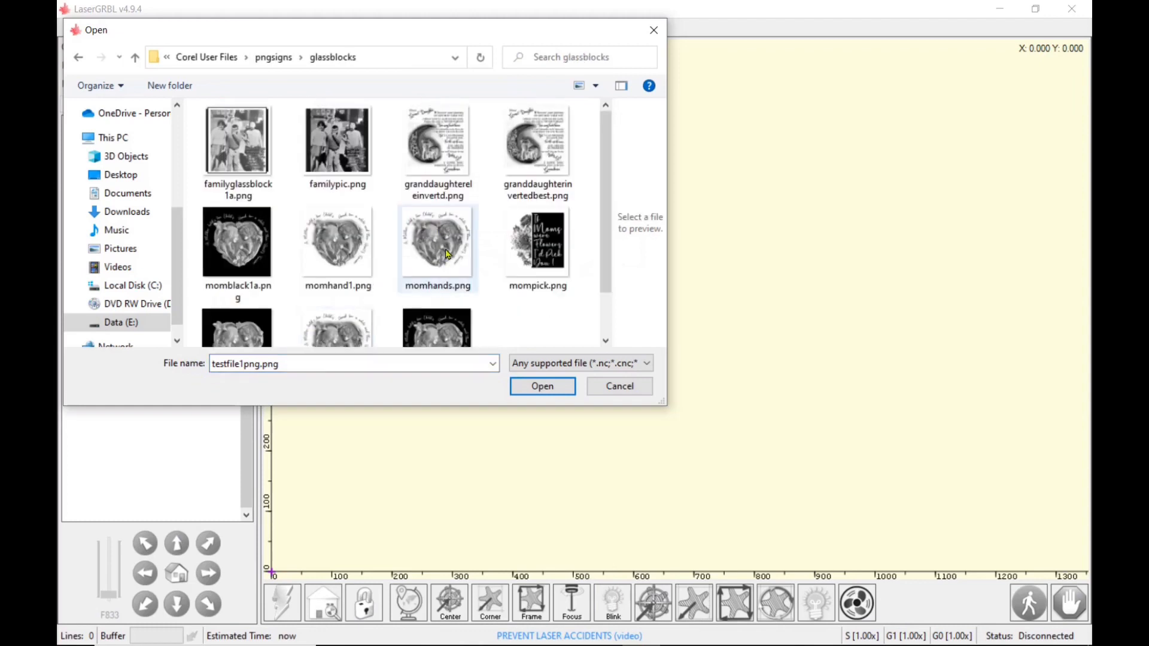
pyautogui.scroll(-1, 371, 288)
pyautogui.click(338, 287)
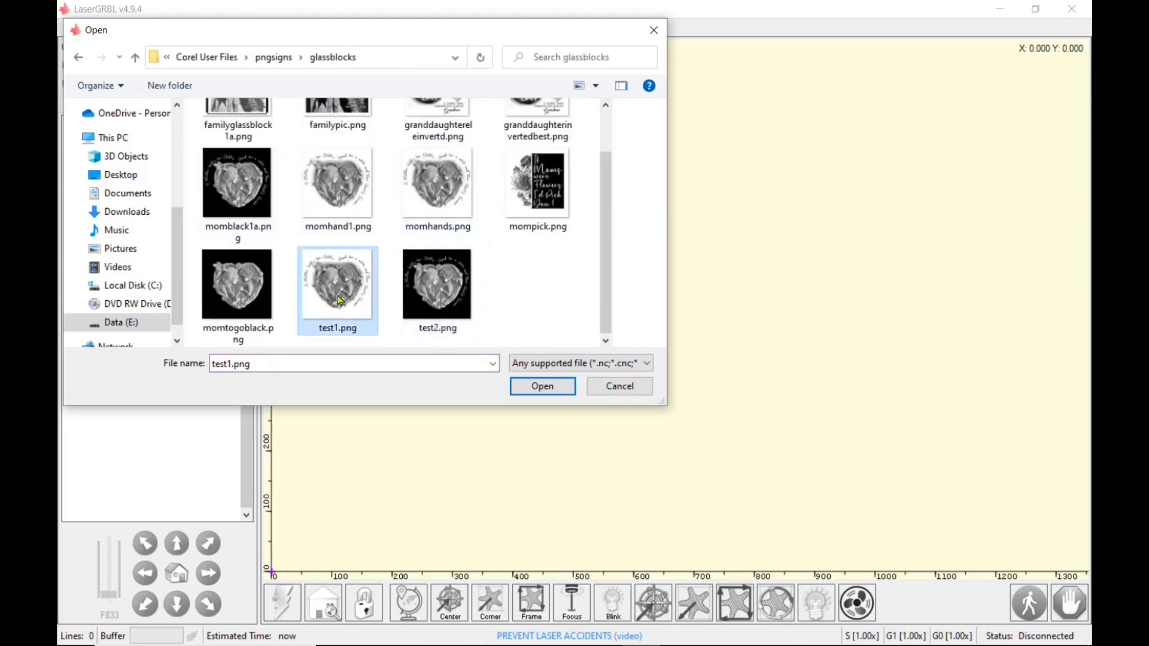
pyautogui.click(542, 387)
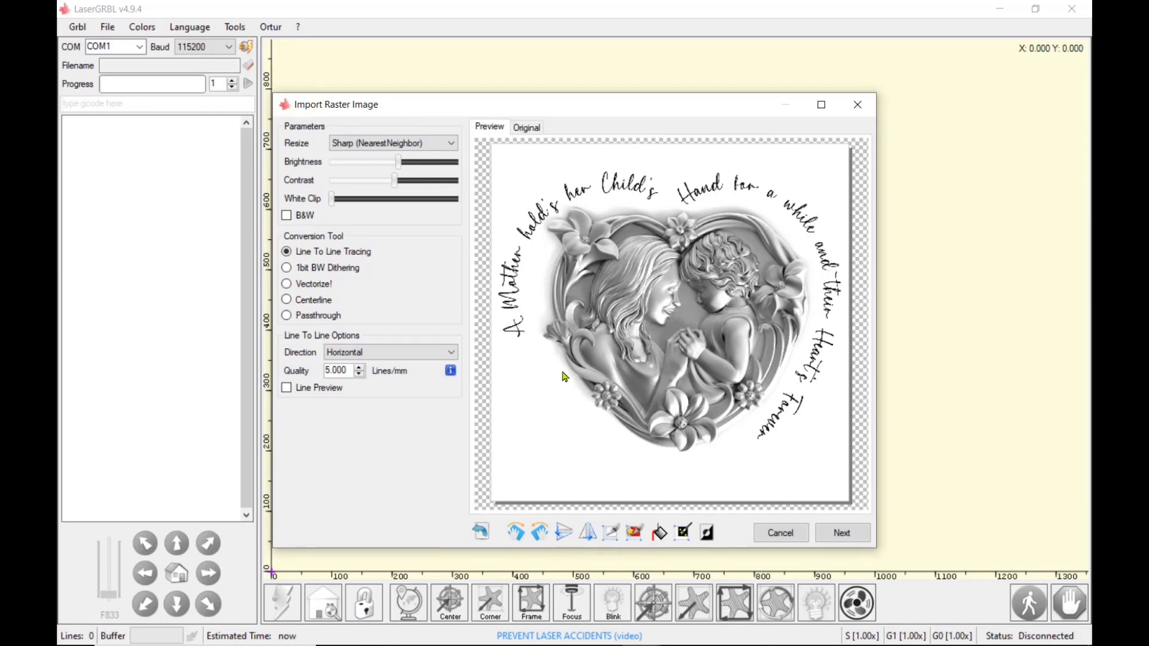
# Convert the test1 image with 1bit BW Dithering and invert its colors in an enlarged import window
pyautogui.moveTo(398, 162)
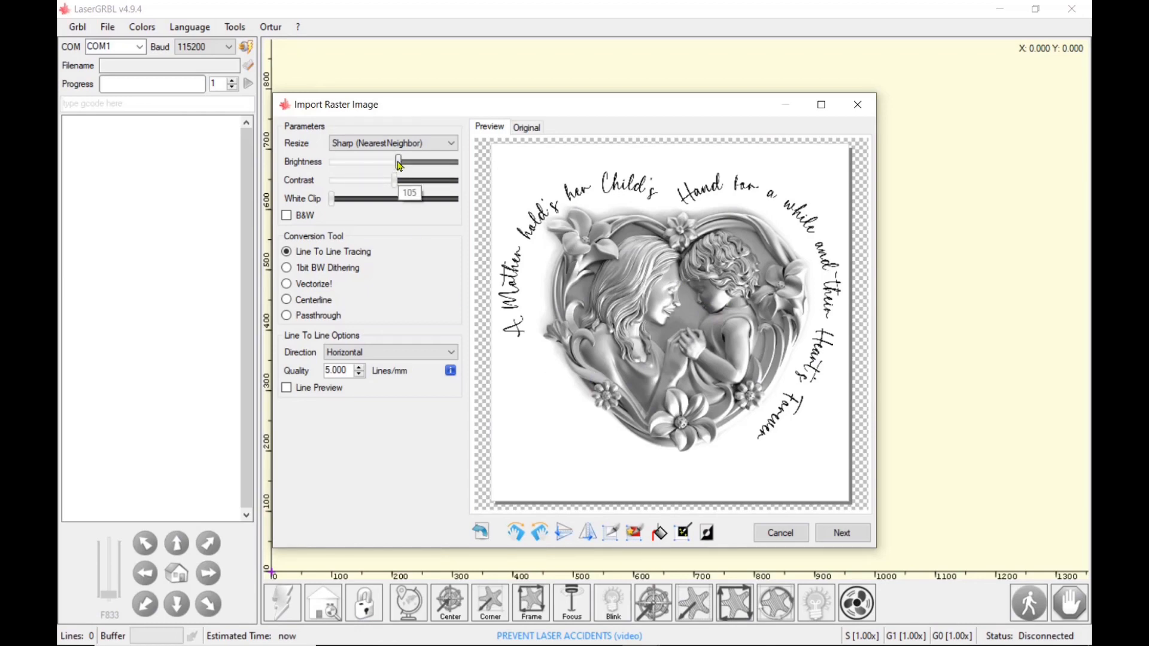
pyautogui.click(821, 105)
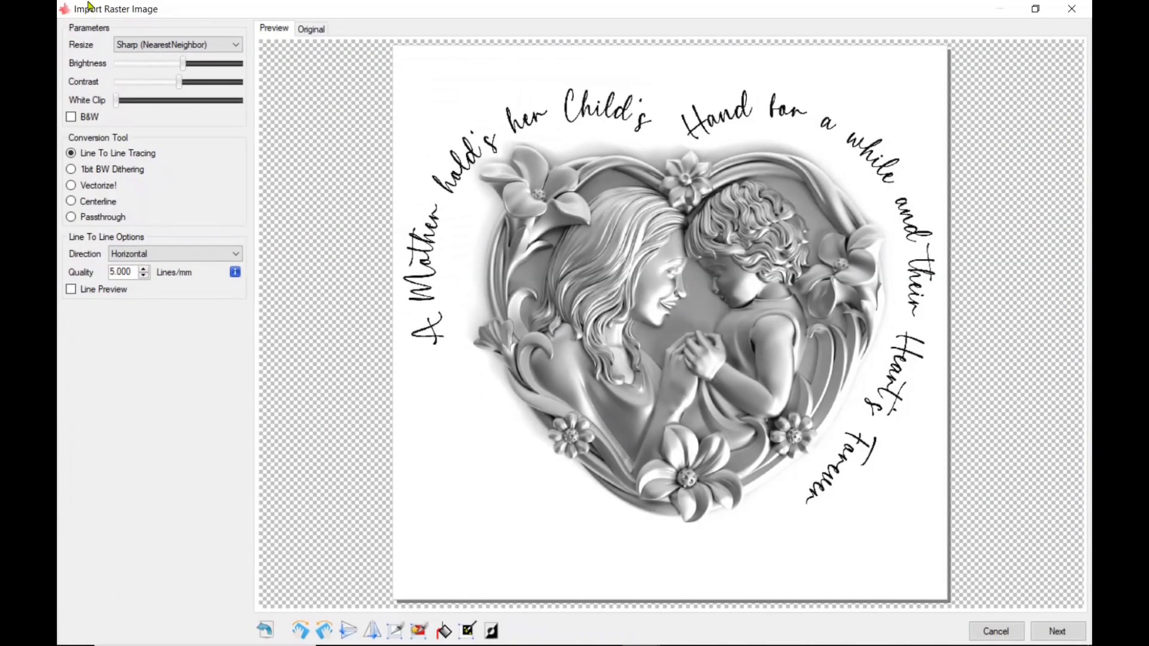
pyautogui.moveTo(184, 67)
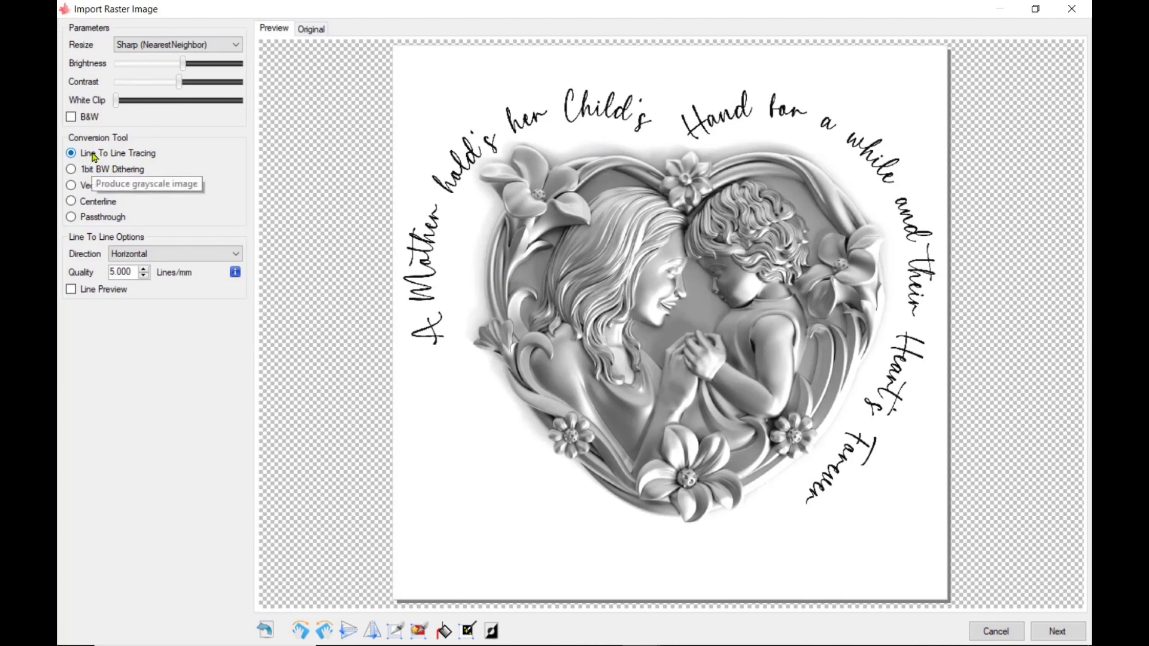
pyautogui.click(72, 170)
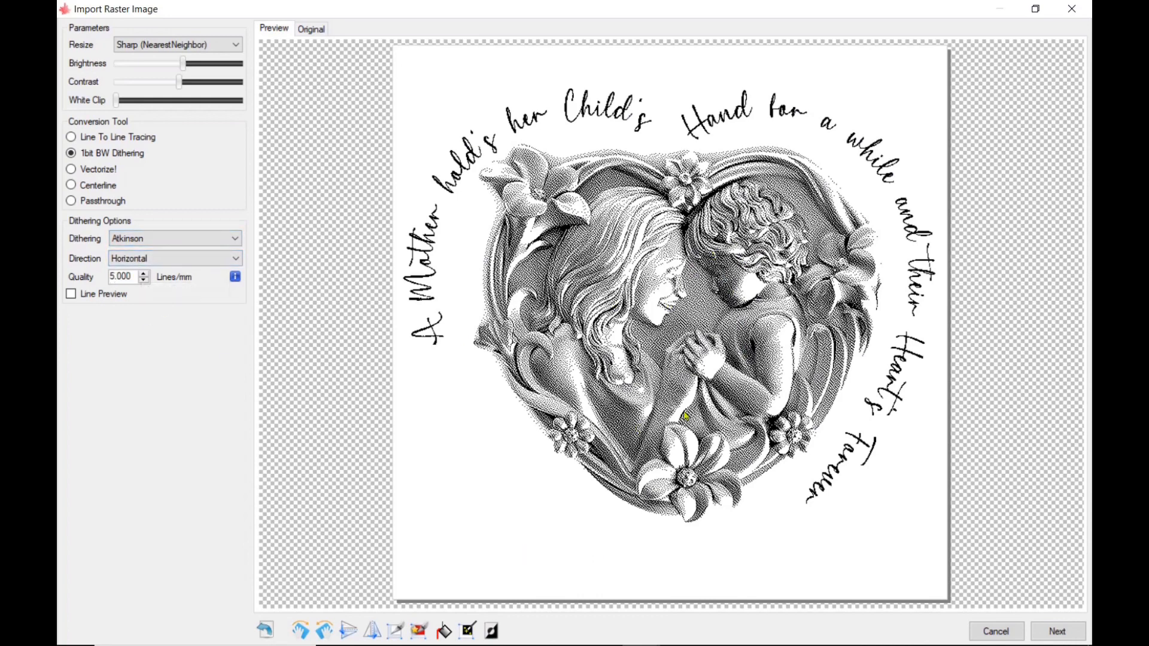
pyautogui.click(492, 632)
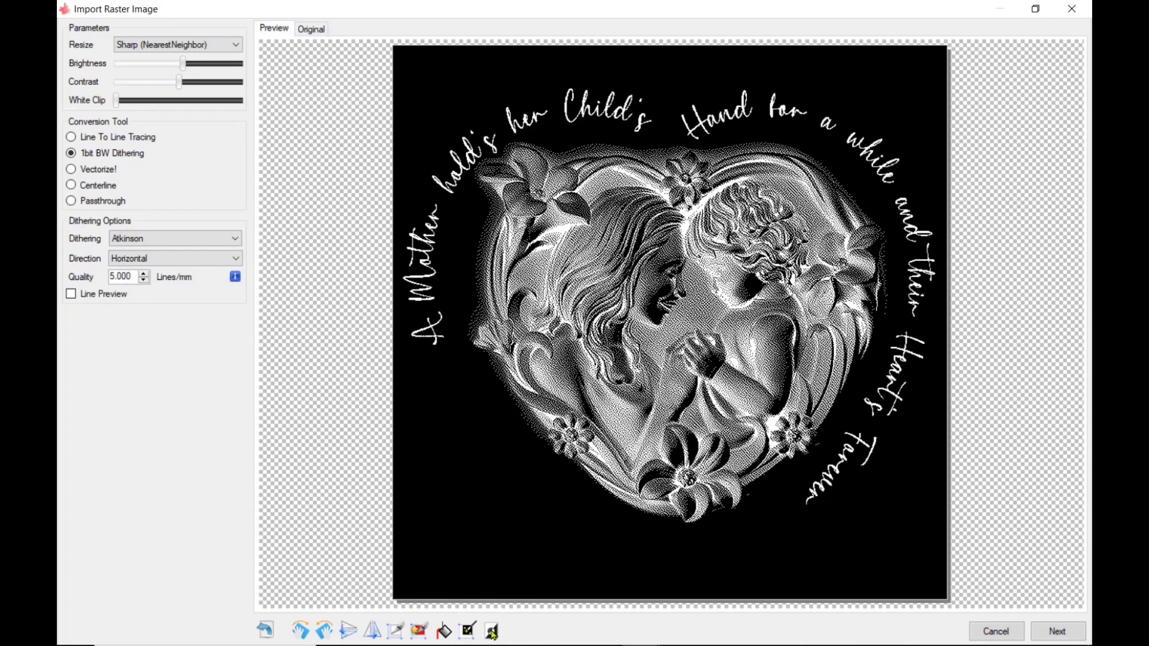
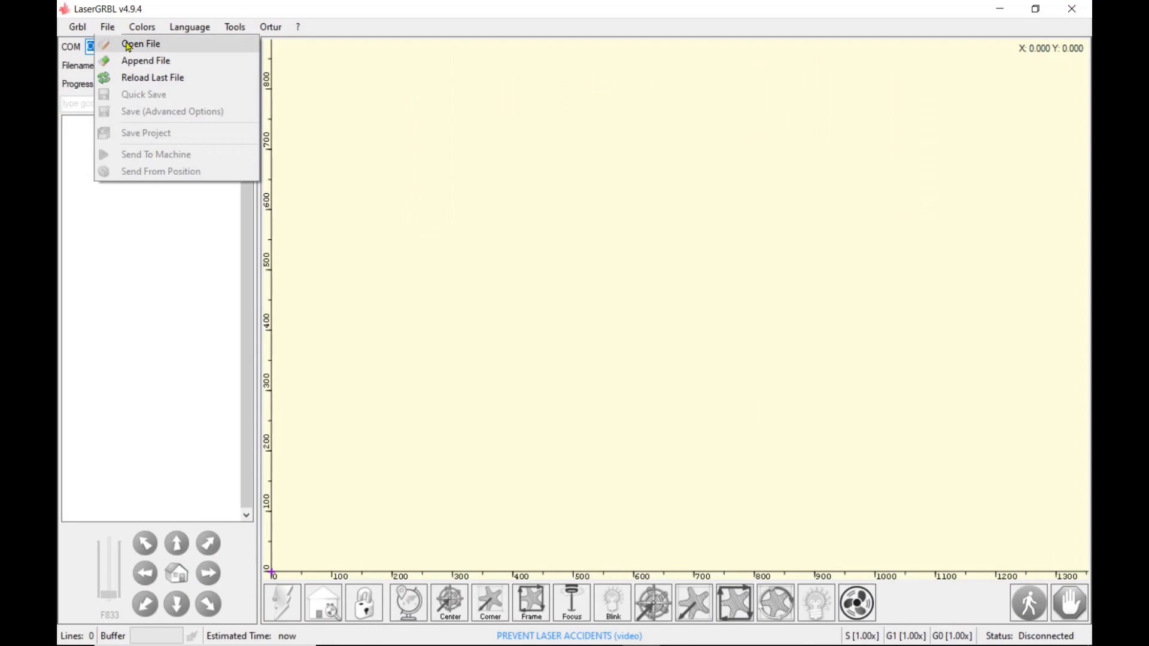
# Open the black design test2.png from the glassblocks folder for raster import
pyautogui.click(129, 47)
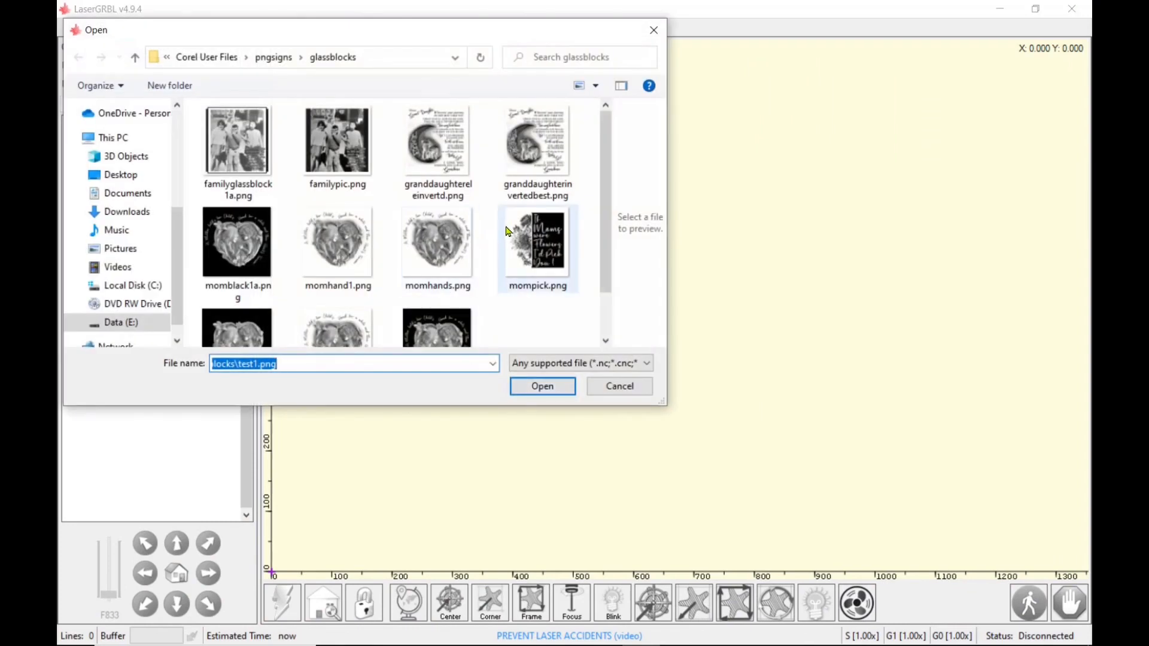
pyautogui.scroll(-1, 506, 231)
pyautogui.click(440, 278)
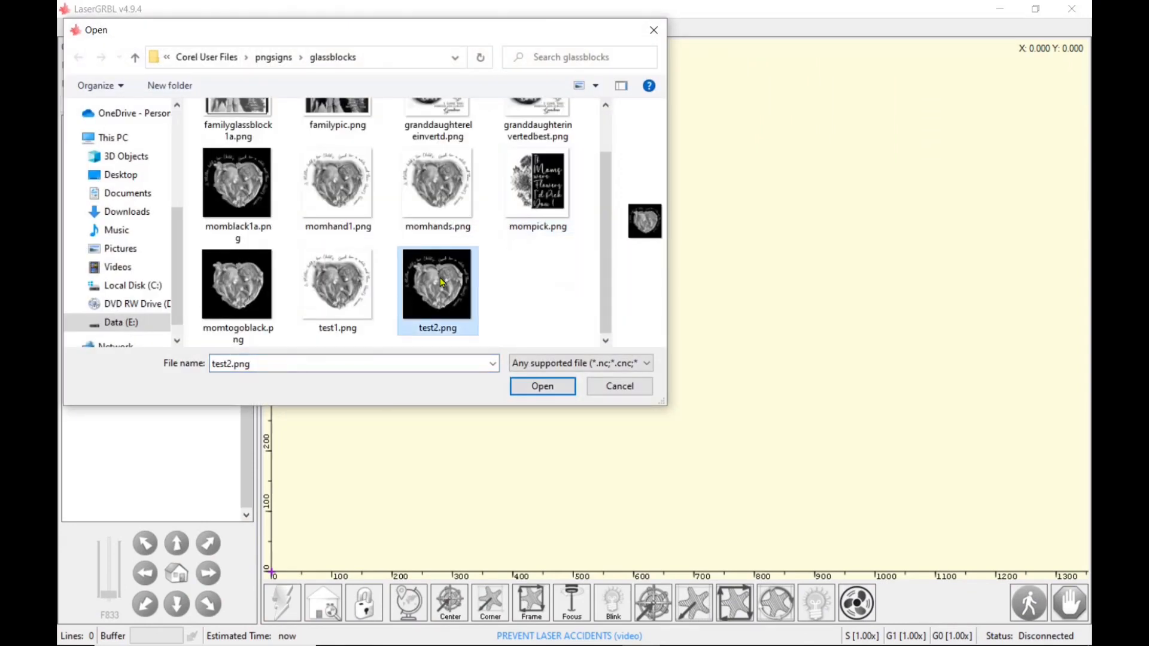
pyautogui.click(548, 388)
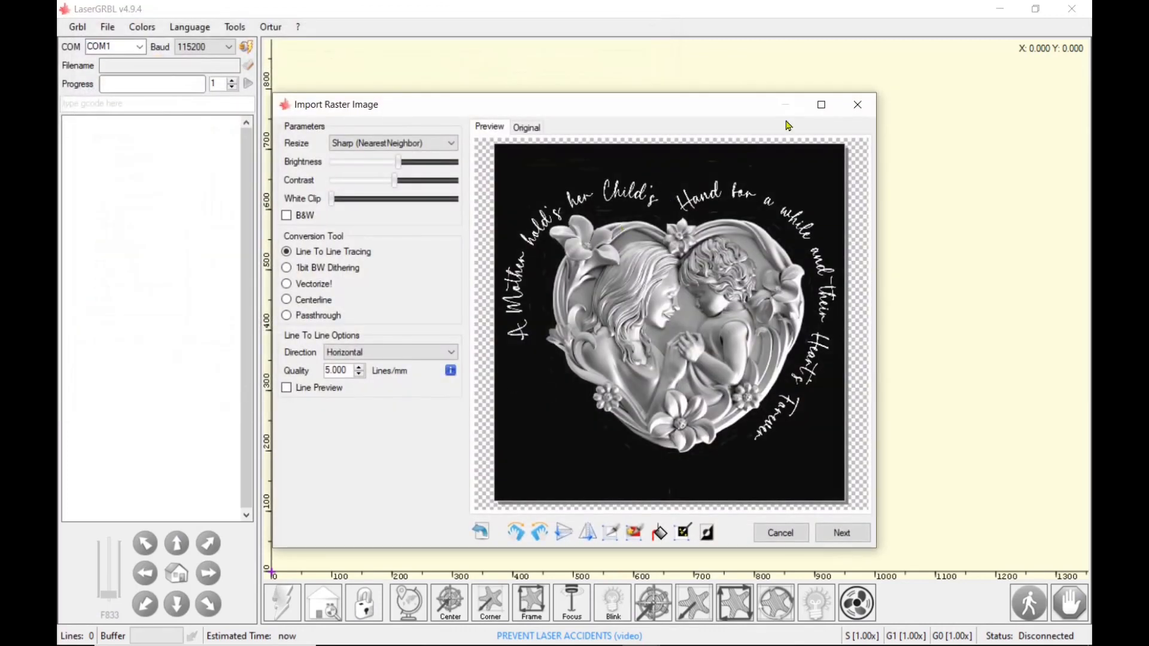
# Enlarge the import window, apply 1bit BW Dithering to the test2 image, and invert its colors
pyautogui.click(822, 105)
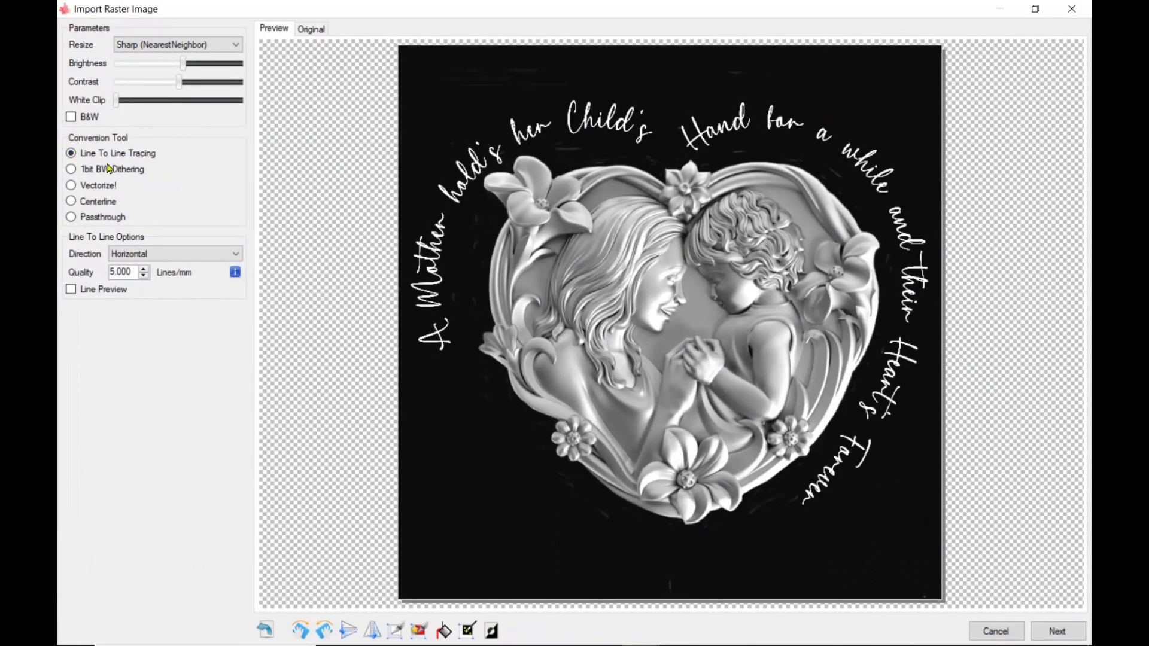
pyautogui.click(72, 170)
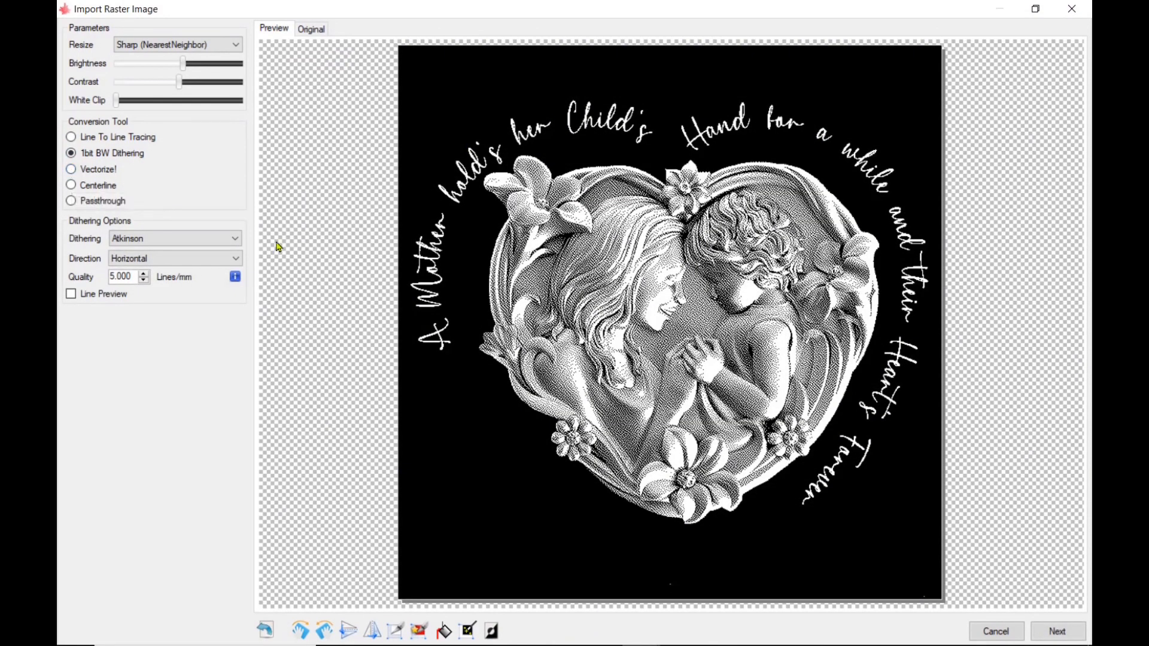
pyautogui.click(491, 632)
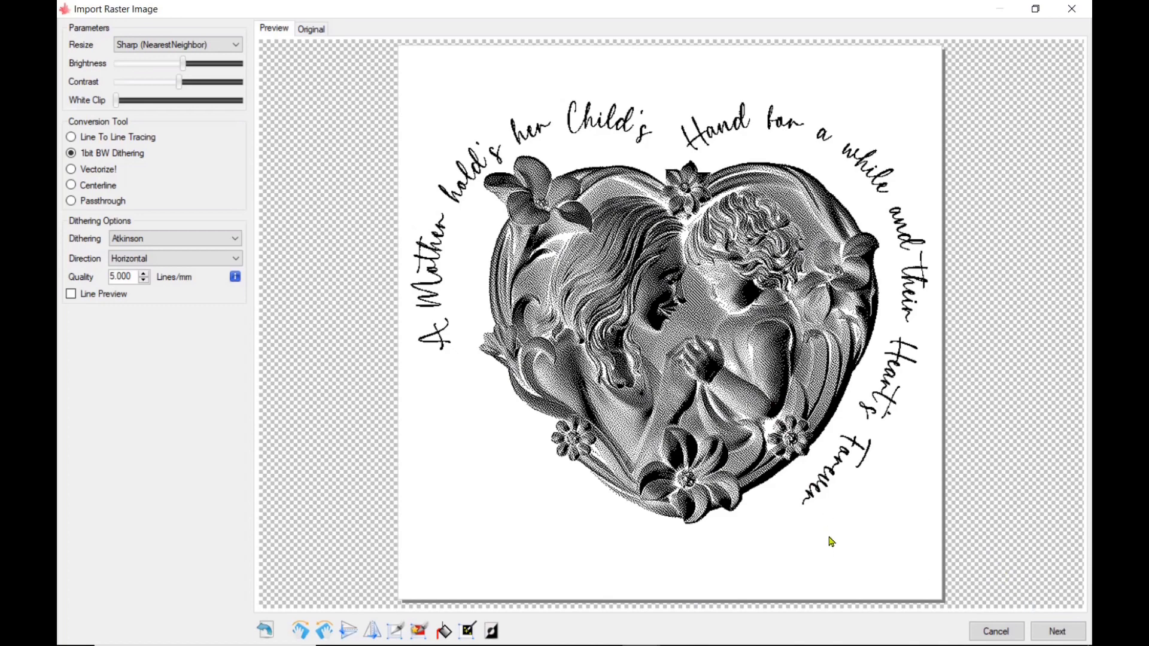
# Proceed to the target image settings, enable Autosize at 300 DPI, and create the engraving
pyautogui.click(1057, 632)
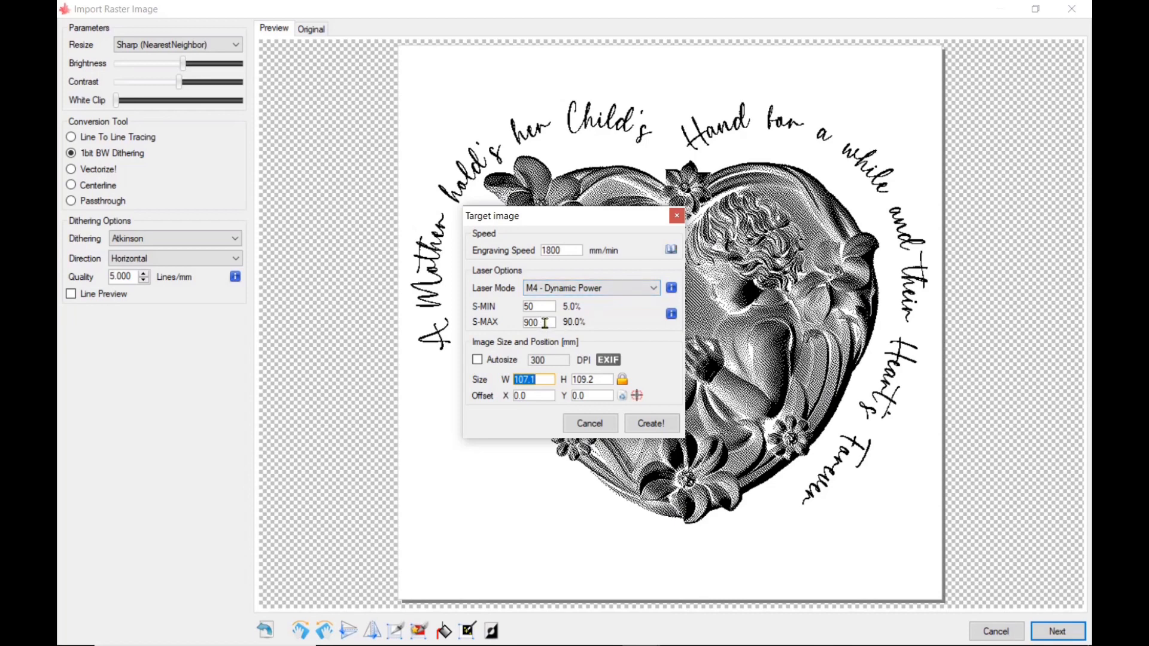
pyautogui.click(477, 360)
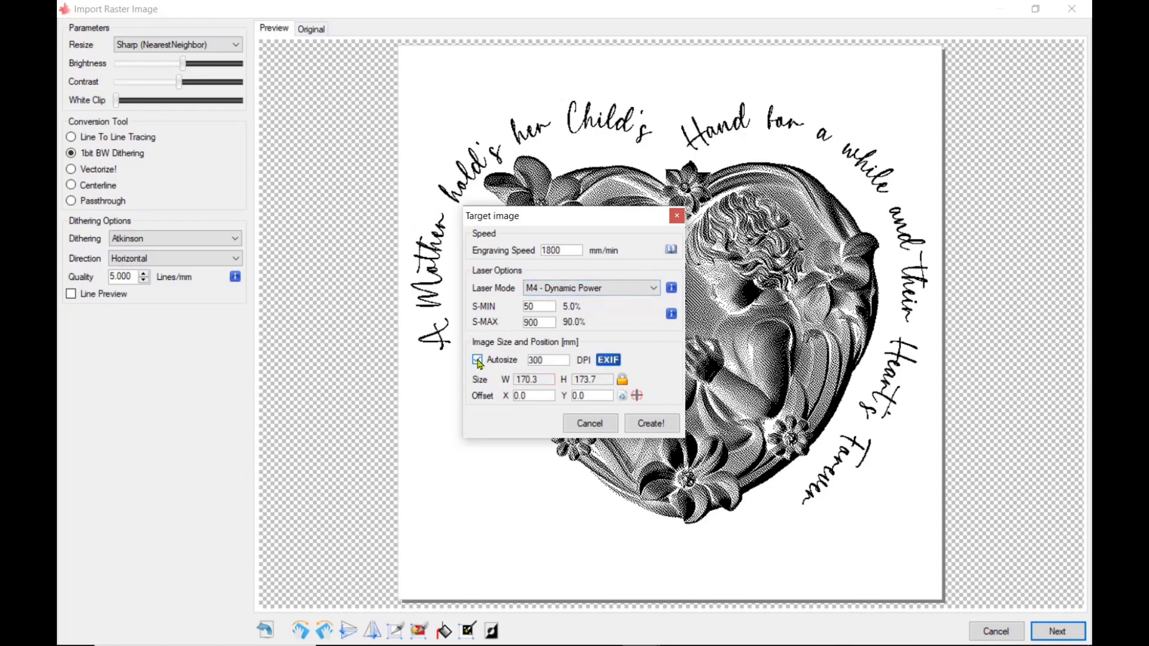
pyautogui.click(649, 424)
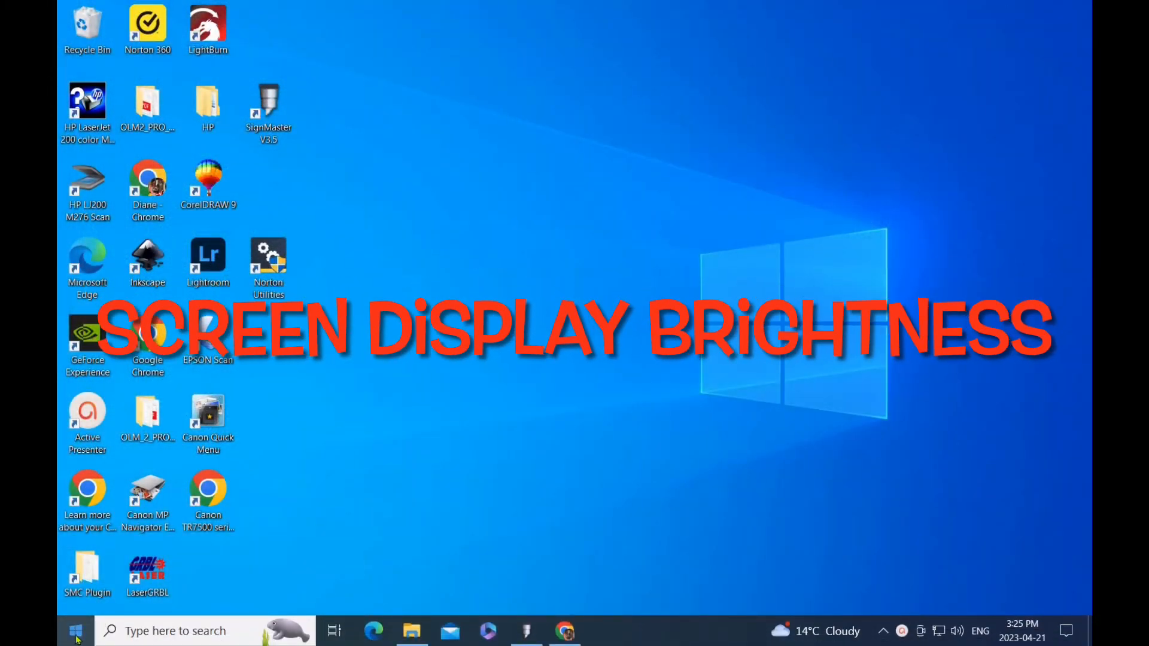
# Switch to Windows Settings and open the System display page
pyautogui.click(76, 634)
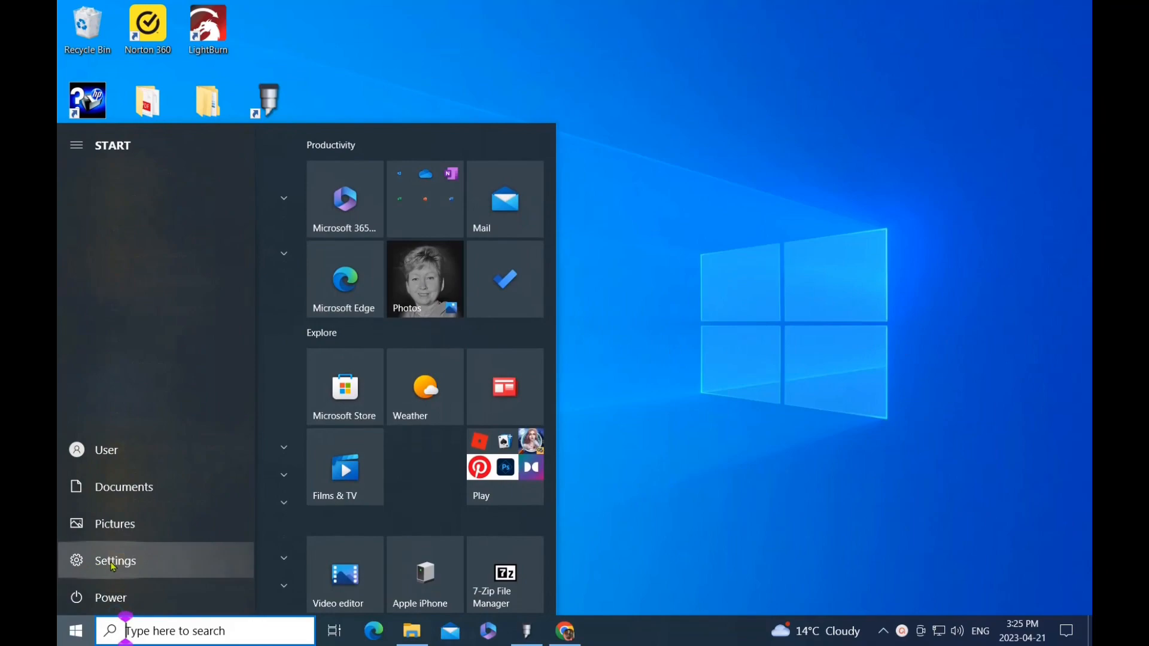
pyautogui.click(114, 563)
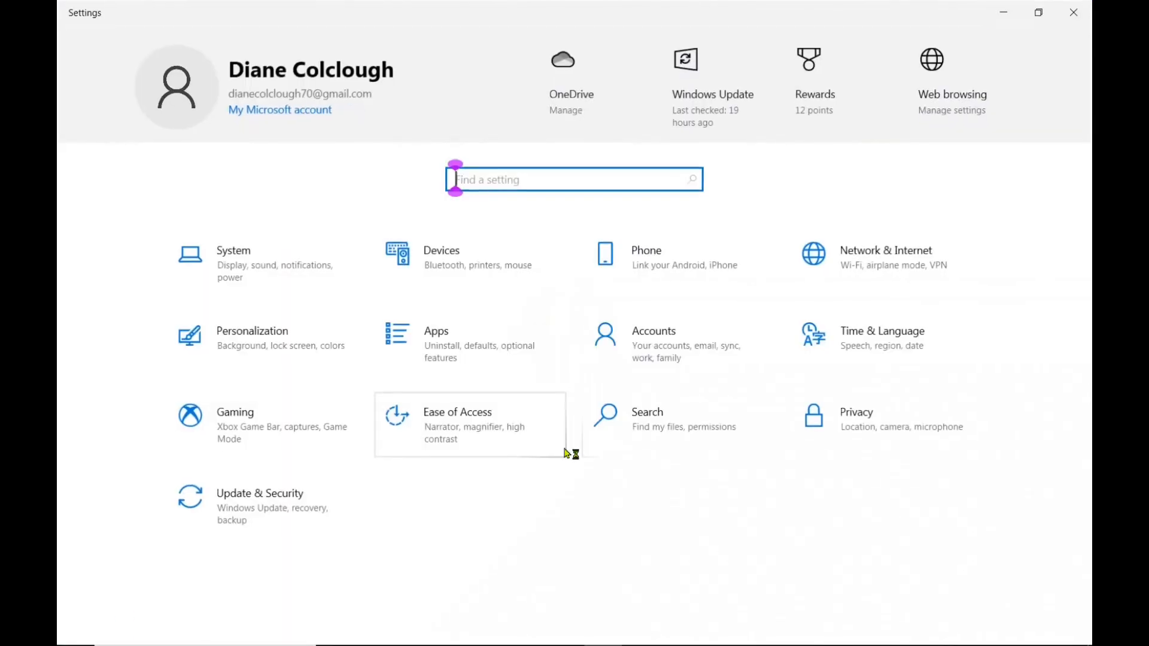
pyautogui.click(235, 257)
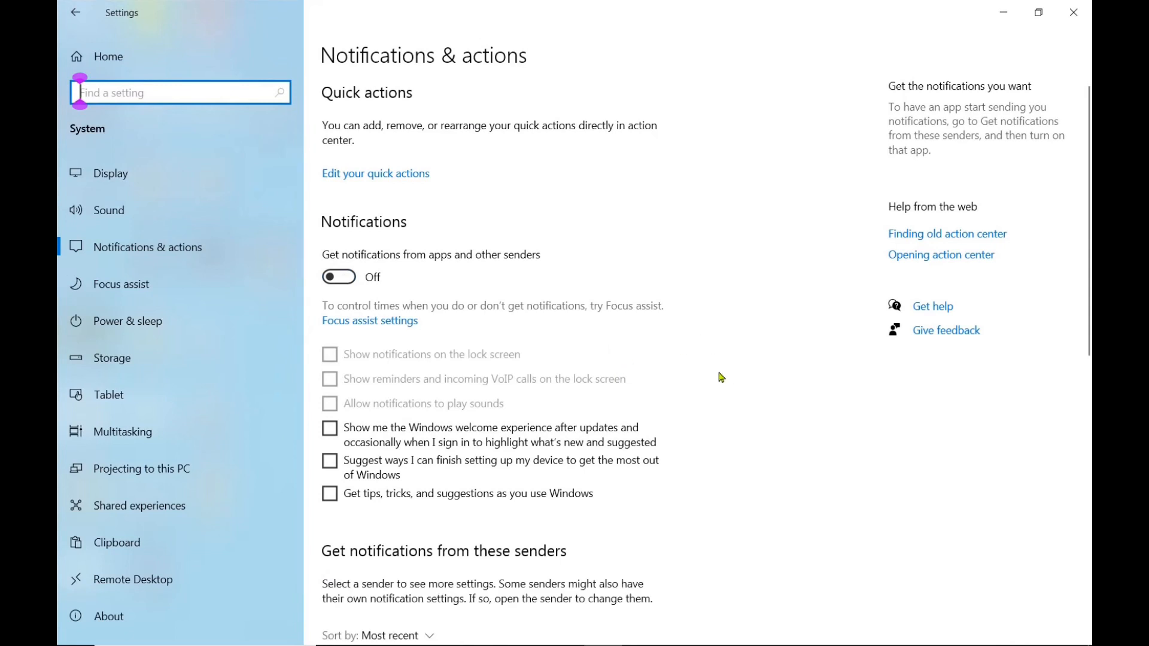
pyautogui.click(122, 178)
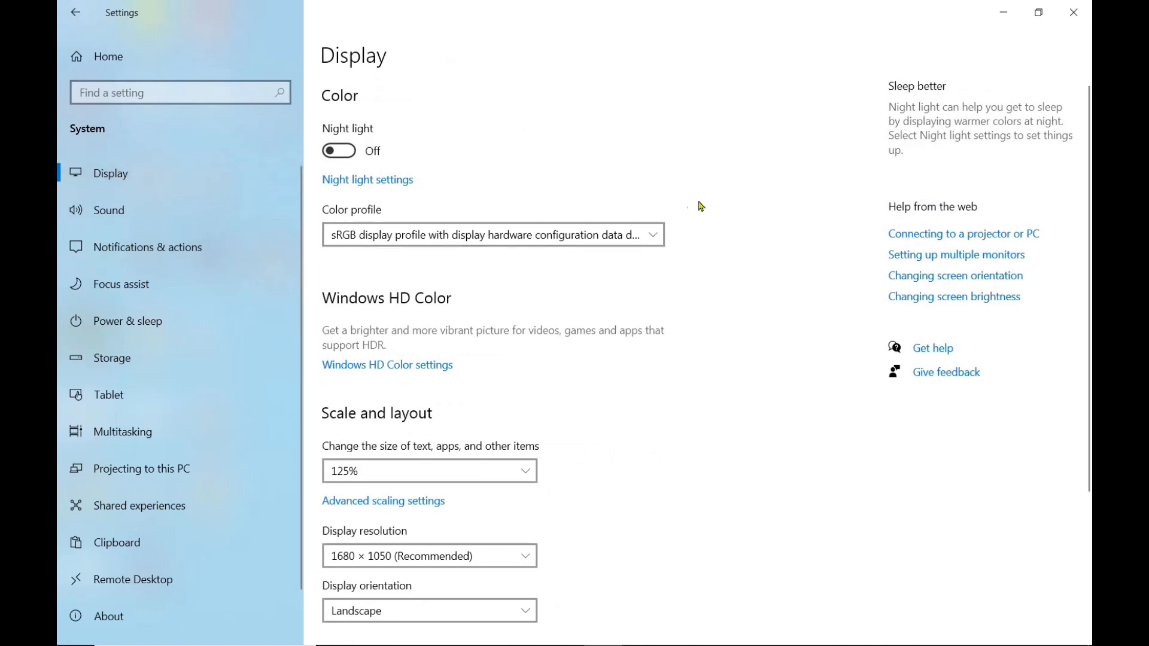
# Open the online help on changing screen brightness and the Windows action center described there
pyautogui.click(982, 297)
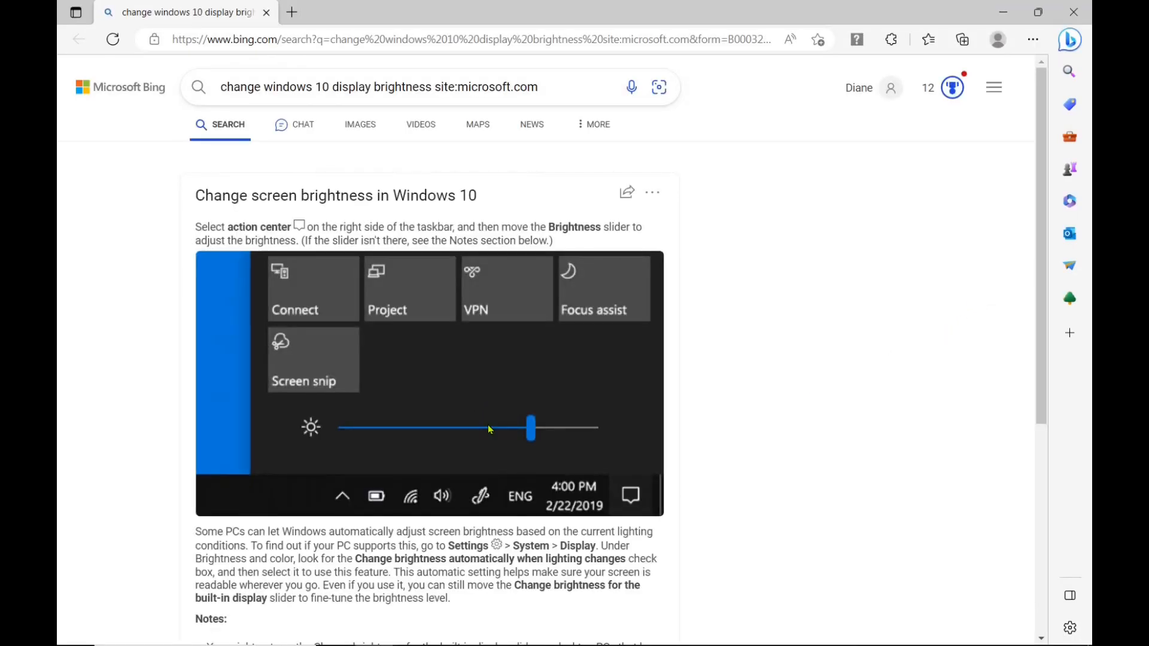
pyautogui.moveTo(952, 644)
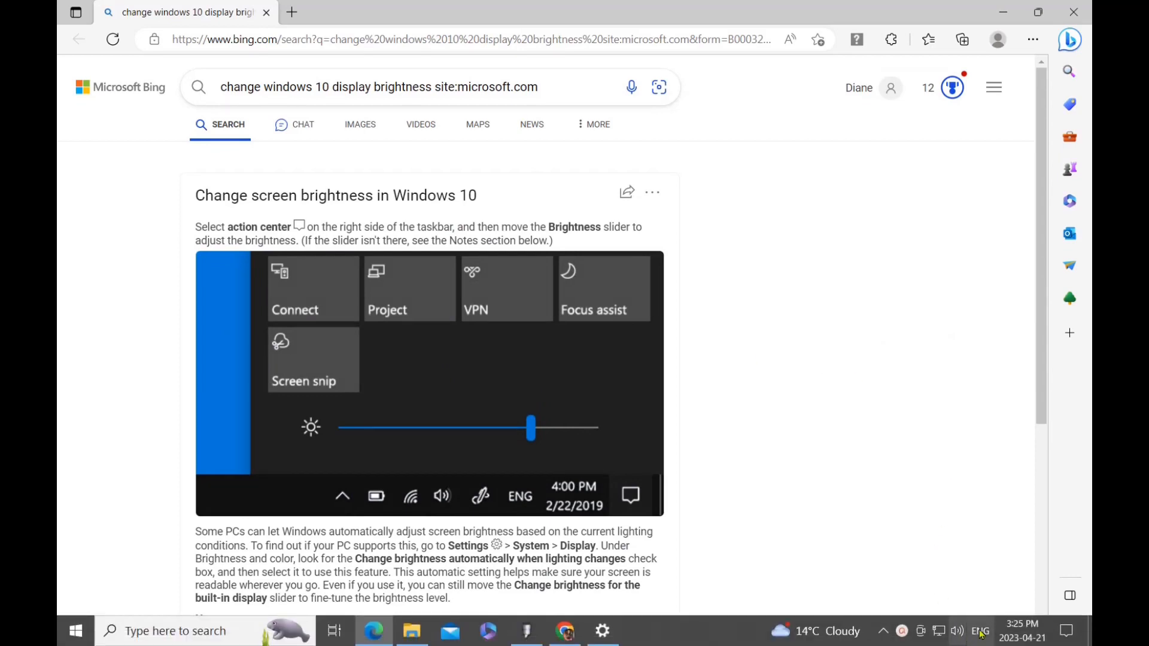
pyautogui.click(1069, 633)
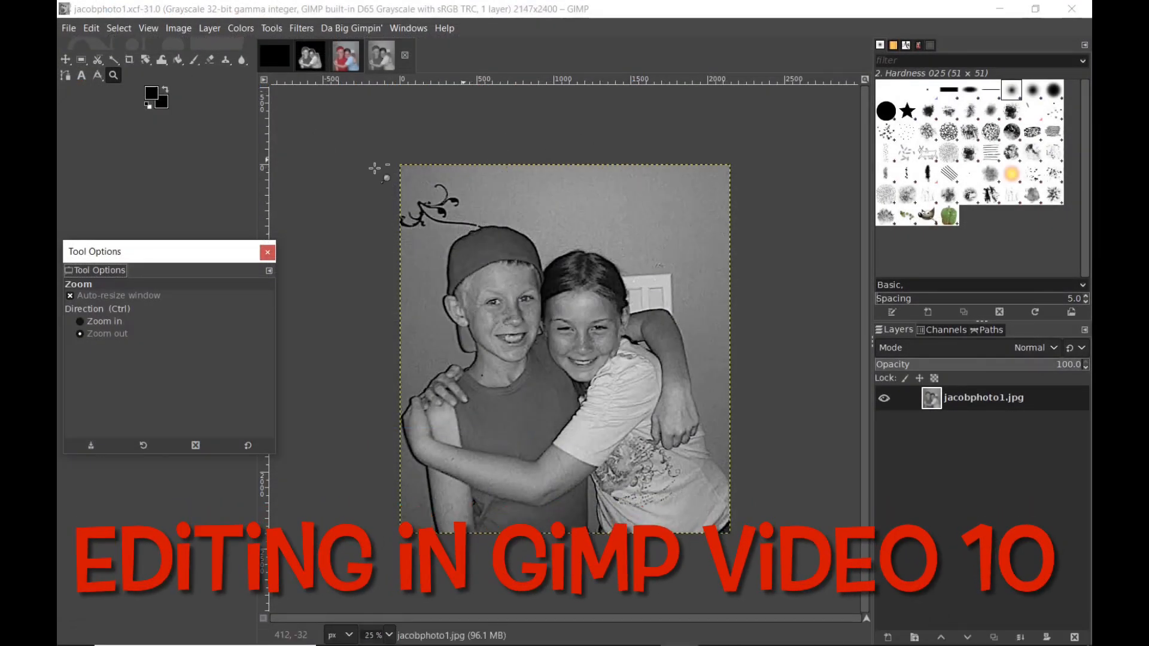
# Open jacobphoto1.jpg from the Users > User > Downloads folder and convert it to the GIMP built-in sRGB color profile
pyautogui.click(68, 29)
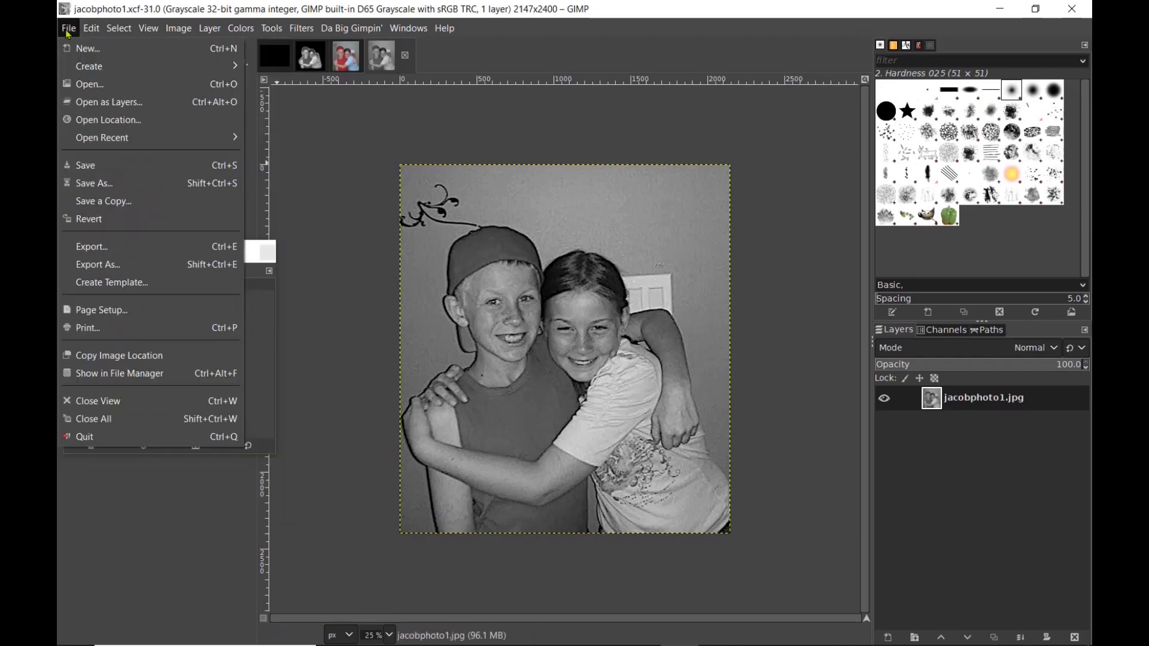
pyautogui.click(96, 84)
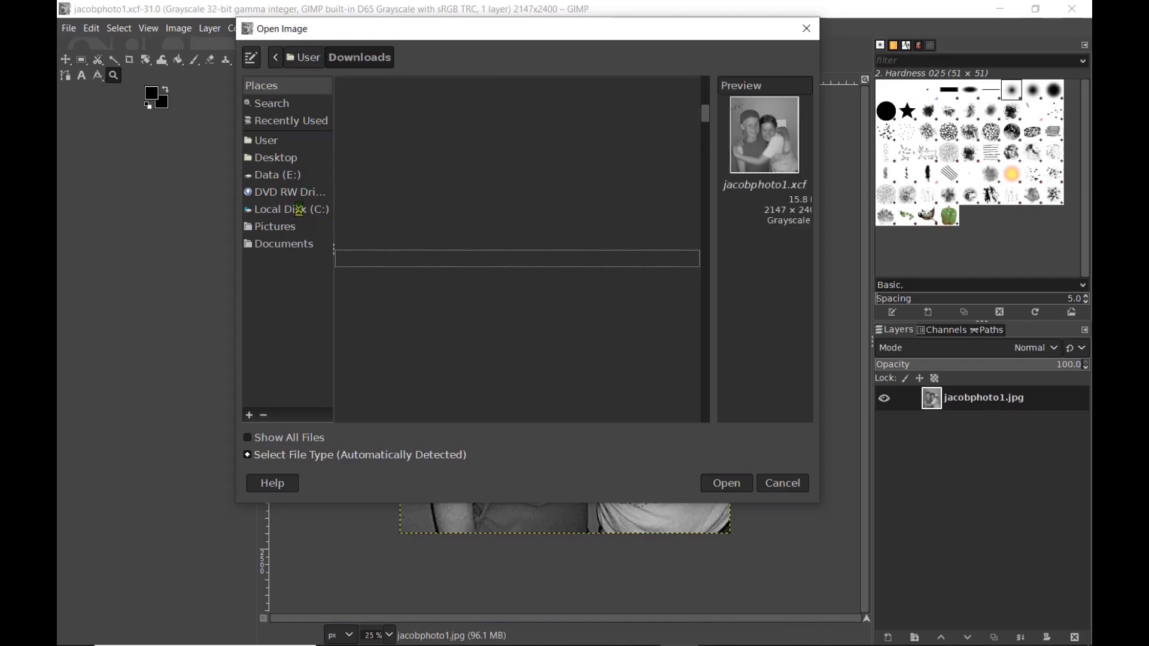
pyautogui.click(313, 209)
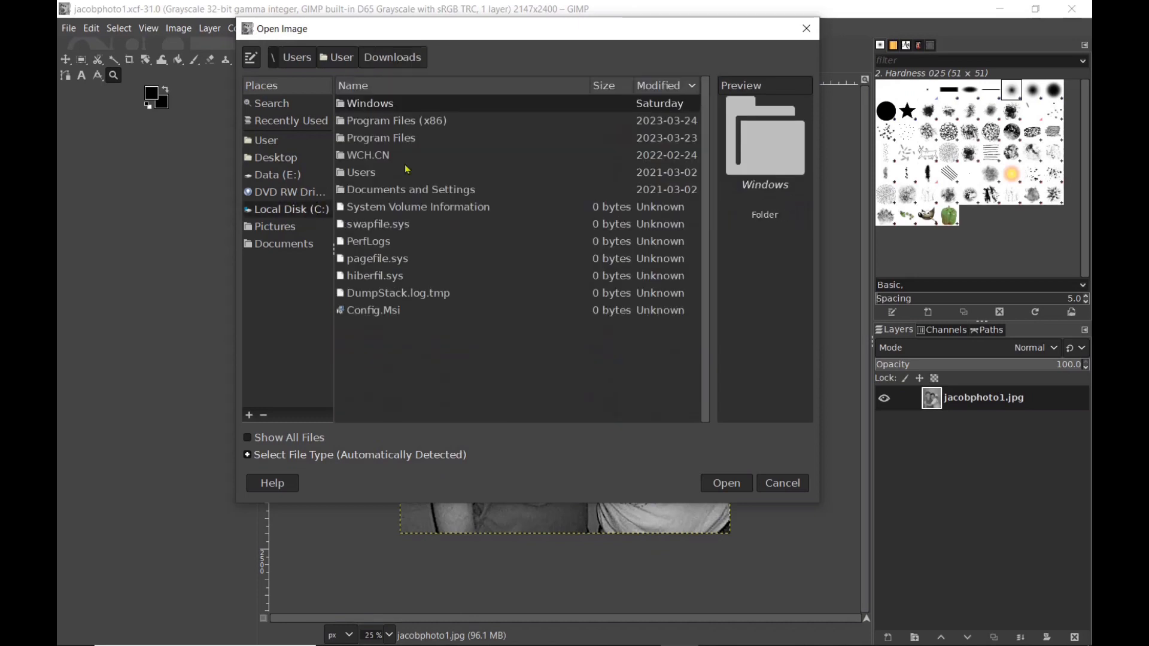
pyautogui.doubleClick(378, 173)
pyautogui.doubleClick(375, 108)
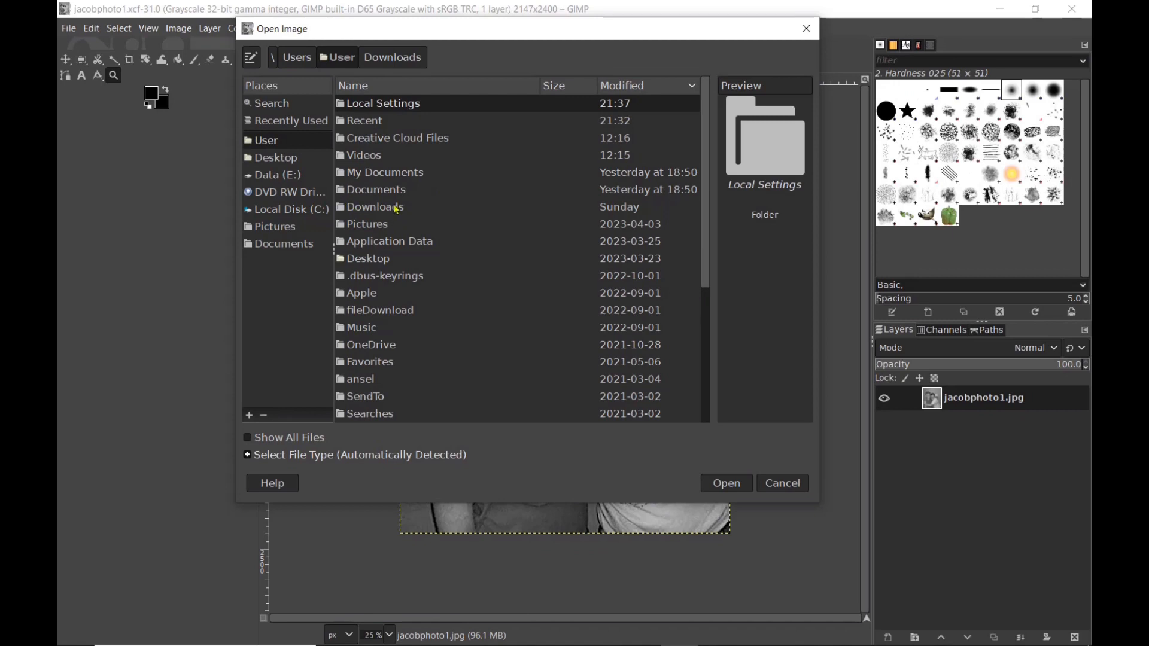
pyautogui.doubleClick(397, 208)
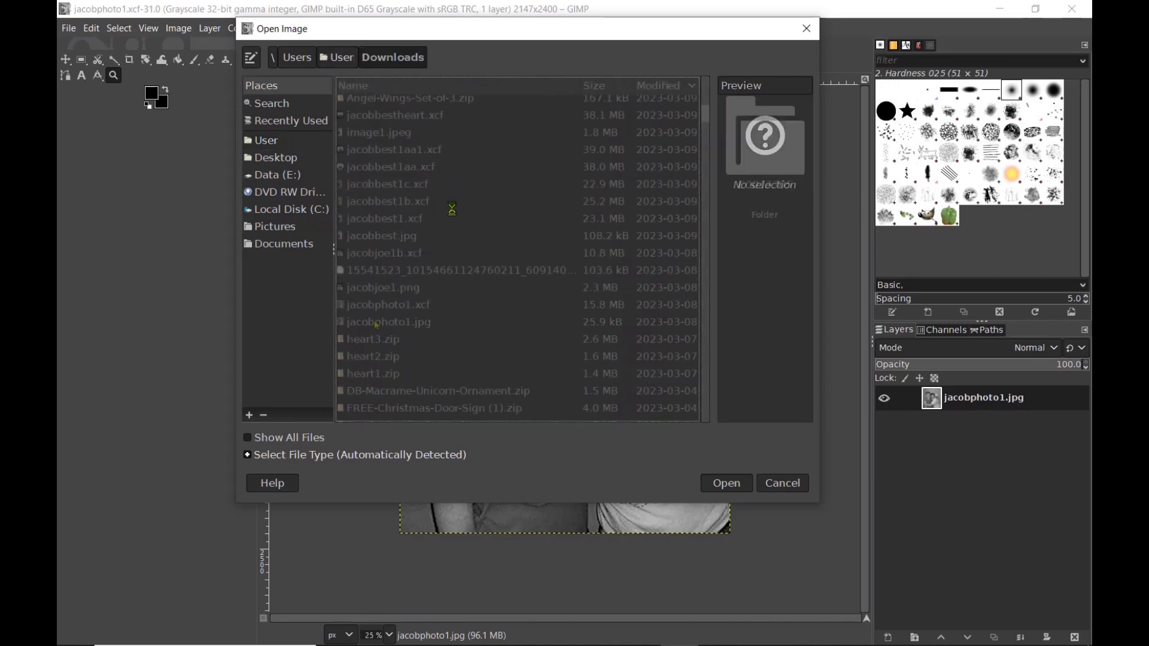
pyautogui.click(377, 323)
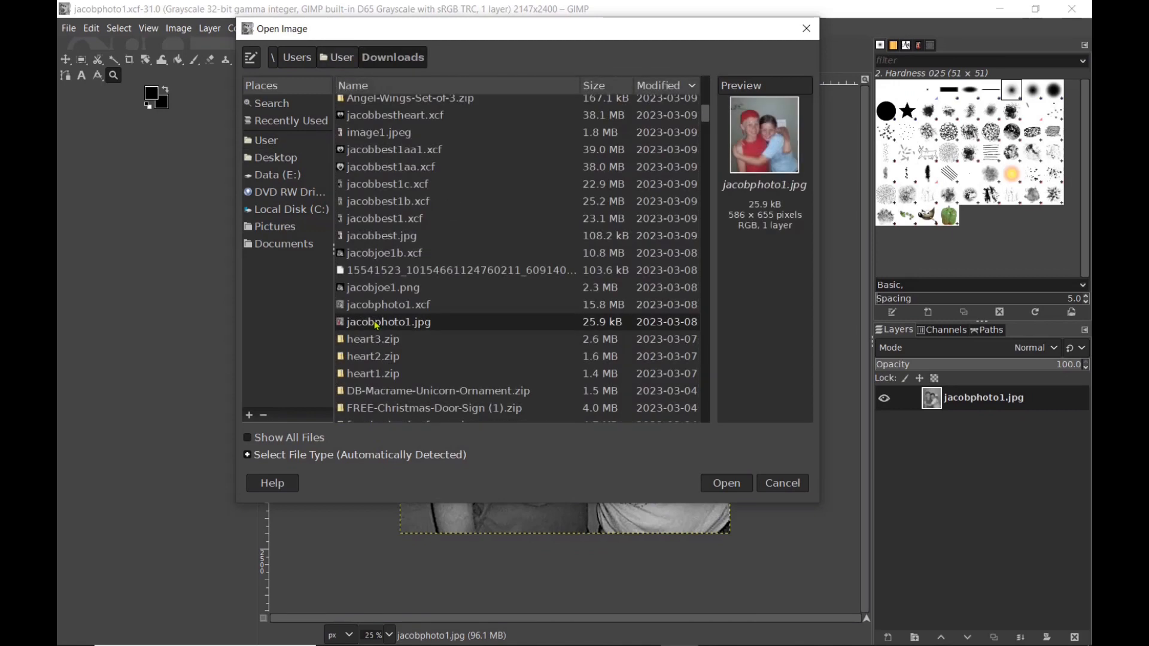
pyautogui.click(727, 483)
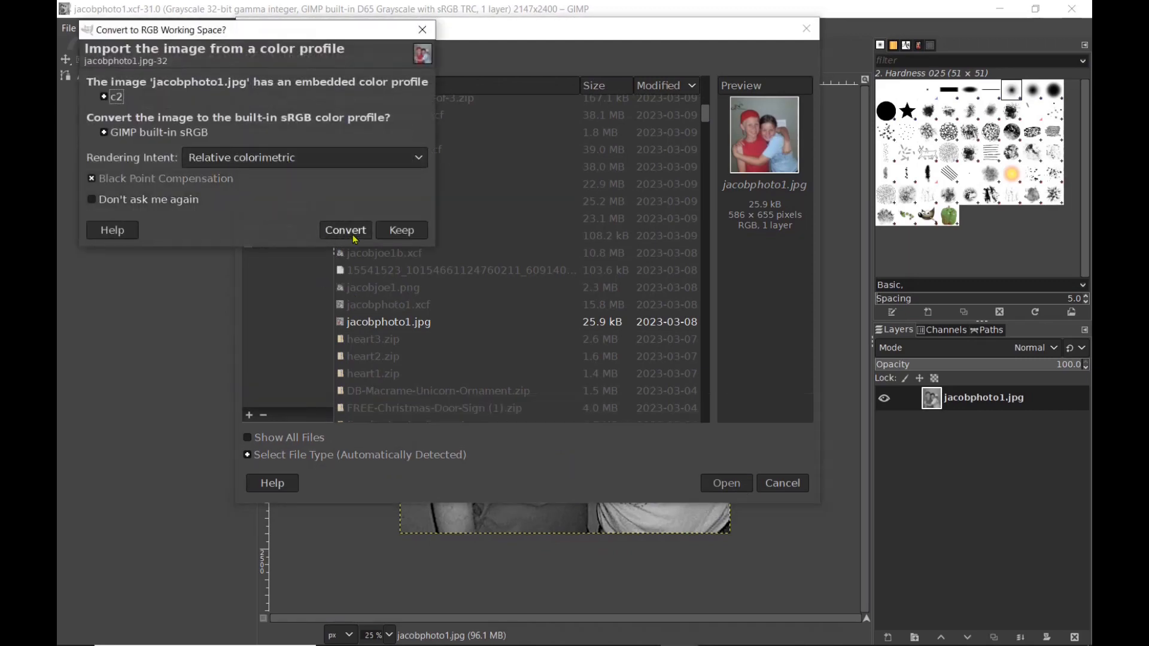
pyautogui.click(347, 233)
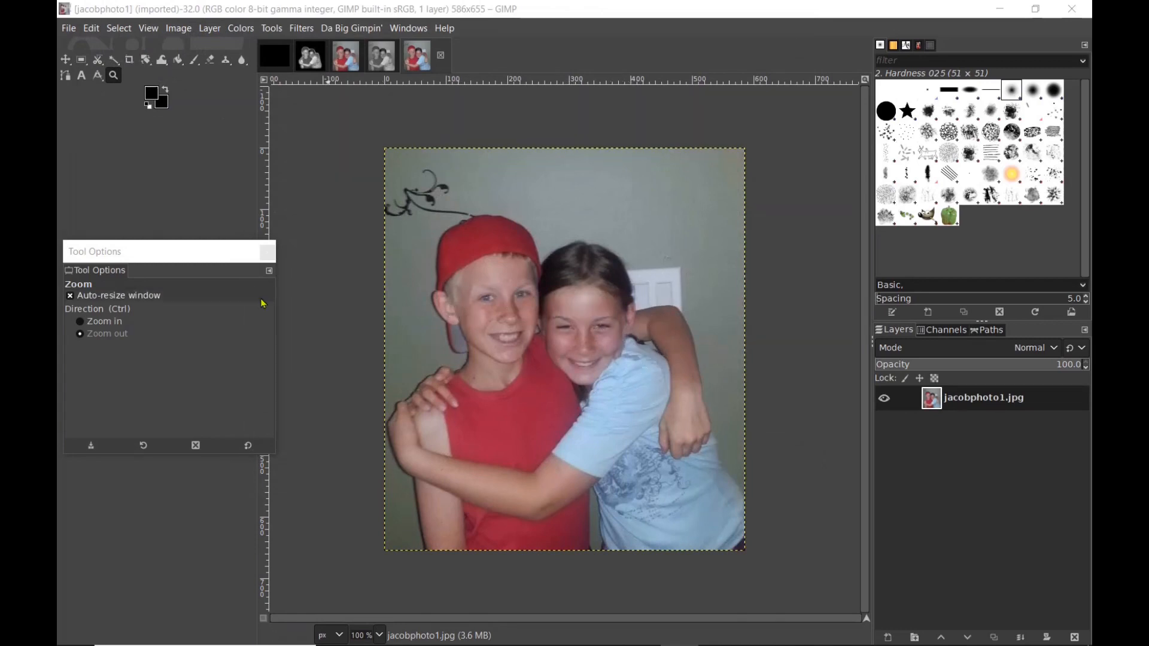
# Scale the photo to a width of 7 inches, keeping its proportions
pyautogui.click(178, 28)
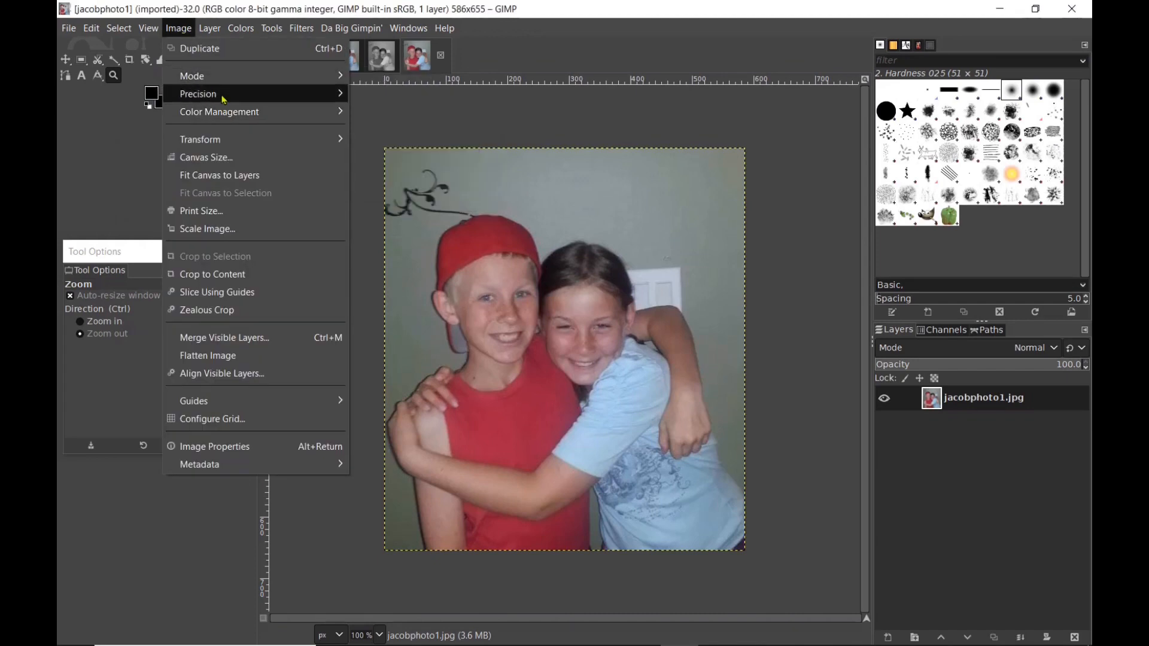
pyautogui.moveTo(226, 122)
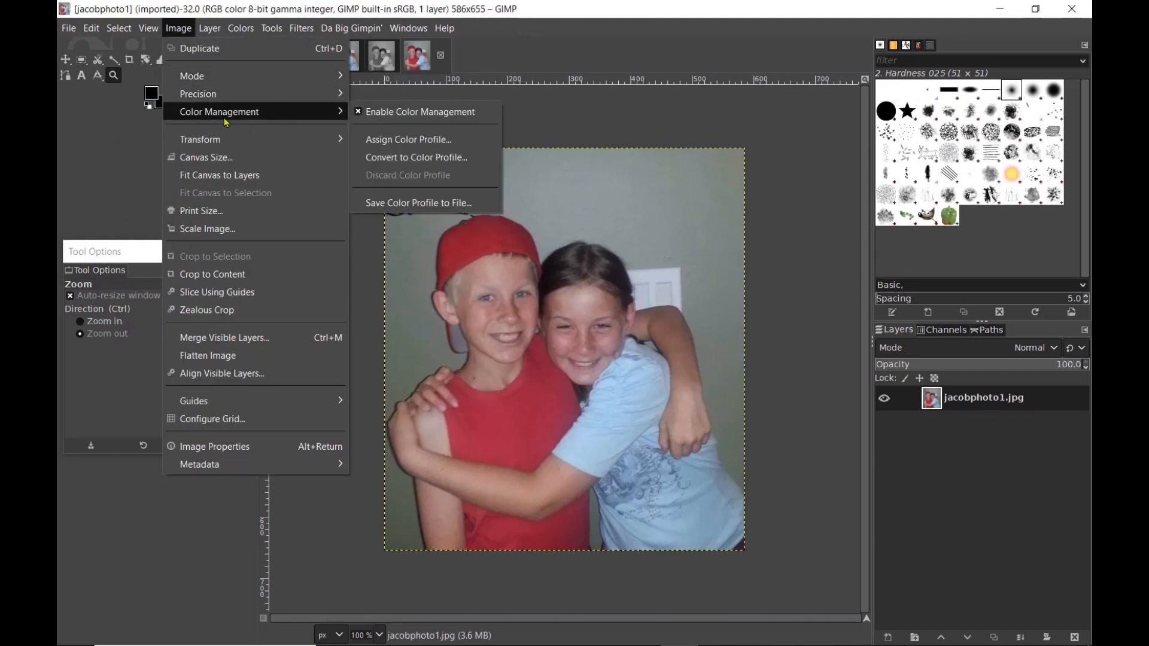
pyautogui.click(238, 232)
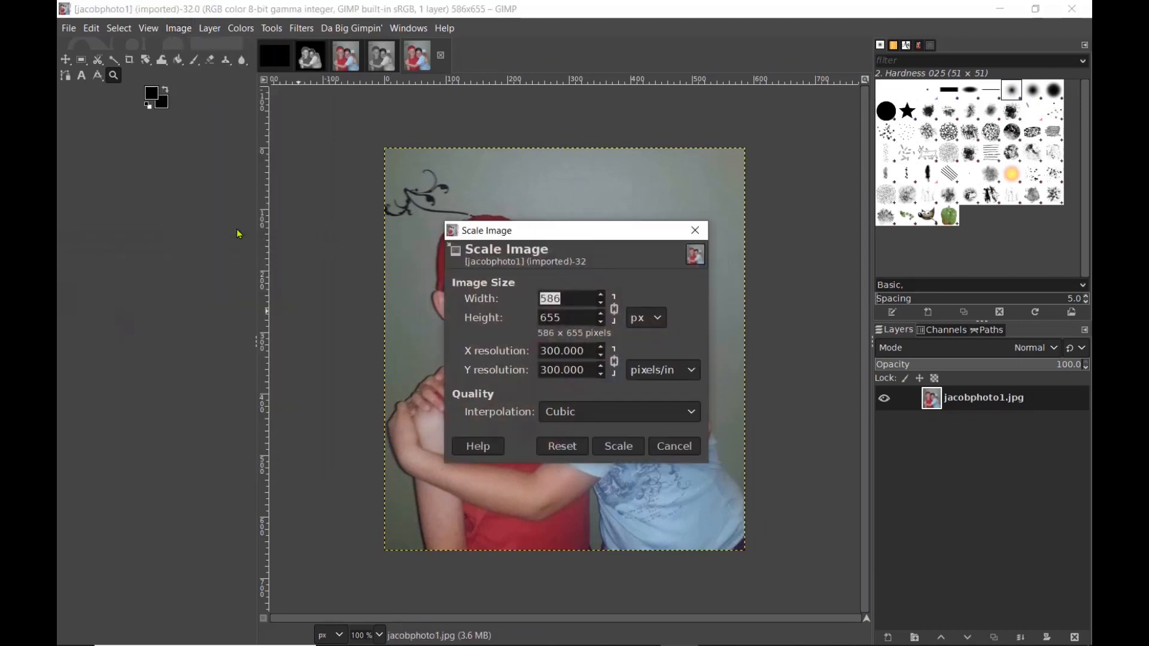
pyautogui.click(659, 318)
pyautogui.click(644, 376)
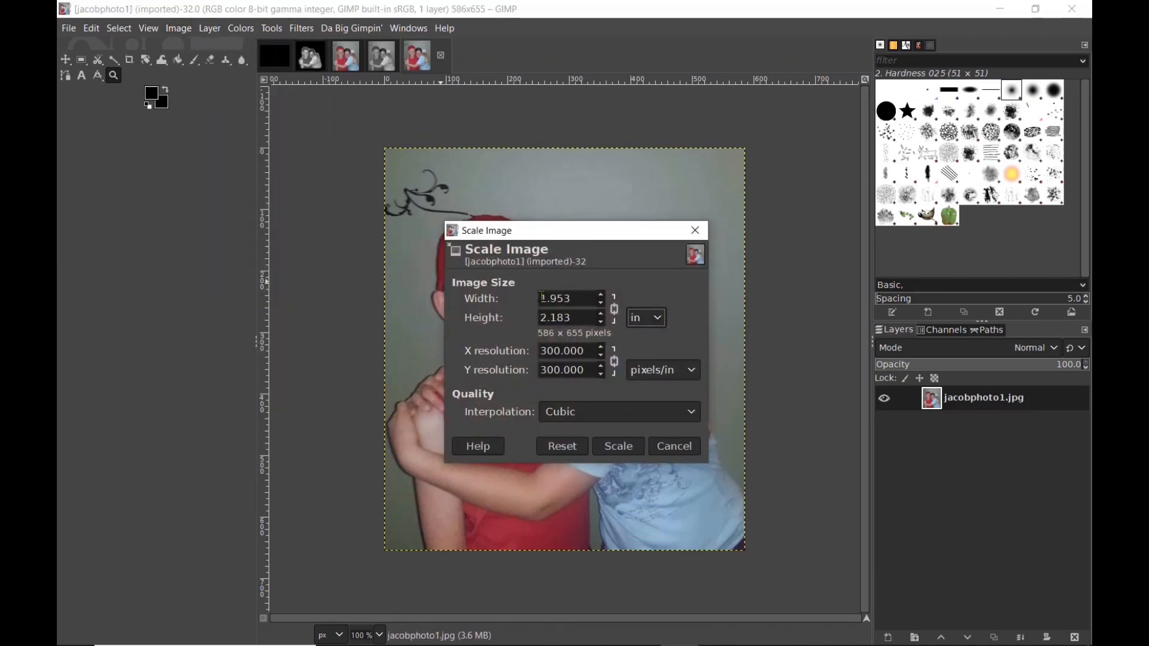
pyautogui.moveTo(543, 298); pyautogui.dragTo(612, 300)
pyautogui.write('7')
pyautogui.press('Tab')
pyautogui.click(617, 447)
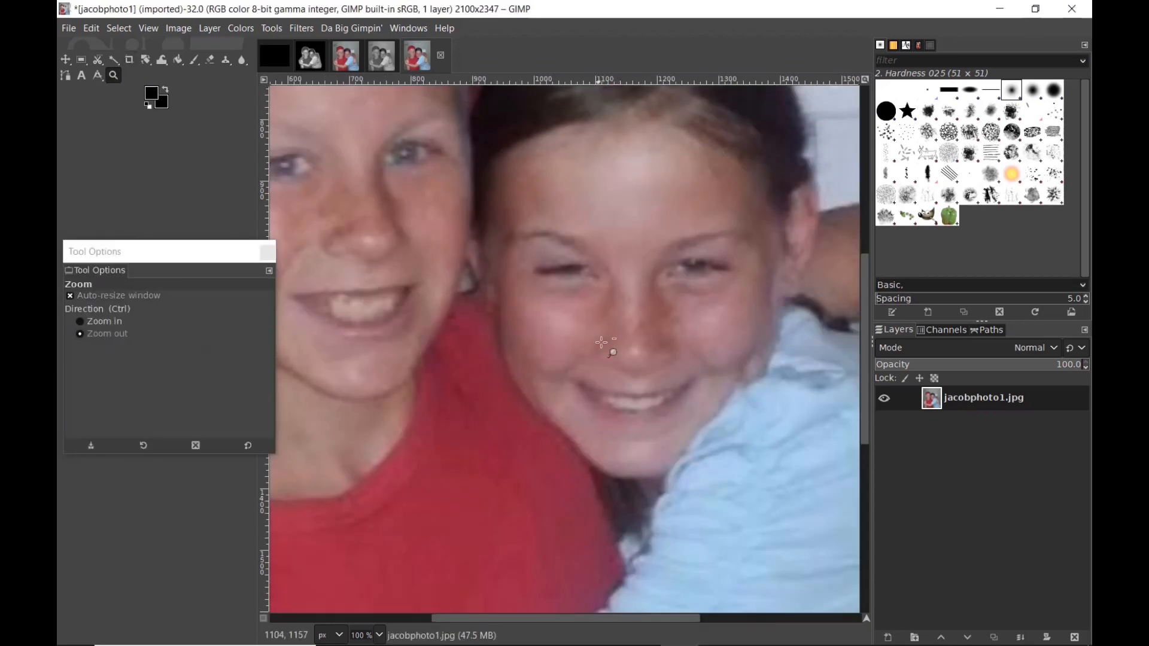
# Convert the scaled color photo to Grayscale mode
pyautogui.click(549, 323)
pyautogui.click(551, 324)
pyautogui.click(559, 329)
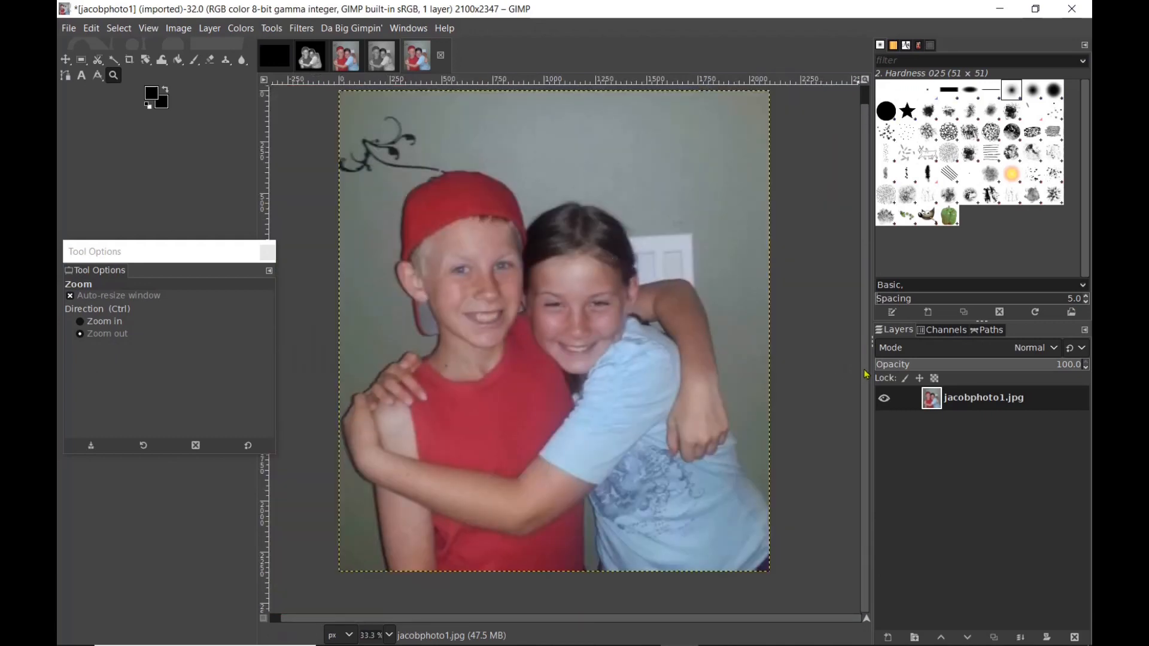
pyautogui.moveTo(866, 371); pyautogui.dragTo(865, 358)
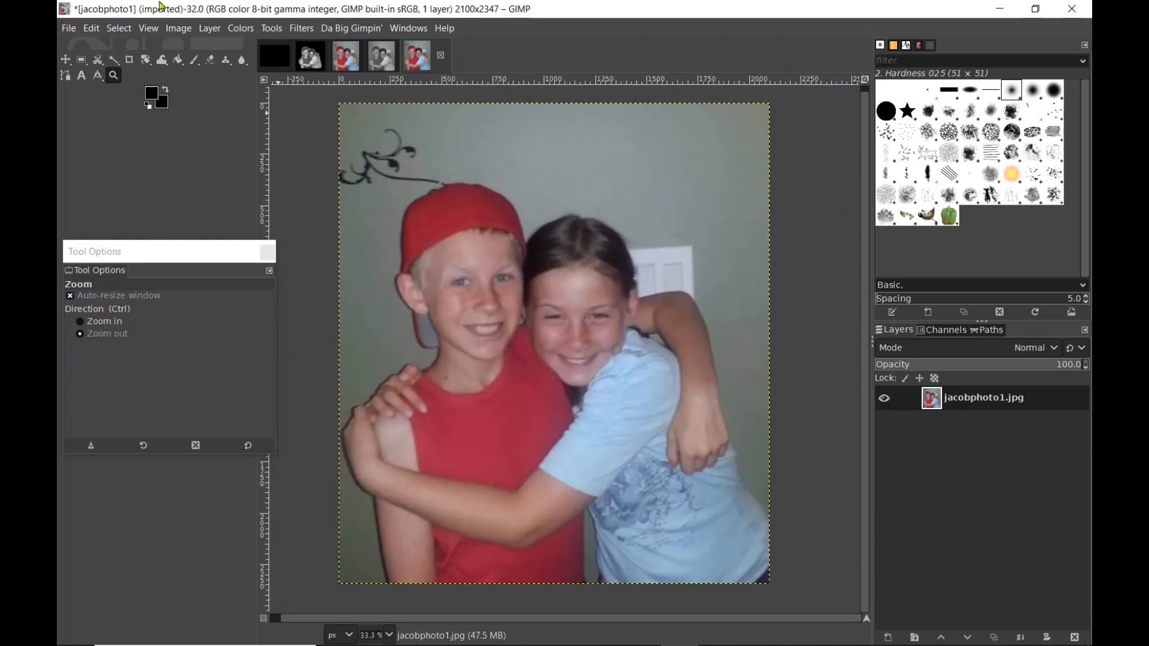
pyautogui.click(178, 30)
pyautogui.moveTo(190, 77)
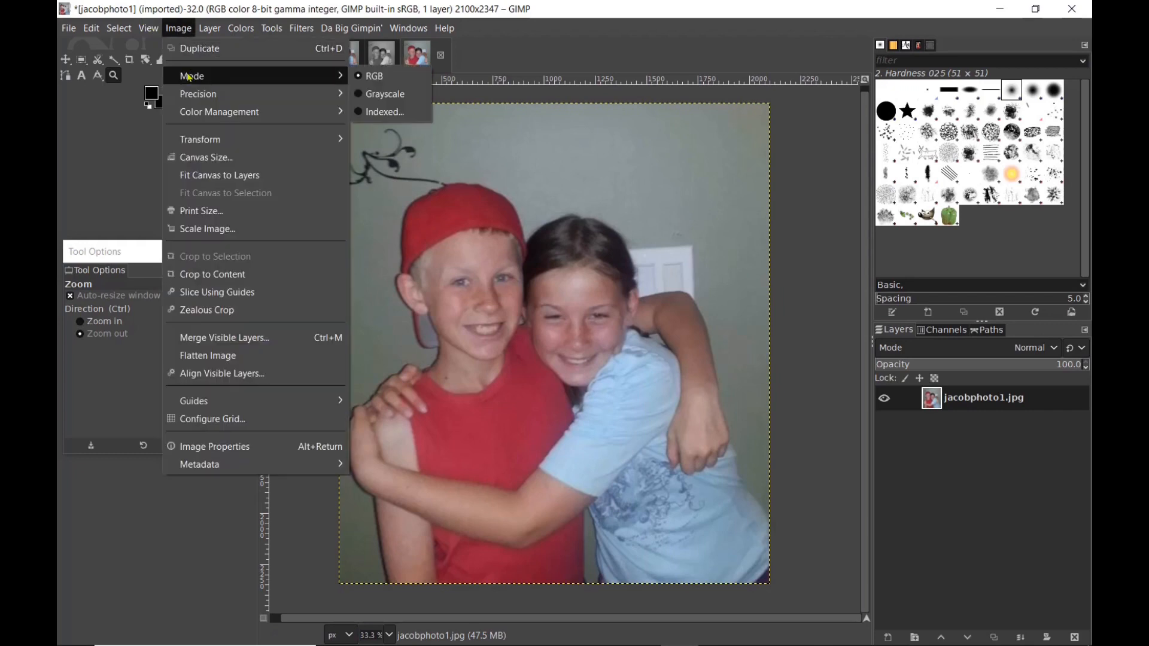
pyautogui.click(383, 94)
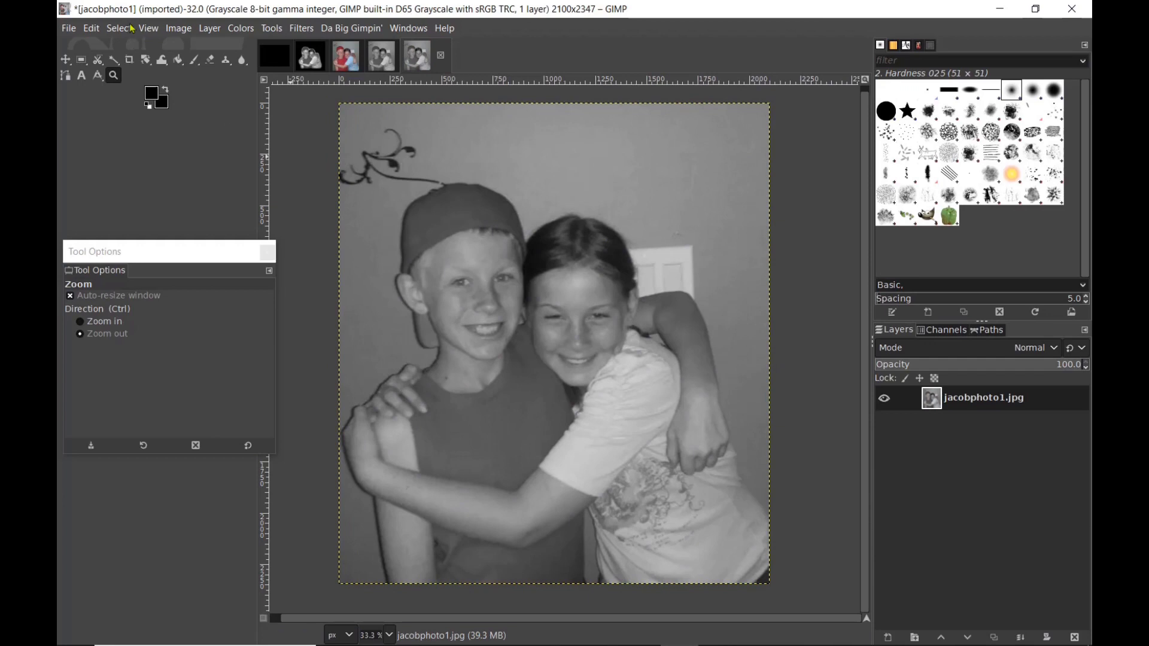
# Convert the photo's precision to 16-bit integer with perceptual gamma (sRGB)
pyautogui.click(185, 31)
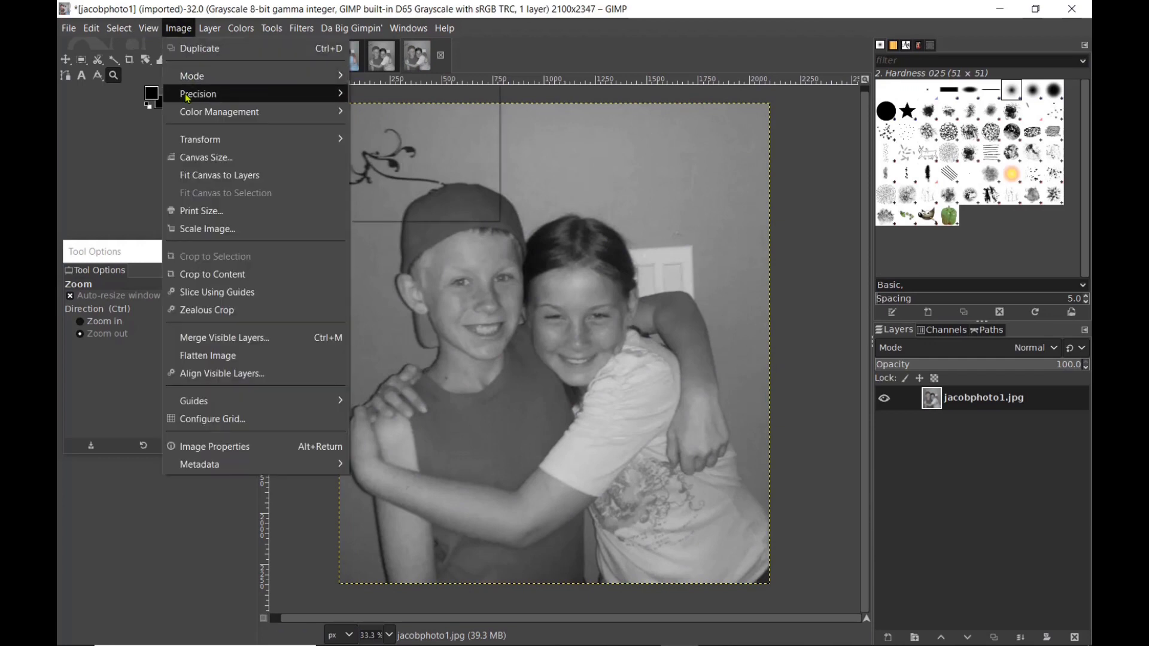
pyautogui.moveTo(288, 97)
pyautogui.click(392, 112)
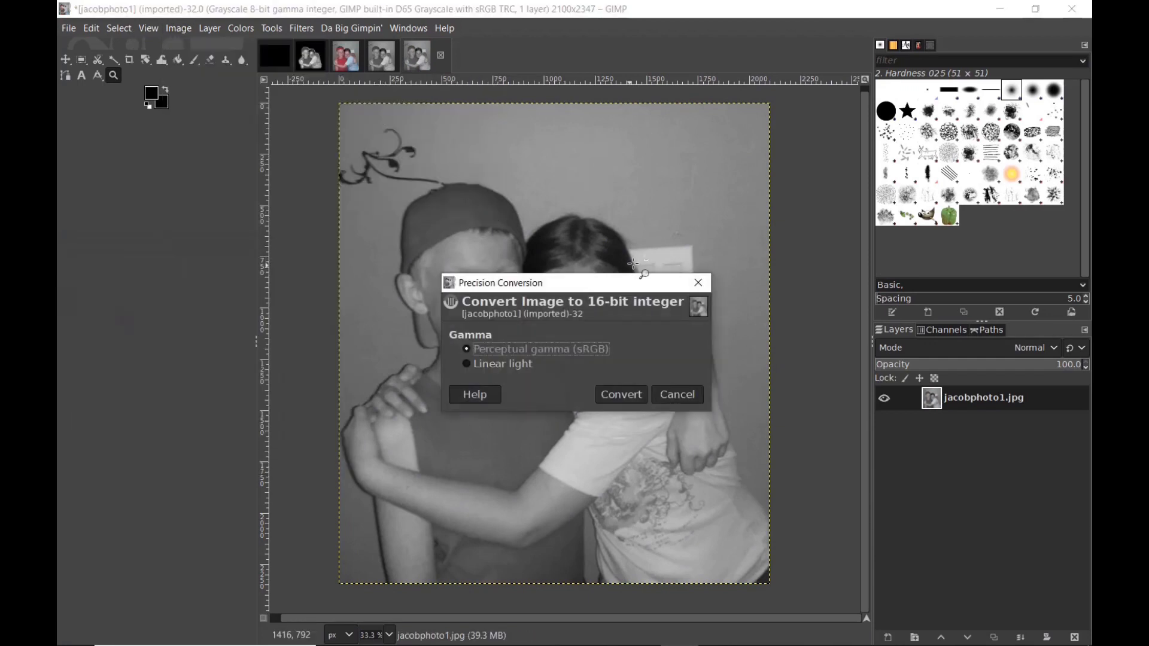
pyautogui.click(628, 397)
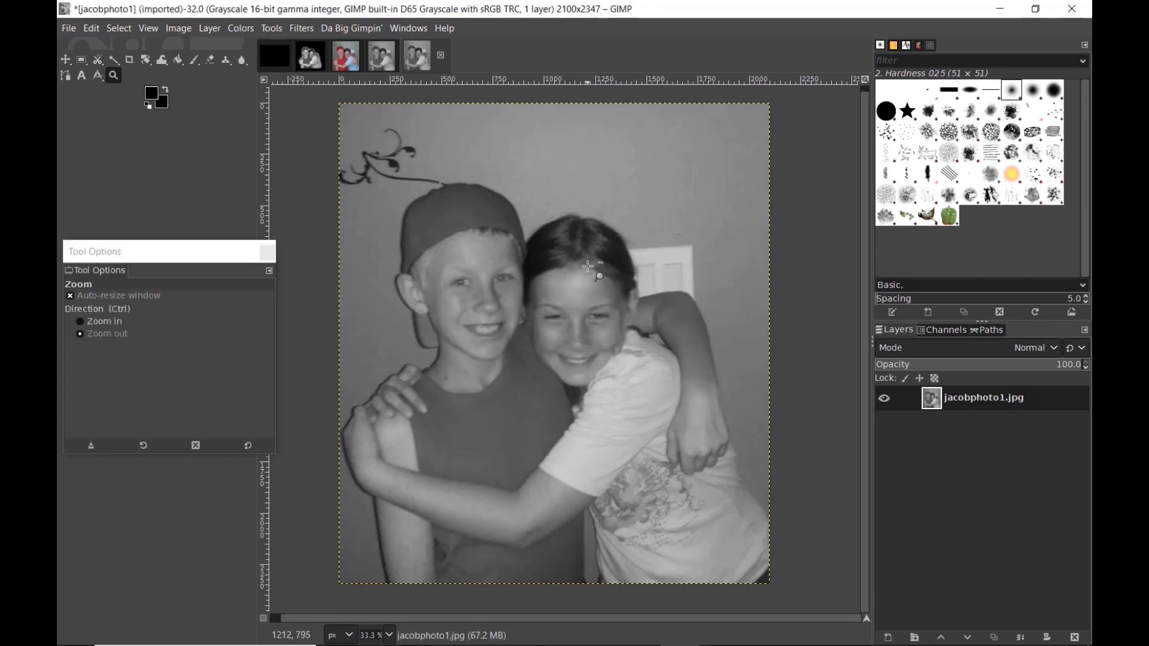
# Sharpen the photo using Unsharp Mask with a radius of 3.185 and an amount of 1.228
pyautogui.click(301, 28)
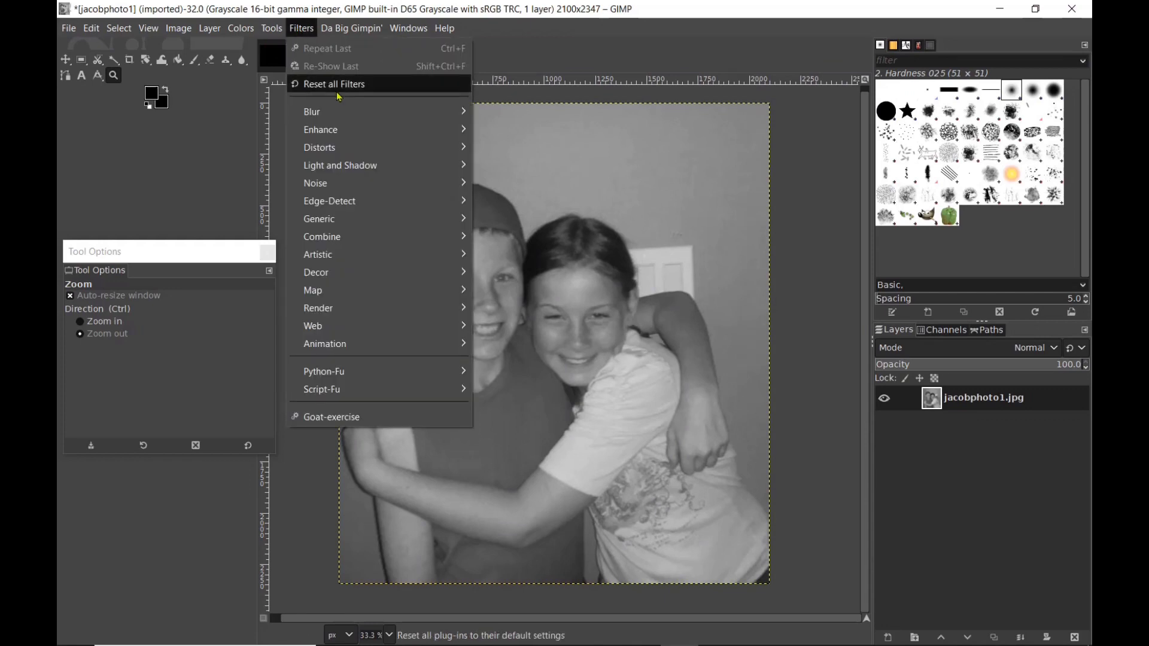
pyautogui.moveTo(324, 138)
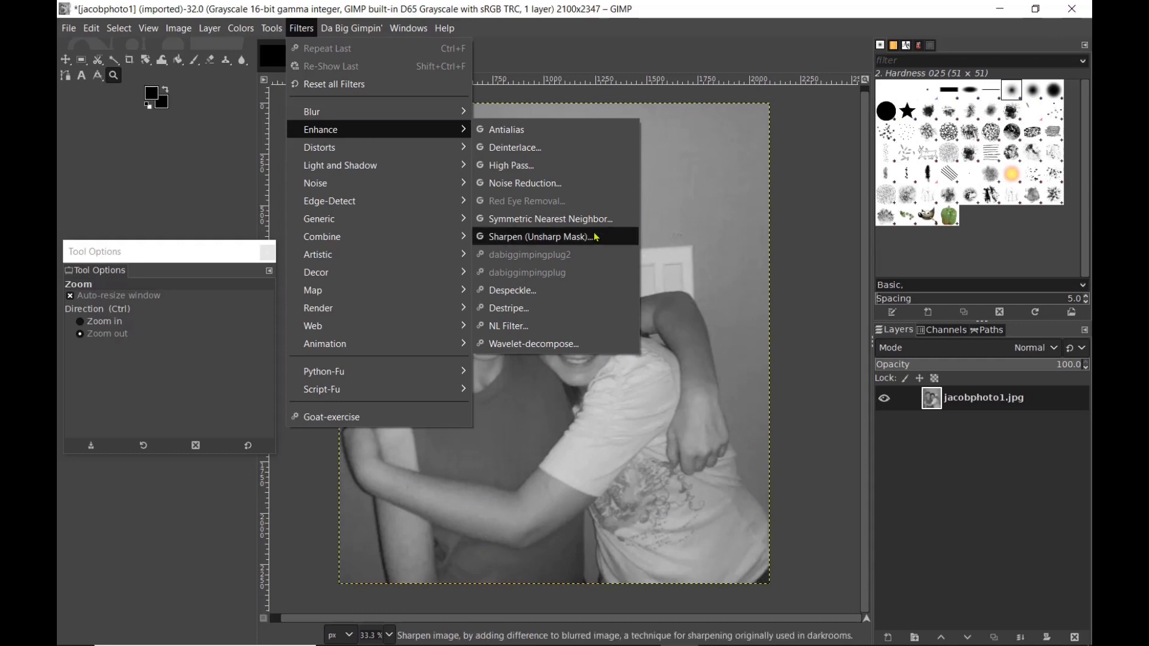
pyautogui.click(559, 240)
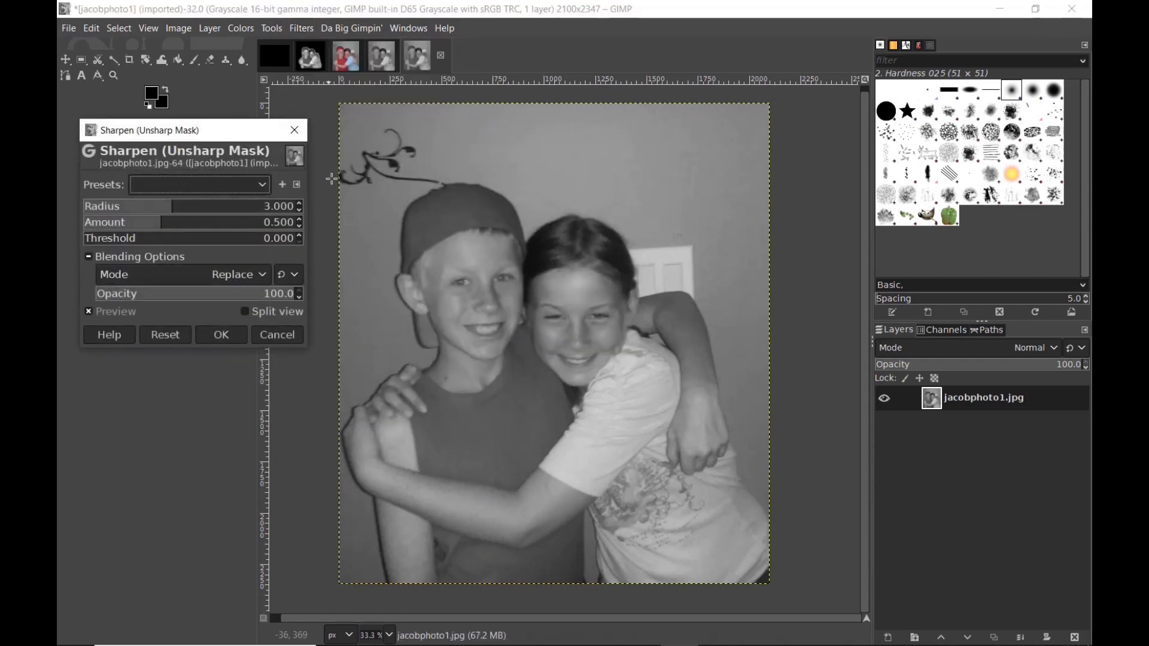
pyautogui.click(170, 208)
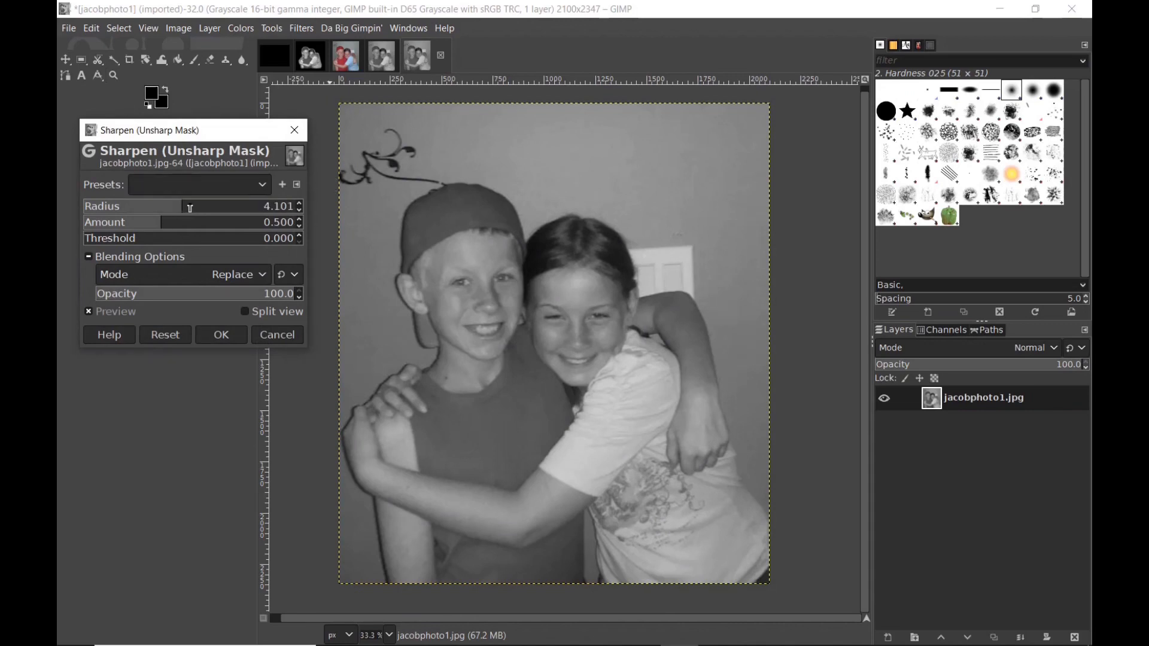
pyautogui.moveTo(191, 208); pyautogui.dragTo(193, 208)
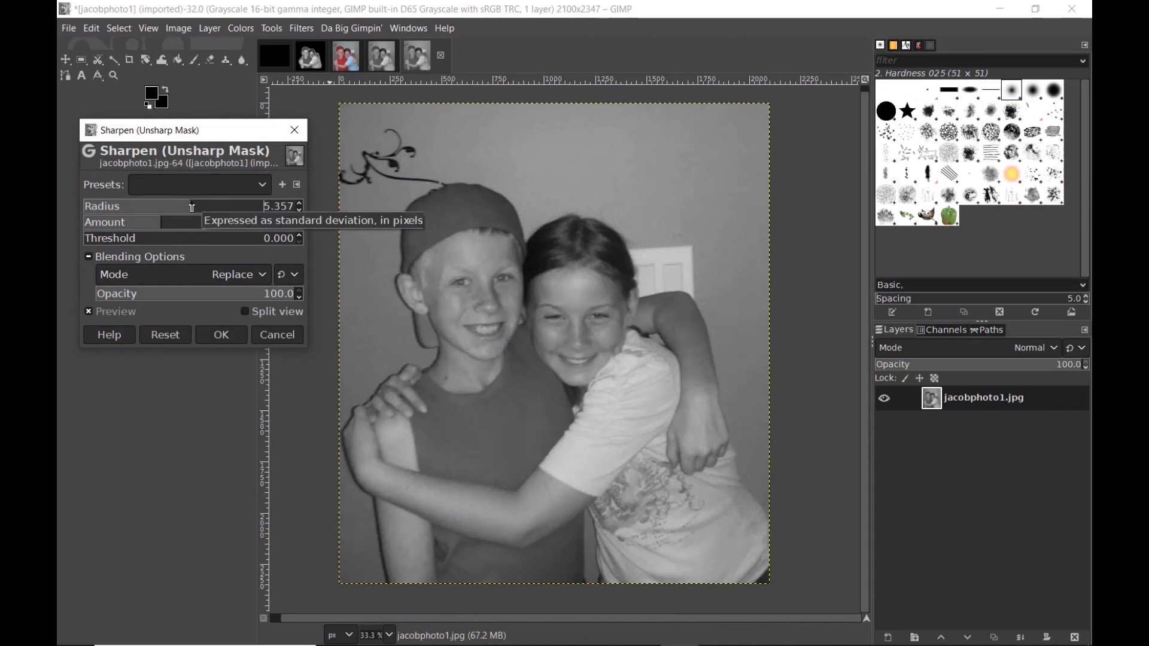
pyautogui.moveTo(161, 224); pyautogui.dragTo(219, 222)
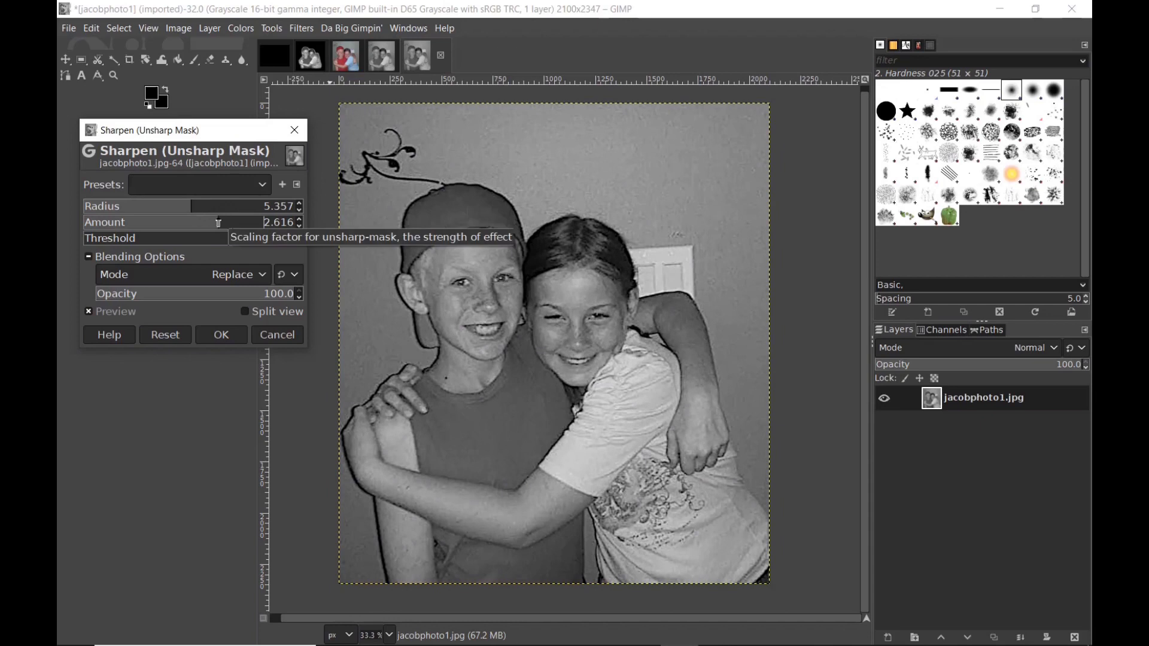
pyautogui.moveTo(219, 223); pyautogui.dragTo(176, 206)
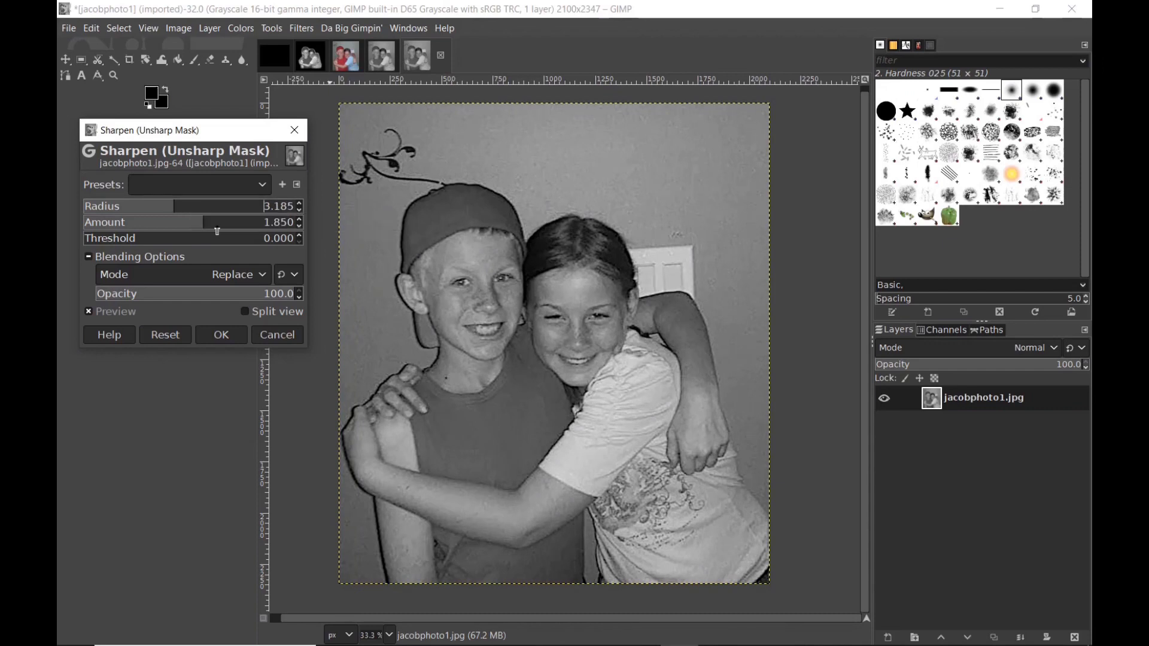
pyautogui.moveTo(201, 223); pyautogui.dragTo(189, 224)
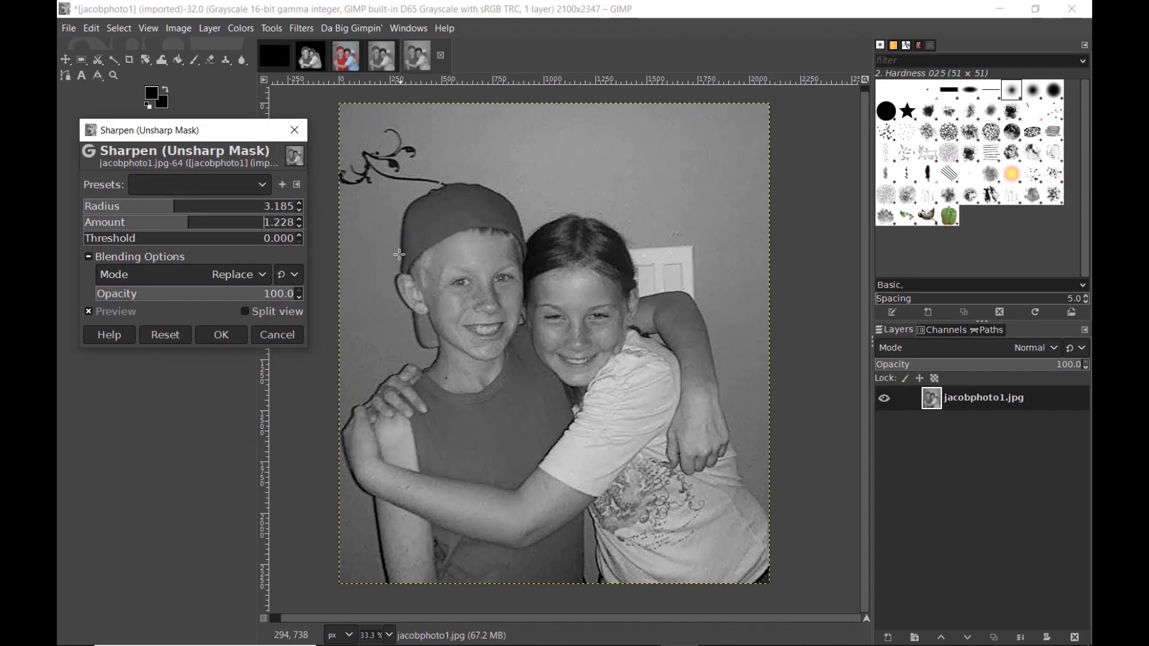
pyautogui.click(221, 334)
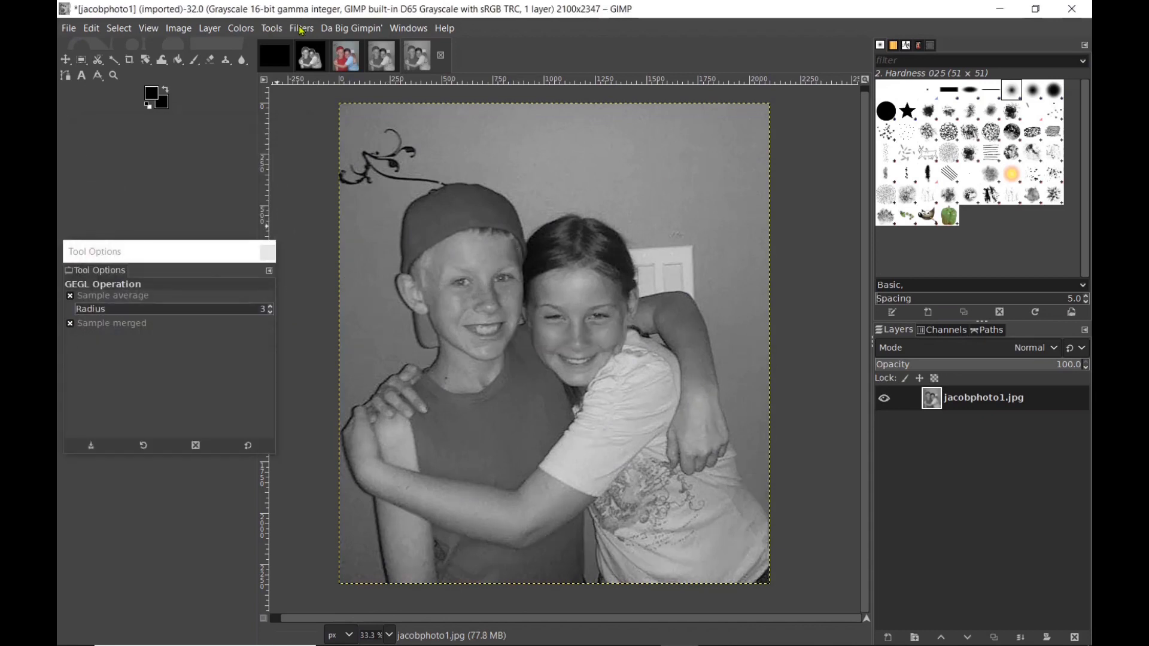
# Adjust the photo's brightness to 0.033 and its contrast to 0.058
pyautogui.click(240, 29)
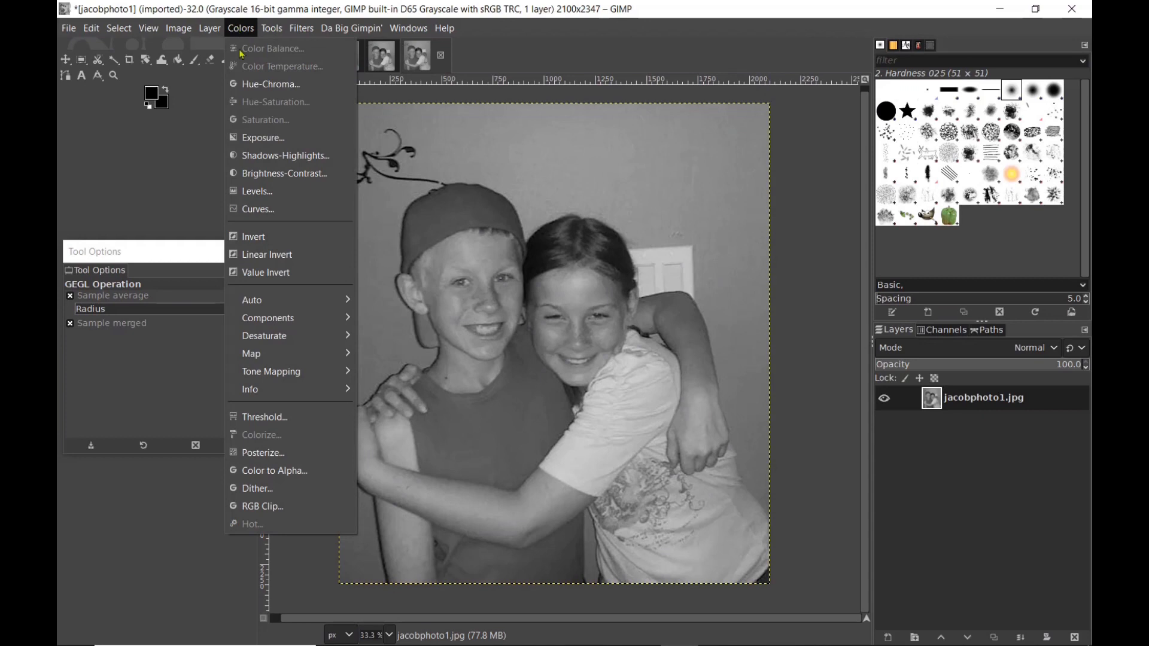
pyautogui.click(272, 175)
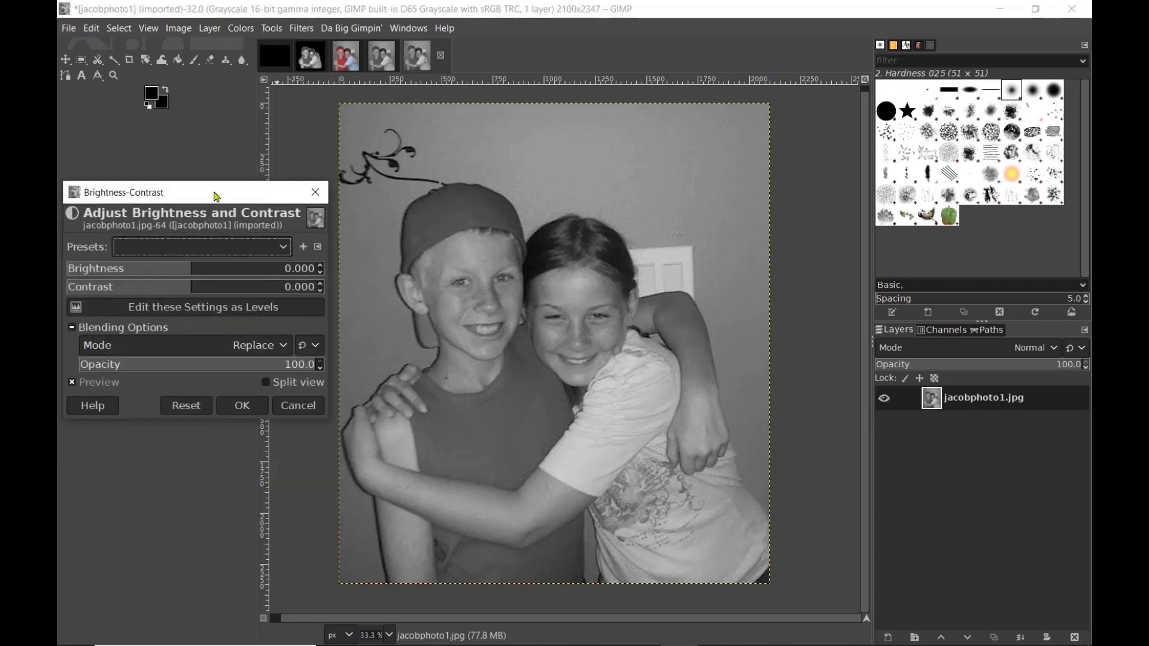
pyautogui.click(190, 269)
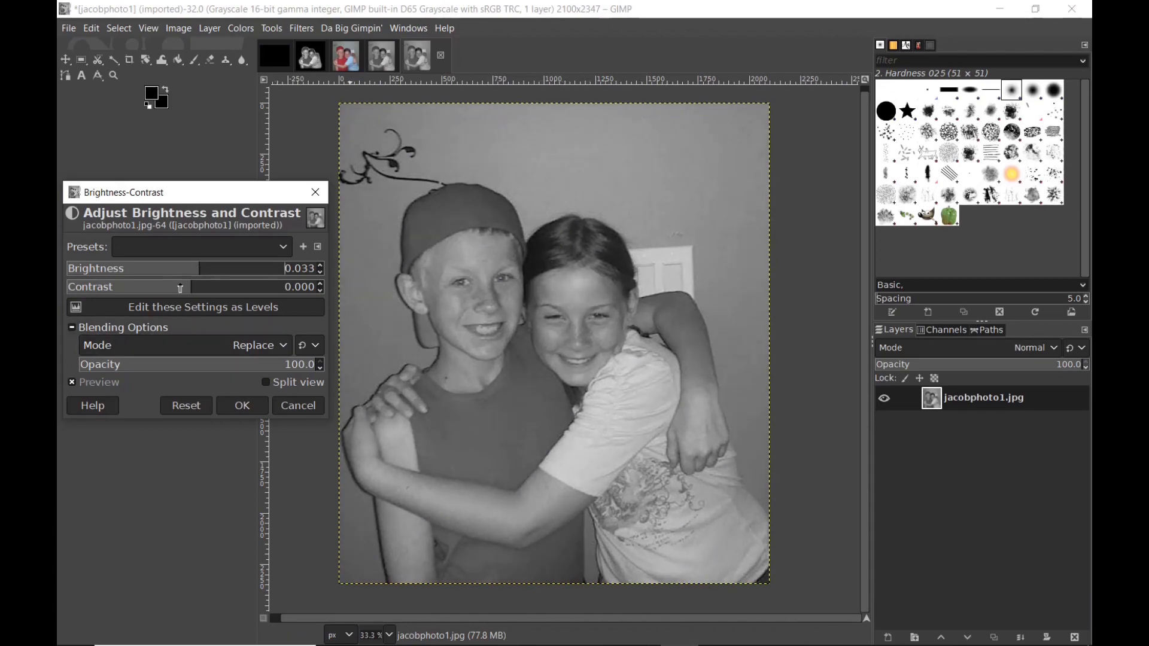
pyautogui.moveTo(196, 288); pyautogui.dragTo(224, 288)
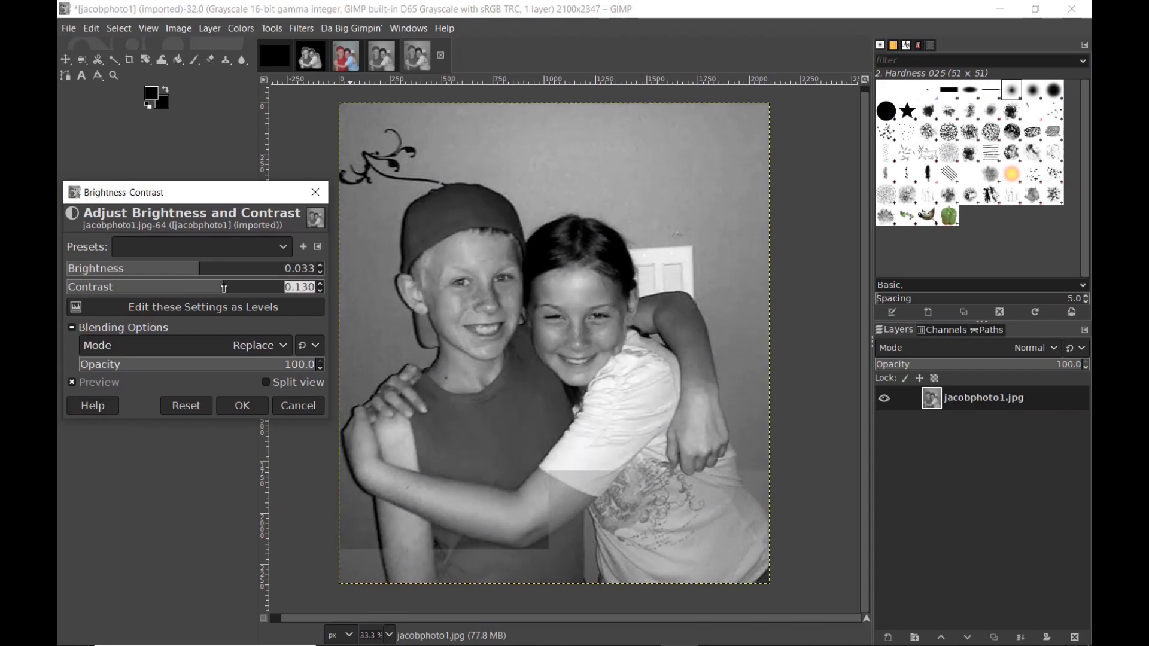
pyautogui.moveTo(224, 288); pyautogui.dragTo(206, 289)
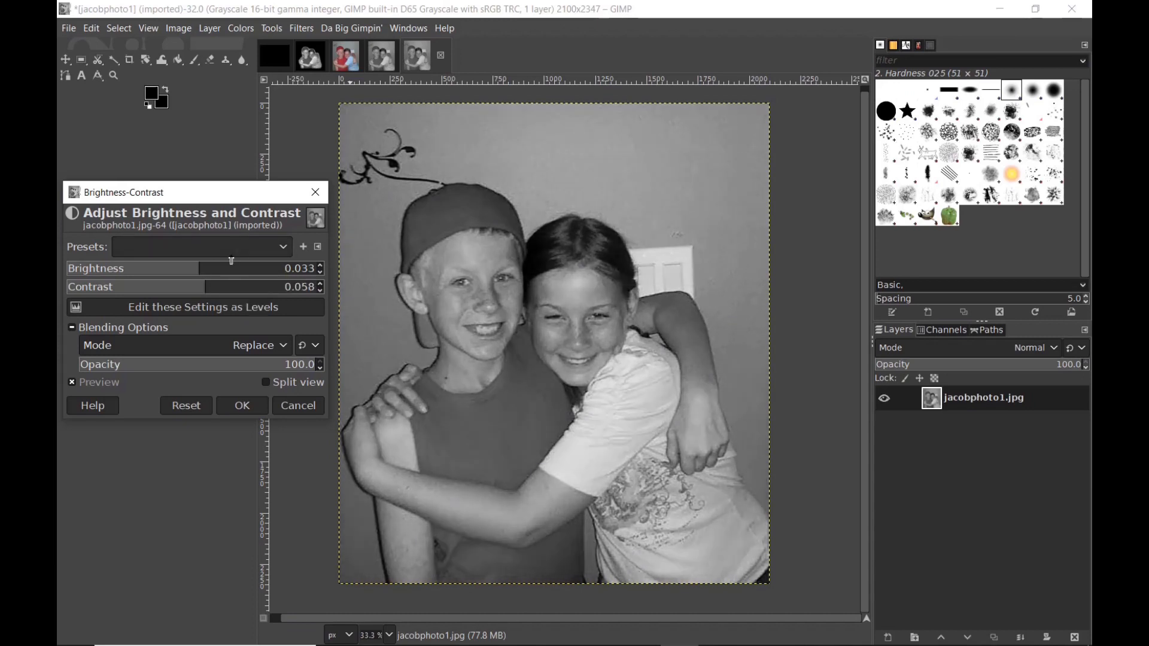
pyautogui.click(243, 407)
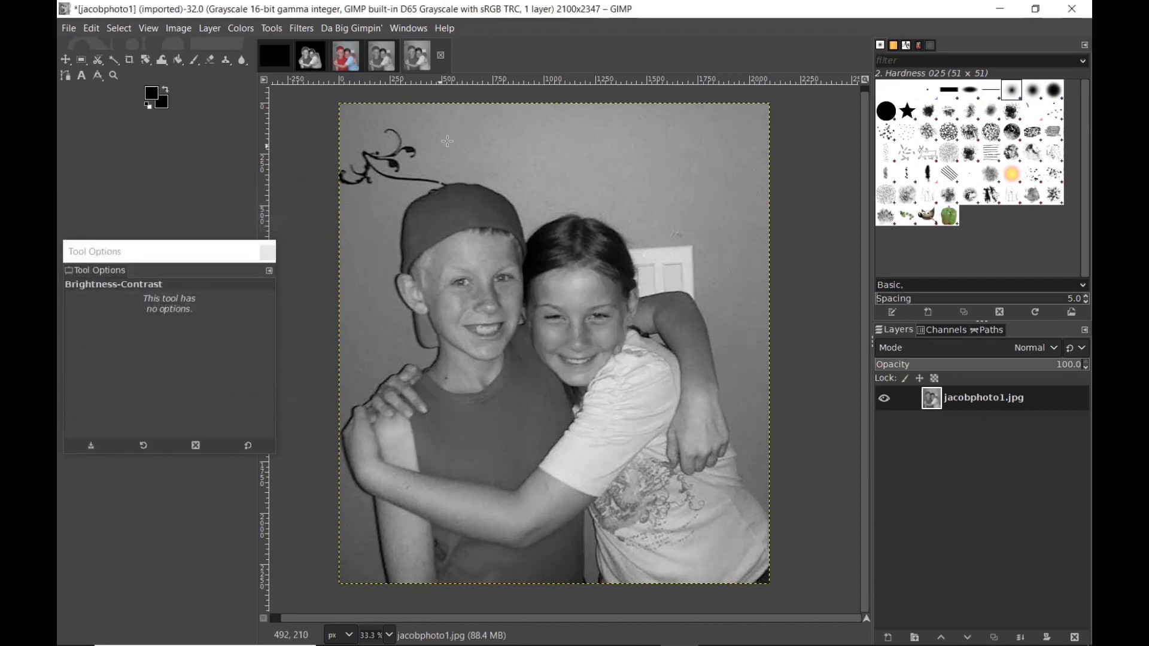
# Set up the Paintbrush with a black foreground, the 2. Hardness 100 brush, opacity 100 and size 113
pyautogui.click(194, 60)
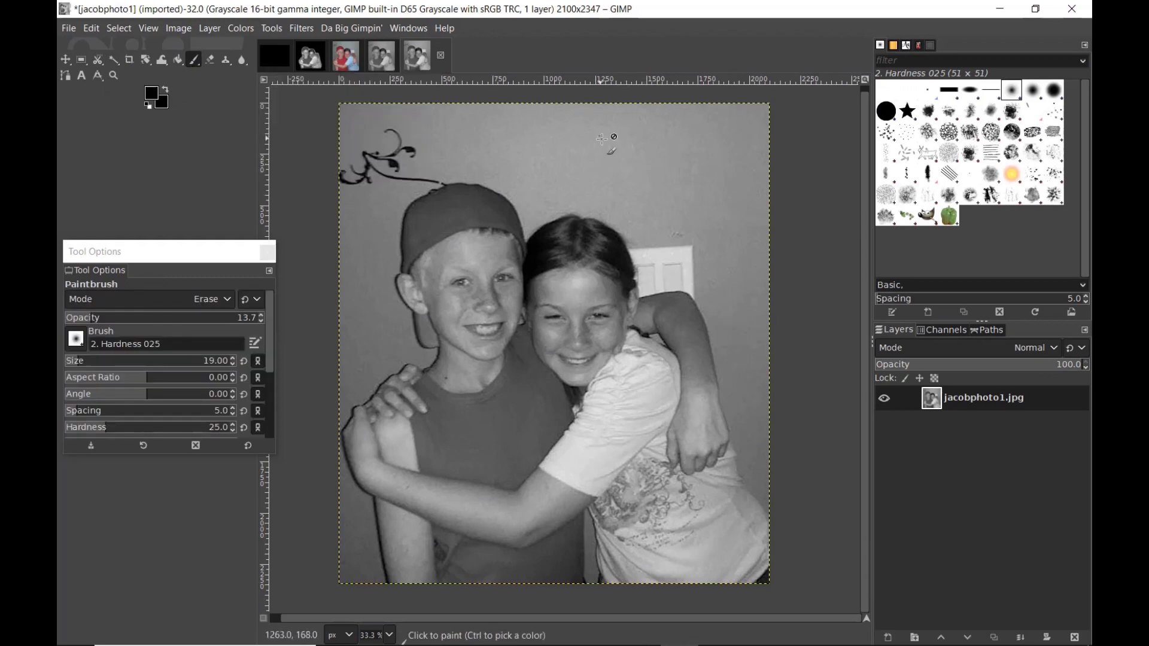
pyautogui.click(153, 96)
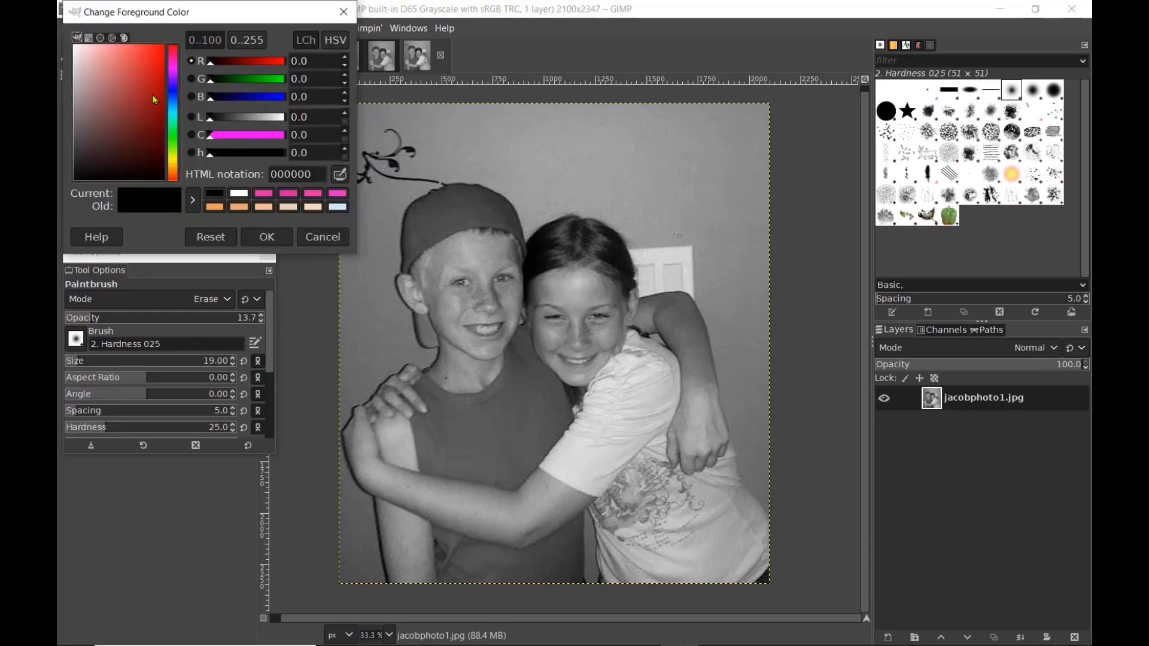
pyautogui.click(264, 236)
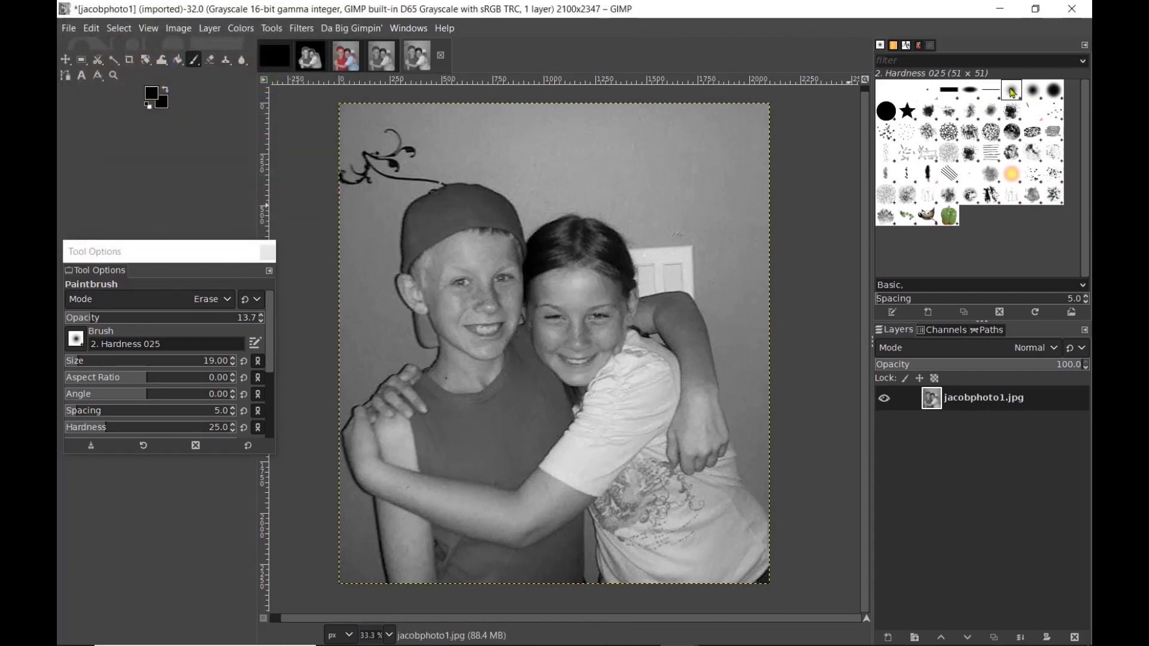
pyautogui.click(885, 111)
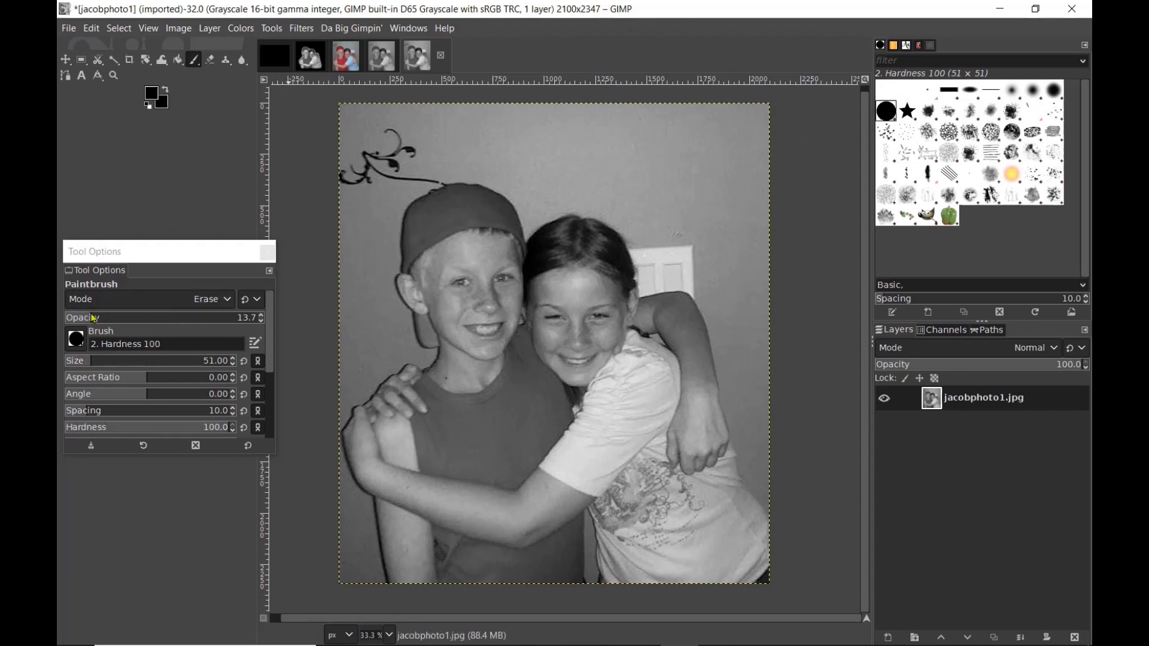
pyautogui.moveTo(89, 320); pyautogui.dragTo(278, 326)
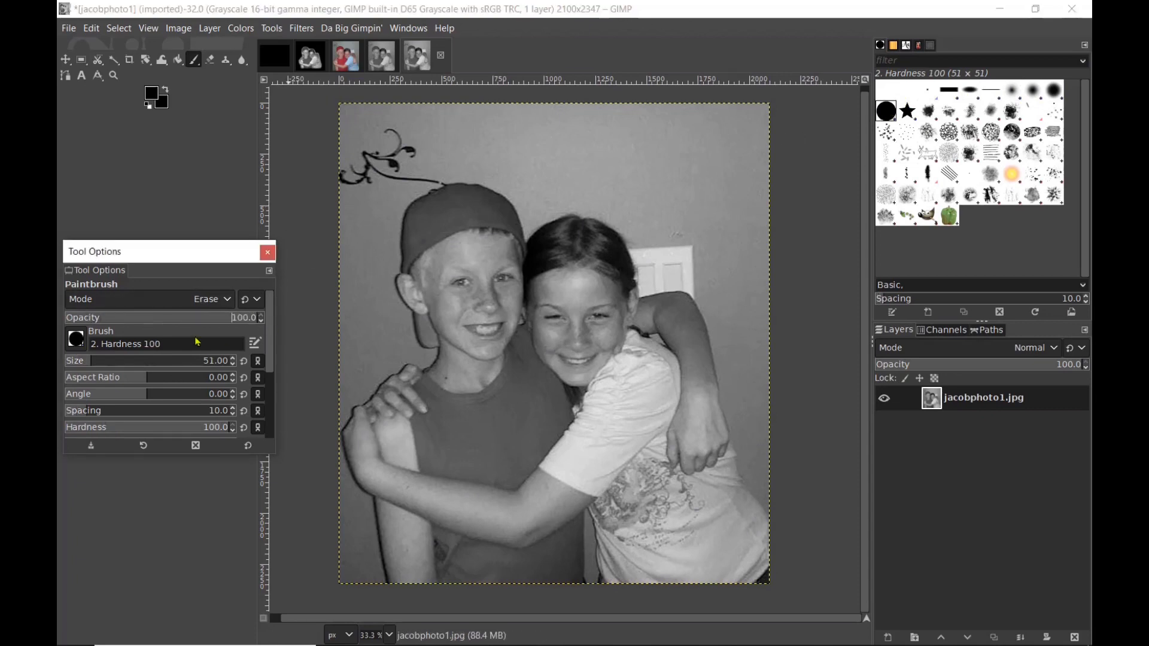
pyautogui.click(233, 360)
# Add an alpha channel to the jacobphoto1.jpg layer and erase a strip along the photo's upper edge
pyautogui.moveTo(343, 109); pyautogui.dragTo(412, 111)
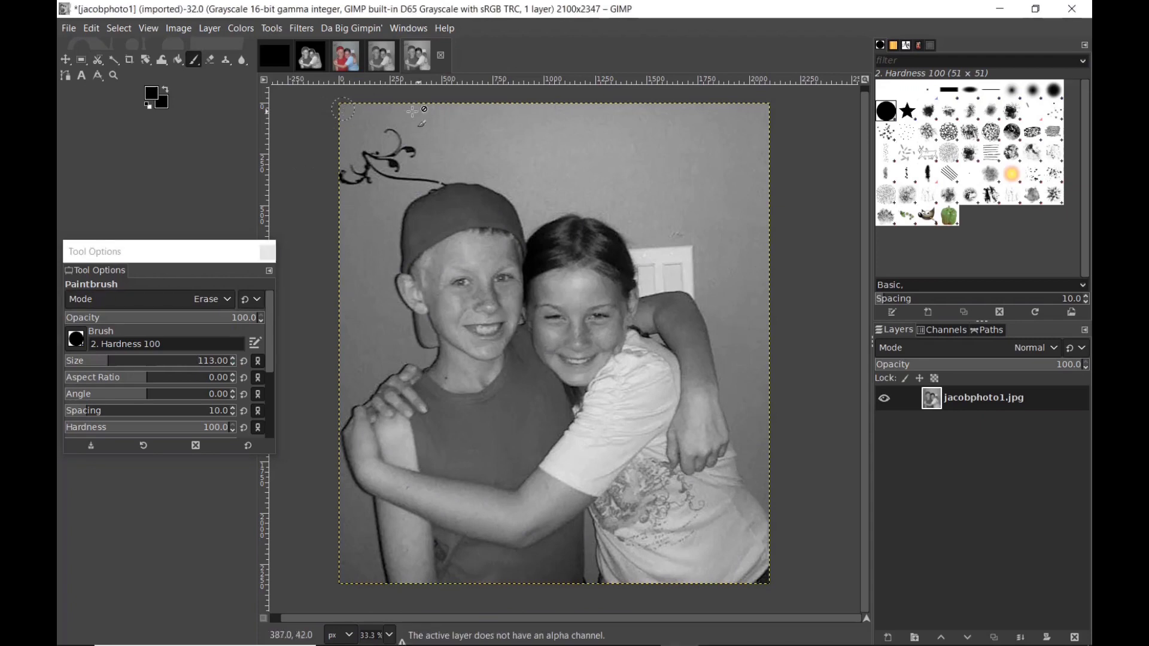
pyautogui.click(444, 30)
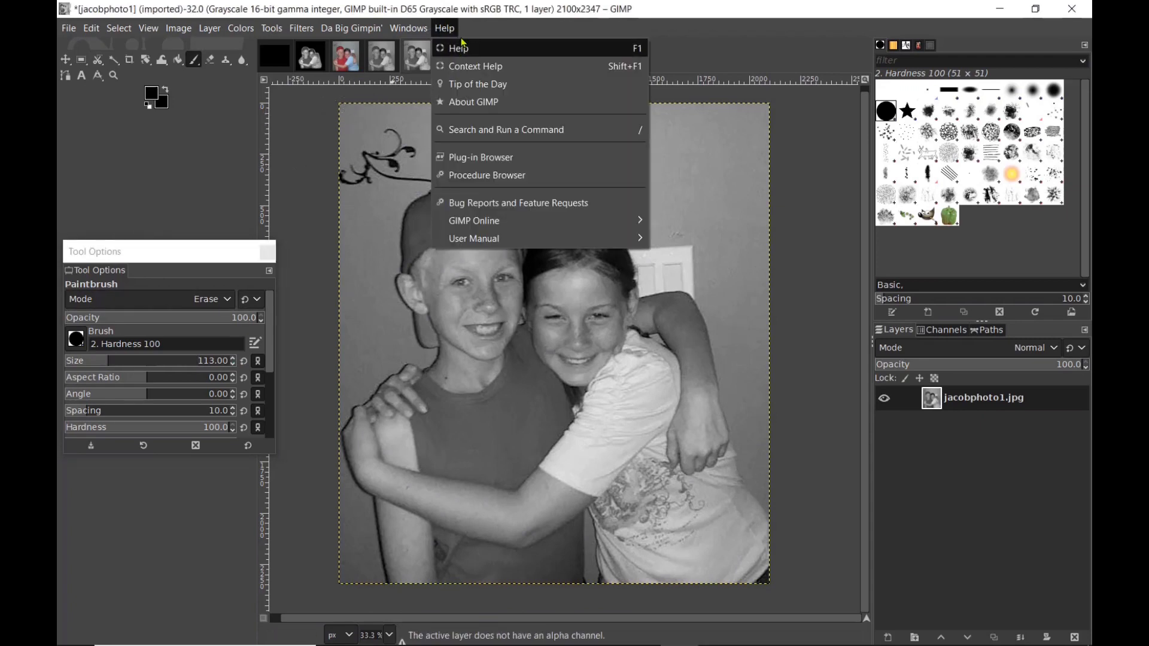
pyautogui.click(487, 133)
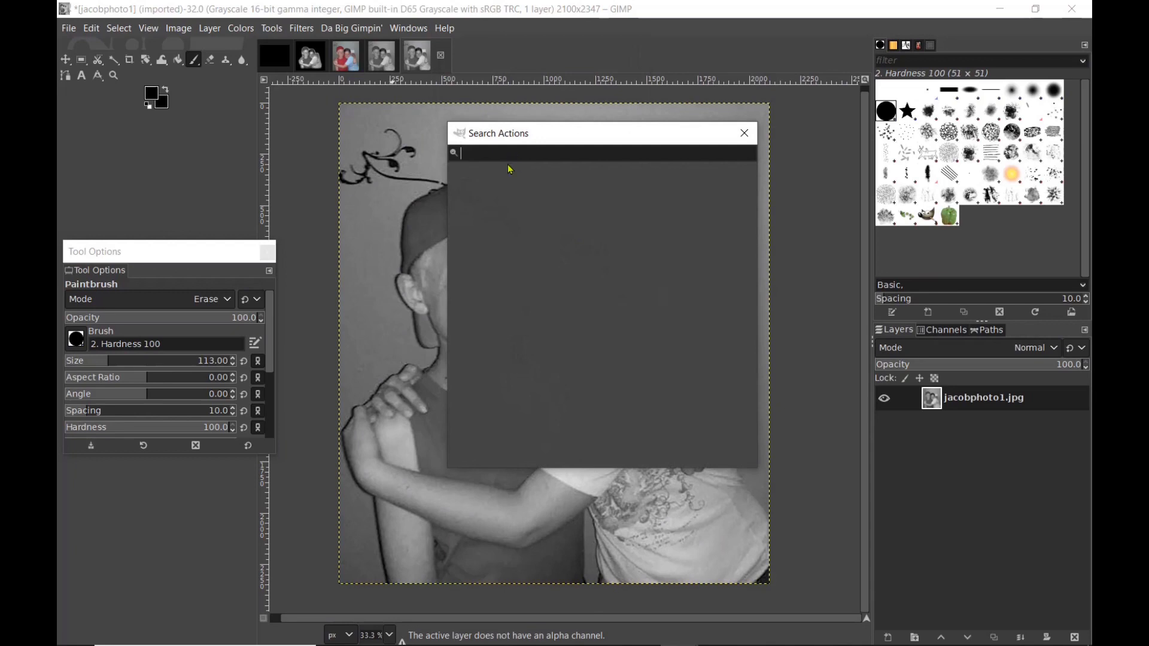
pyautogui.write('alpha')
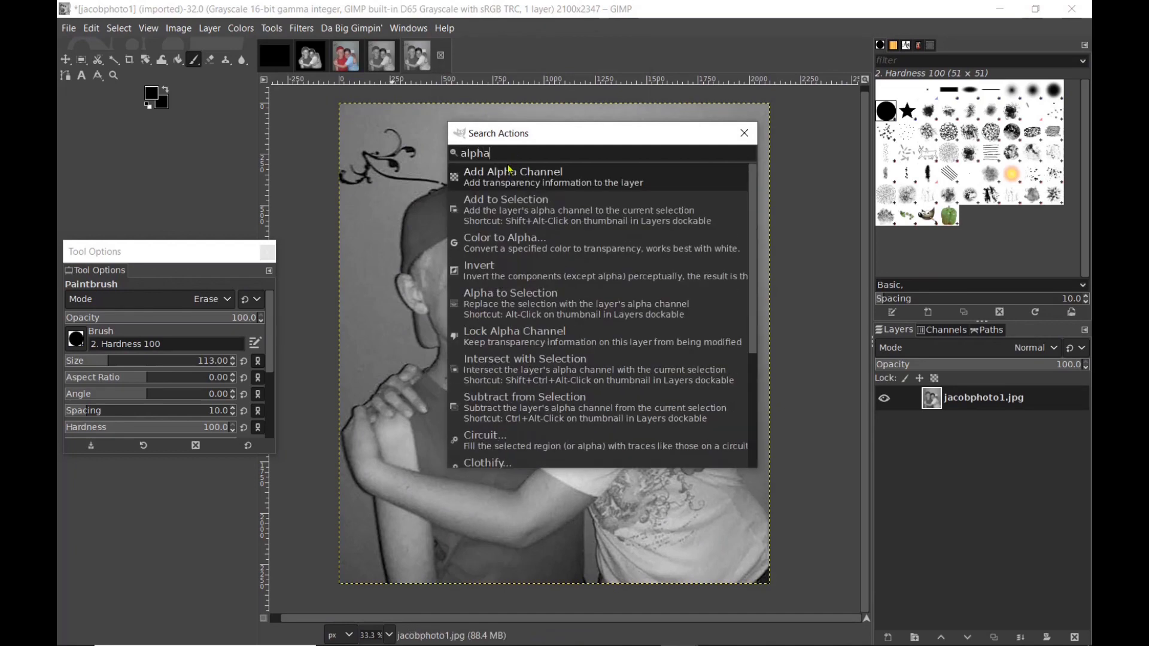
pyautogui.click(518, 170)
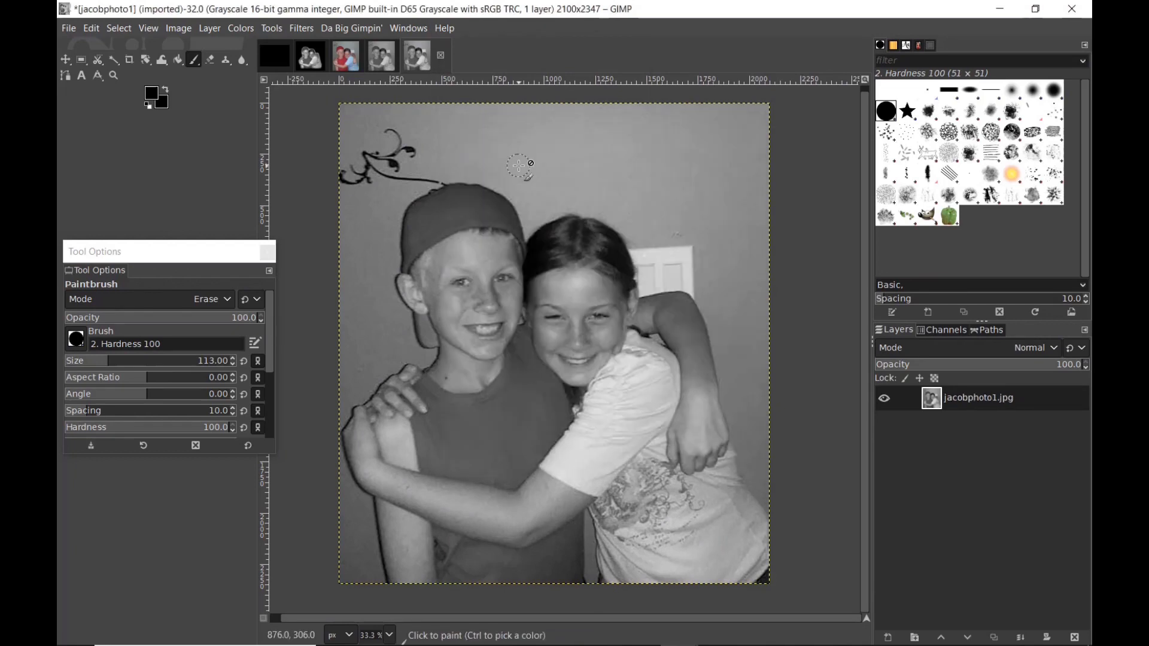
pyautogui.moveTo(344, 112); pyautogui.dragTo(792, 109)
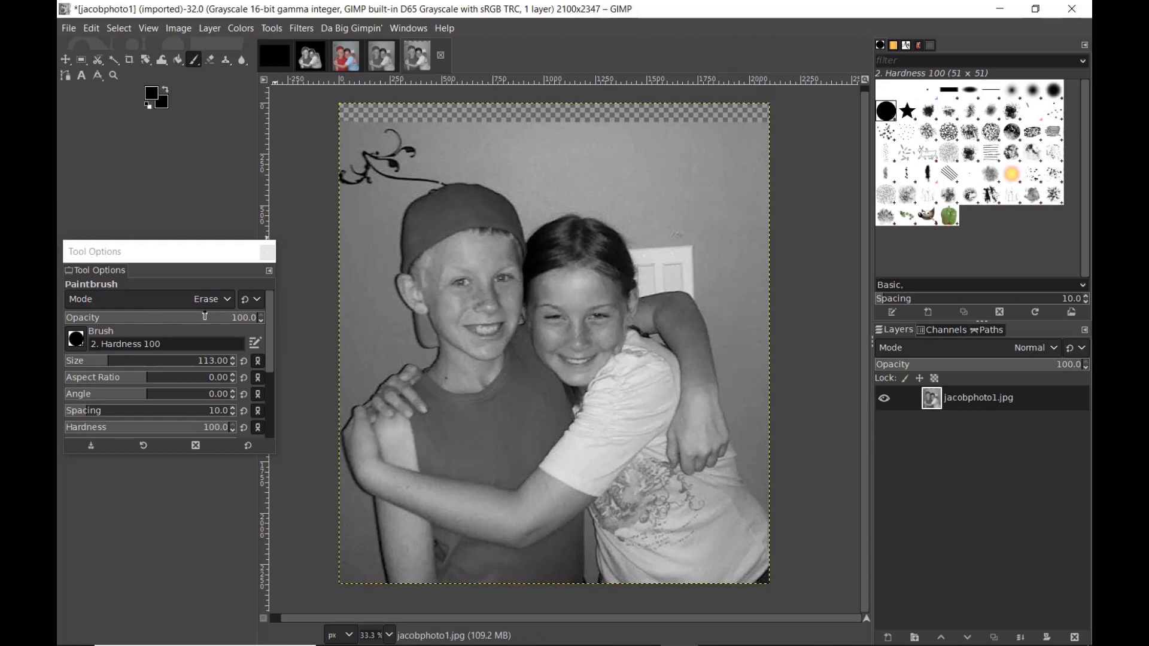
# Change the Paintbrush mode to Normal and paint the wall above and beside the two figures solid black
pyautogui.click(227, 301)
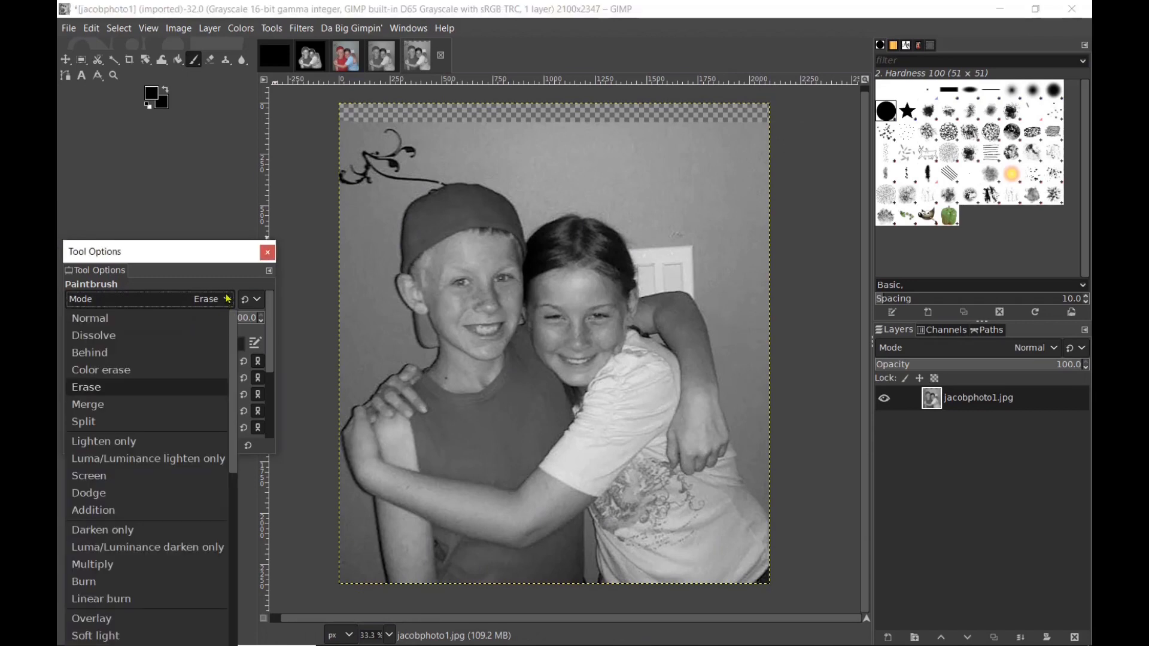
pyautogui.click(93, 319)
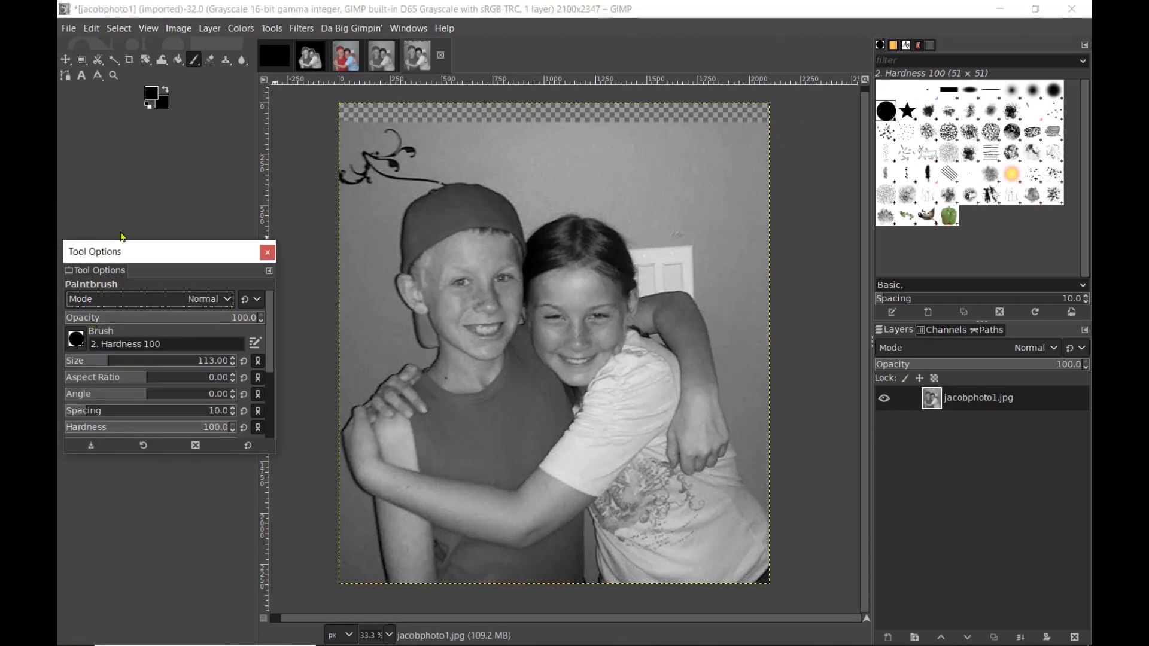
pyautogui.moveTo(345, 112)
pyautogui.mouseDown()
pyautogui.moveTo(774, 108)
pyautogui.moveTo(328, 125)
pyautogui.moveTo(777, 129)
pyautogui.moveTo(340, 150)
pyautogui.moveTo(764, 151)
pyautogui.moveTo(635, 182)
pyautogui.moveTo(781, 196)
pyautogui.moveTo(654, 220)
pyautogui.moveTo(744, 227)
pyautogui.moveTo(689, 246)
pyautogui.moveTo(780, 242)
pyautogui.moveTo(767, 166)
pyautogui.moveTo(762, 210)
pyautogui.moveTo(747, 173)
pyautogui.moveTo(753, 216)
pyautogui.mouseUp()
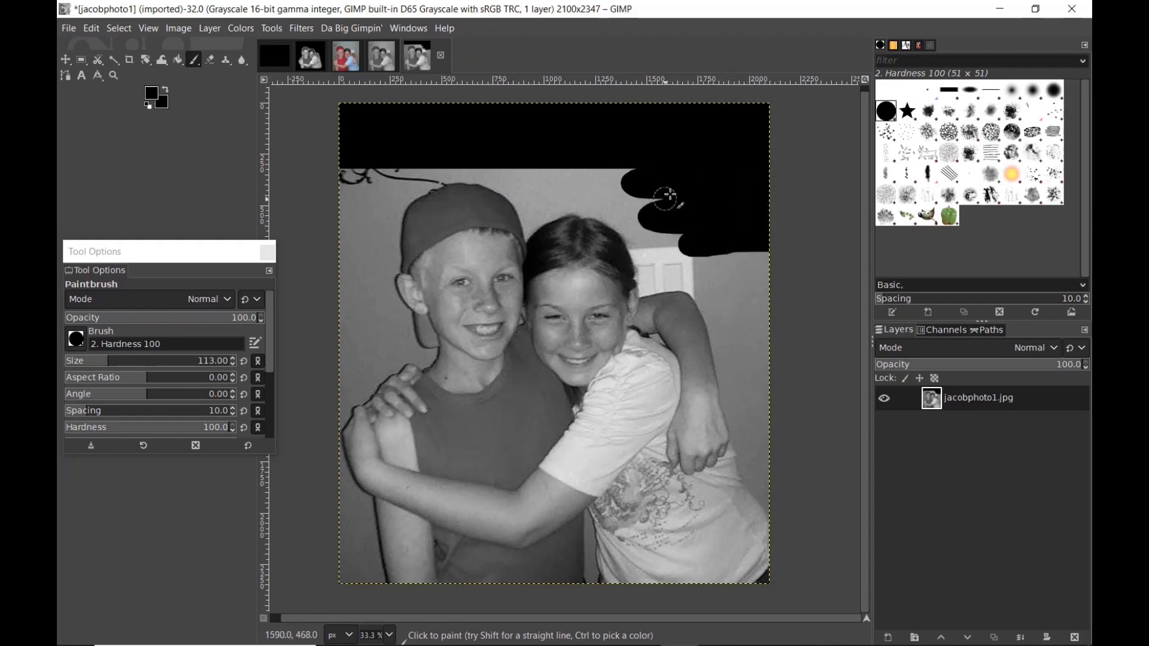
# Lower the Paintbrush opacity to 24.9 and switch to the softer 2. Hardness 050 brush
pyautogui.moveTo(253, 318); pyautogui.dragTo(132, 319)
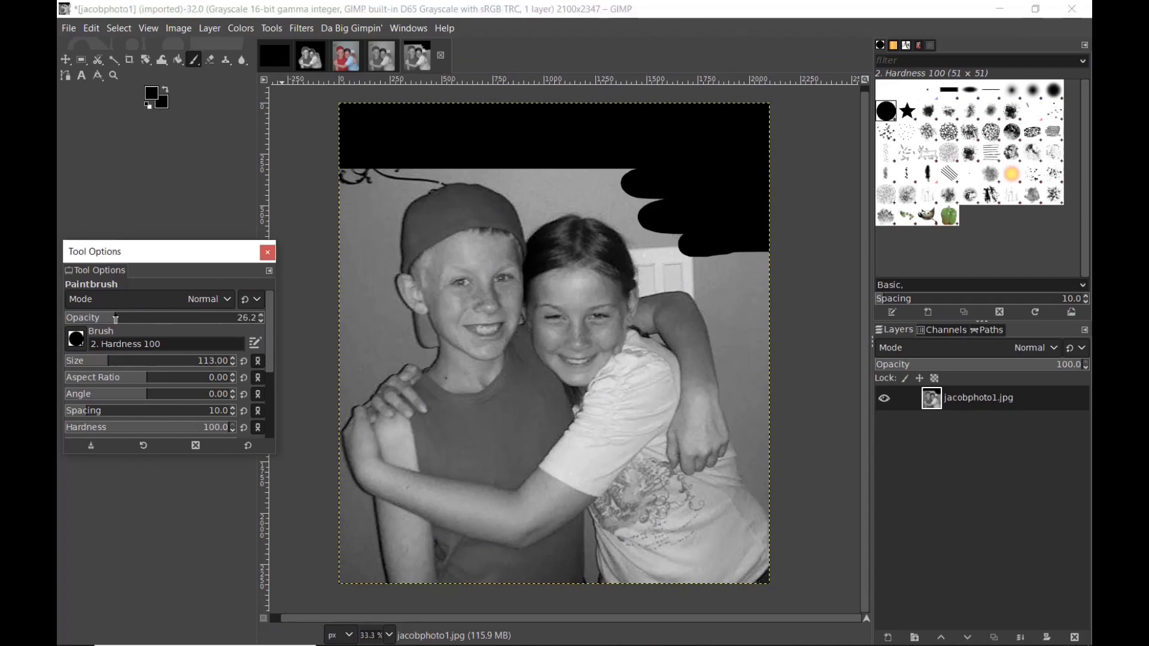
pyautogui.click(1033, 93)
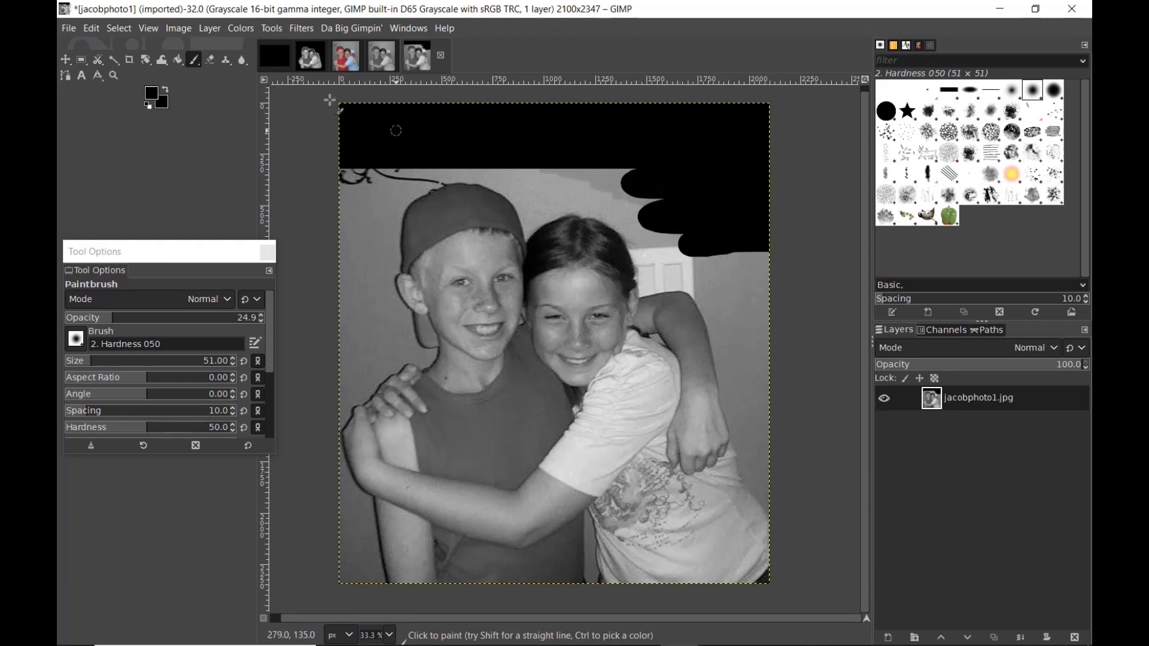
# Open the finished jacobjoe1aa image and start exporting it to the Downloads folder as jacobjoe1aa111.png
pyautogui.click(322, 68)
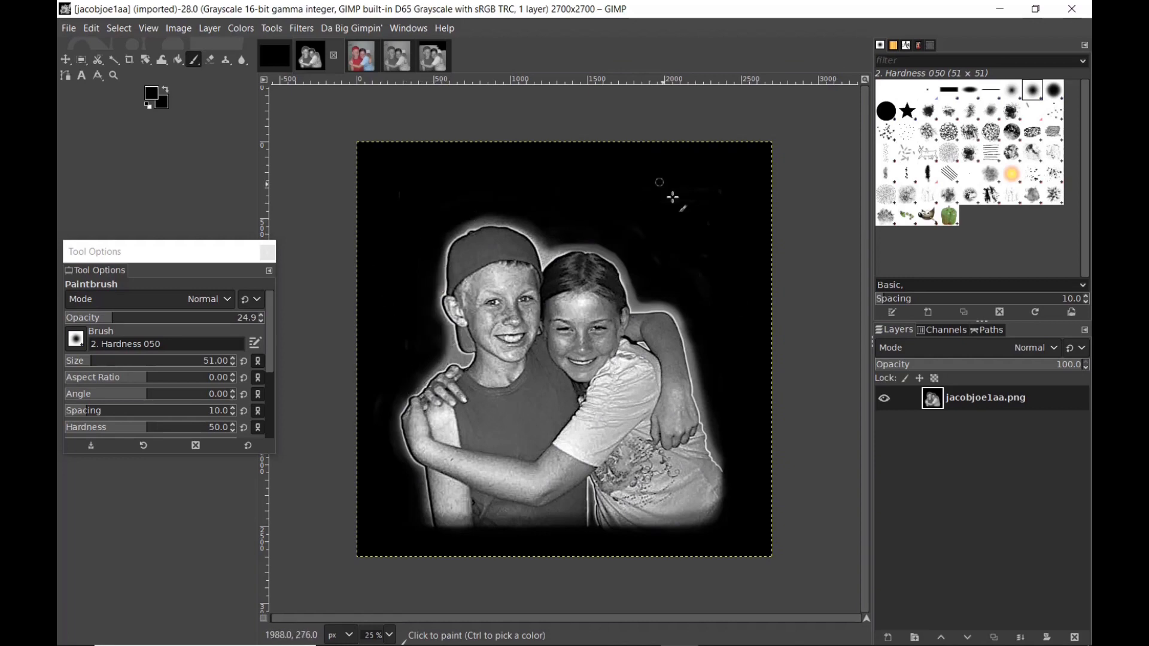
pyautogui.click(69, 28)
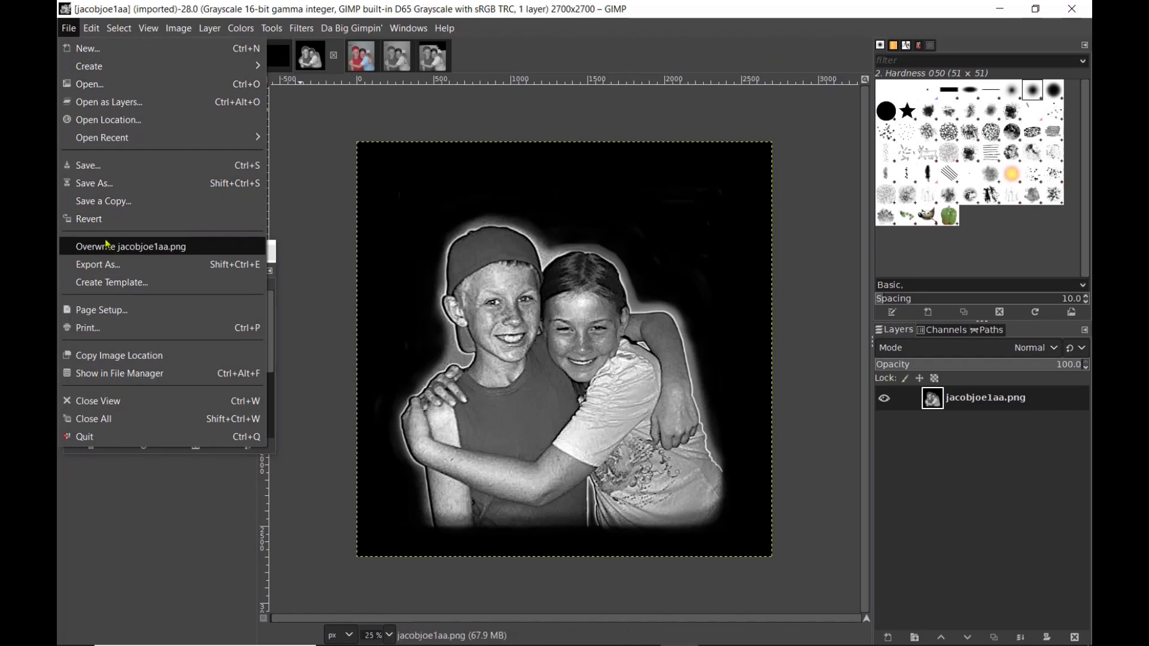
pyautogui.click(115, 268)
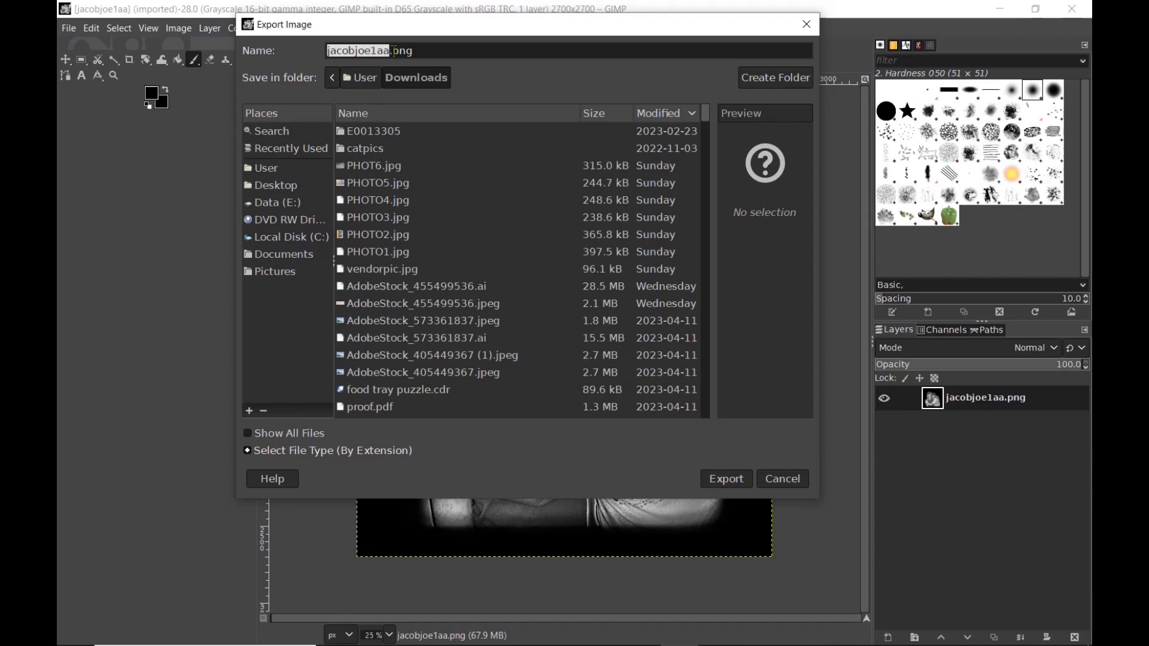
pyautogui.click(391, 50)
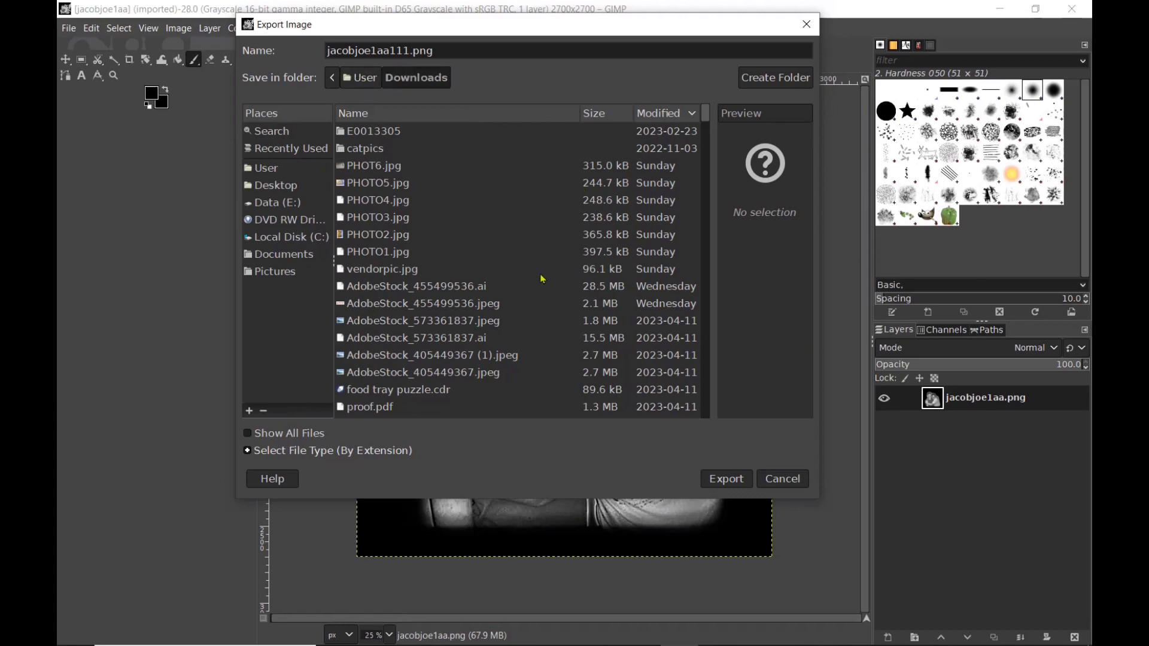
pyautogui.click(738, 482)
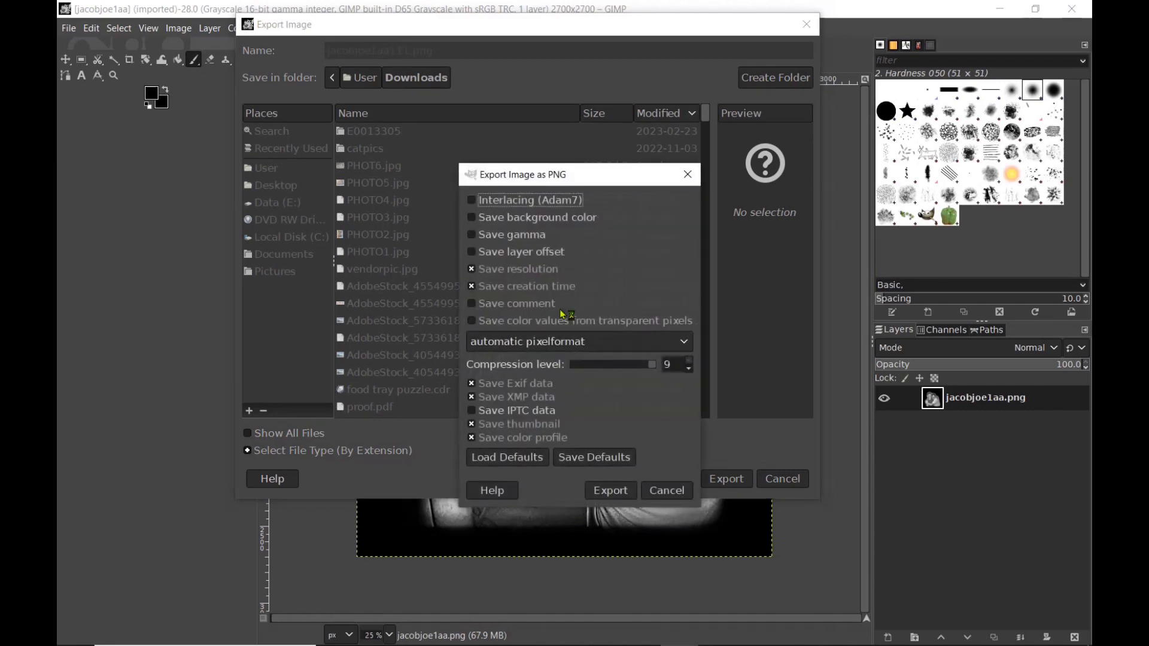
# Export the PNG with Interlacing (Adam7) enabled and the pixel format set to 16bpc GRAY
pyautogui.click(476, 202)
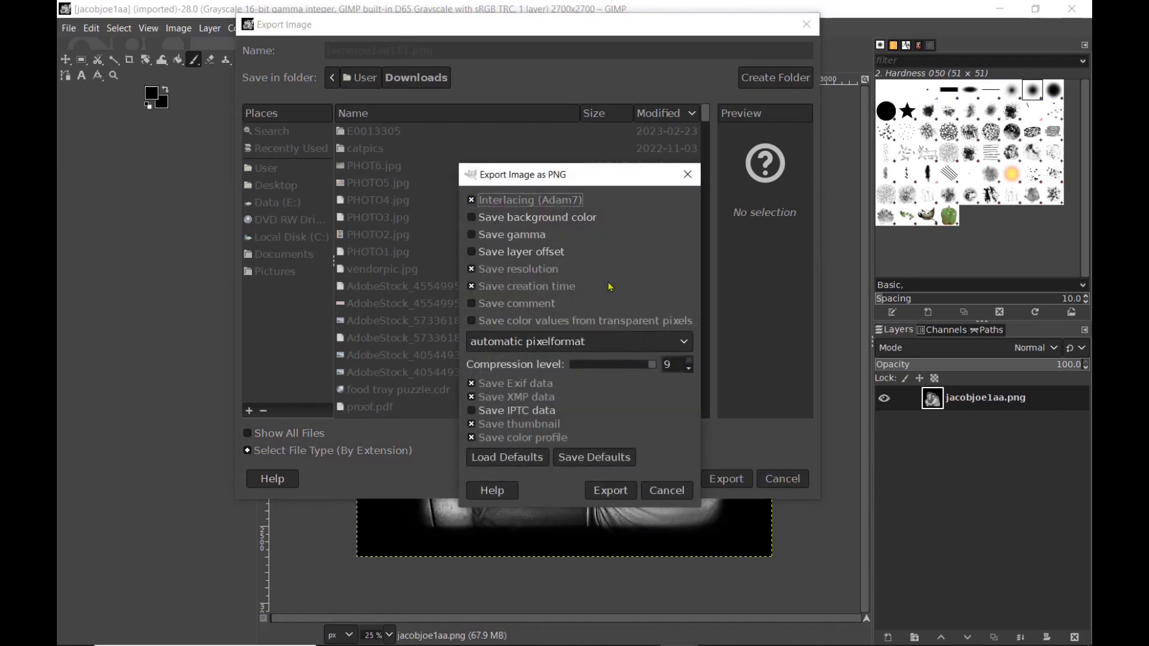
pyautogui.click(688, 344)
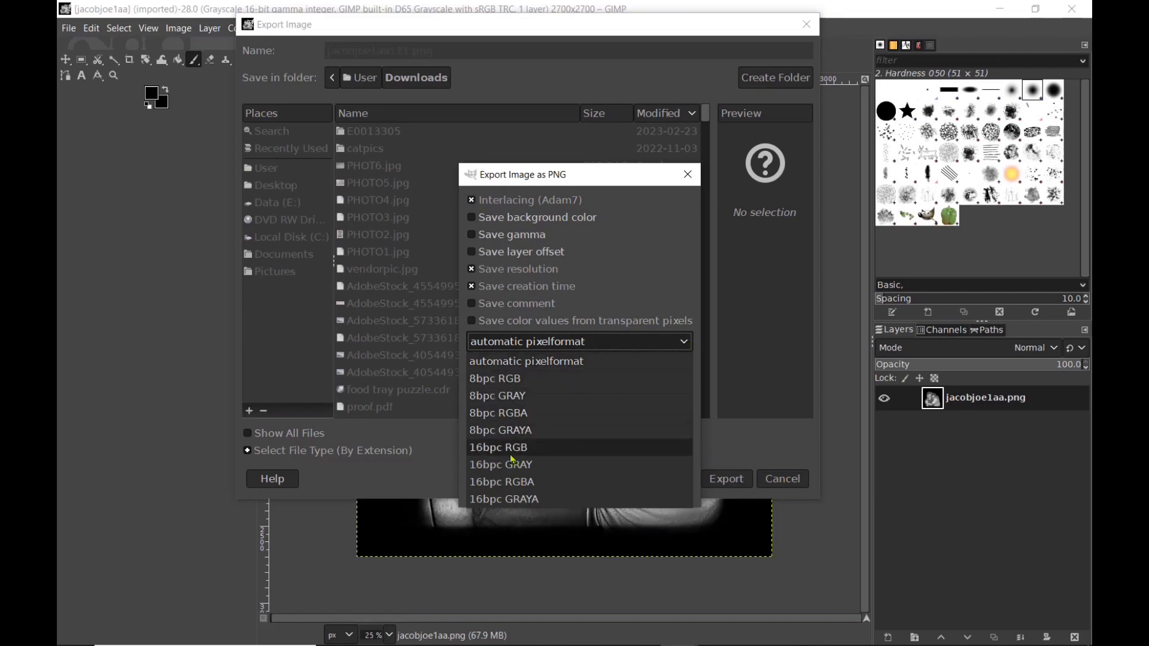
pyautogui.click(520, 471)
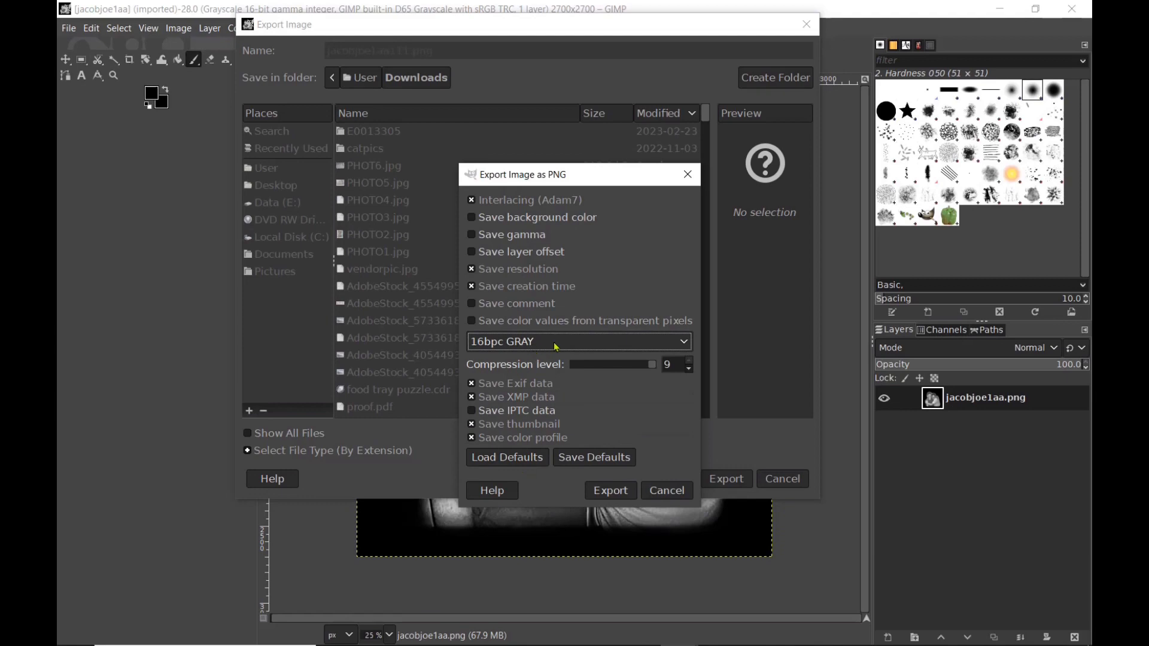
pyautogui.click(610, 491)
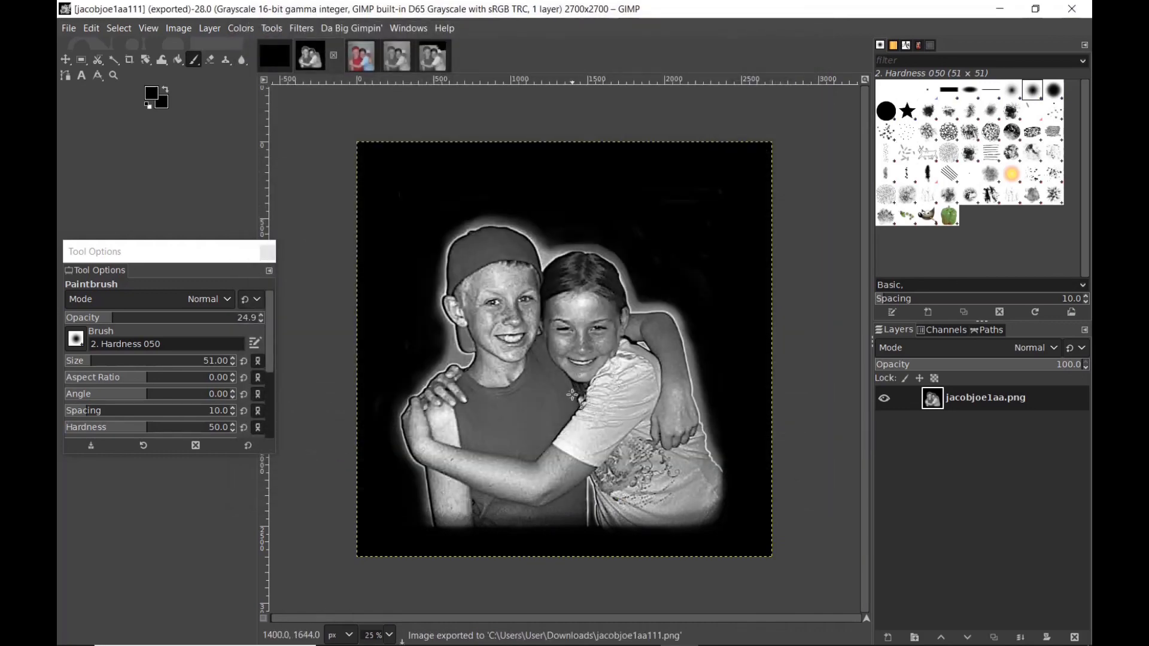
# Switch to SignMaster, import jacobjoe1aa111.png from Downloads and place it over the lower part of the existing photo
pyautogui.moveTo(597, 643)
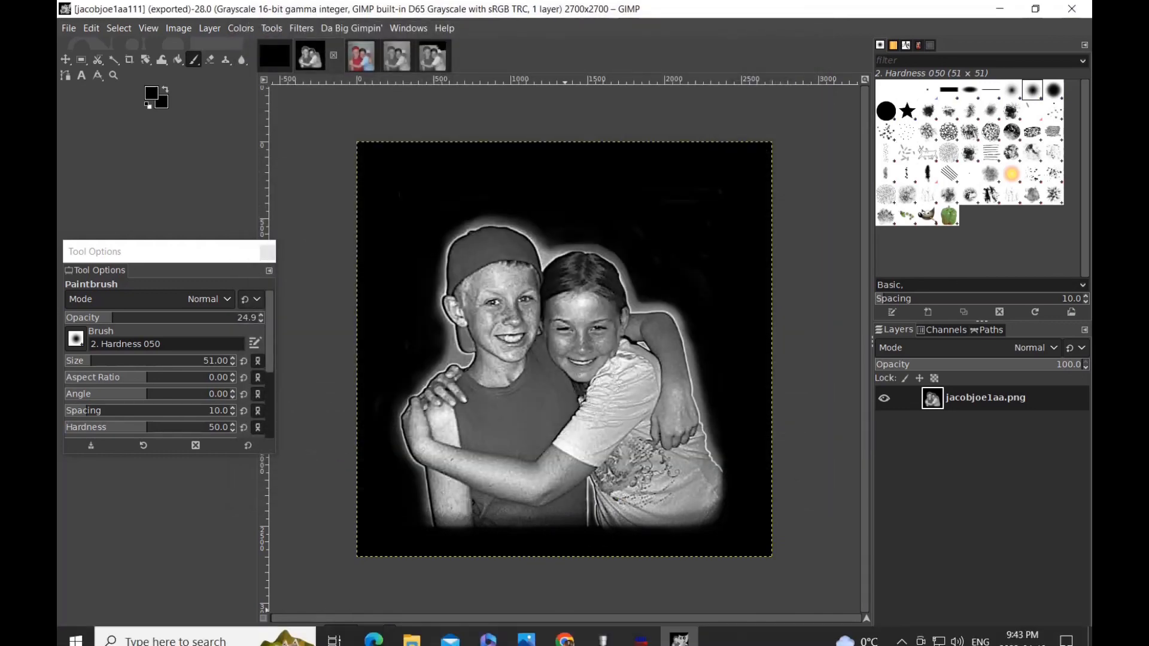
pyautogui.click(604, 632)
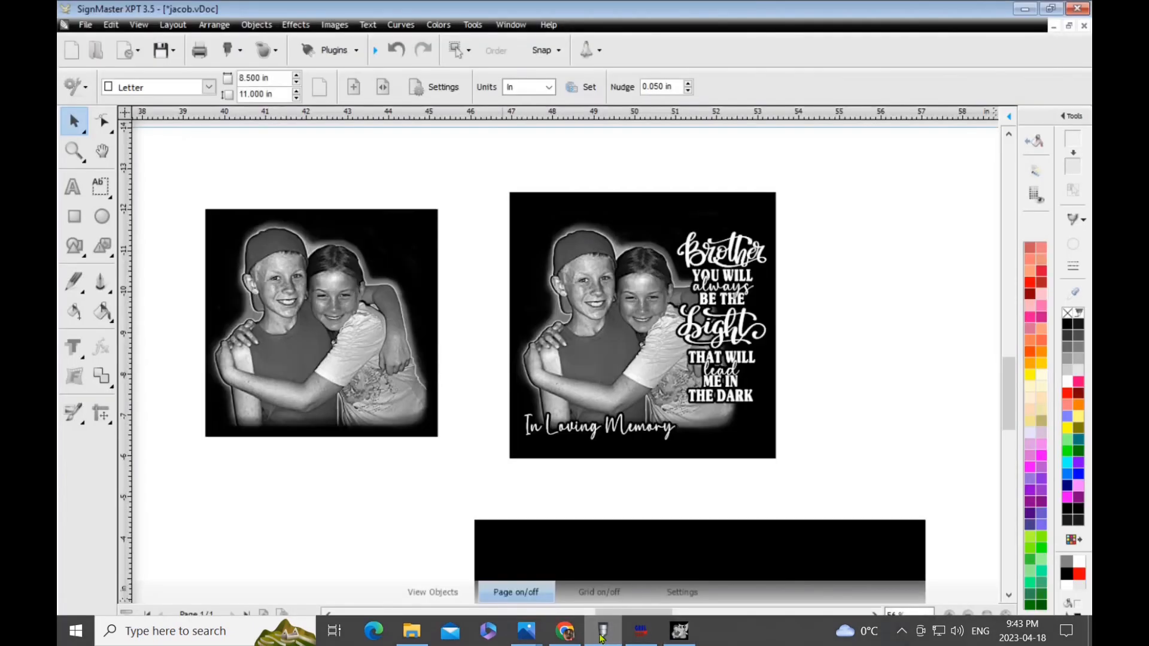
pyautogui.click(86, 26)
pyautogui.moveTo(129, 203)
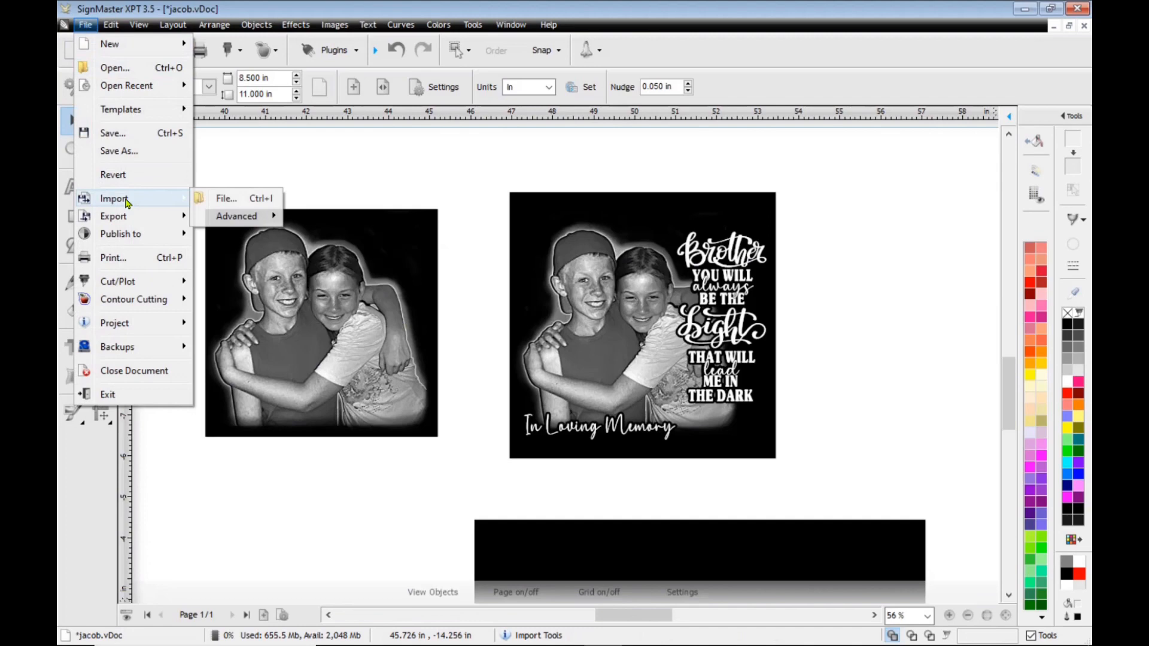
pyautogui.click(226, 199)
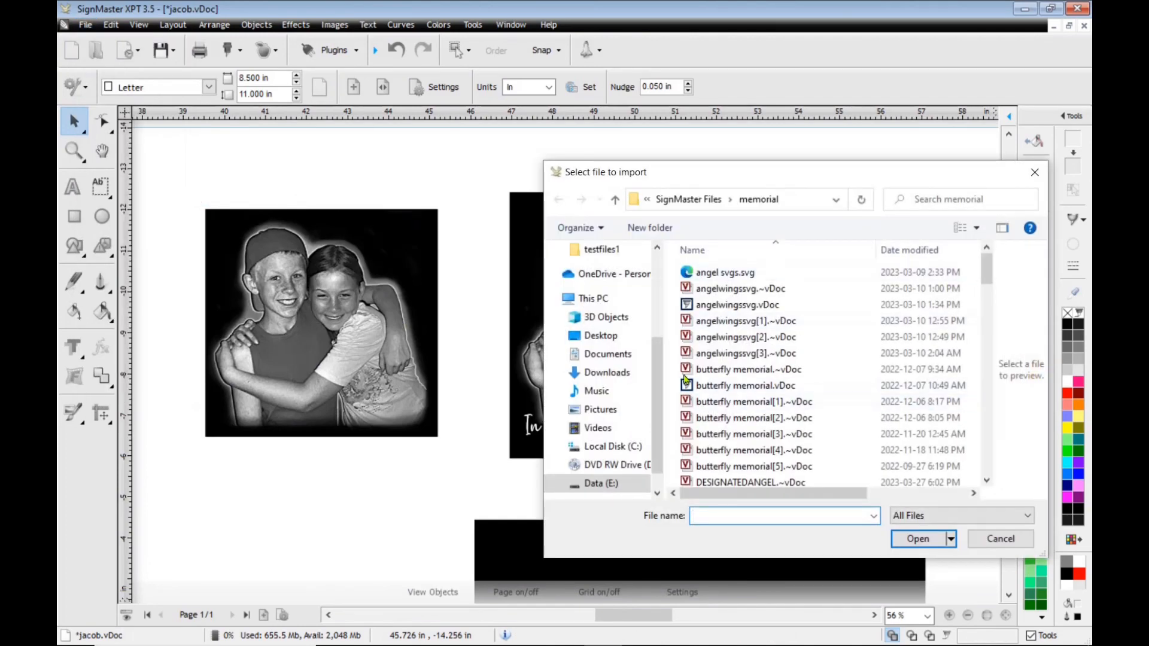
pyautogui.click(606, 372)
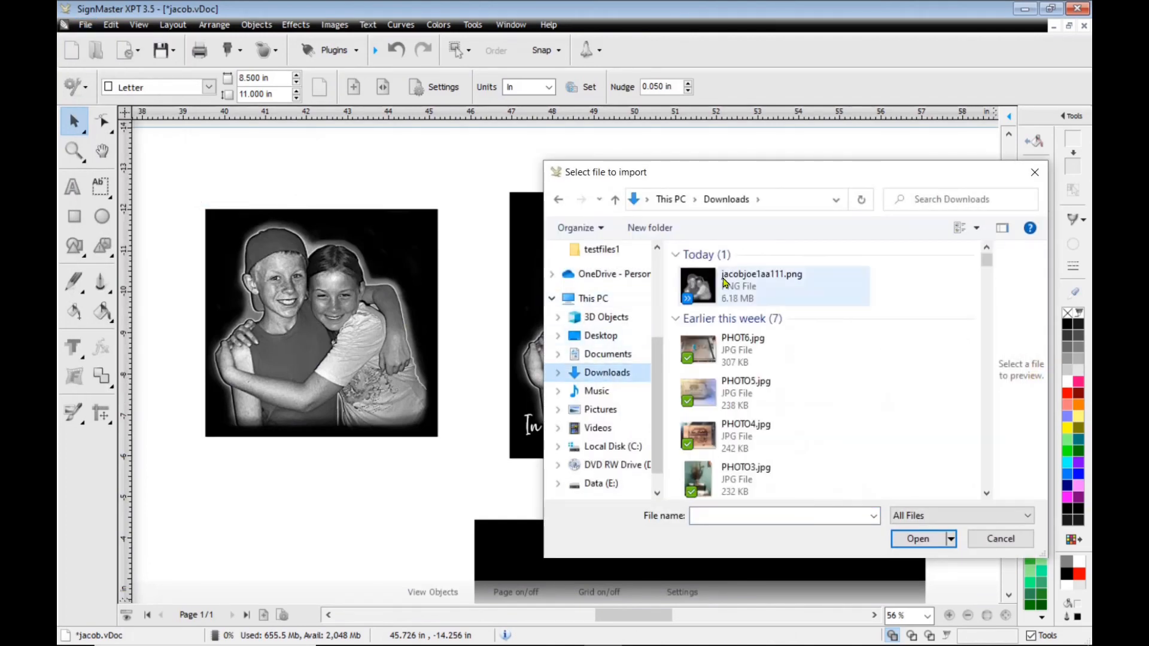
pyautogui.click(747, 282)
pyautogui.click(922, 539)
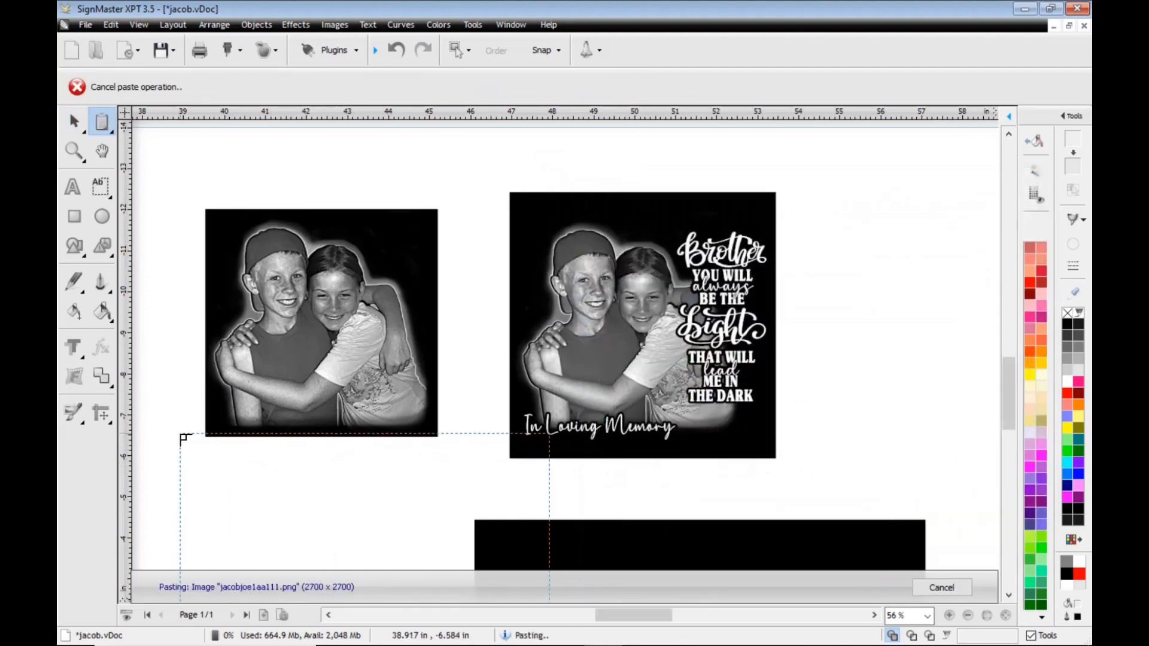
pyautogui.click(157, 306)
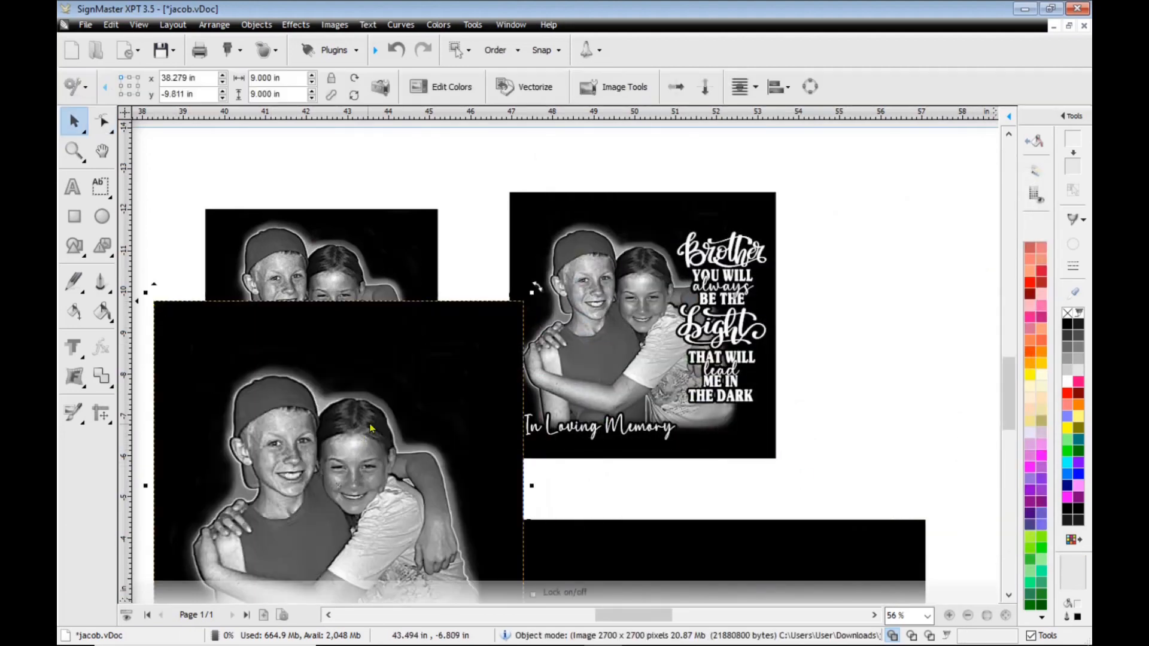
# Delete the newly imported 9 inch photo from the layout and view the finished memorial sign
pyautogui.scroll(-2, 372, 428)
pyautogui.scroll(-1, 371, 428)
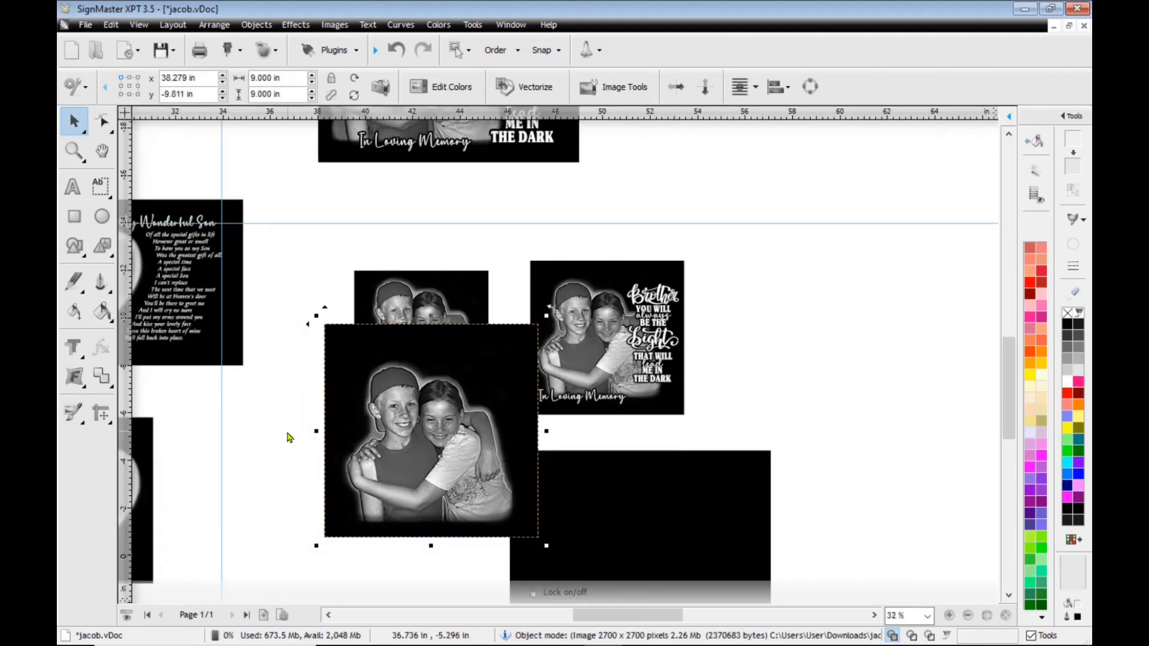
pyautogui.press('Delete')
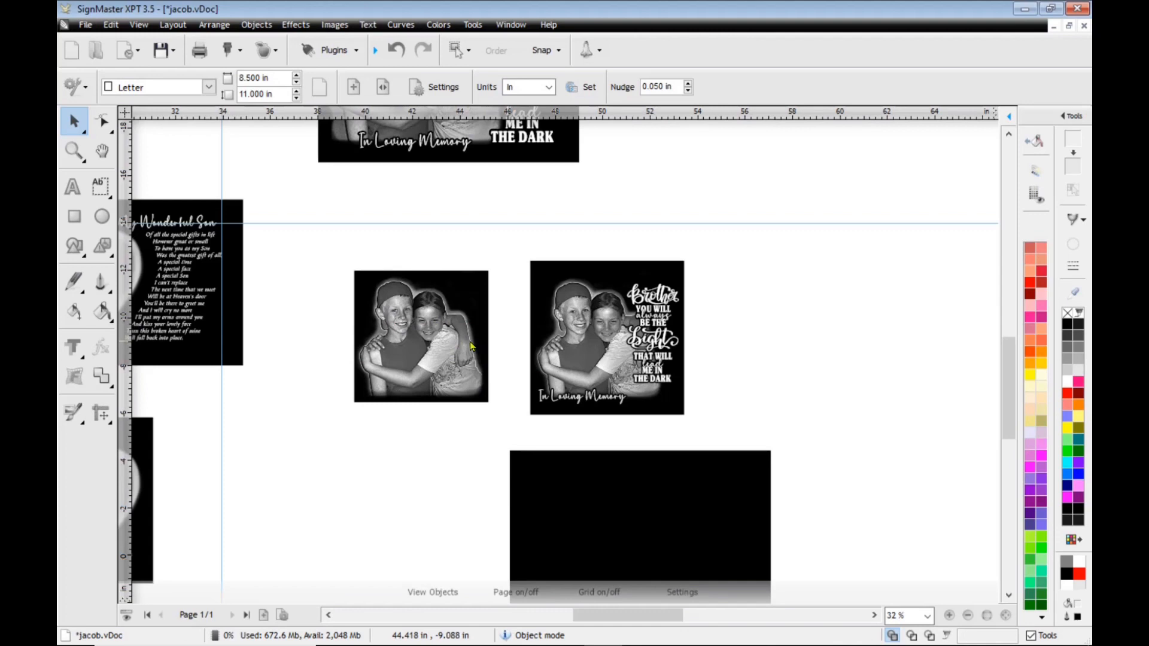
pyautogui.scroll(4, 646, 326)
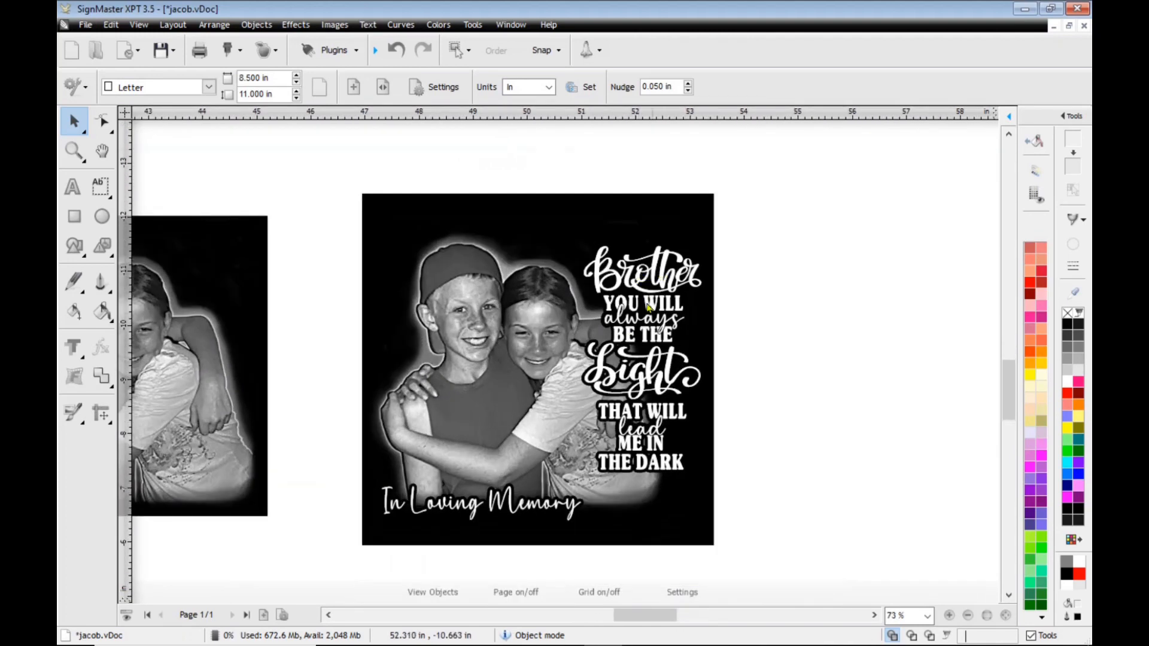
# Display the layout in wireframe view and examine the square background, the photo and the outlined lettering of the memorial sign
pyautogui.click(138, 25)
pyautogui.click(171, 41)
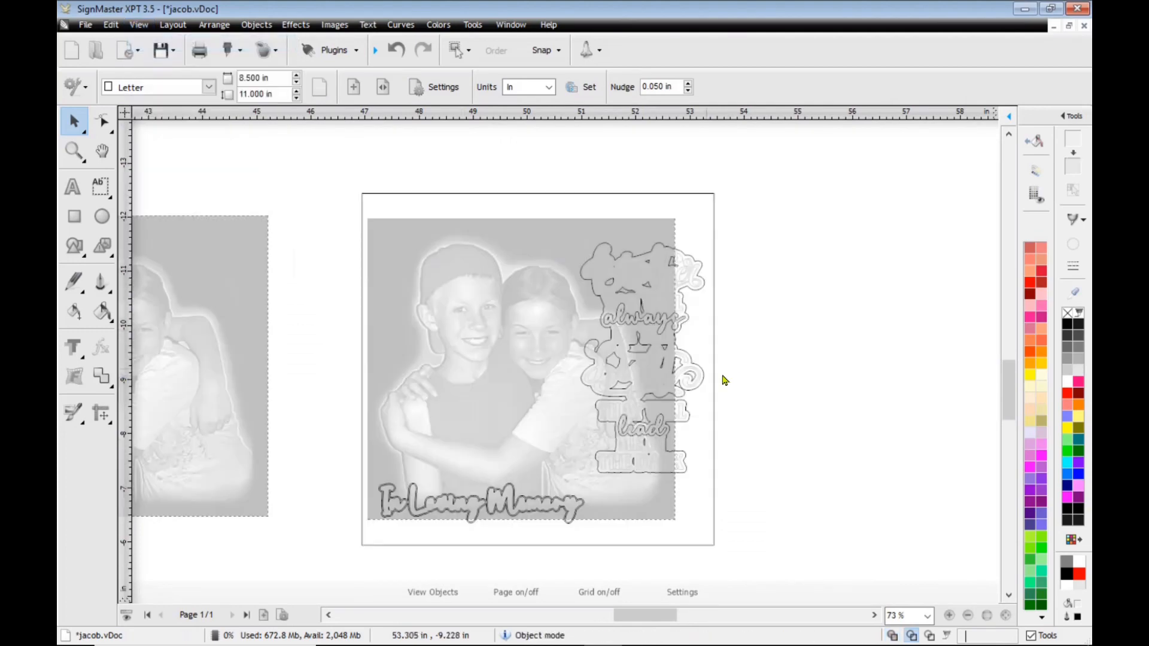
pyautogui.scroll(2, 653, 355)
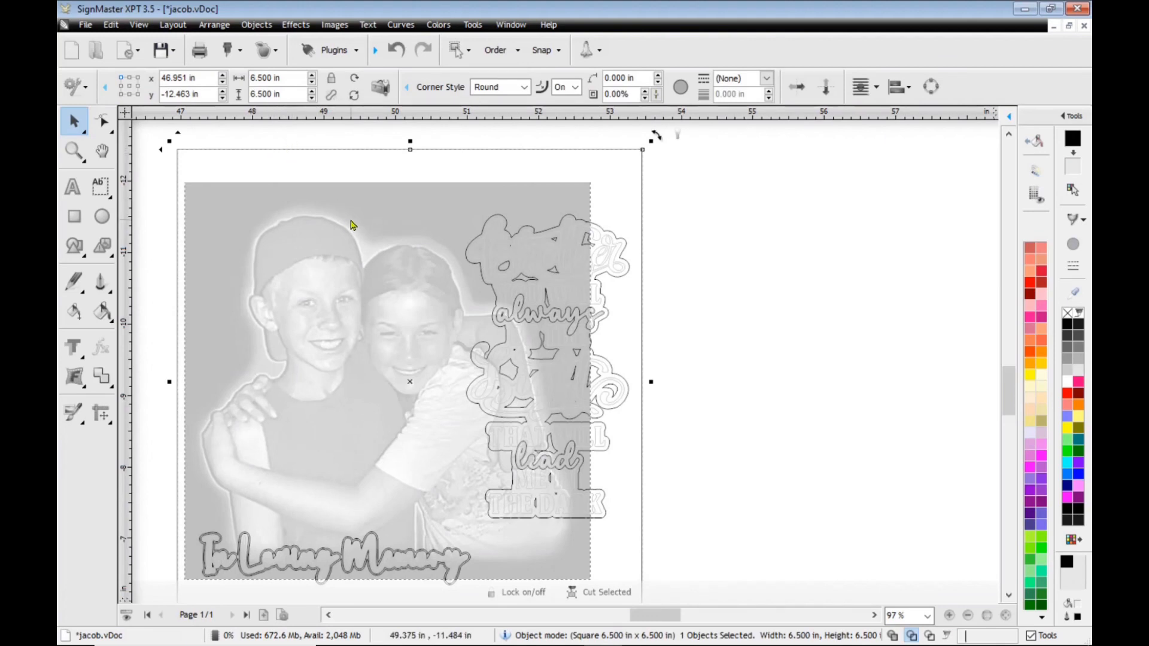
pyautogui.scroll(-2, 351, 225)
pyautogui.scroll(-1, 353, 225)
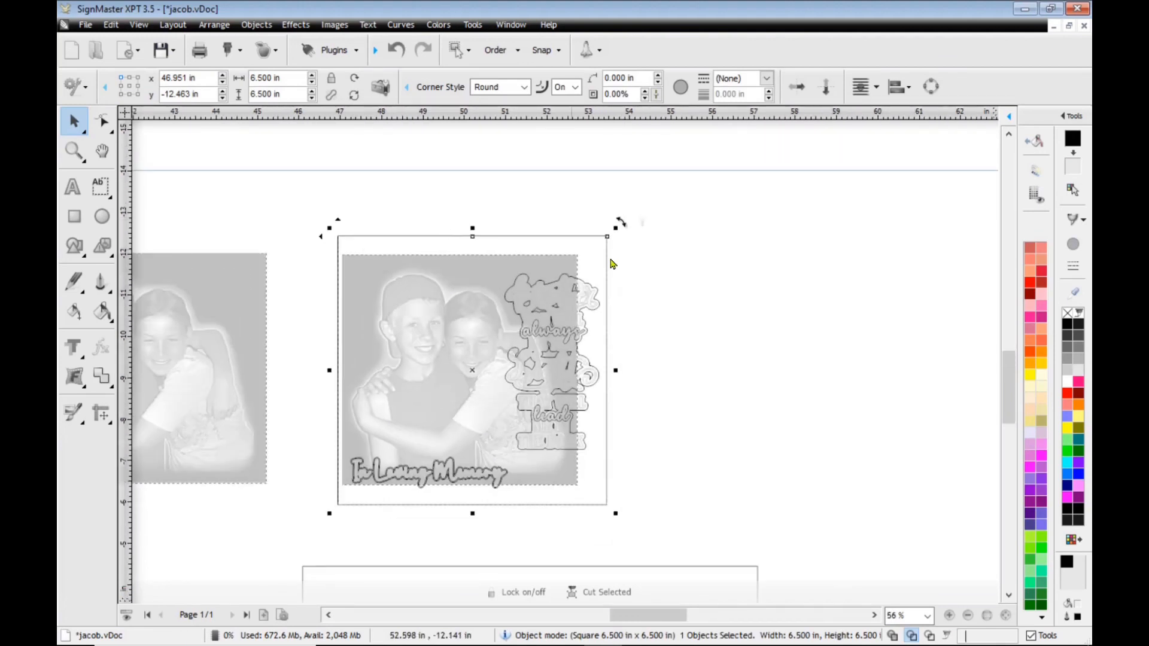
pyautogui.scroll(-1, 411, 249)
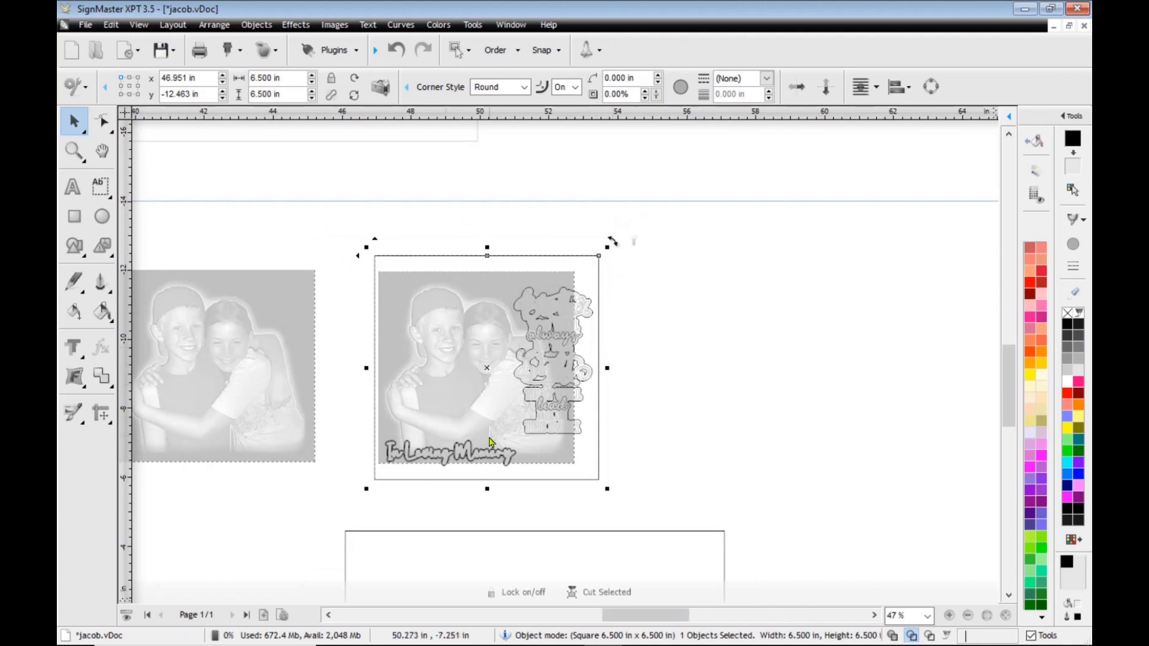
pyautogui.scroll(2, 468, 467)
pyautogui.scroll(2, 572, 343)
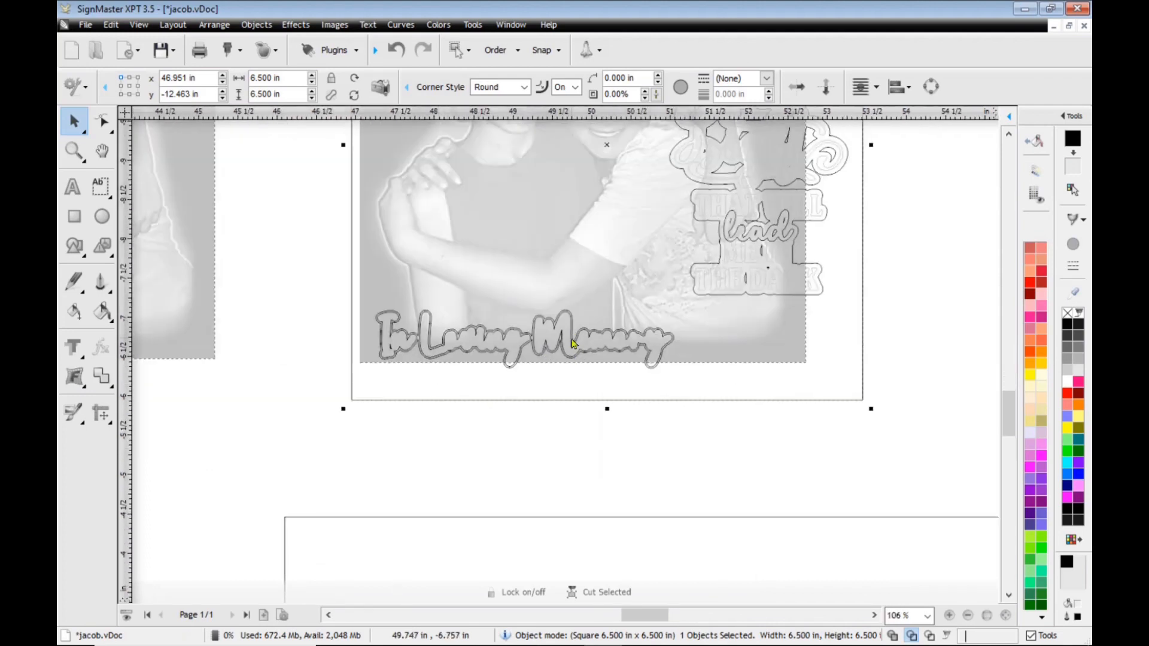
# Return the layout to the normal filled view, deselect the background square and view the finished memorial sign
pyautogui.click(141, 28)
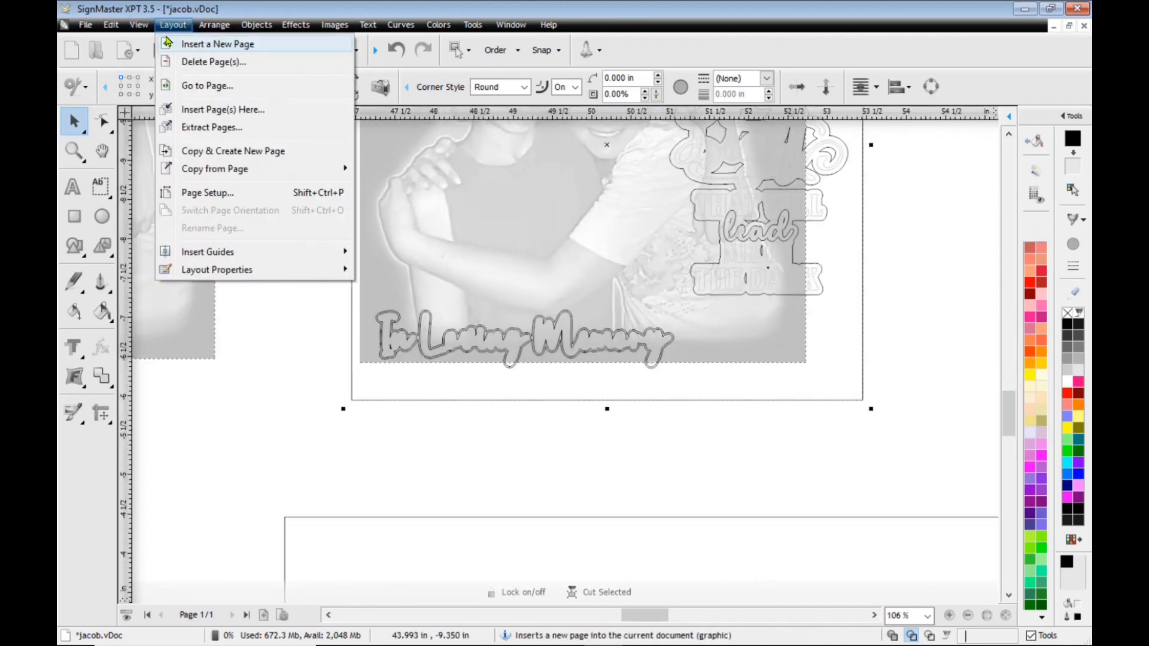
pyautogui.click(168, 43)
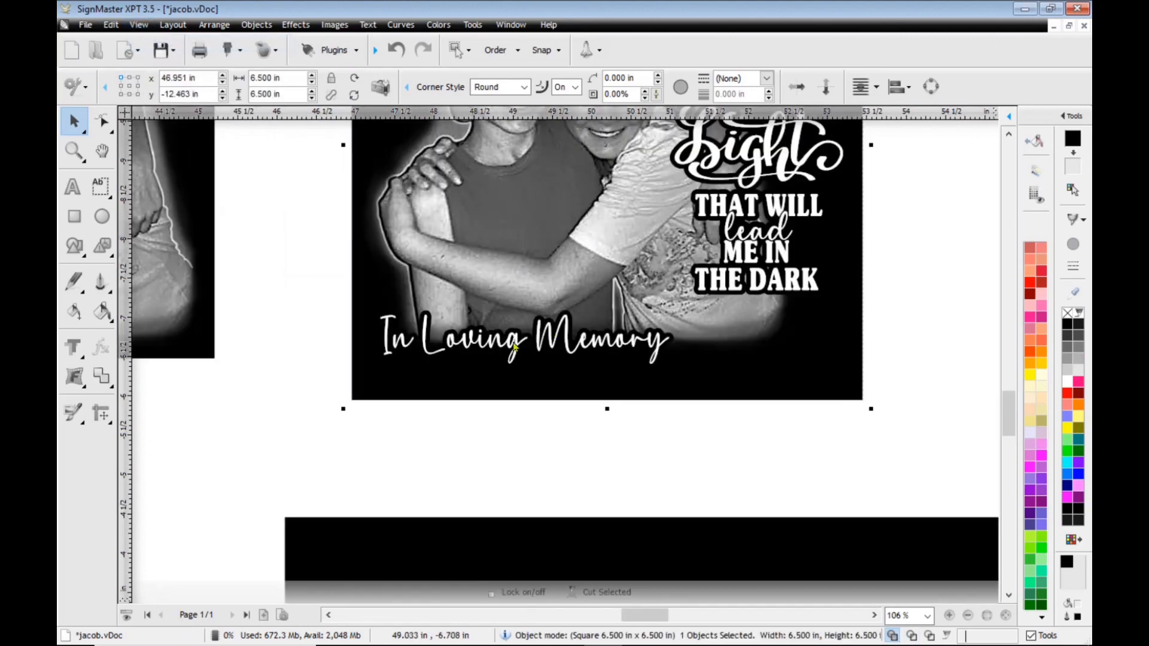
pyautogui.click(293, 294)
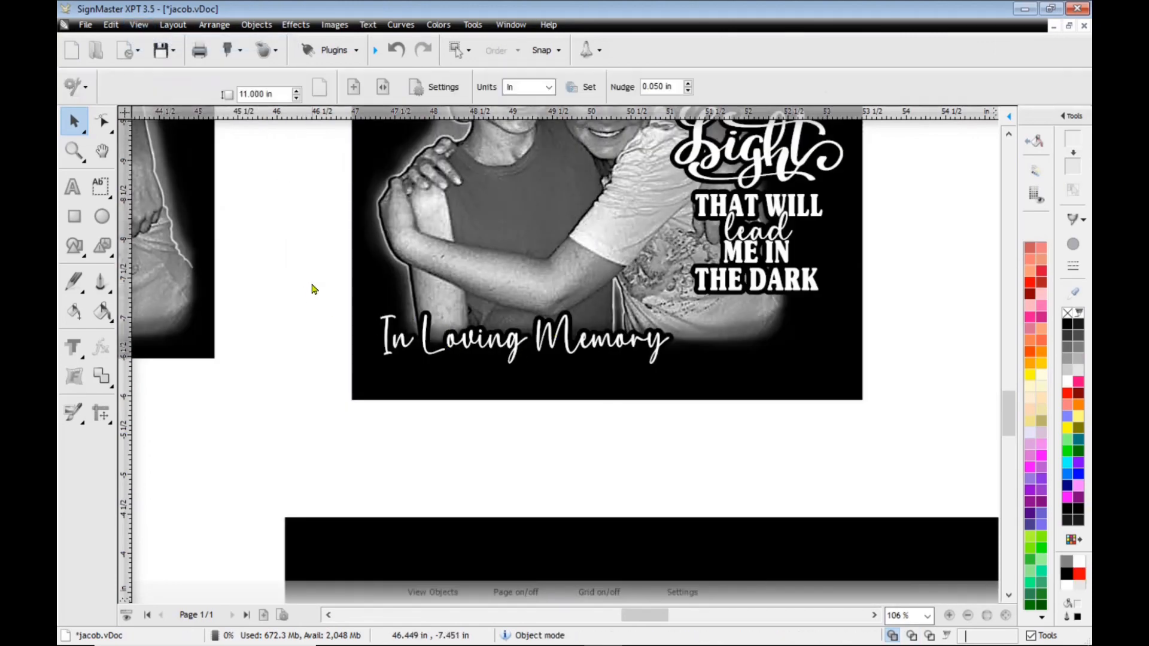
pyautogui.scroll(-3, 311, 287)
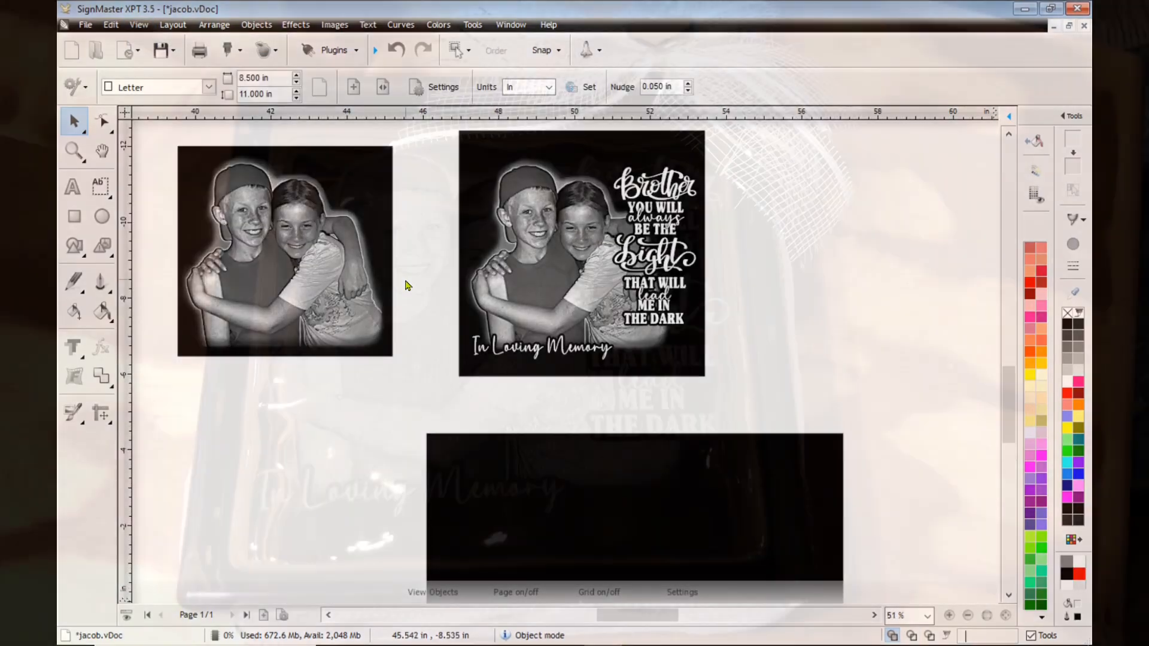